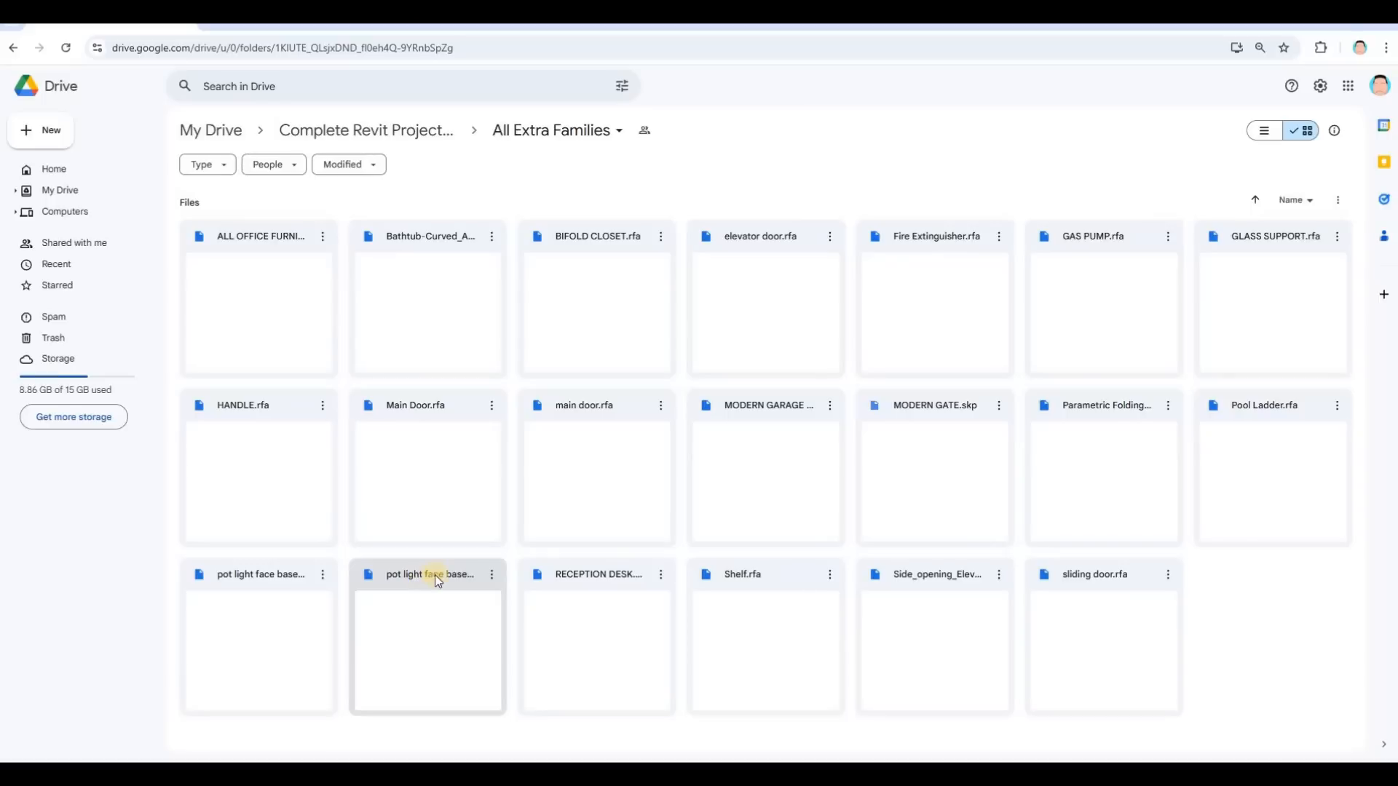
Download both pot light face base family files from the All Extra Families folder.
click(492, 581)
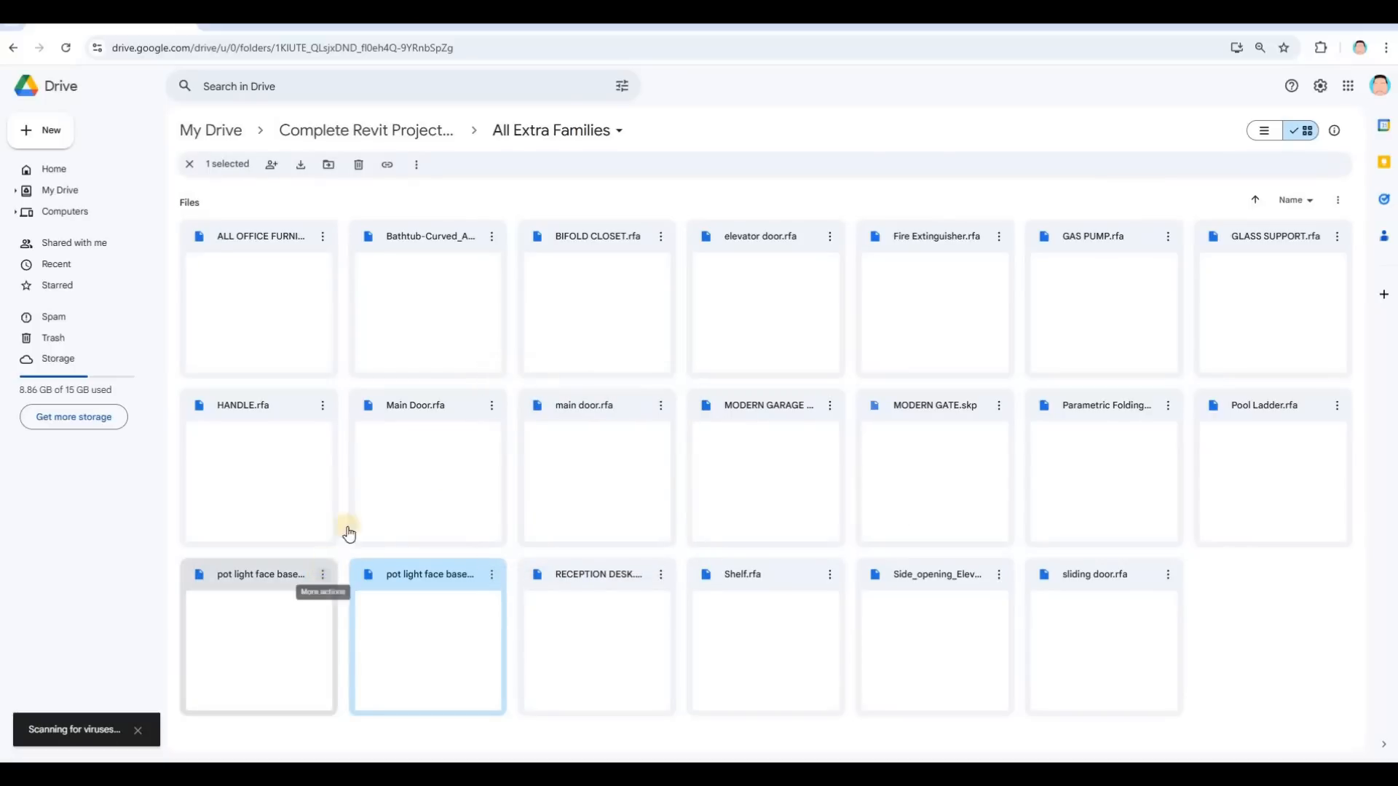
click(322, 574)
click(389, 409)
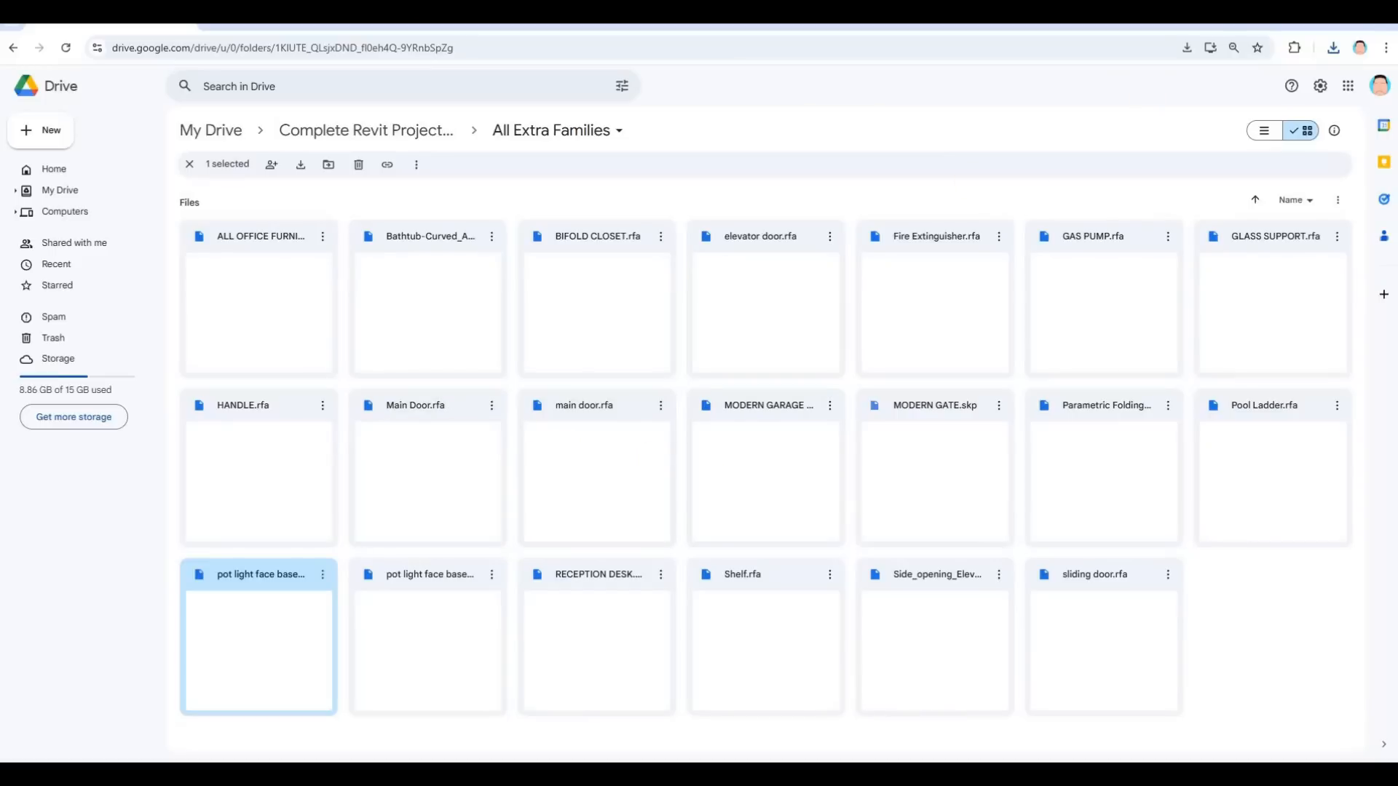
Switch to Revit and load the pot light face base square family from the Downloads folder into the house project.
drag(873, 24, 1396, 163)
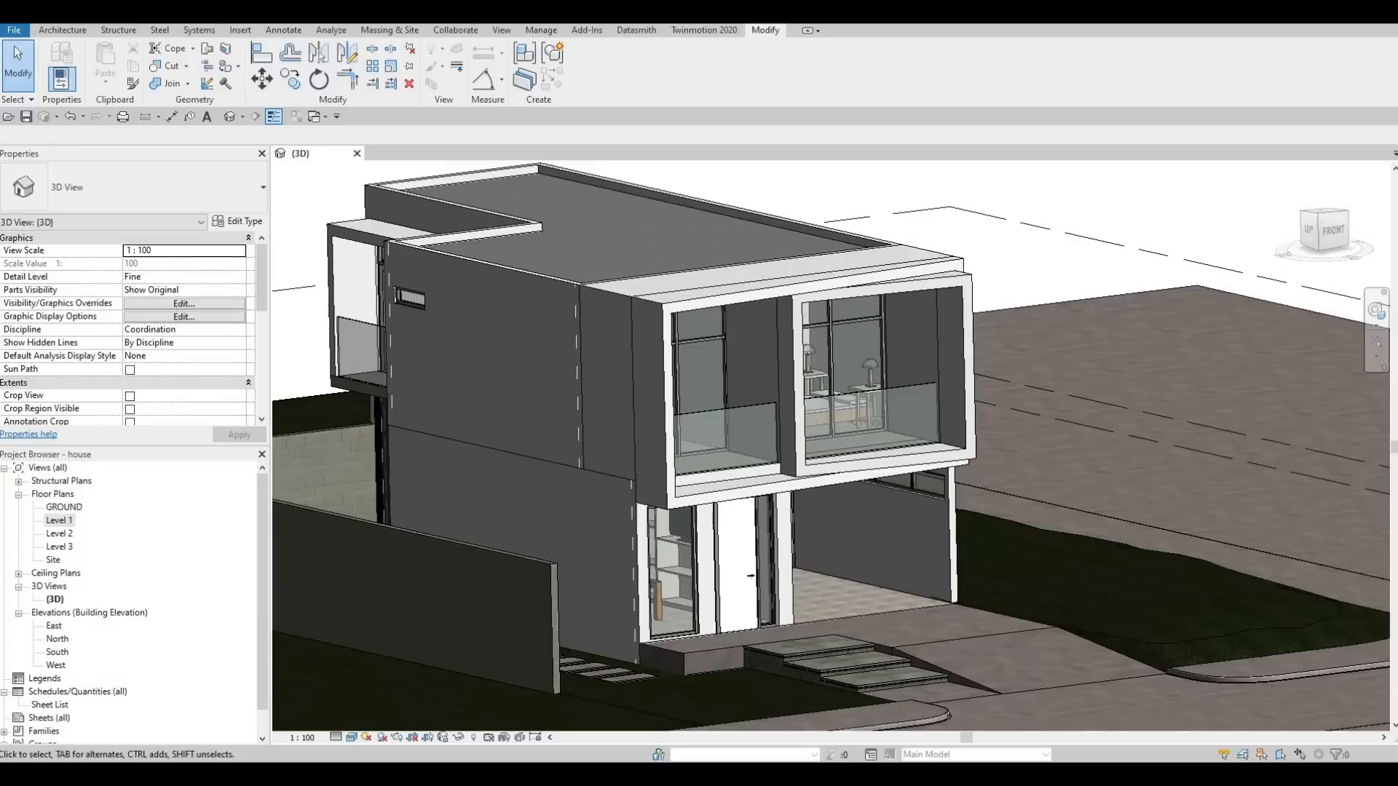
drag(1397, 155, 889, 117)
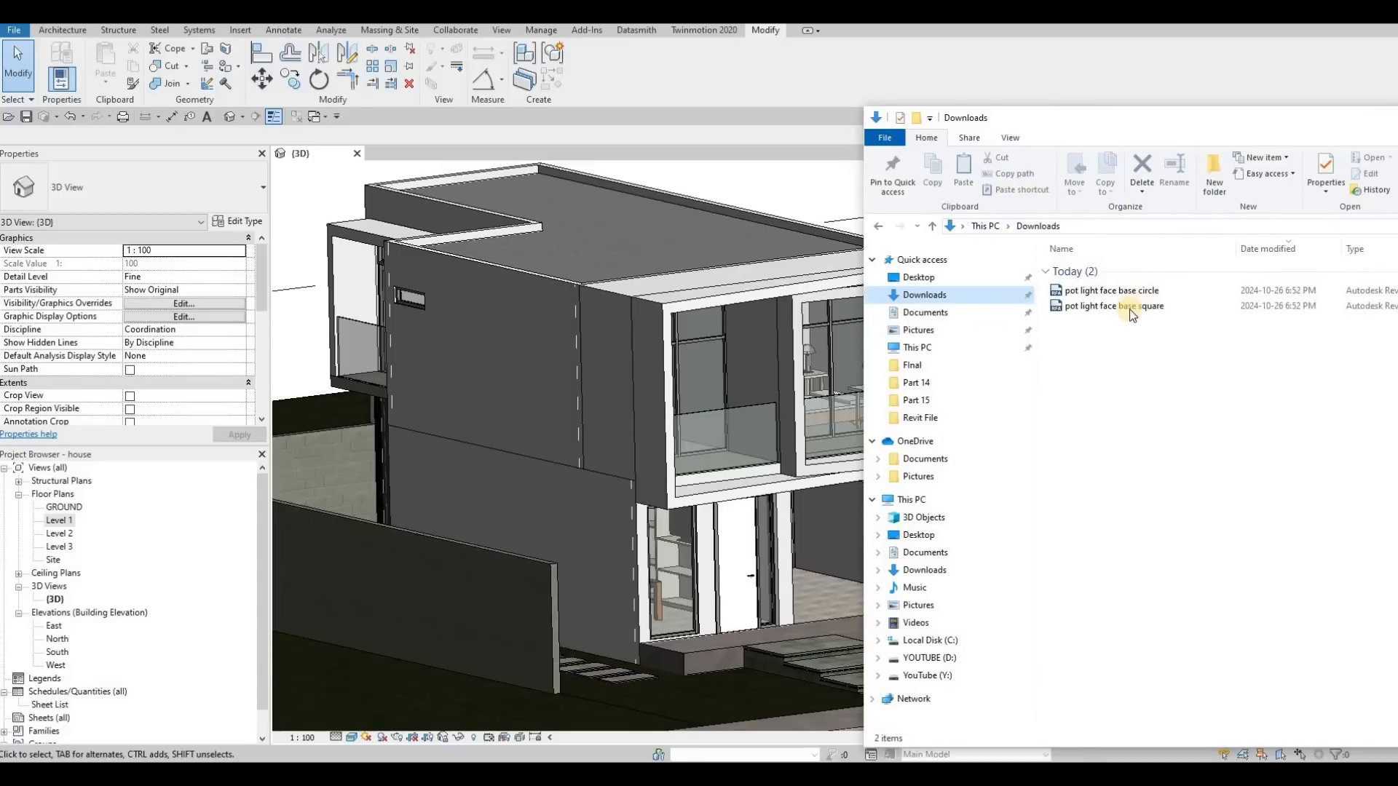
drag(1131, 310, 692, 327)
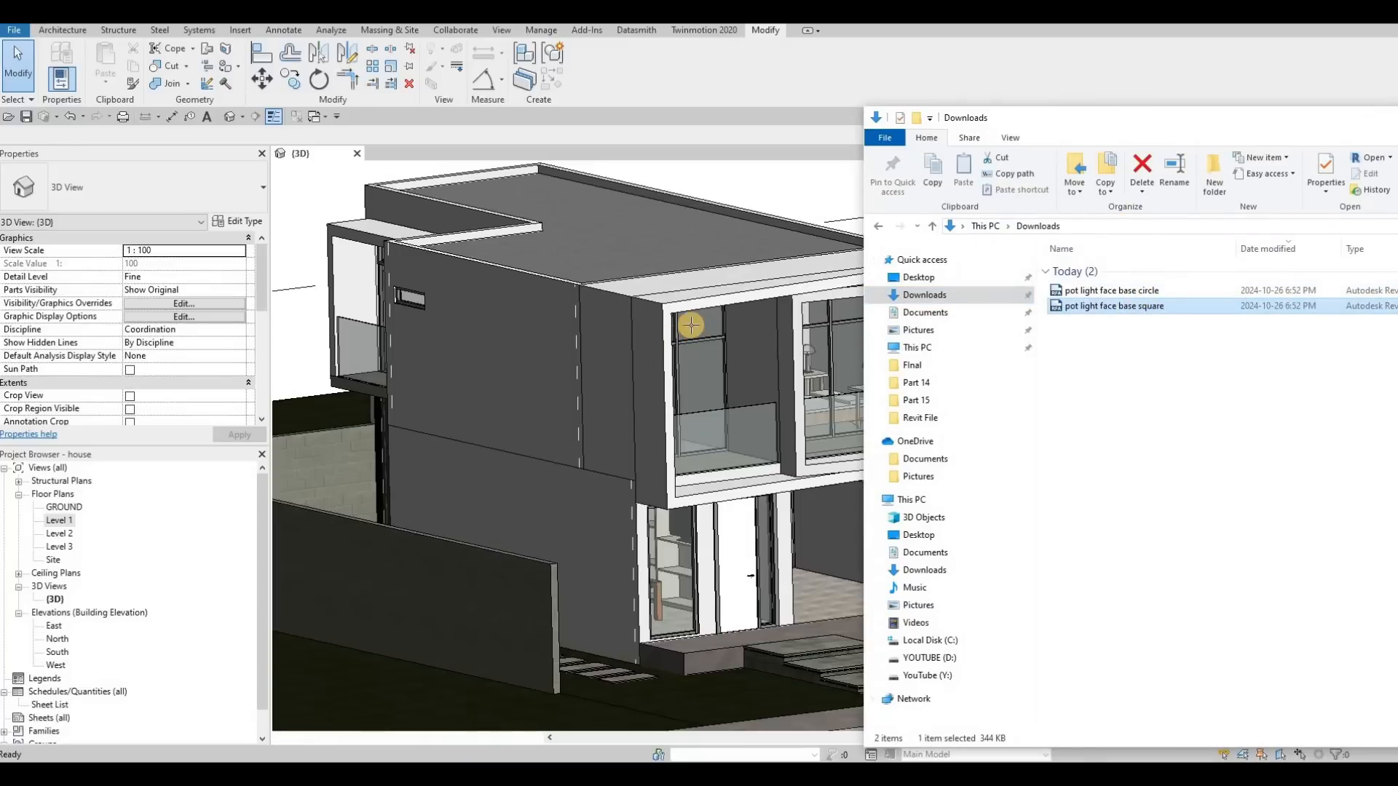
Place a square pot light on the underside of the upper-floor overhang above the front entrance.
middle_drag(757, 306, 626, 283)
scroll(626, 282, up, 2)
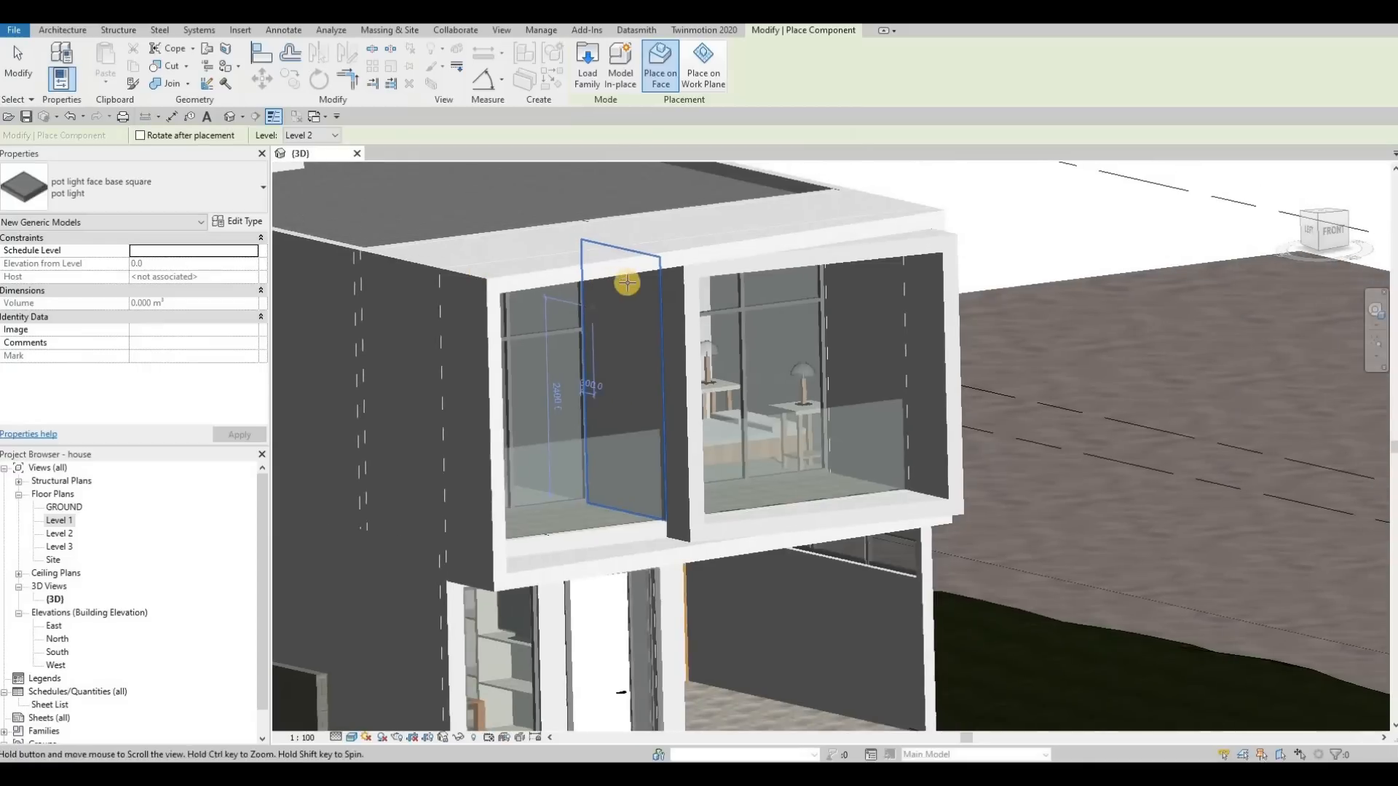
scroll(640, 301, up, 3)
shift+middle_drag(678, 196, 592, 225)
scroll(593, 225, up, 3)
shift+middle_drag(699, 214, 672, 206)
shift+middle_drag(814, 253, 806, 346)
scroll(804, 345, up, 5)
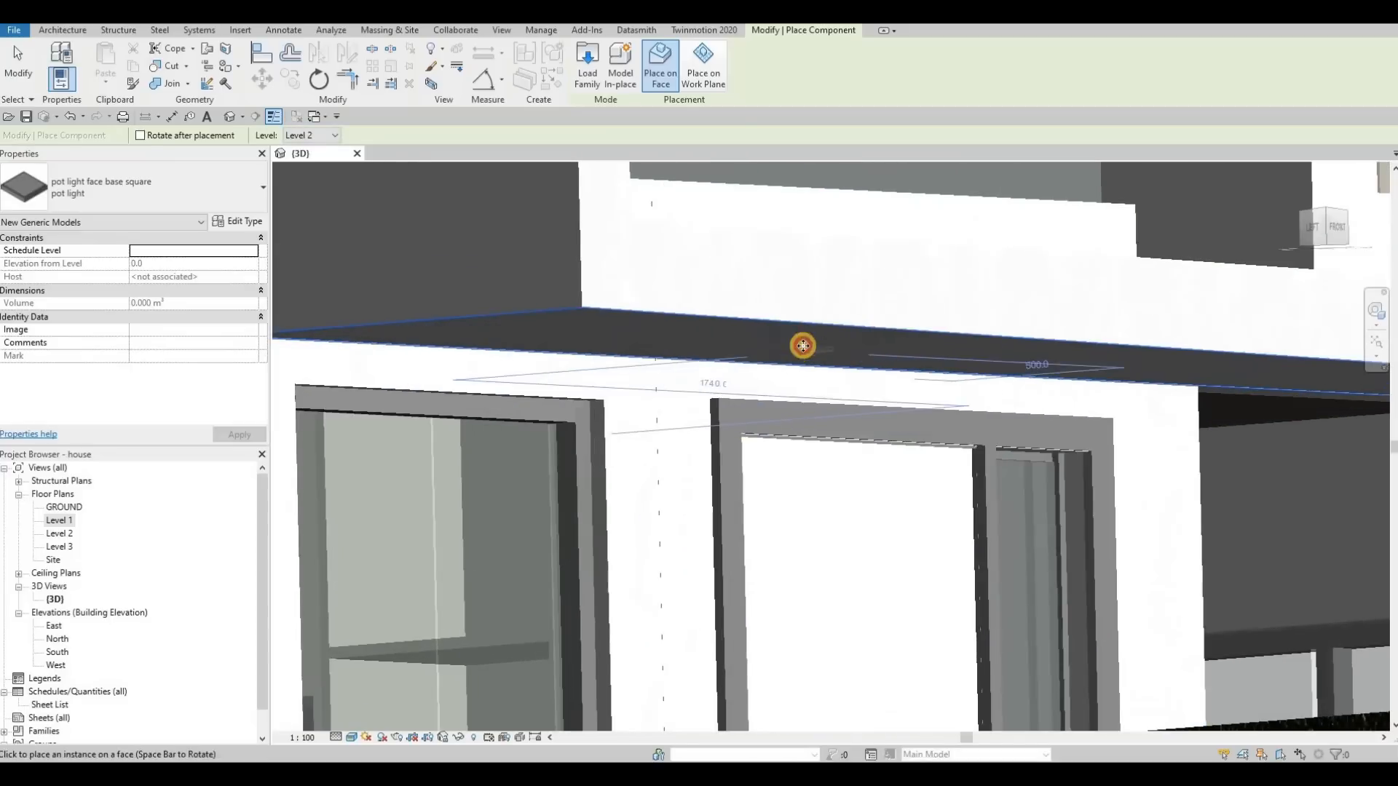
Place another square pot light on the ceiling of the recessed area beside the front entrance.
mouse_move(951, 364)
shift+middle_down()
mouse_move(976, 268)
mouse_move(923, 316)
mouse_move(766, 333)
mouse_move(958, 337)
mouse_move(985, 313)
mouse_move(973, 364)
shift+middle_up()
scroll(965, 362, up, 2)
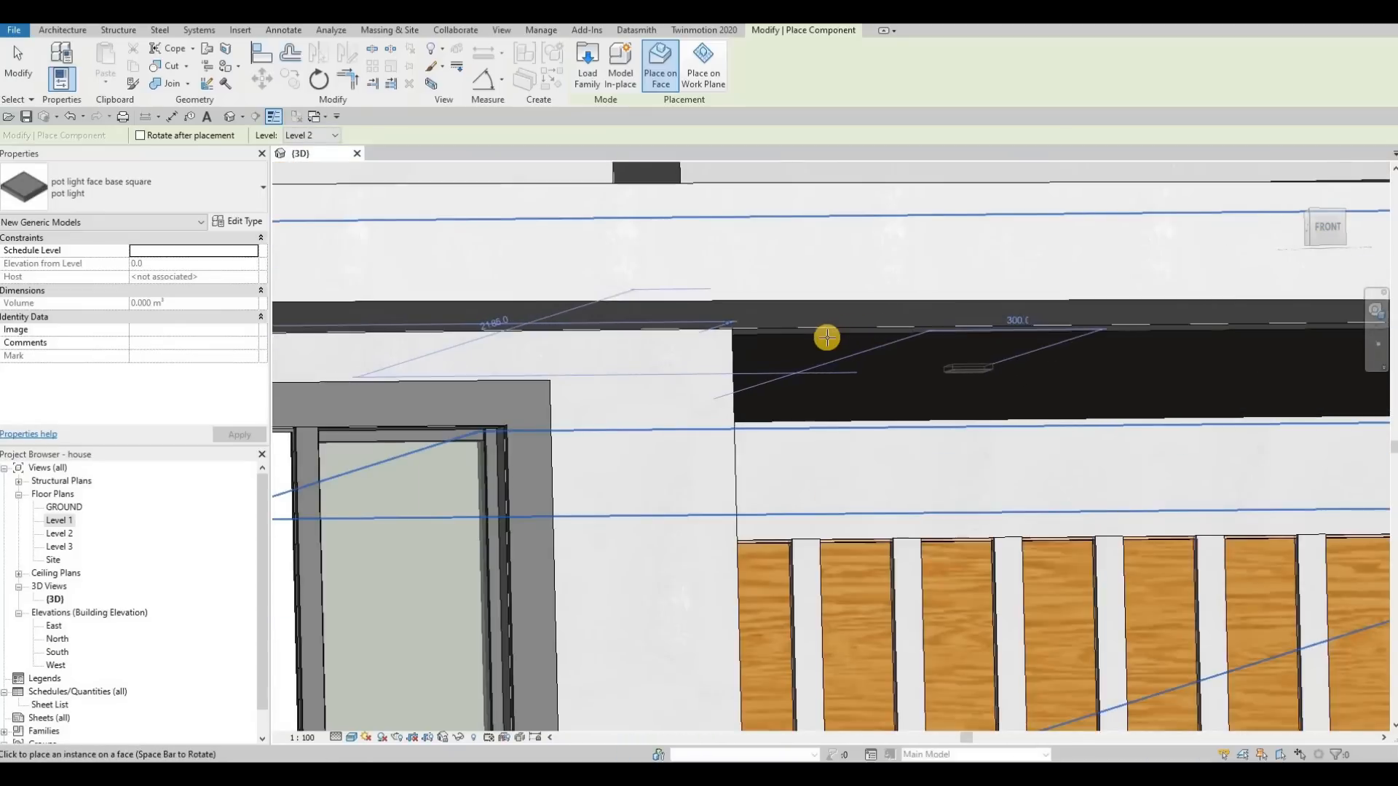
middle_drag(827, 337, 793, 346)
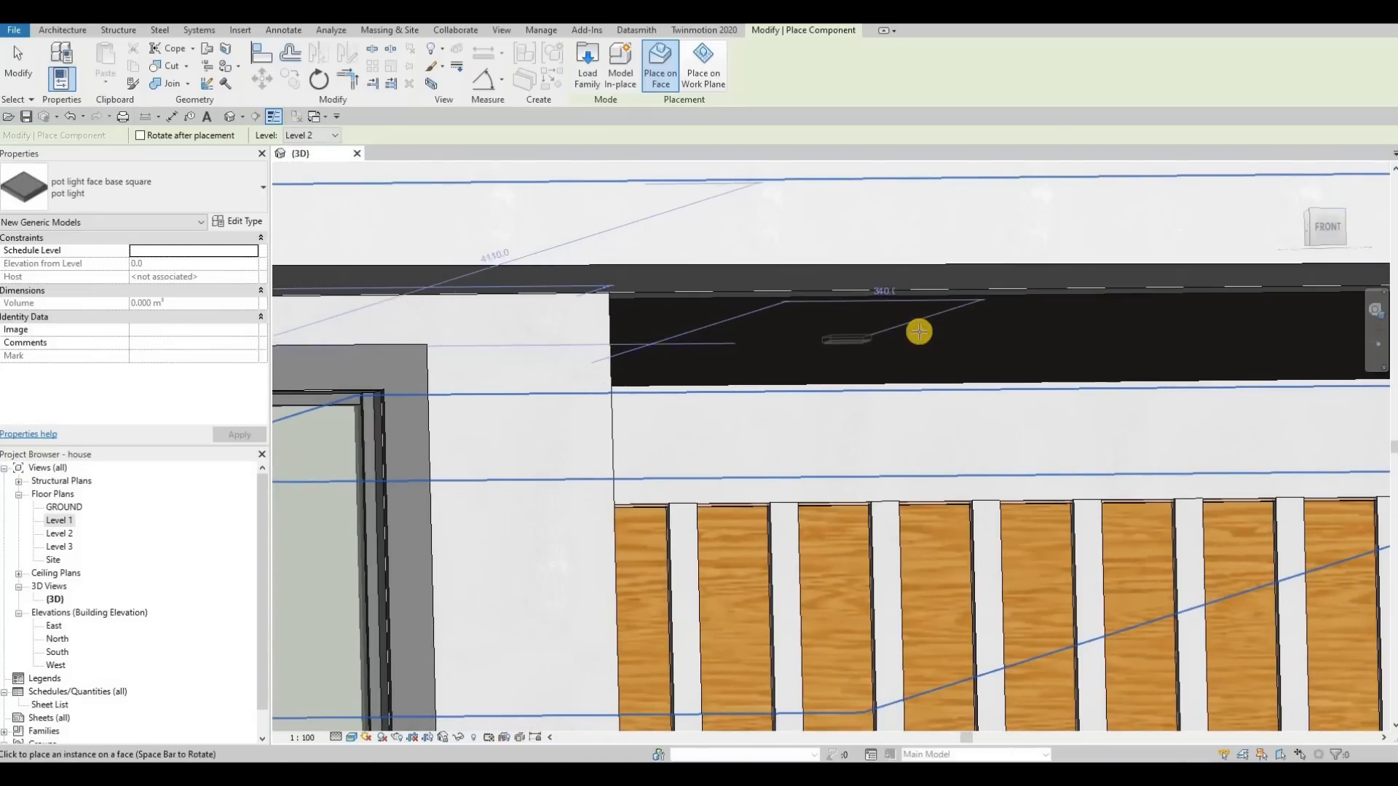
scroll(1008, 354, down, 5)
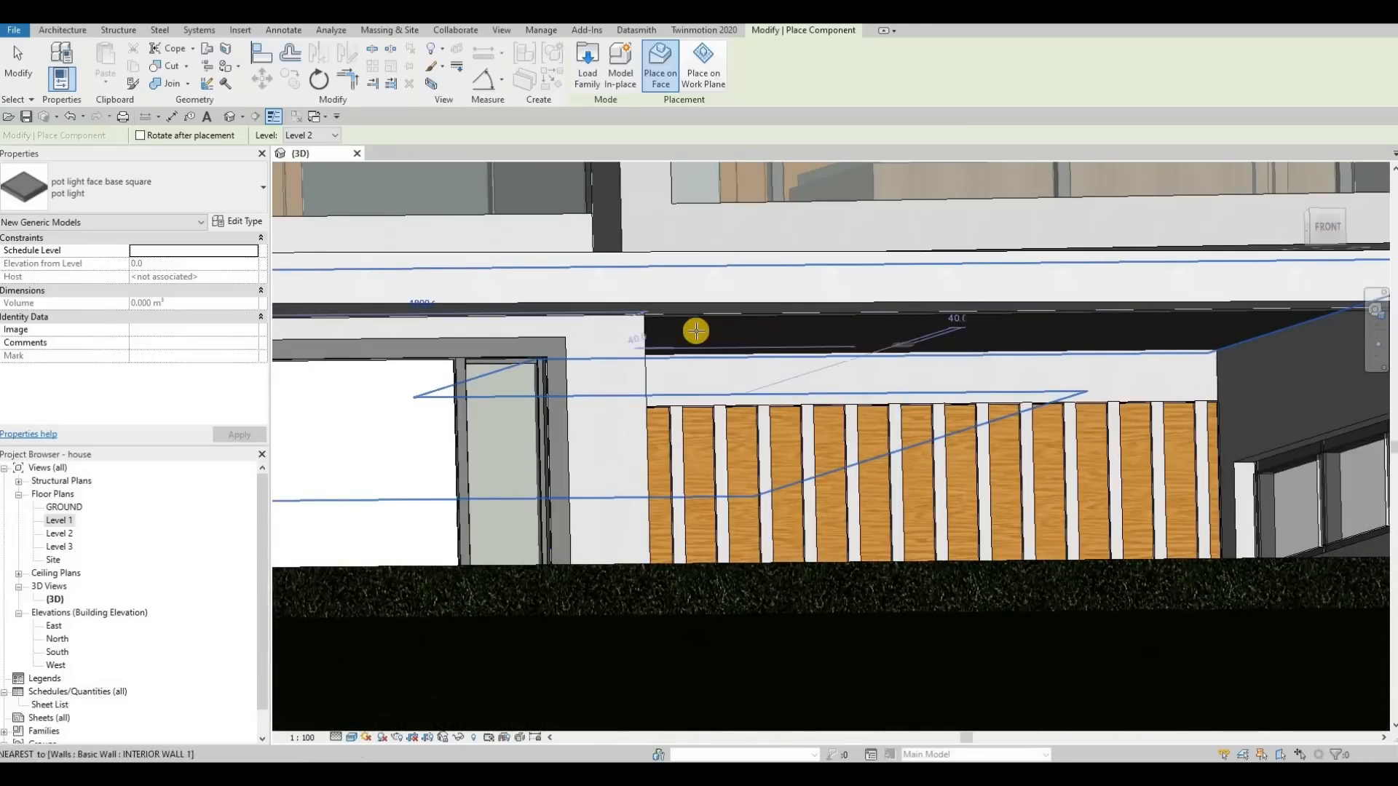
scroll(693, 328, up, 2)
scroll(801, 331, down, 2)
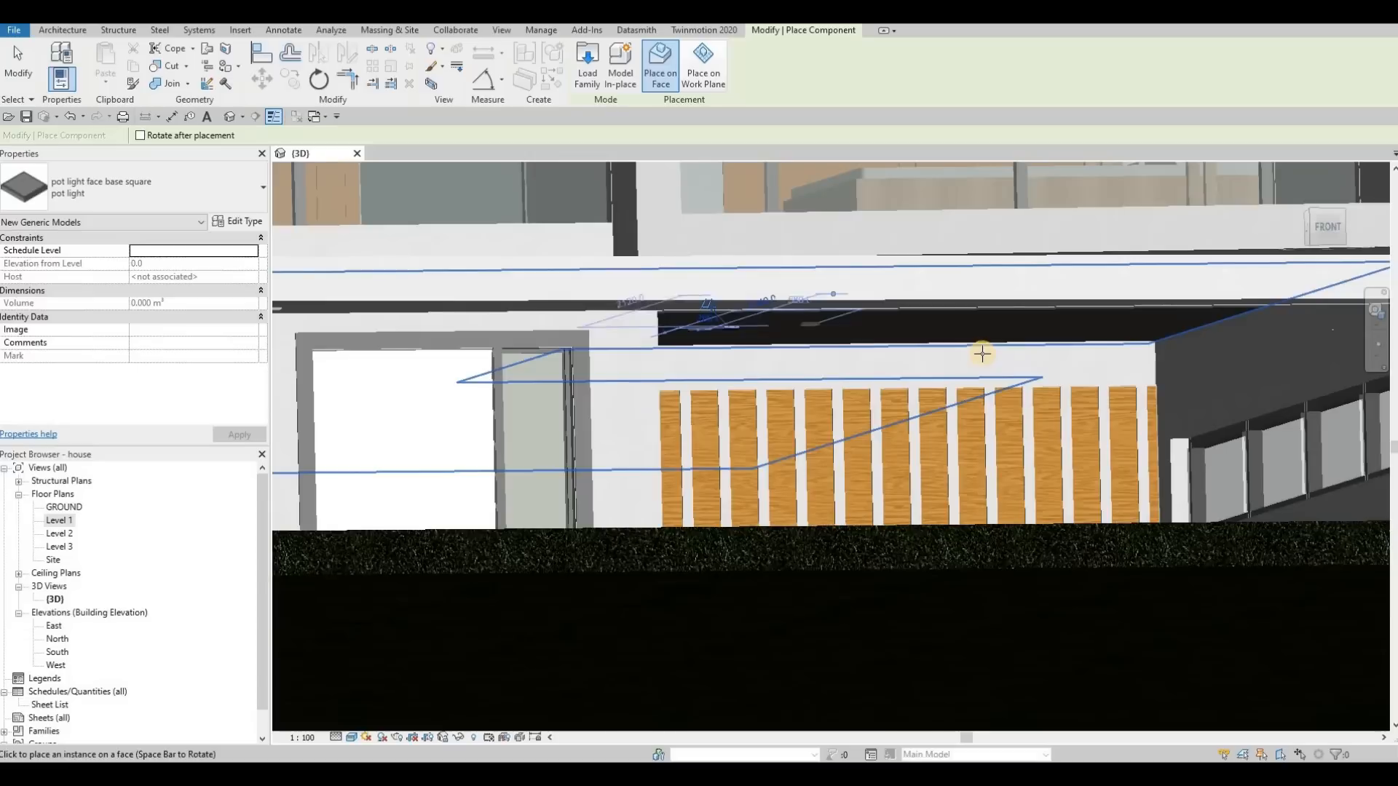
Place a square pot light on the underside of the rear balcony floor and end the component placement.
scroll(979, 351, down, 2)
shift+middle_drag(951, 375, 721, 464)
scroll(750, 233, up, 4)
scroll(723, 450, up, 2)
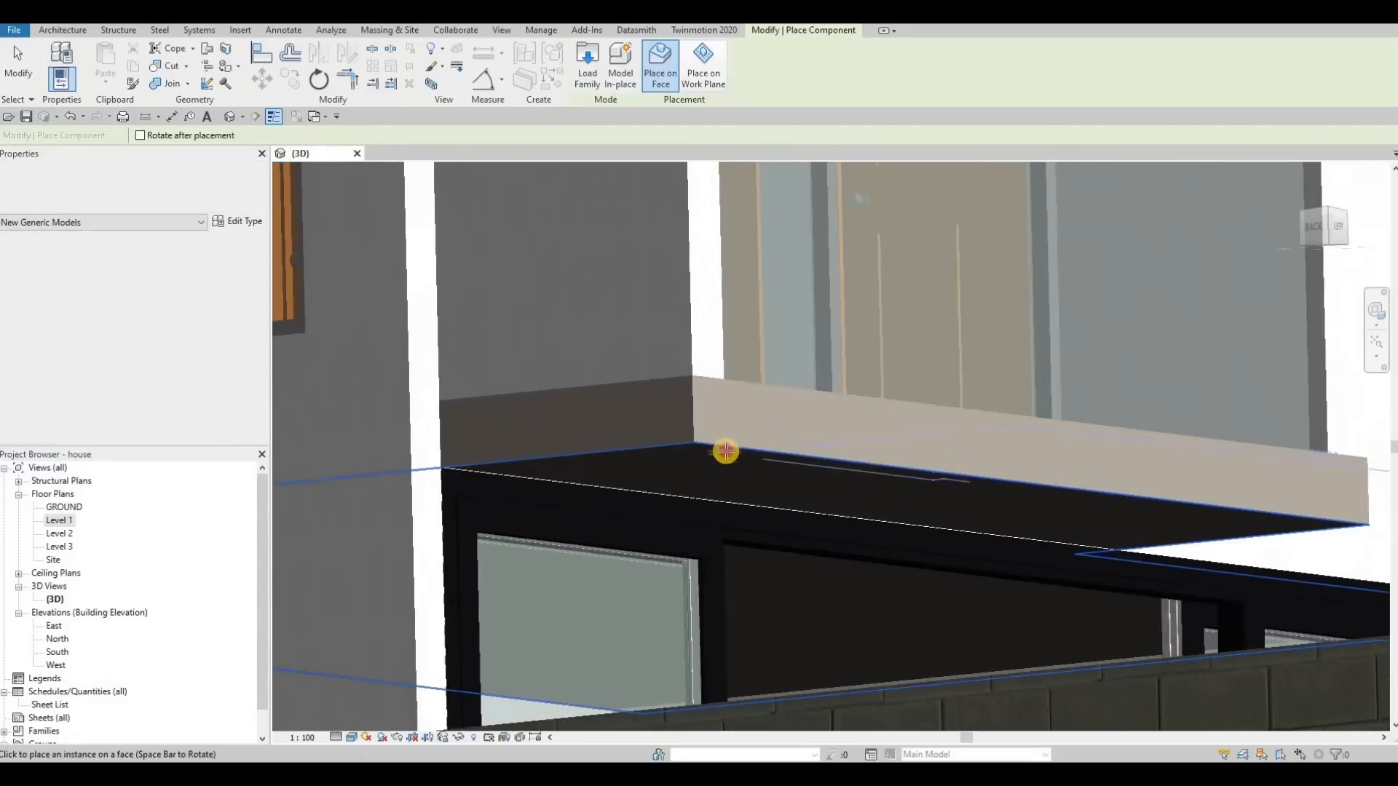
scroll(866, 399, down, 5)
key(Escape)
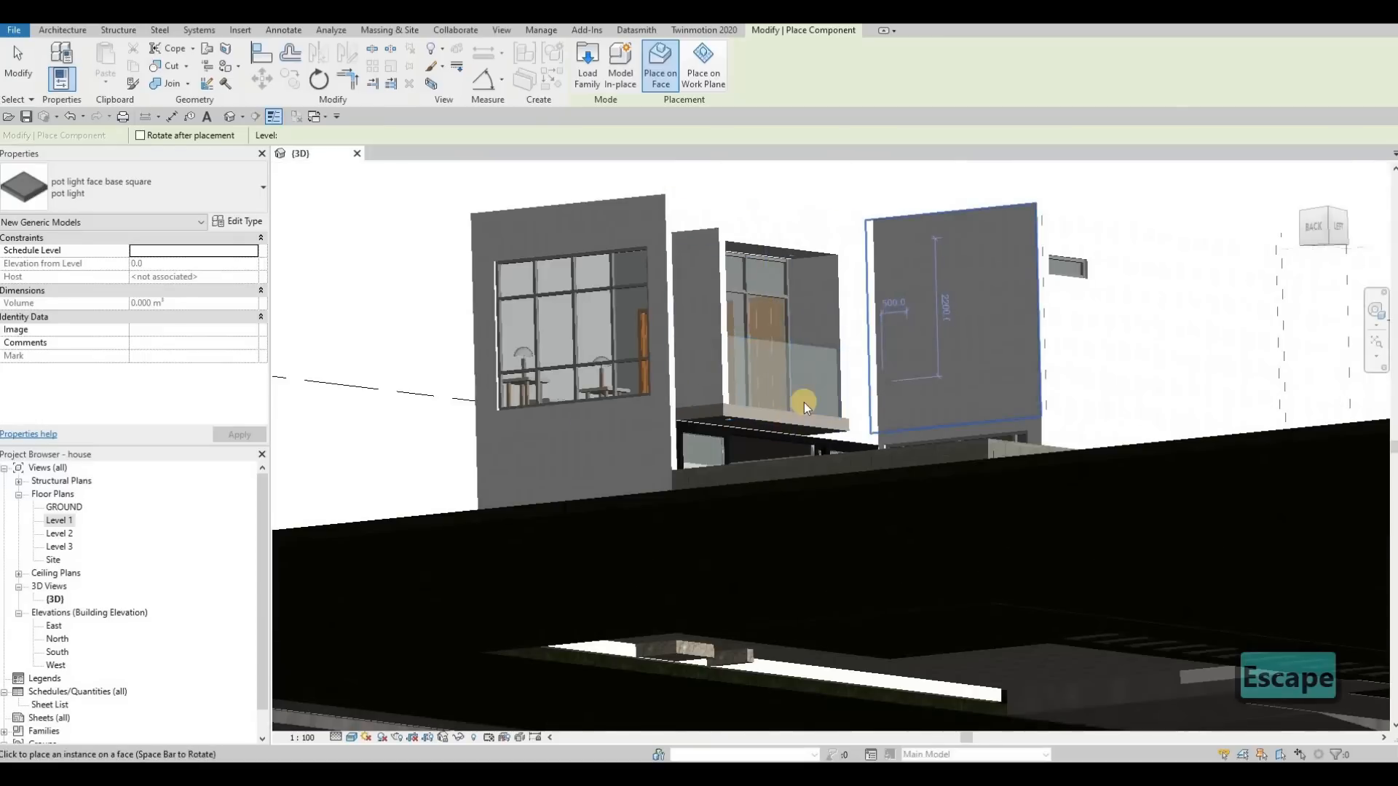
shift+middle_drag(804, 402, 730, 381)
key(Escape)
Open the Level 1 ceiling plan.
shift+middle_drag(816, 391, 779, 387)
scroll(703, 414, down, 1)
middle_drag(699, 420, 557, 442)
double_click(60, 534)
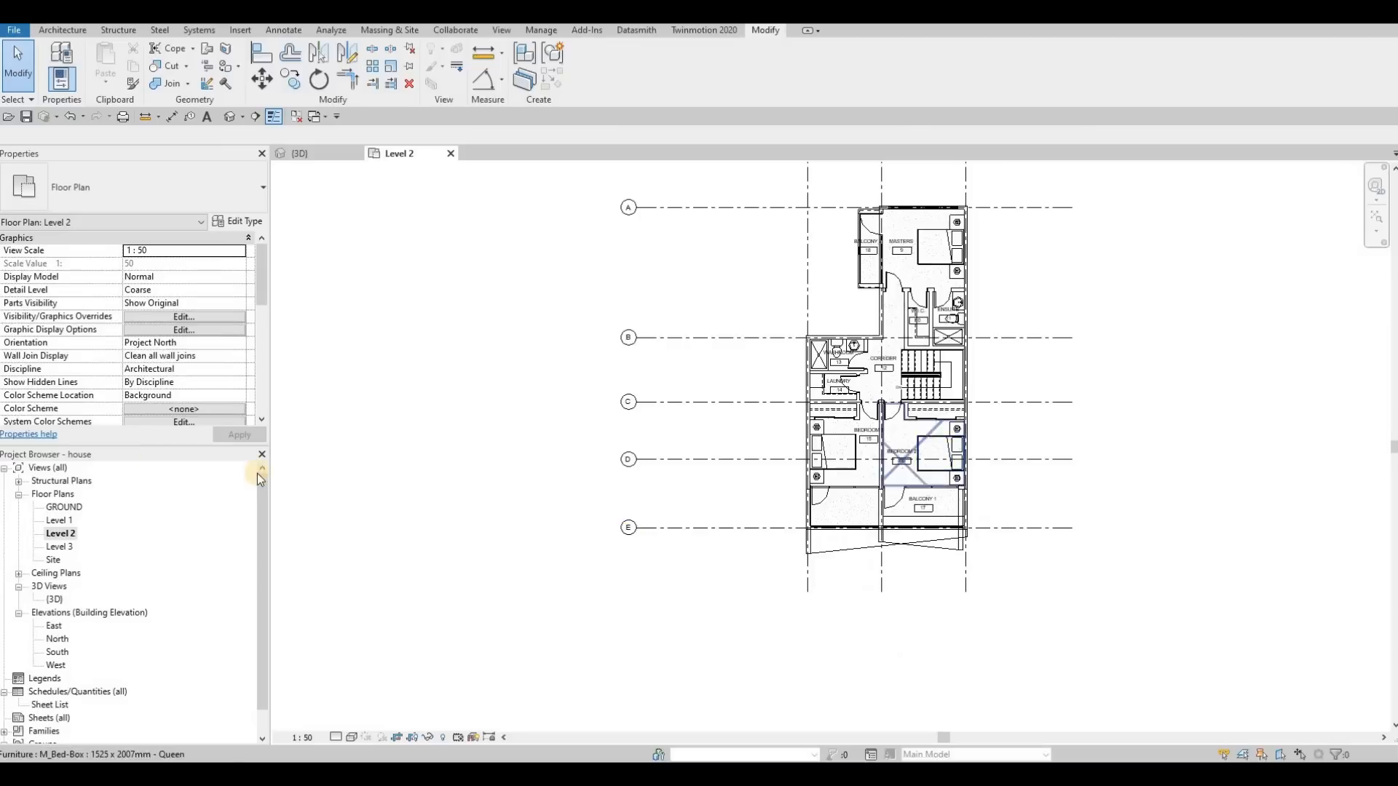
click(19, 574)
double_click(60, 599)
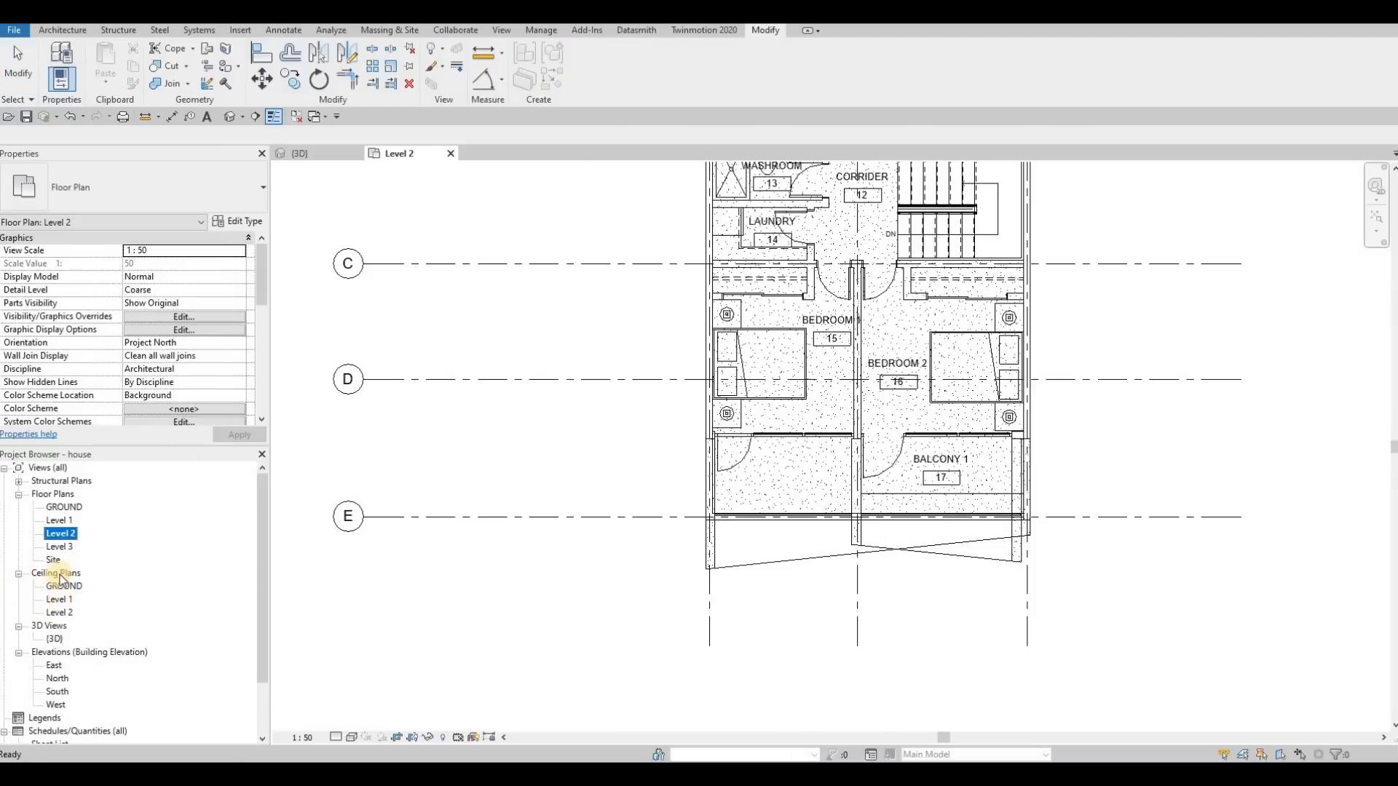
Move the rear balcony pot light nearer to grid line A, about 2660 mm from the vertical grid line outside the balcony.
scroll(841, 515, up, 3)
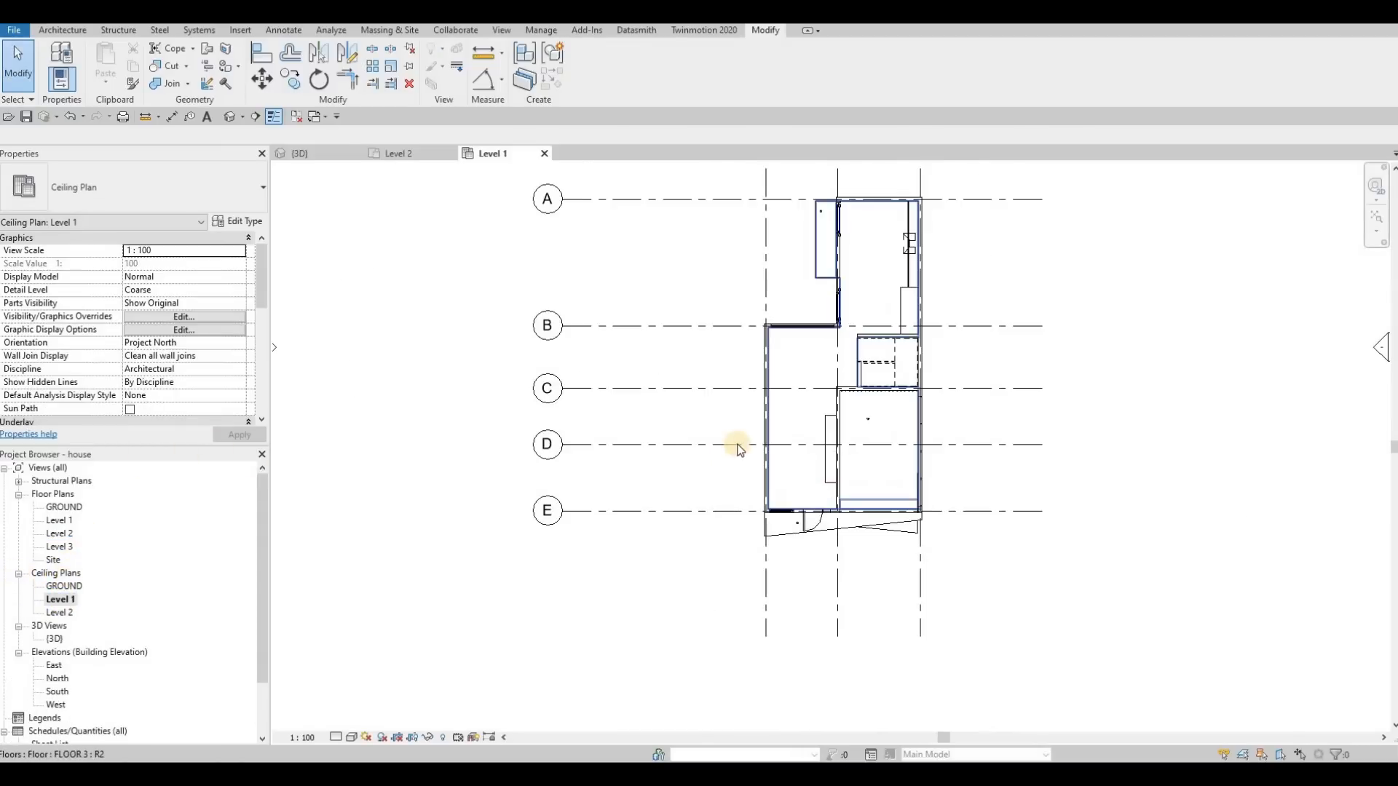
middle_drag(812, 302, 806, 332)
middle_drag(808, 224, 798, 266)
scroll(793, 291, up, 6)
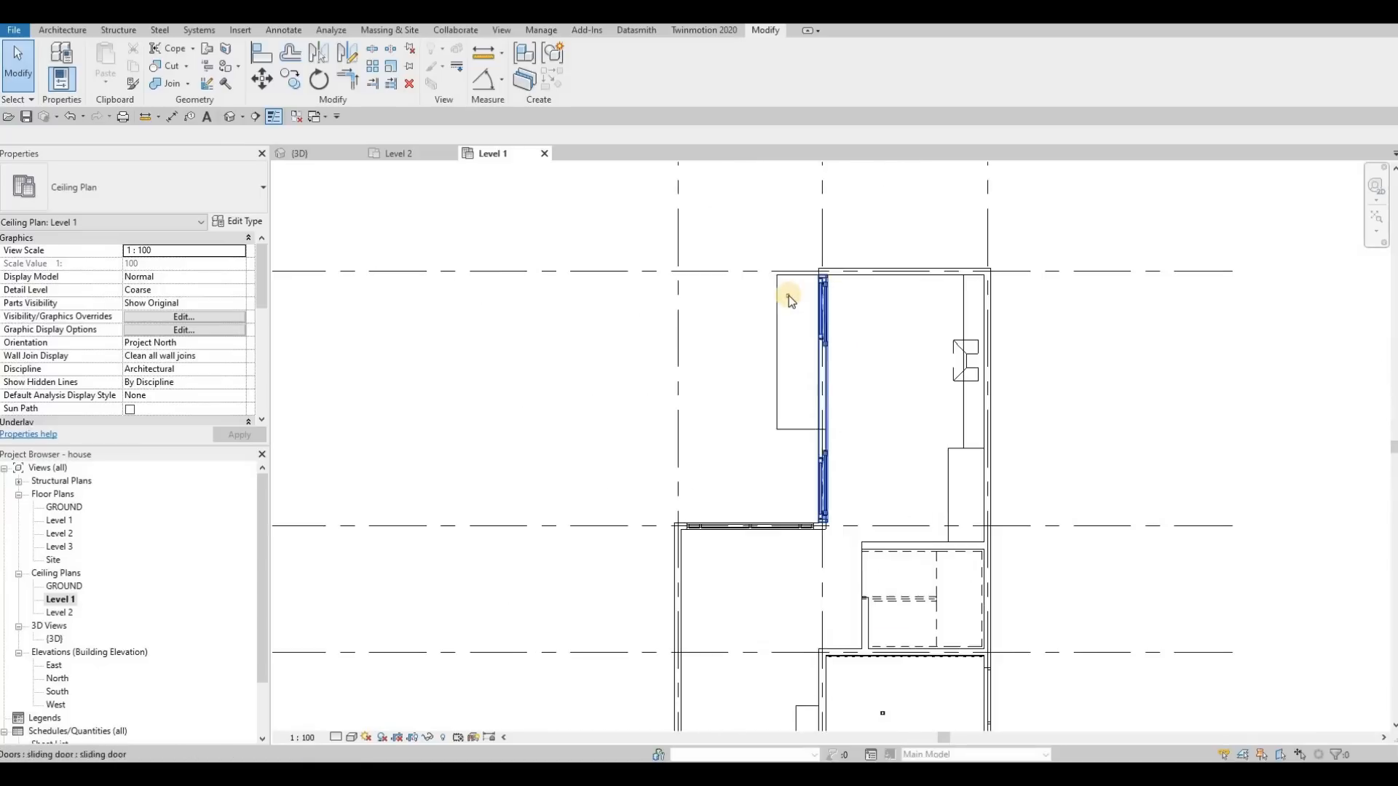
scroll(768, 359, up, 3)
click(767, 357)
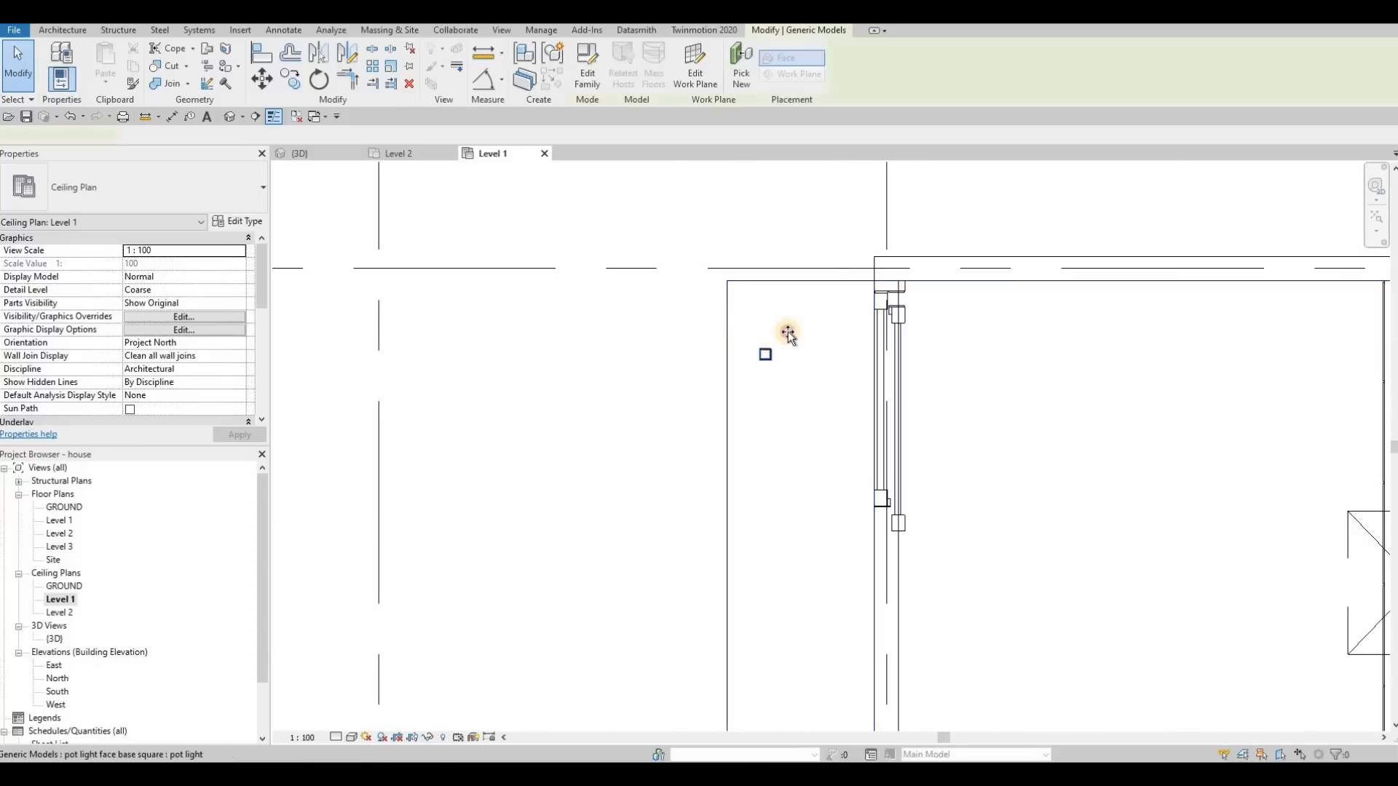
drag(806, 326, 802, 325)
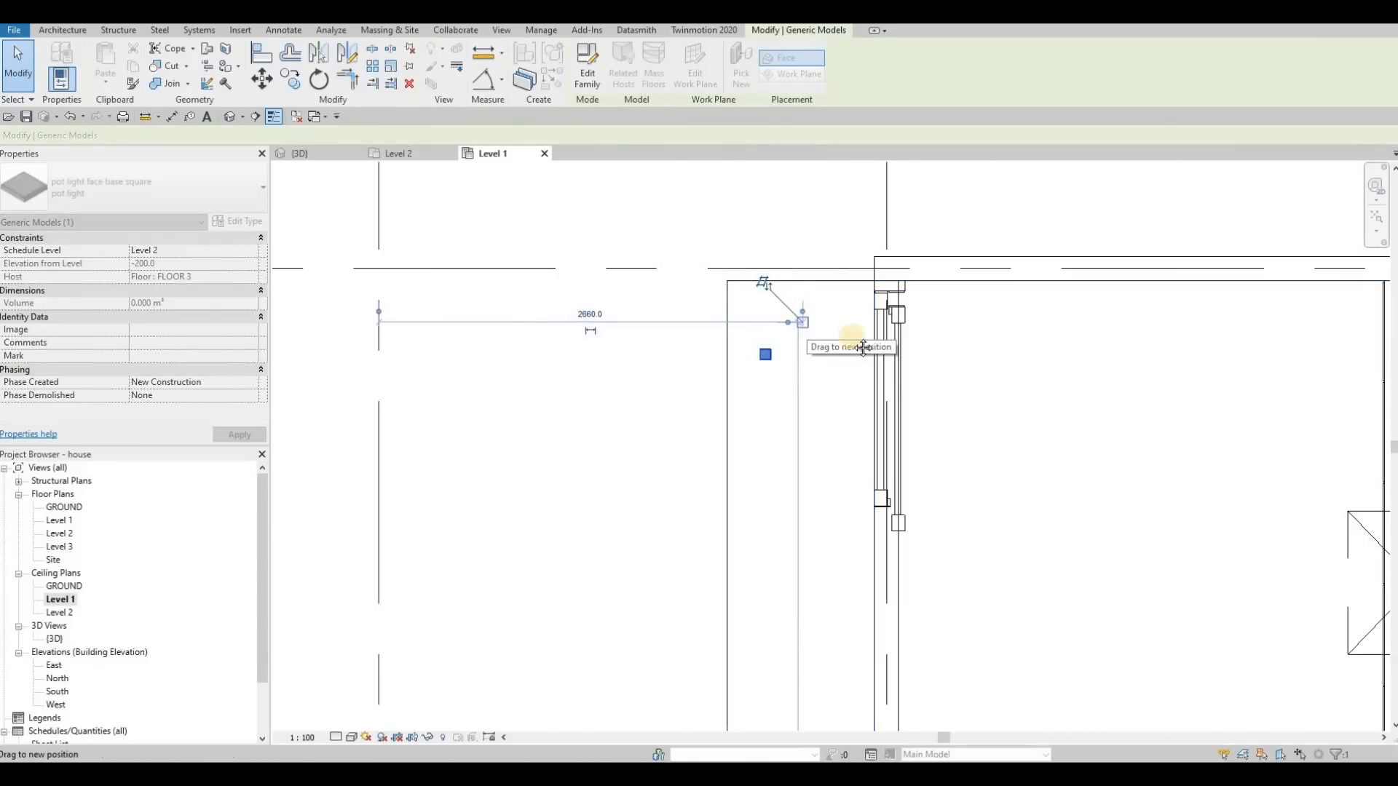
scroll(843, 364, down, 1)
middle_drag(838, 377, 849, 319)
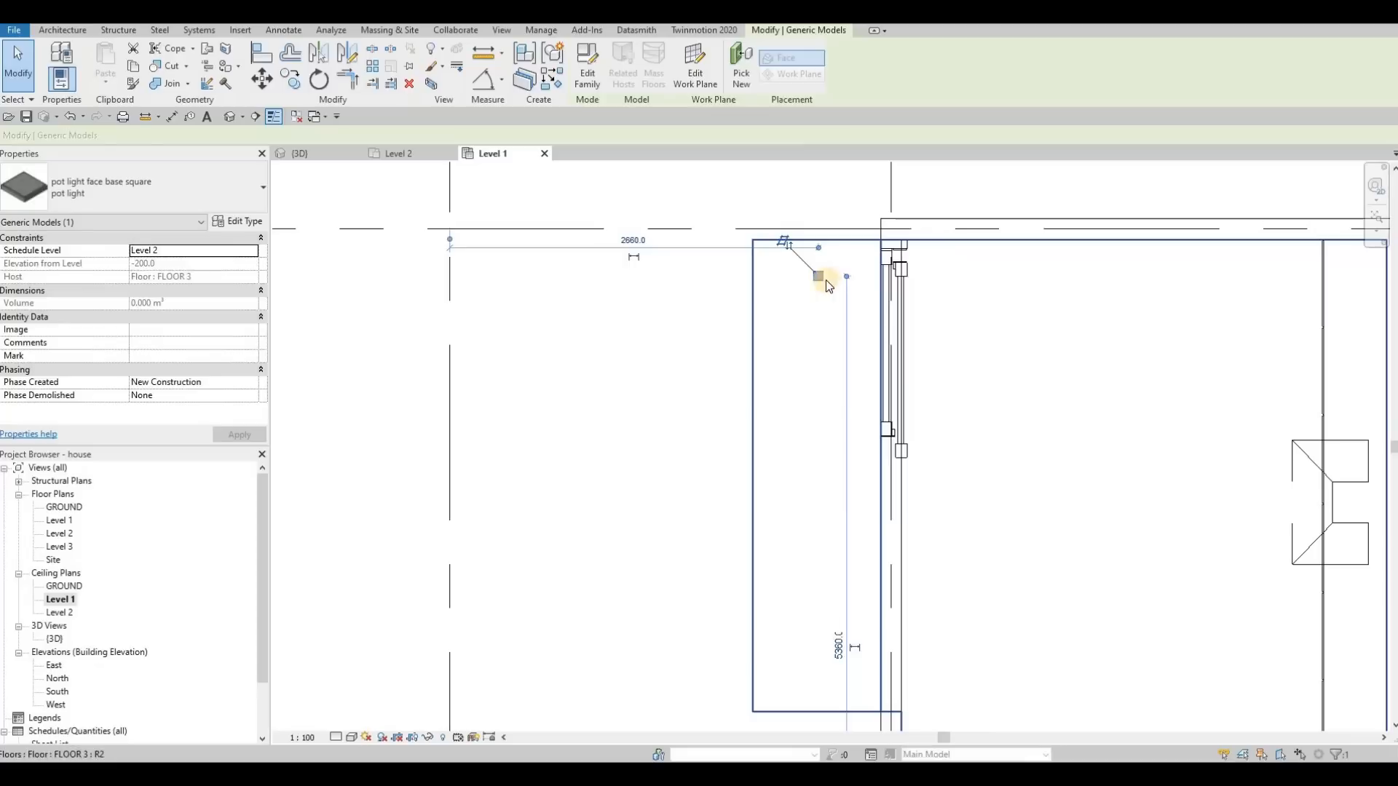
key(Escape)
key(Escape)
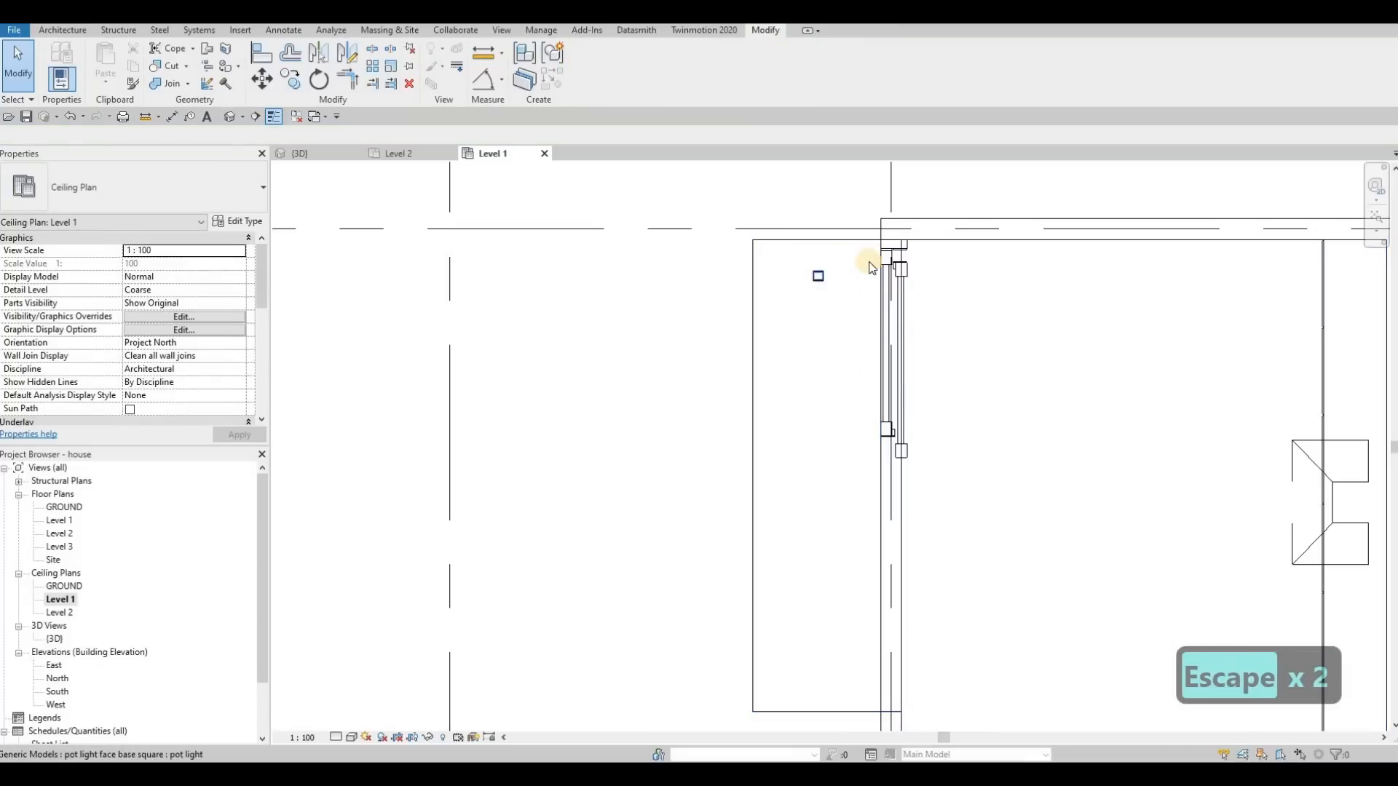
Nudge the balcony pot light slightly toward grid line A.
click(818, 280)
key(Up)
key(Left)
key(Right)
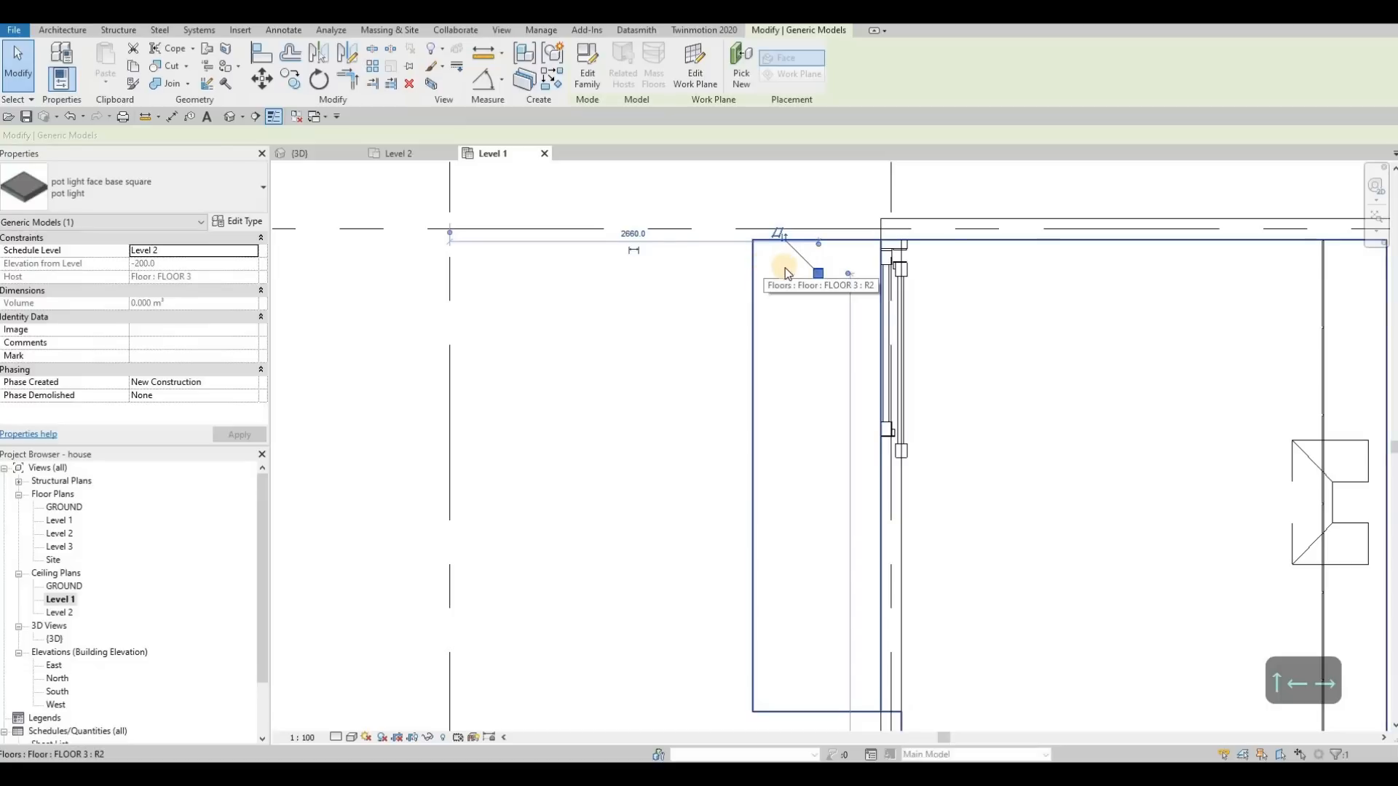
Copy the balcony pot light 1000 mm straight along the balcony toward grid line B.
key(c)
key(o)
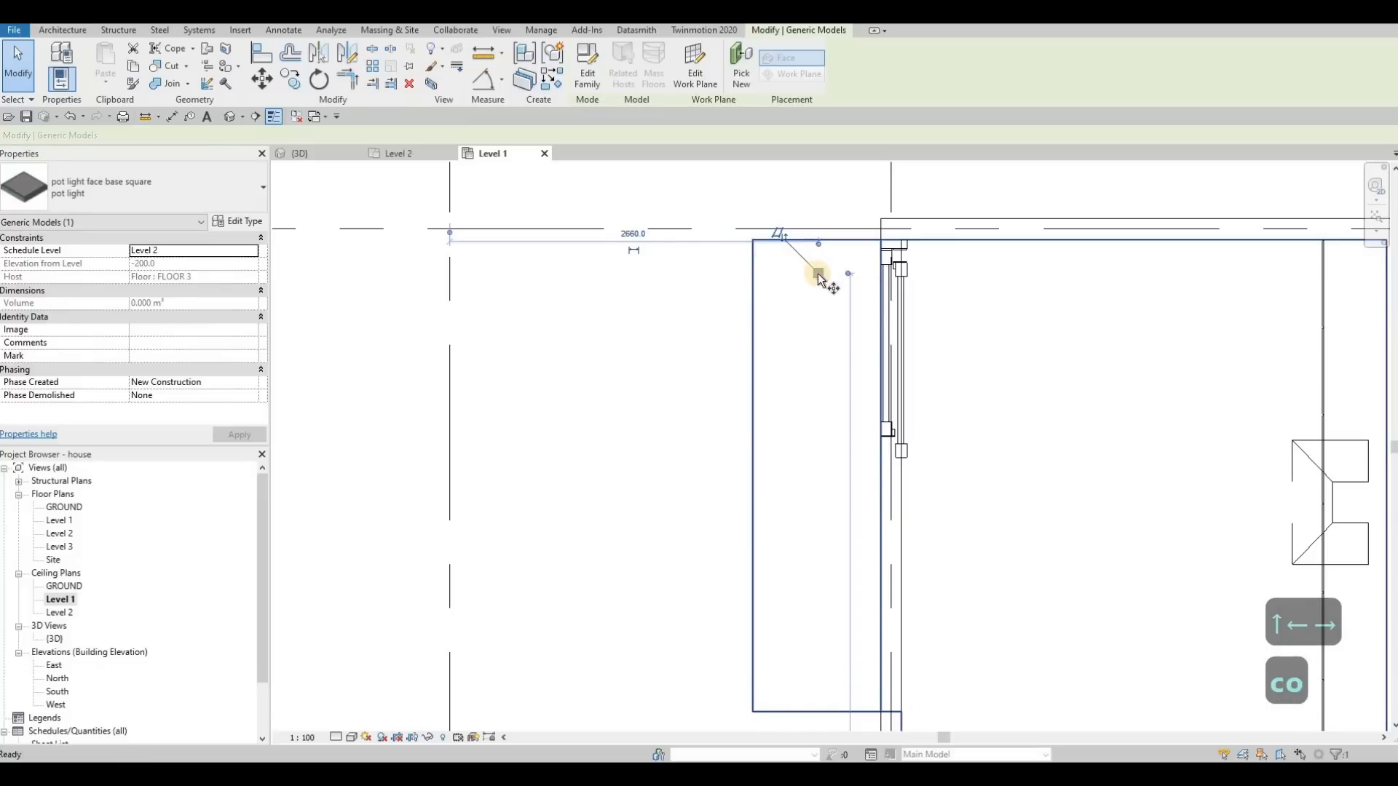
middle_drag(818, 495, 821, 382)
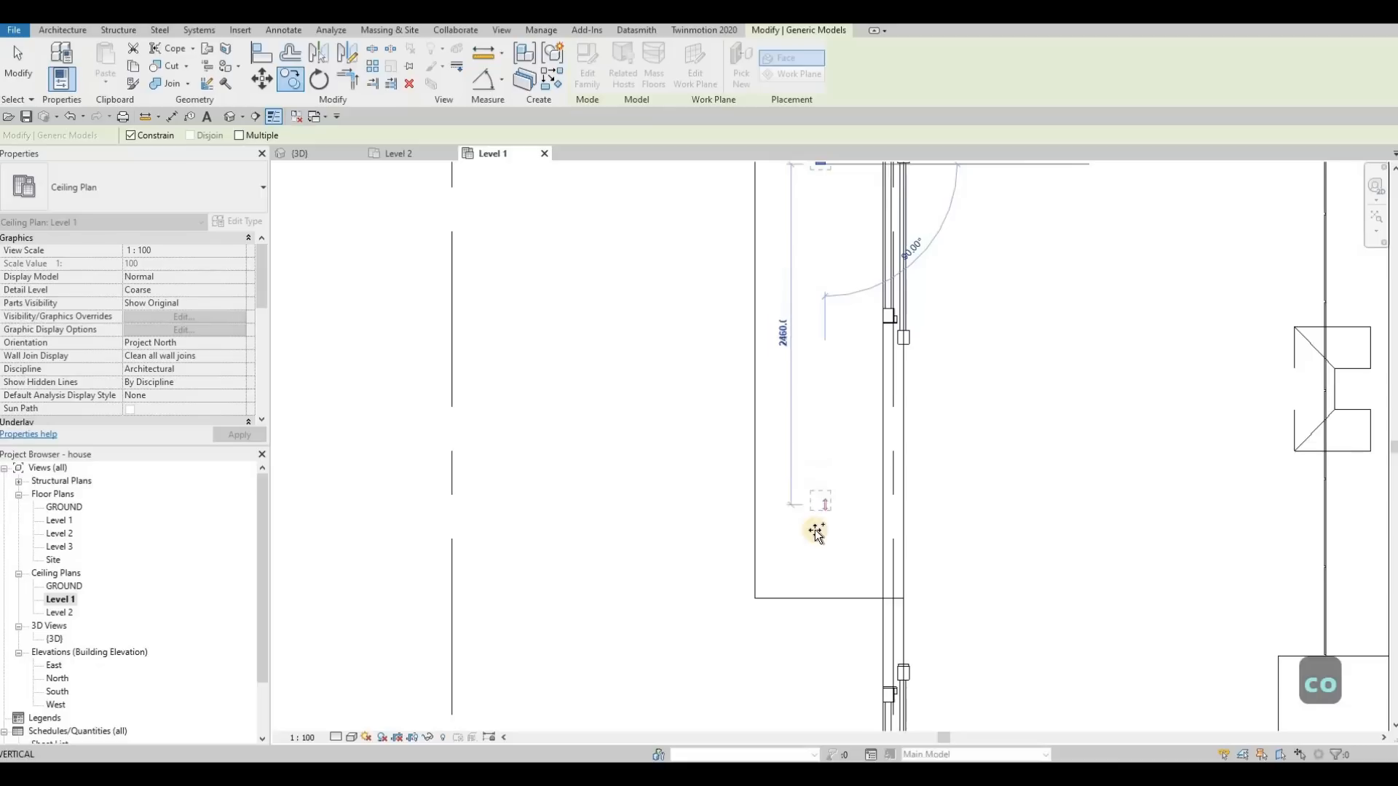
text(1000)
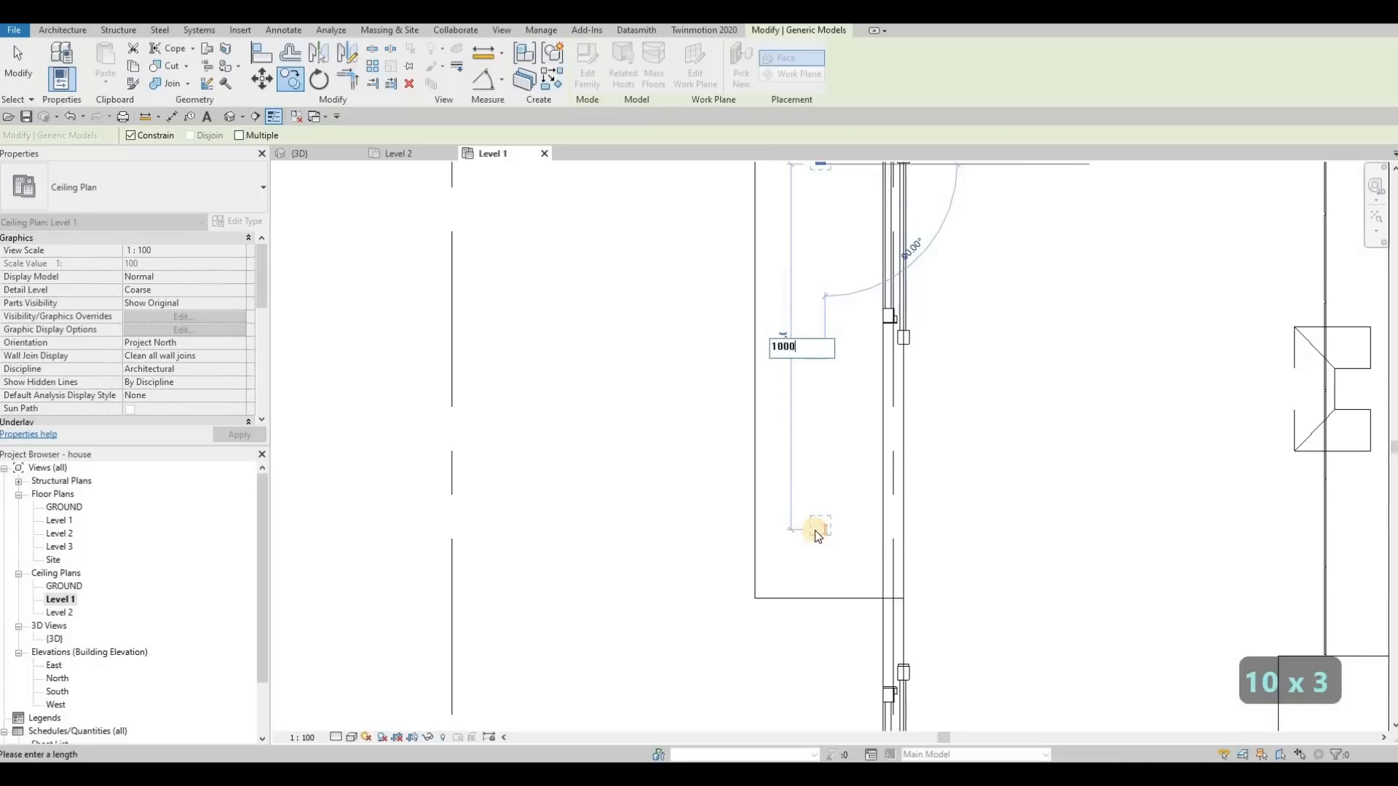
key(Return)
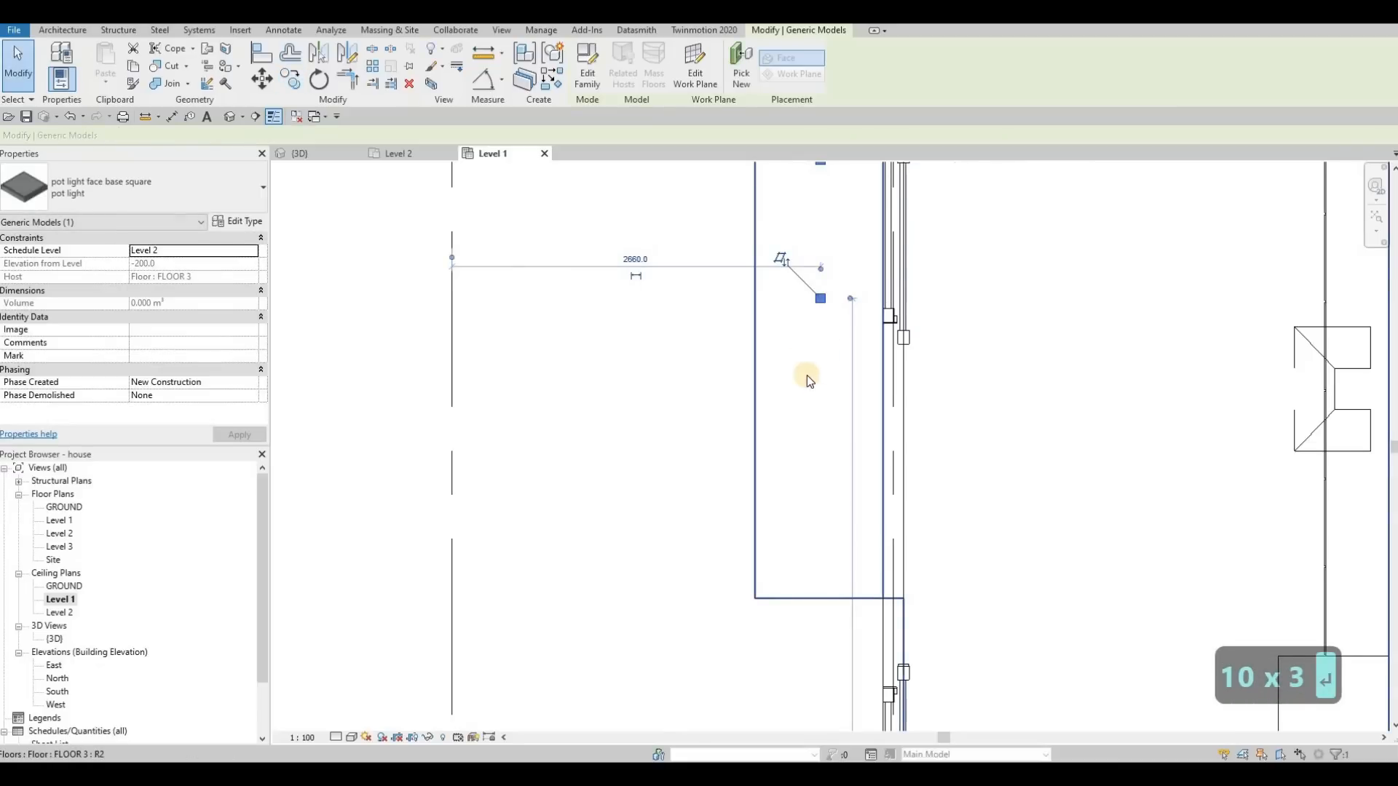
Make two more copies of the second balcony pot light at 1000 mm spacing, using multiple copying without the constraint.
key(c)
key(o)
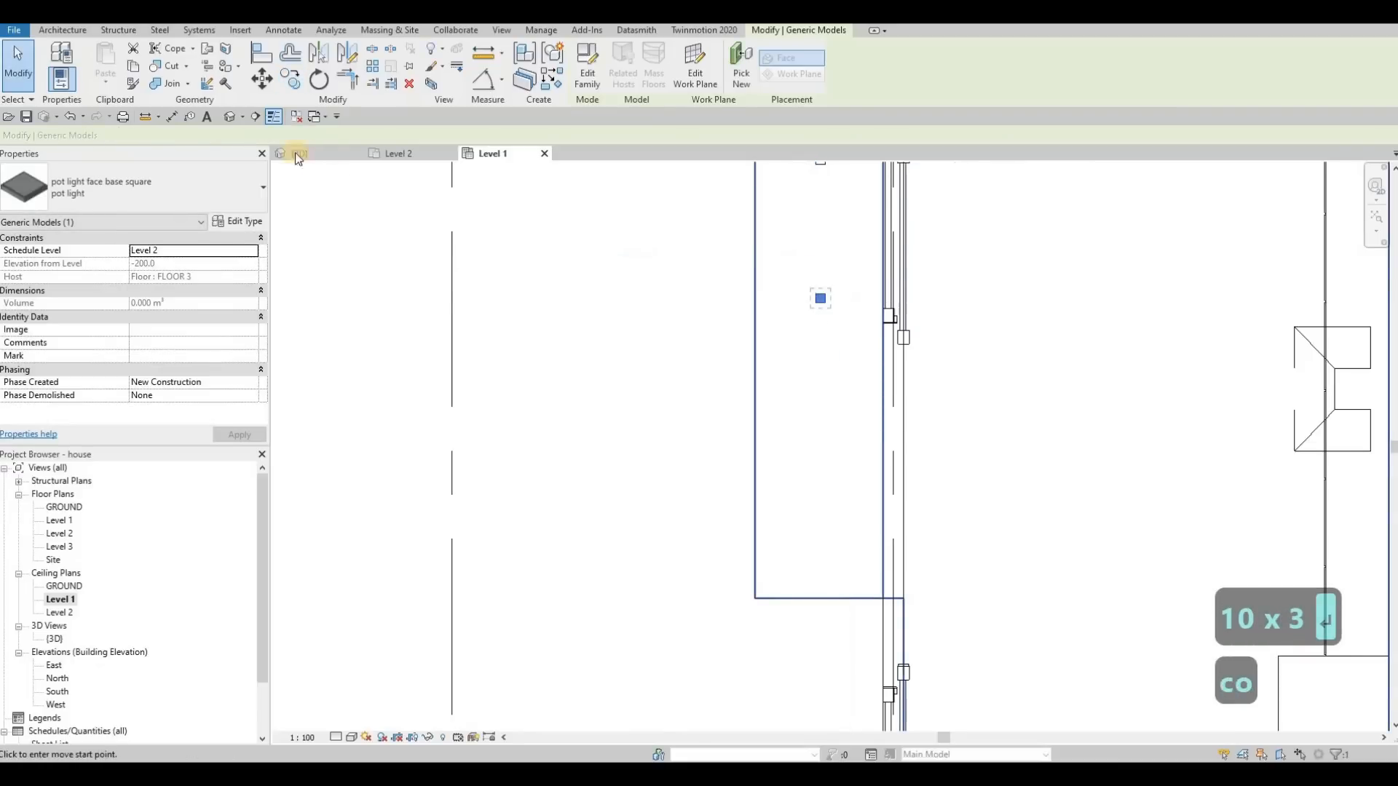
click(243, 134)
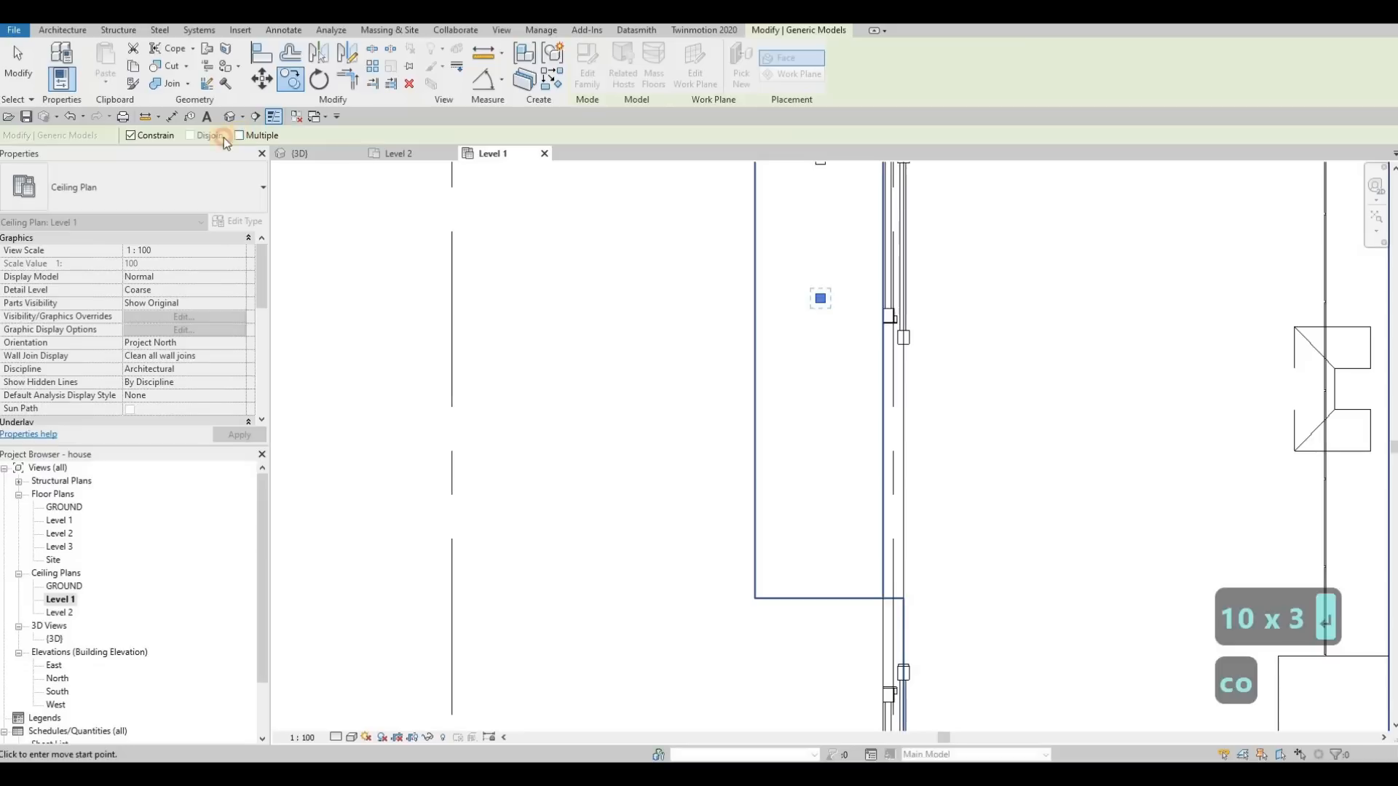
click(131, 135)
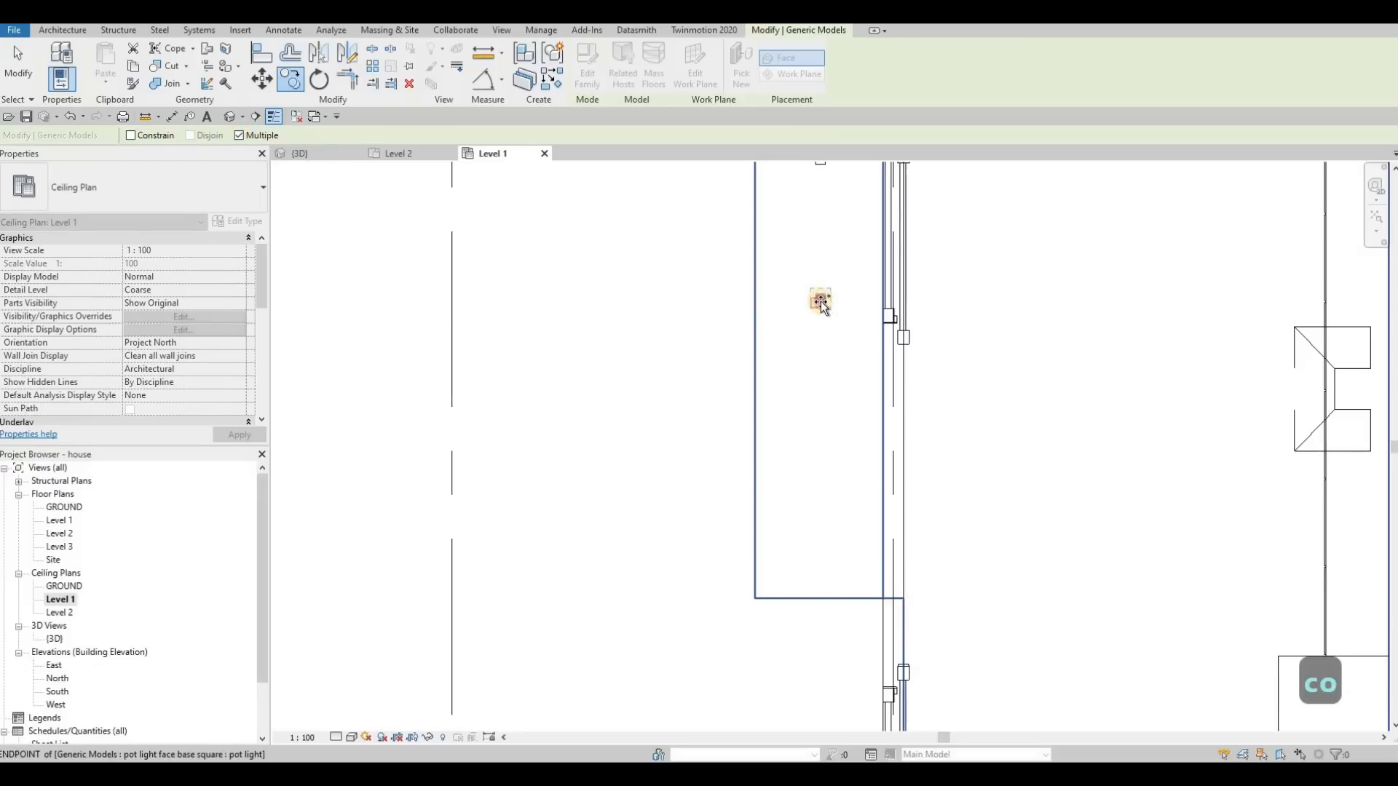
click(786, 386)
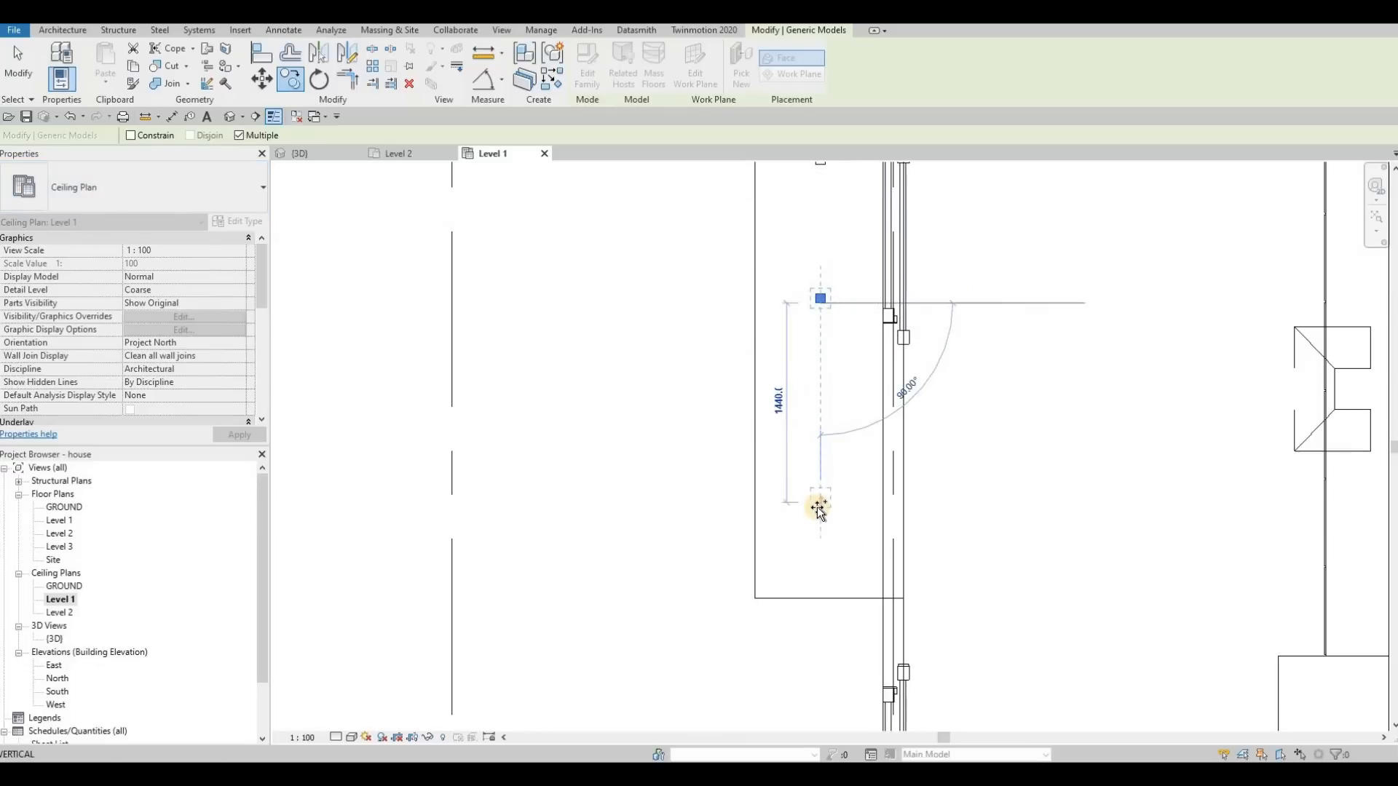
text(1000)
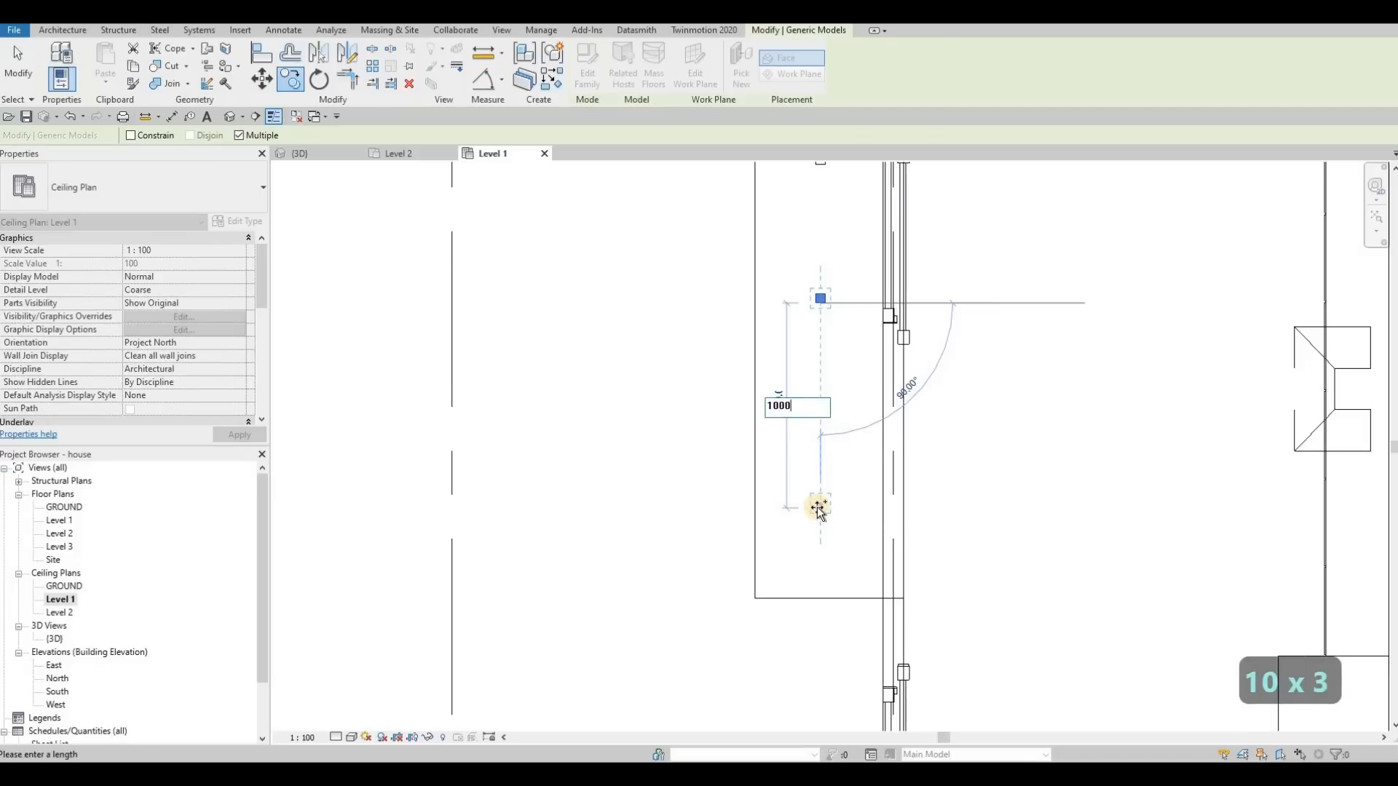
key(Return)
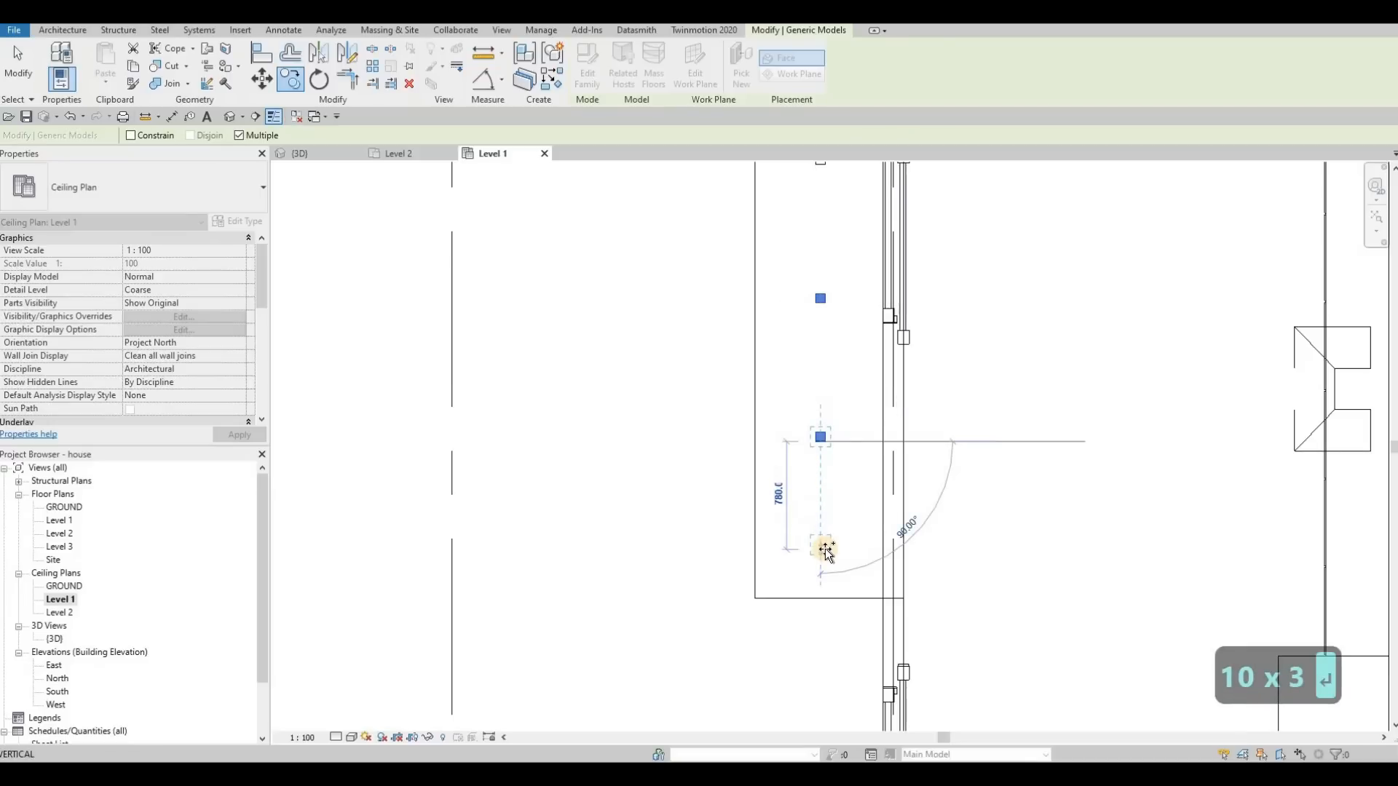
text(1000)
key(Return)
key(Escape)
key(Escape)
key(Escape)
scroll(767, 323, down, 2)
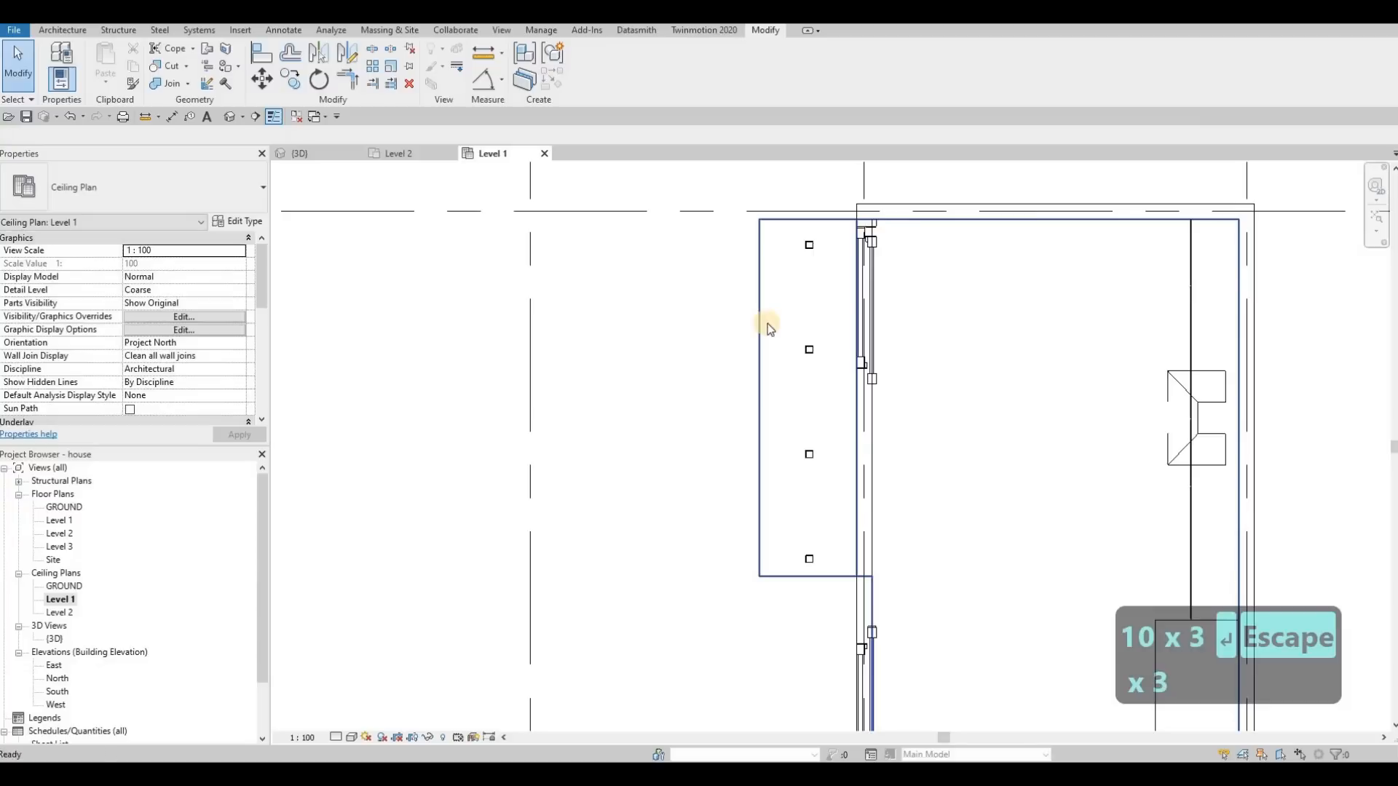
Nudge all four balcony pot lights together by two increments toward grid line A.
key(Escape)
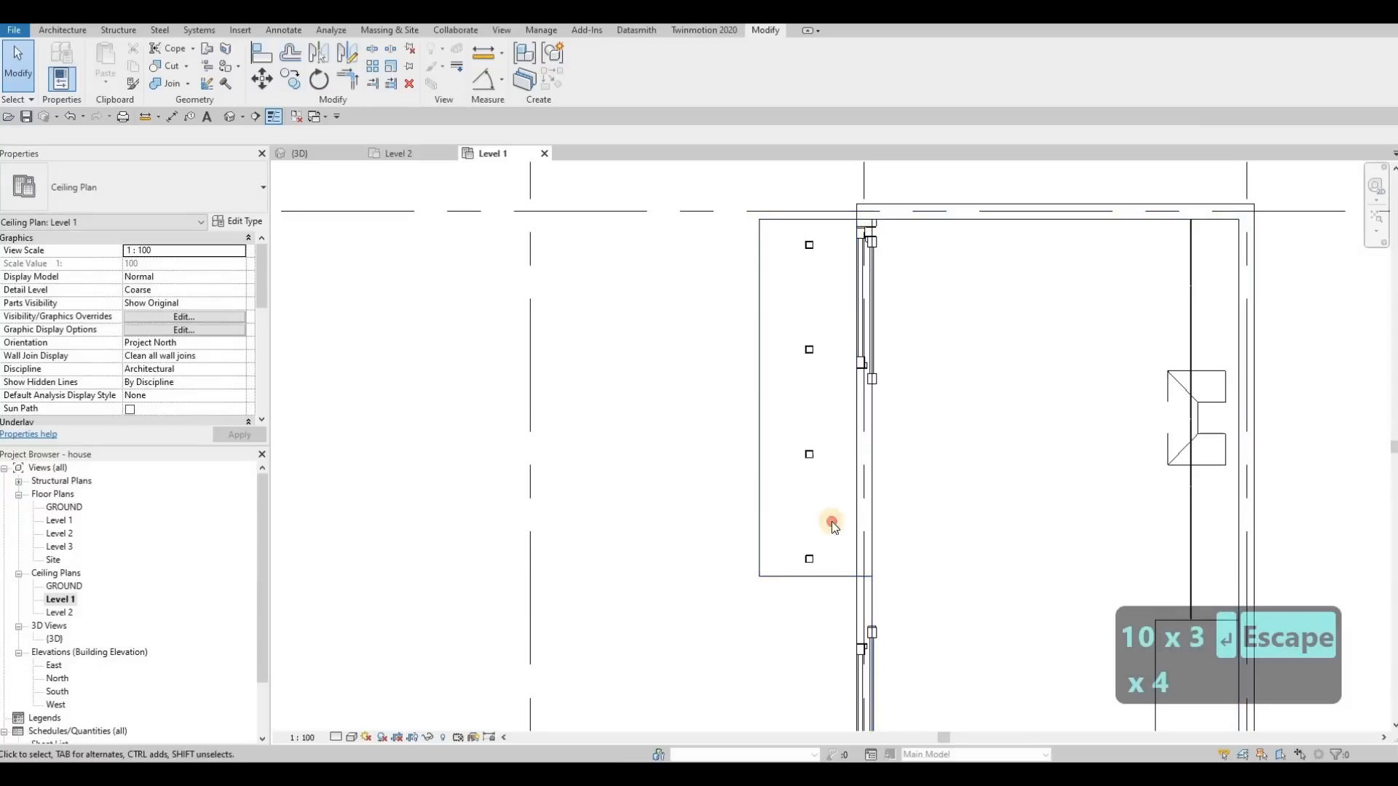
drag(840, 611, 842, 612)
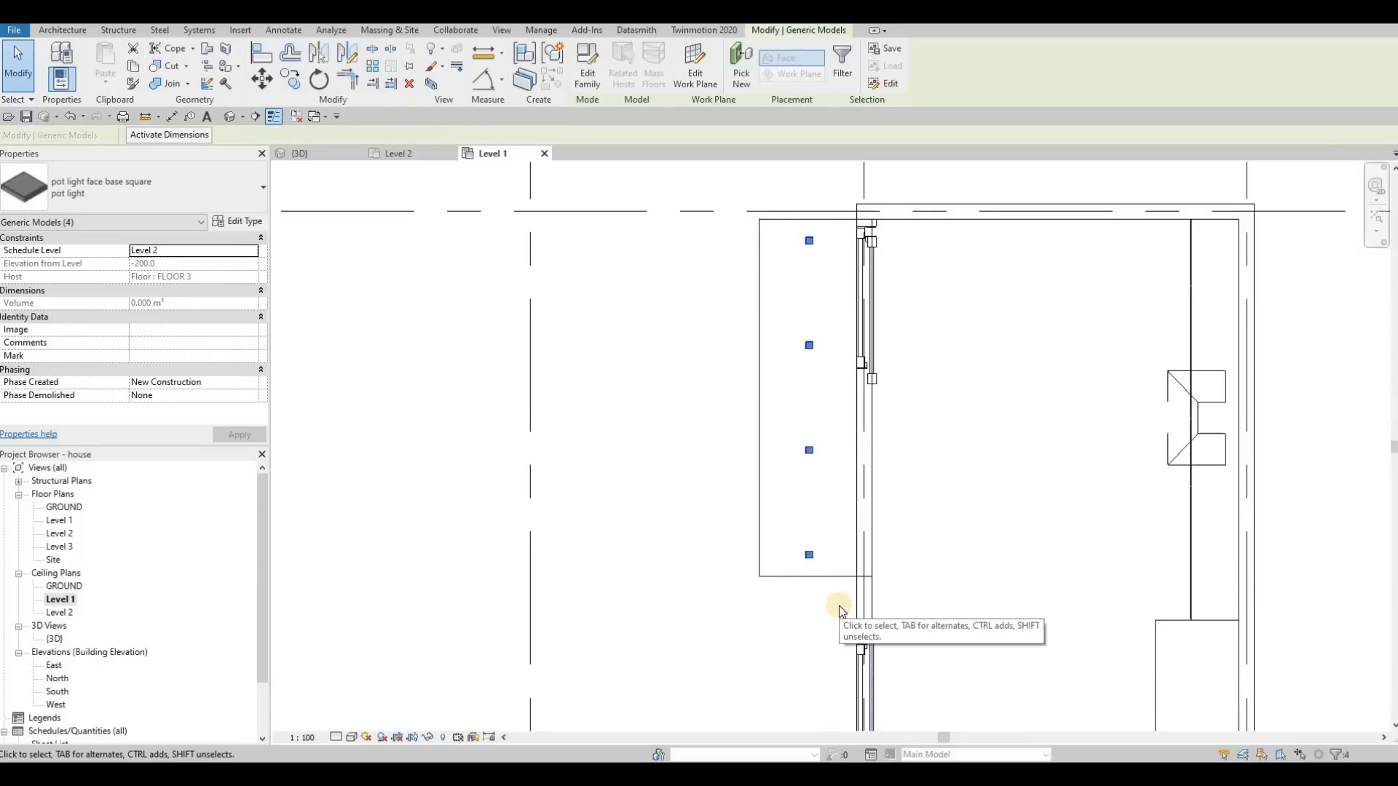
key(Up)
key(Up)
key(Escape)
key(Escape)
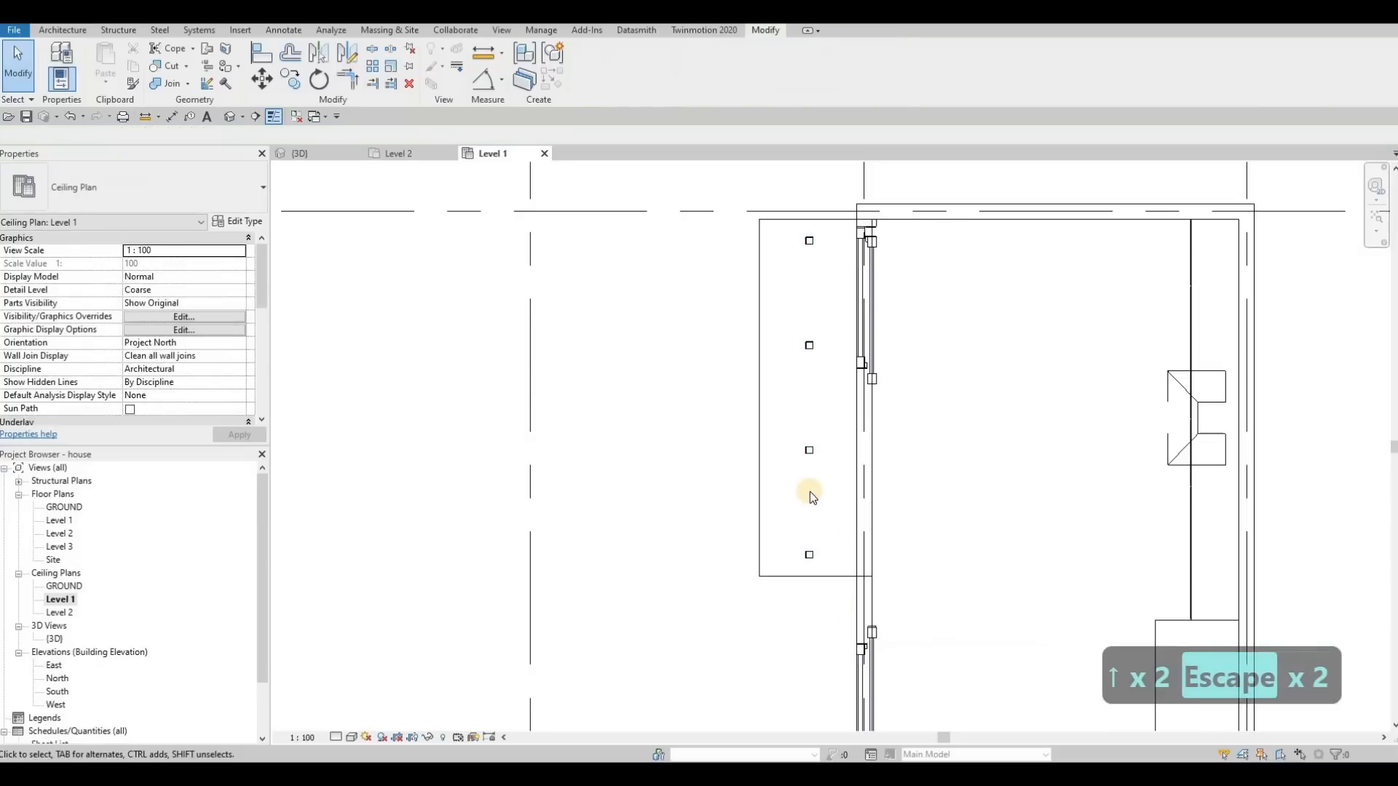
Move the pot light under the front overhang close to the outer corner by the window, about 2860 mm from the middle vertical grid line.
scroll(789, 347, down, 3)
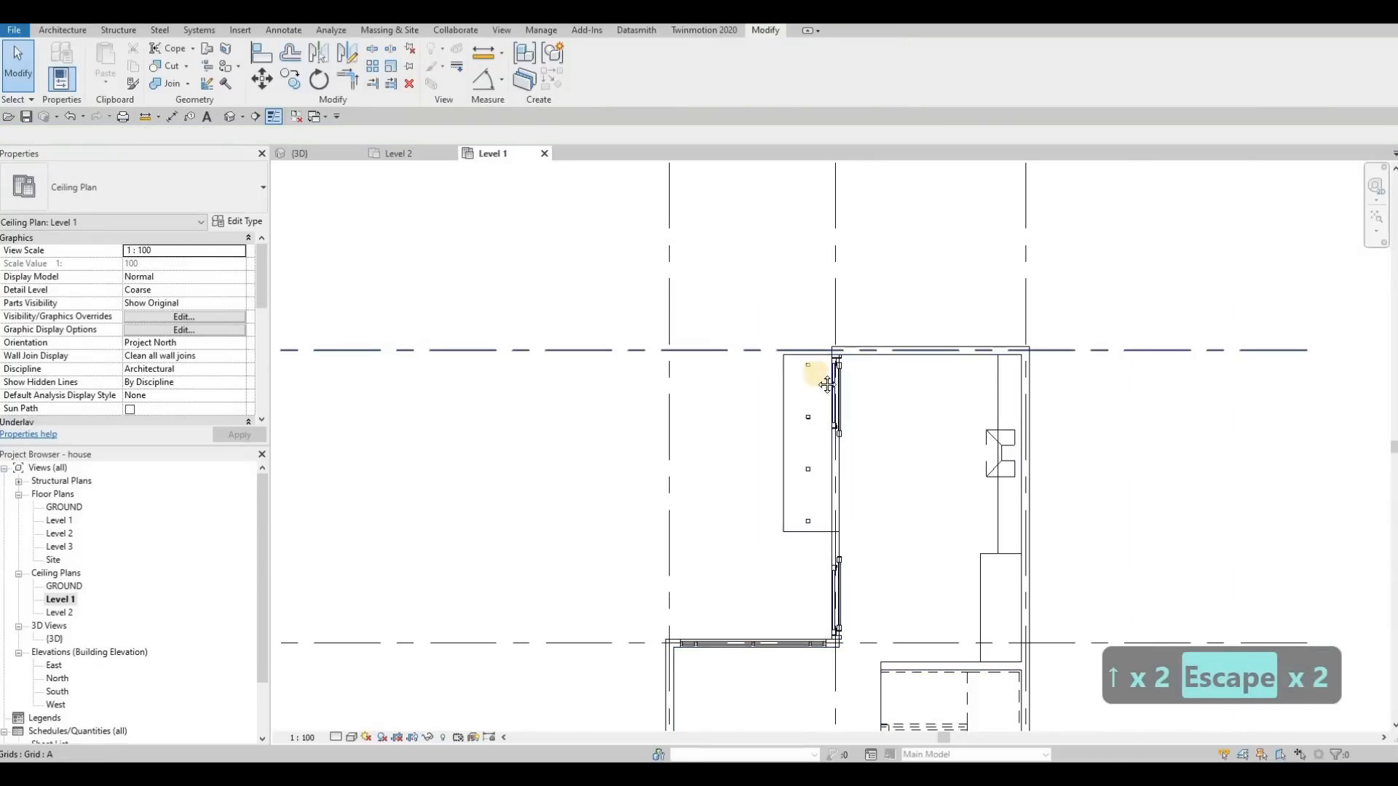
middle_drag(803, 483, 806, 429)
middle_drag(812, 364, 811, 332)
scroll(810, 332, down, 2)
middle_drag(873, 568, 848, 331)
middle_drag(762, 493, 780, 414)
scroll(808, 389, up, 5)
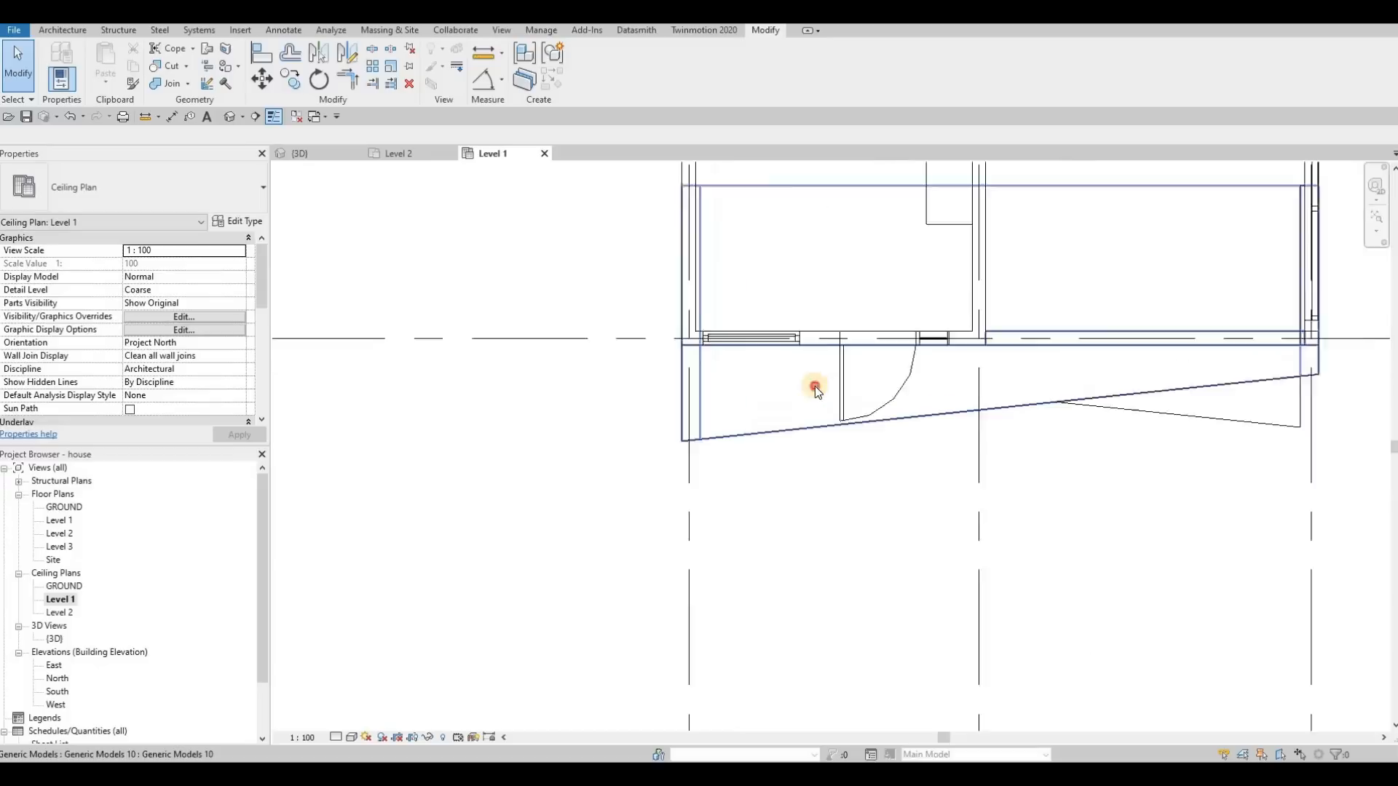
click(707, 349)
scroll(817, 385, up, 2)
drag(707, 349, 621, 363)
middle_drag(700, 368, 734, 355)
scroll(733, 355, down, 1)
middle_drag(376, 280, 351, 284)
Examine the front overhang's pot light from below in the 3D view.
click(306, 158)
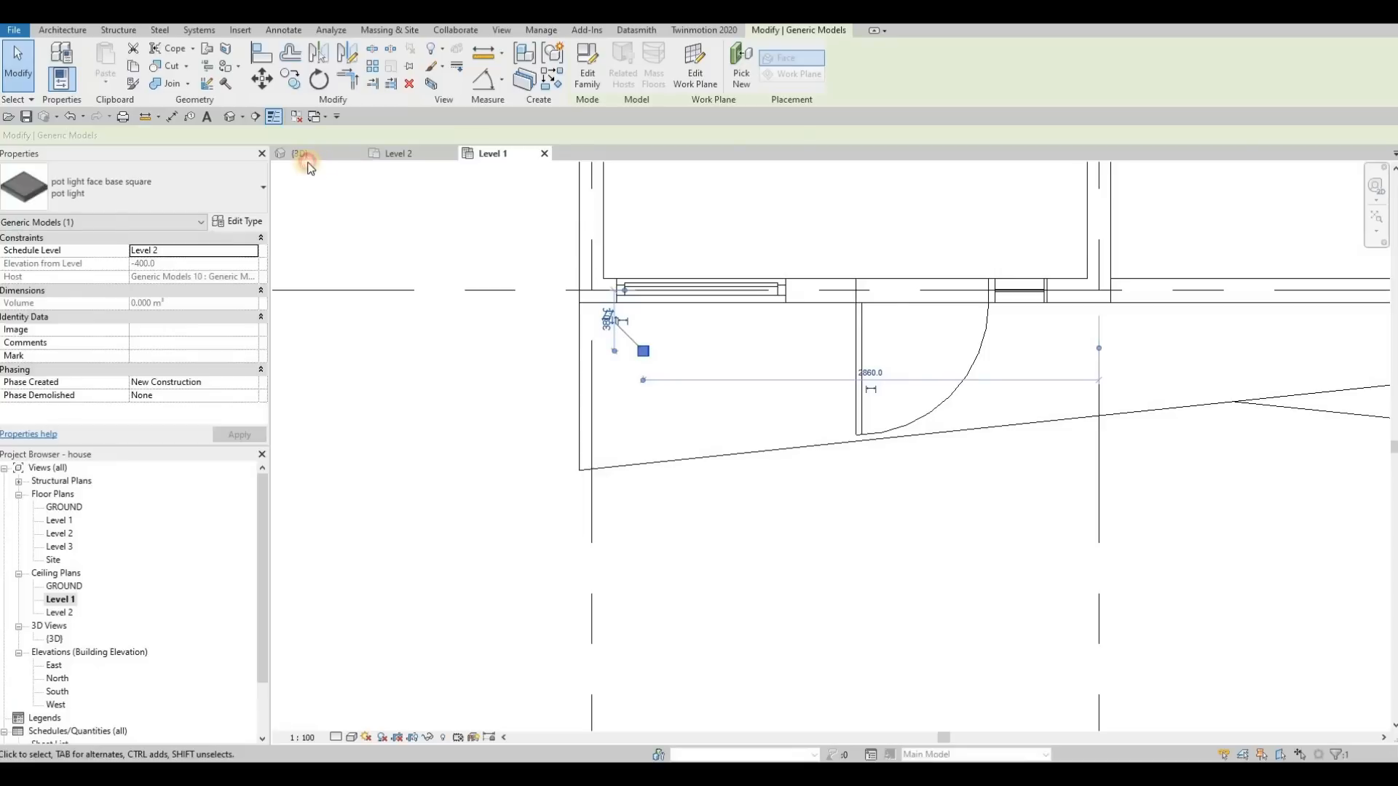
click(346, 167)
key(Escape)
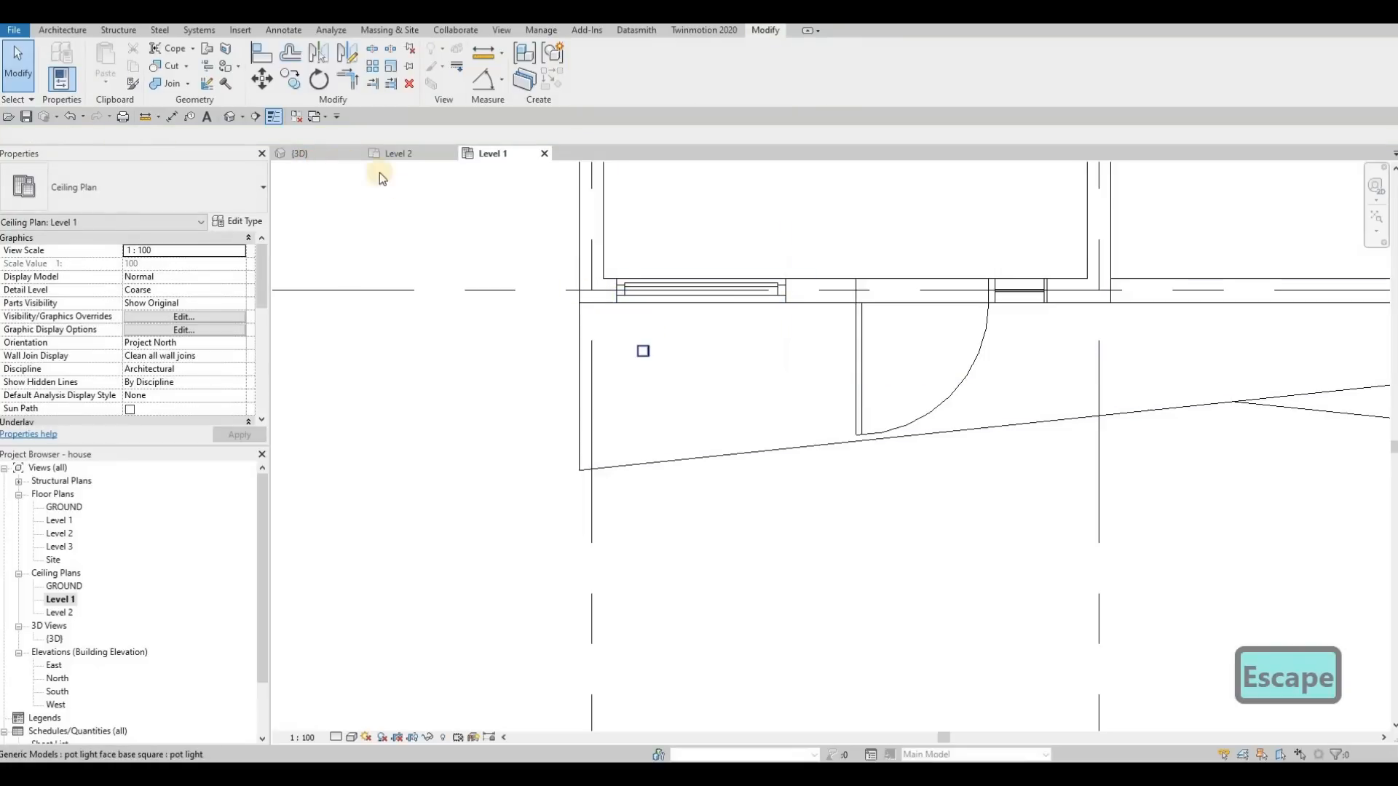
click(338, 151)
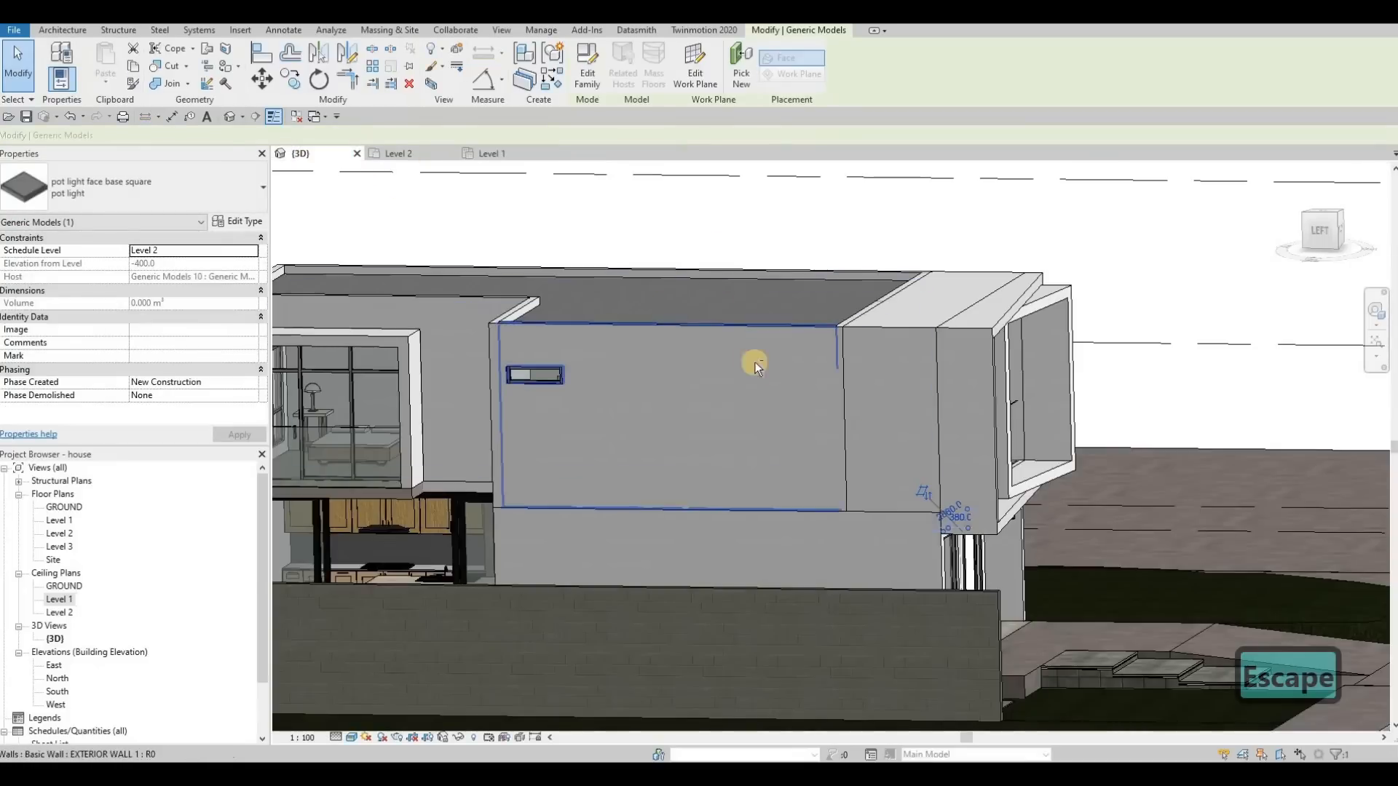
shift+middle_drag(1019, 575, 961, 500)
scroll(962, 502, up, 5)
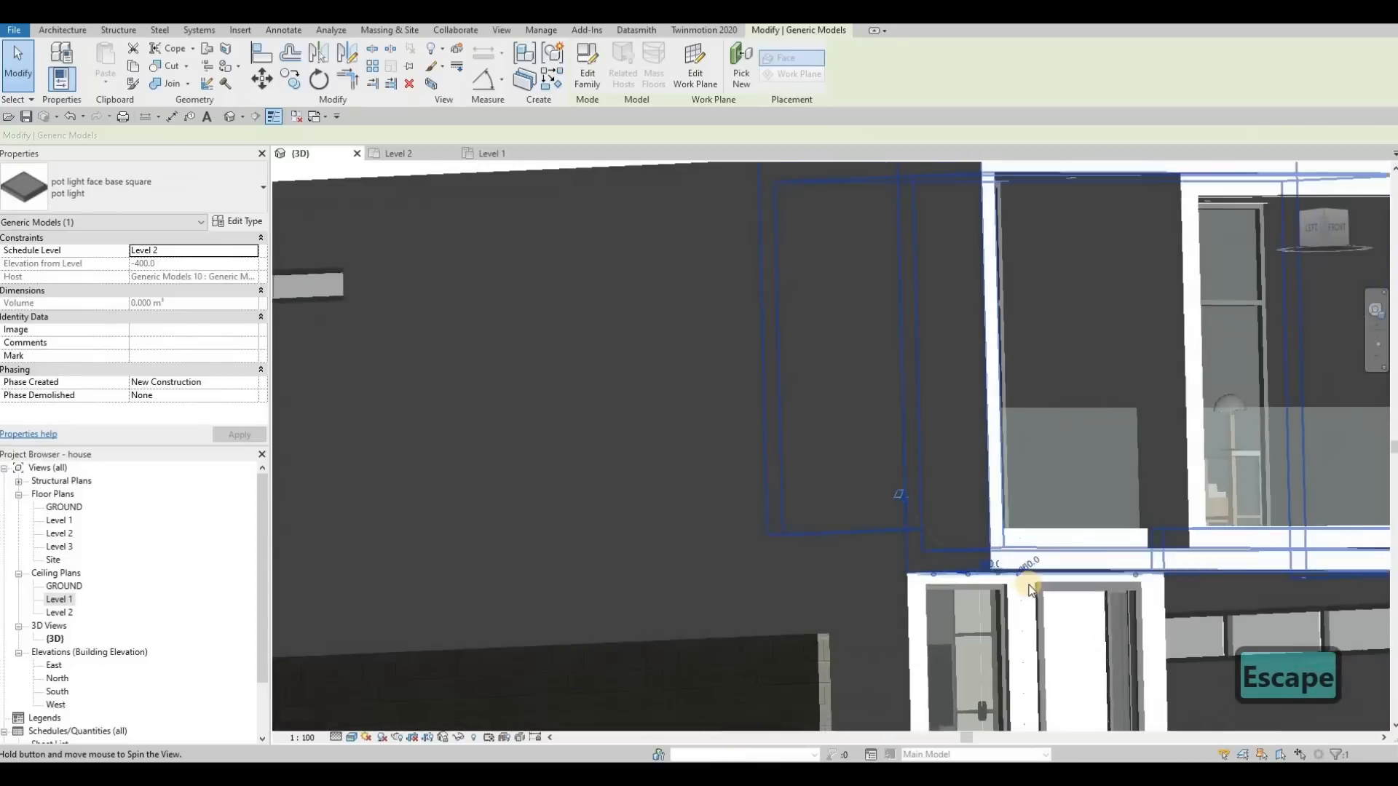
shift+middle_drag(1025, 562, 996, 487)
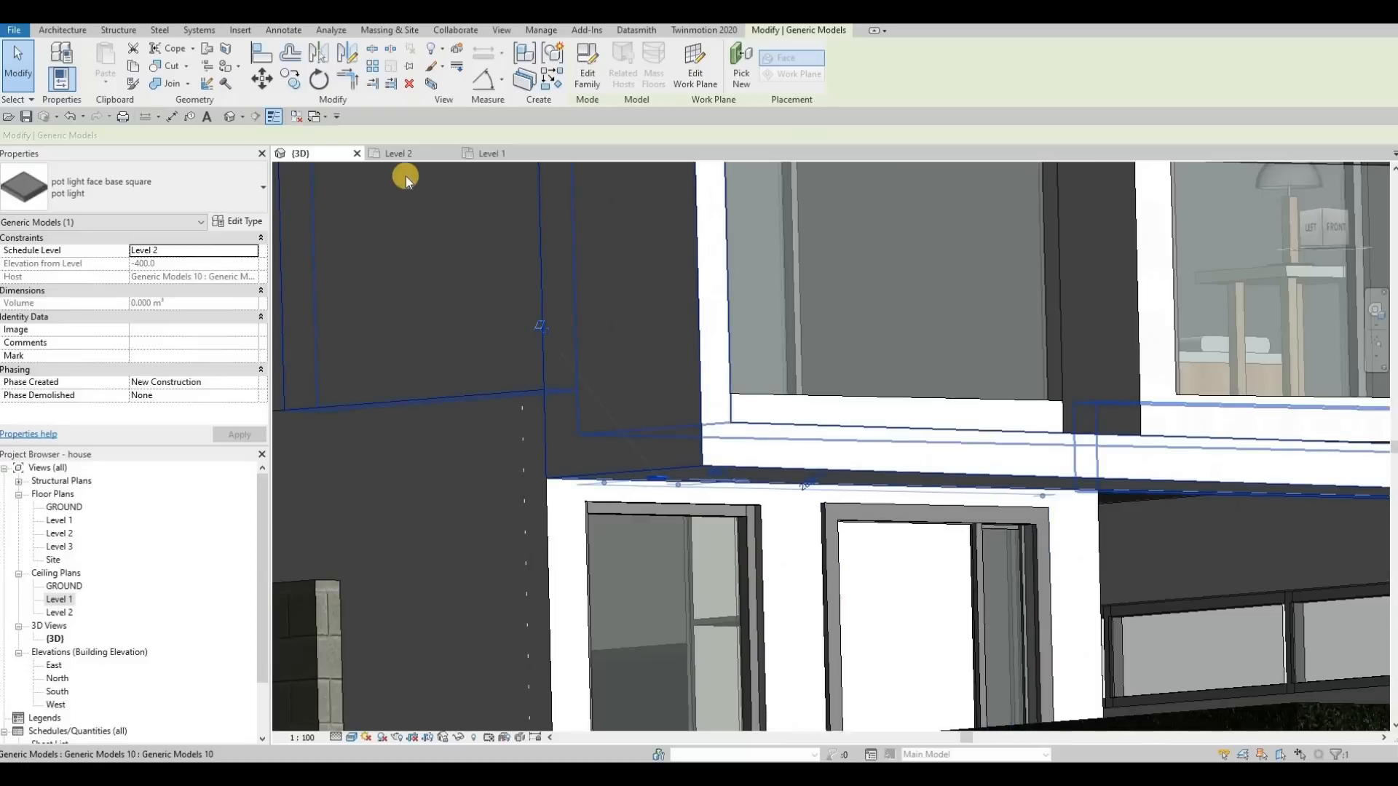
In the Level 1 ceiling plan, copy the front pot light horizontally to two spots, one on each side of the open main door leaf.
click(459, 155)
scroll(667, 312, down, 1)
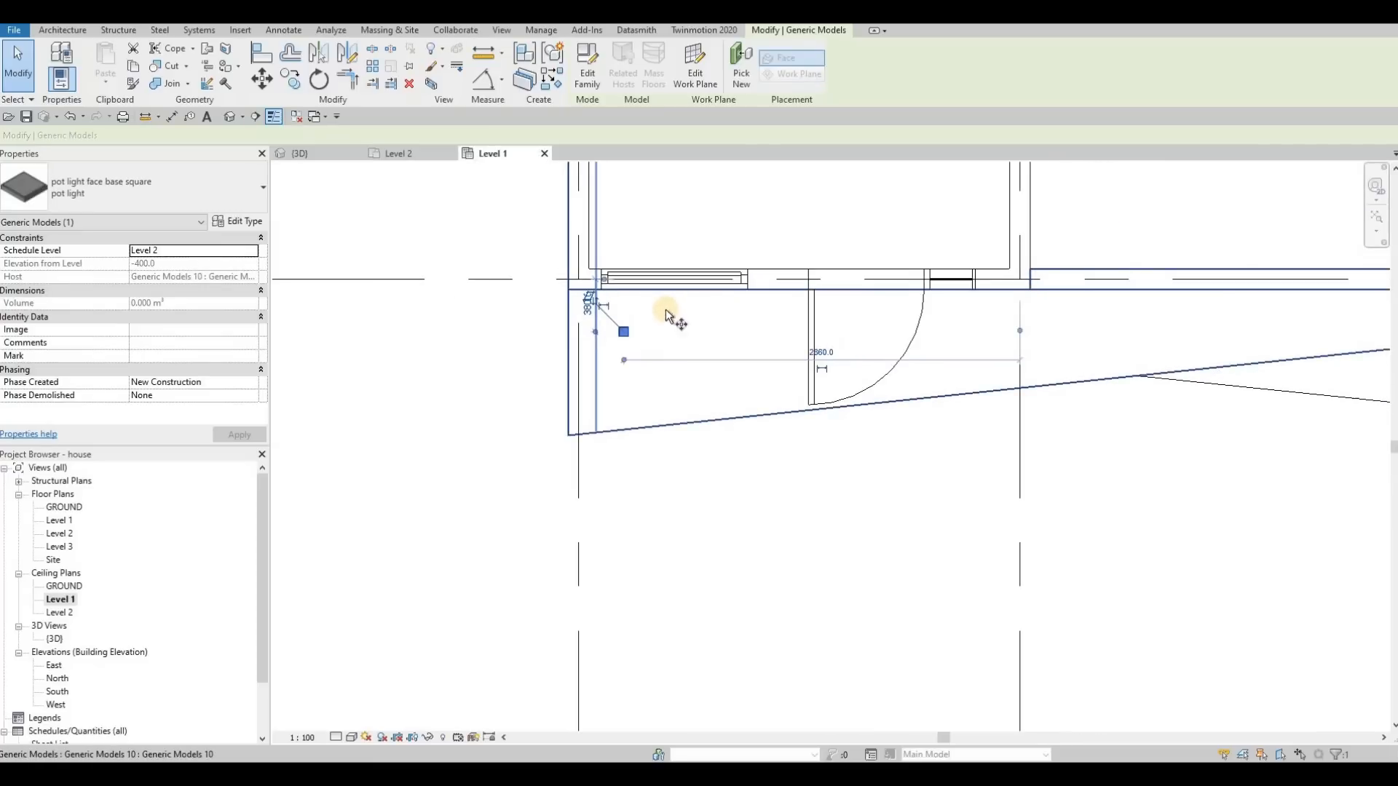
key(c)
key(o)
click(623, 327)
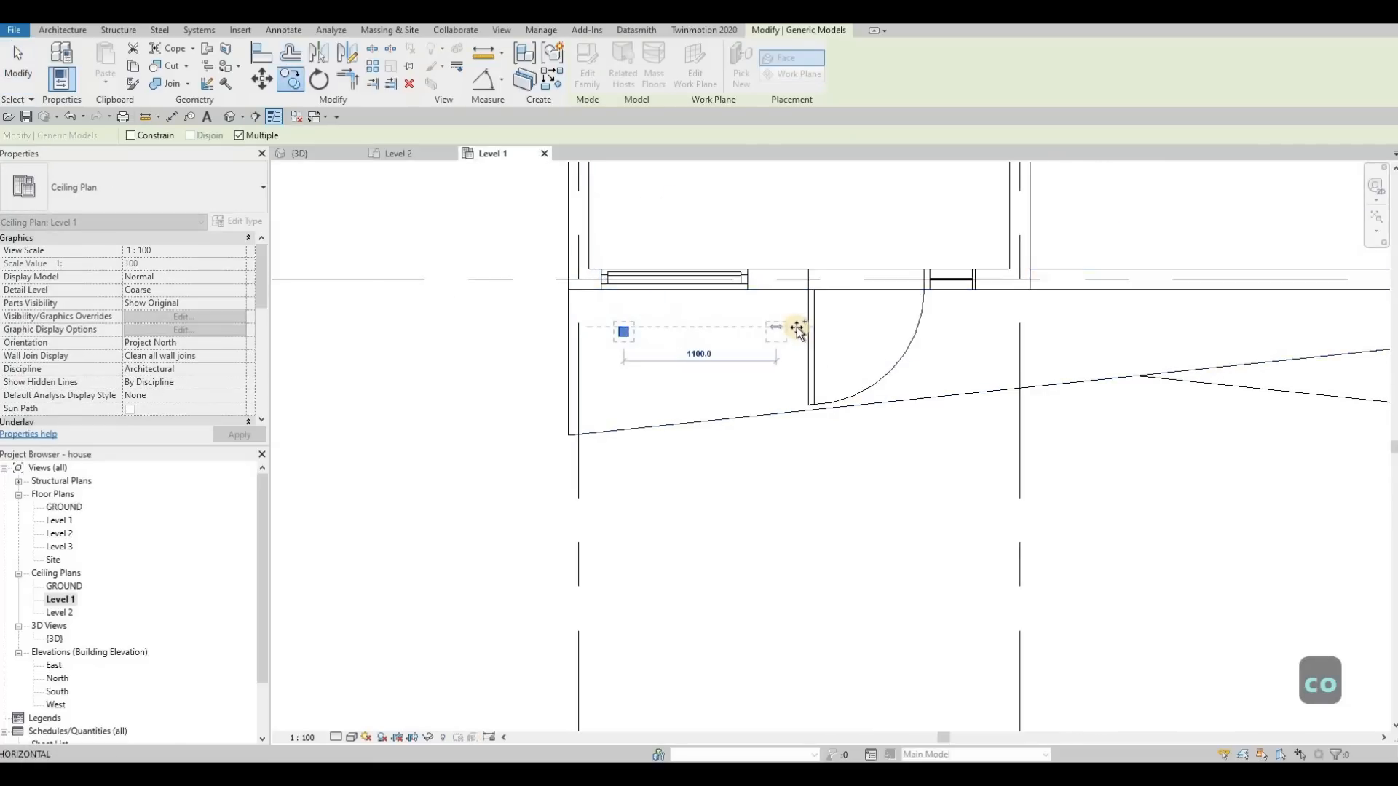
click(925, 328)
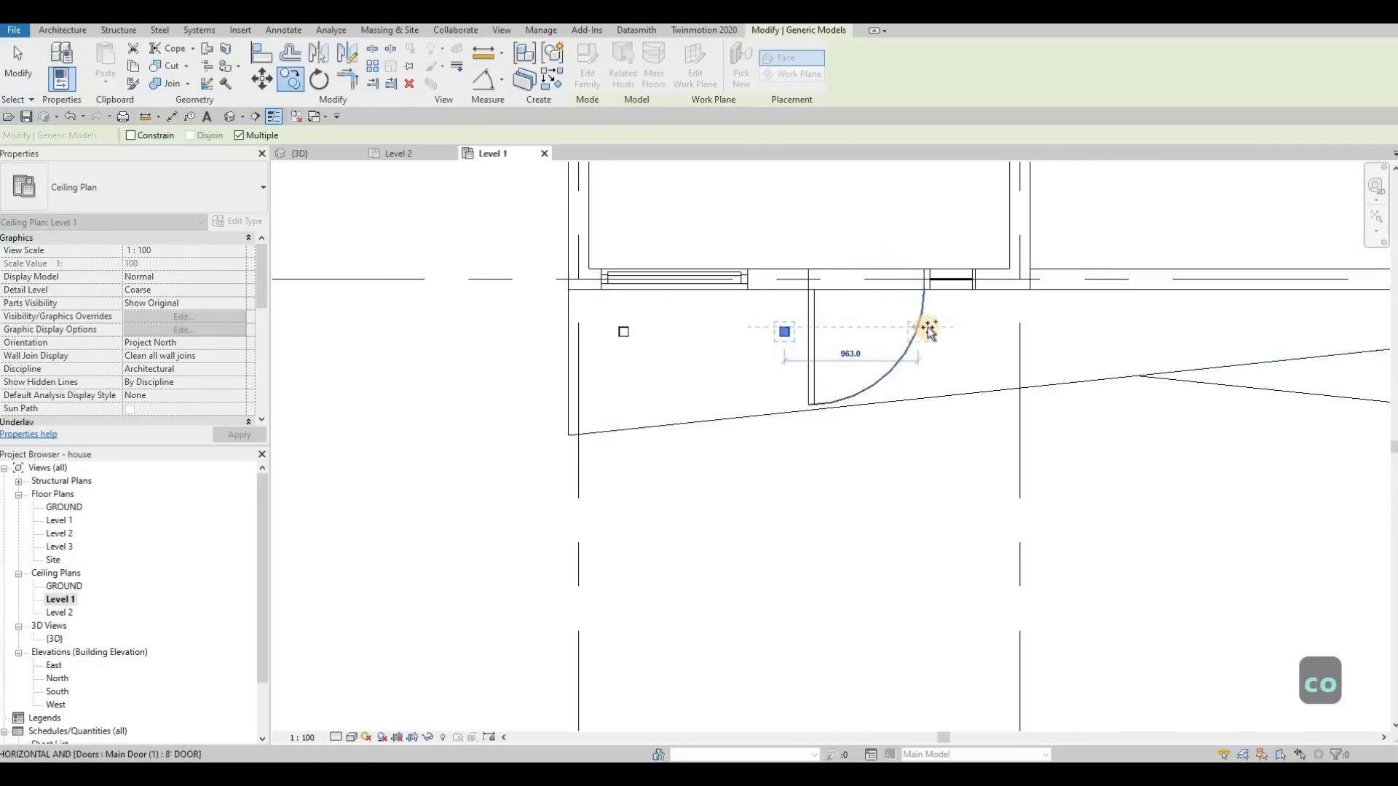
click(947, 331)
Add four more copies along the front overhang at 1000 mm spacing and check the row in the 3D view.
scroll(930, 328, down, 1)
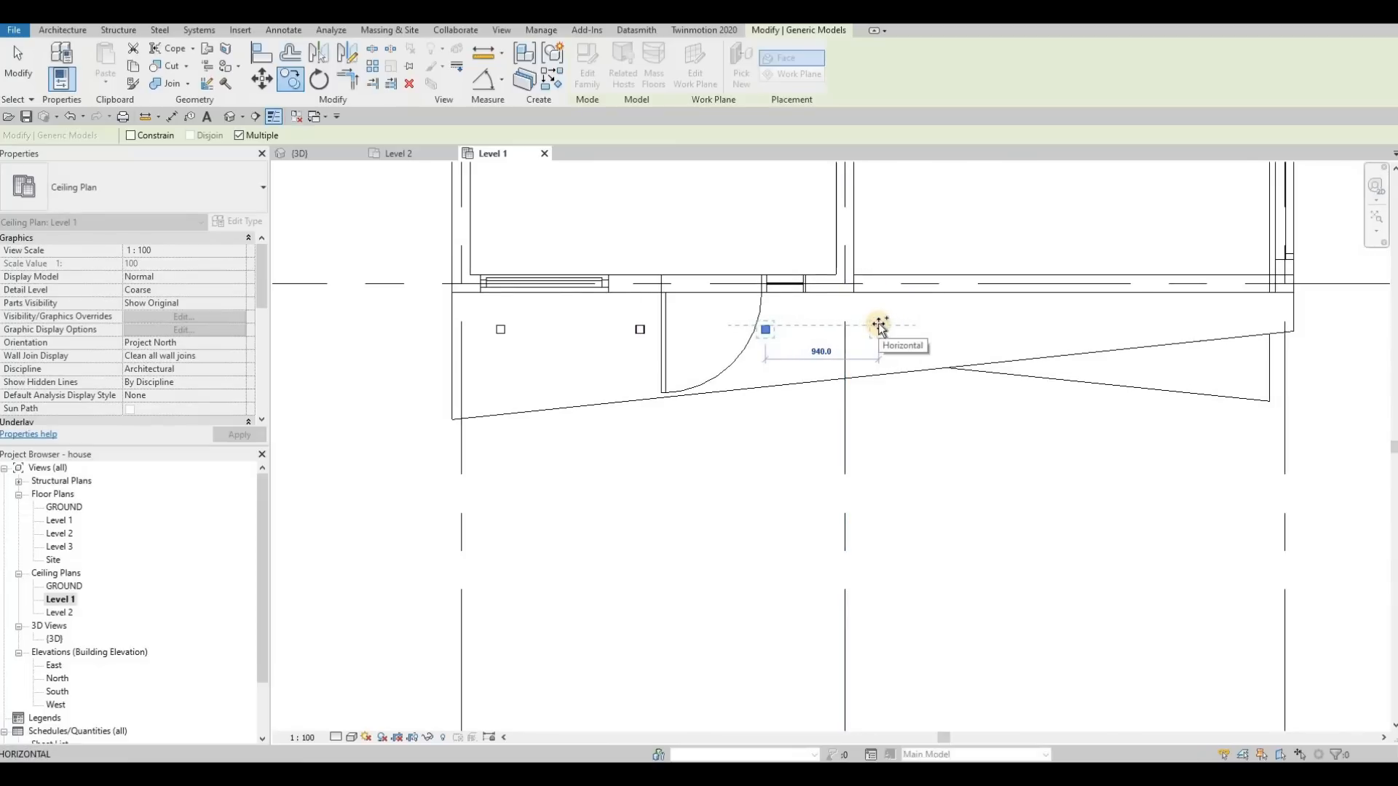
text(1000)
key(Return)
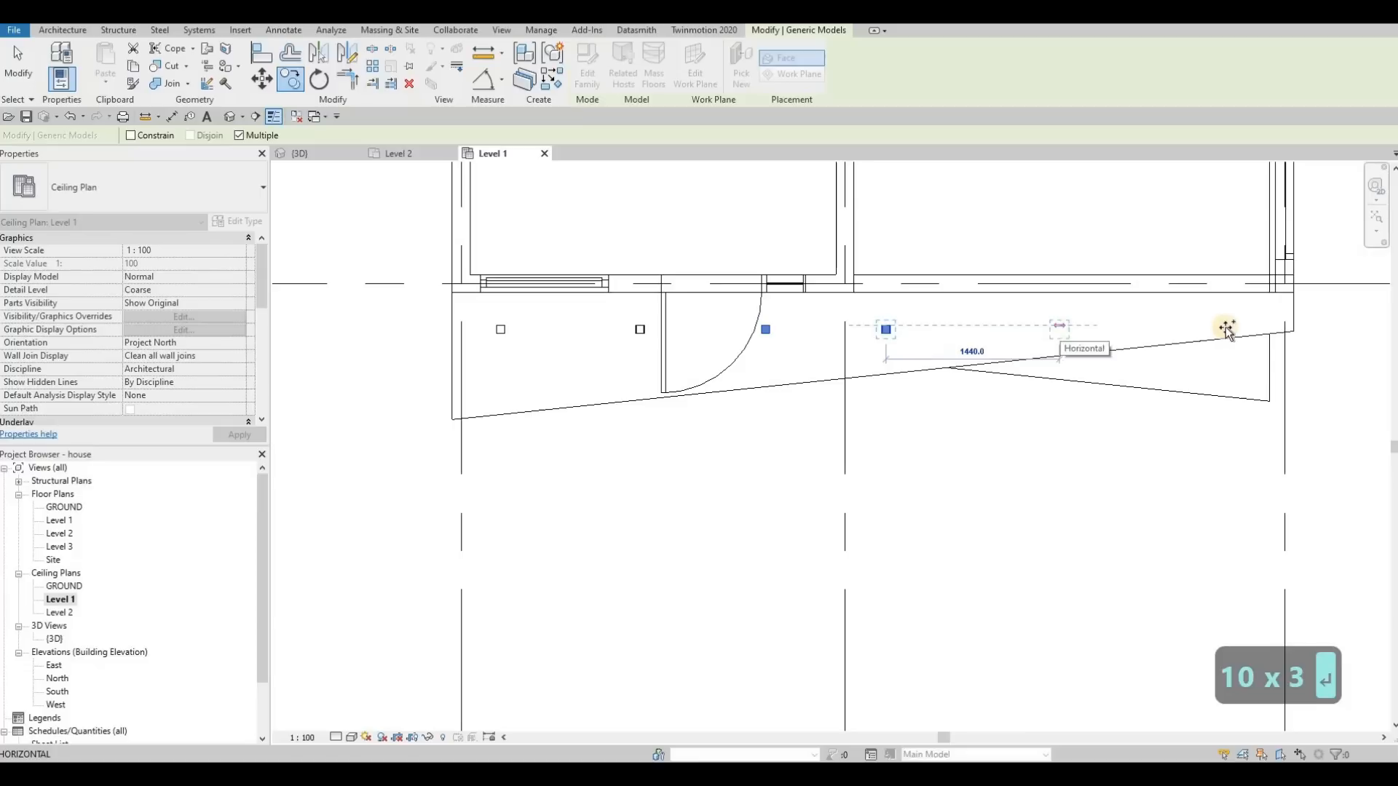
text(1000)
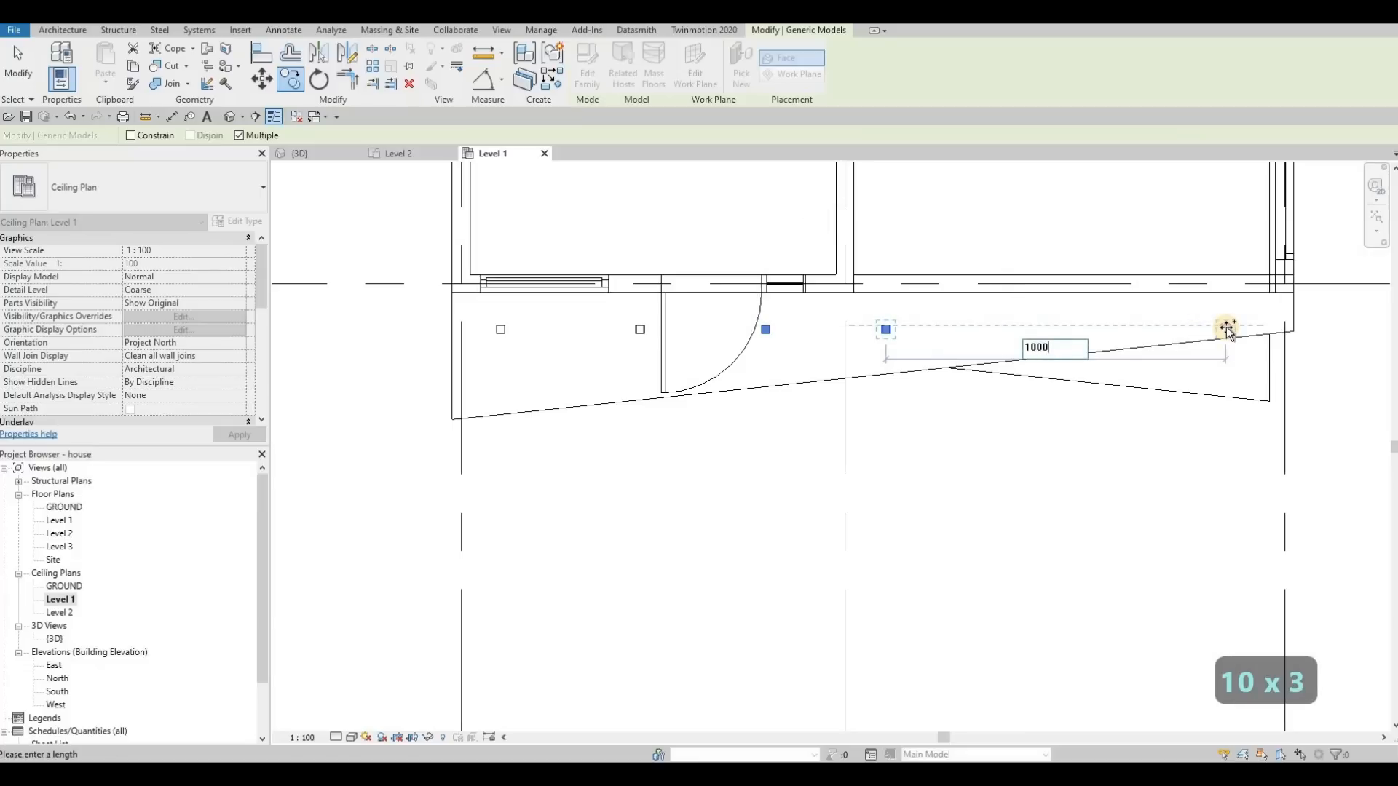
key(Return)
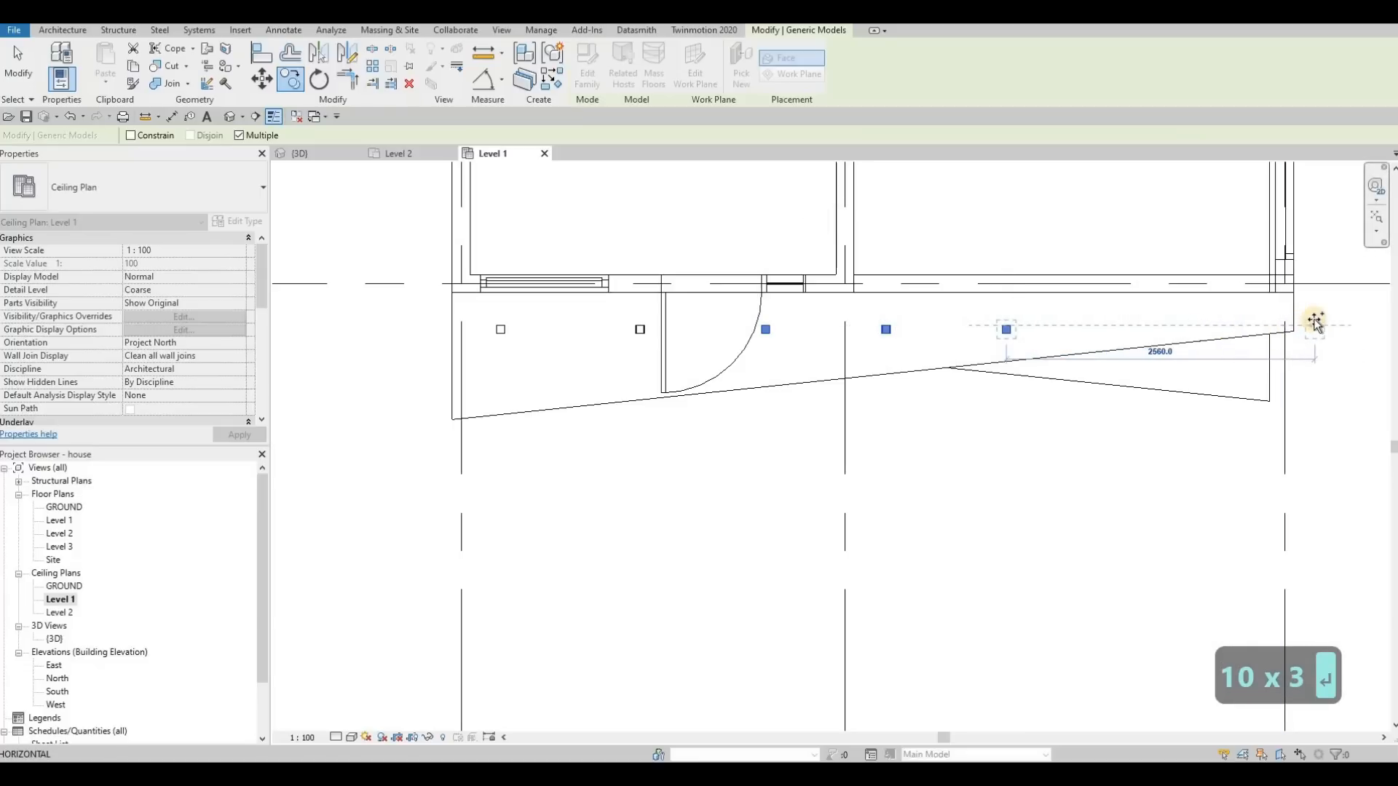
text(1000)
key(Return)
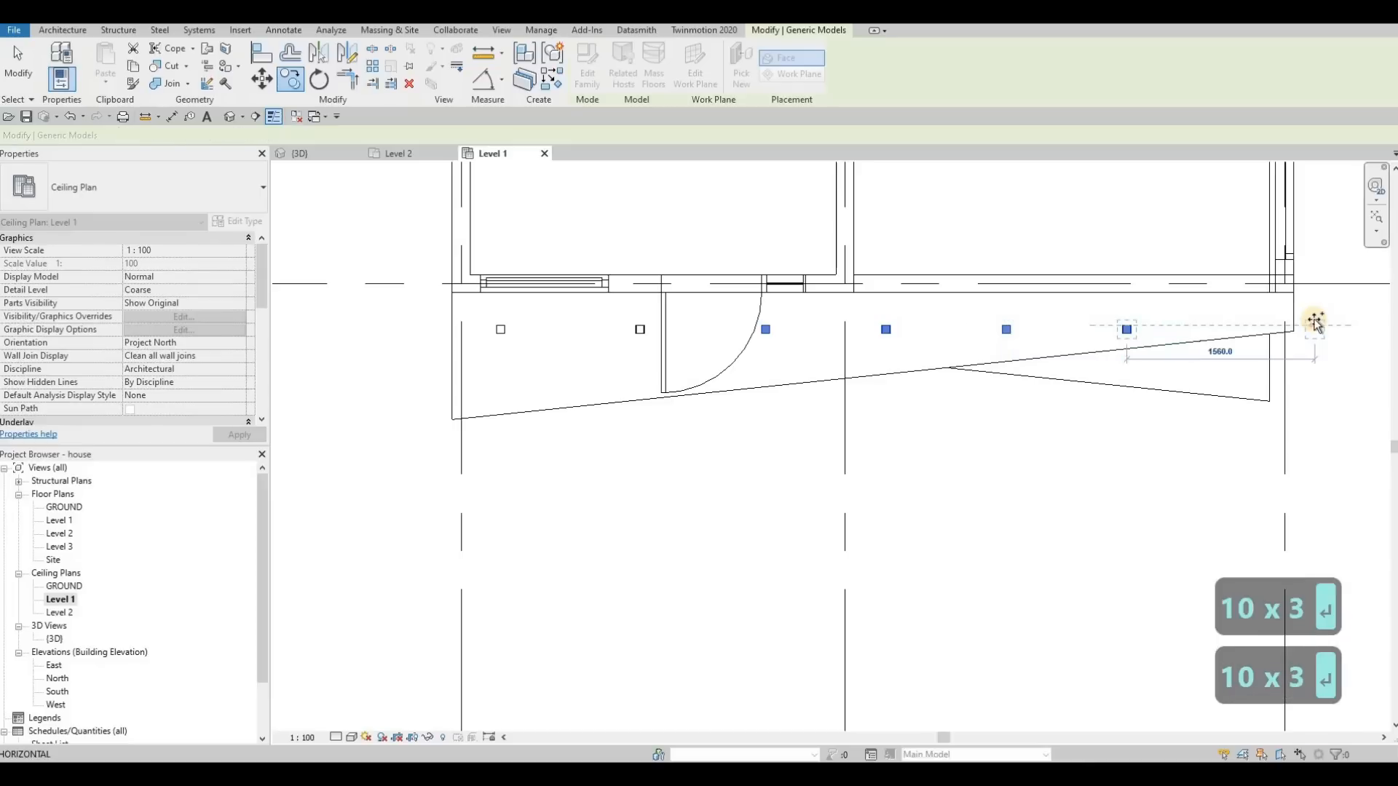
middle_drag(1385, 326, 1258, 329)
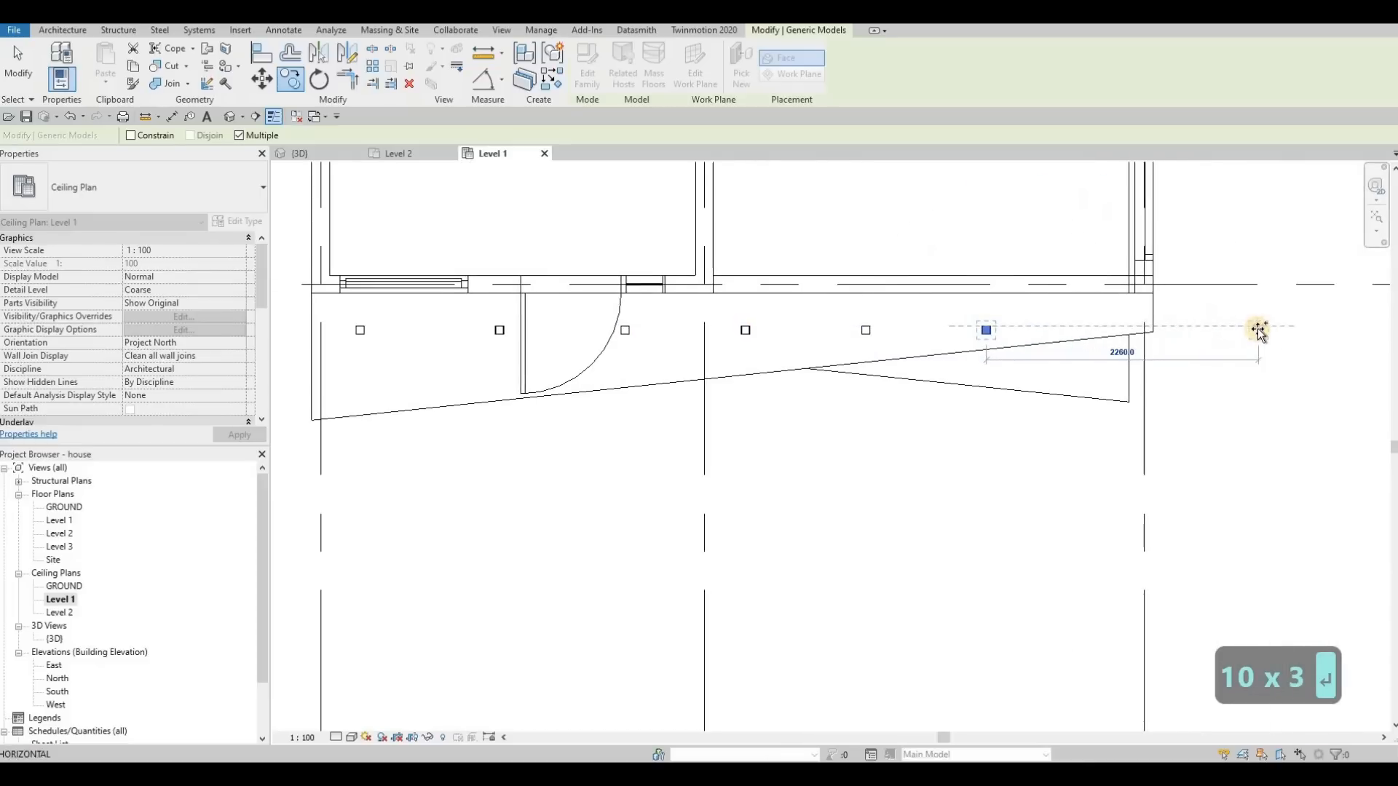
text(1000)
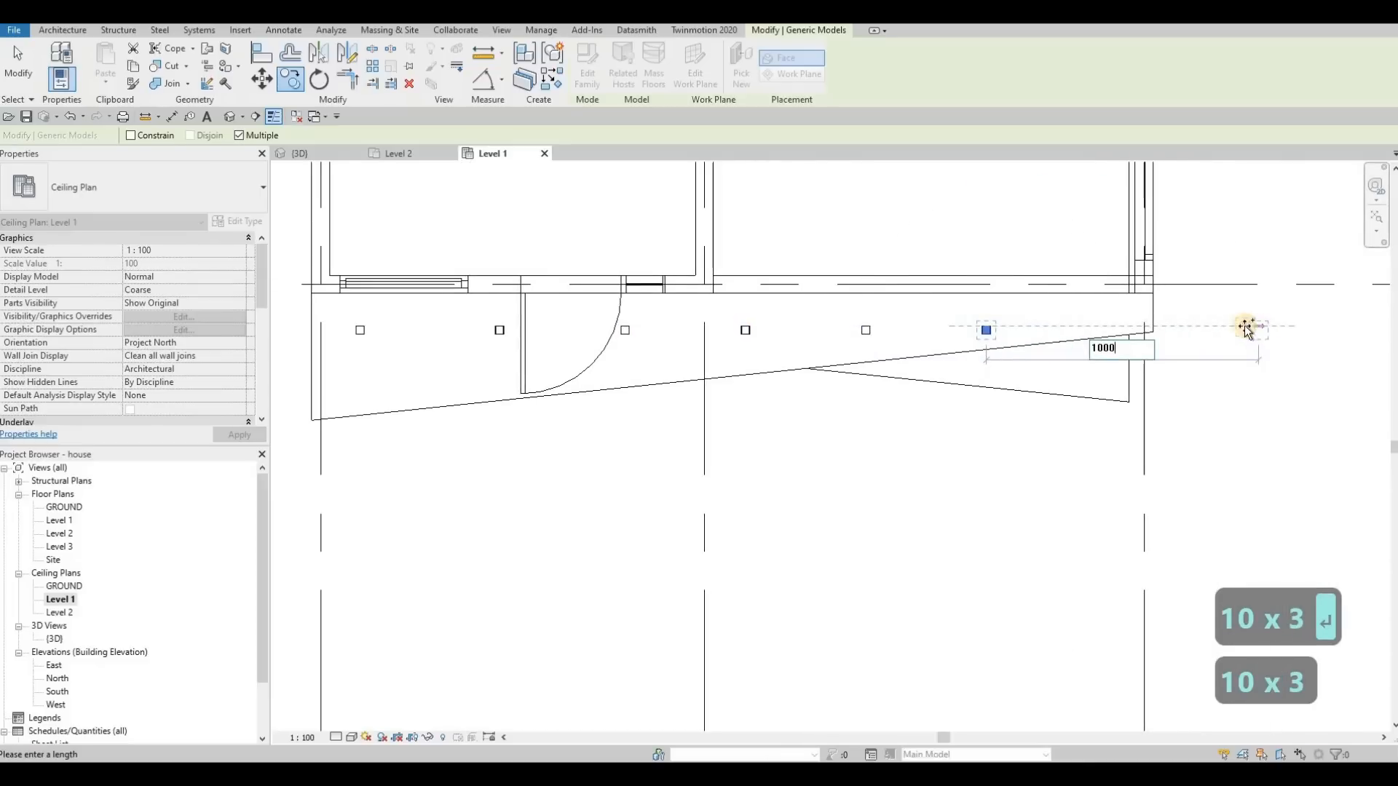
key(Escape)
key(Escape)
scroll(976, 364, down, 2)
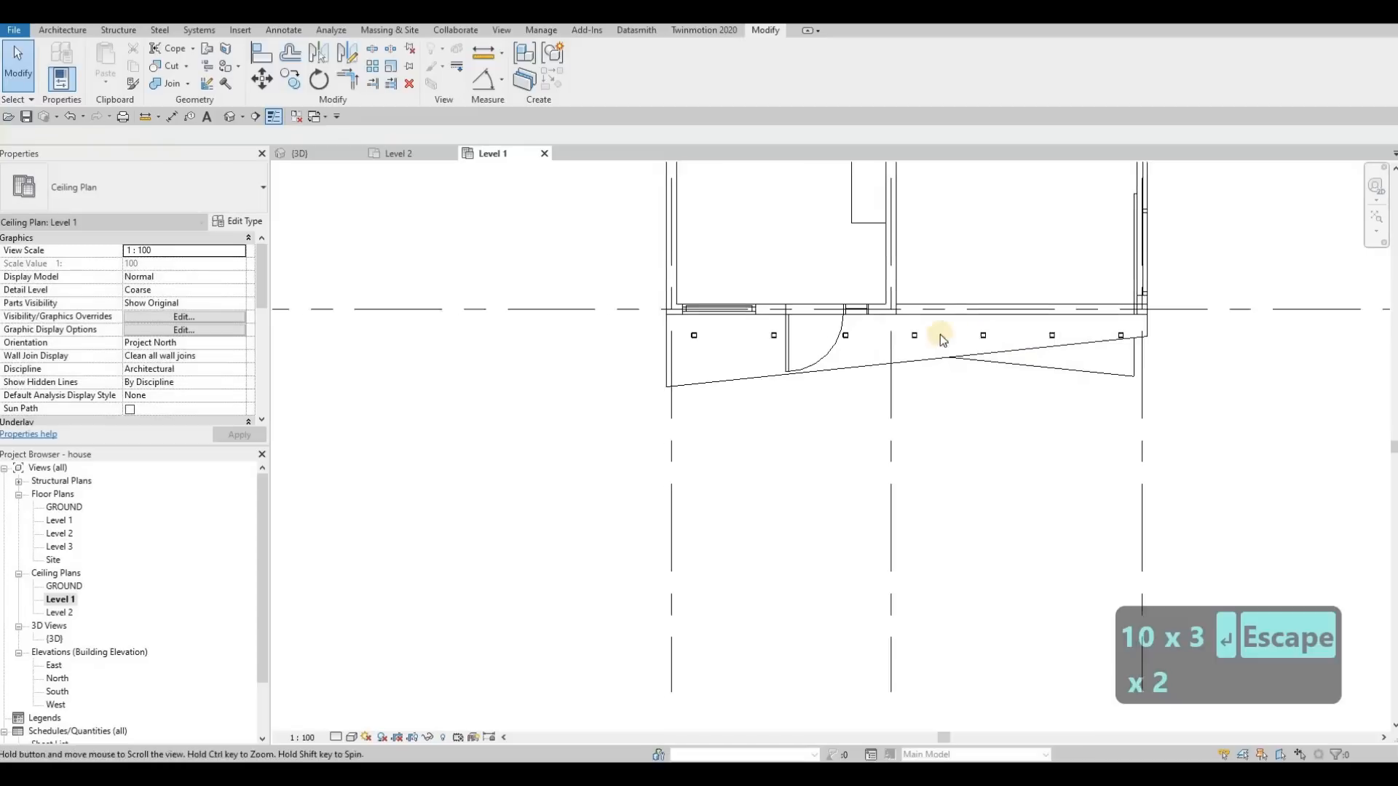
middle_drag(943, 340, 962, 331)
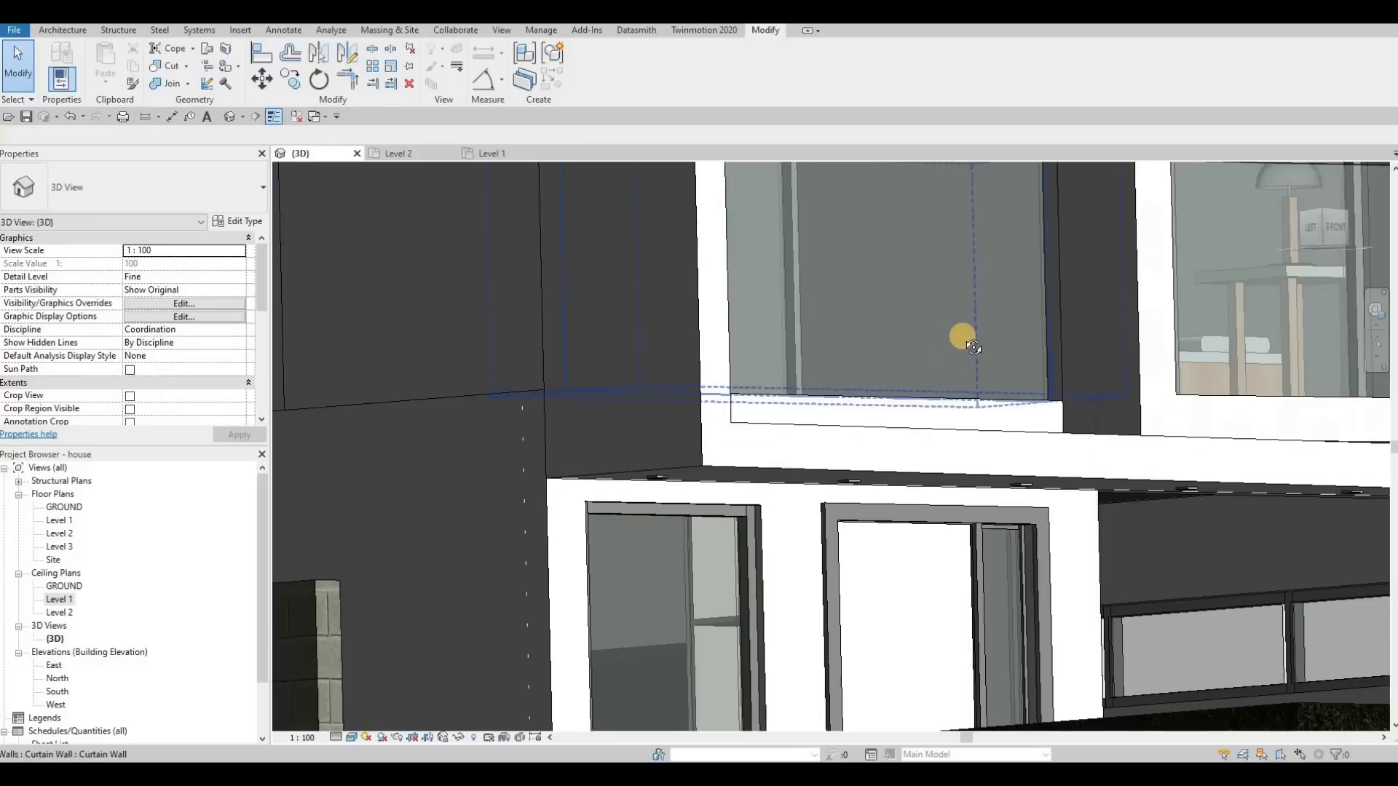
shift+middle_drag(961, 334, 757, 314)
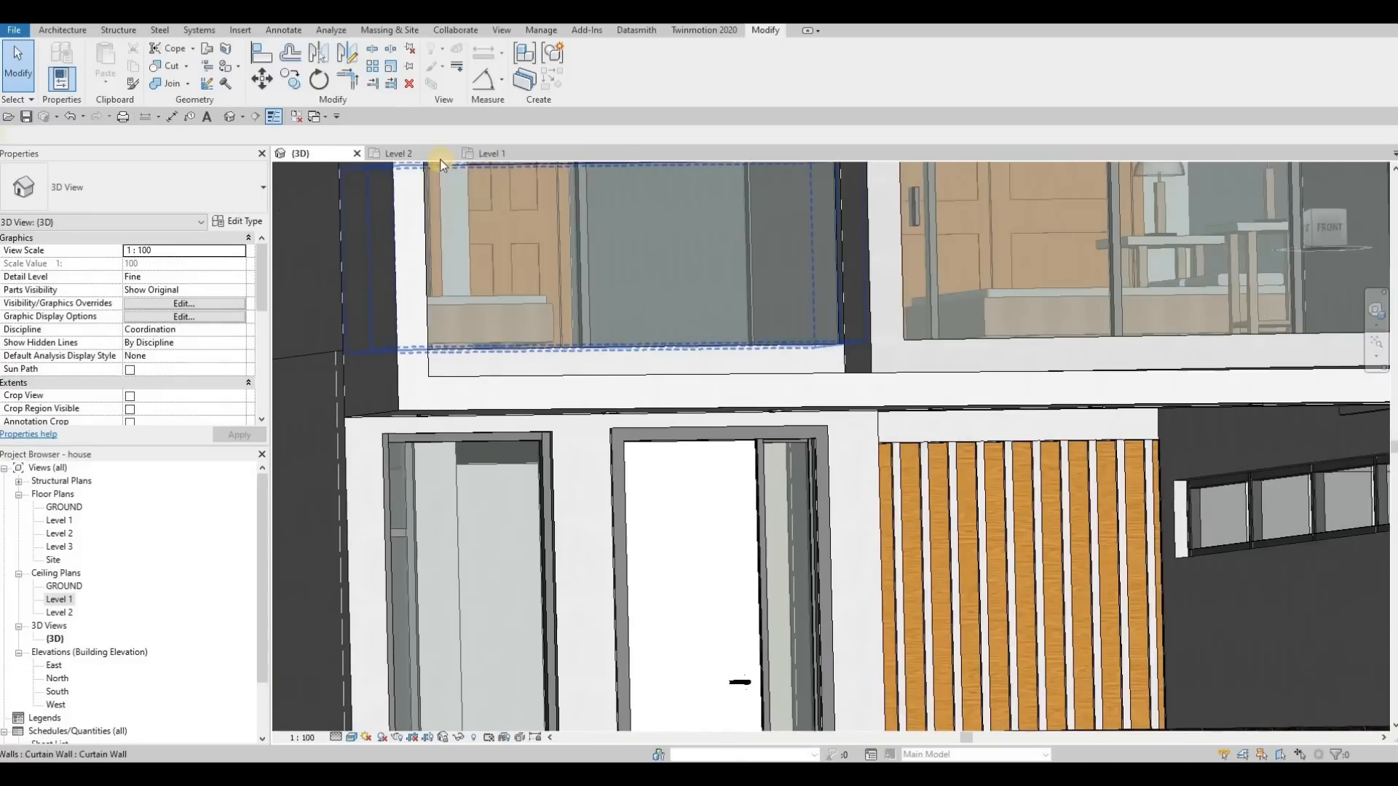
In the Level 1 ceiling plan, move the large front room's pot light near its rear inner corner, about 1910 mm from the grid line crossing the room.
click(492, 153)
scroll(910, 332, down, 2)
middle_drag(937, 270, 825, 379)
middle_drag(842, 281, 832, 331)
scroll(856, 266, up, 3)
scroll(865, 359, down, 1)
middle_drag(867, 263, 857, 334)
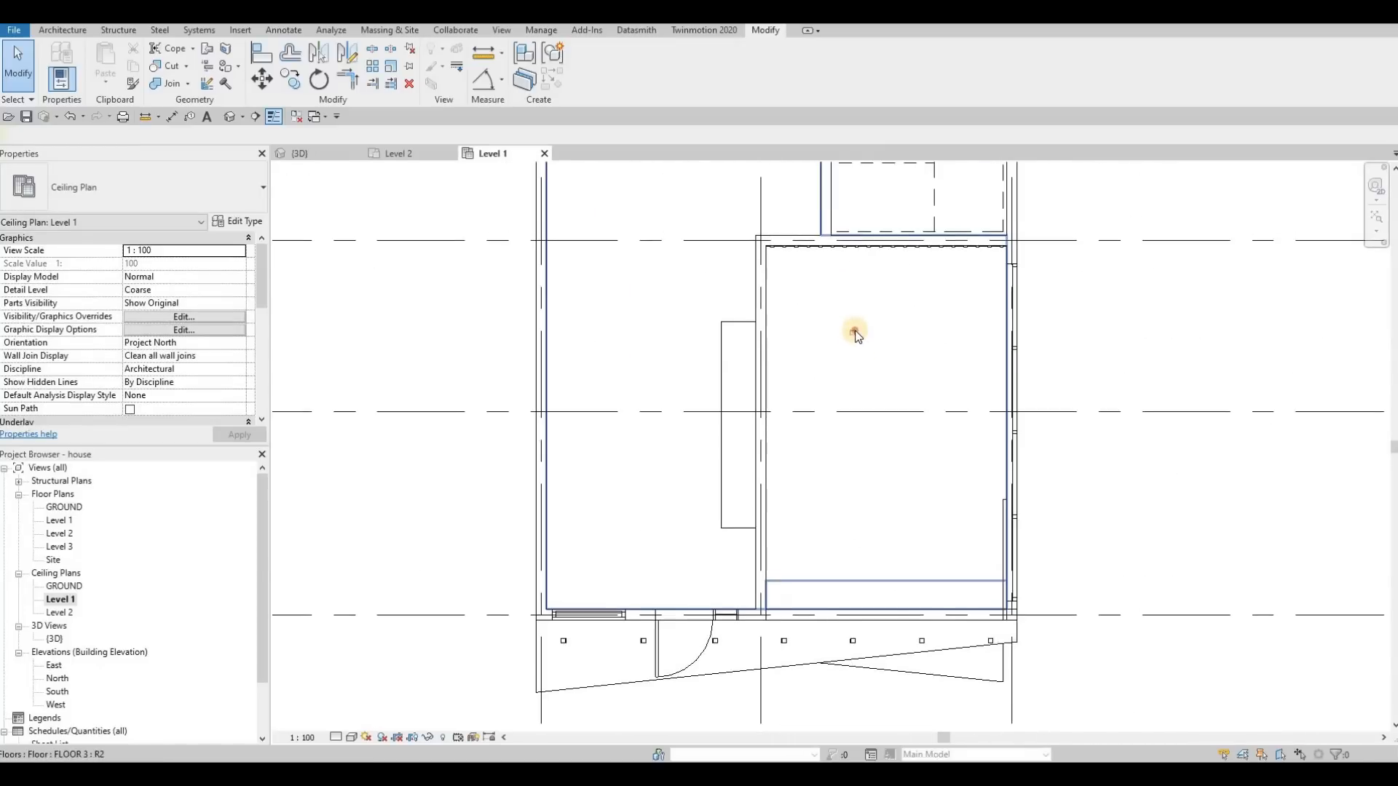
click(854, 333)
scroll(853, 331, up, 2)
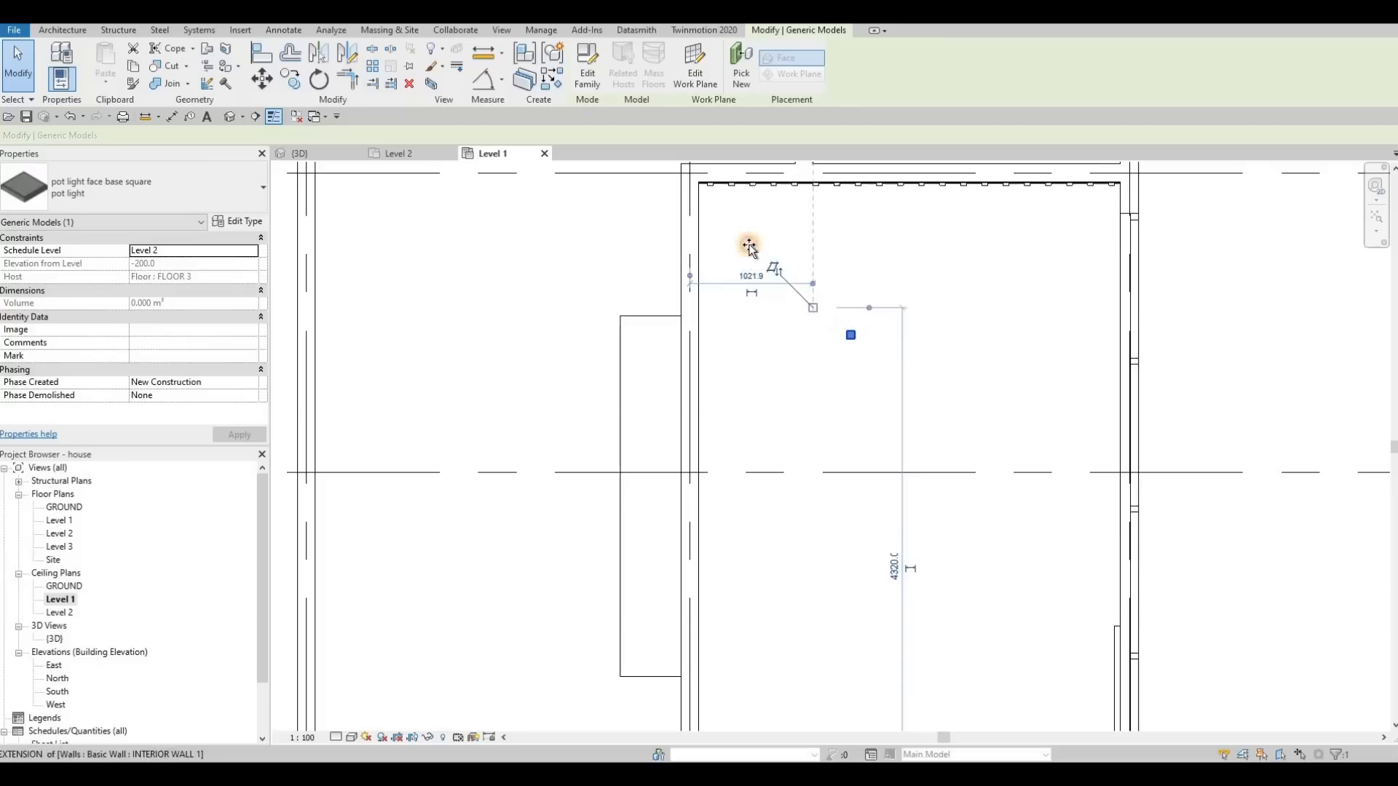
drag(750, 246, 745, 240)
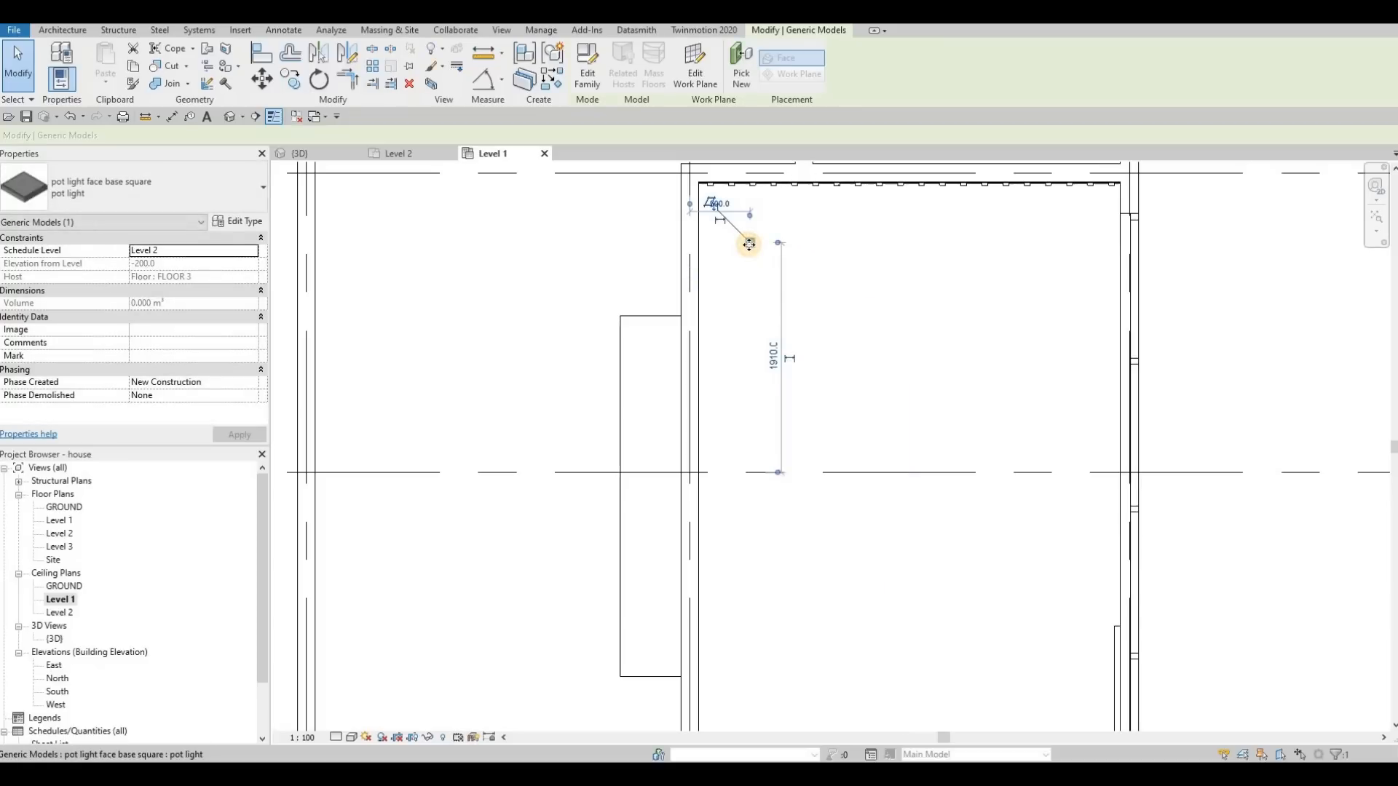
Make two copies of the room's pot light straight across the room at 1300 mm spacing.
key(c)
key(o)
click(749, 242)
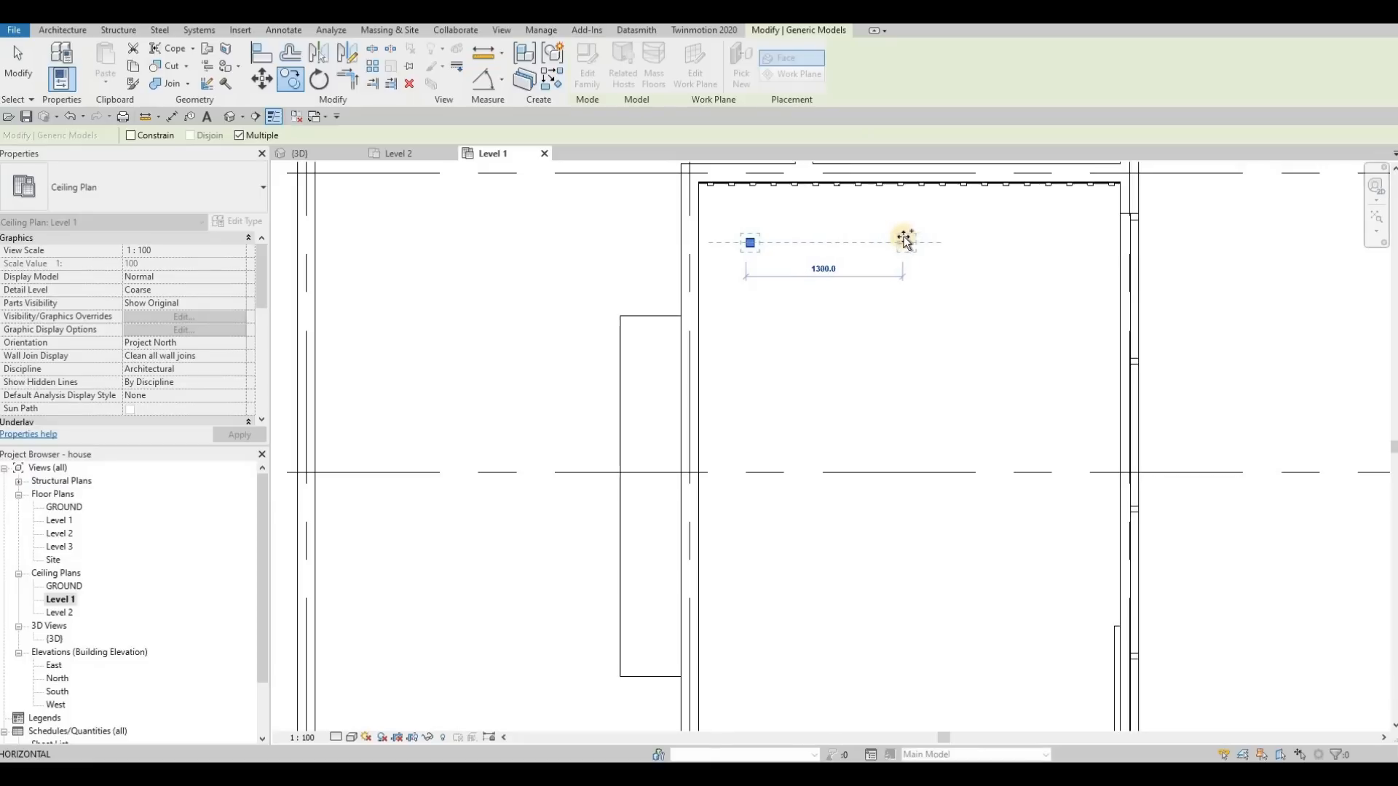
text(1300)
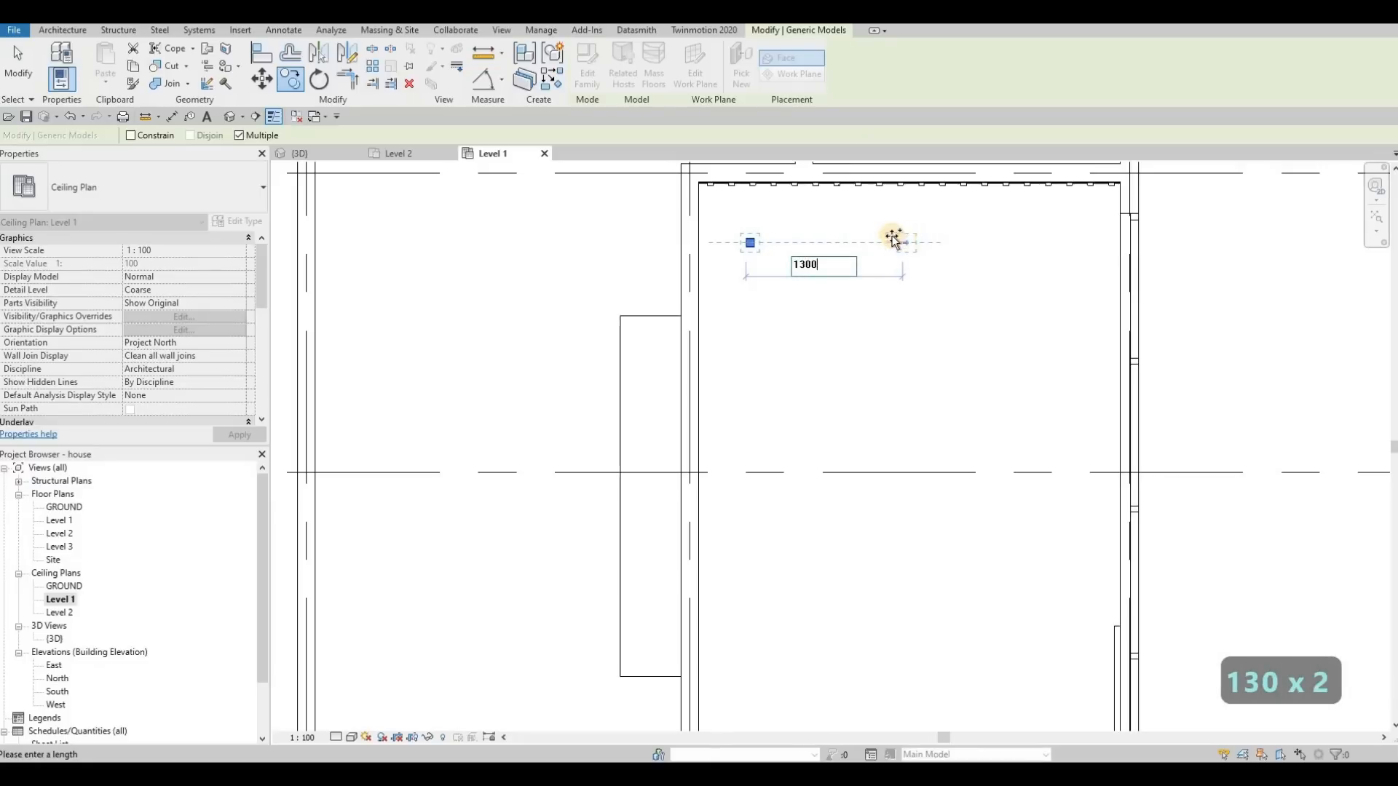
key(Return)
text(1300)
key(Return)
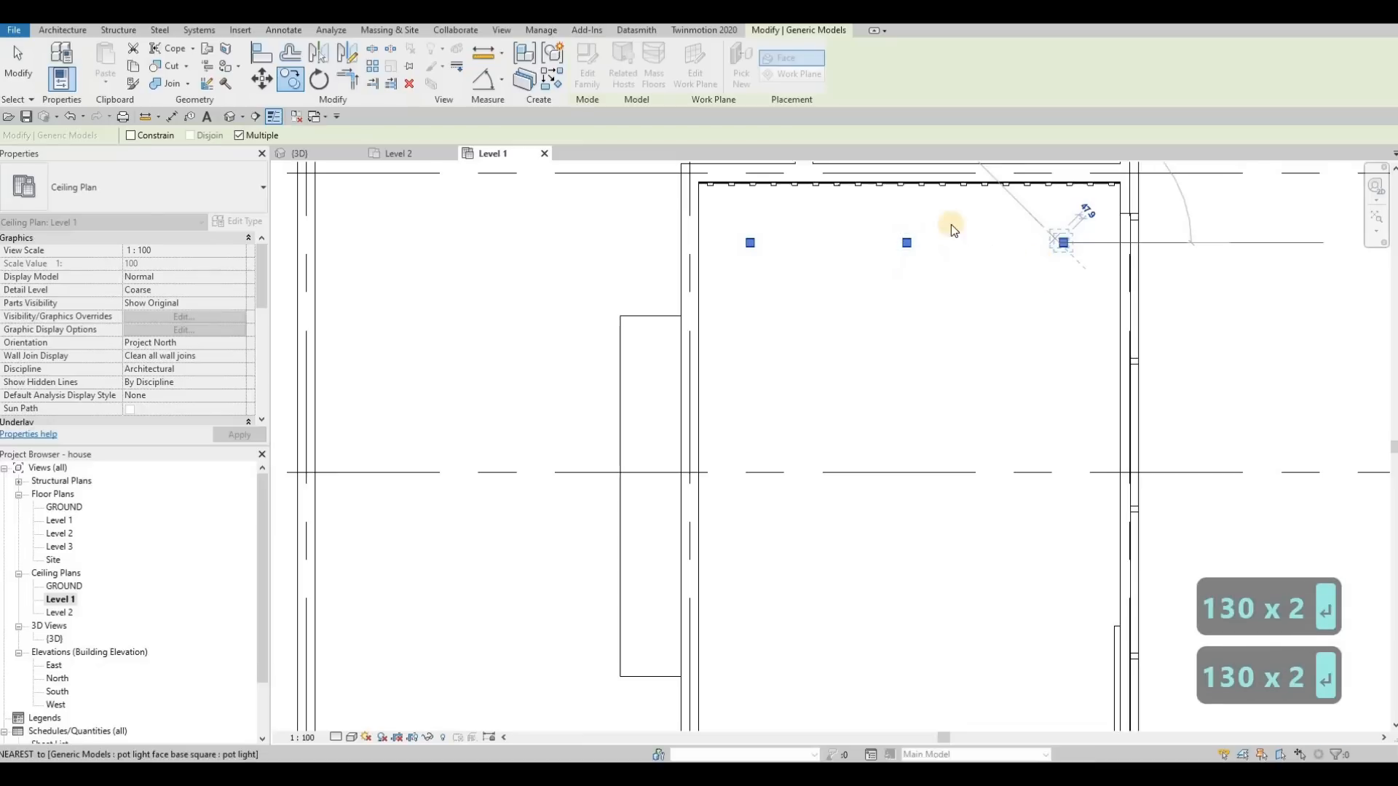
key(Escape)
key(Escape)
Move the row of three room pot lights 200 mm straight toward the front wall.
scroll(801, 196, down, 2)
drag(752, 192, 997, 259)
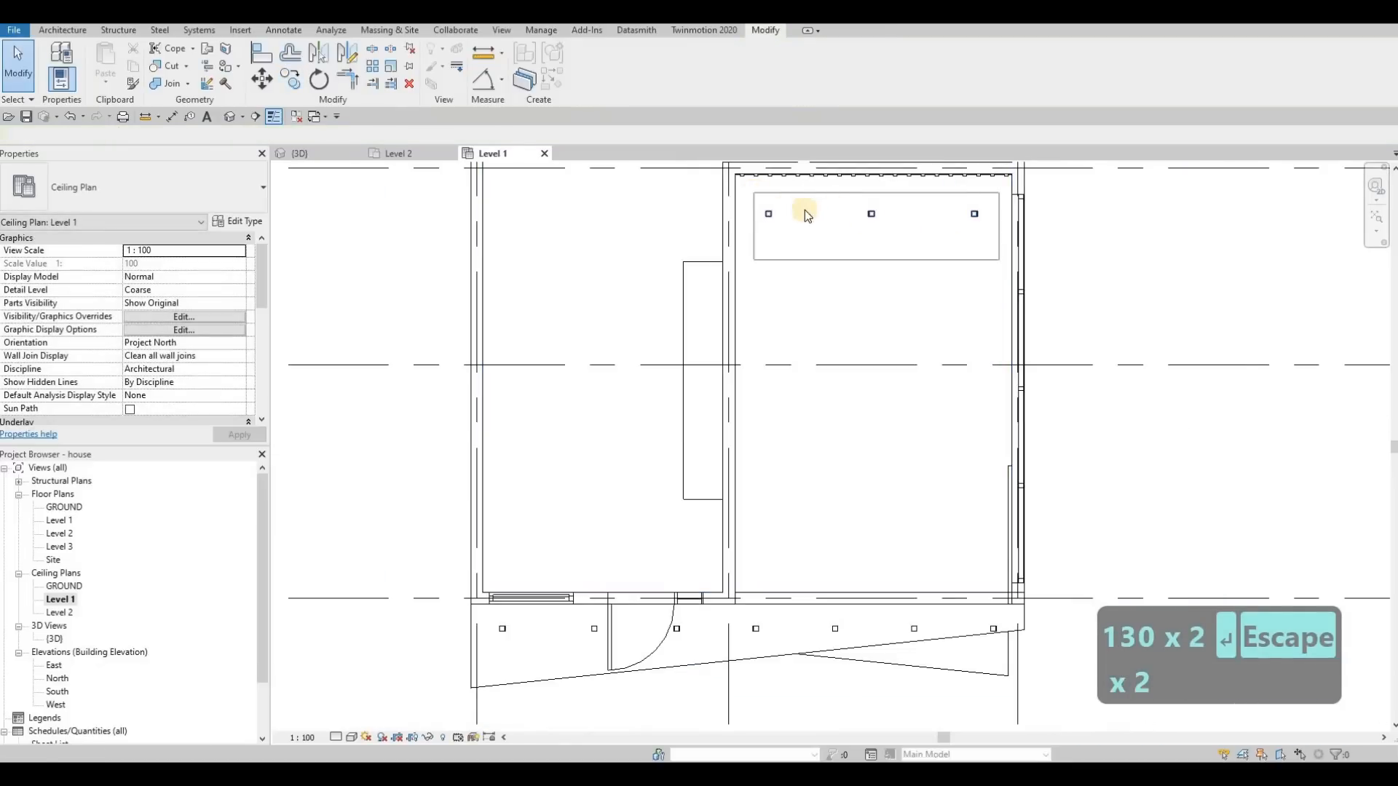
key(m)
key(v)
click(837, 237)
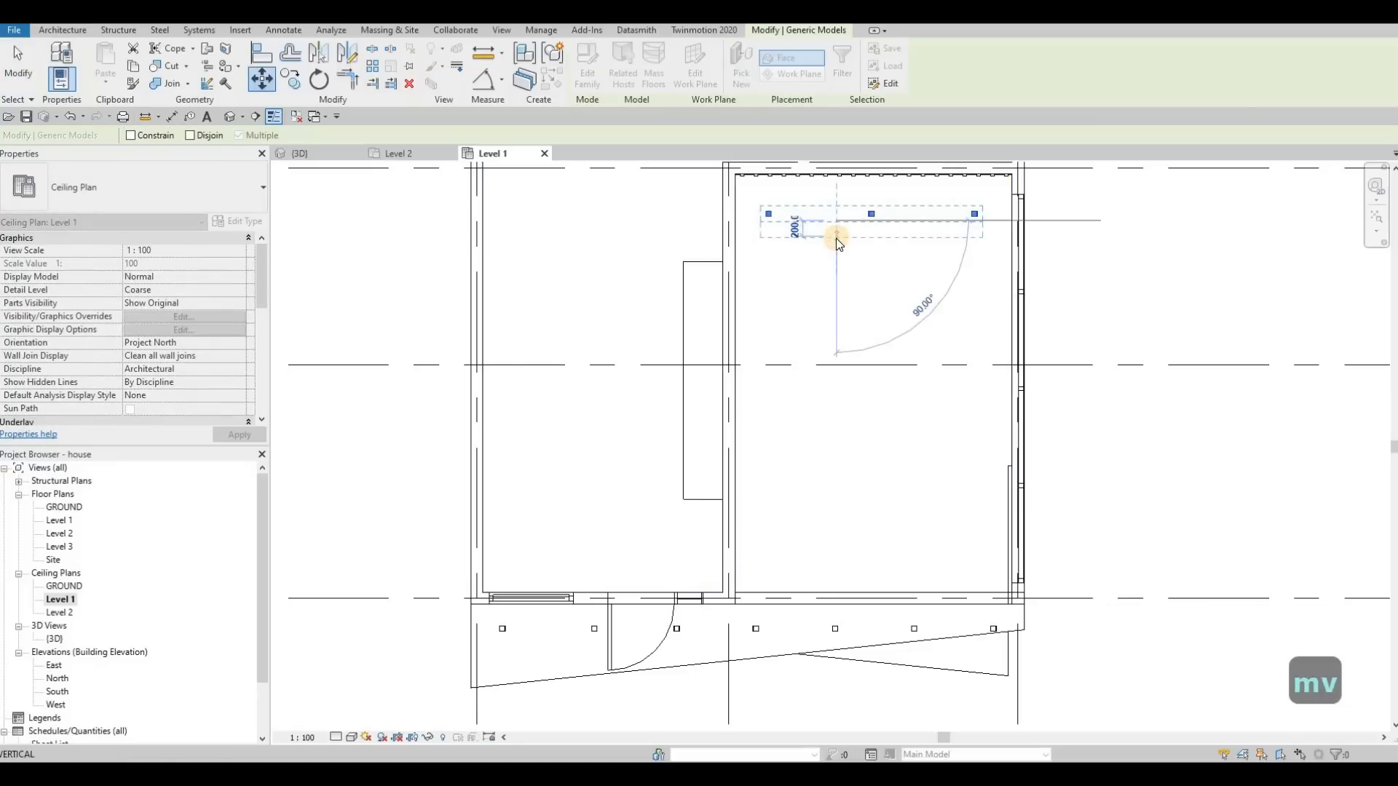
click(835, 237)
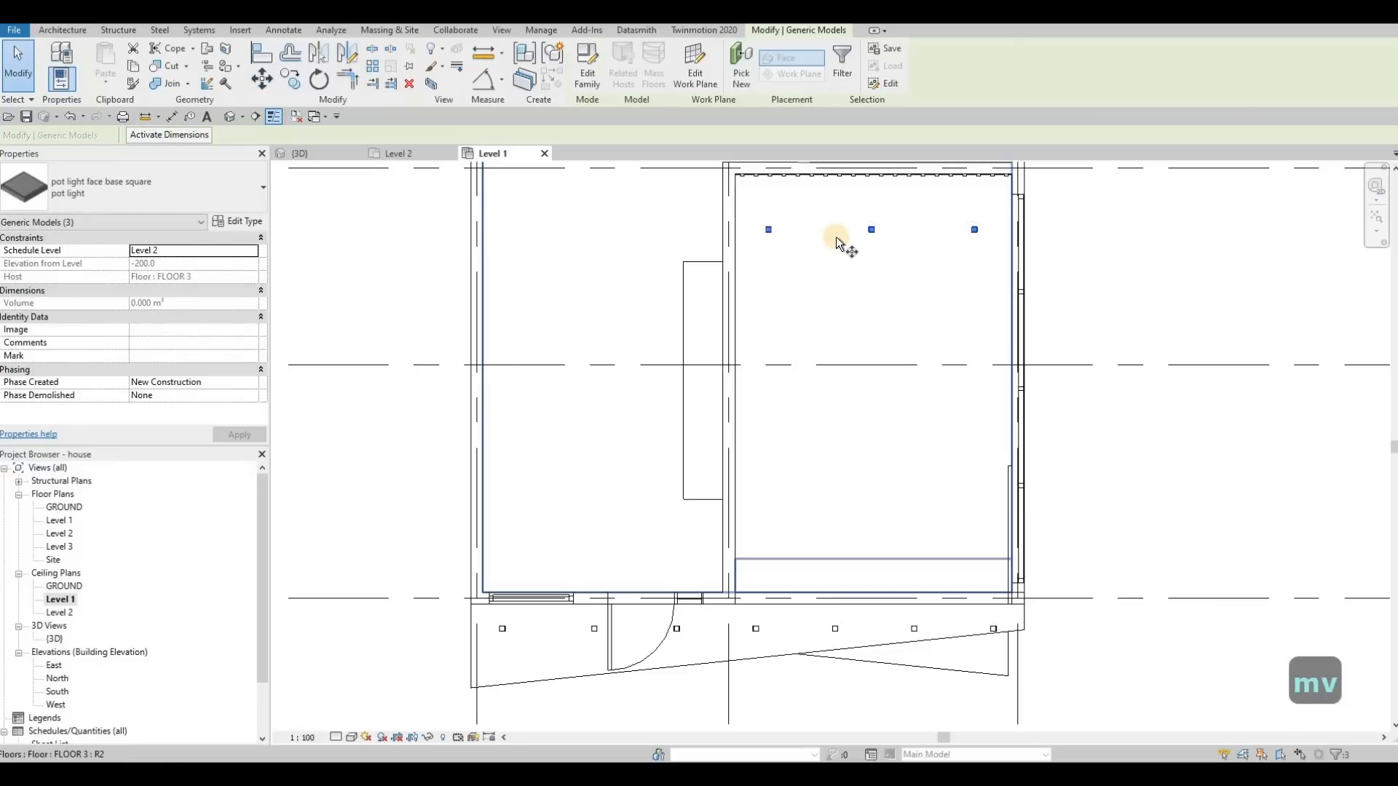
Try to copy the row of three room pot lights 15000 mm straight toward the front wall, and undo the copy.
key(c)
key(o)
click(778, 253)
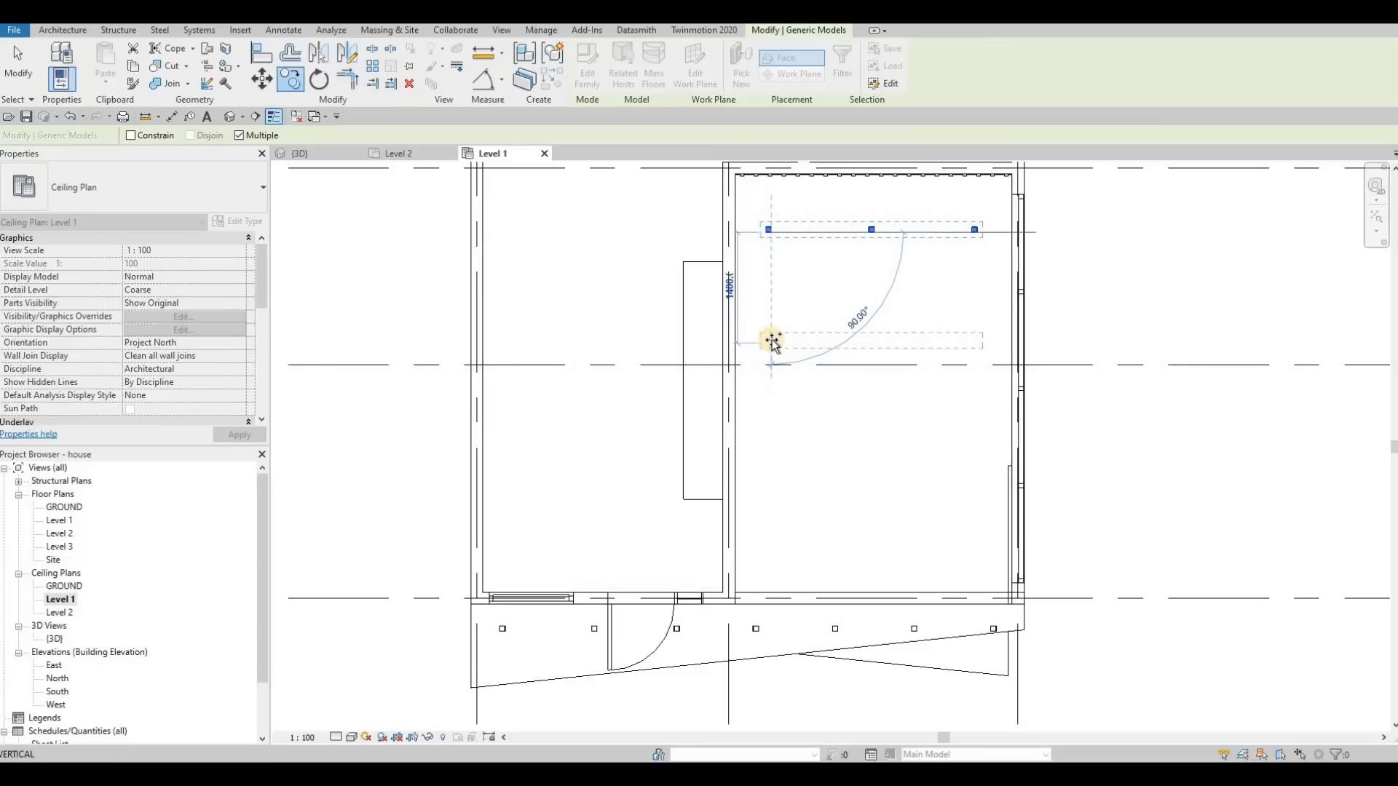
text(15000)
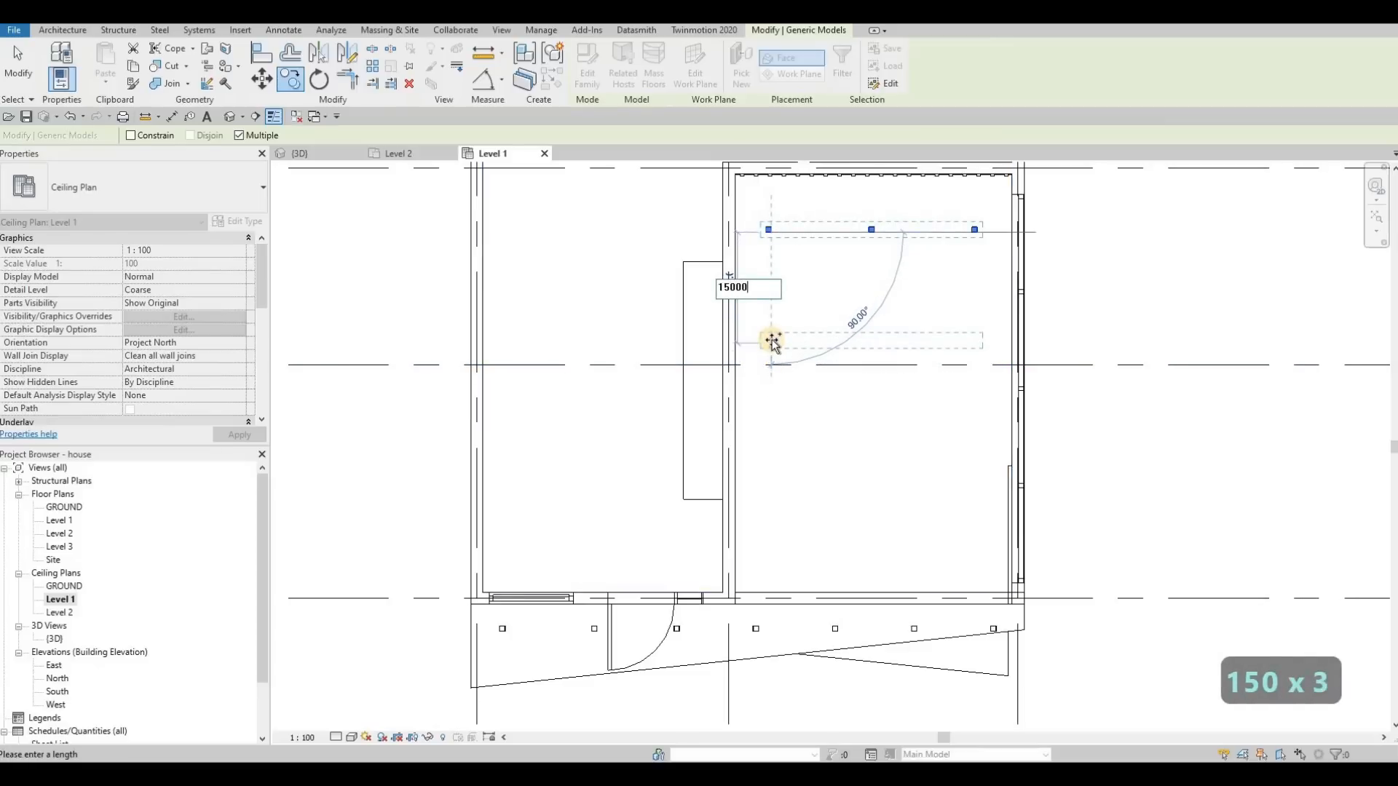
key(Return)
key(ctrl+z)
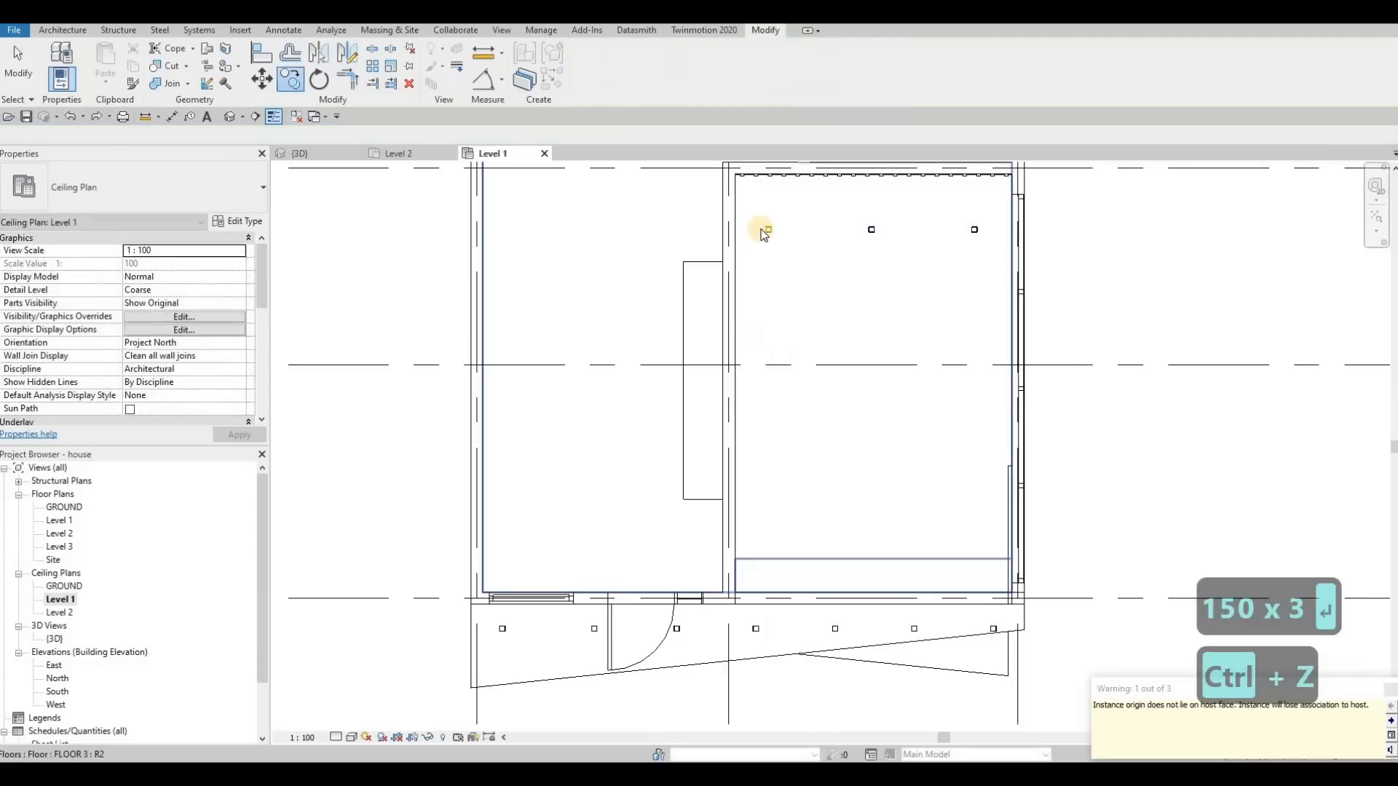
Make two copies of the row of three room pot lights straight toward the front wall at 1500 mm spacing.
key(Escape)
key(Escape)
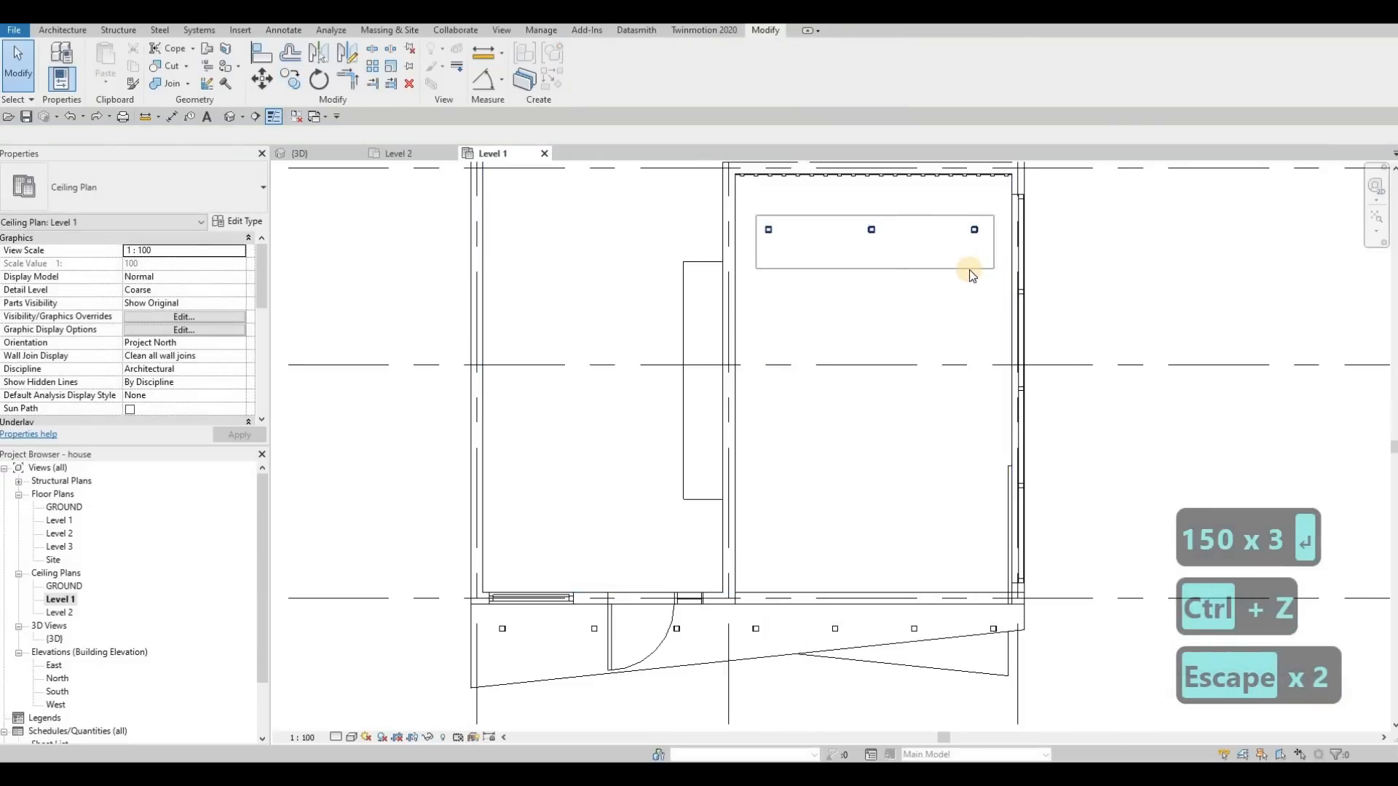
drag(968, 274, 971, 274)
key(c)
key(o)
click(768, 230)
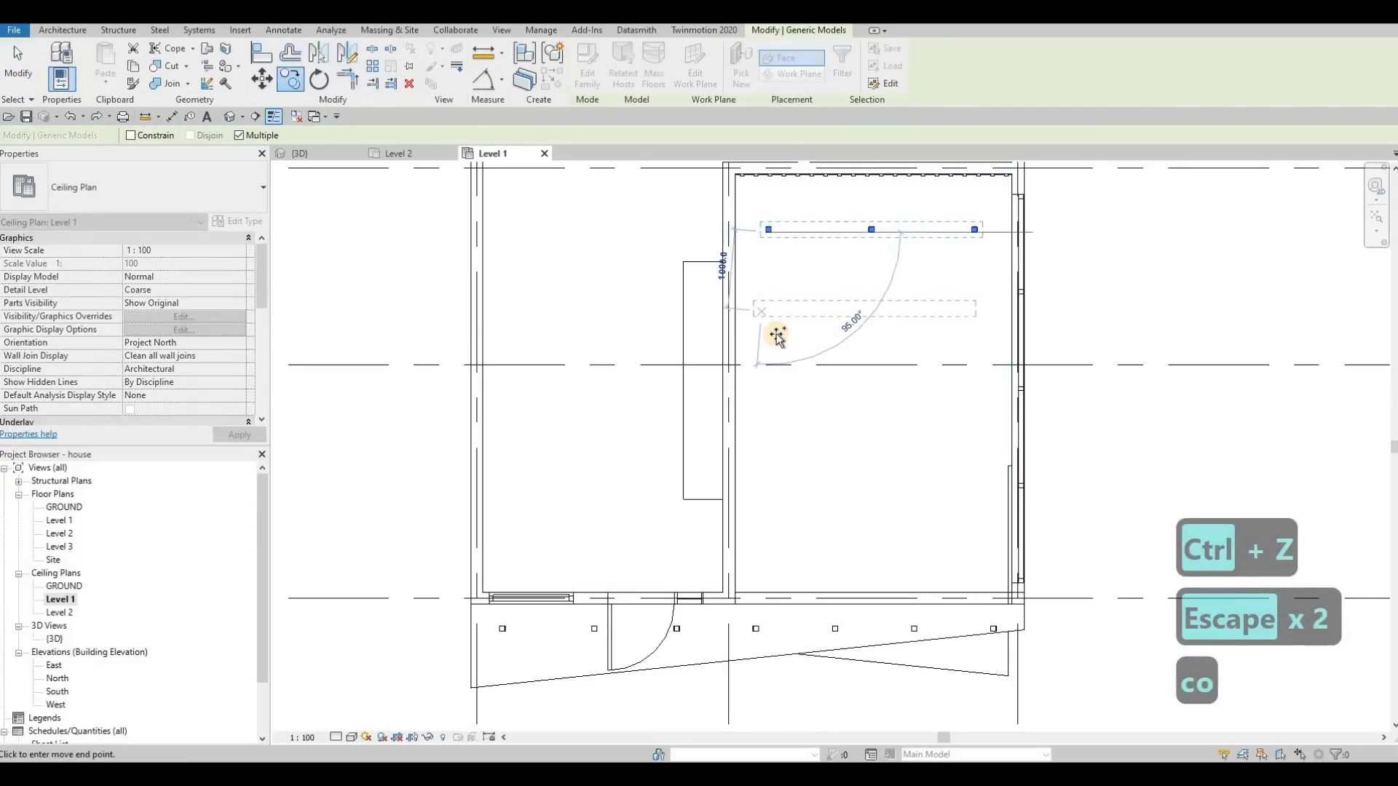
text(1500)
key(Return)
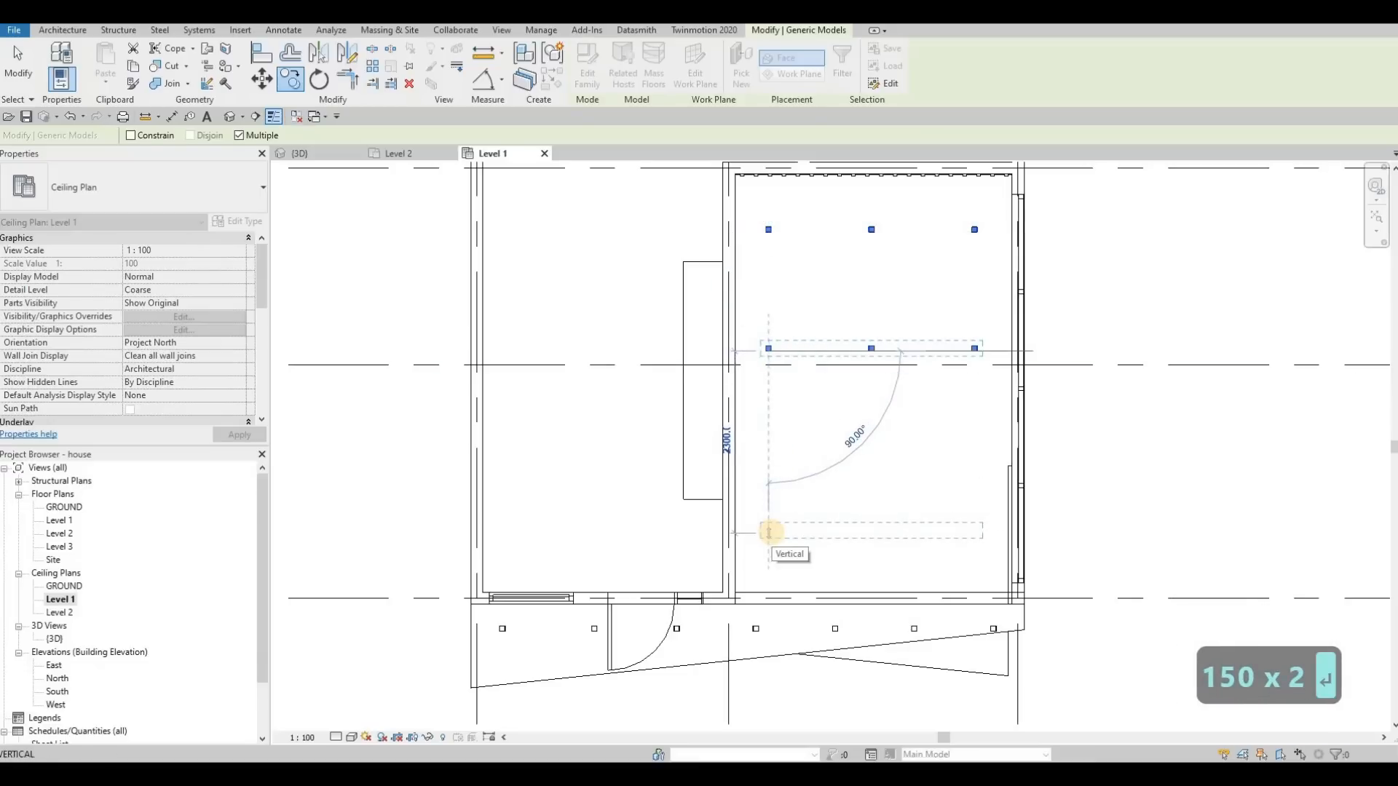
text(1500)
key(Return)
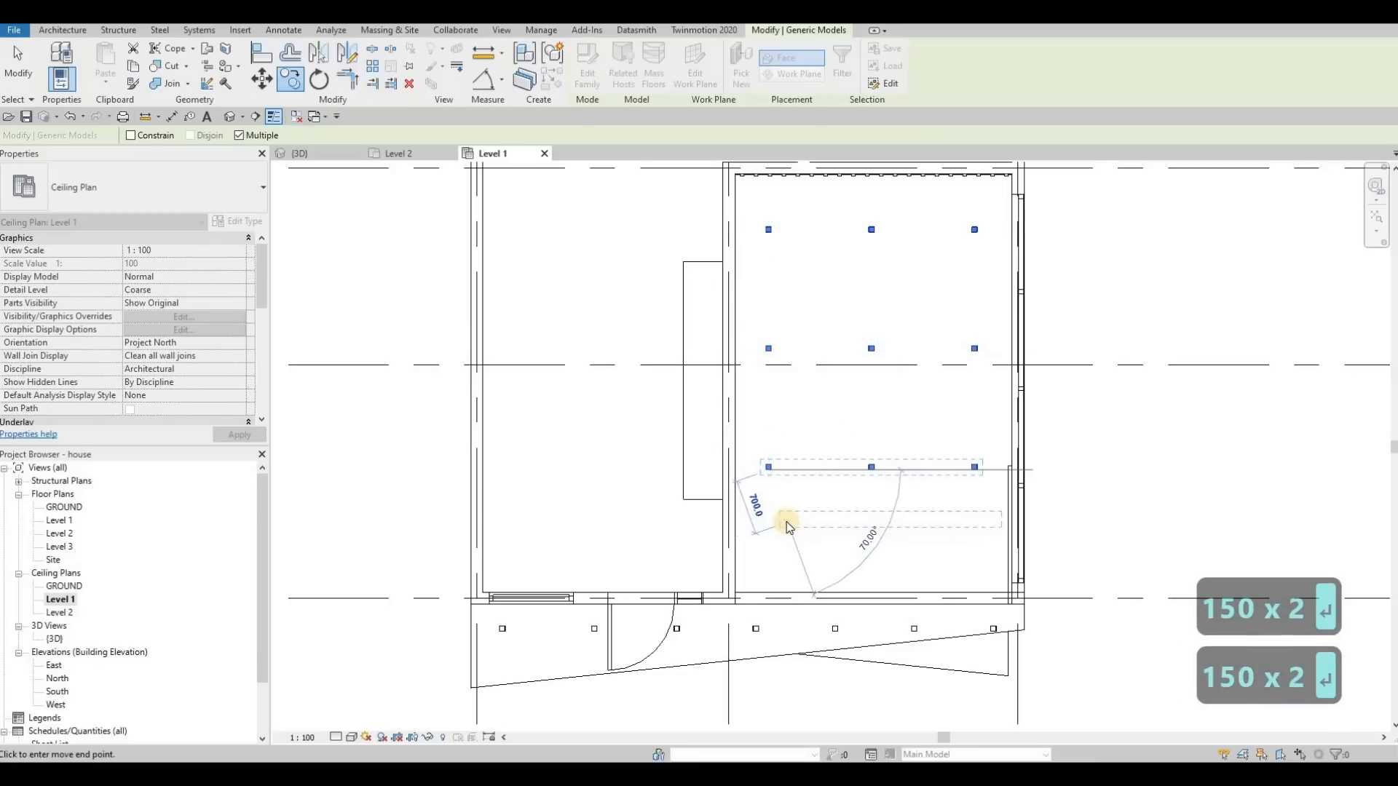
key(Escape)
key(Escape)
Nudge all nine room pot lights toward the front wall until the middle row sits on the grid line, leaving the room element out.
drag(742, 211, 985, 543)
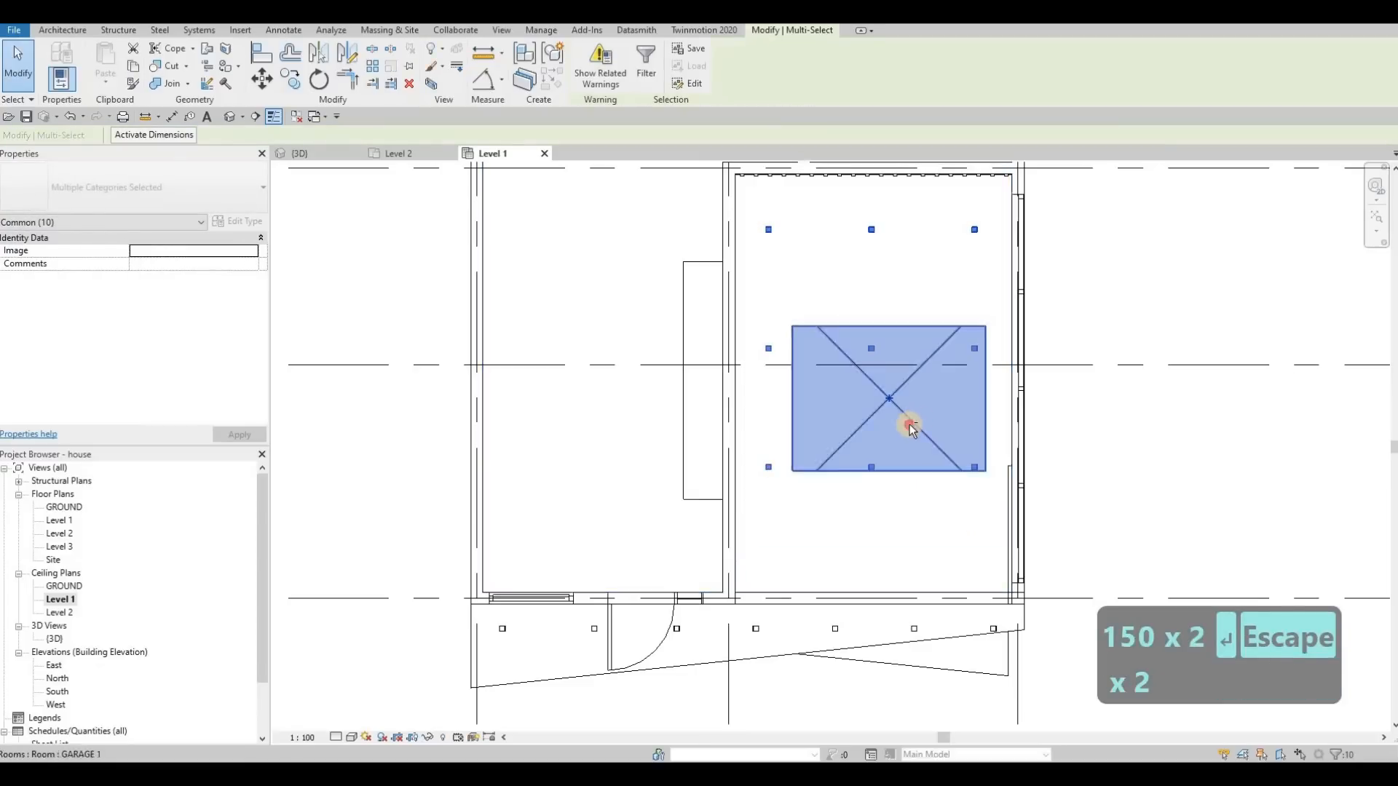
shift+click(894, 521)
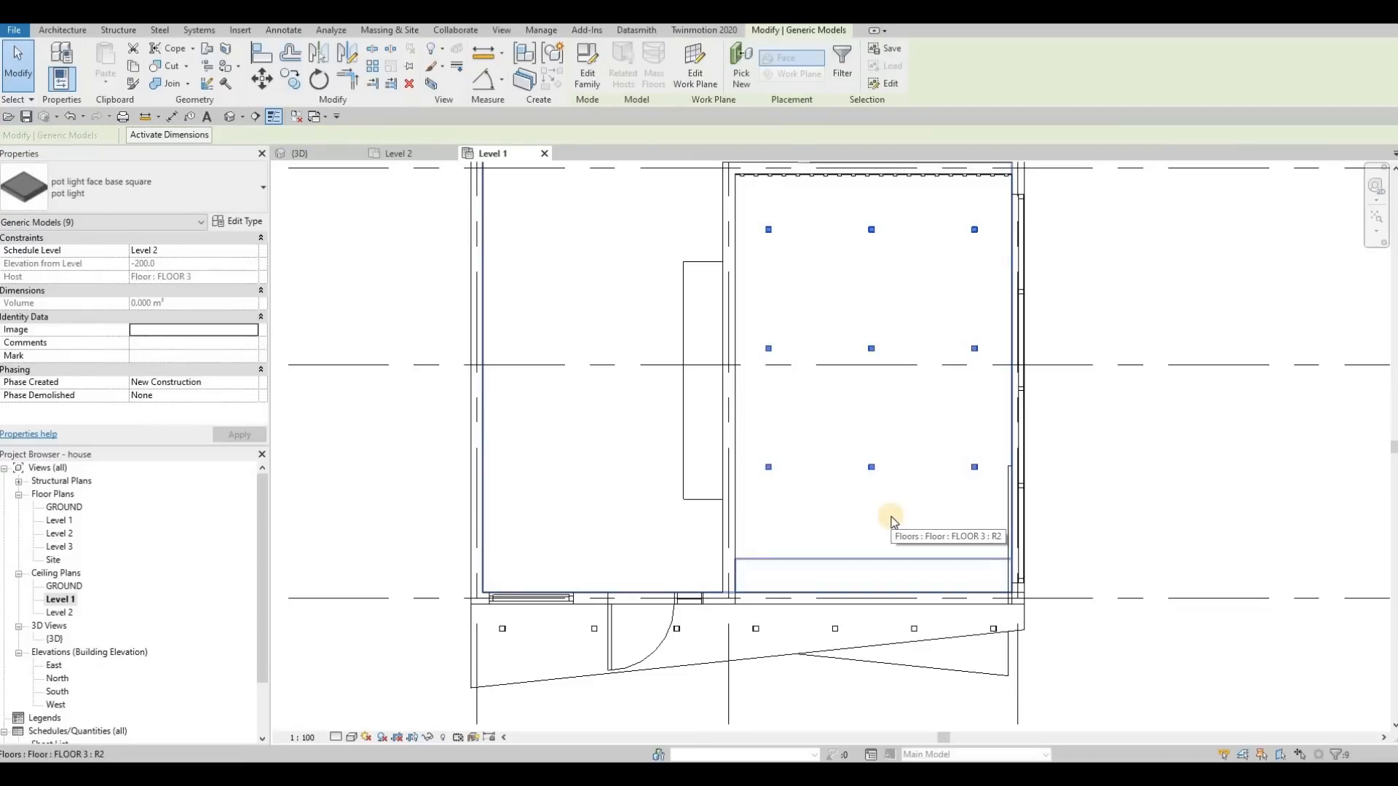
key(Down)
key(Down)
key(Down)
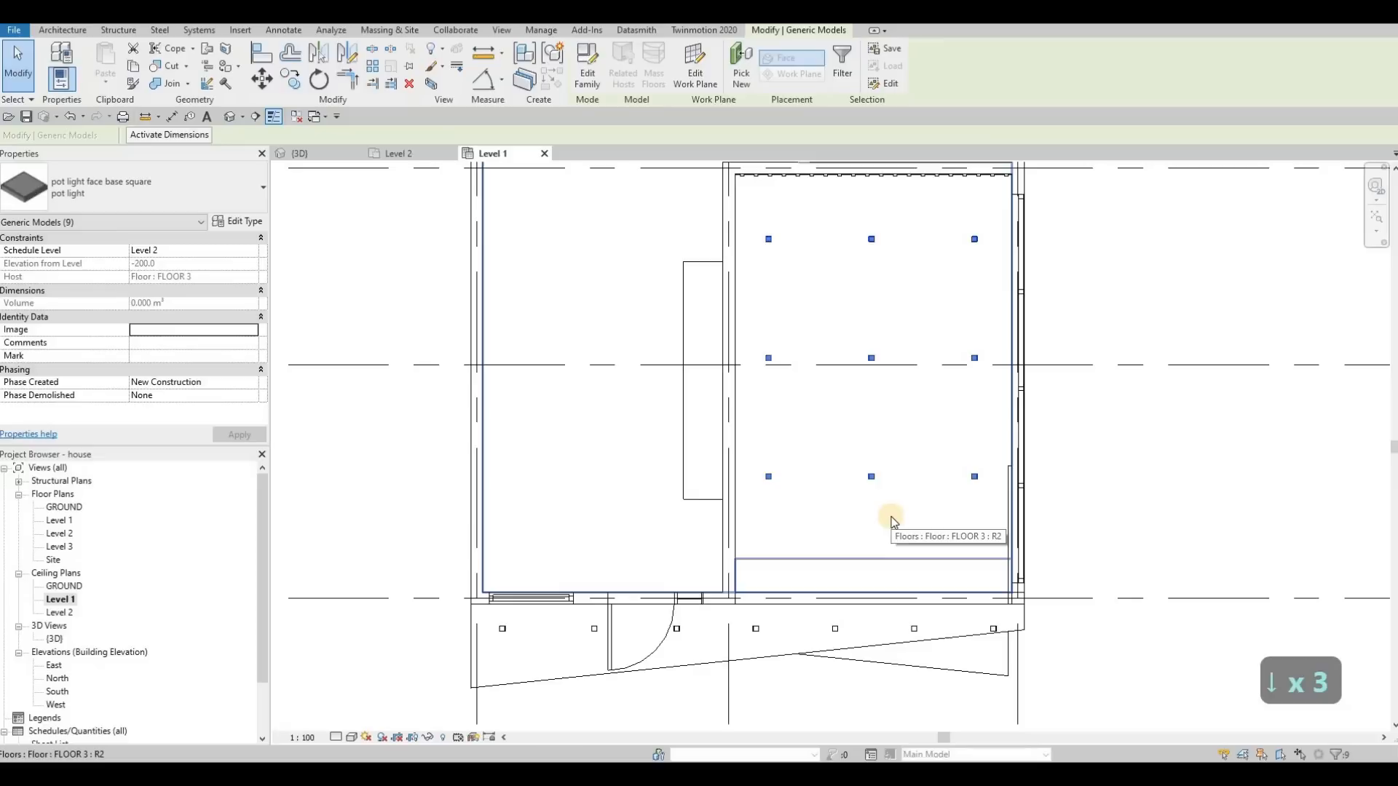
key(Down)
key(Down)
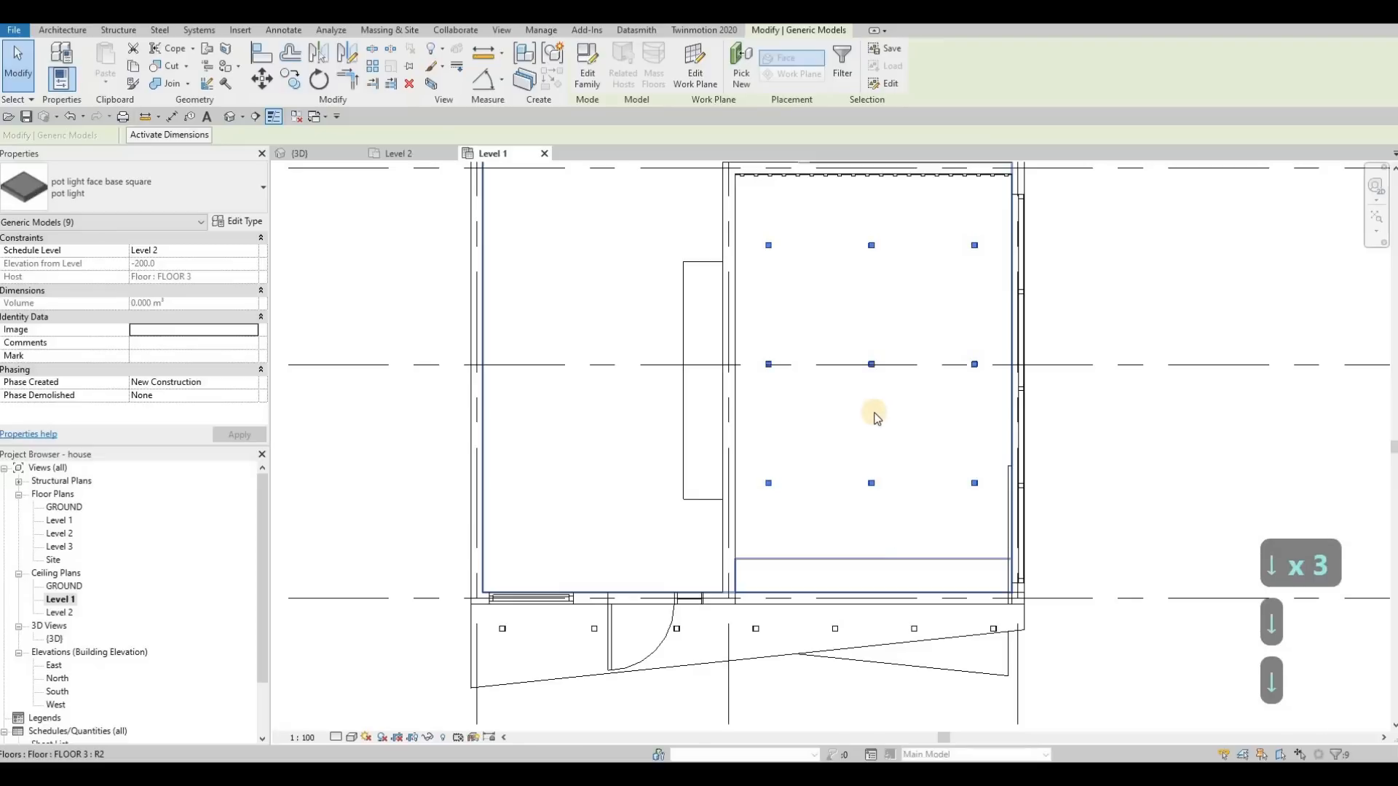
key(Escape)
drag(786, 281, 950, 437)
key(Escape)
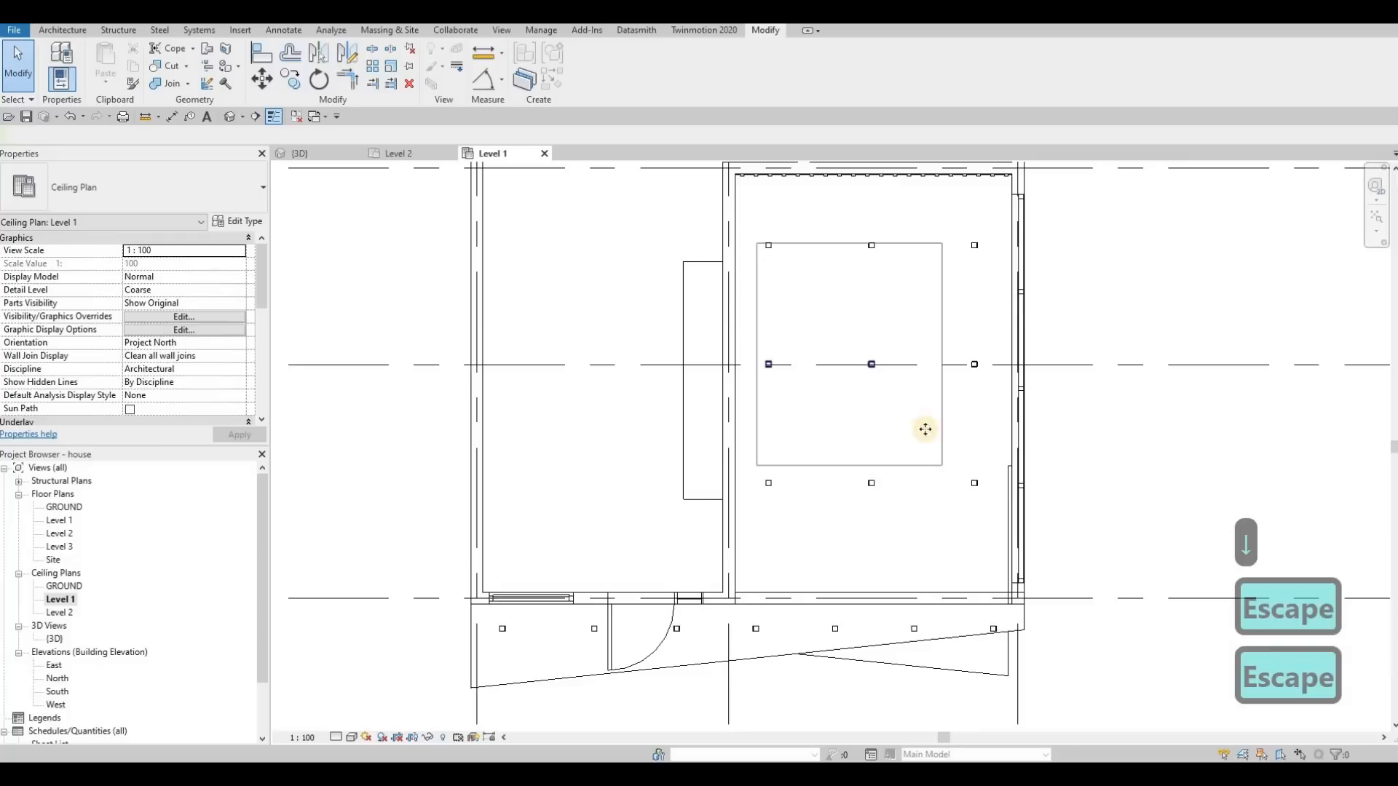
click(889, 330)
key(Escape)
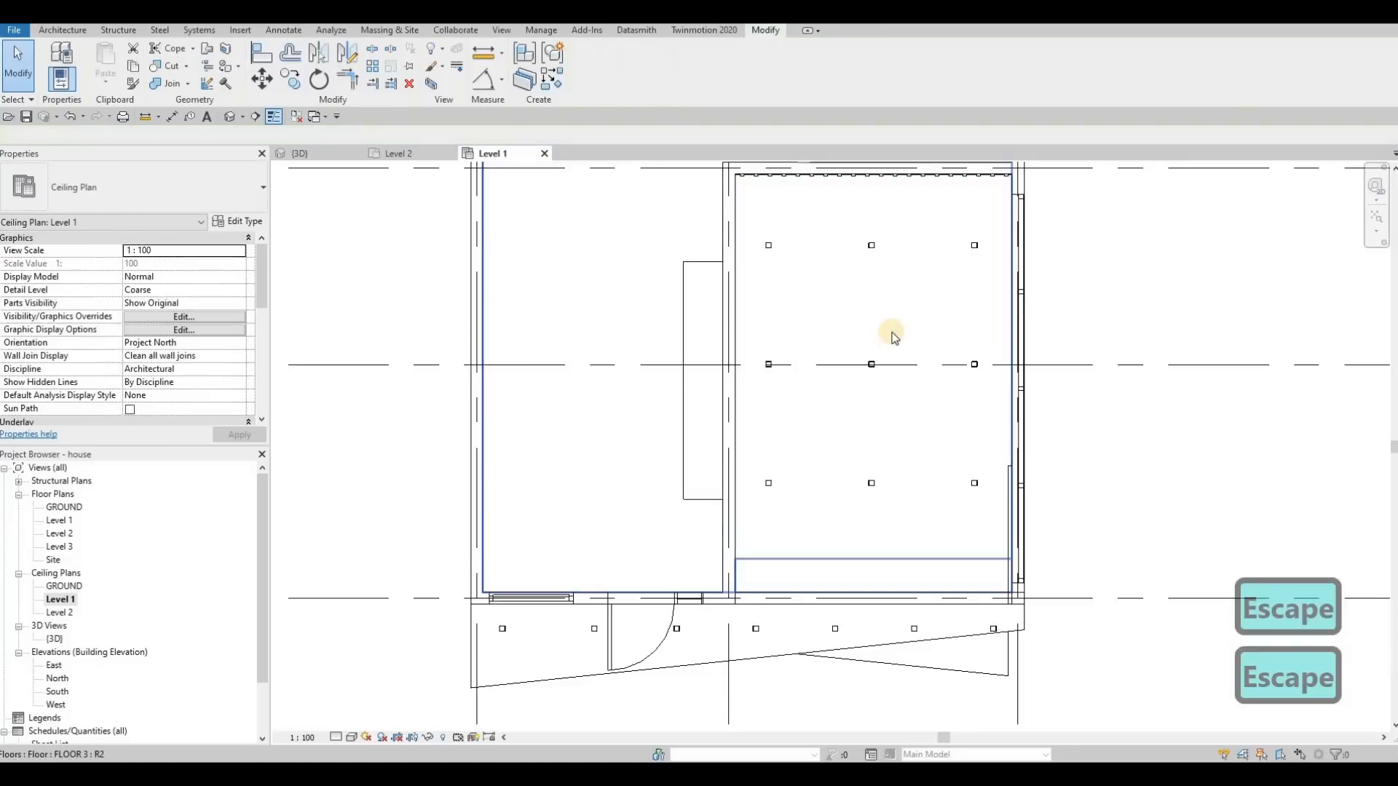
key(Tab)
key(Tab)
click(777, 304)
key(Escape)
key(Escape)
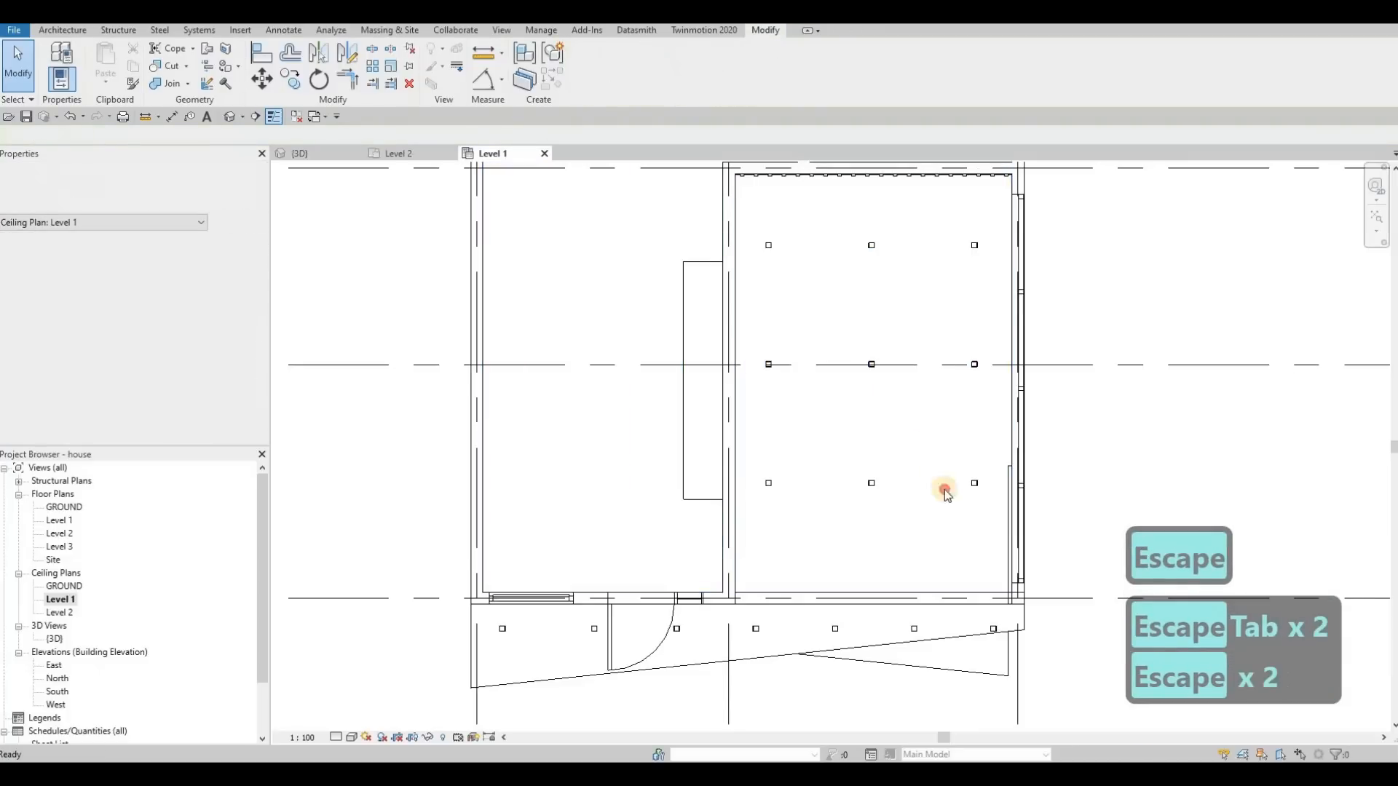
Delete the GARAGE 1 room element from the front room, keeping the pot lights out of the selection.
drag(984, 552, 997, 559)
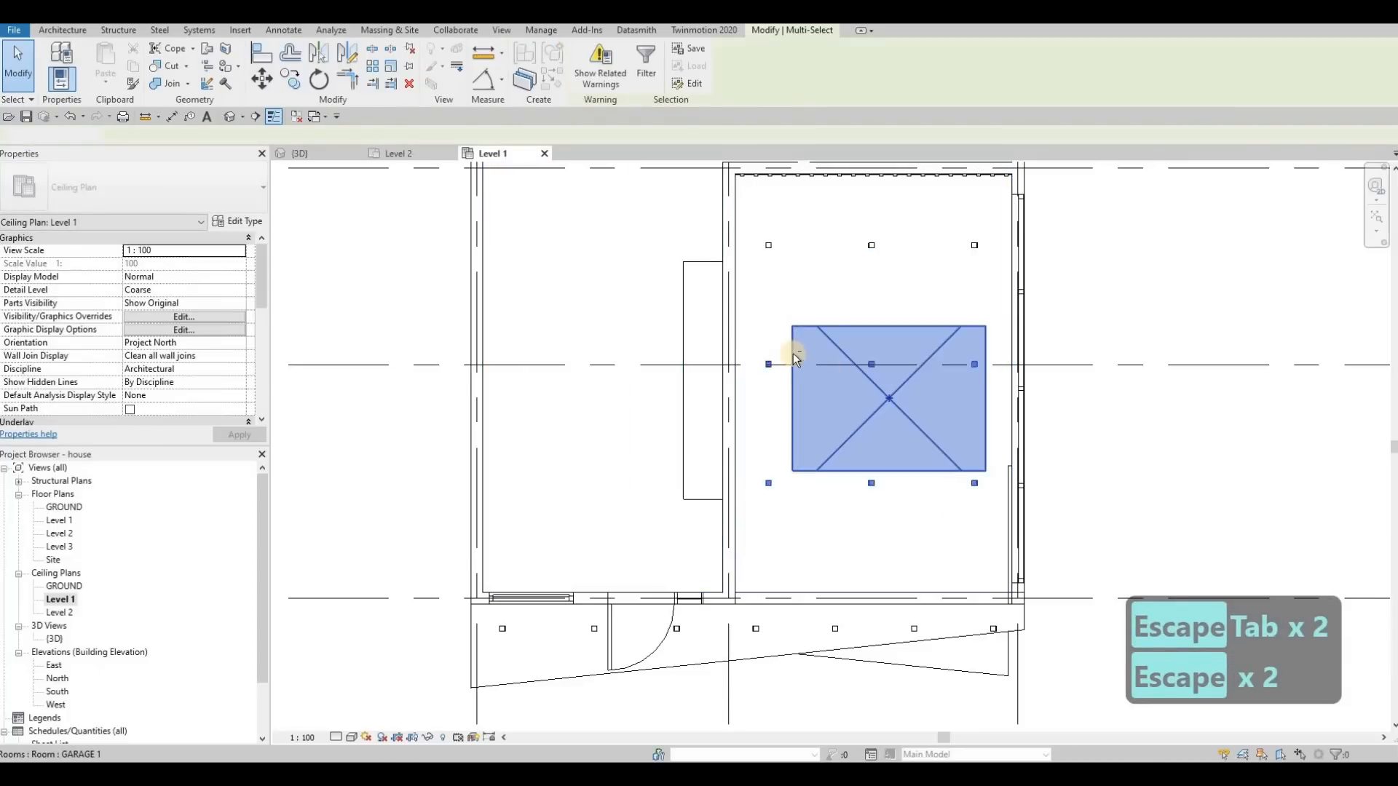
shift+drag(744, 348, 999, 524)
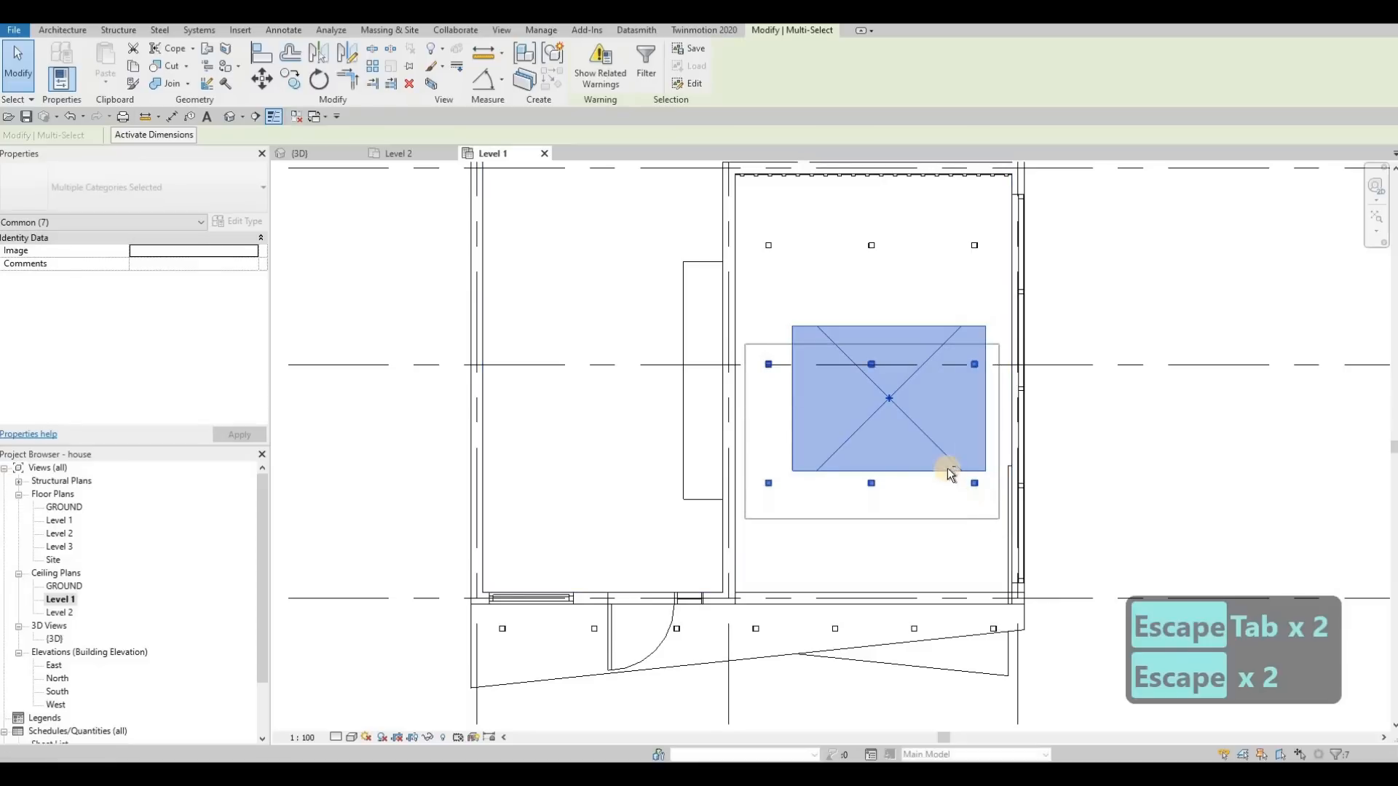
key(Delete)
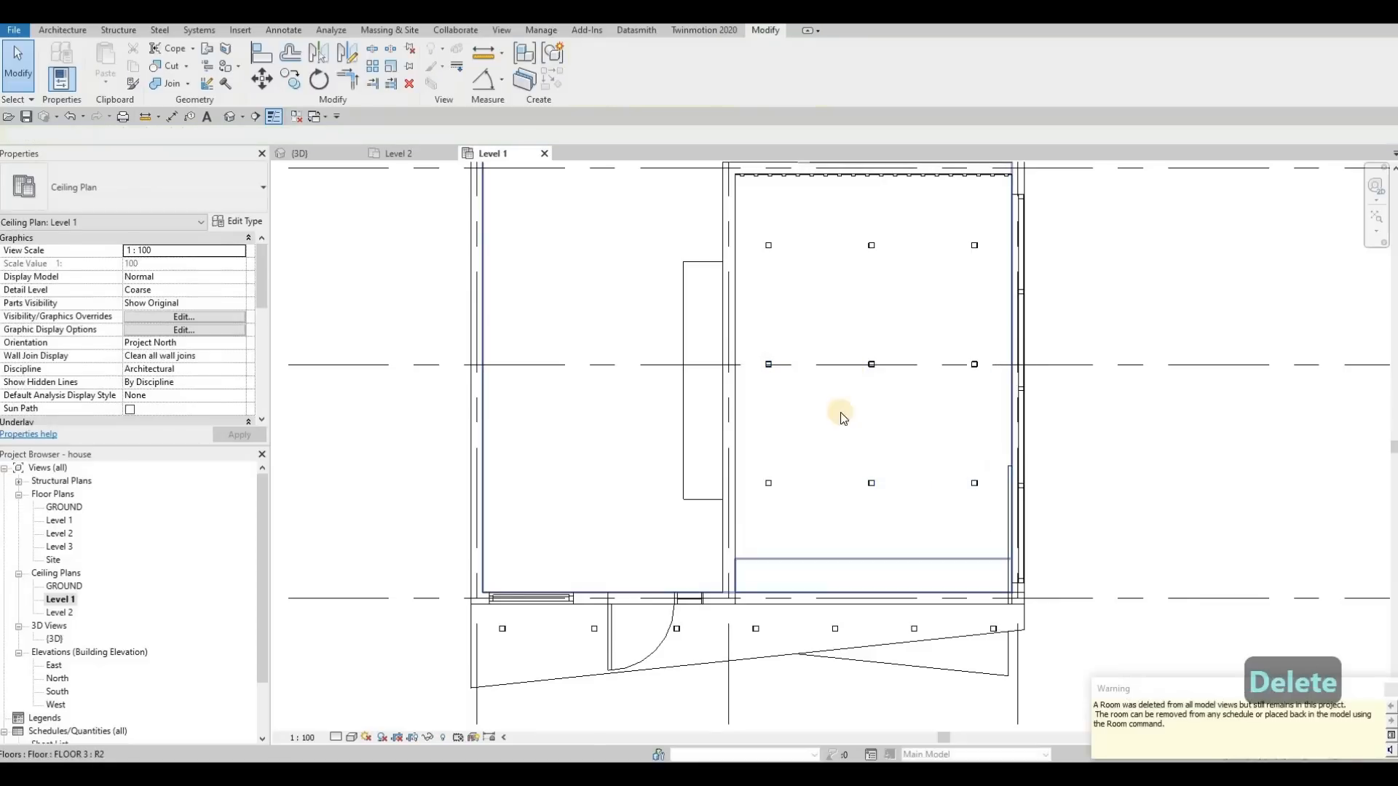
key(Escape)
key(Escape)
In the 3D view, examine the front facade, entry and garage opening from several angles.
scroll(802, 350, down, 2)
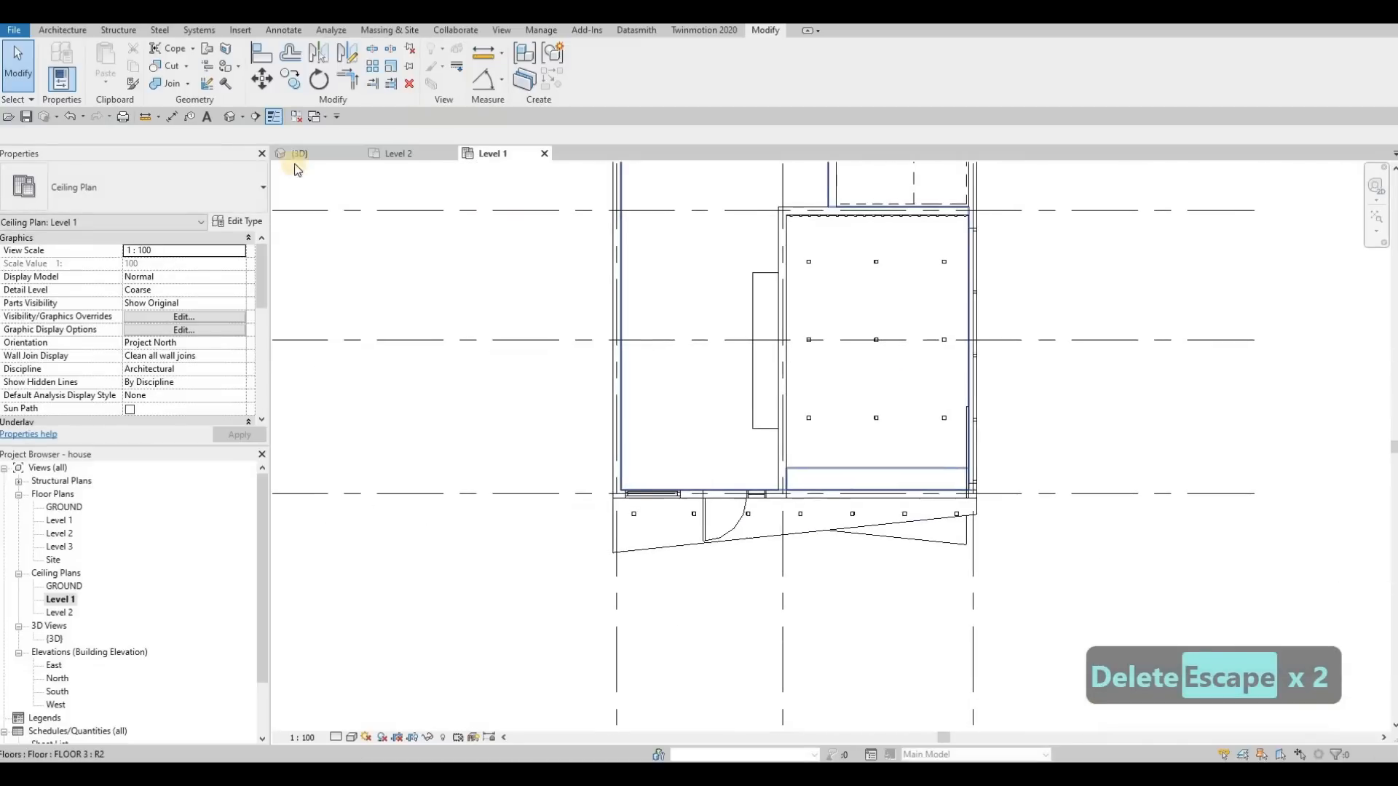
key(Escape)
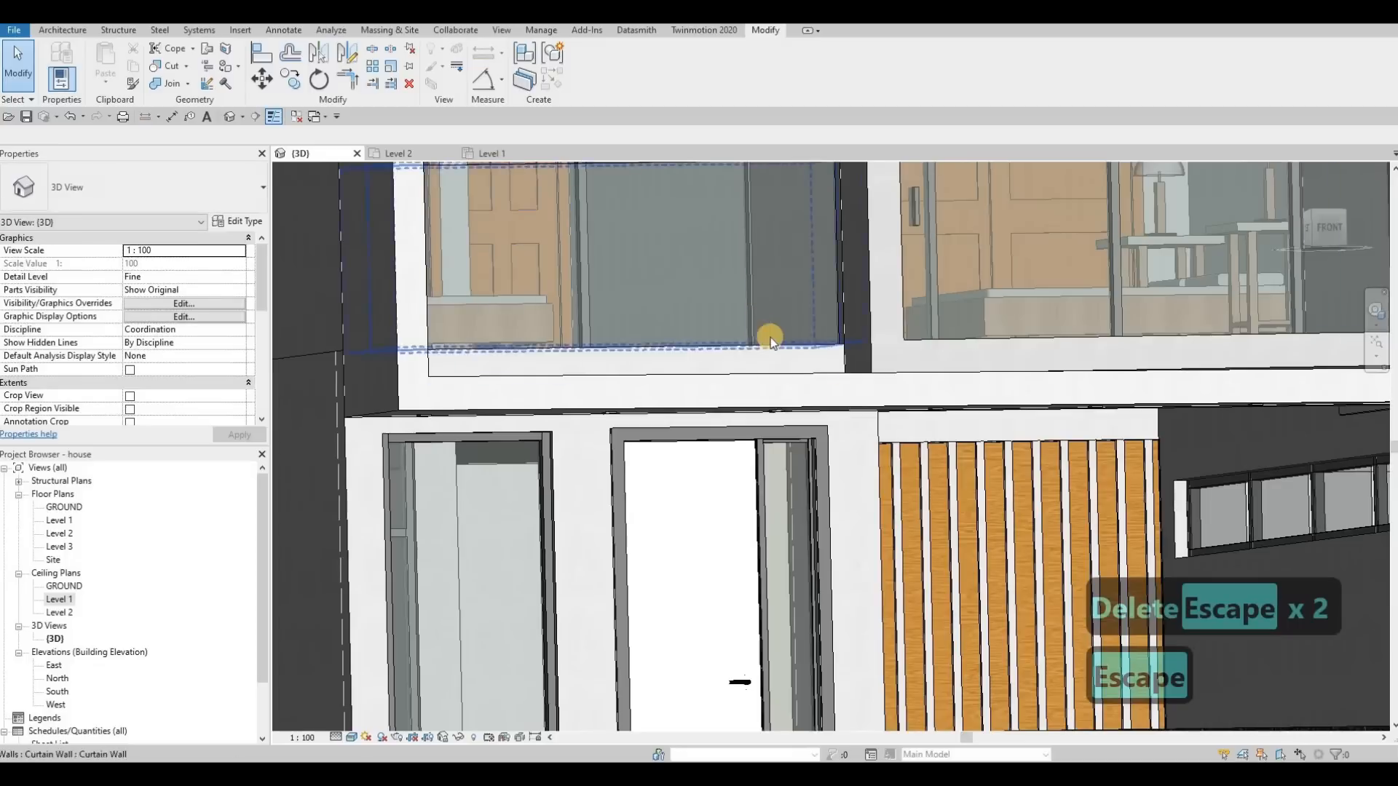
scroll(770, 337, down, 5)
shift+middle_drag(742, 499, 841, 470)
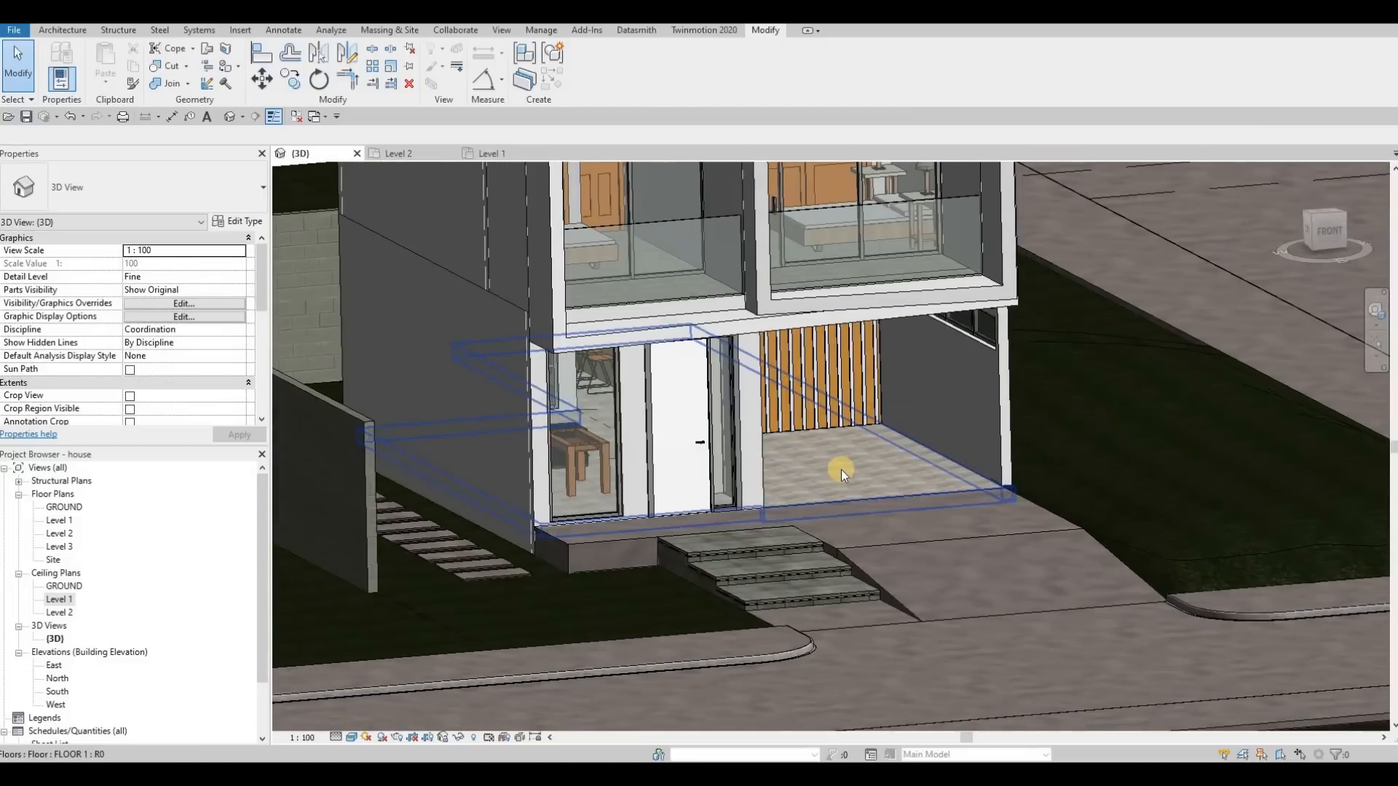
scroll(846, 495, down, 2)
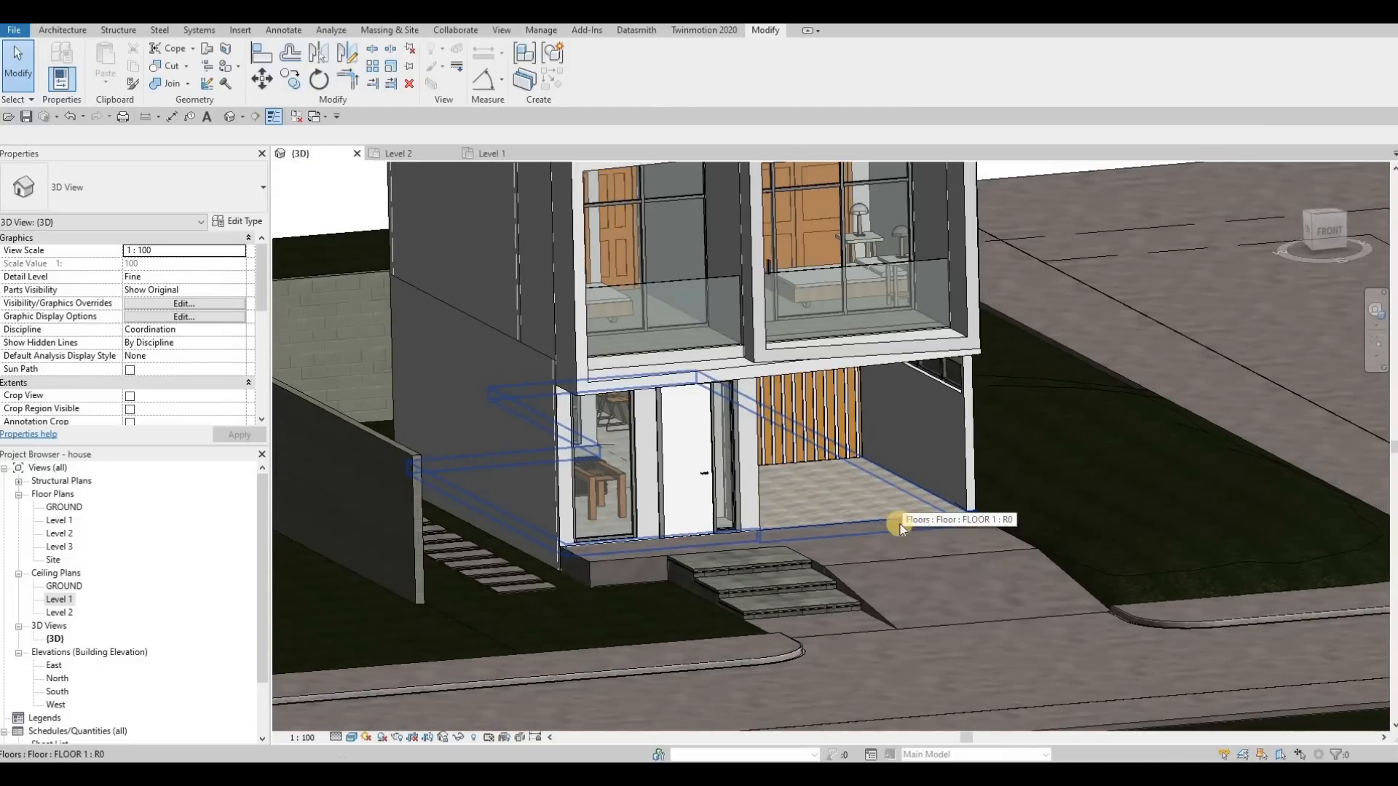
shift+middle_drag(900, 524, 974, 520)
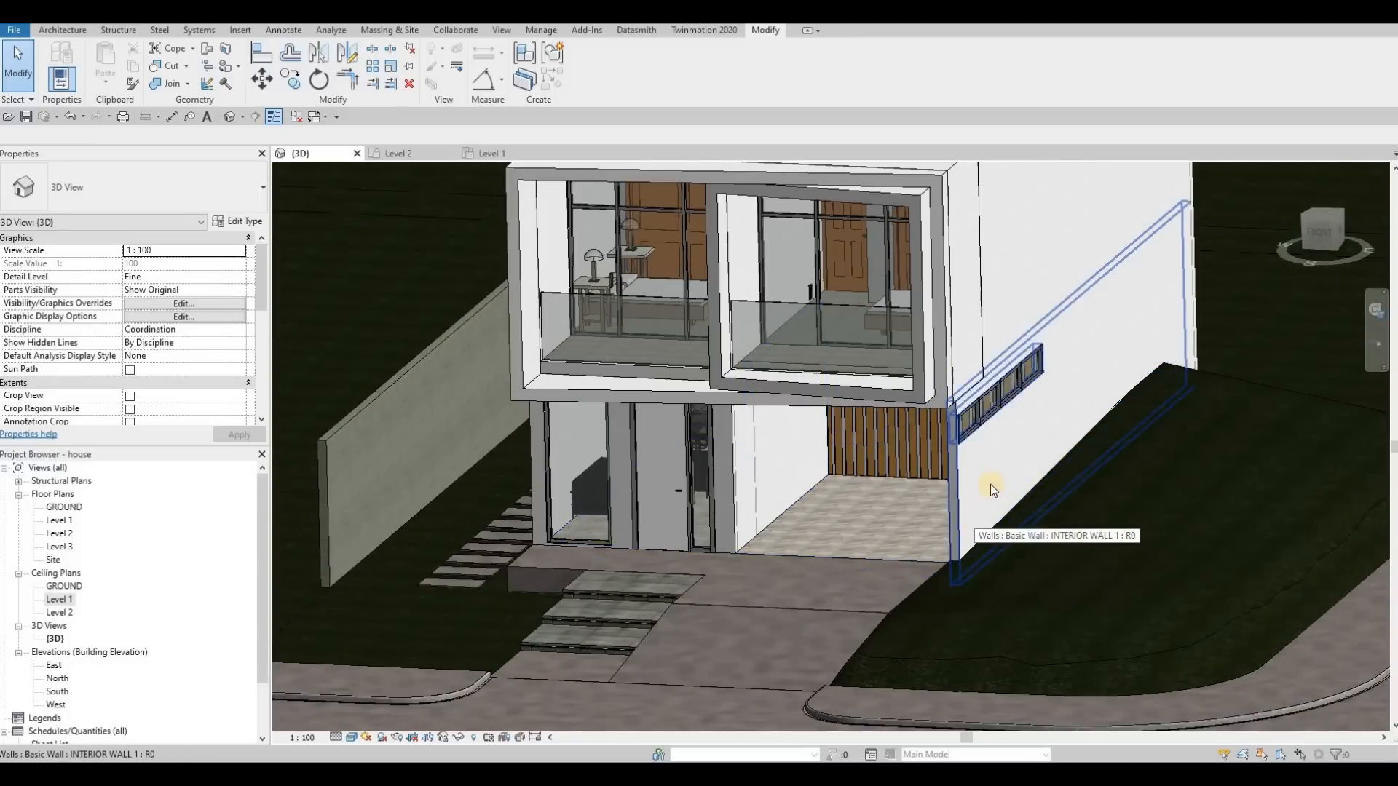
shift+middle_drag(917, 433, 967, 402)
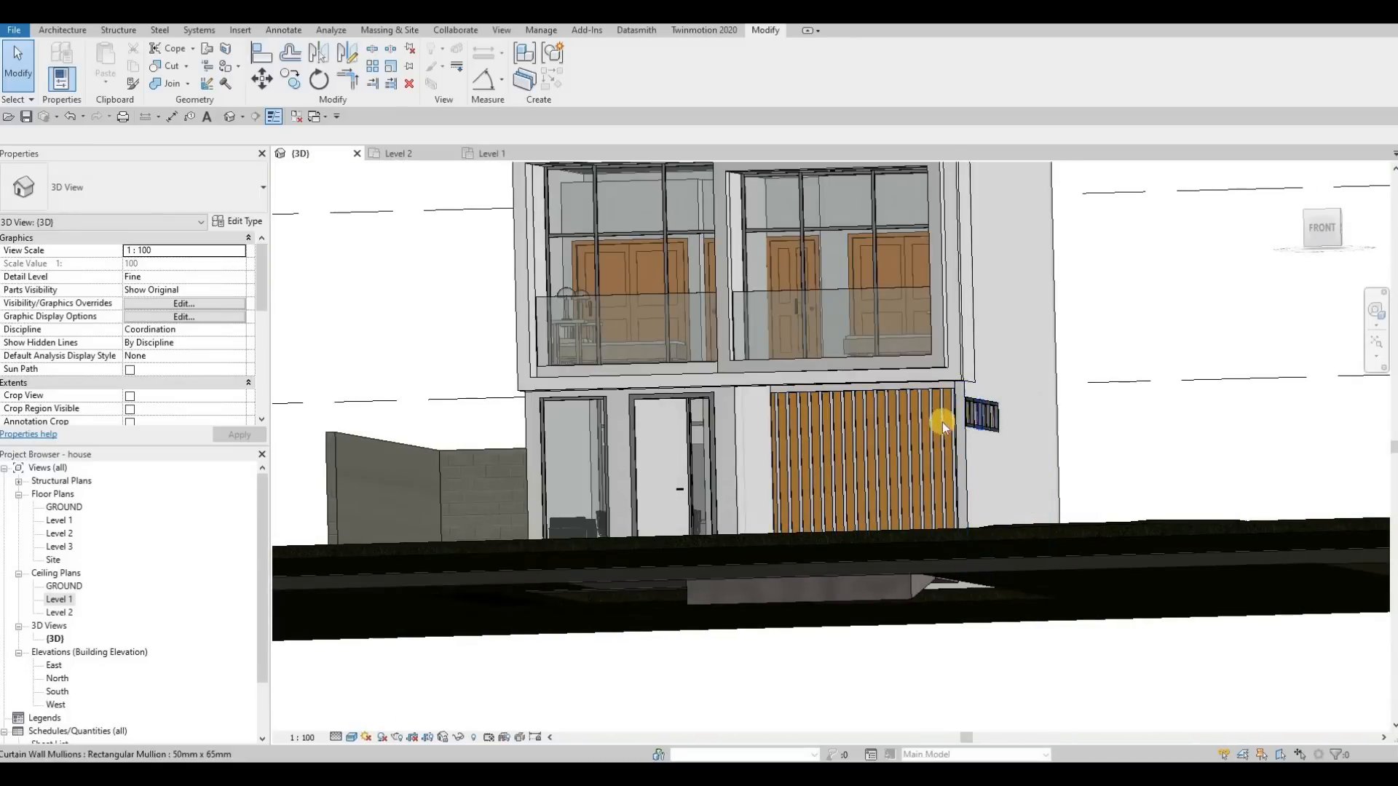
shift+middle_drag(1069, 370, 1041, 393)
shift+middle_drag(938, 527, 951, 527)
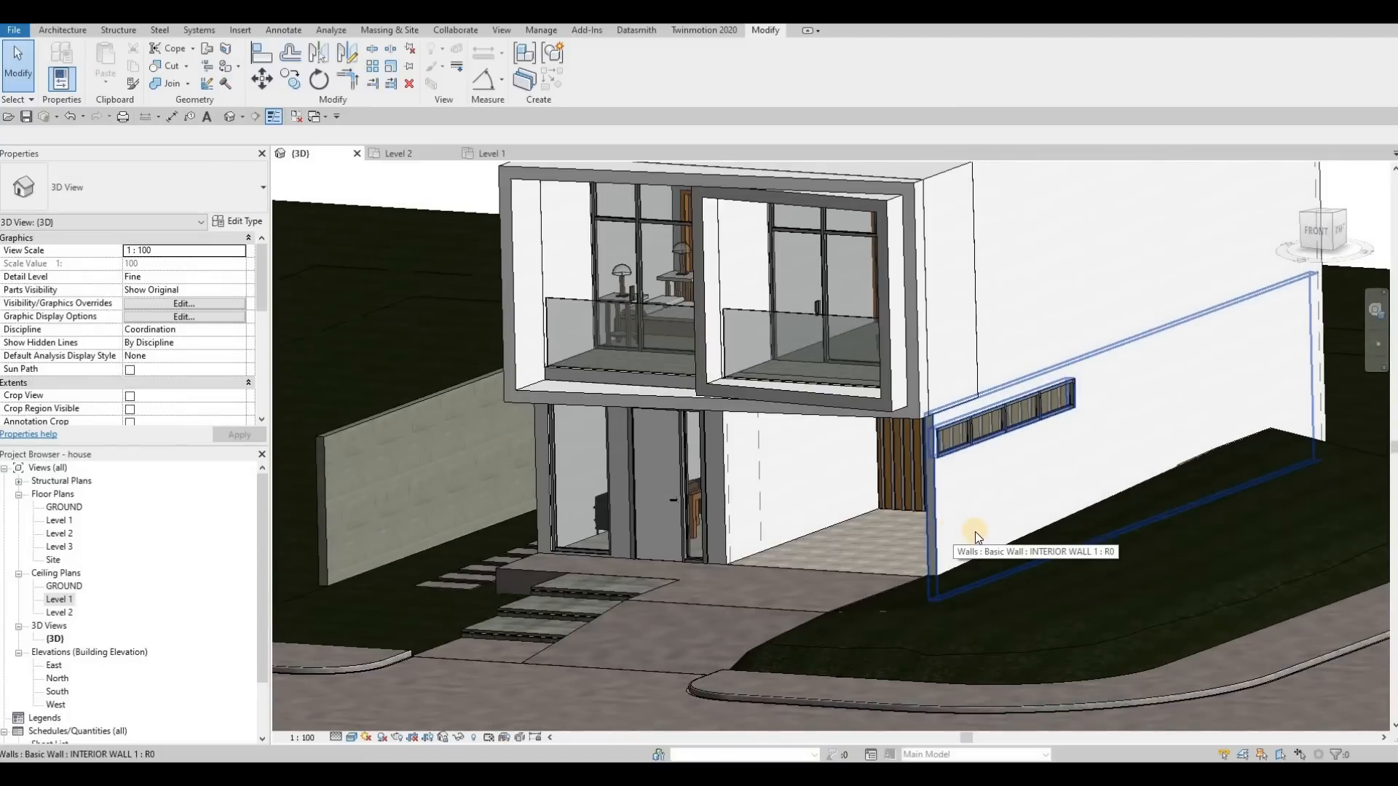
shift+middle_drag(1125, 515, 950, 553)
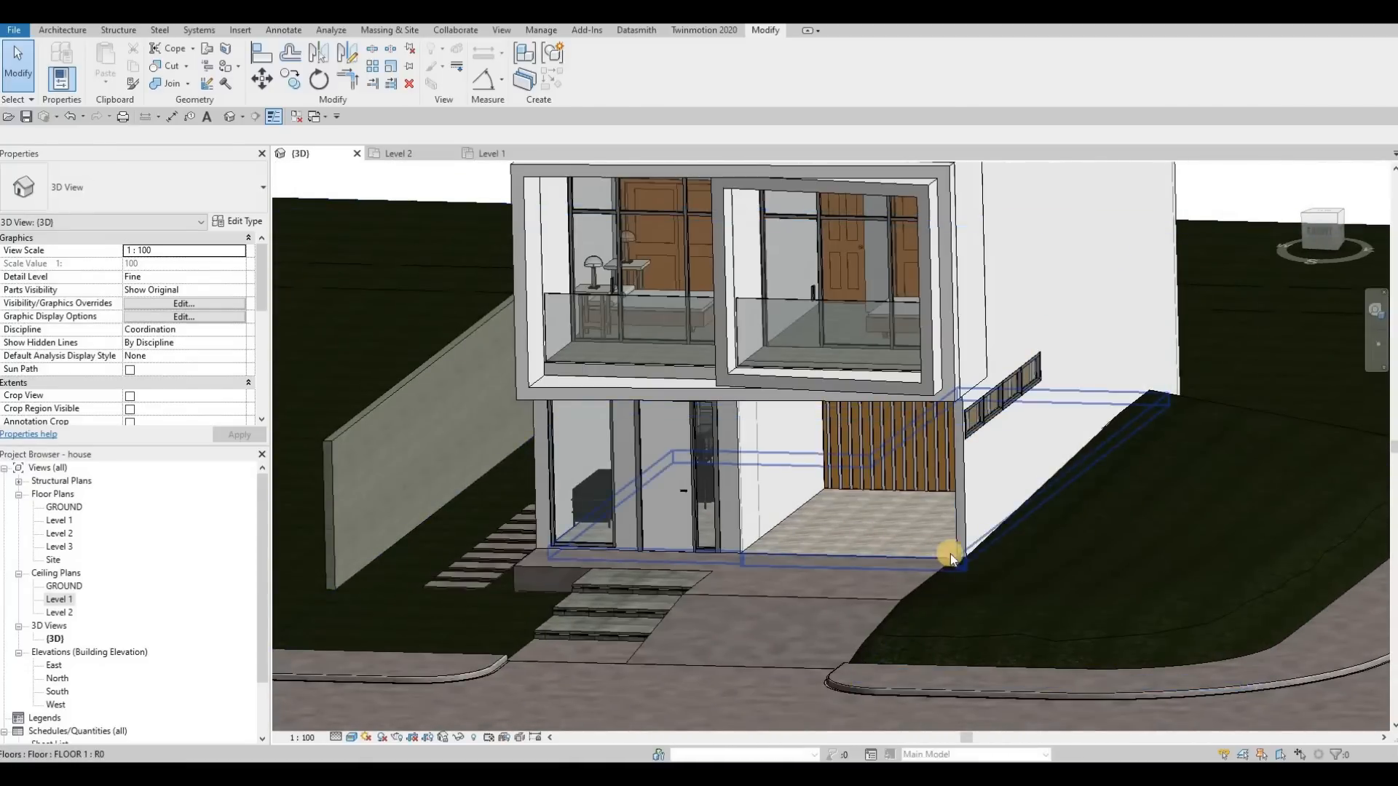
shift+middle_drag(641, 561, 283, 565)
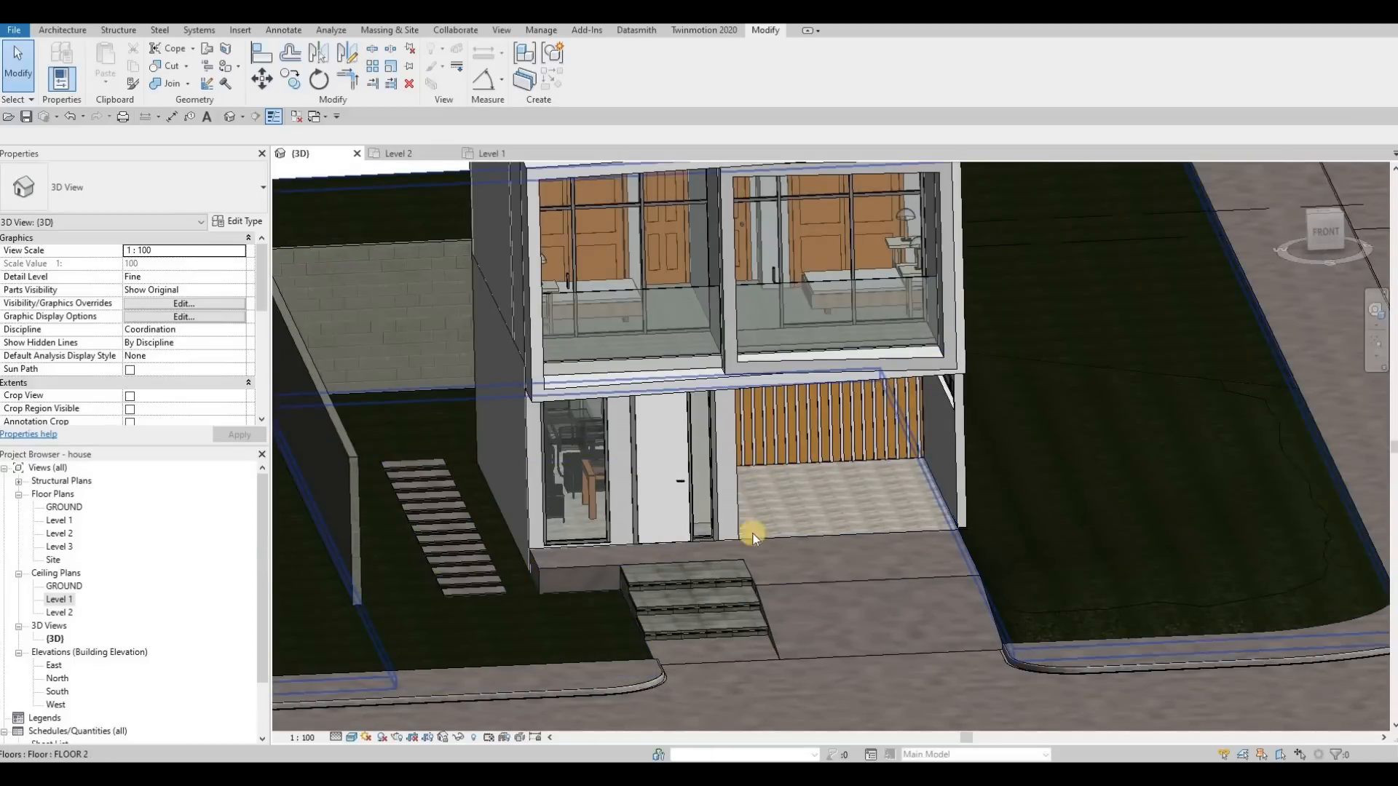
mouse_move(735, 553)
shift+middle_down()
mouse_move(772, 505)
mouse_move(501, 564)
mouse_move(762, 556)
shift+middle_up()
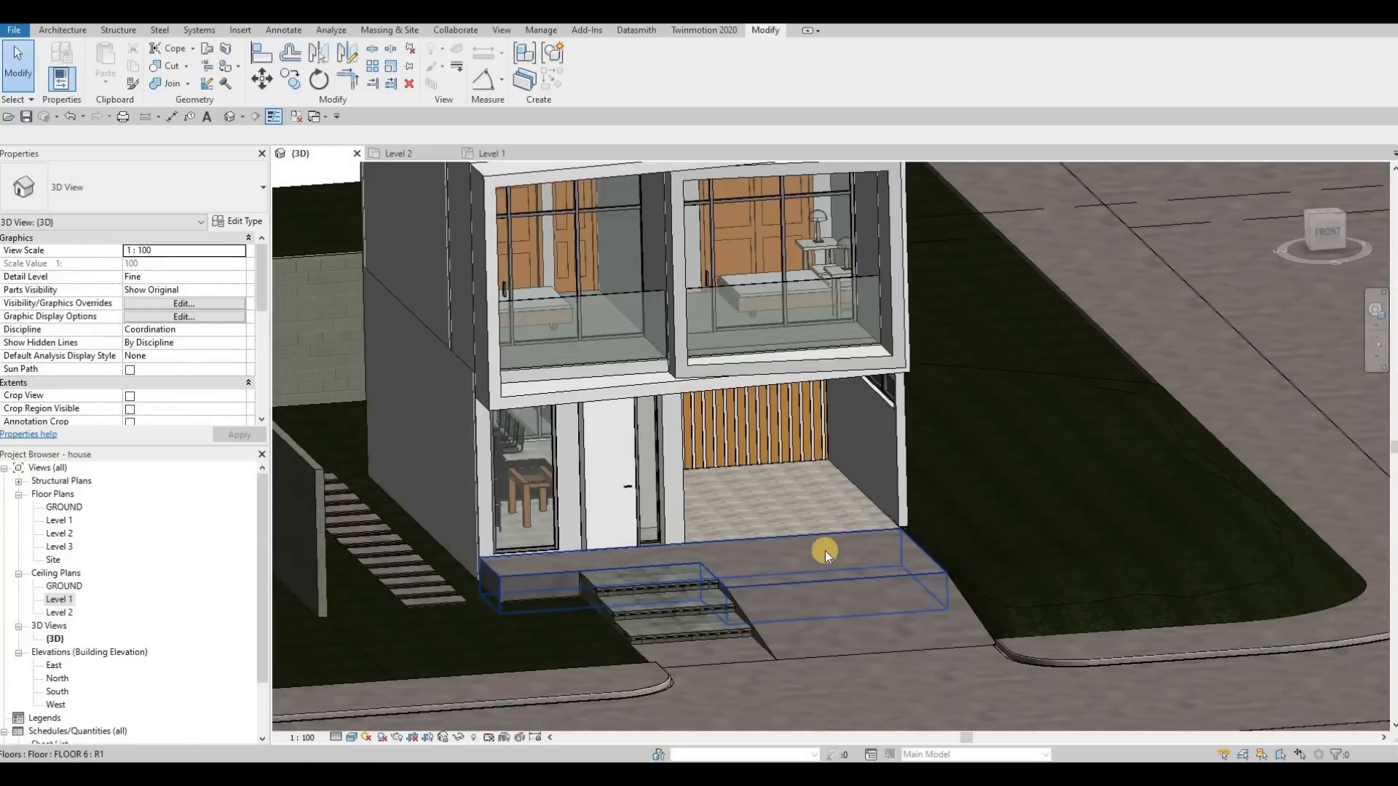
middle_drag(819, 532, 811, 549)
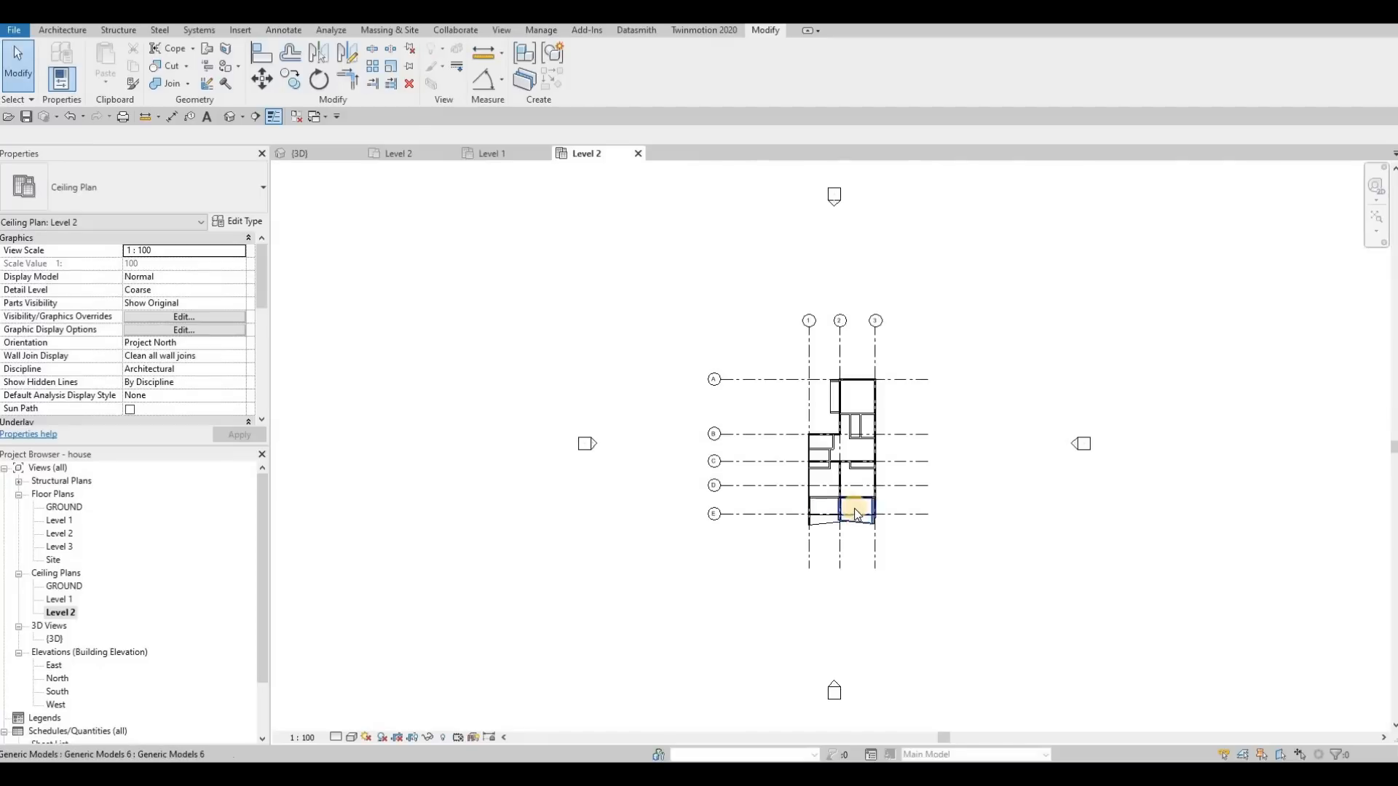
In the Level 2 ceiling plan, nudge the side projection's pot light to about 520 mm from grid line 2, nearer the projection's front end.
scroll(856, 514, up, 5)
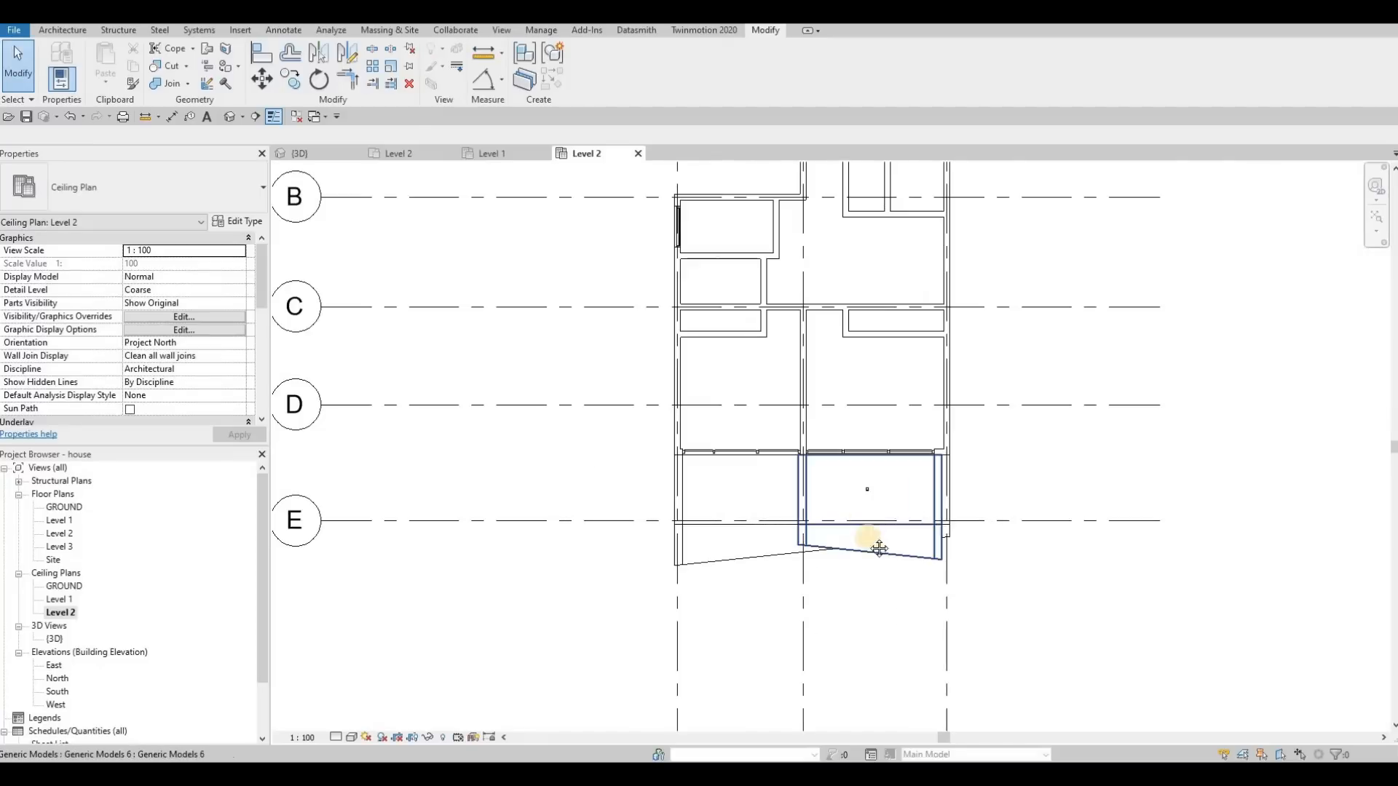
scroll(873, 521, down, 2)
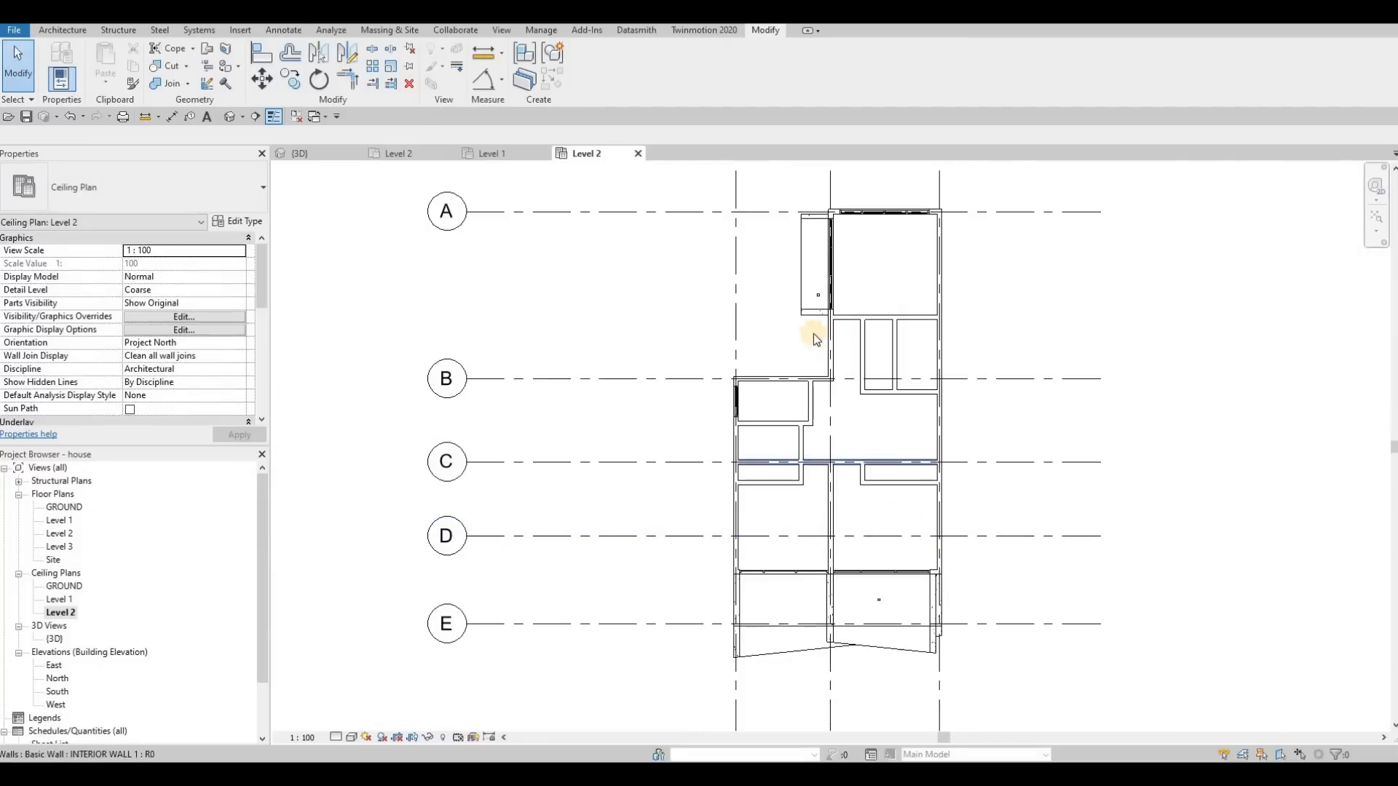
scroll(819, 355, up, 4)
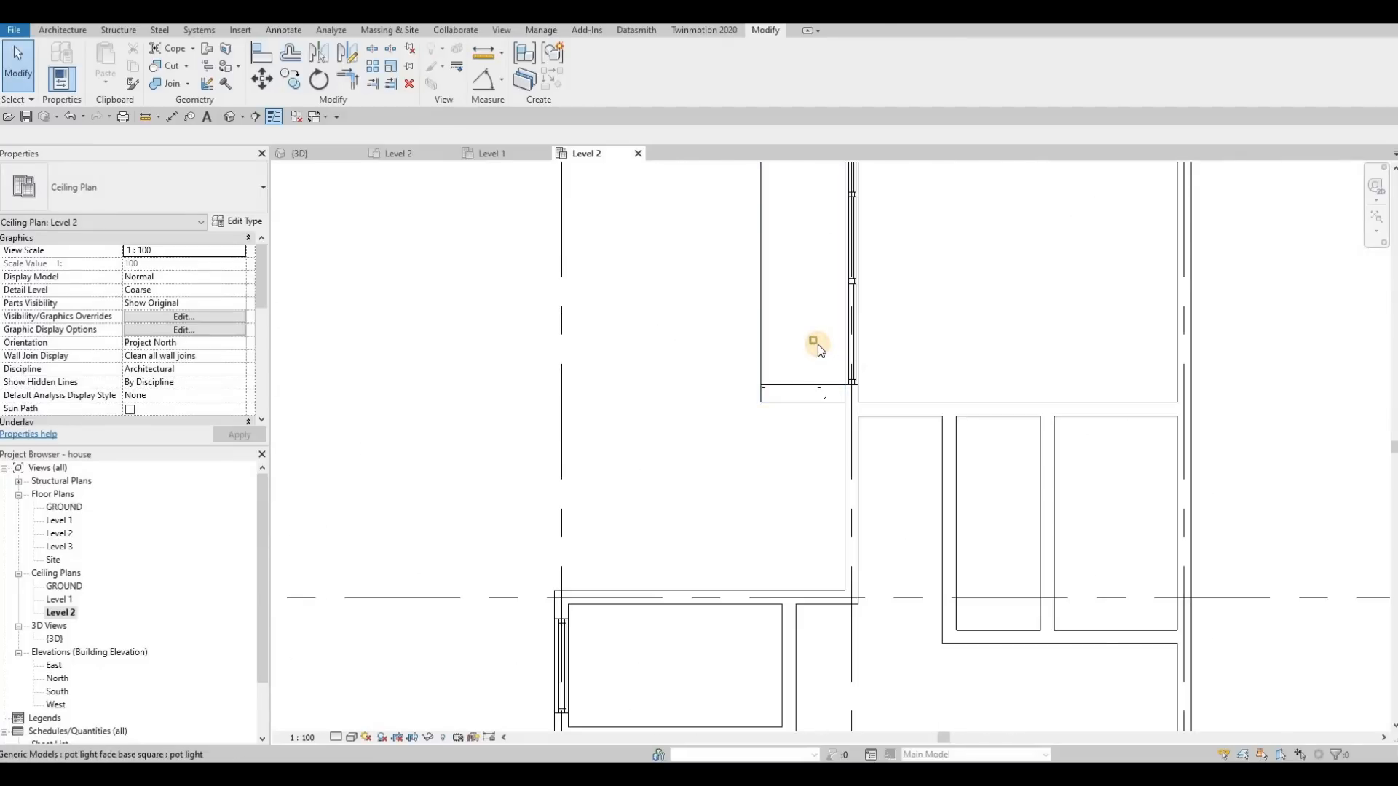
click(818, 344)
key(Left)
key(Left)
key(Down)
key(Down)
key(Down)
key(Down)
key(Left)
key(Down)
key(Down)
key(Left)
key(Down)
key(Down)
key(Left)
Try to copy the side projection's pot light 1000 mm straight toward grid line A, and undo the copy.
key(c)
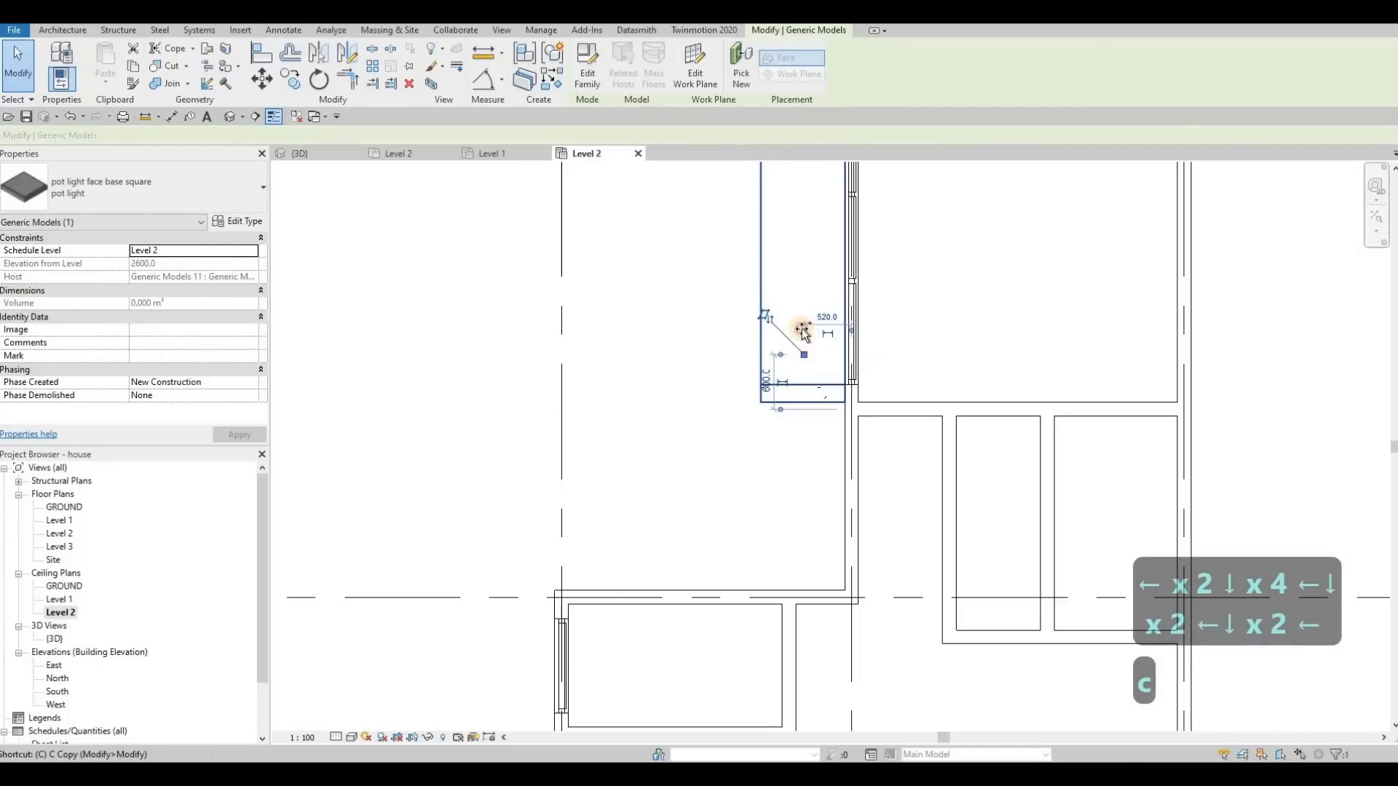
key(o)
click(803, 352)
middle_drag(773, 251, 757, 297)
scroll(758, 298, down, 1)
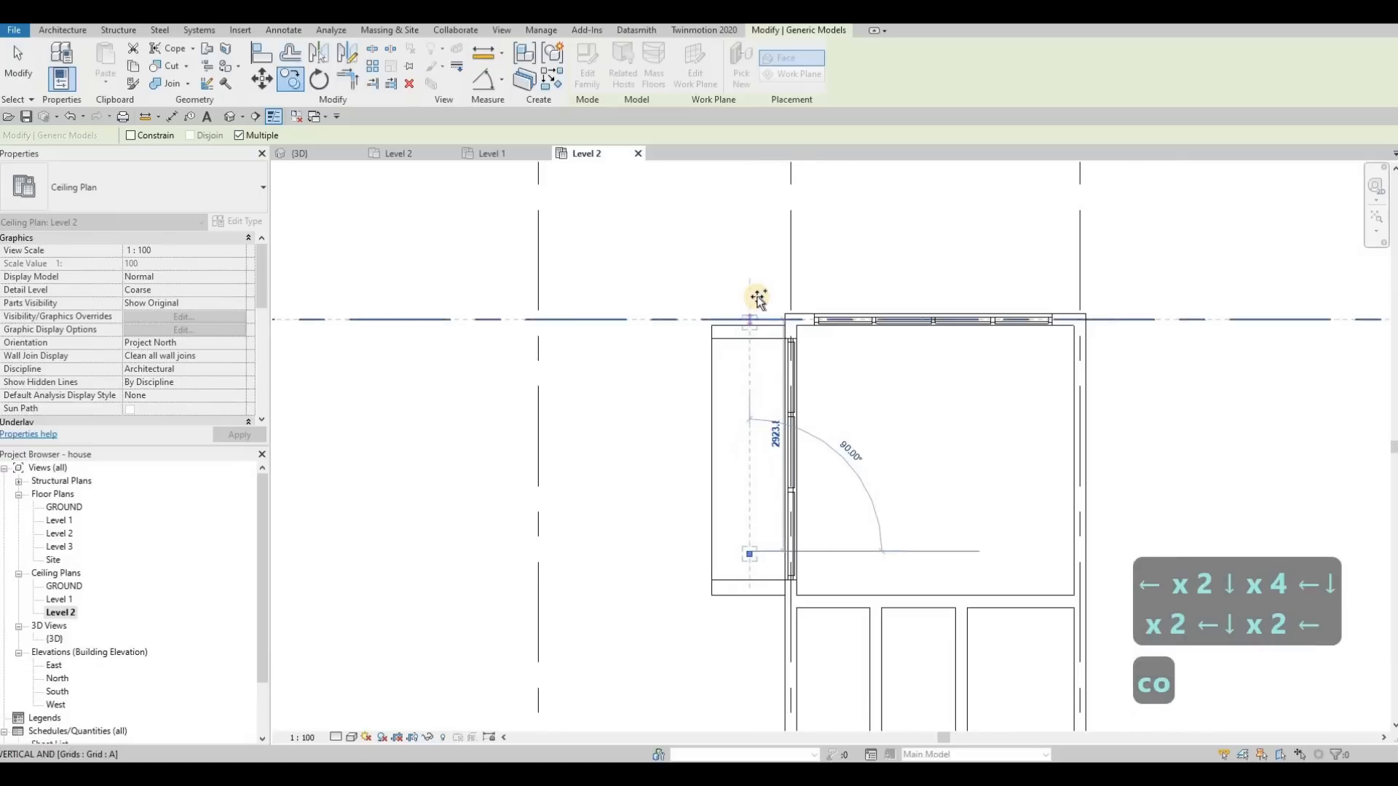
text(1000)
key(Return)
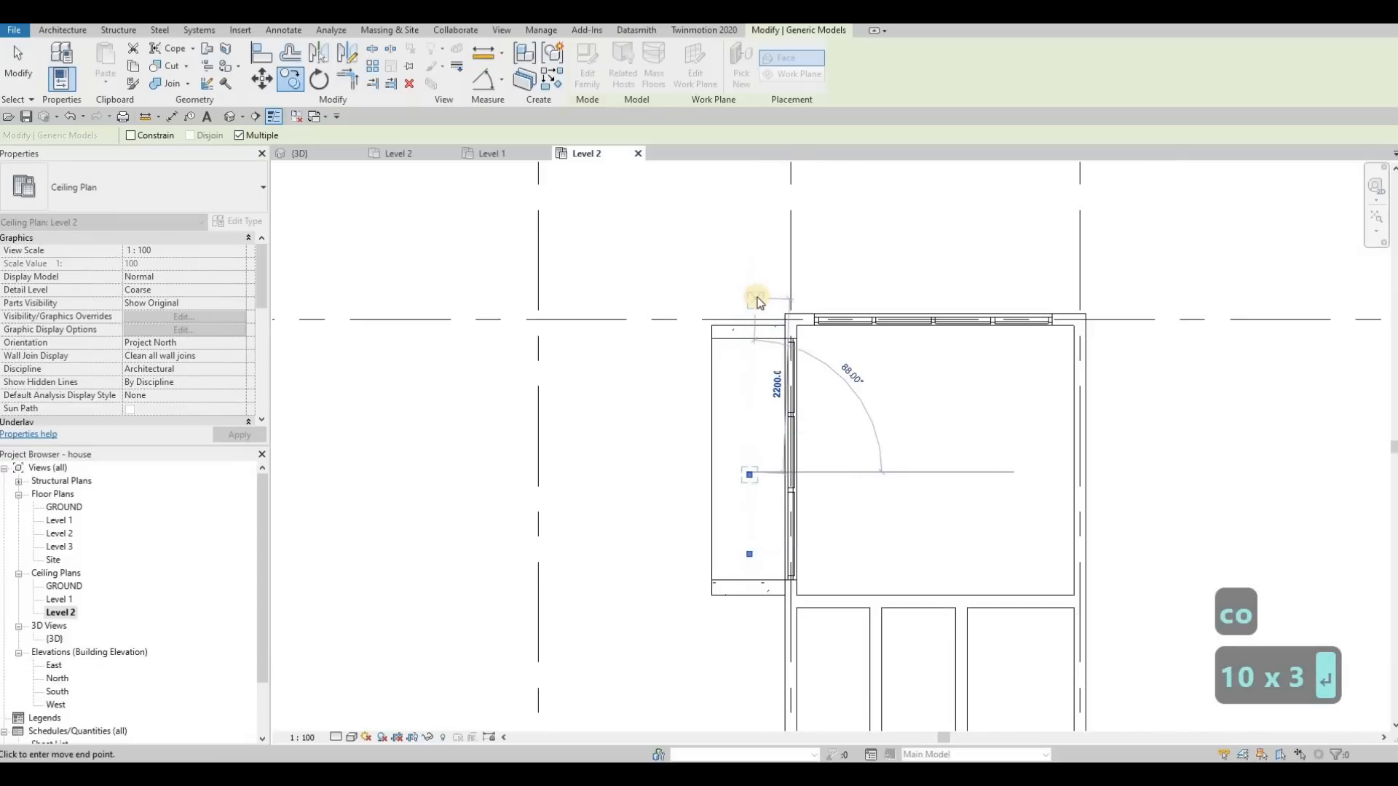
text(1)
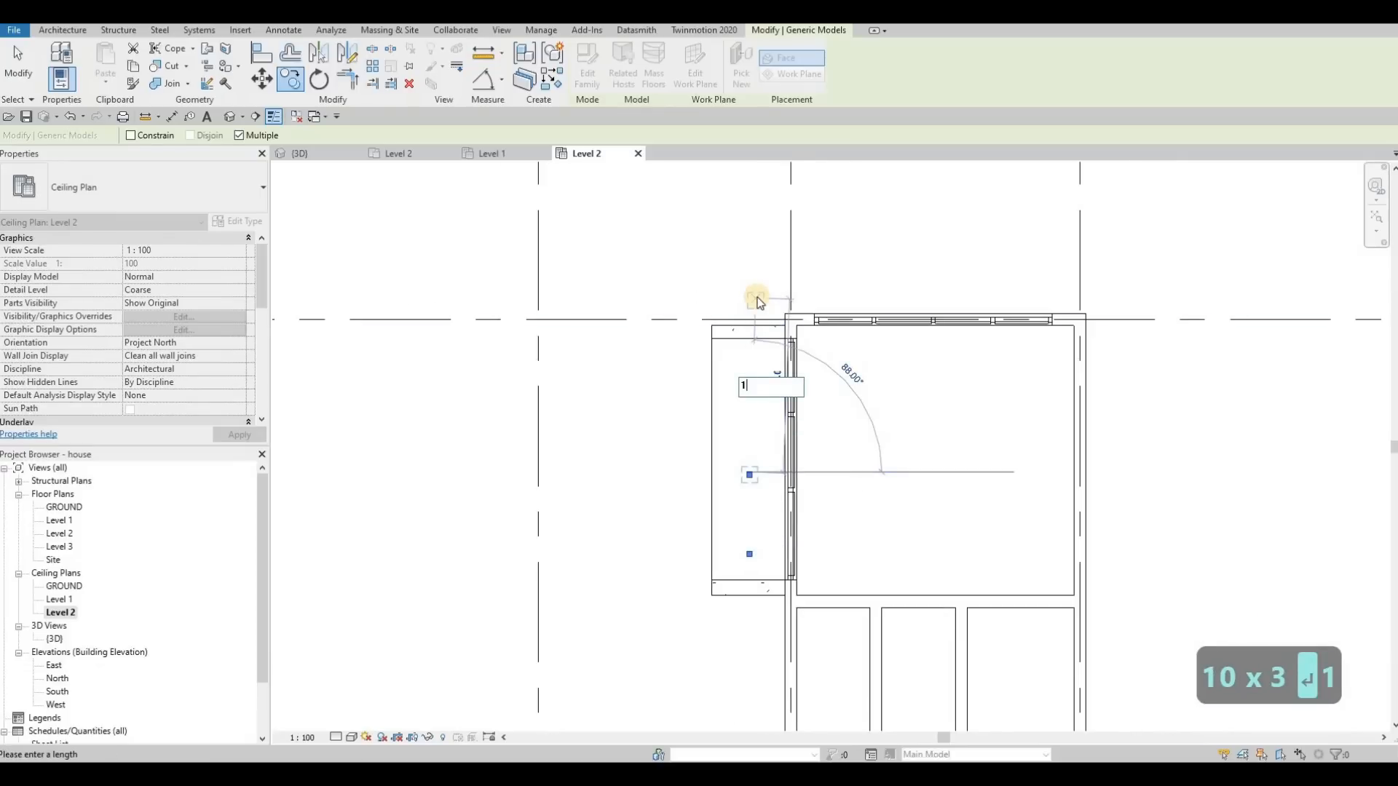
key(Escape)
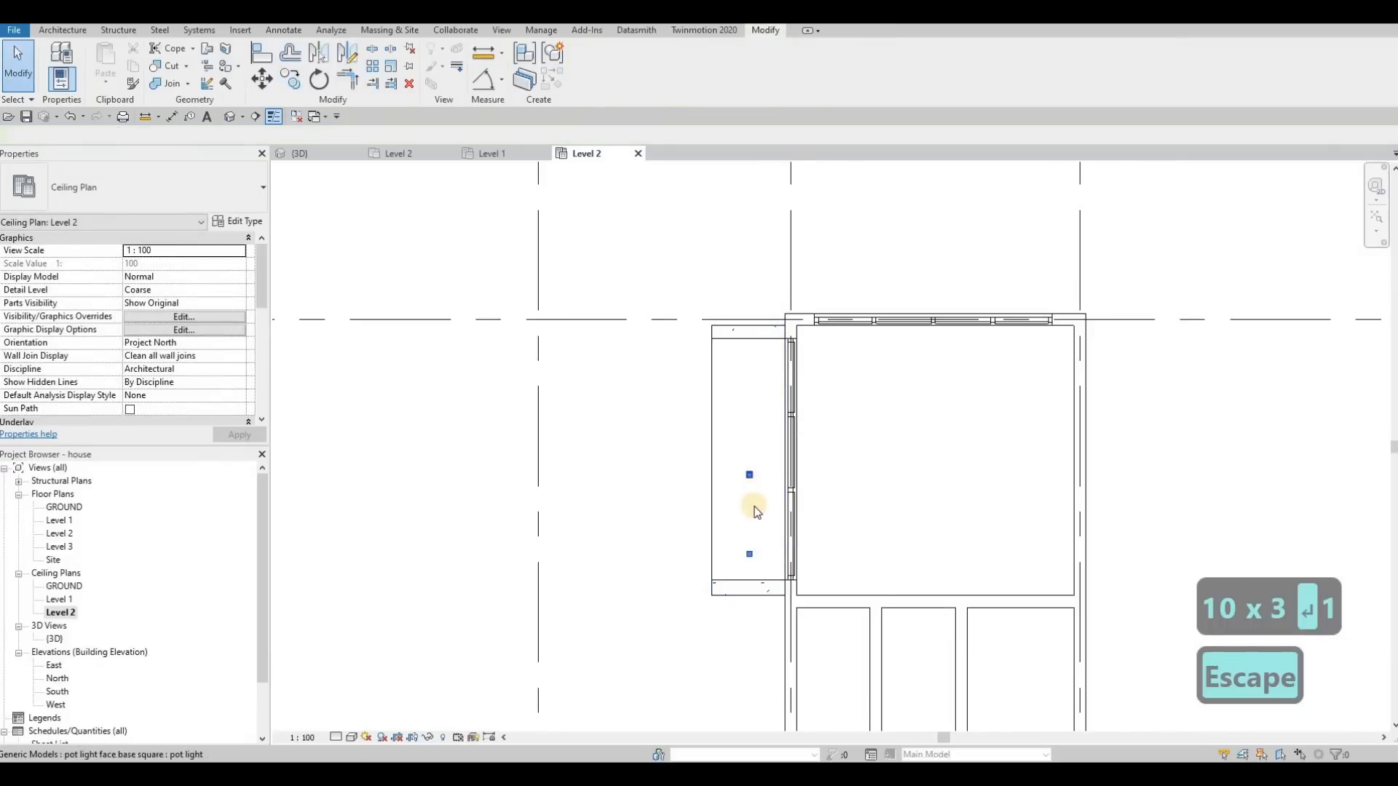
key(Escape)
key(ctrl+z)
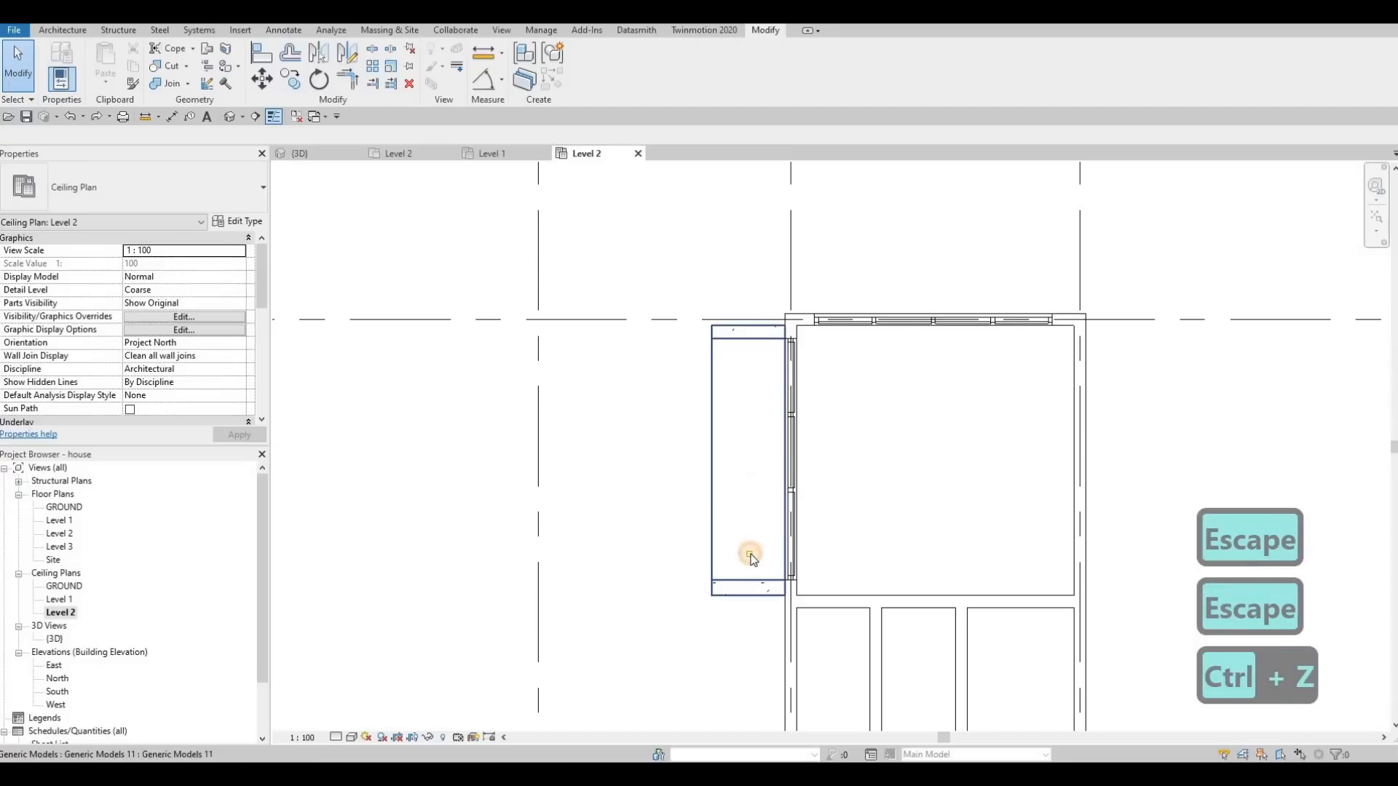
Copy the side projection's pot light three times toward grid line A, spacing the copies 1000 mm apart.
click(750, 552)
key(c)
click(749, 553)
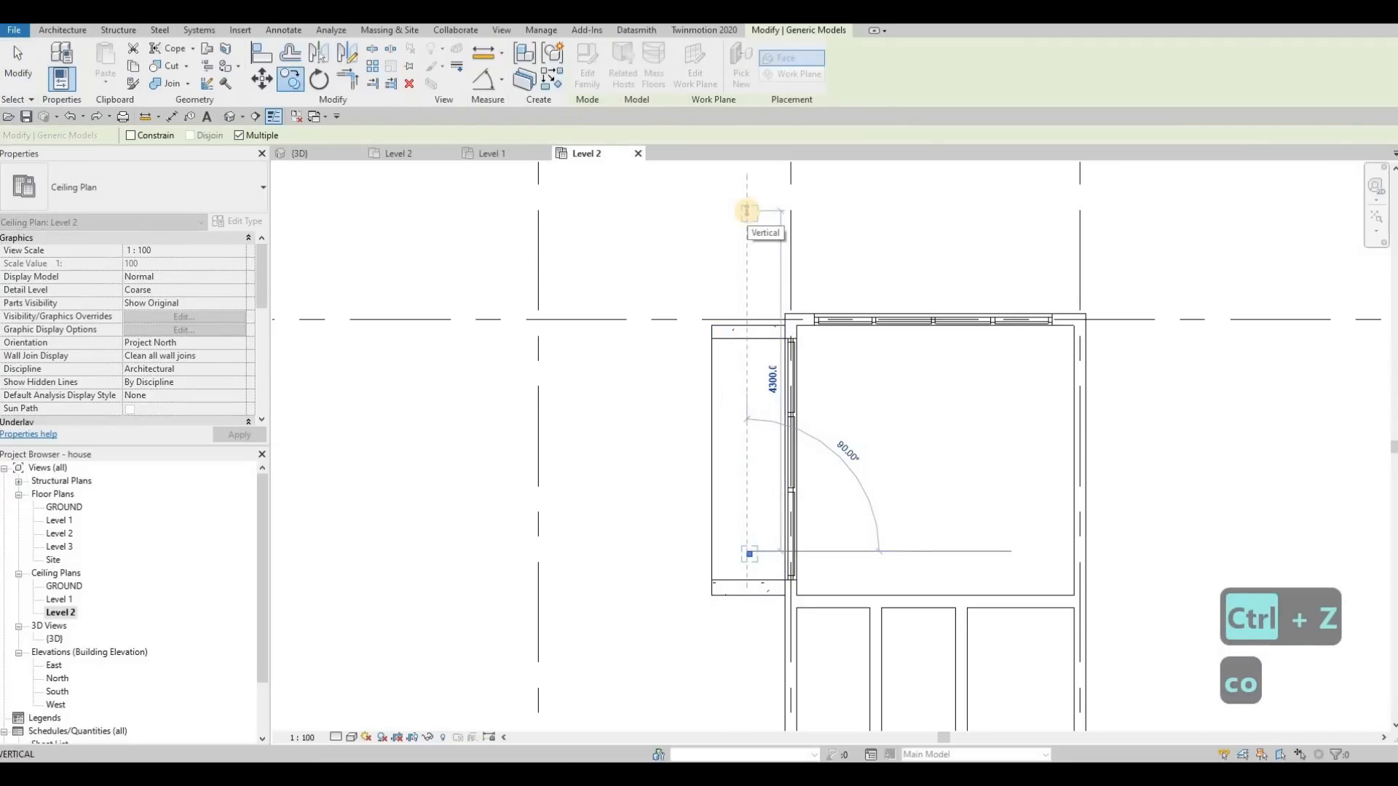
text(1000)
key(Return)
text(1000)
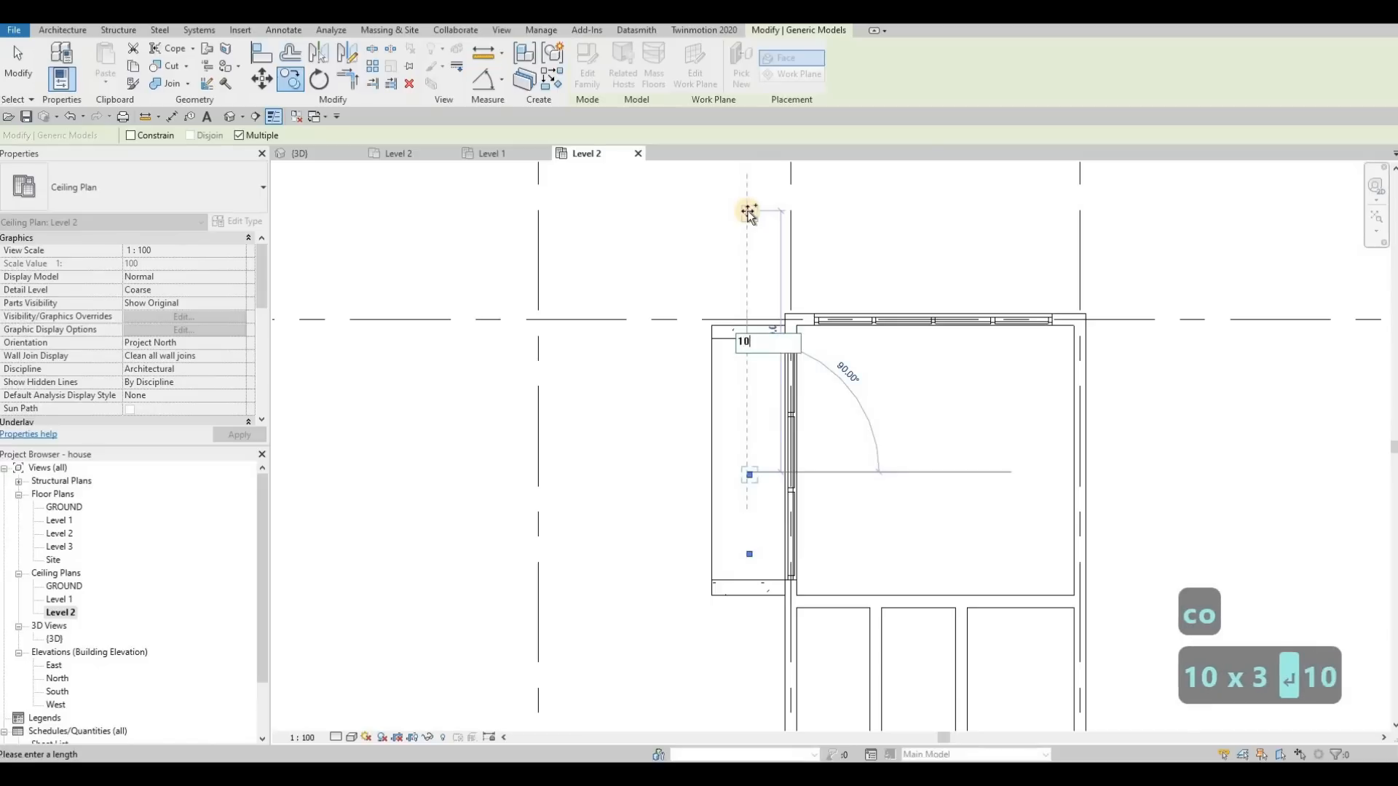
key(Return)
text(1000)
key(Return)
key(Escape)
key(Escape)
Nudge the side projection's row of four pot lights toward grid line A, and delete the one lying beyond the projection's end.
drag(725, 275, 771, 582)
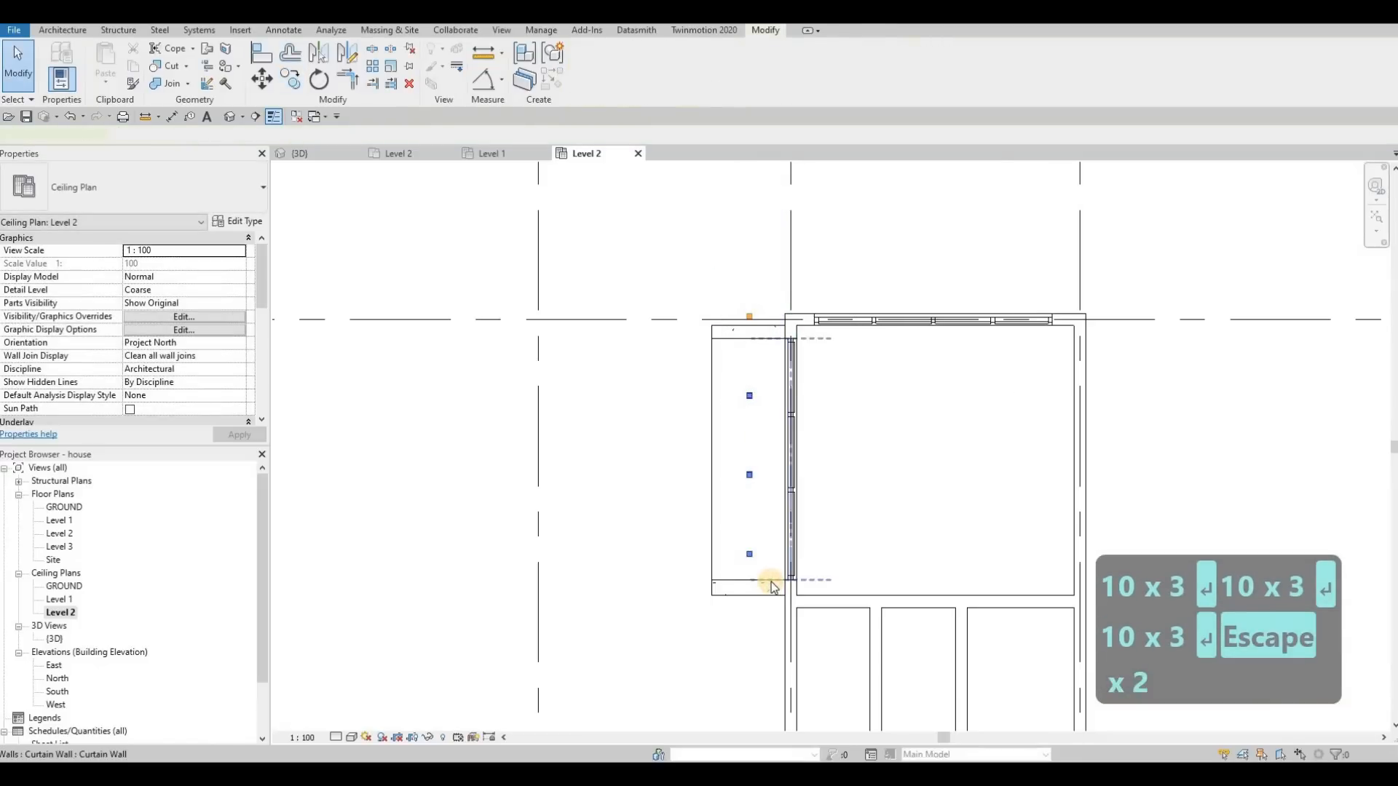
key(Down)
key(Down)
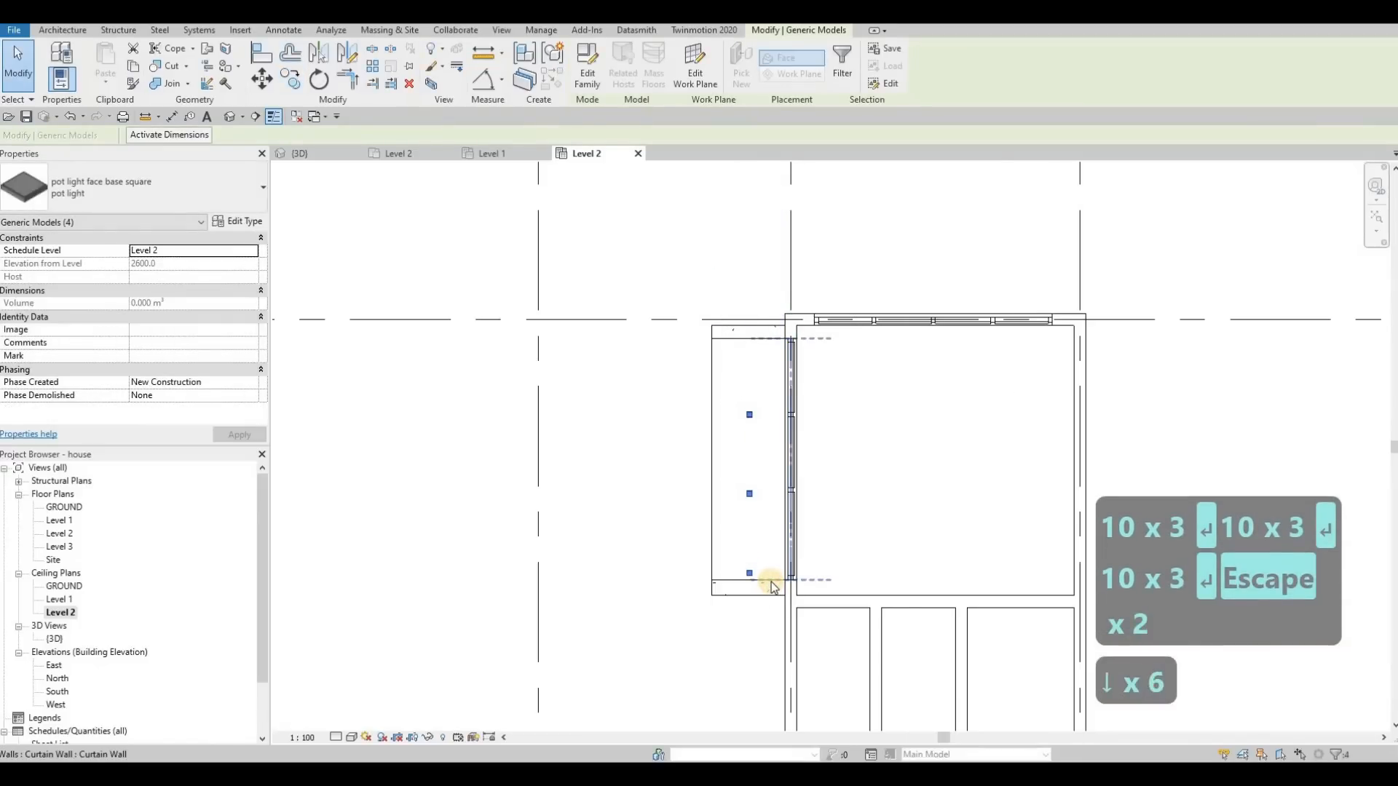
key(Up)
key(Up)
key(Up)
key(Up)
key(Up)
key(Up)
key(Up)
key(Up)
key(Up)
key(Up)
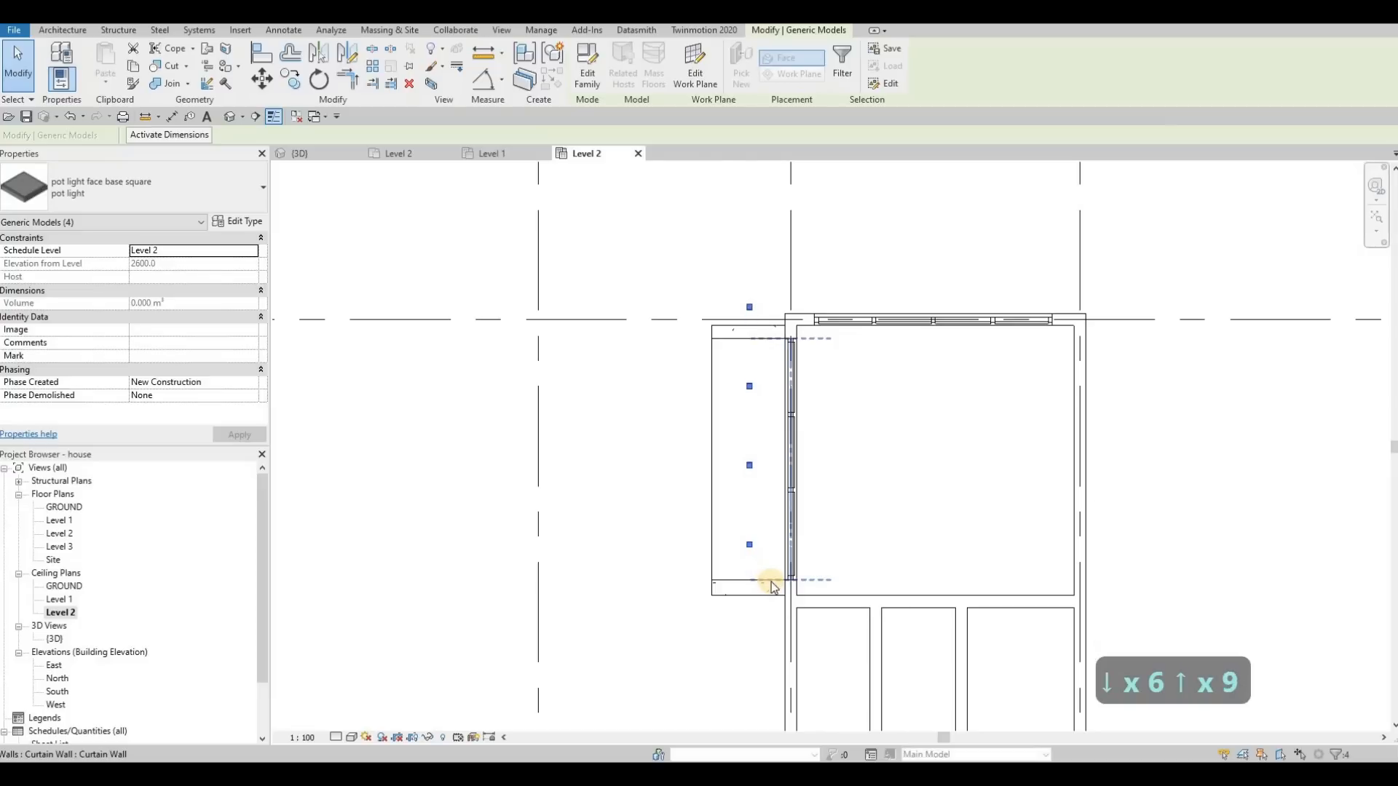
key(Left)
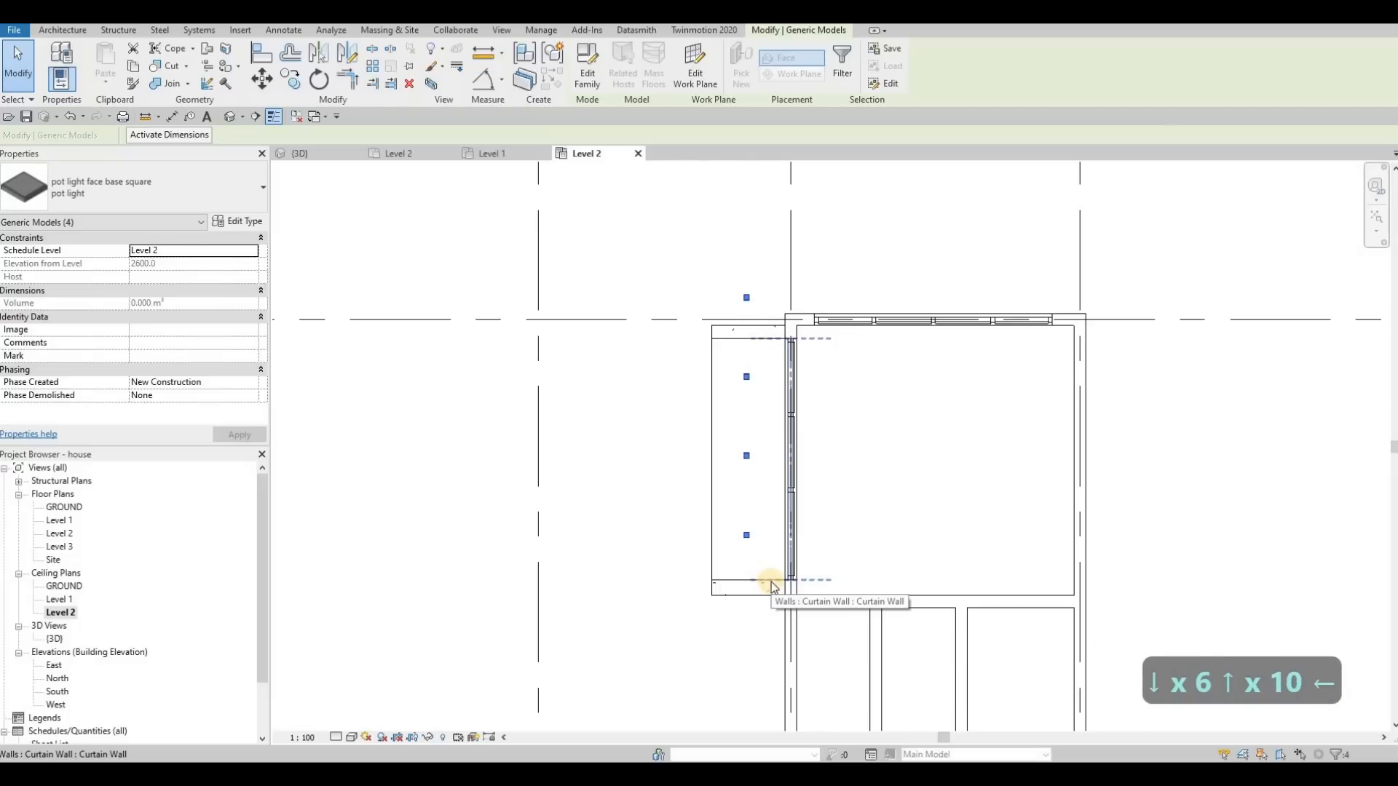
key(Up)
key(Up)
key(Right)
key(Escape)
key(Escape)
click(753, 299)
key(Delete)
Move the front overhang's pot light into its rear outer corner, about 500 mm from the outer grid line and 300 mm from the glazed wall.
scroll(817, 315, down, 2)
scroll(789, 494, down, 2)
middle_drag(789, 493, 824, 364)
scroll(797, 619, down, 1)
middle_drag(797, 619, 839, 401)
scroll(901, 457, up, 5)
middle_drag(900, 457, 950, 447)
middle_drag(974, 543, 989, 431)
scroll(952, 445, up, 3)
scroll(983, 448, down, 1)
click(984, 431)
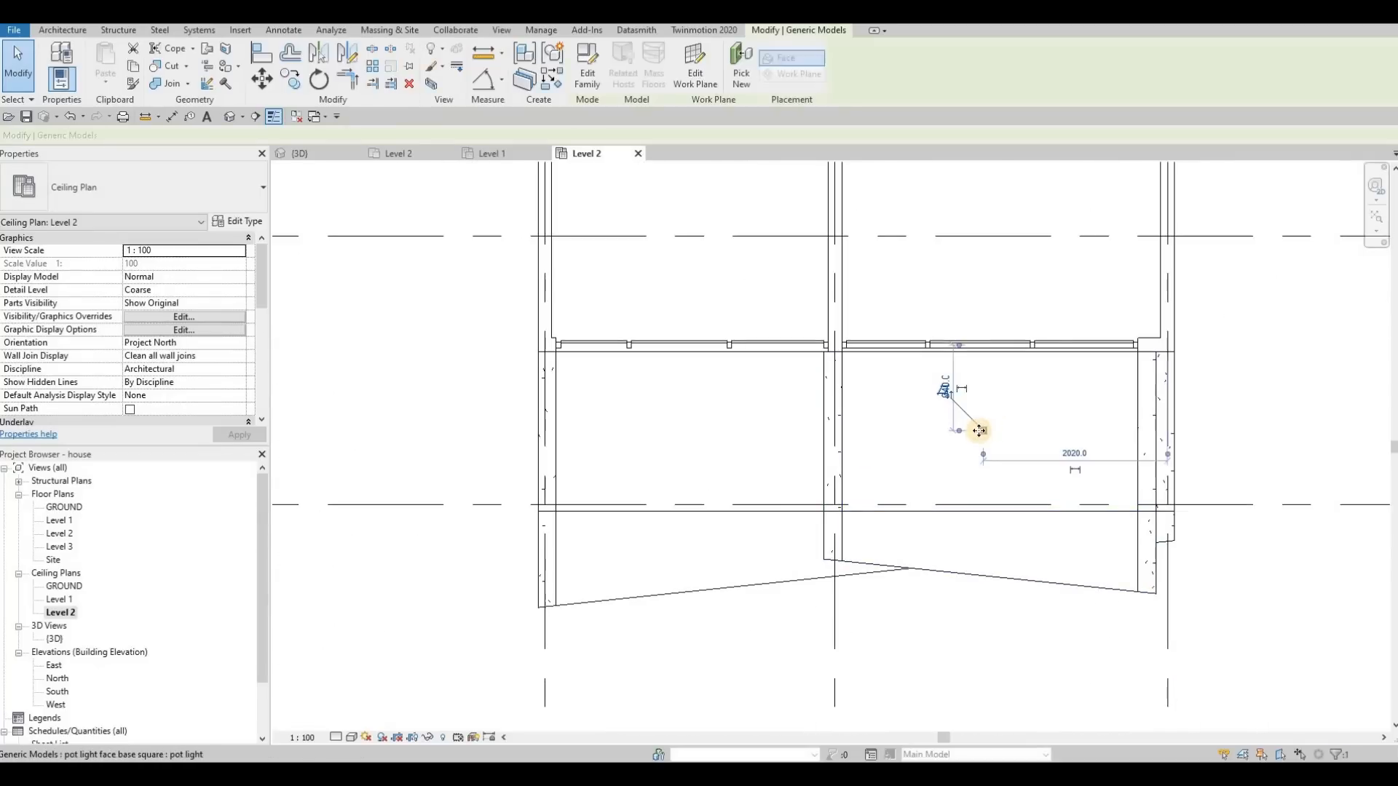
mouse_move(1113, 376)
mouse_down()
mouse_move(1083, 368)
mouse_move(1102, 377)
mouse_up()
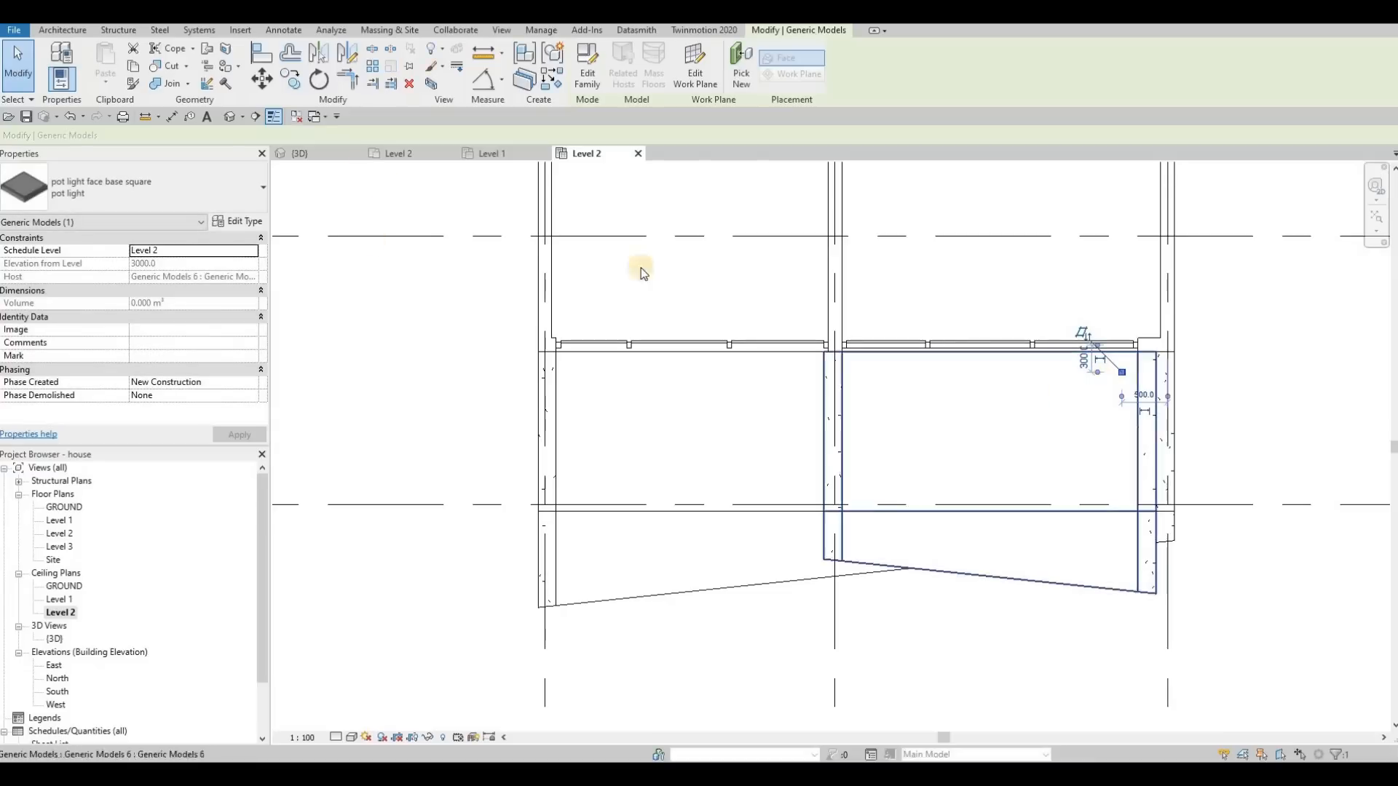
Copy the corner pot light about 1300 mm straight toward the overhang's front edge.
key(c)
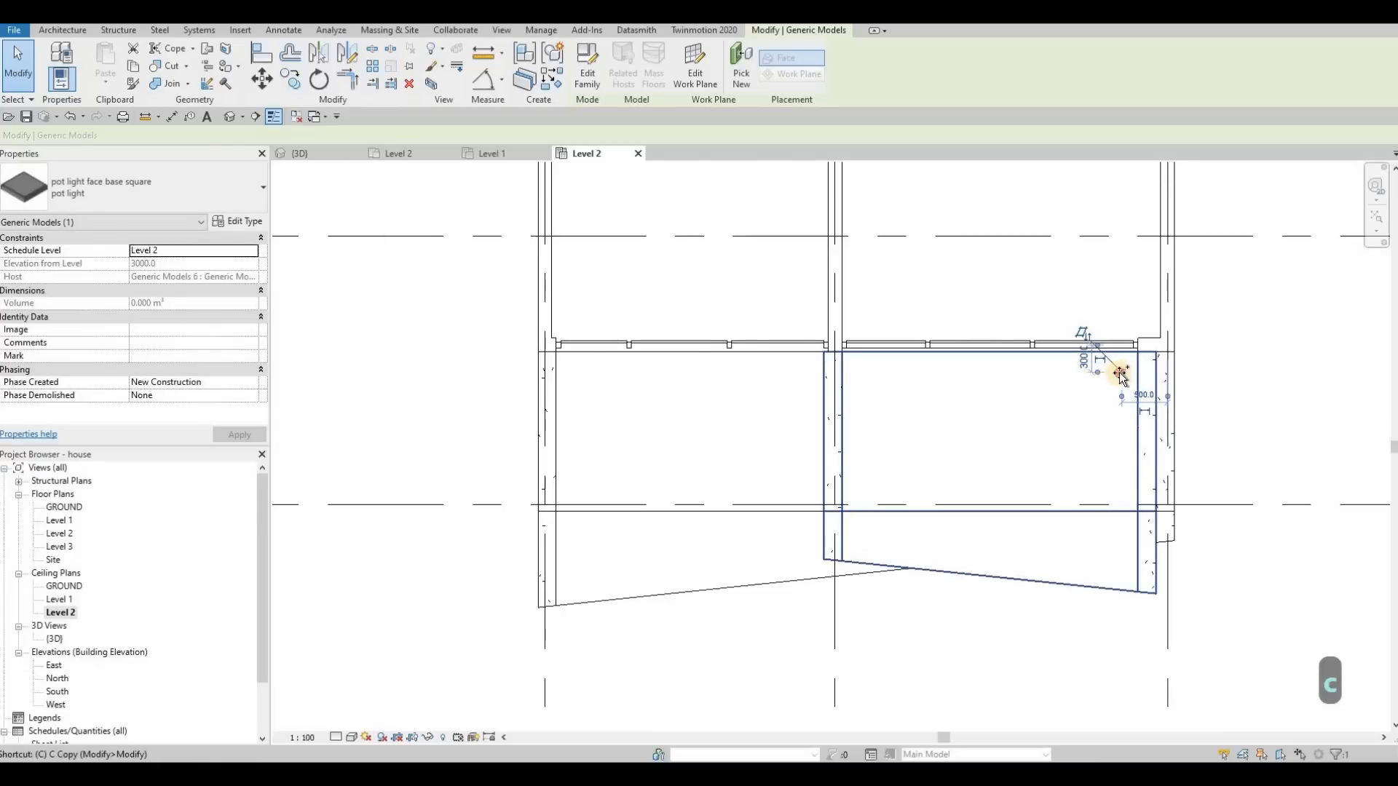
key(o)
click(1121, 372)
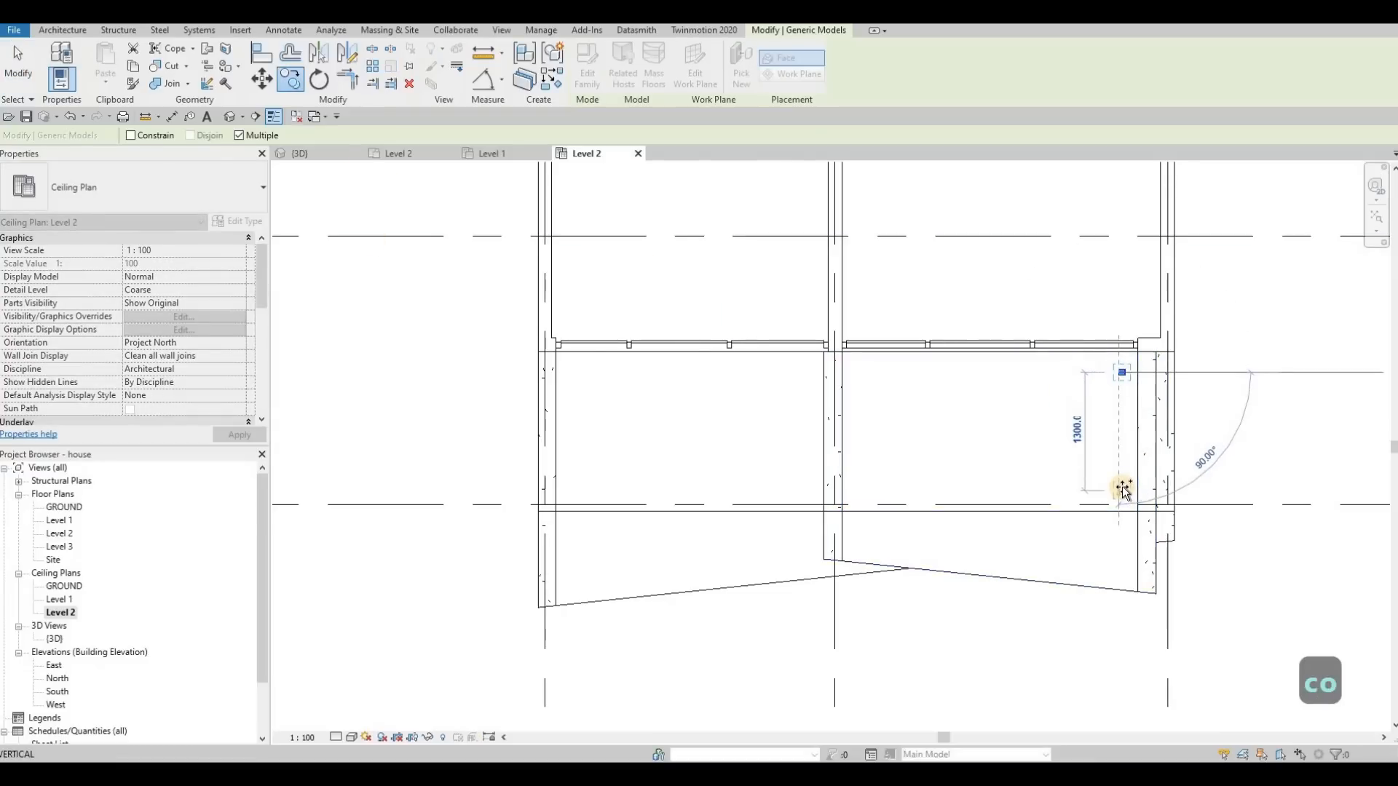
click(1121, 489)
key(Escape)
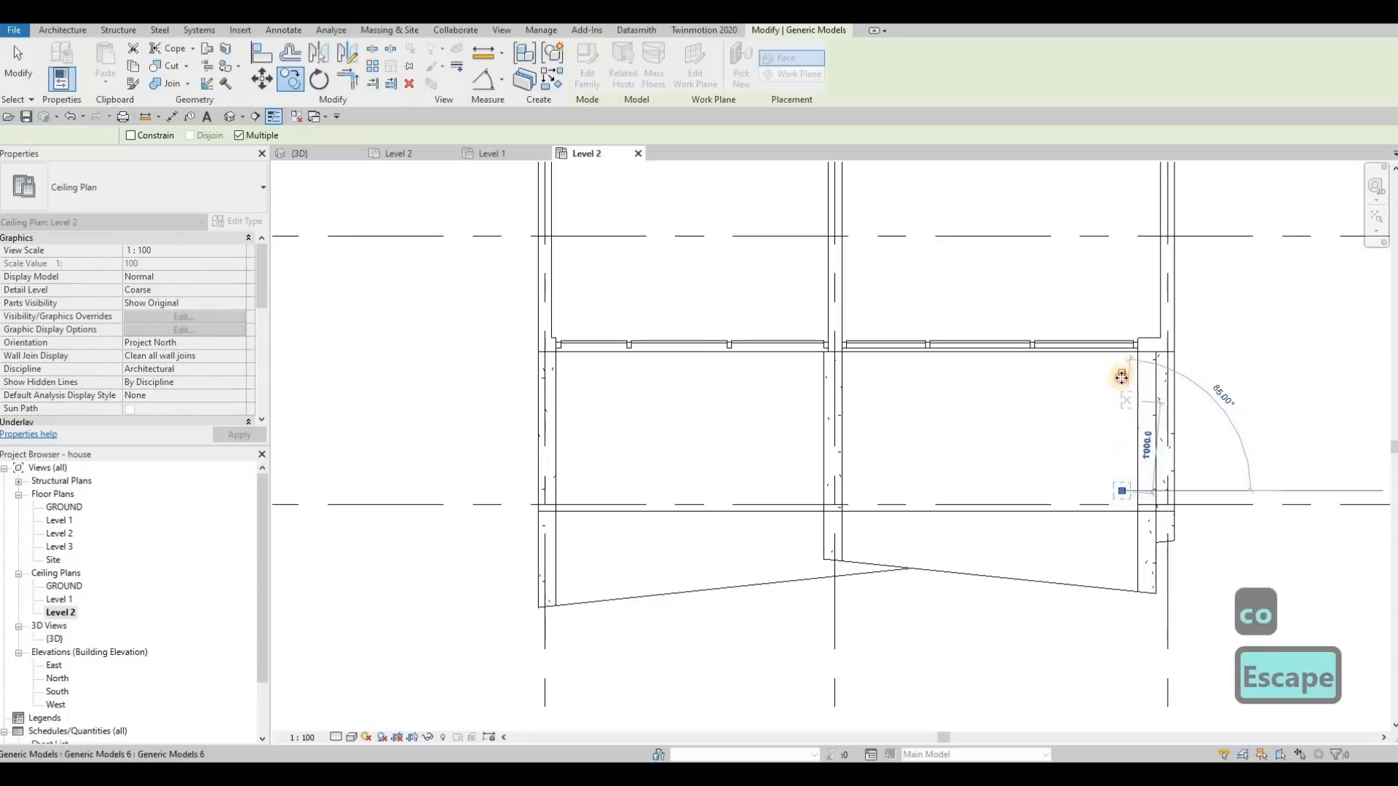
key(Escape)
Copy the pair of overhang pot lights three times toward the middle wall at 1000 mm spacing.
click(1121, 374)
ctrl+click(1122, 488)
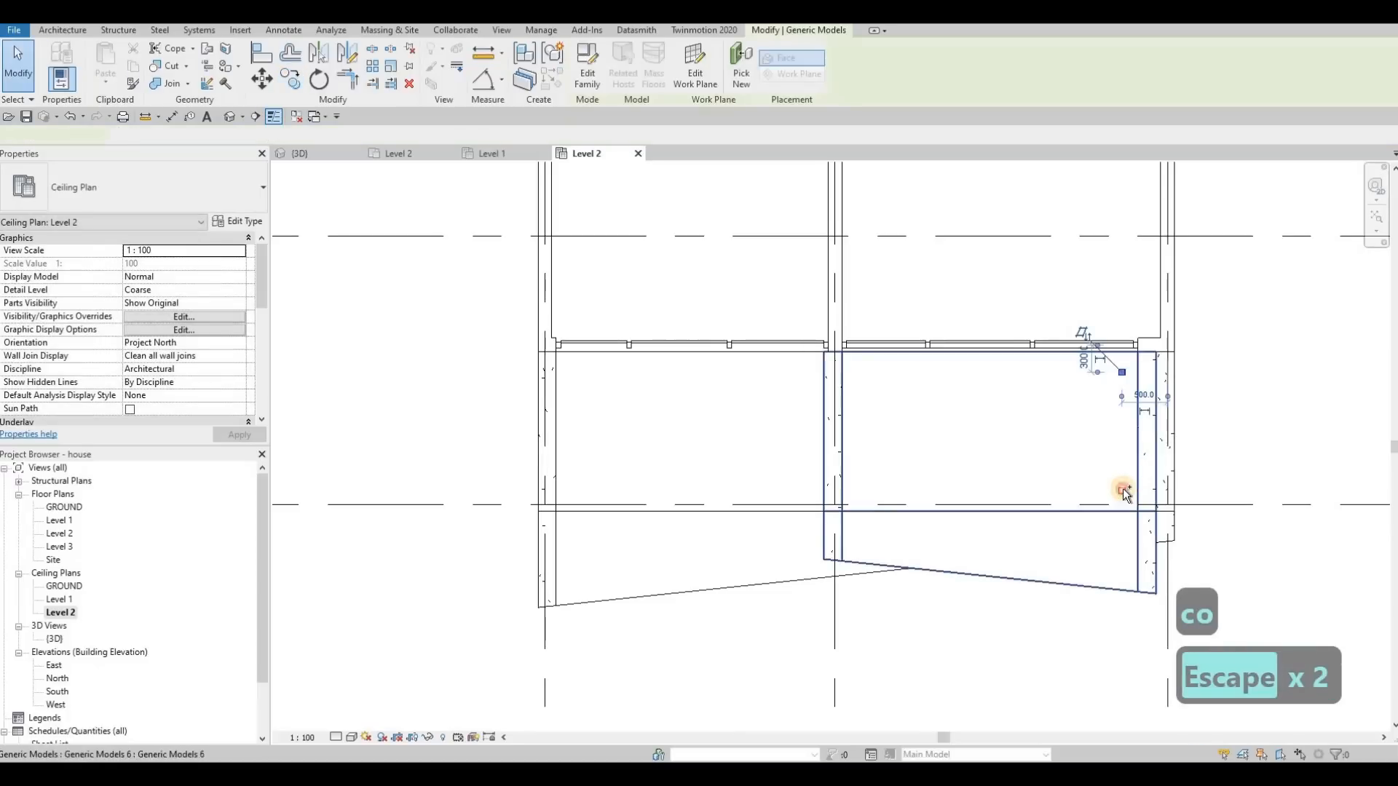
key(c)
key(o)
click(1121, 372)
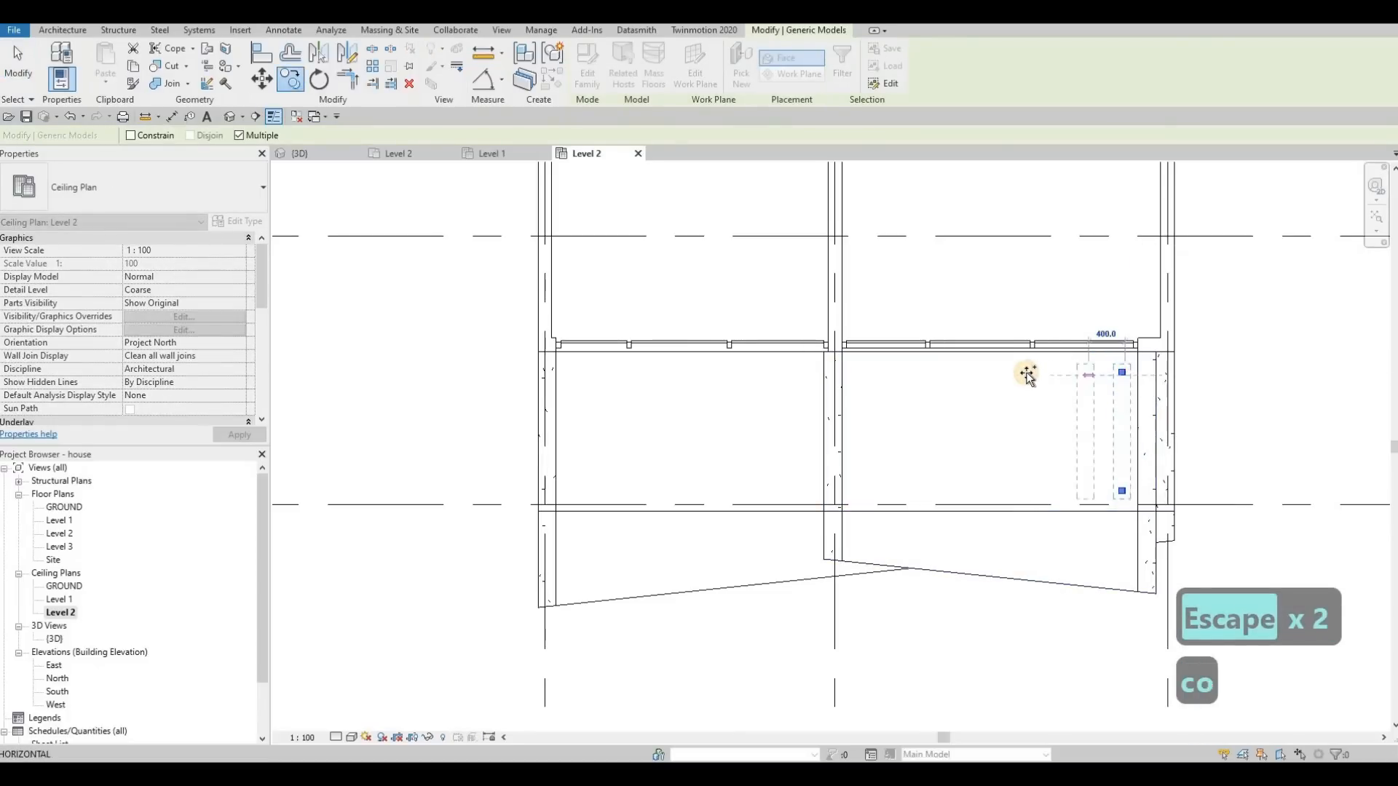
text(1000)
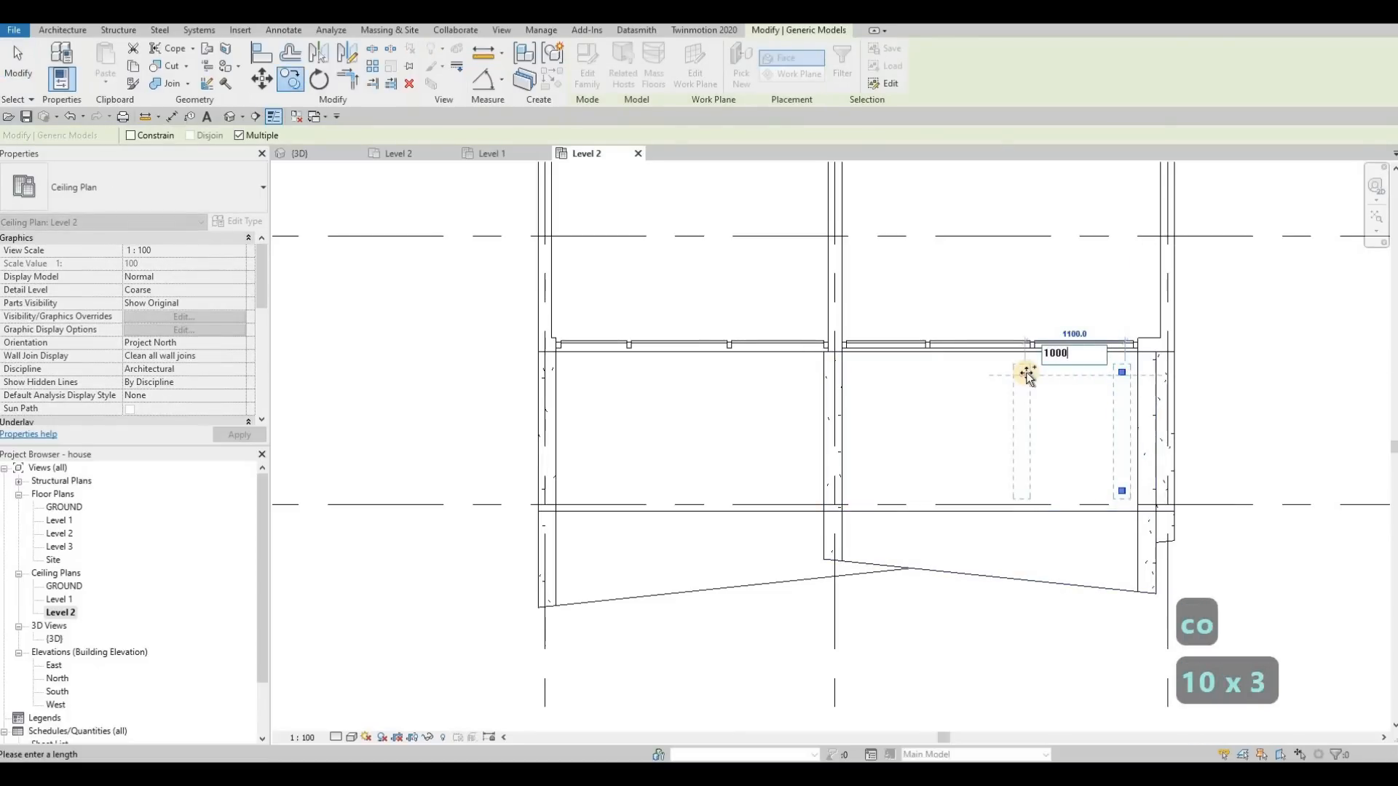
key(Return)
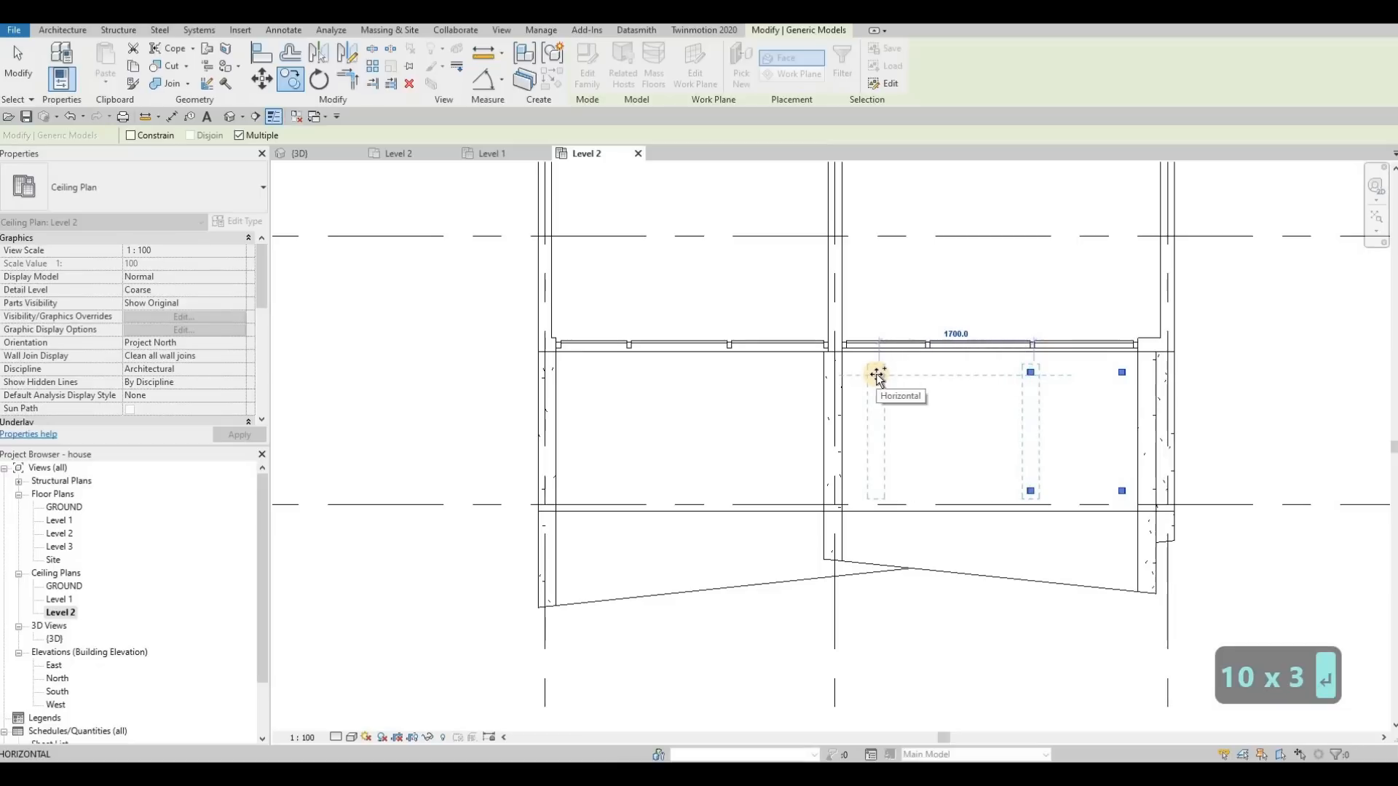
text(1000)
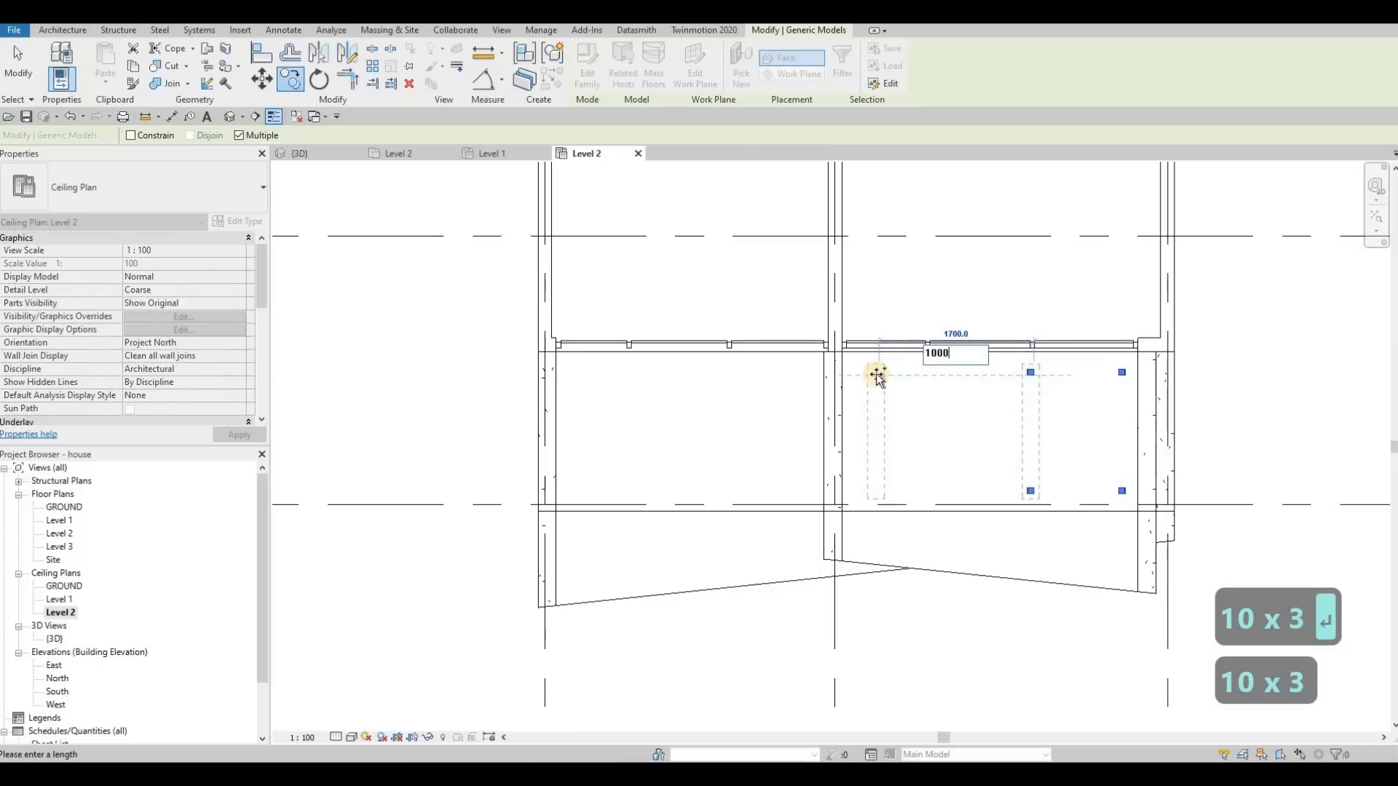
key(Return)
text(100)
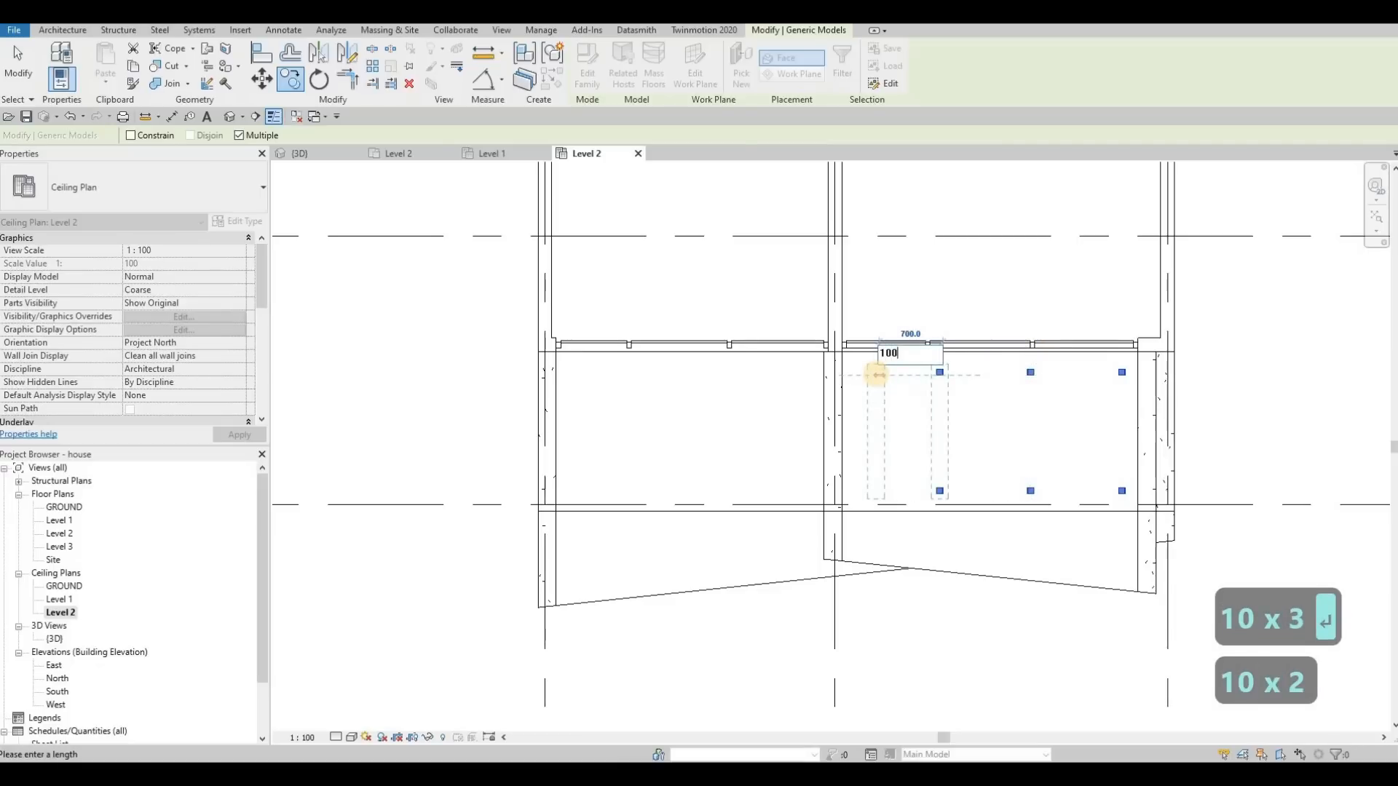
text(0)
key(Return)
key(Escape)
key(Escape)
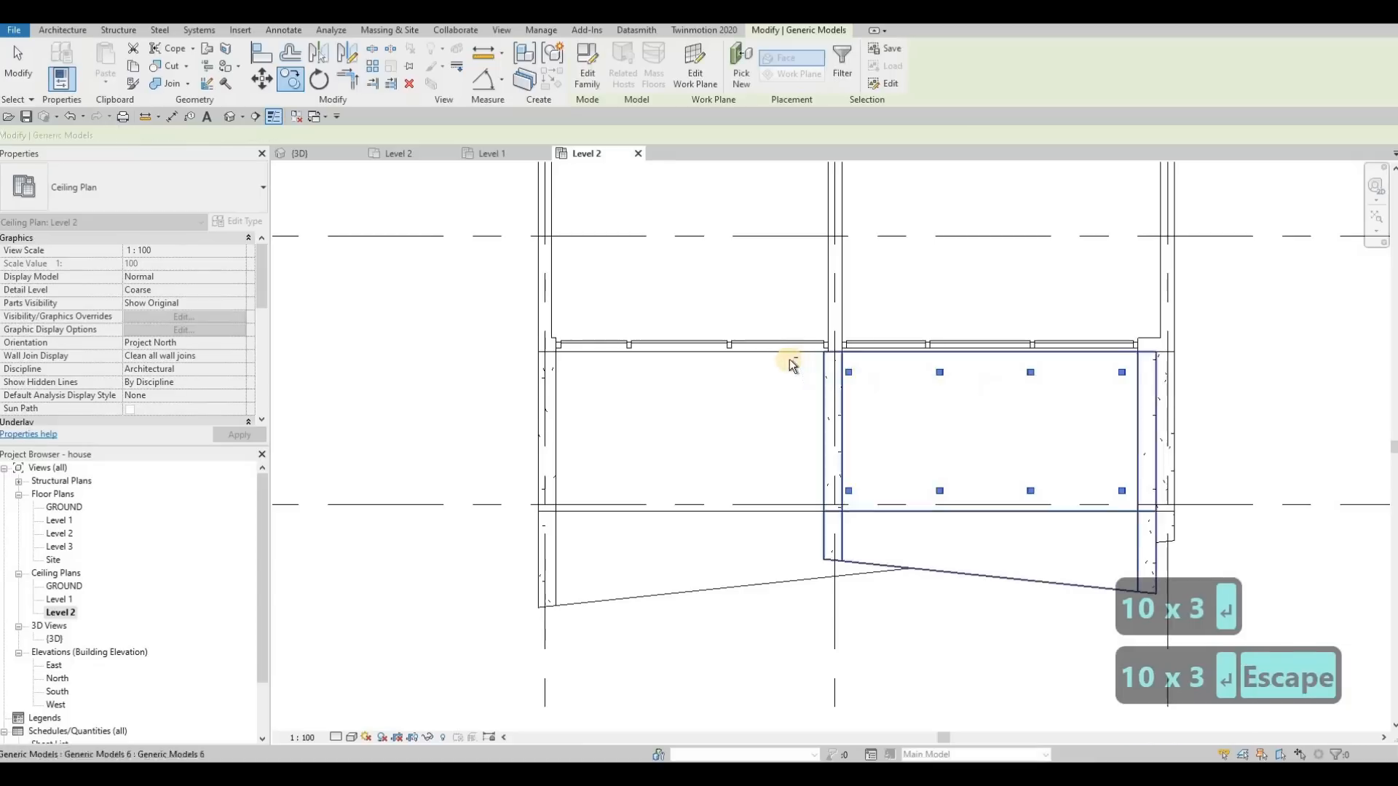
Nudge all eight overhang pot lights together slightly away from the middle wall to centre the grid in the ceiling.
drag(1141, 514, 1142, 514)
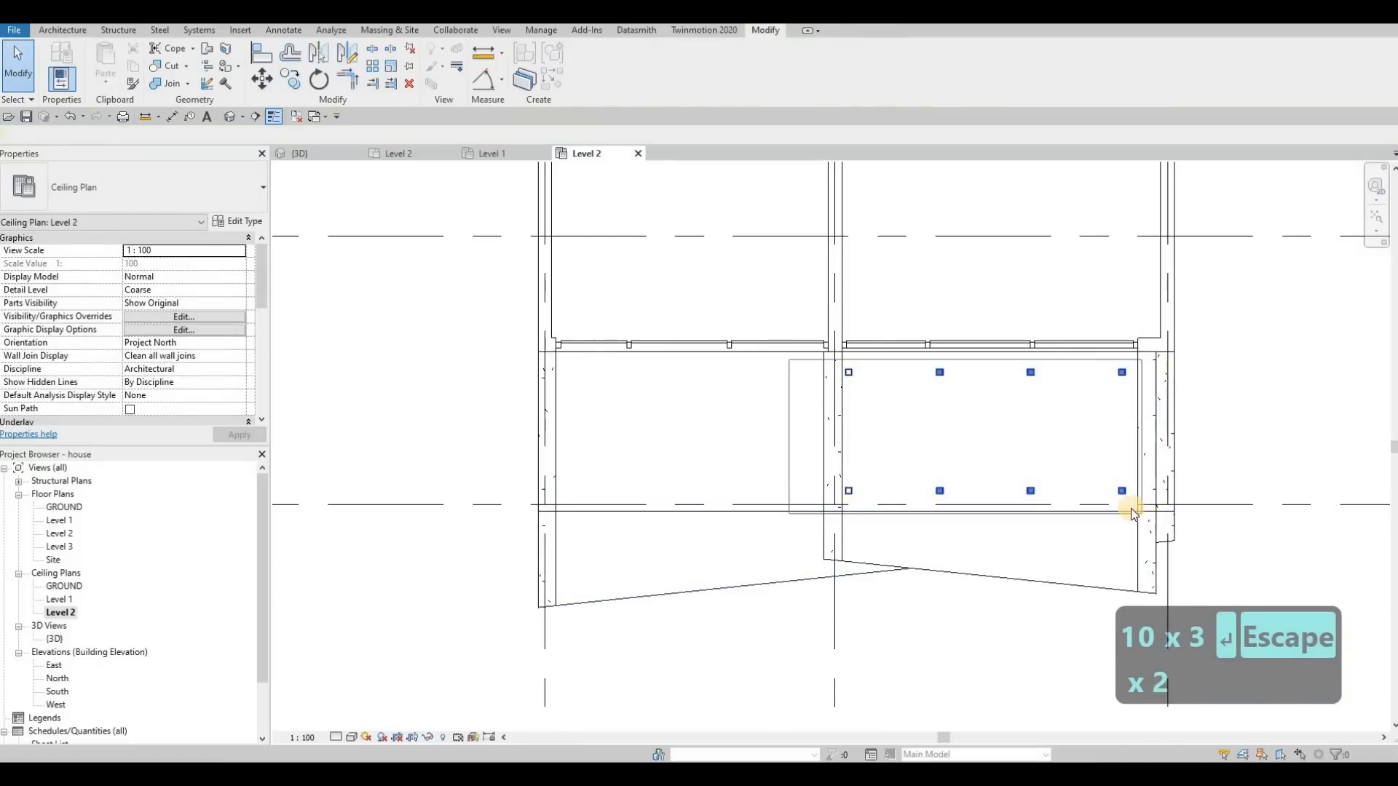
key(Right)
key(Right)
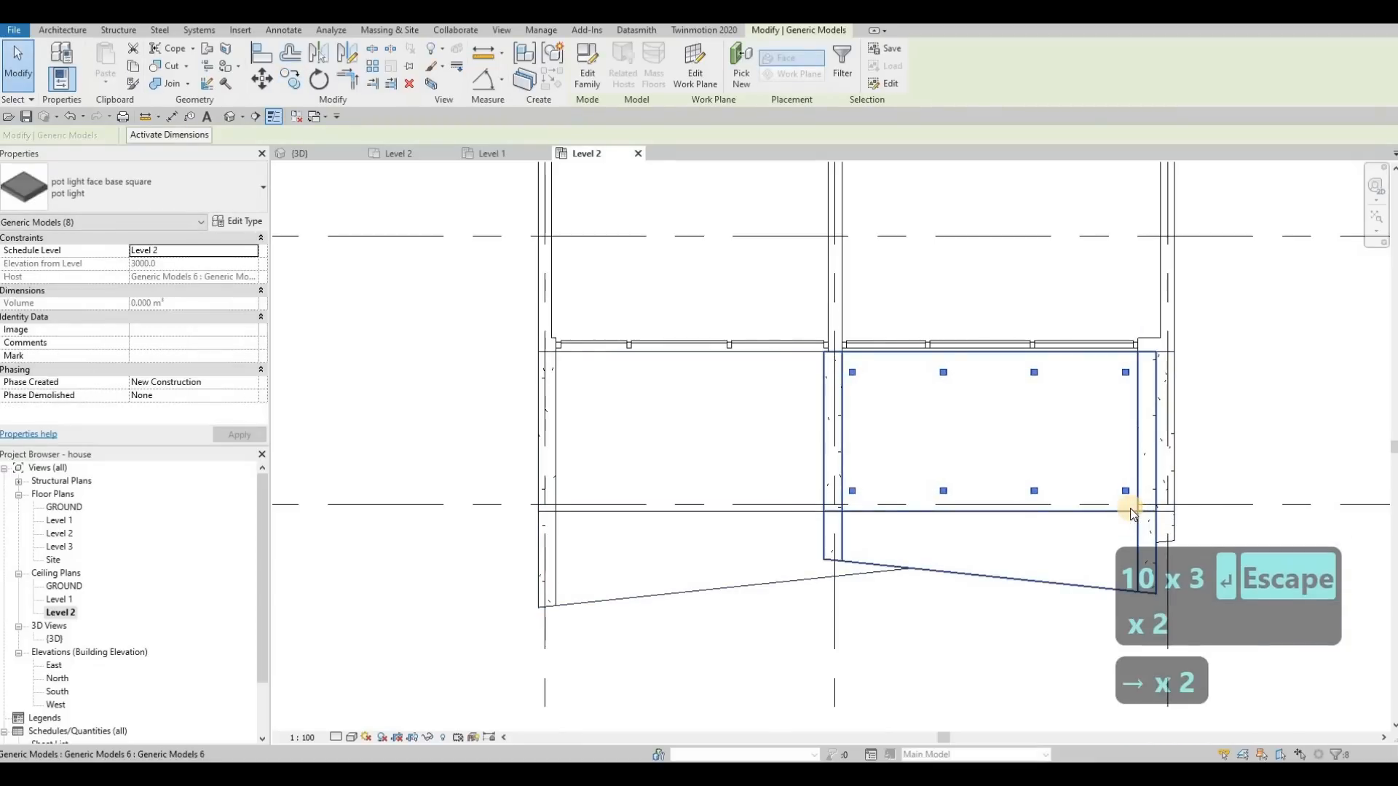
key(Left)
key(Up)
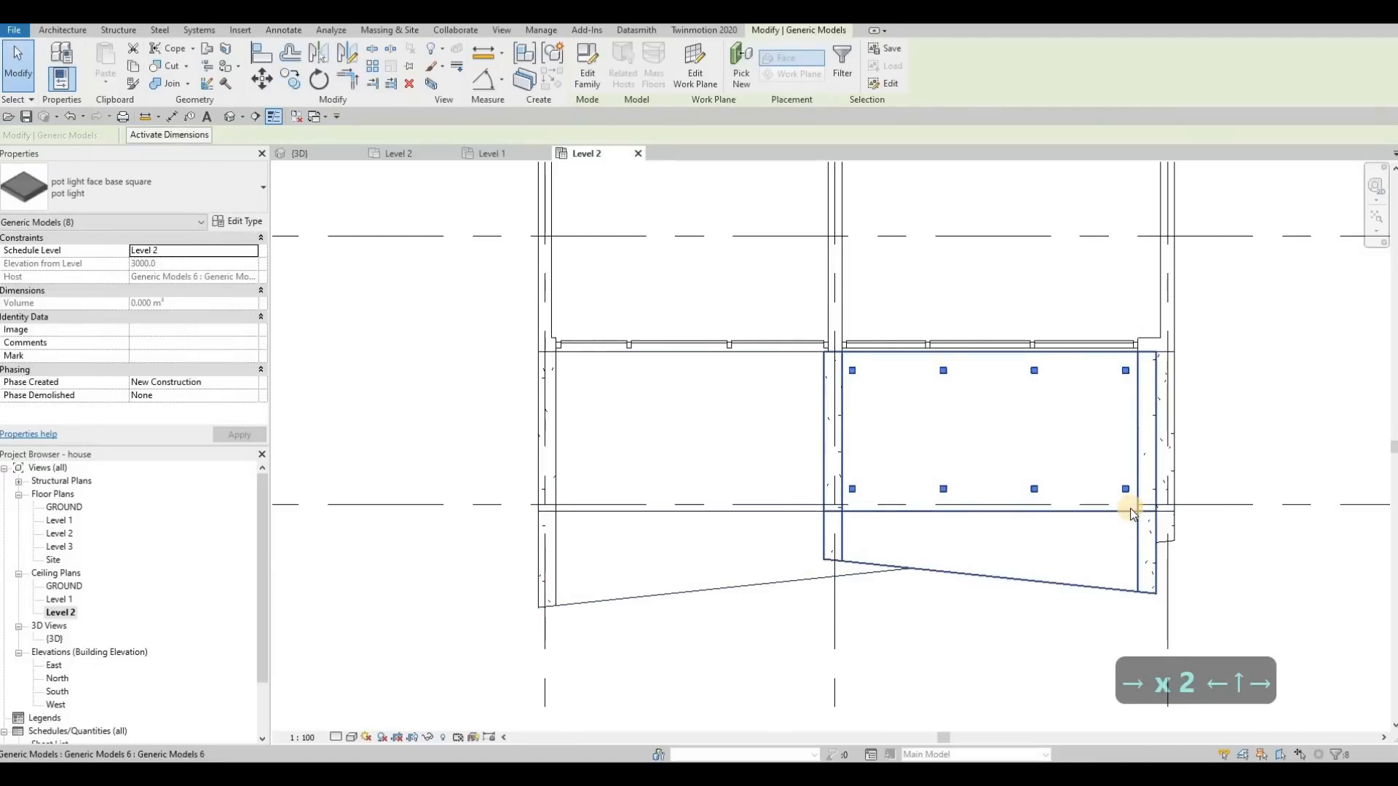
key(Right)
key(Down)
key(Escape)
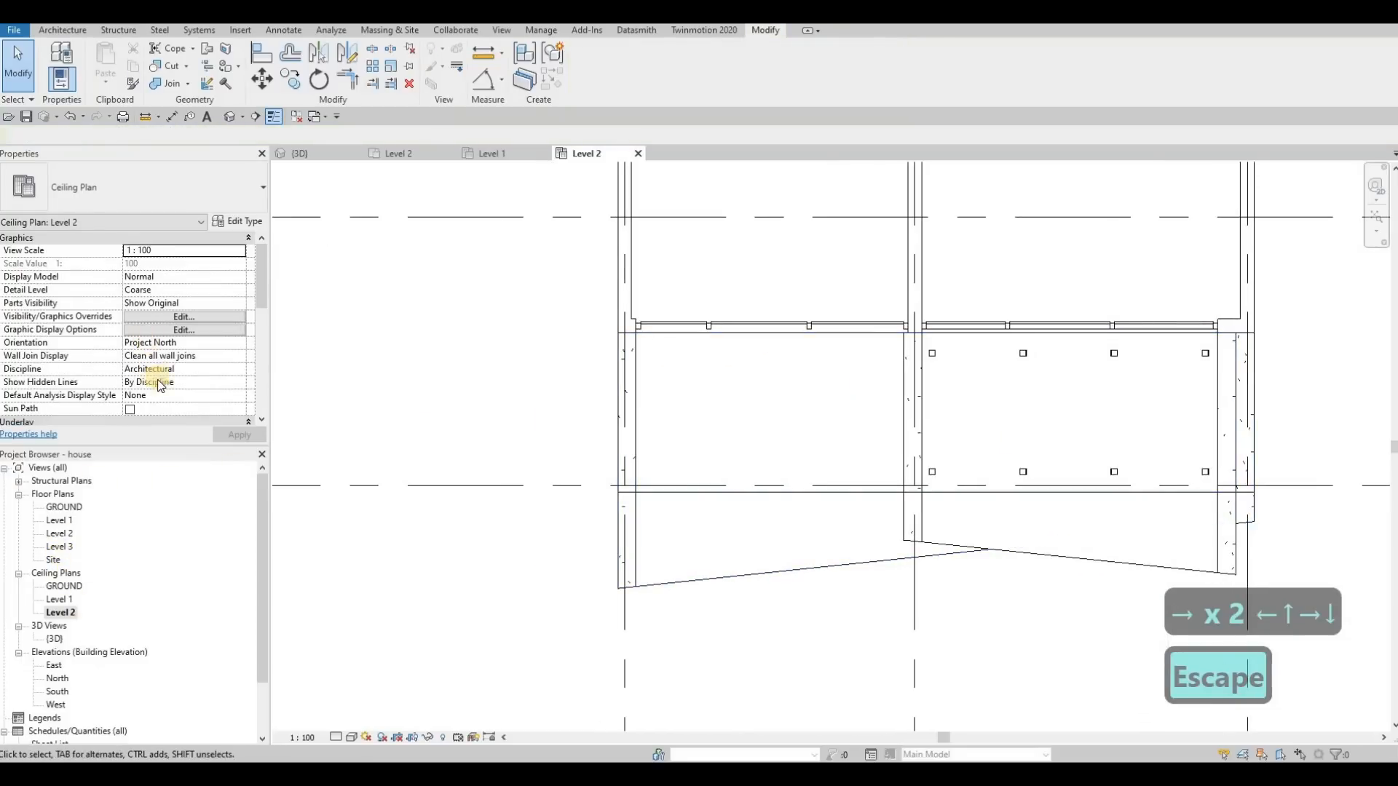
Extend the Level 2 ceiling plan's view range with a top offset of 1000 above Level 3, raising the view depth offset to reach it.
scroll(161, 385, down, 5)
scroll(155, 396, down, 3)
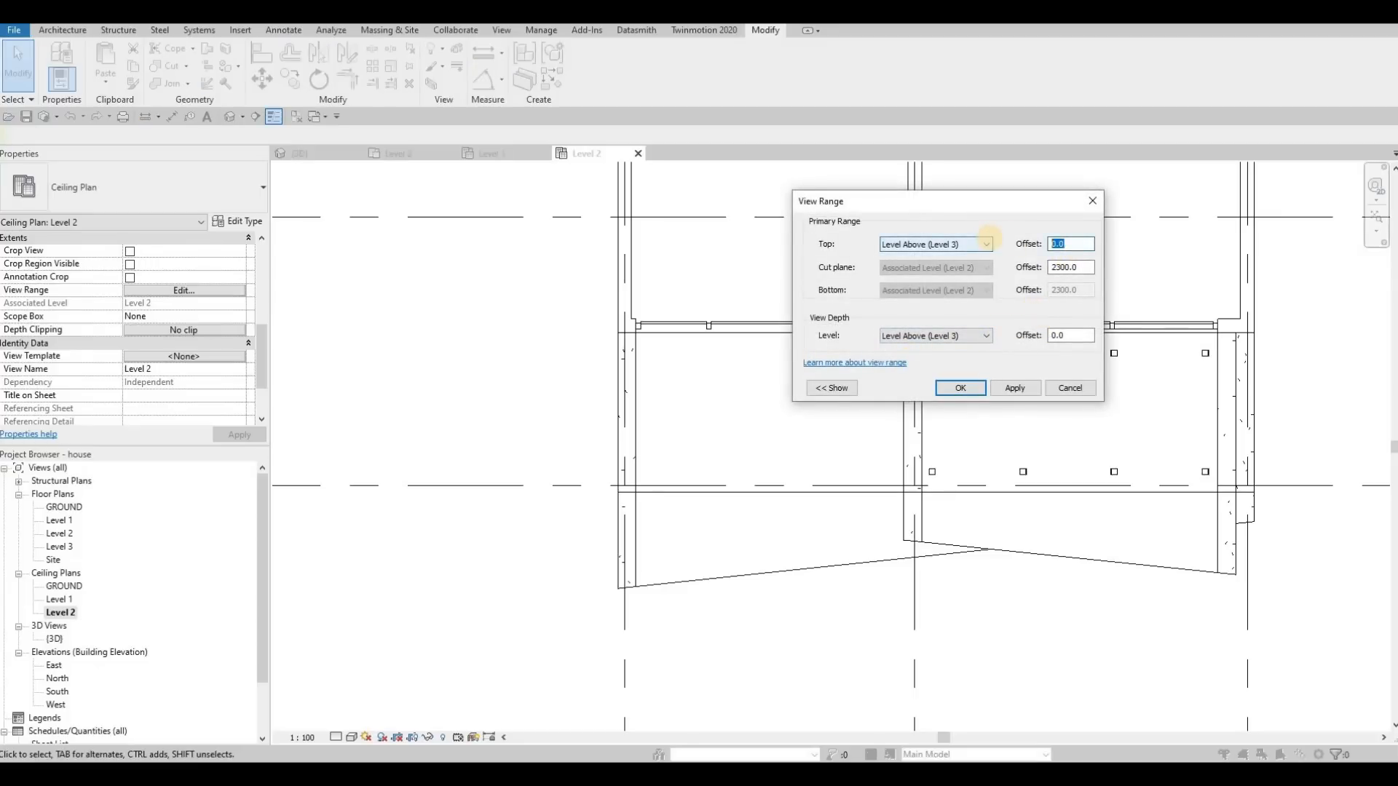
text(-100)
key(BackSpace)
key(BackSpace)
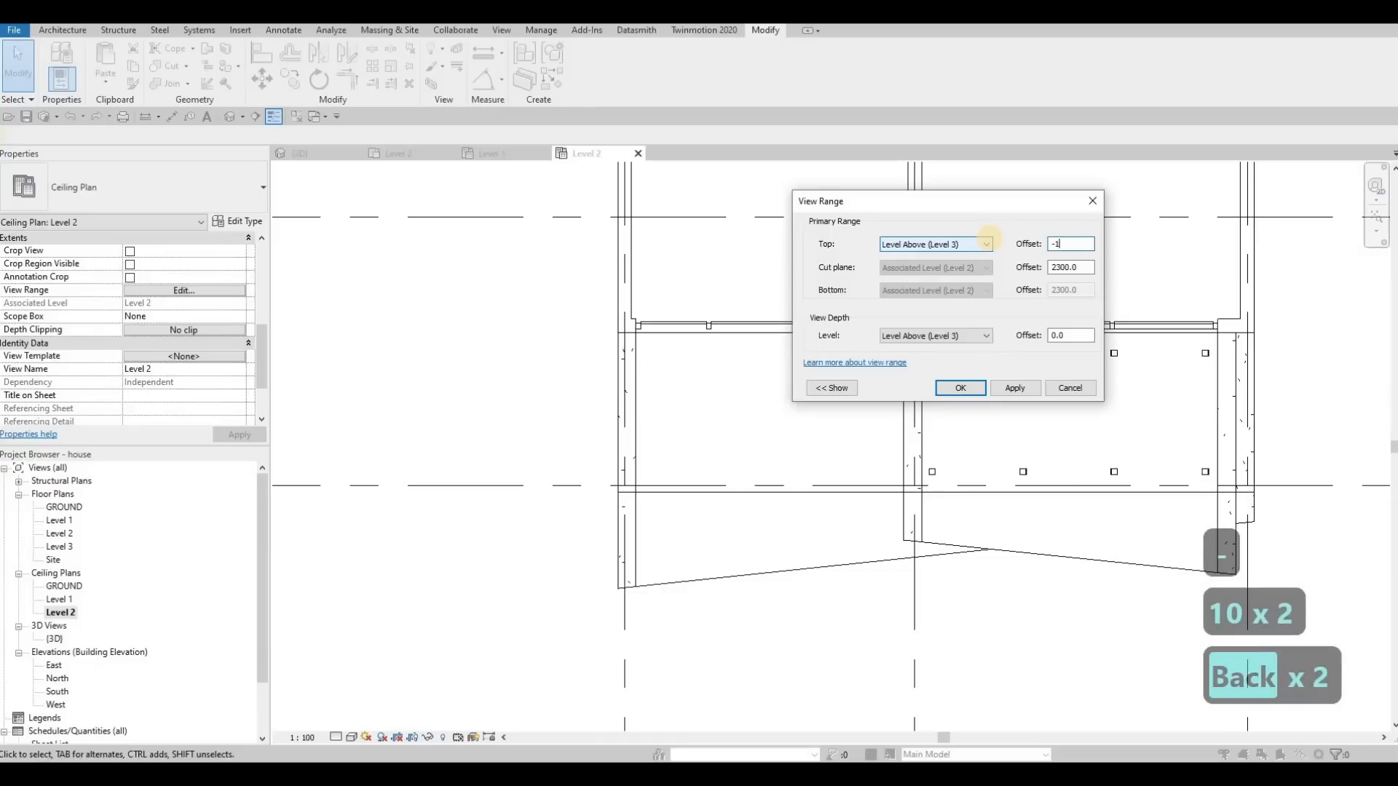
text(1000)
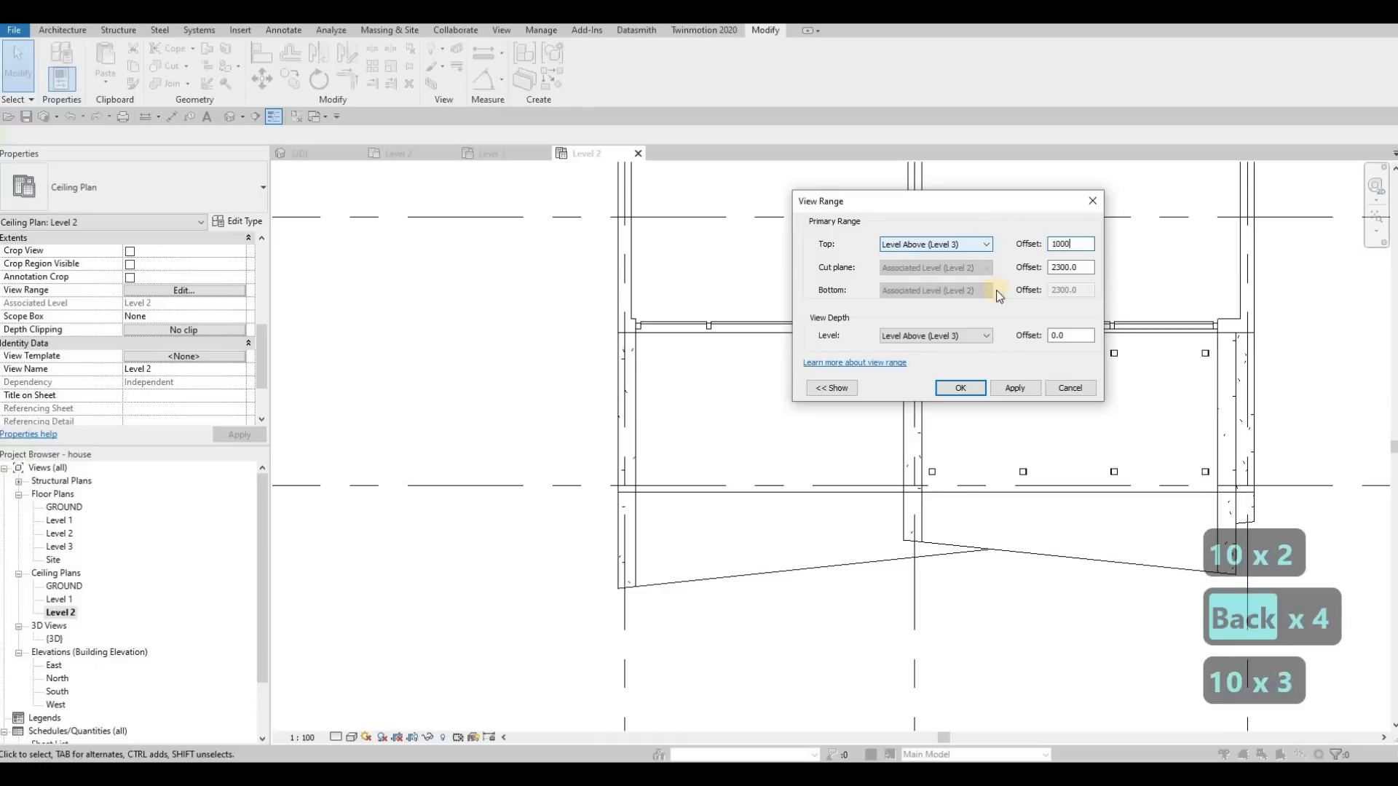
click(1012, 388)
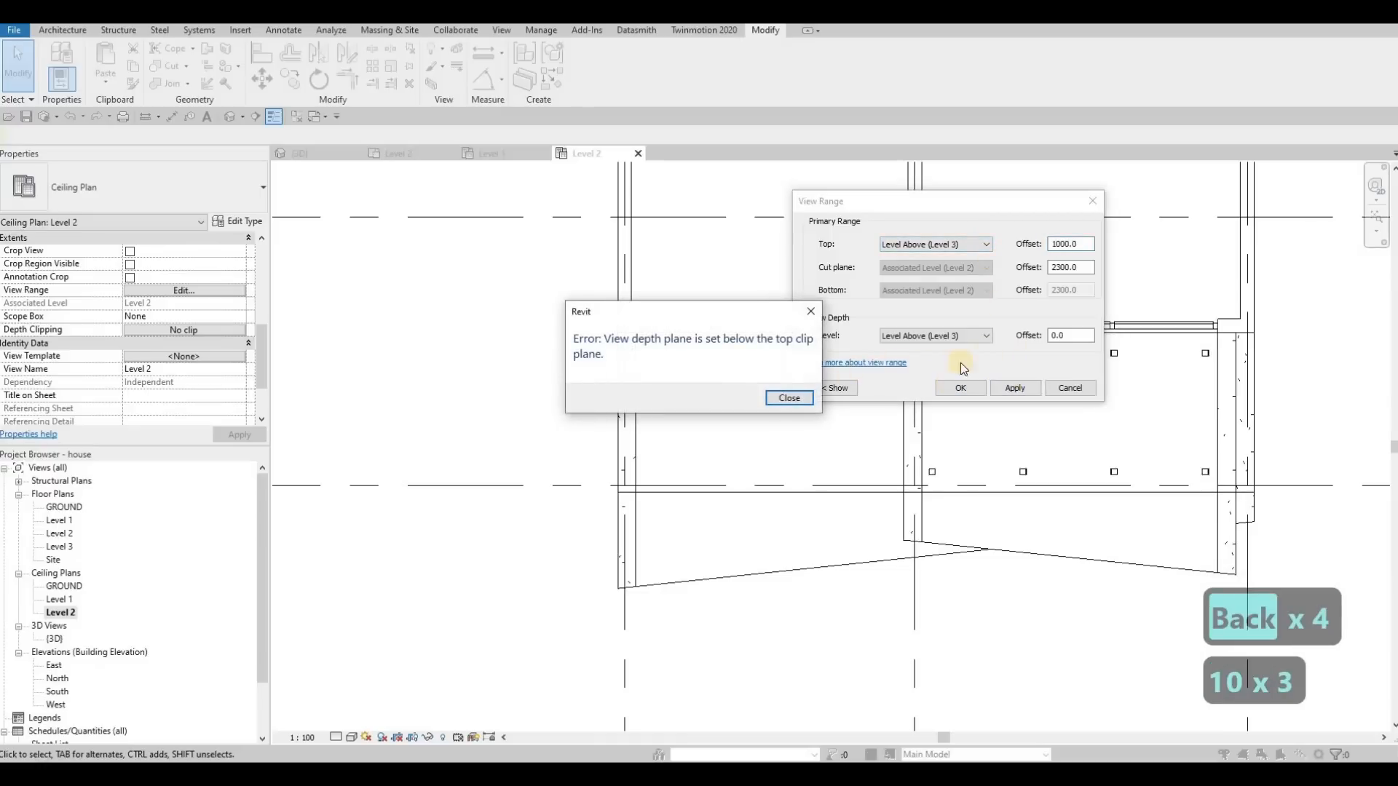
click(806, 398)
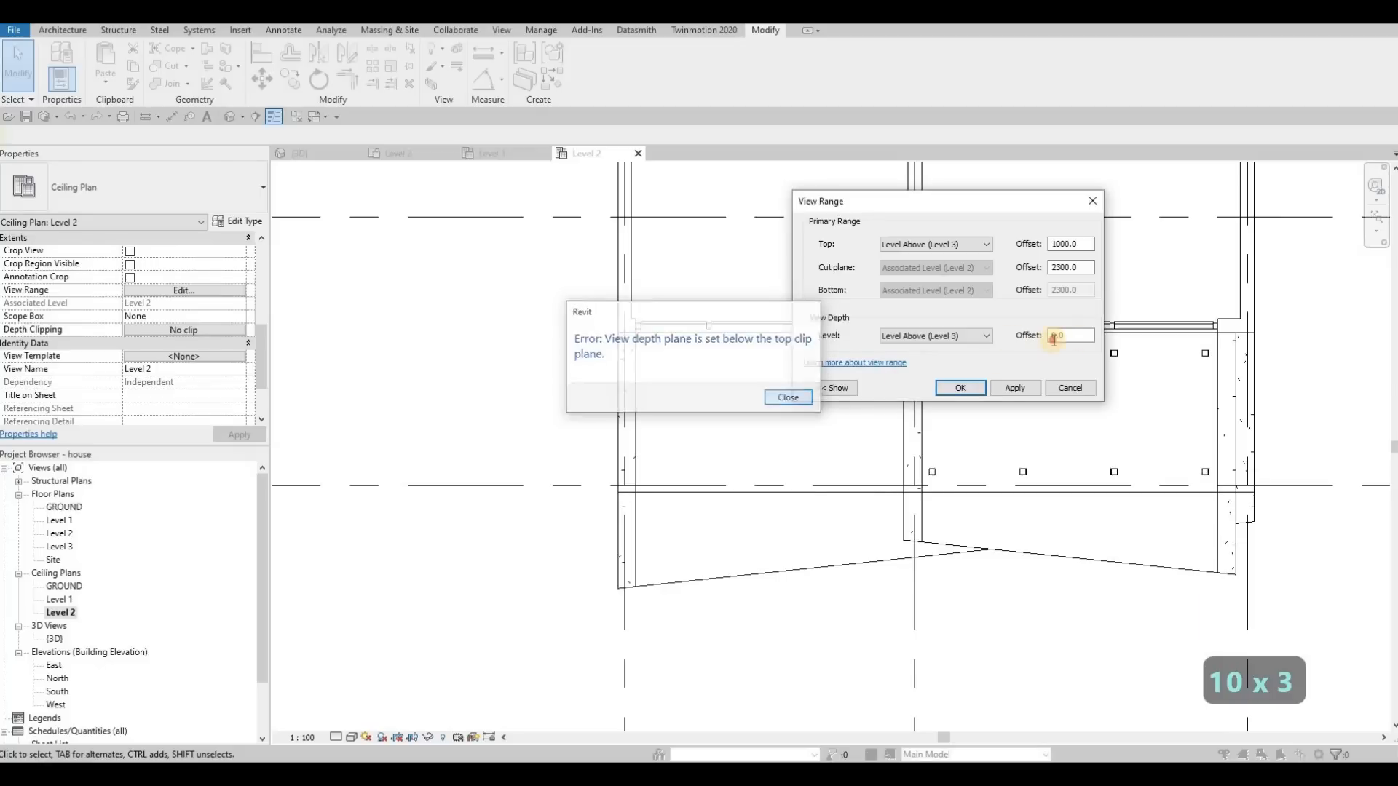
text(100)
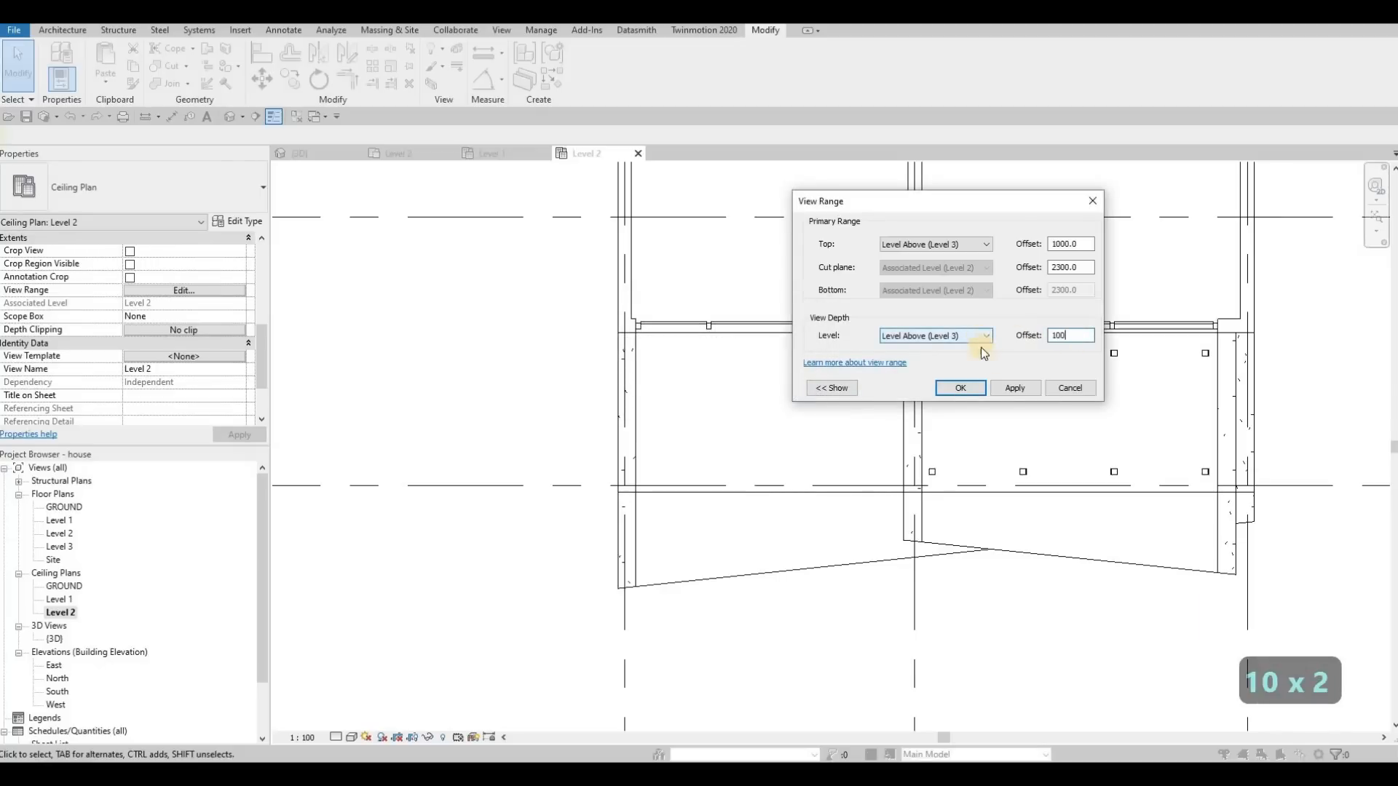
click(961, 388)
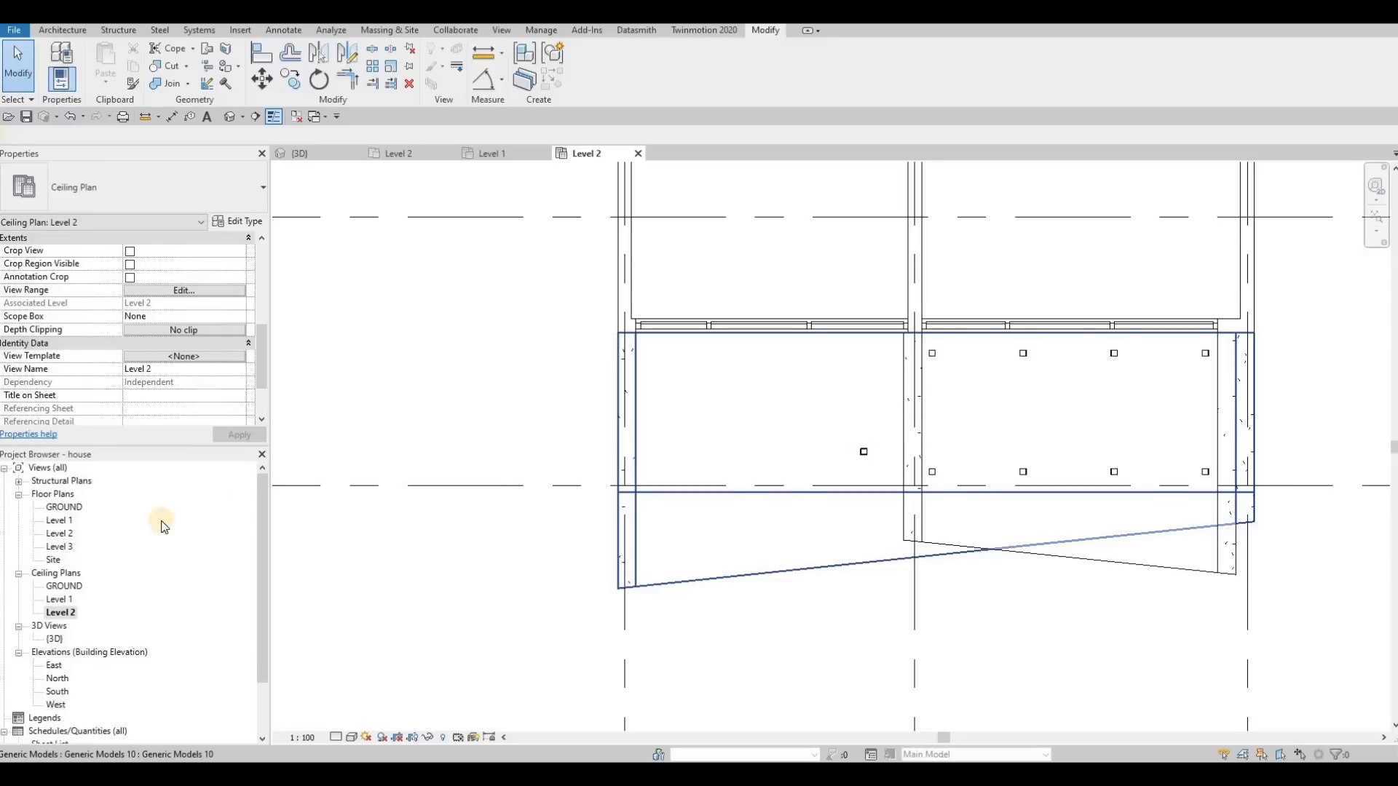
Move the adjoining front ceiling's single pot light near the middle wall, level with the neighbouring front row of lights.
middle_drag(817, 490, 846, 457)
key(Escape)
scroll(923, 402, up, 5)
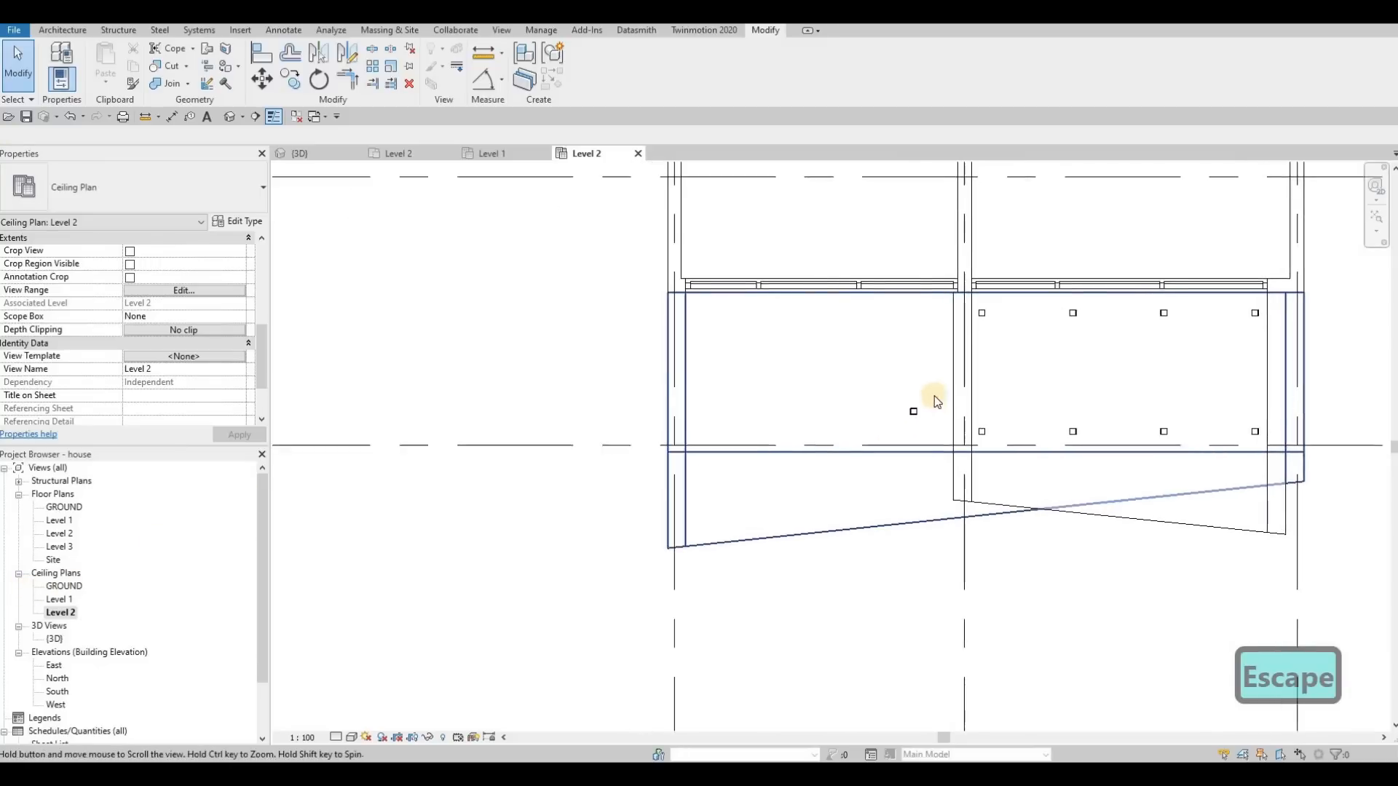
key(Escape)
click(892, 418)
drag(989, 450, 982, 440)
key(Escape)
key(Escape)
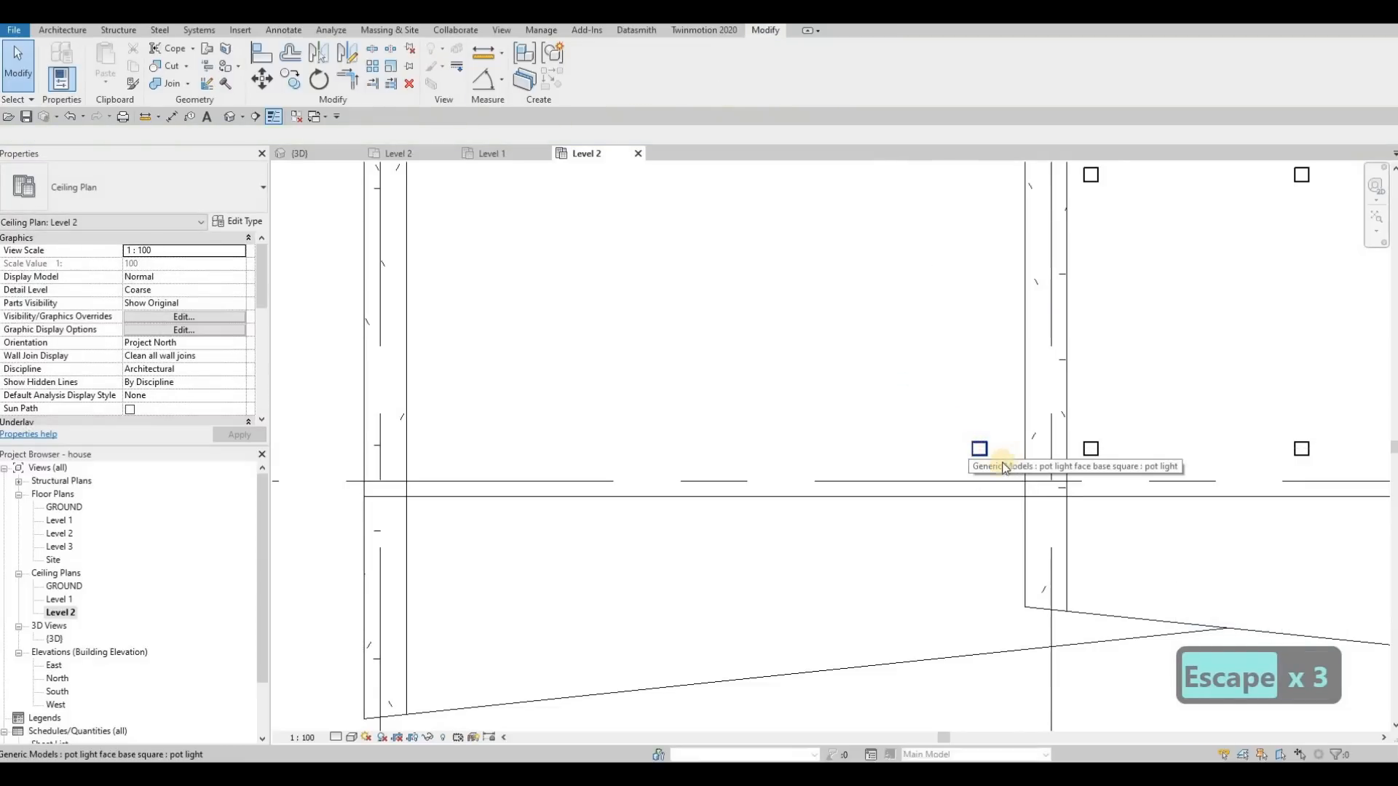
Align the centre of the adjoining ceiling's pot light with the neighbouring front row of lights.
scroll(1005, 500, down, 1)
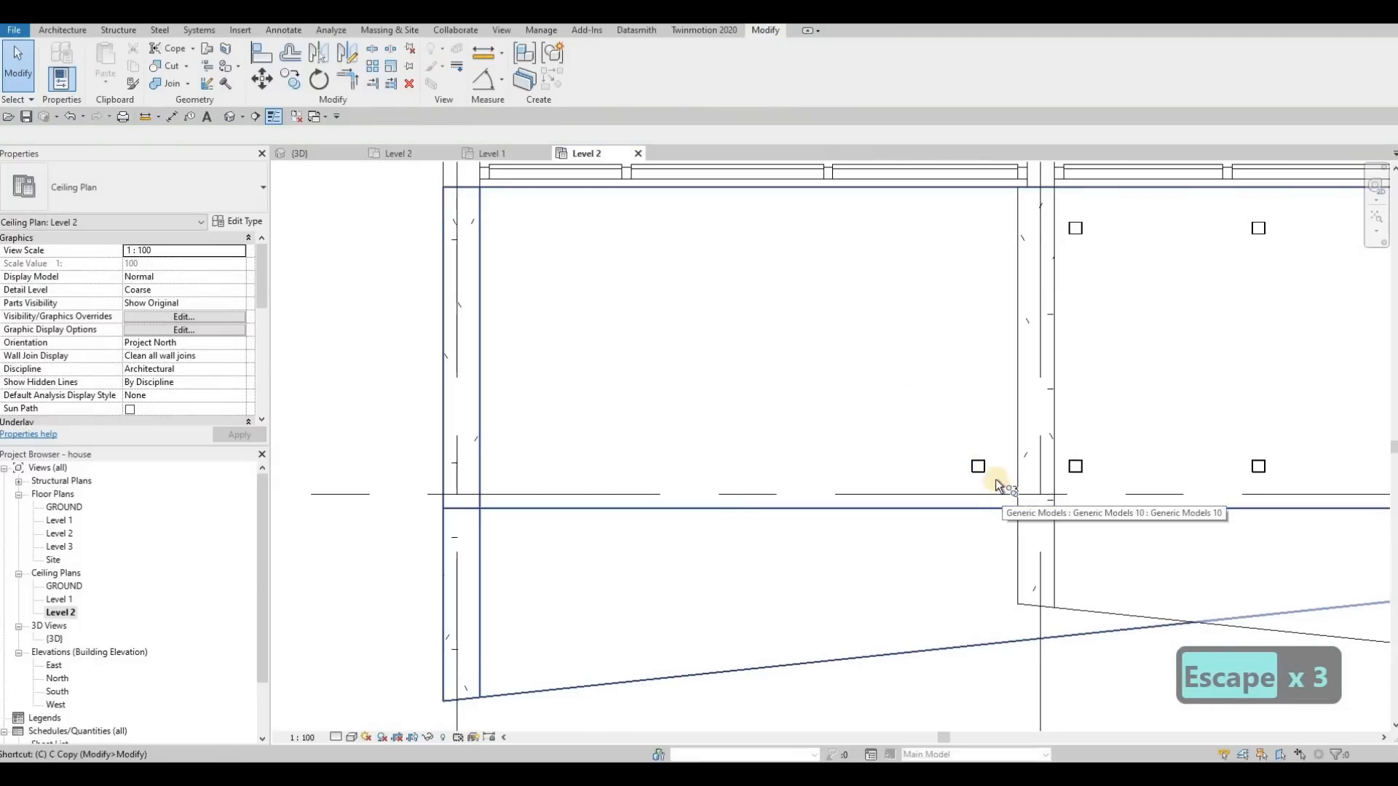
key(c)
key(o)
key(Escape)
key(Escape)
key(a)
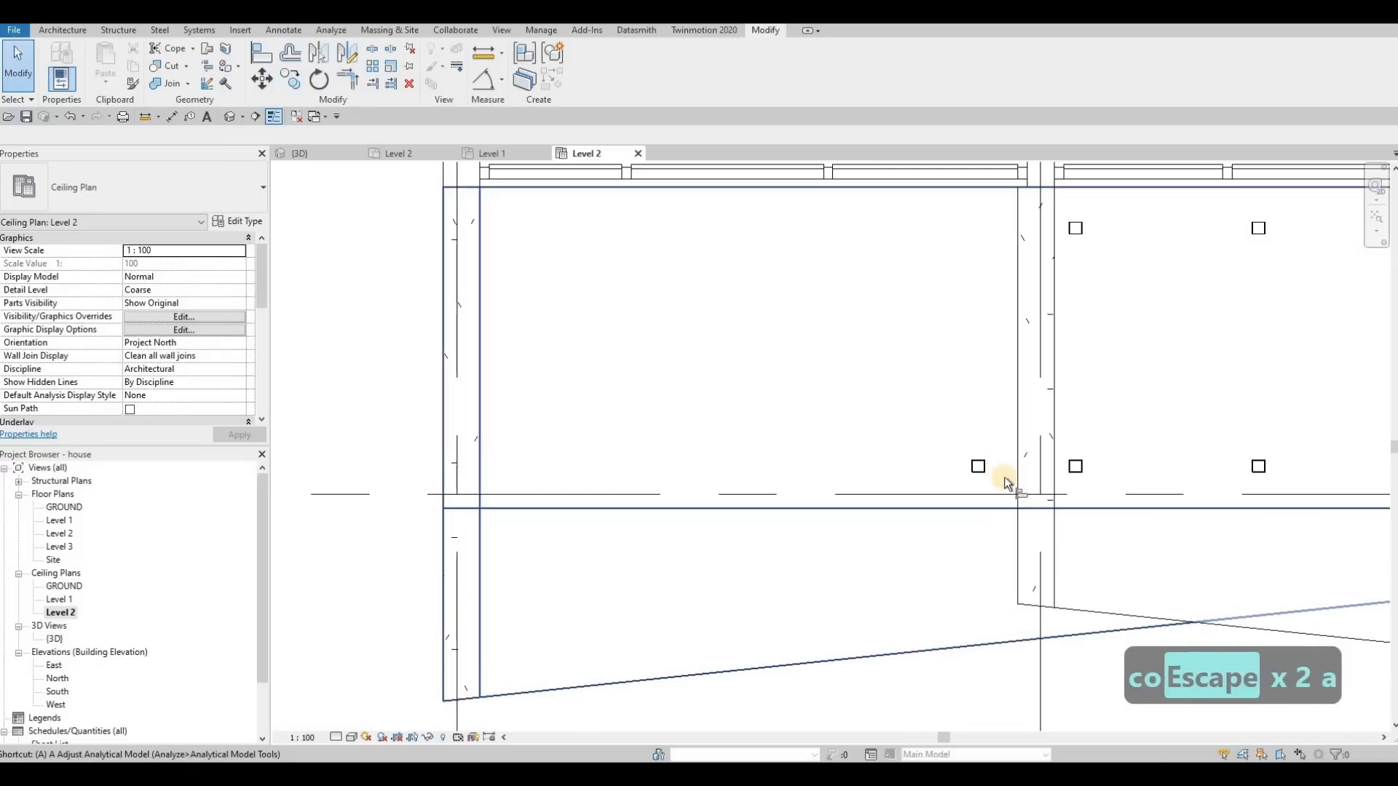
key(l)
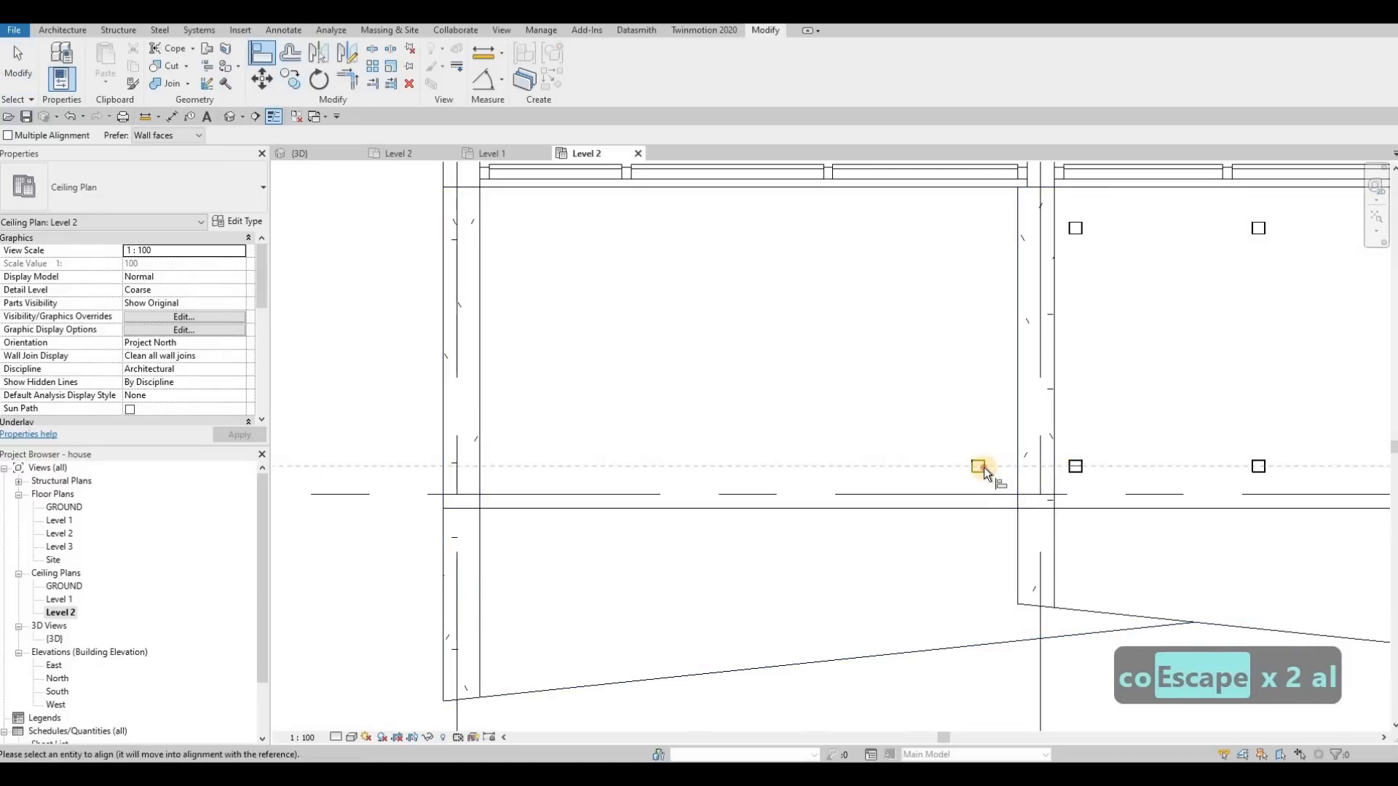
key(Escape)
key(Escape)
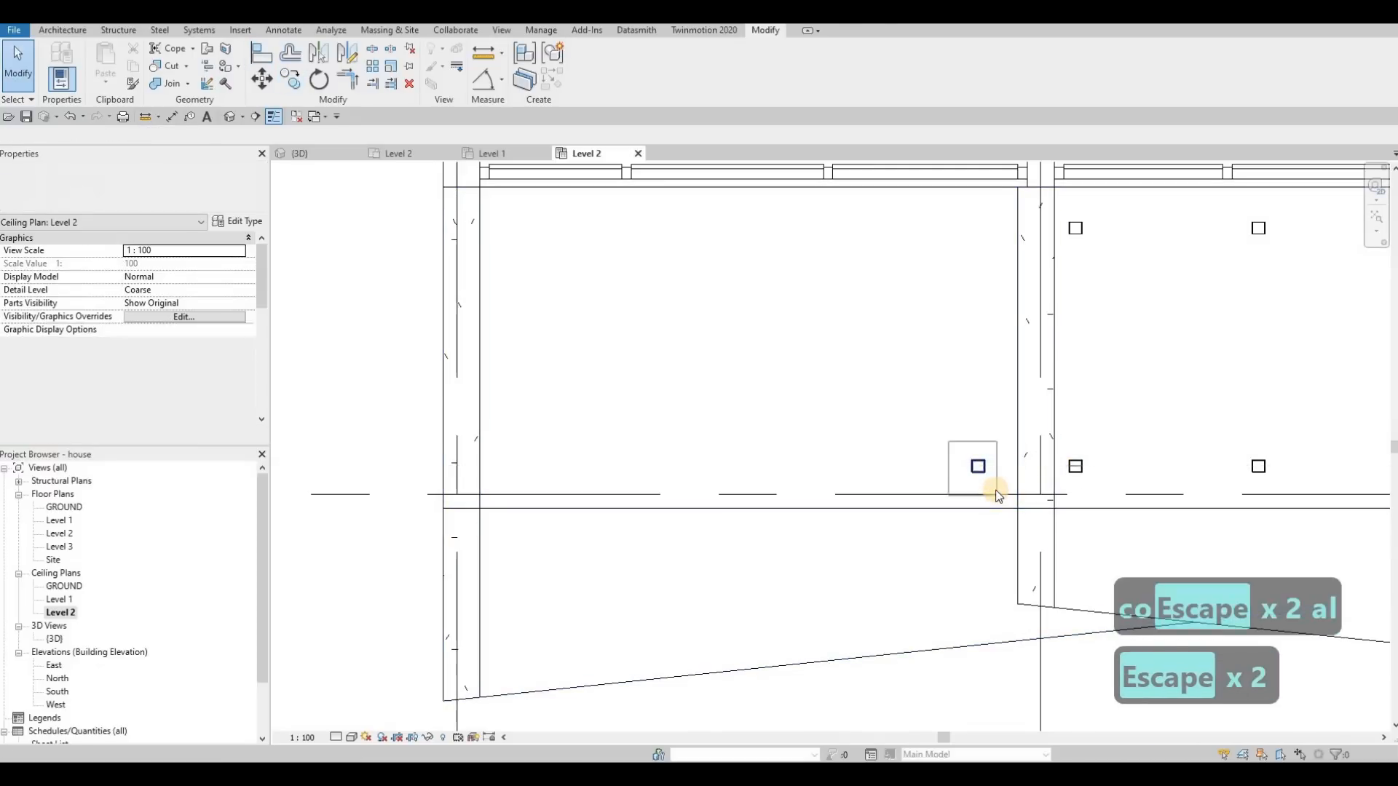
Copy the adjoining front ceiling's pot light vertically to near the level of the neighbouring back row of lights.
click(988, 486)
key(c)
key(o)
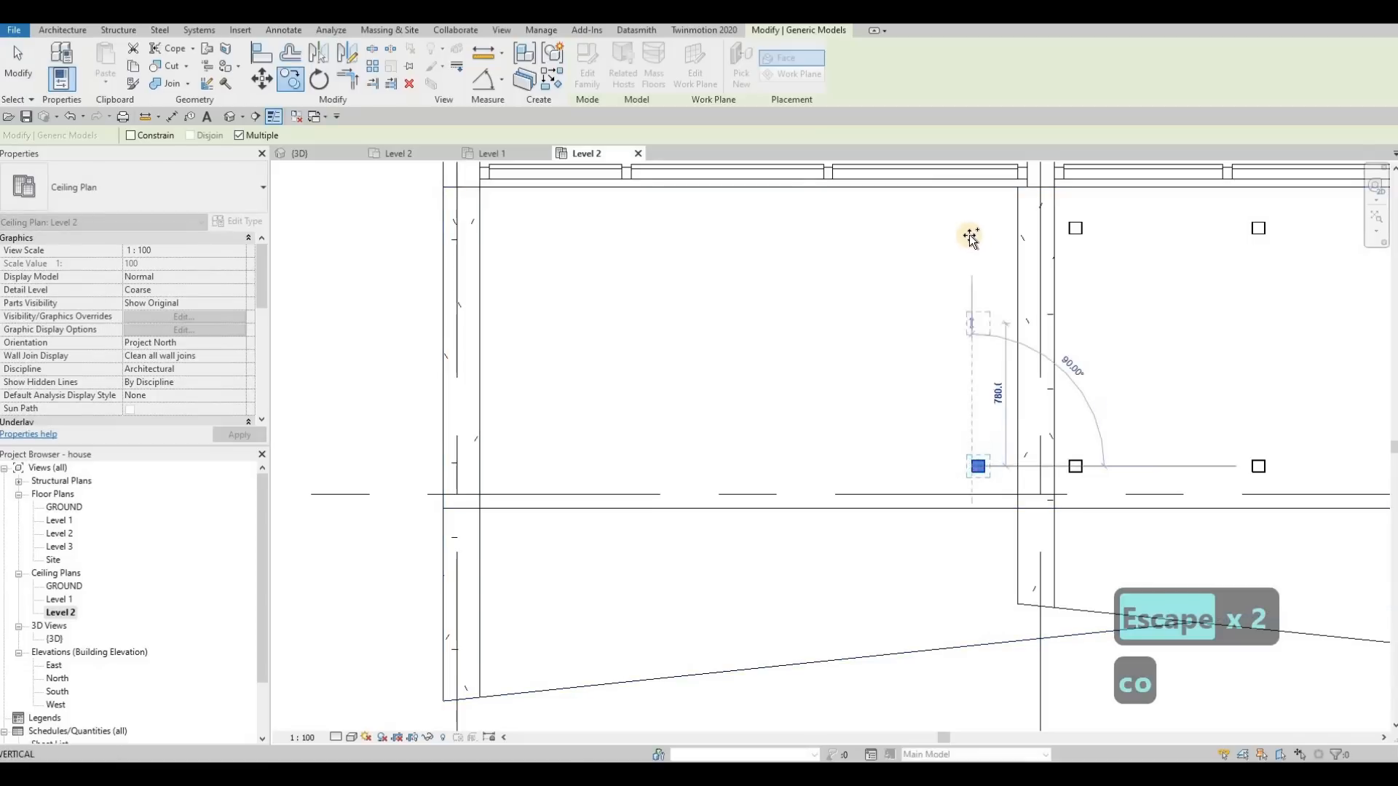
click(971, 234)
key(Escape)
key(Escape)
Align the centre of the copied pot light with the neighbouring ceiling's back row of lights.
key(a)
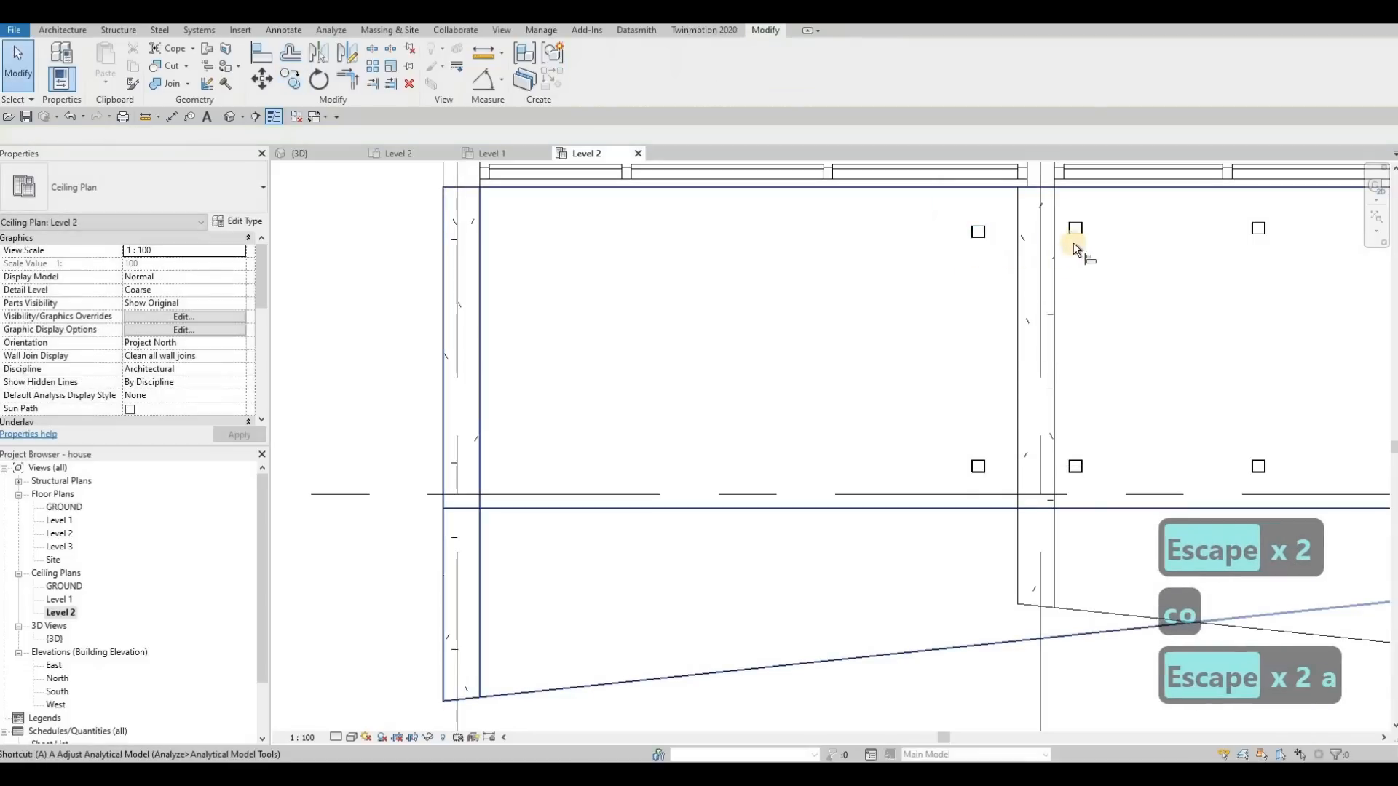
key(l)
click(976, 235)
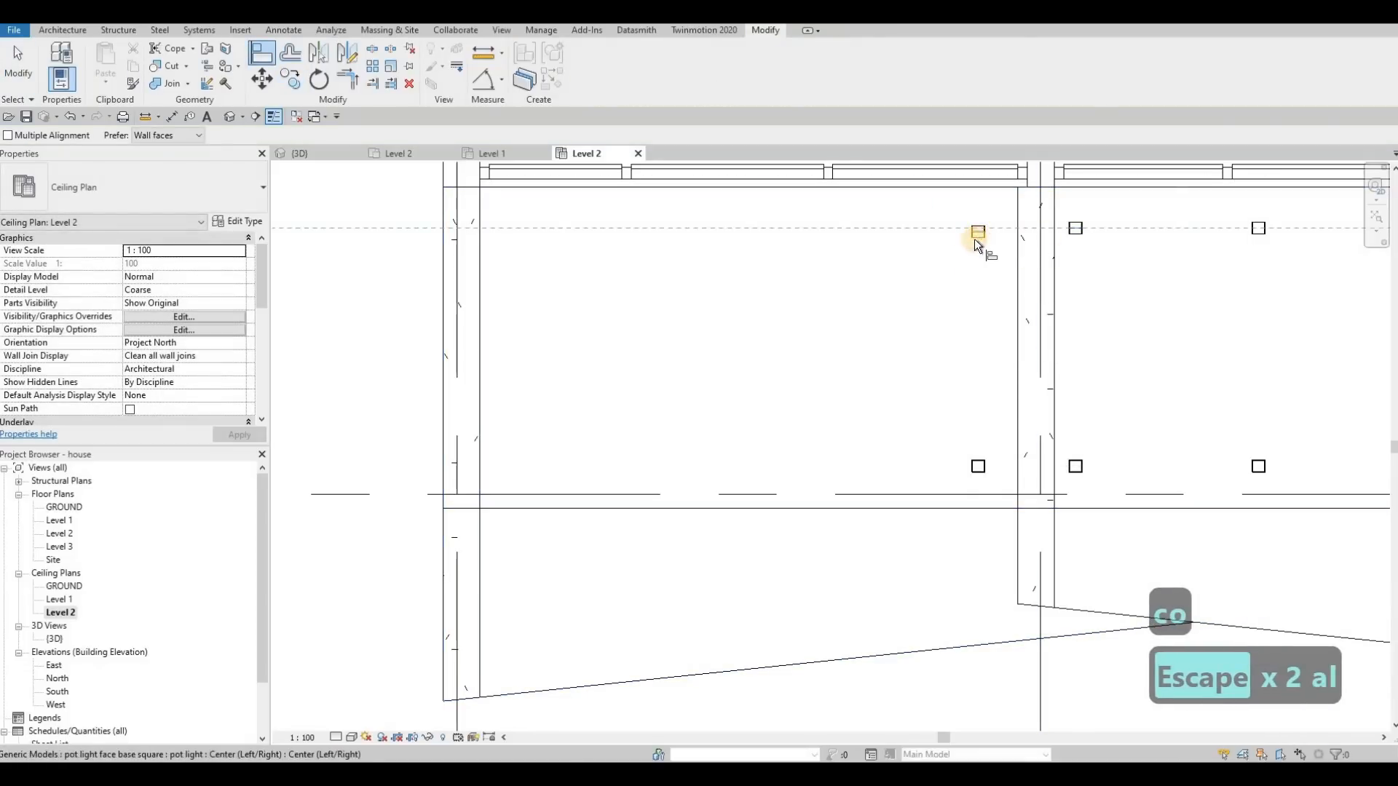
key(Escape)
key(Escape)
key(Escape)
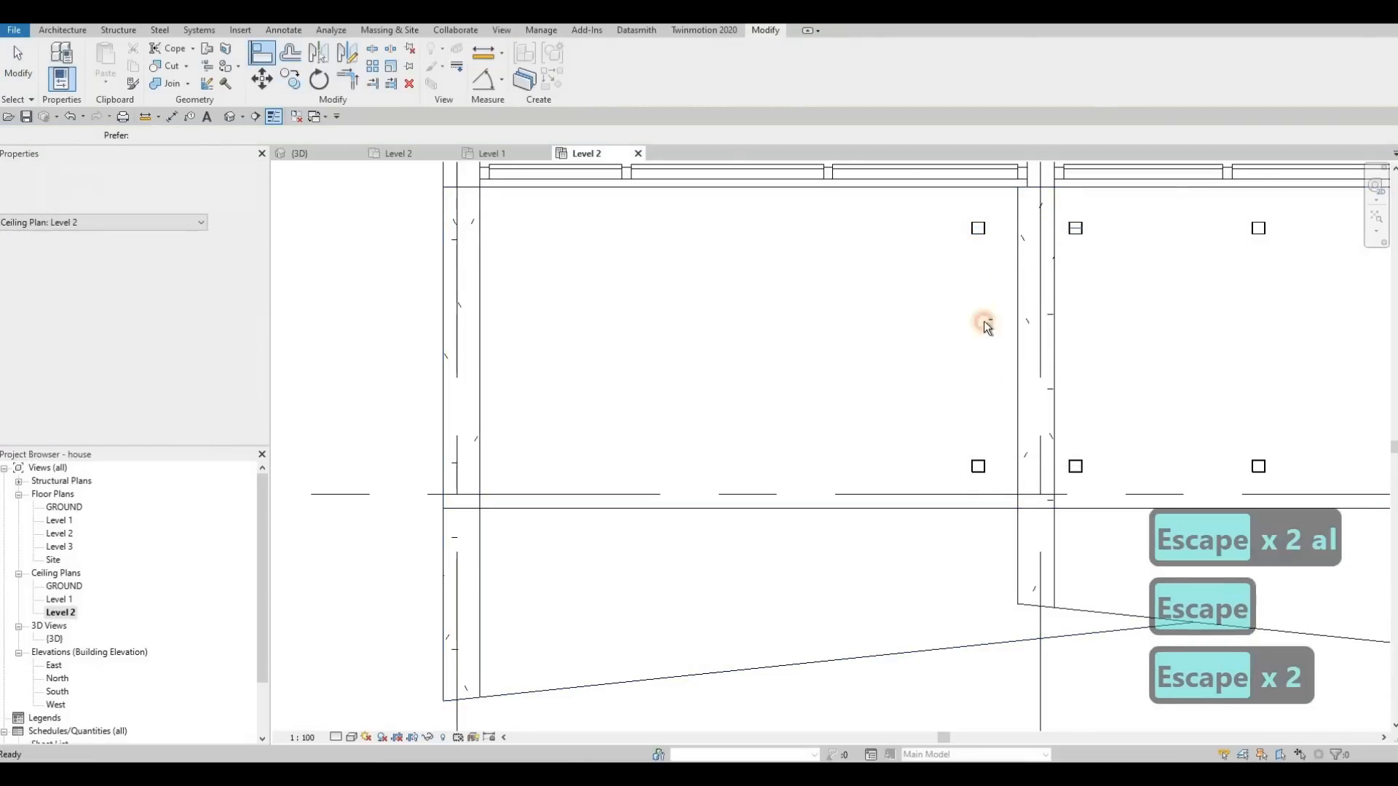
Copy the pair of pot lights twice horizontally away from the middle wall at 1000 spacing.
click(996, 513)
key(c)
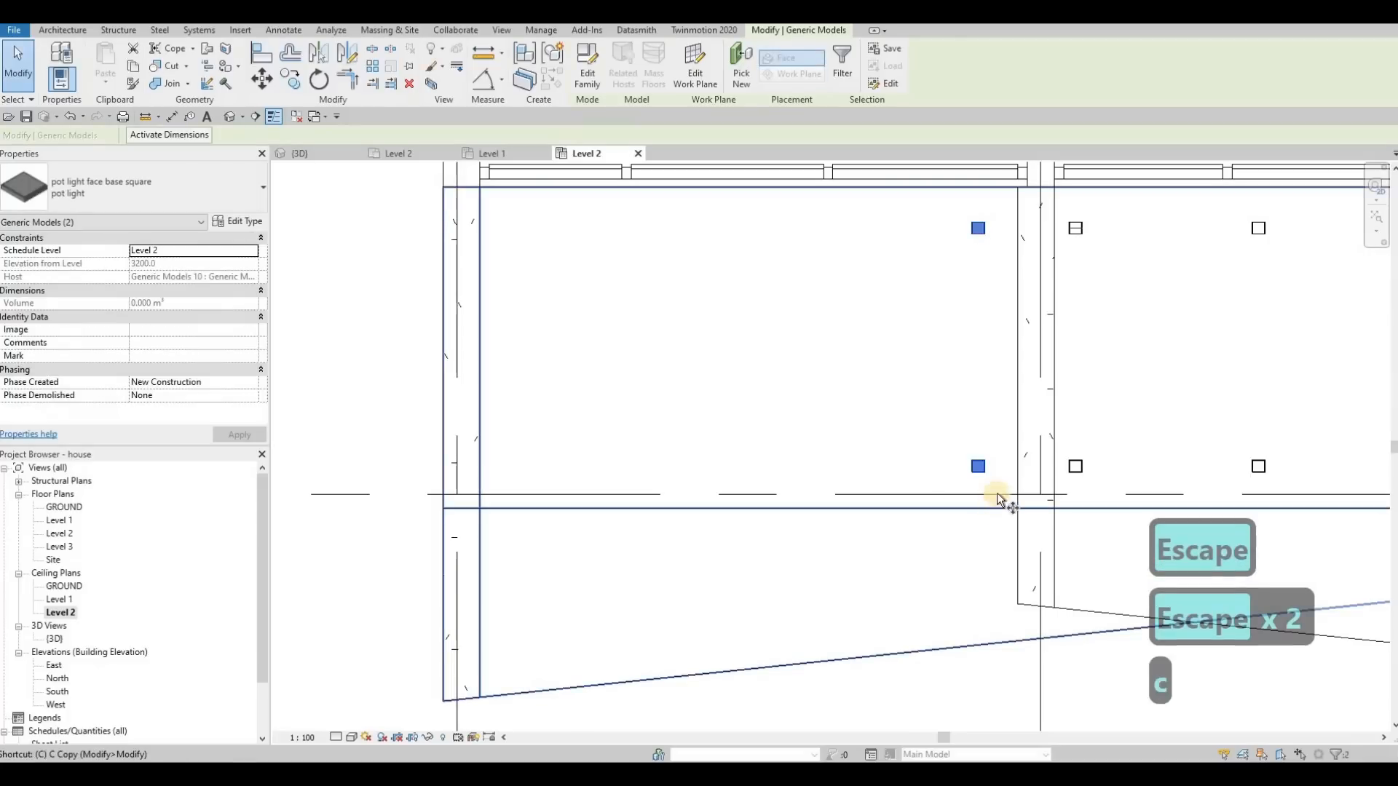
key(o)
click(980, 470)
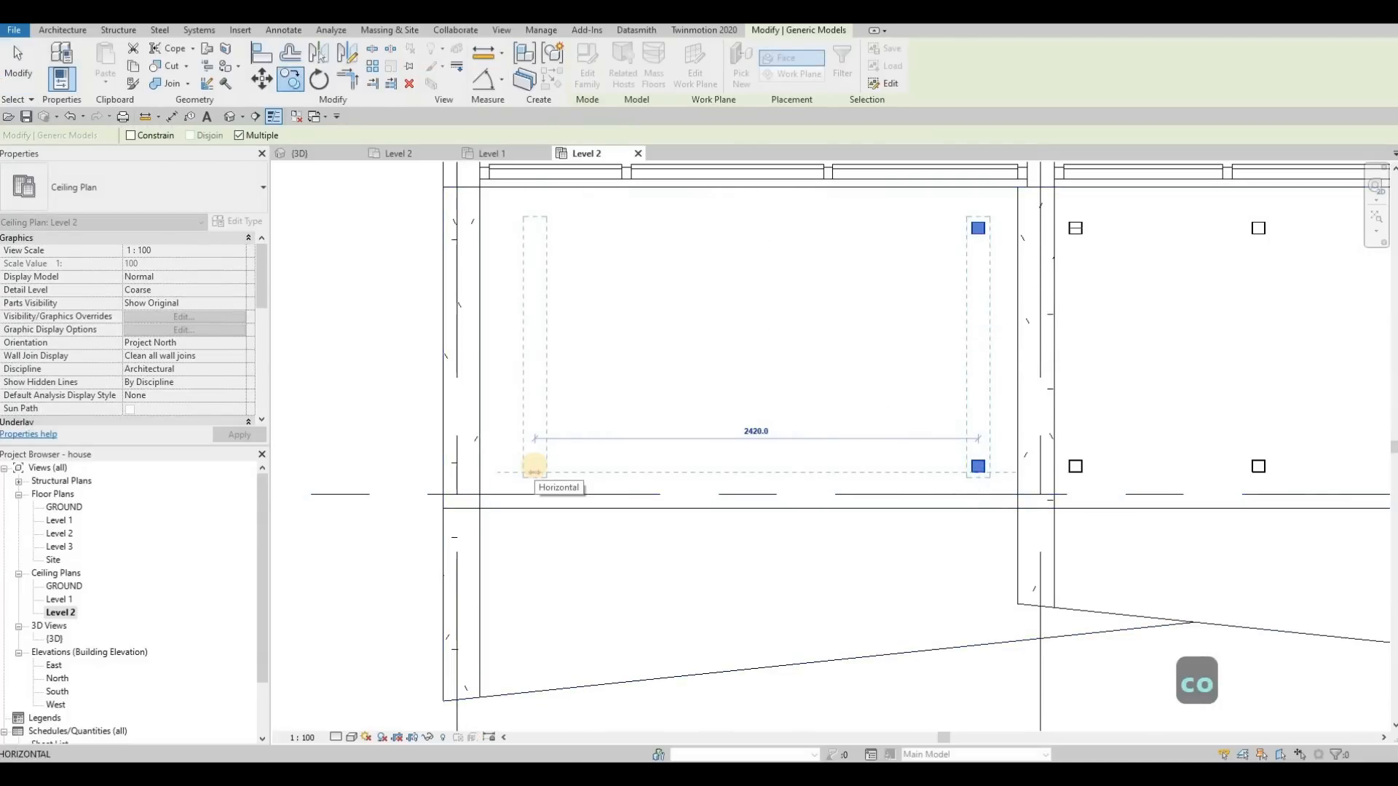
text(1000)
key(Return)
text(10)
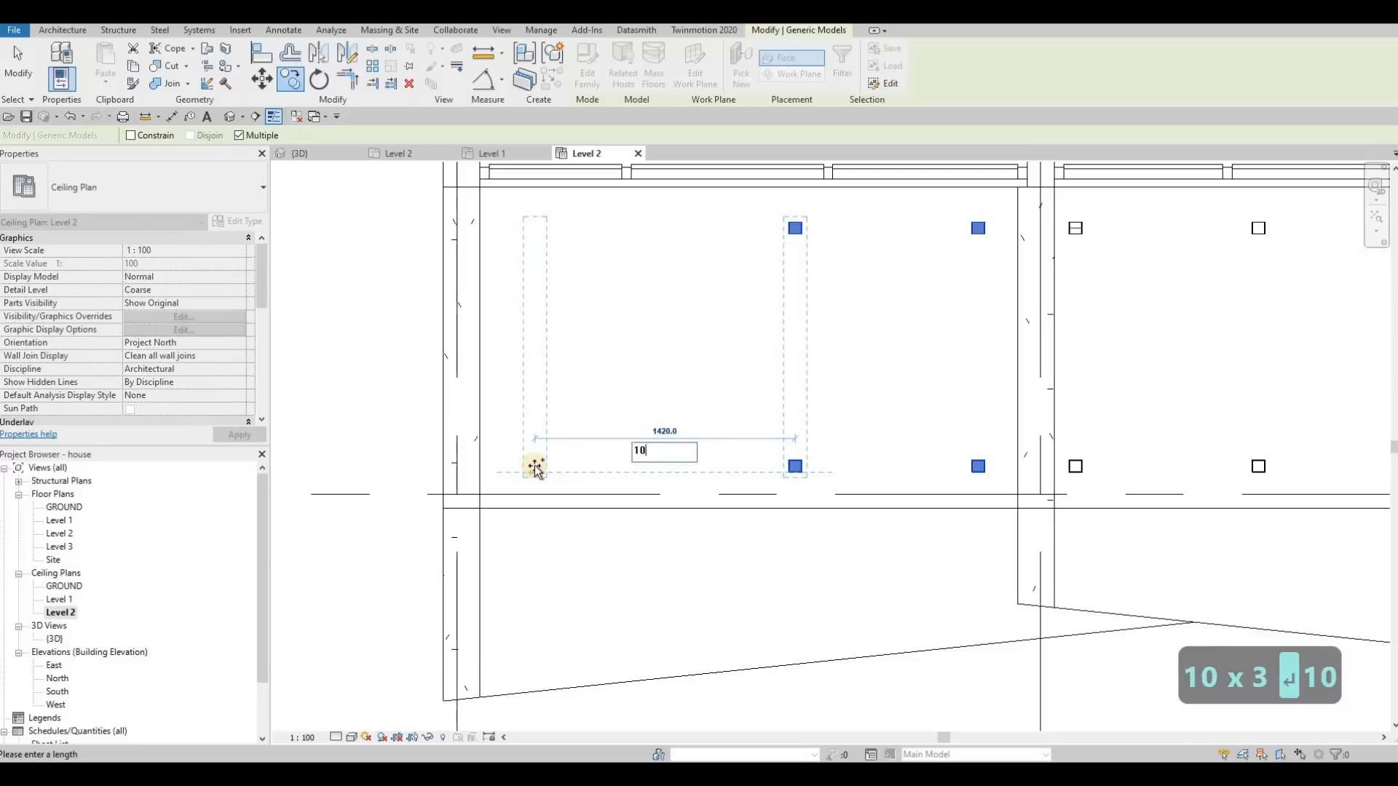
text(00)
key(Return)
text(1)
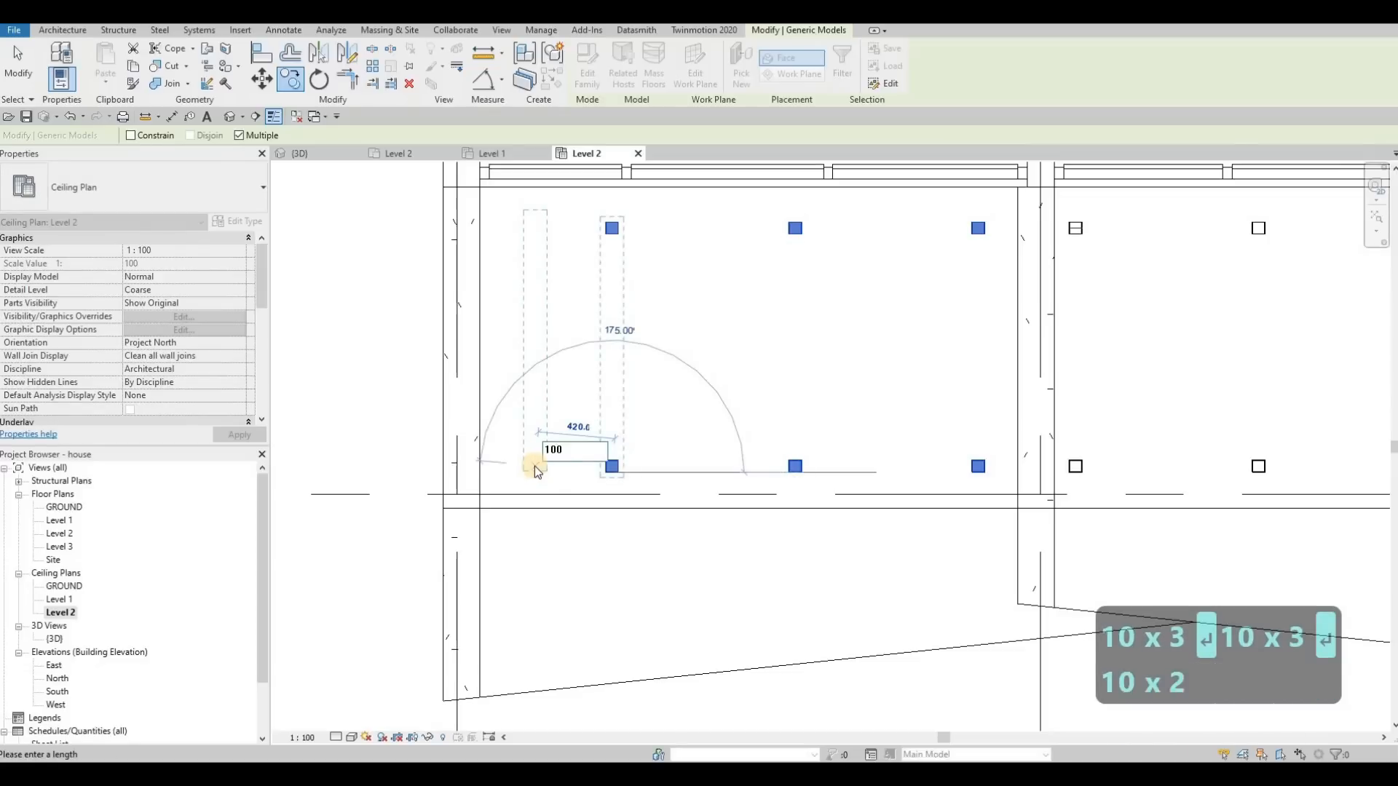
key(Escape)
Try to copy the outermost pair of pot lights another 1000 toward the outer side wall.
drag(579, 212, 628, 470)
key(c)
key(o)
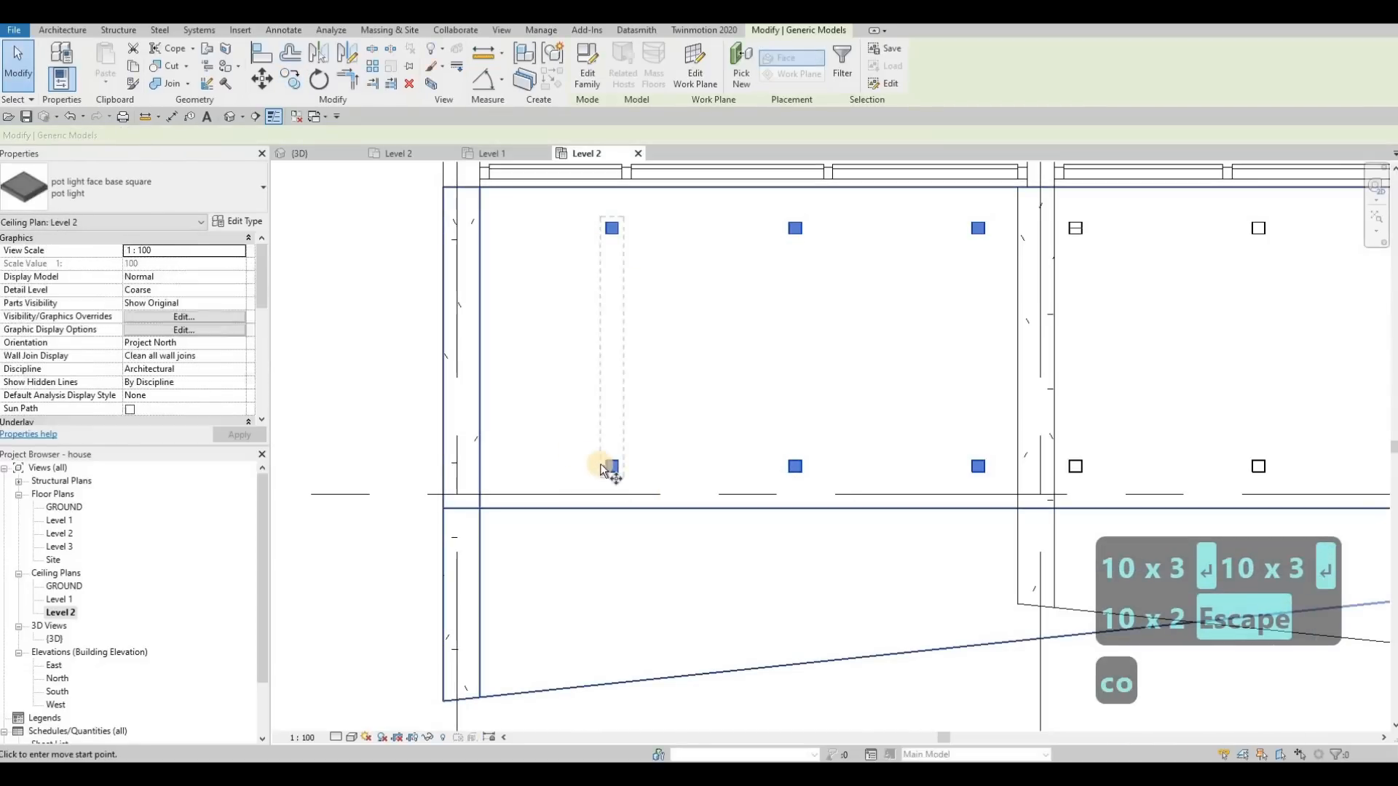
click(602, 468)
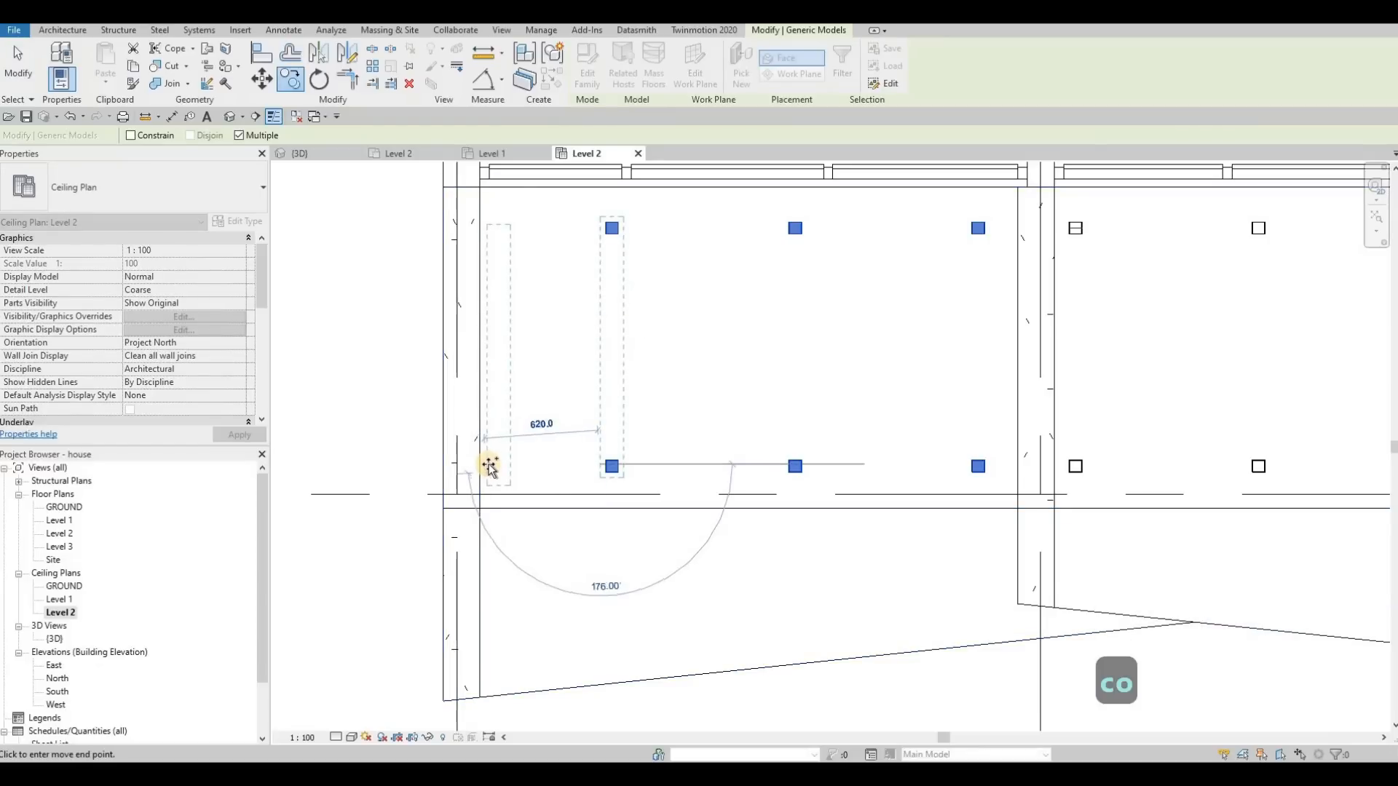
text(1000)
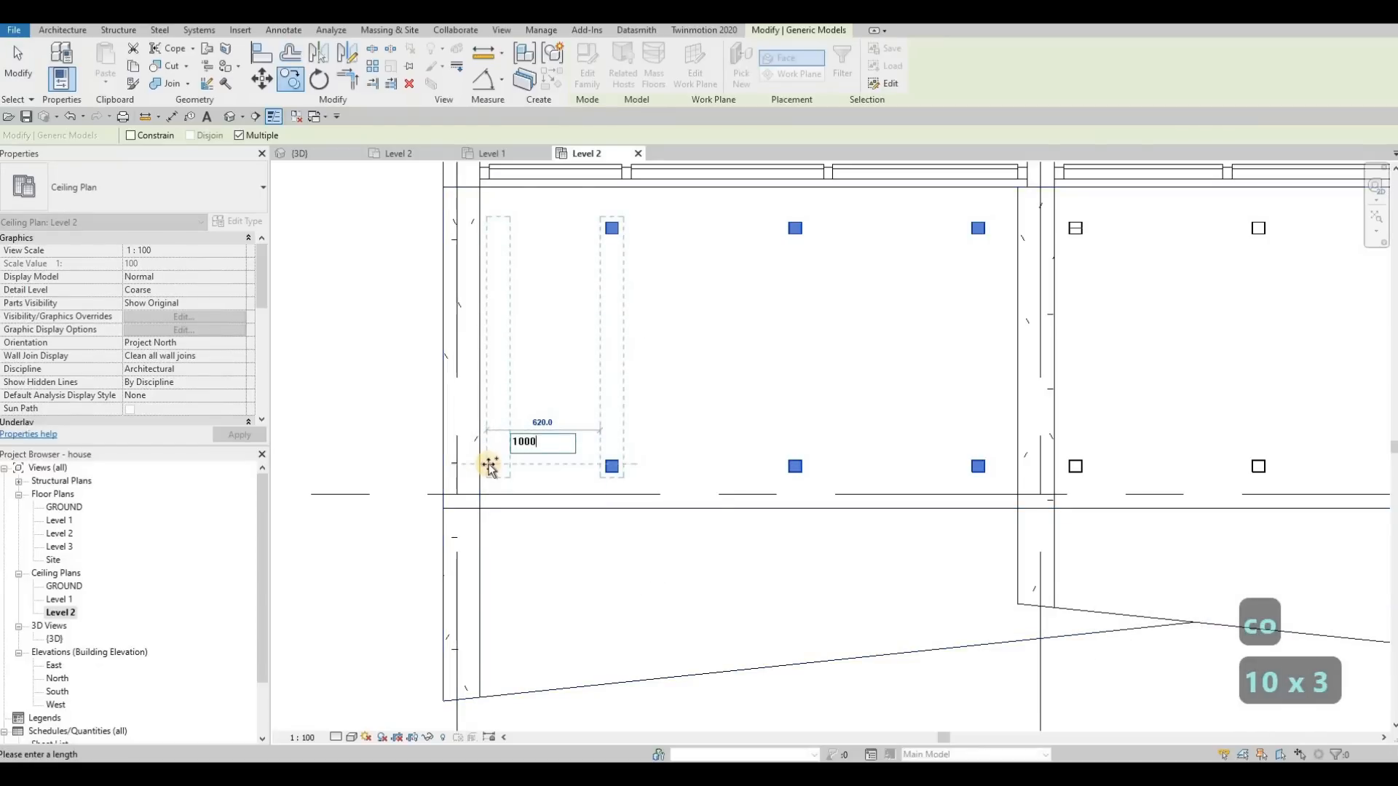
key(Return)
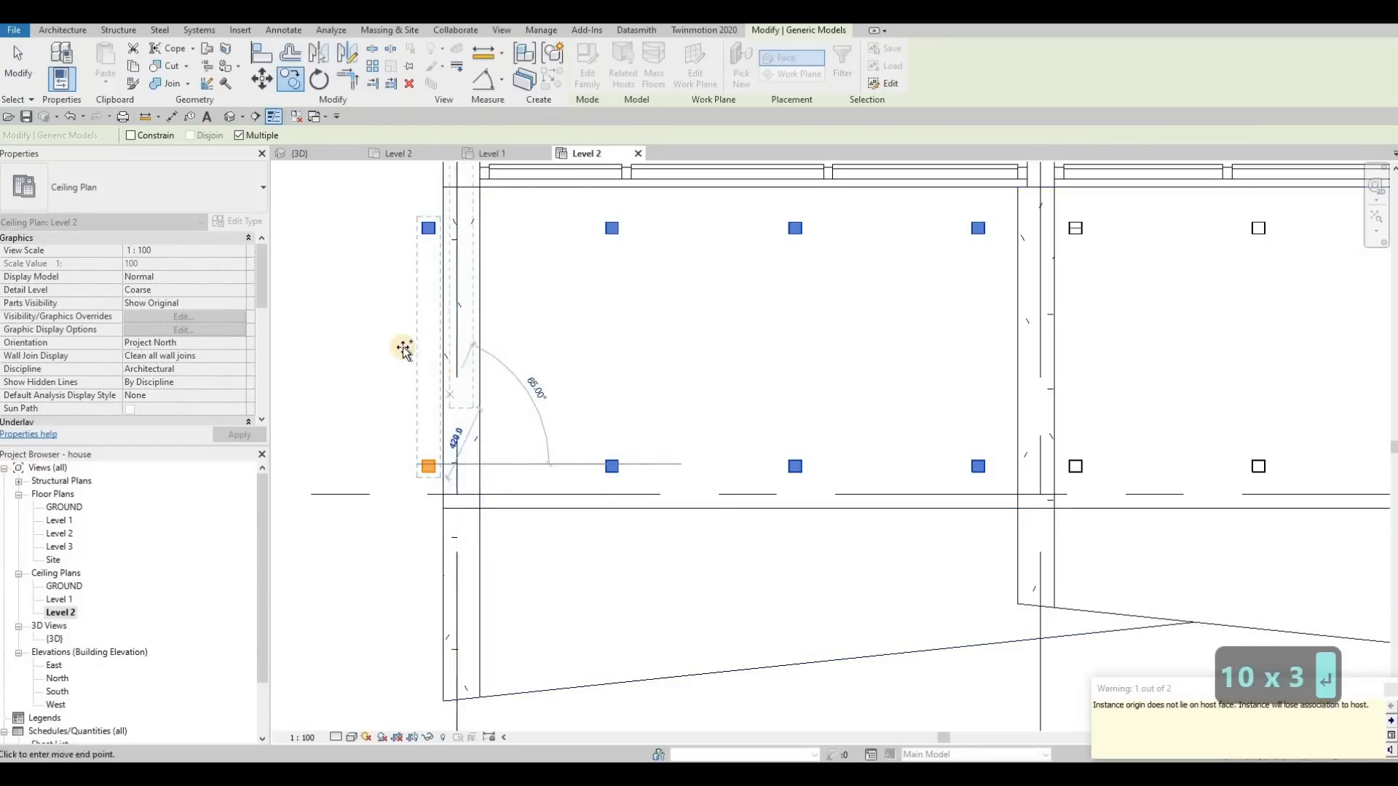
key(Escape)
Nudge all eight pot lights of this ceiling together horizontally, ending farther from the middle wall.
drag(390, 217, 987, 485)
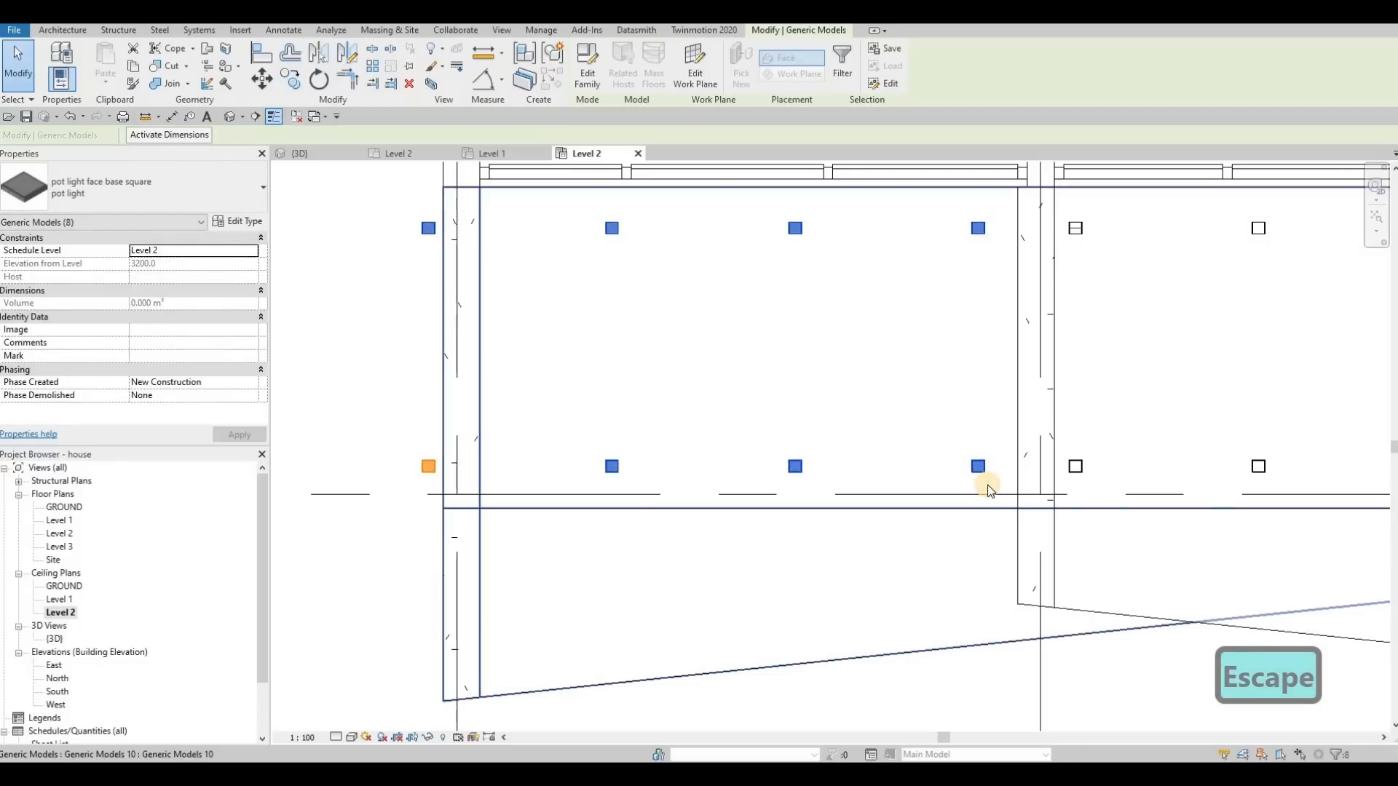
key(Right)
key(Right)
key(Right)
key(Right)
key(Right)
key(Right)
key(Left)
key(Left)
key(Left)
key(Left)
key(Left)
key(Left)
key(Left)
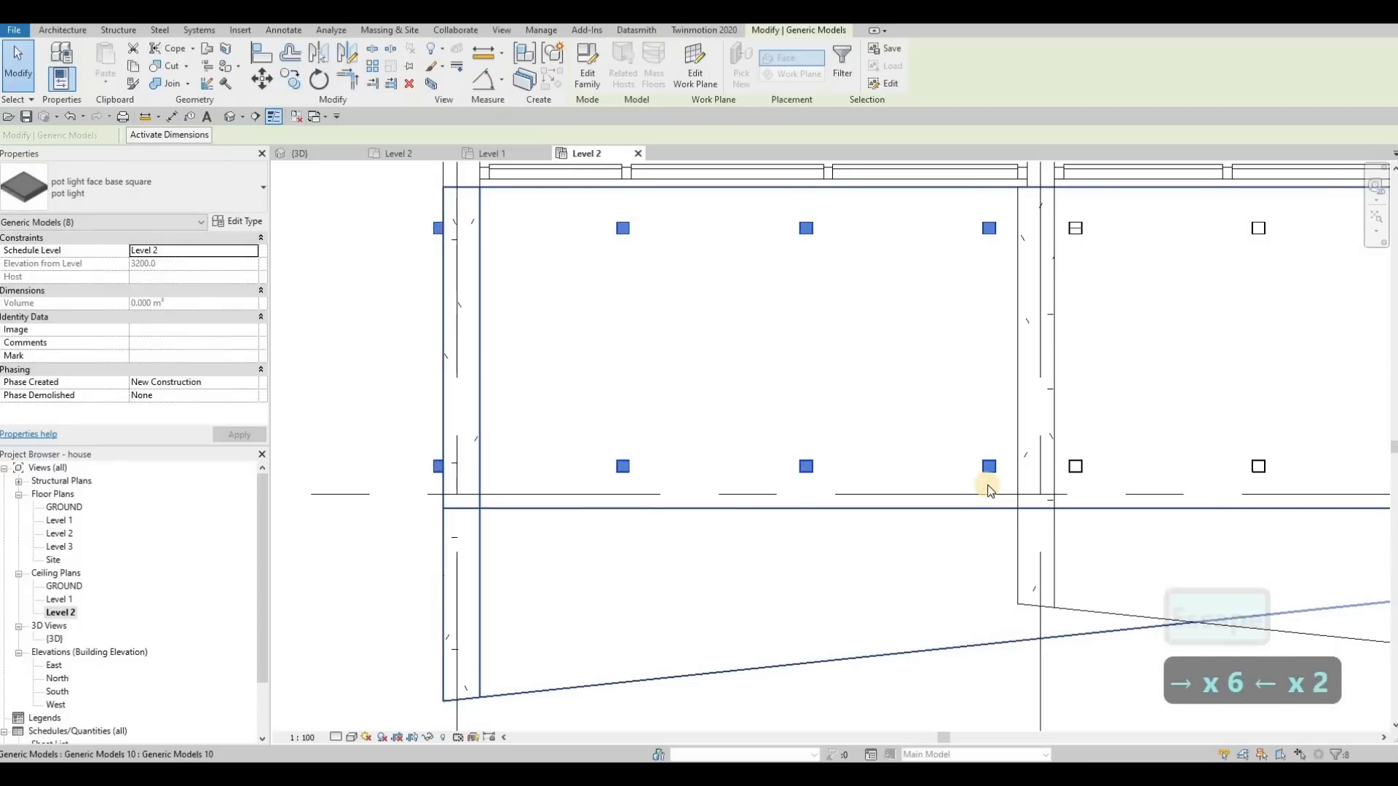
key(Left)
key(Left)
key(Left)
key(Left)
key(Left)
key(Left)
key(Left)
key(Left)
key(Left)
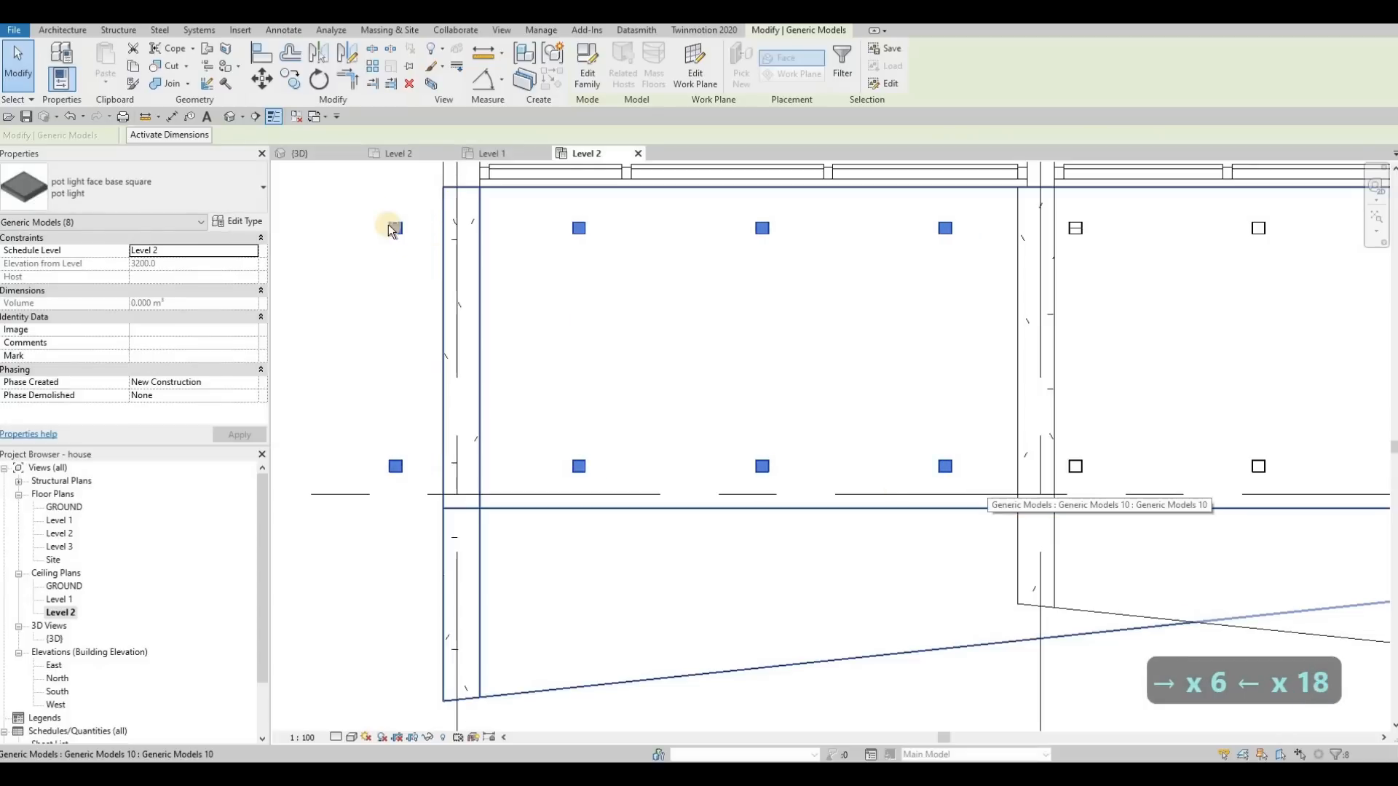
Delete the two pot lights lying outside the outer side wall.
key(Escape)
drag(361, 193, 408, 474)
key(Delete)
Nudge the remaining six pot lights slightly farther from the middle wall to centre them in the ceiling.
drag(546, 203, 968, 532)
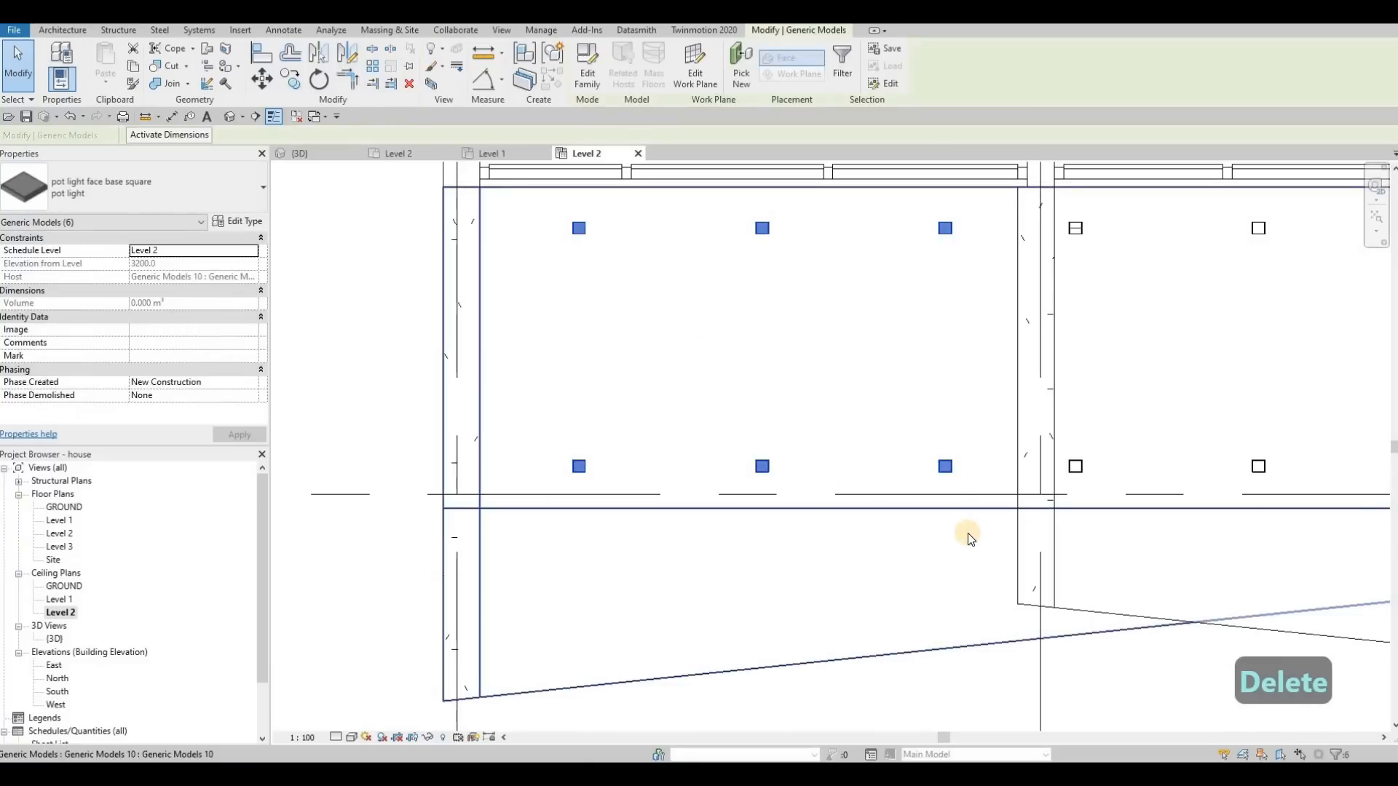
key(Left)
key(Left)
key(Left)
key(Escape)
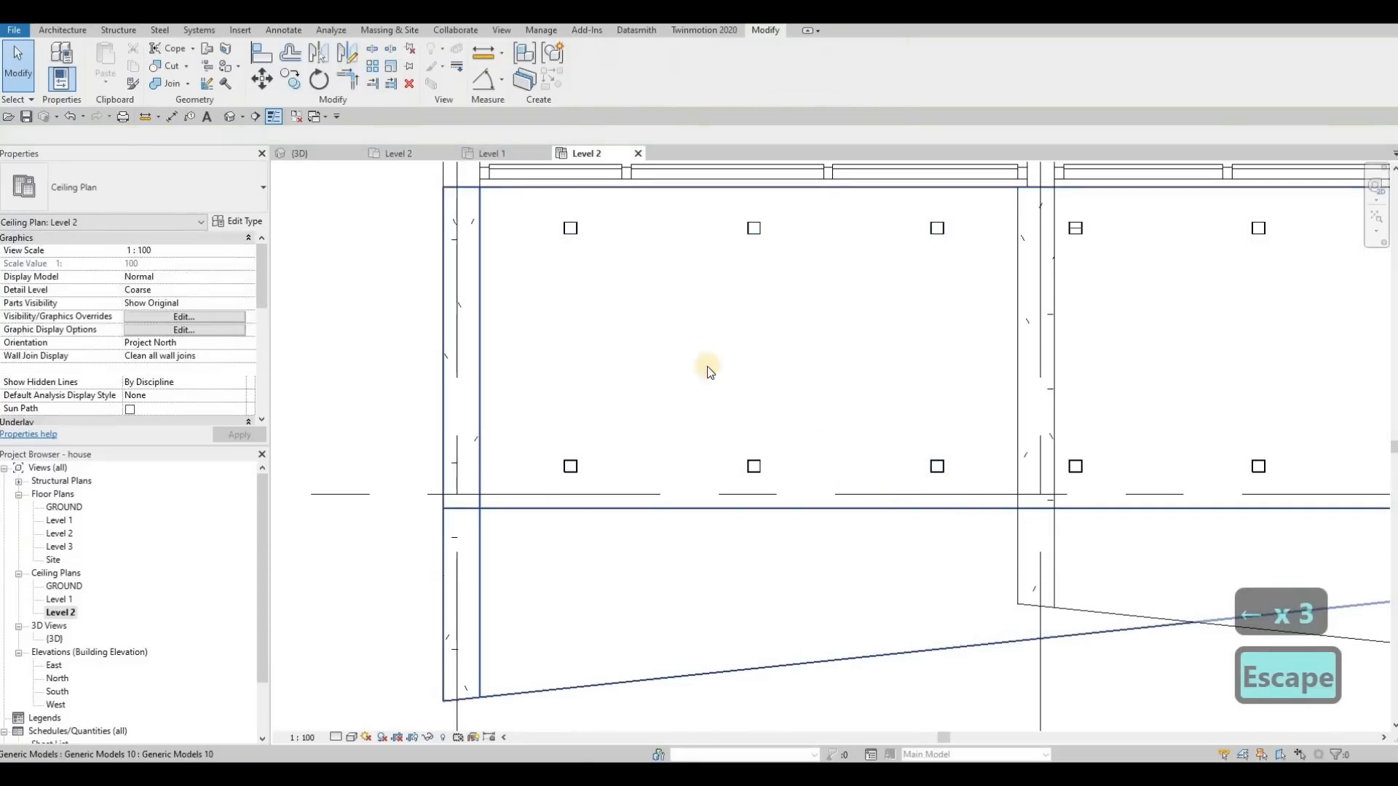
key(Escape)
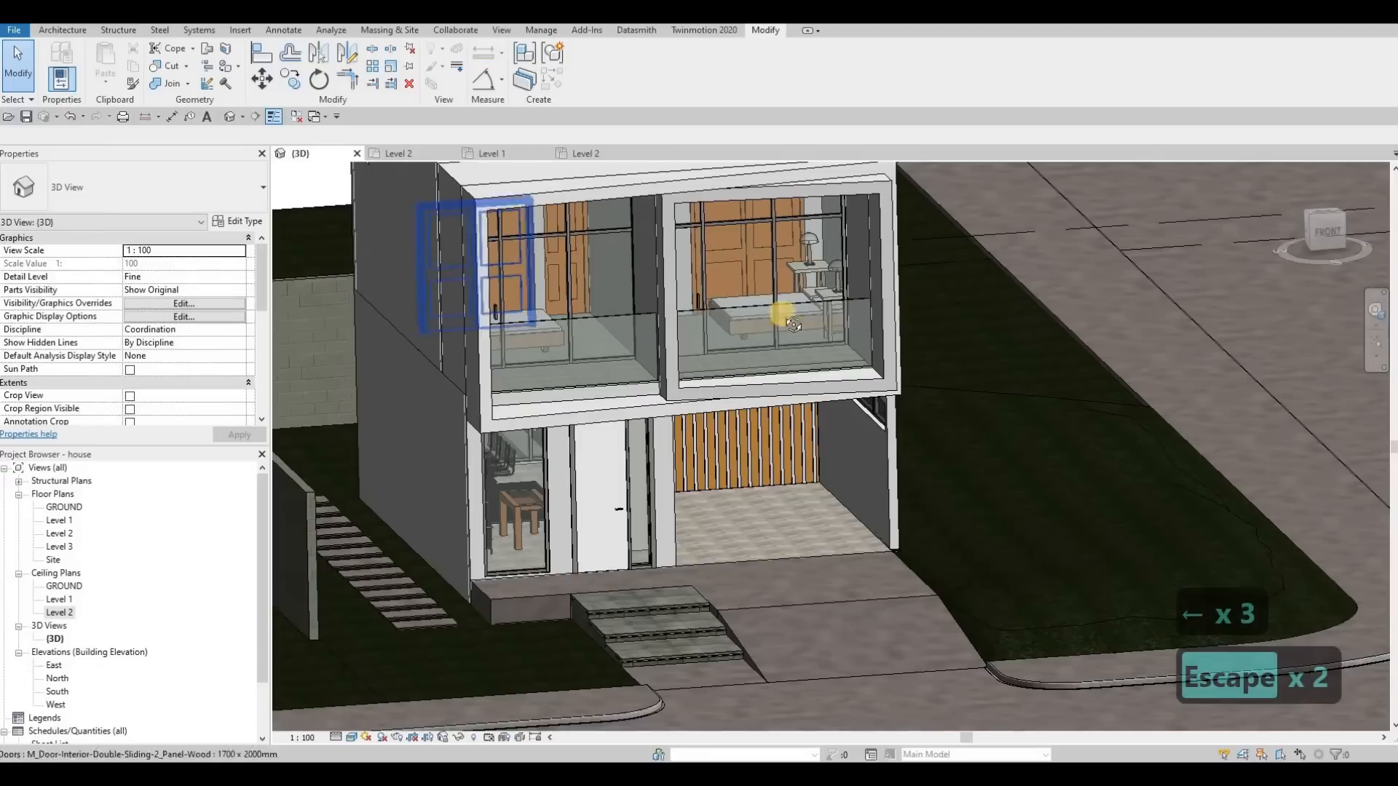
Examine the house exterior in the 3D view from the front, side and rear terrace.
shift+middle_drag(837, 256, 650, 268)
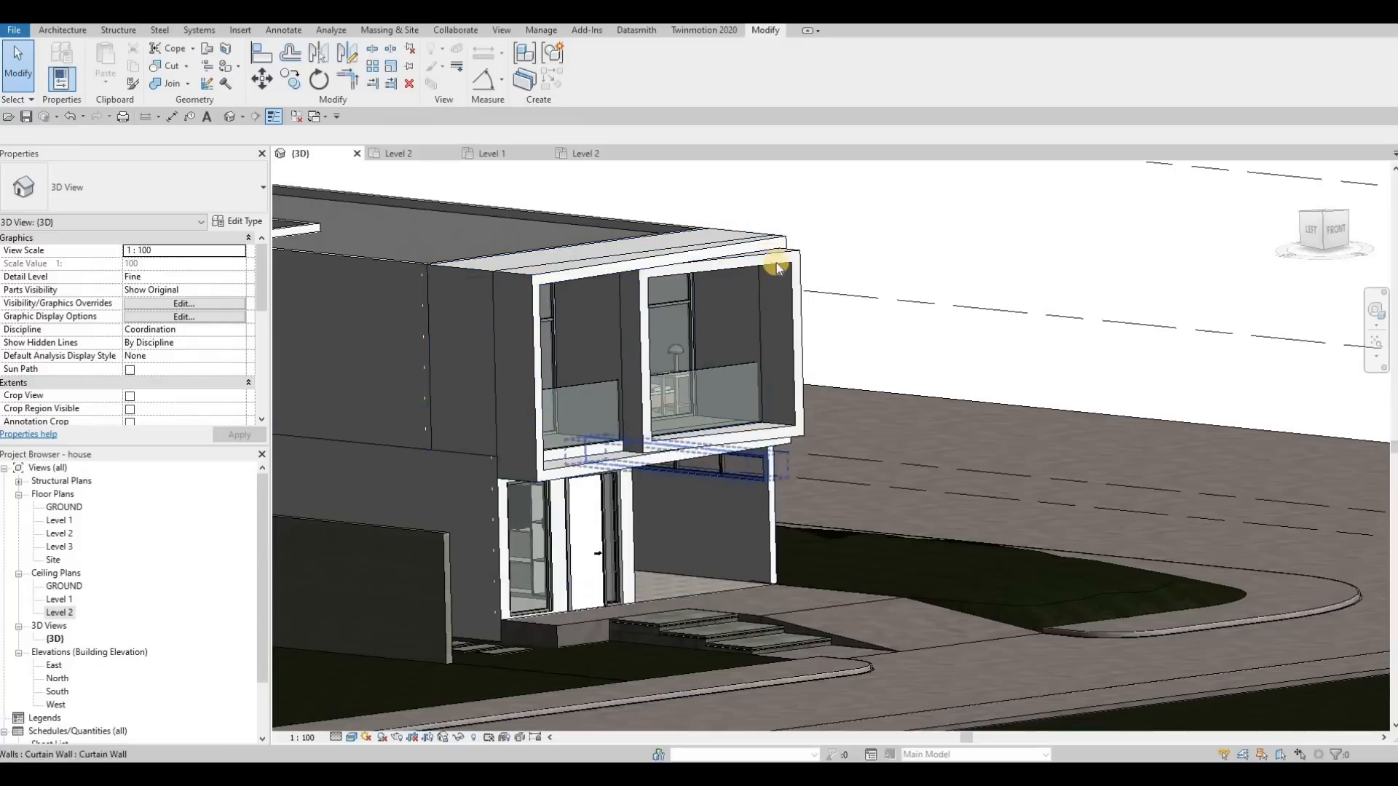
shift+middle_drag(927, 405, 626, 495)
scroll(656, 442, up, 6)
middle_drag(764, 496, 941, 501)
scroll(703, 408, down, 4)
middle_drag(1296, 582, 862, 494)
scroll(862, 494, down, 1)
middle_drag(1128, 605, 867, 508)
scroll(868, 508, up, 3)
scroll(868, 496, down, 3)
scroll(736, 448, down, 2)
middle_drag(407, 364, 854, 464)
scroll(692, 461, up, 8)
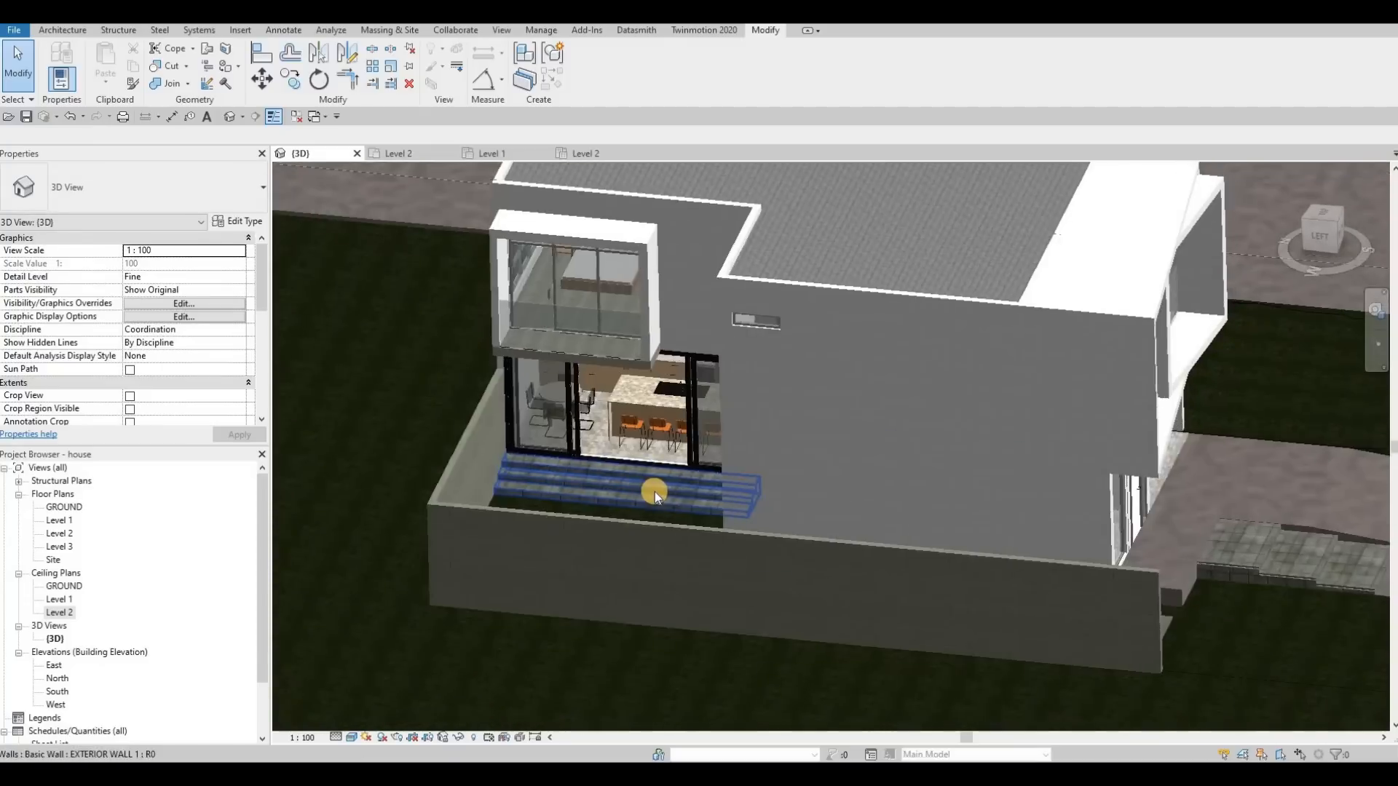
scroll(639, 475, down, 5)
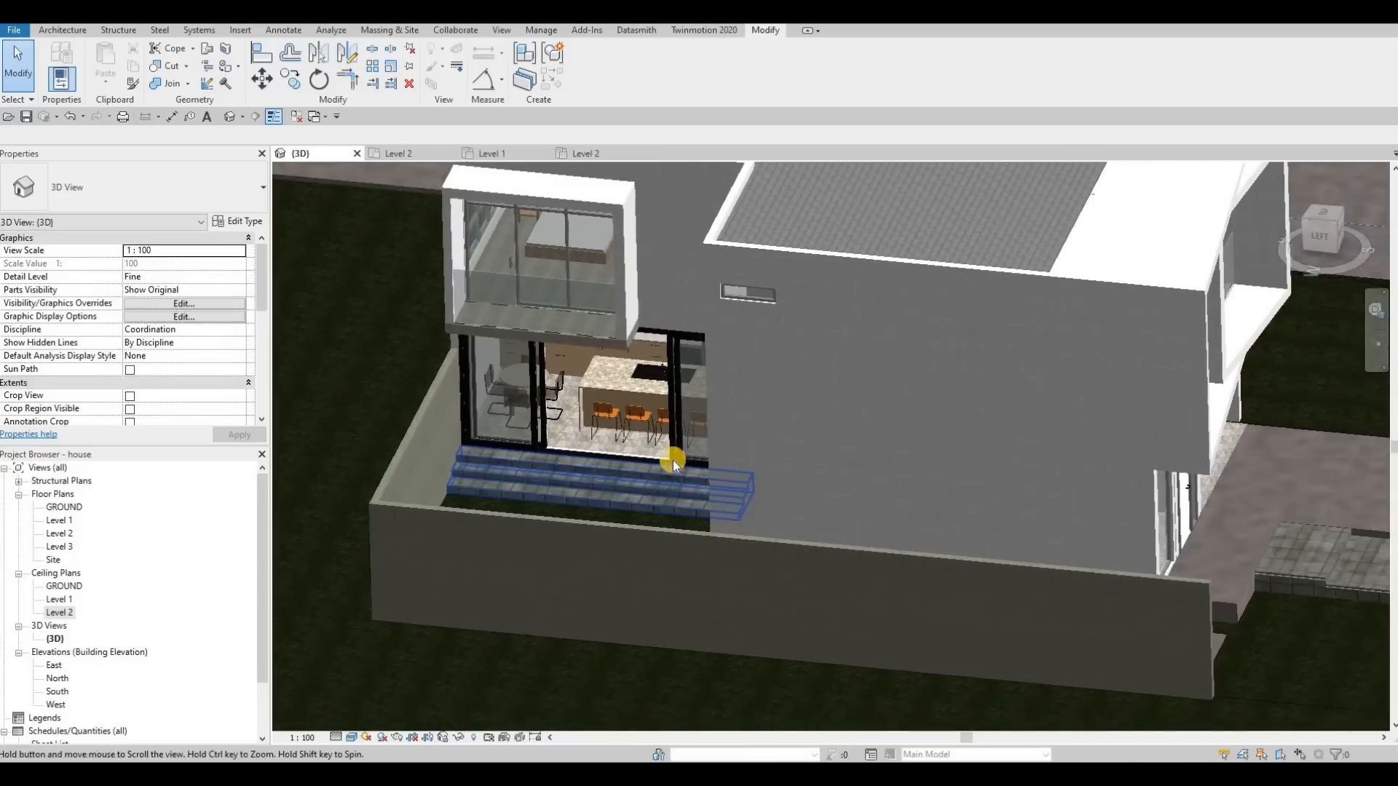
scroll(580, 450, up, 1)
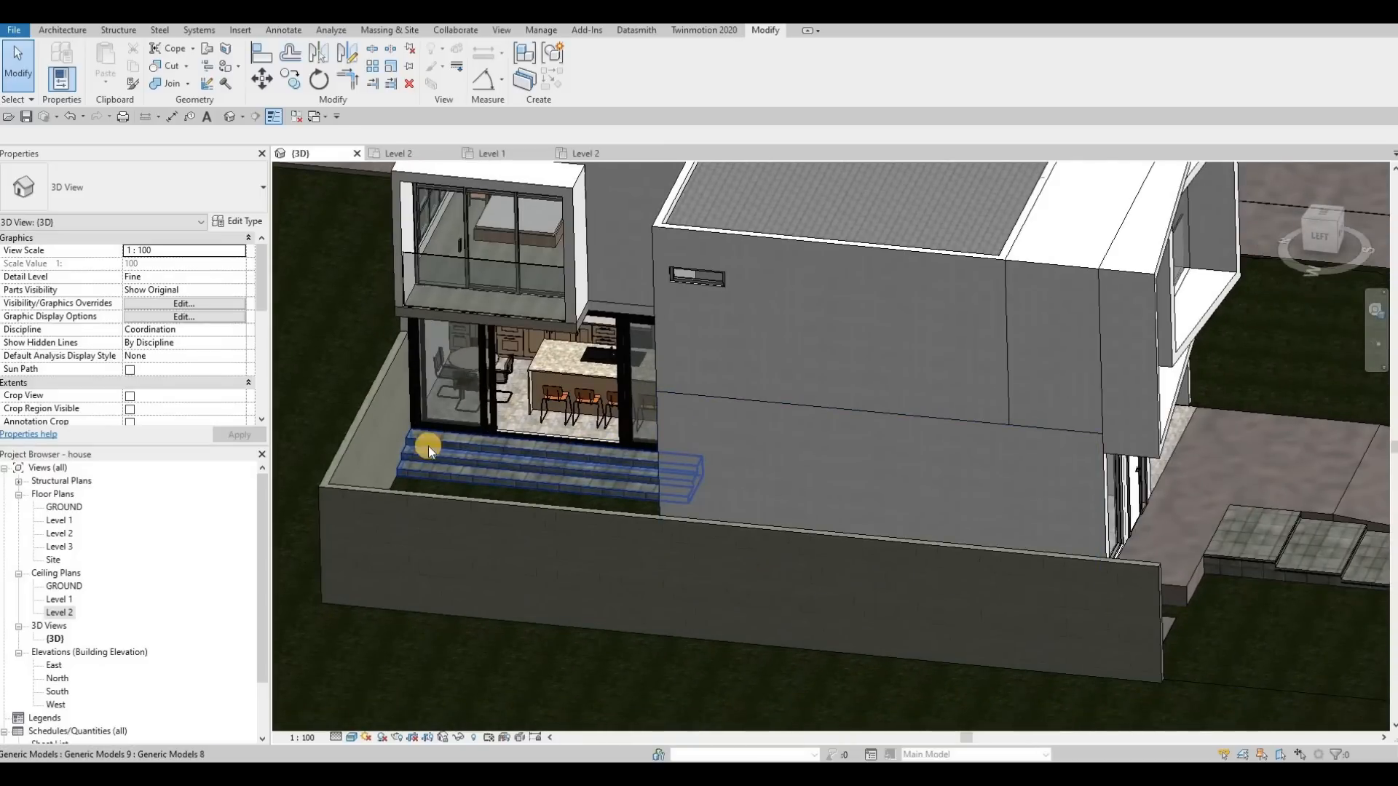
shift+middle_drag(615, 439, 742, 401)
scroll(754, 364, up, 4)
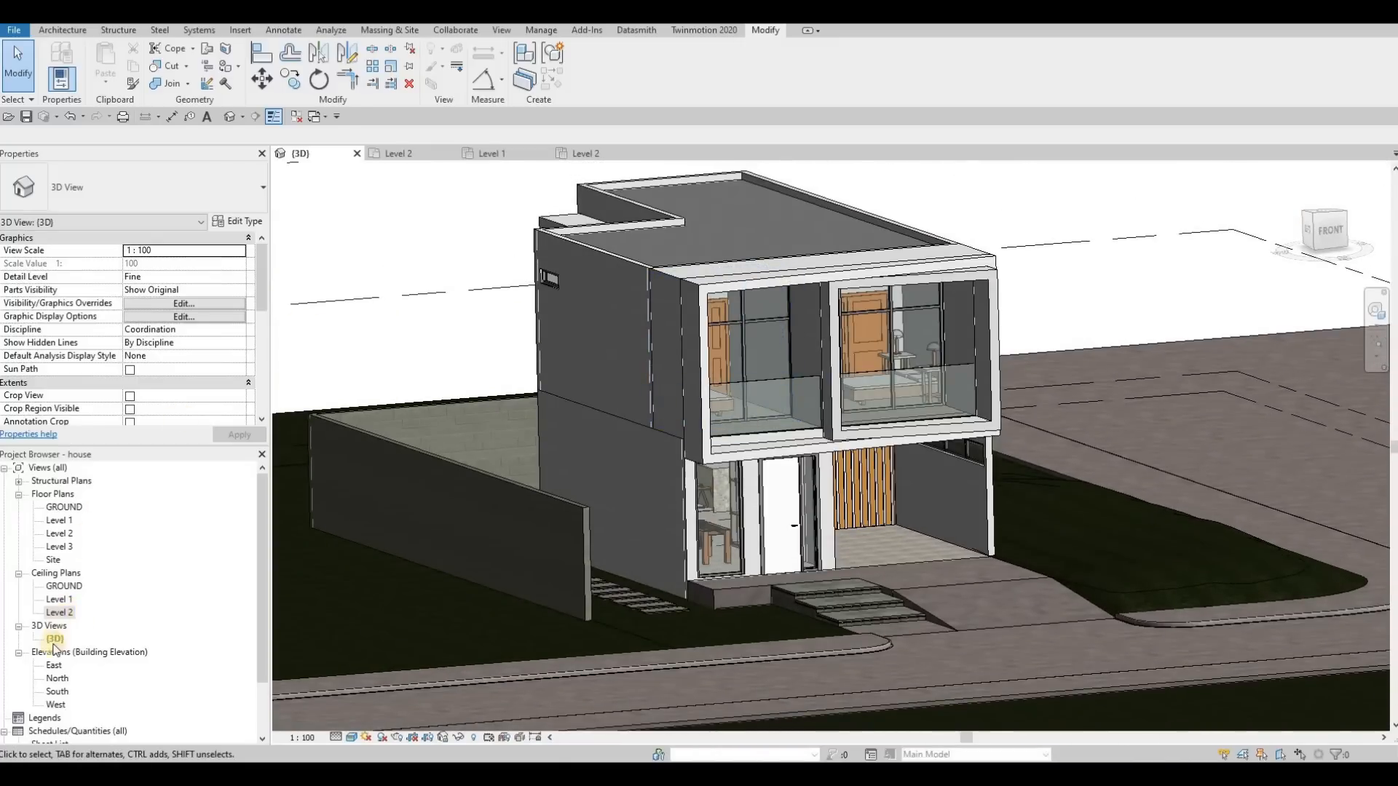
Place Model Text with its default wording at the entrance in the South elevation, using the EXTERIOR WALL 1 face as work plane.
double_click(56, 692)
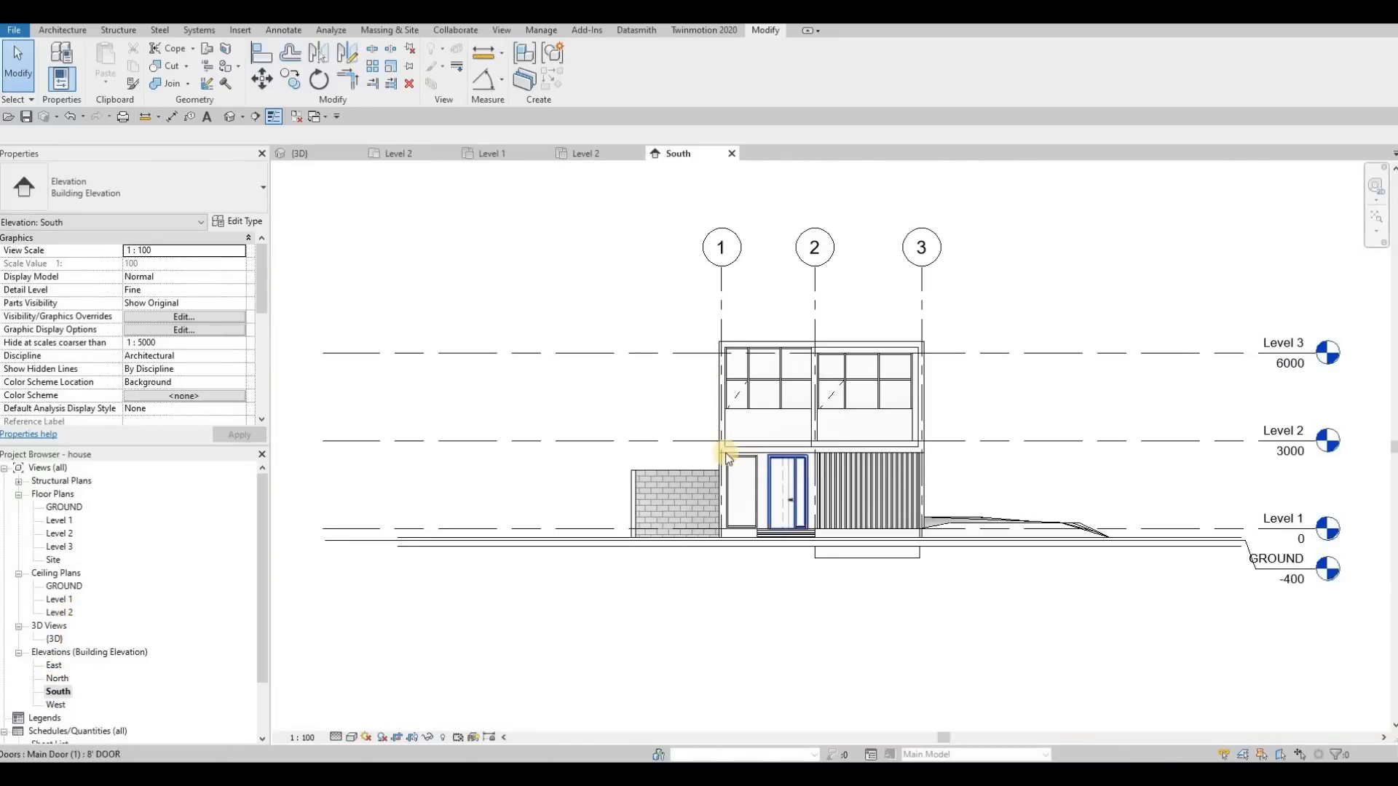
scroll(714, 421, up, 5)
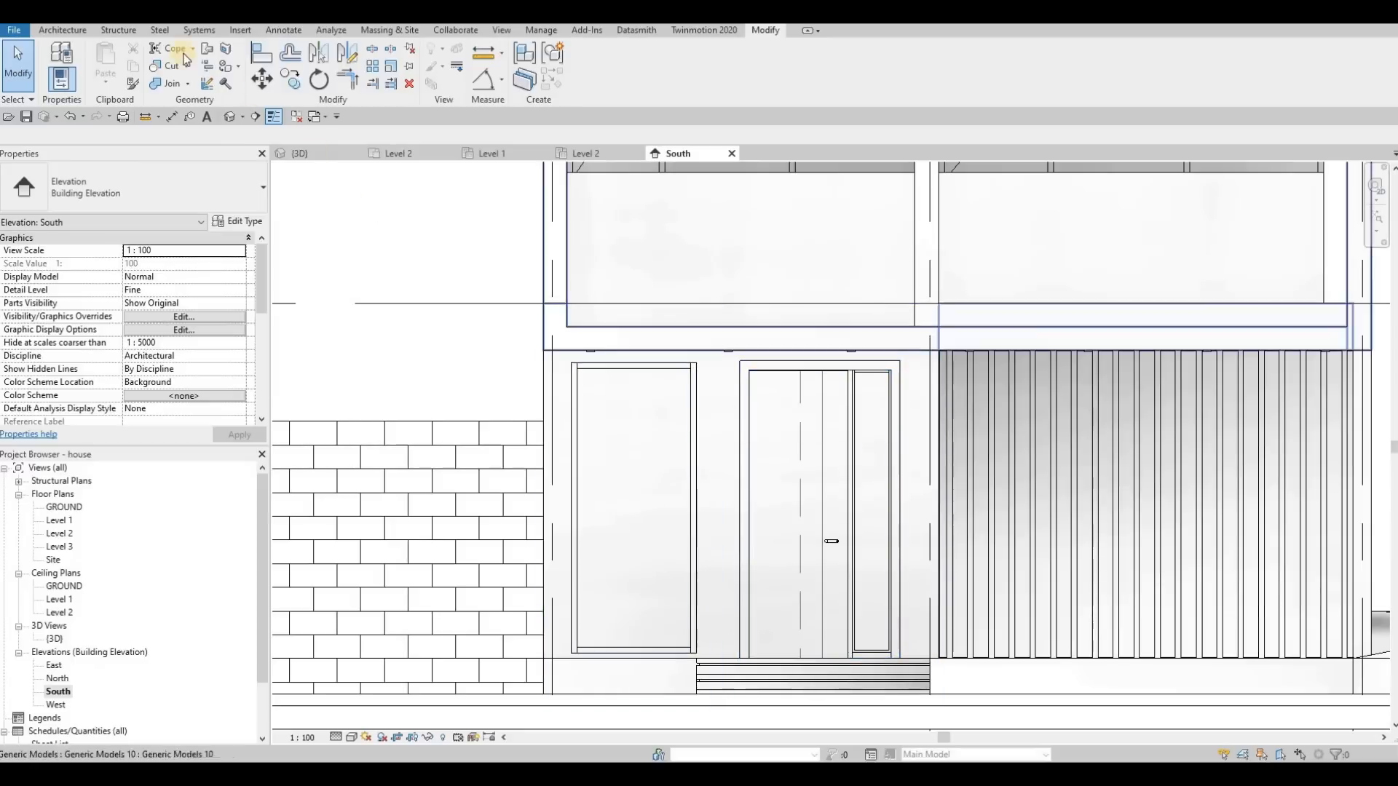
click(70, 30)
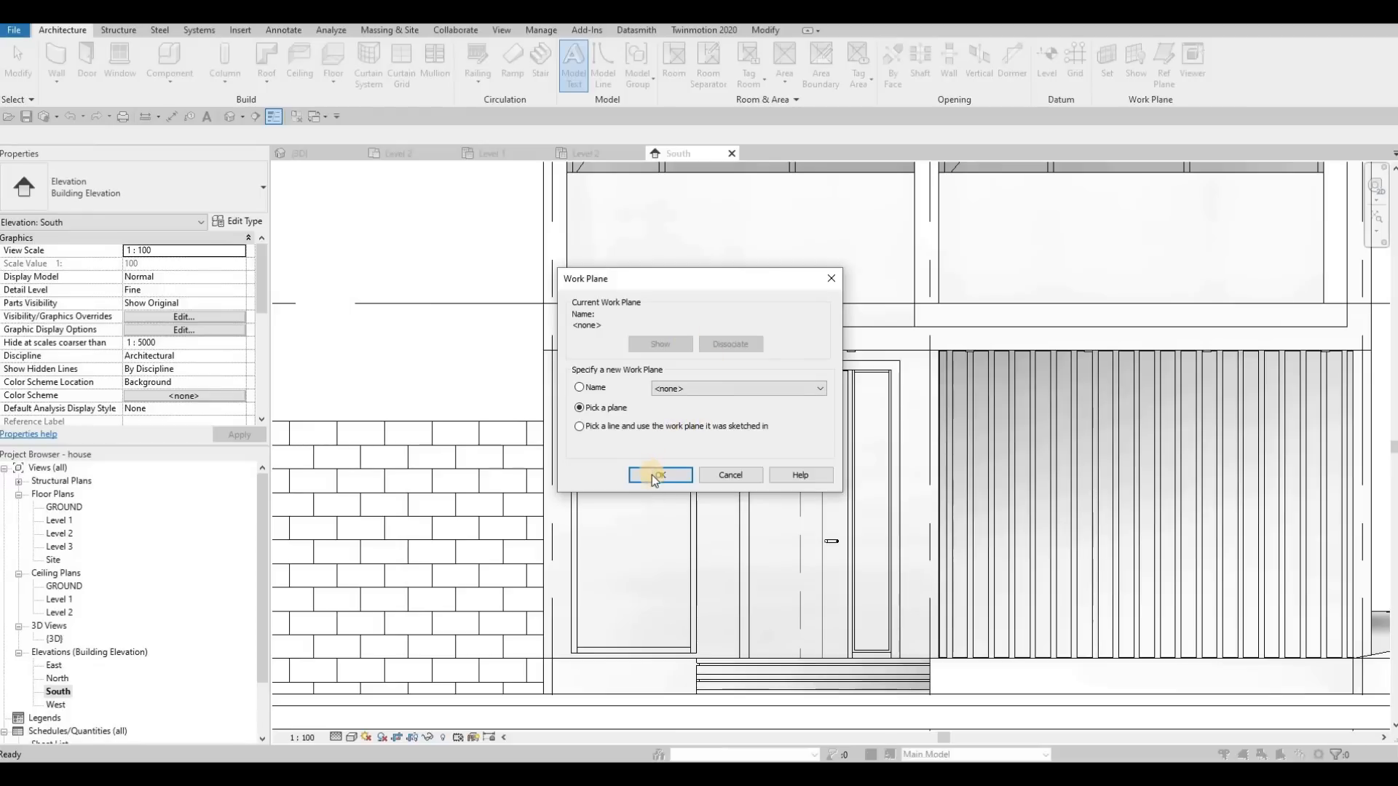
key(Return)
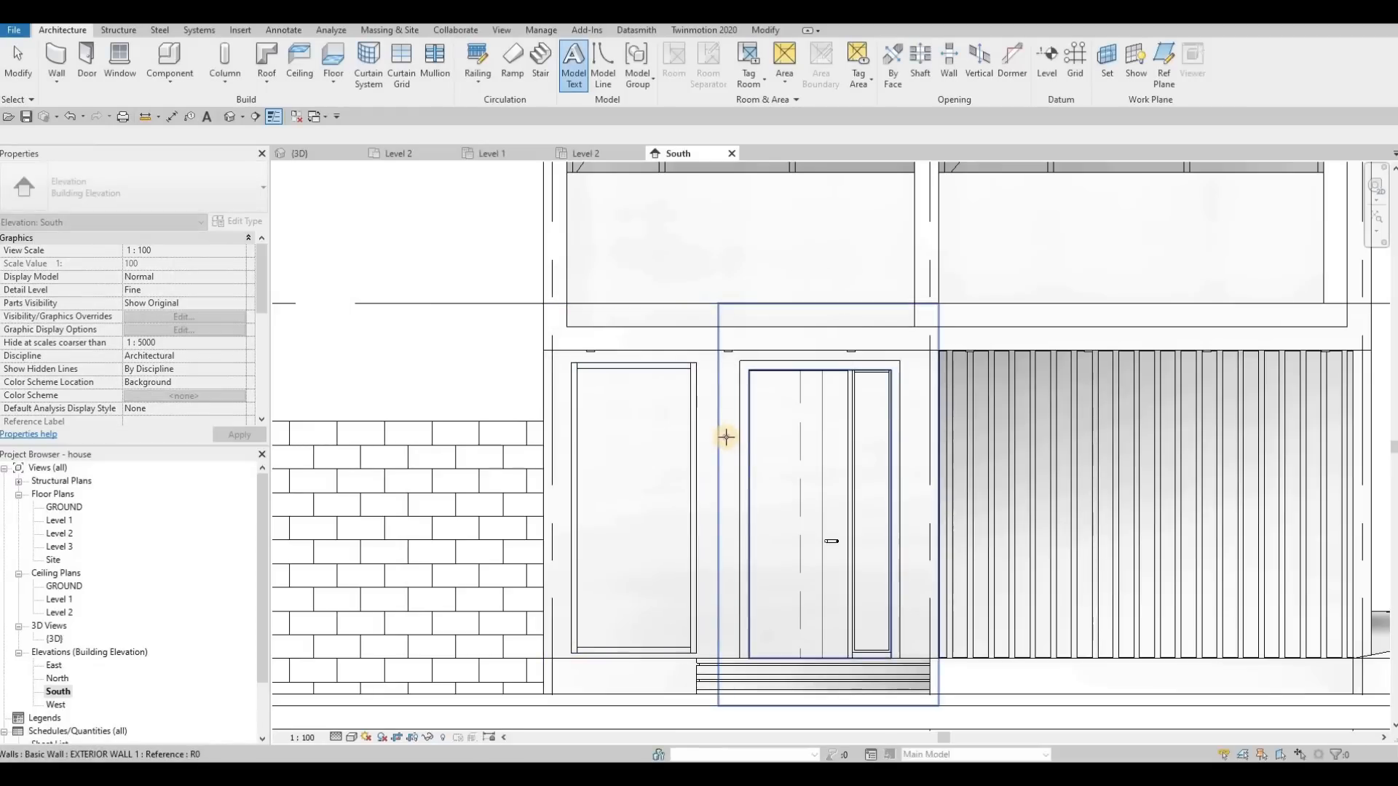
click(691, 359)
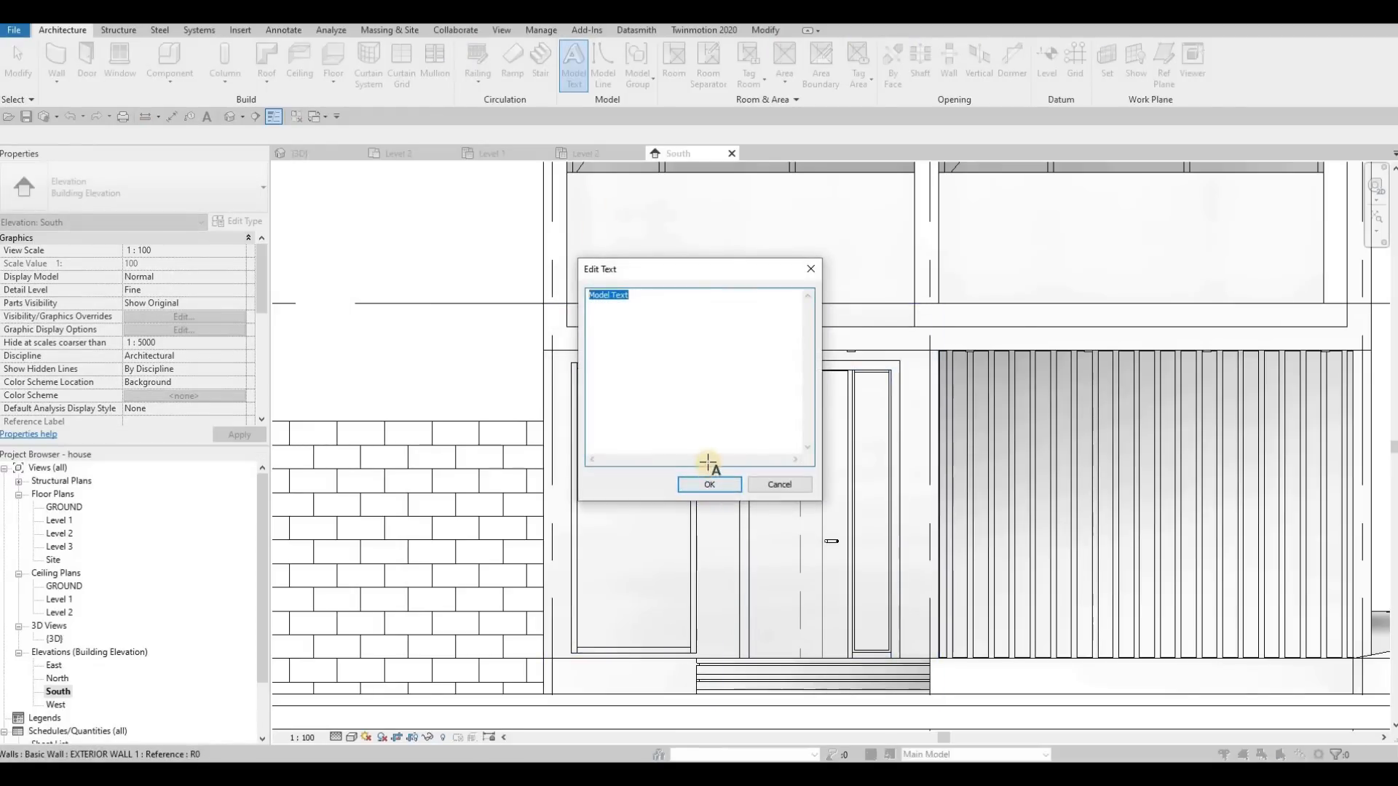
click(705, 480)
click(733, 446)
key(Escape)
key(Escape)
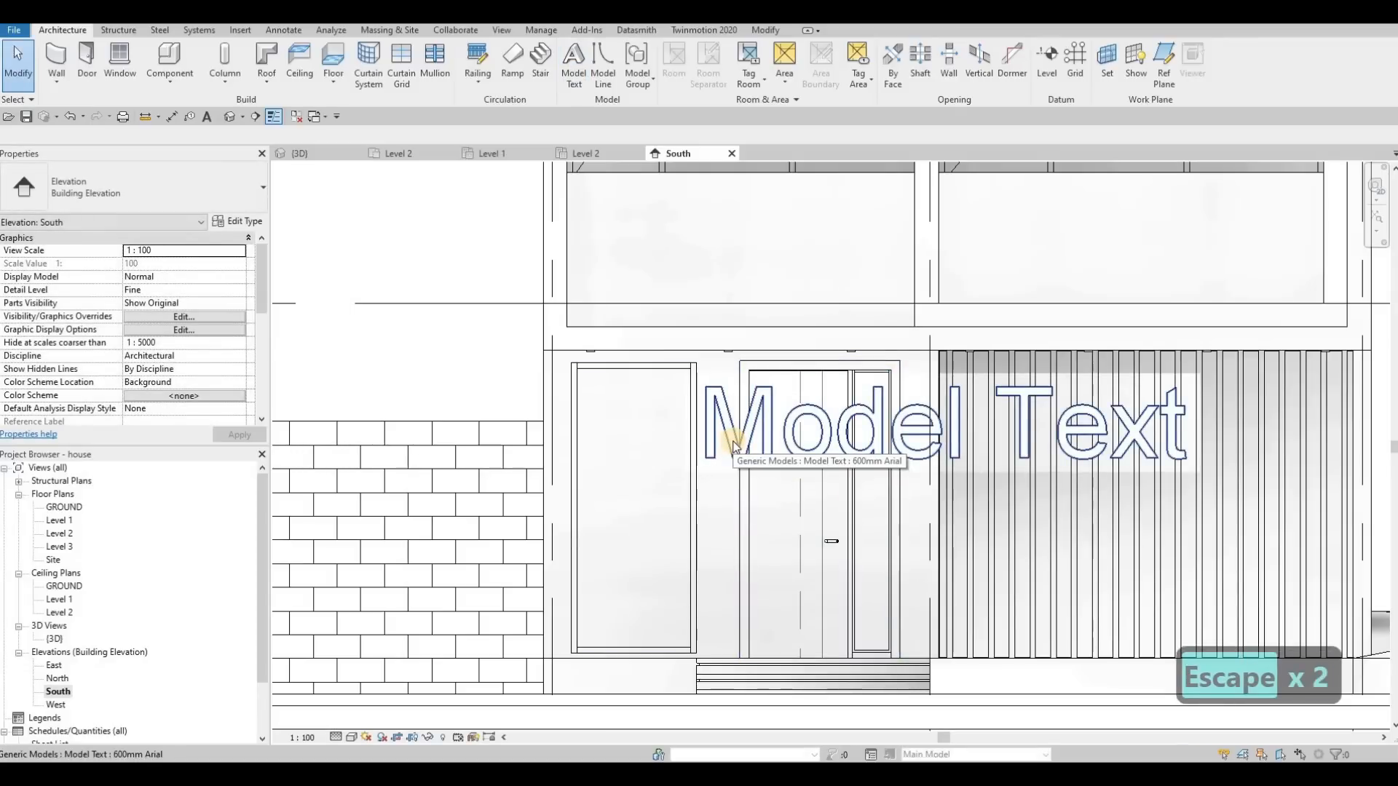
Duplicate the entrance model text's type as "house number" and set the new type's text size to 50.
click(720, 436)
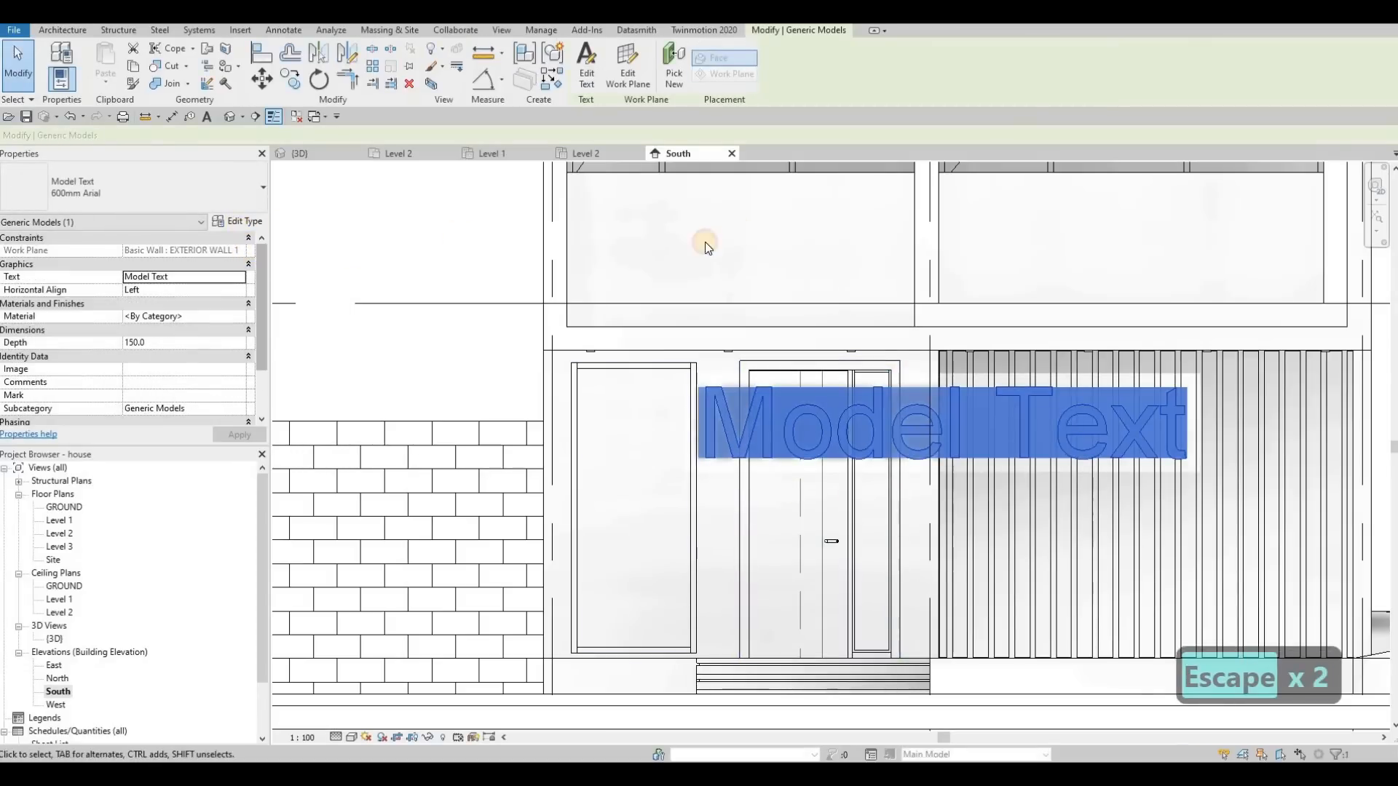
click(1250, 86)
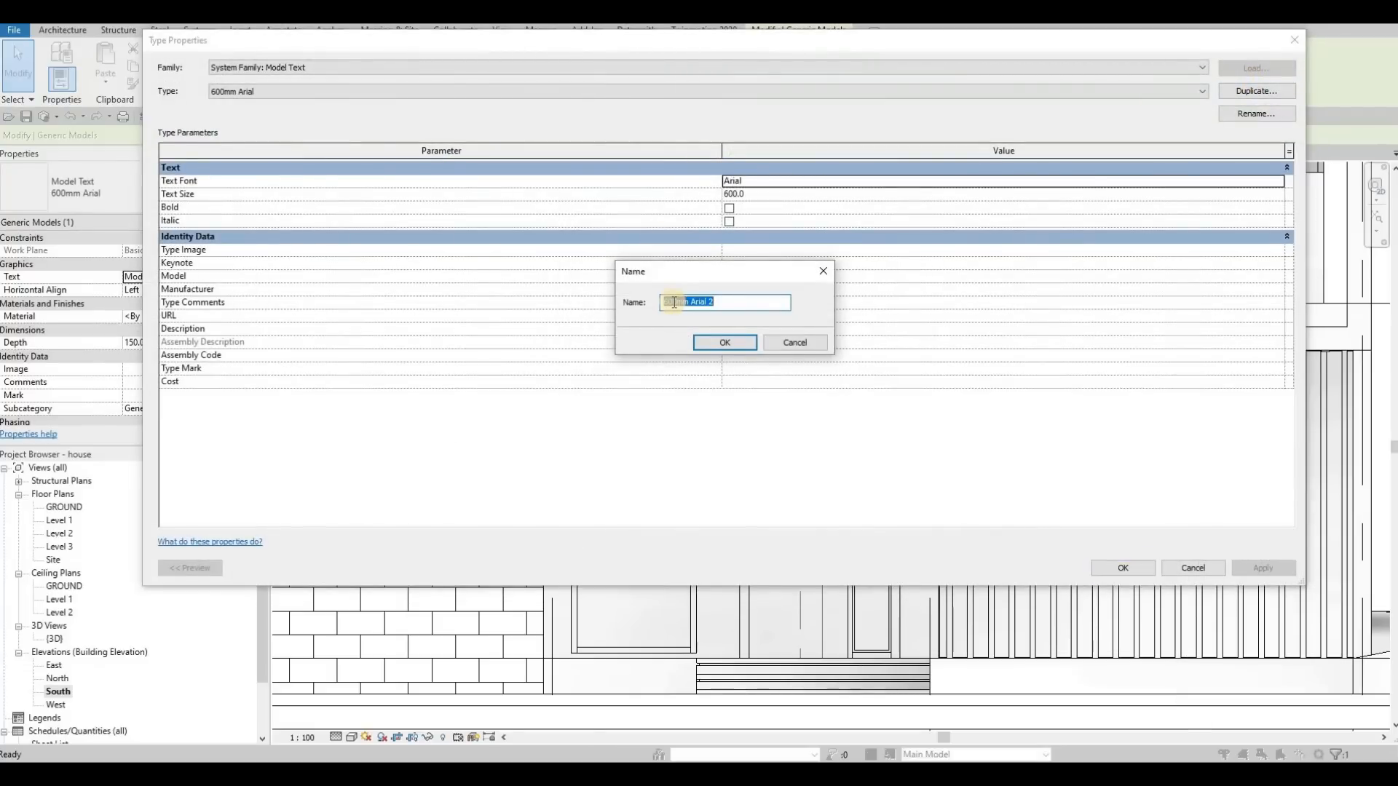
text(house number)
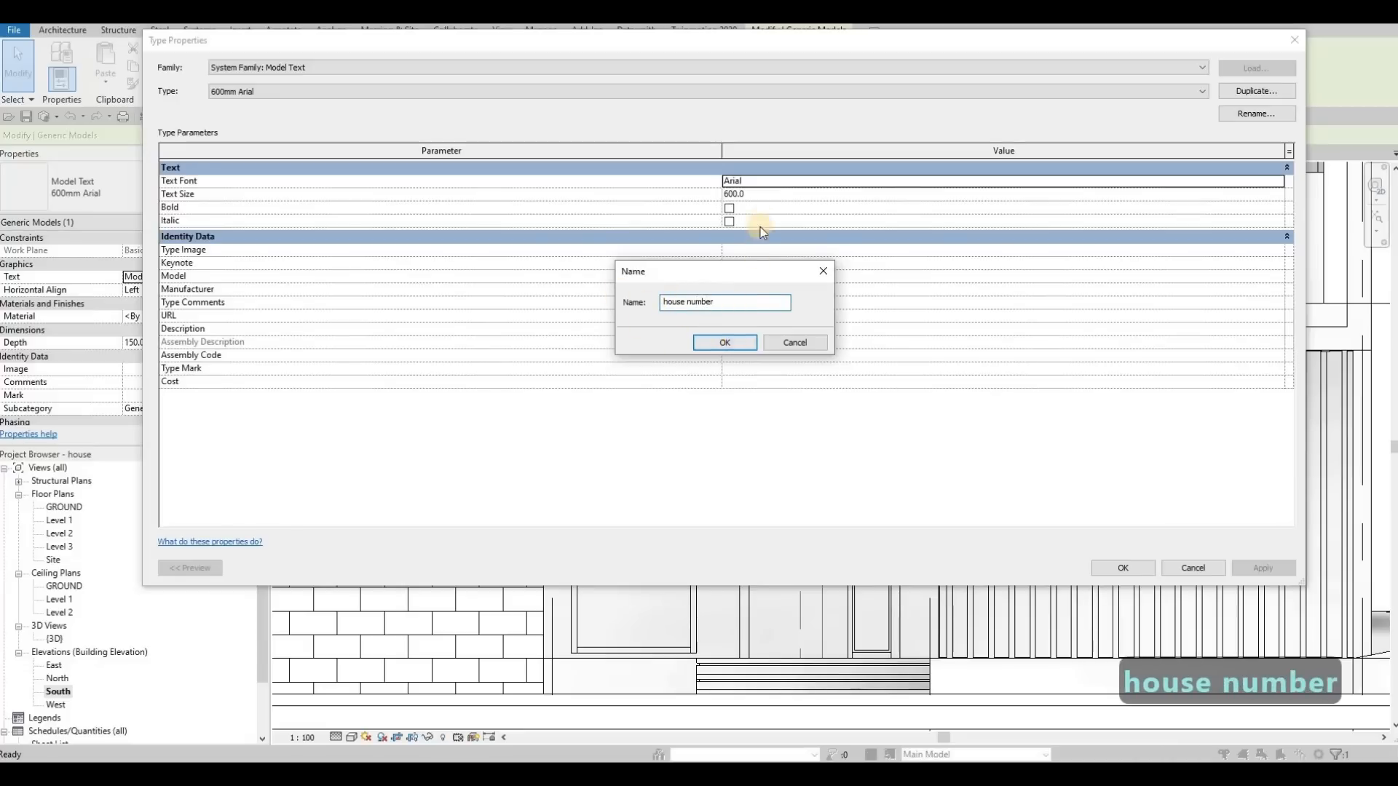
key(Return)
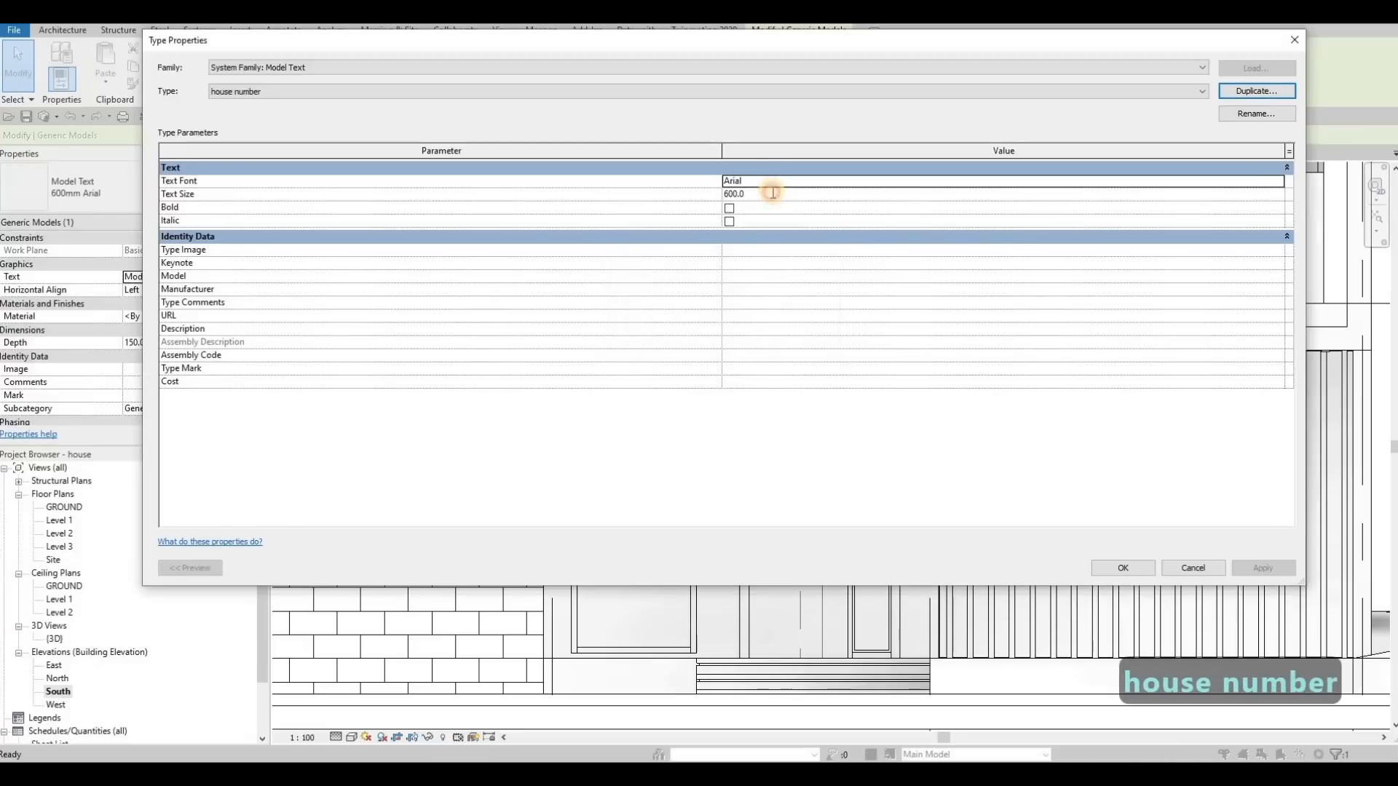
click(773, 193)
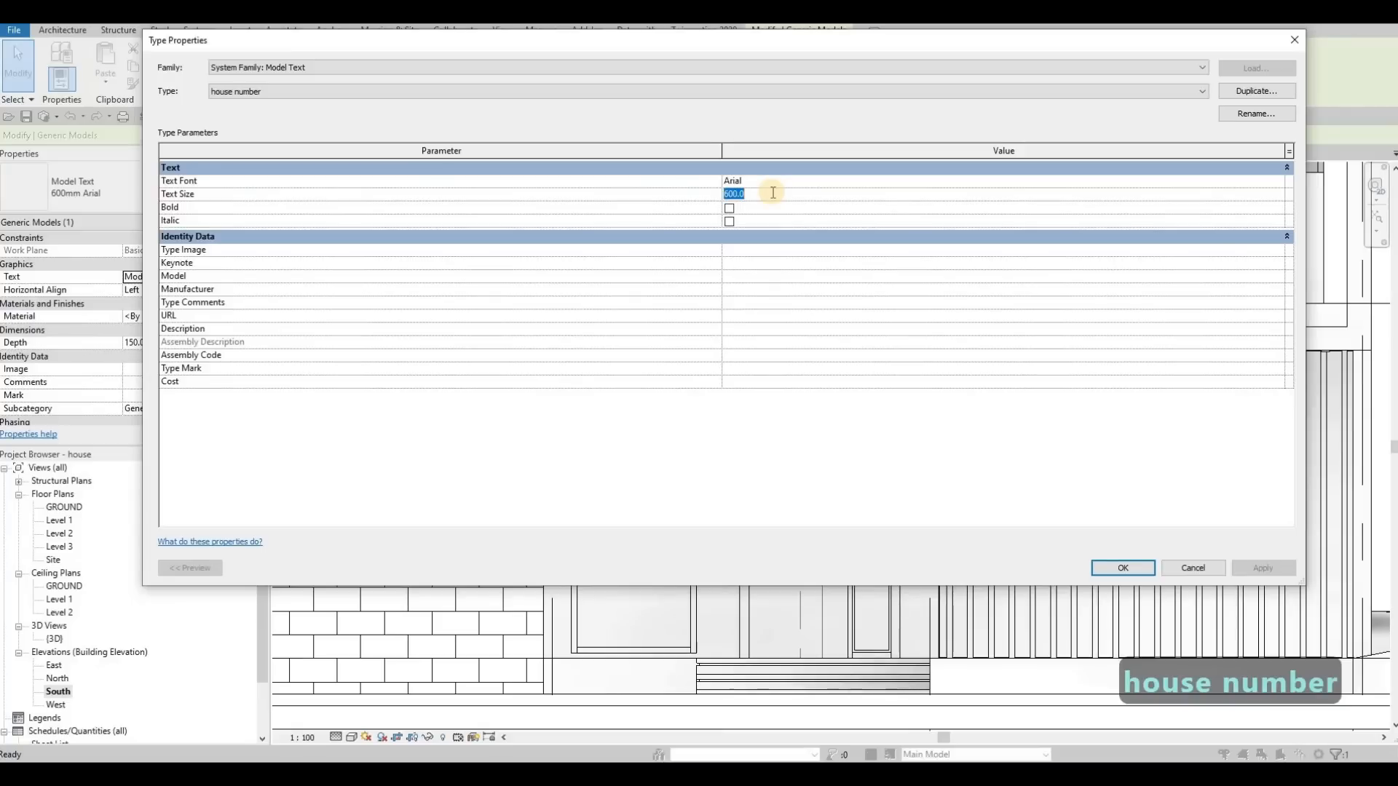
text(50)
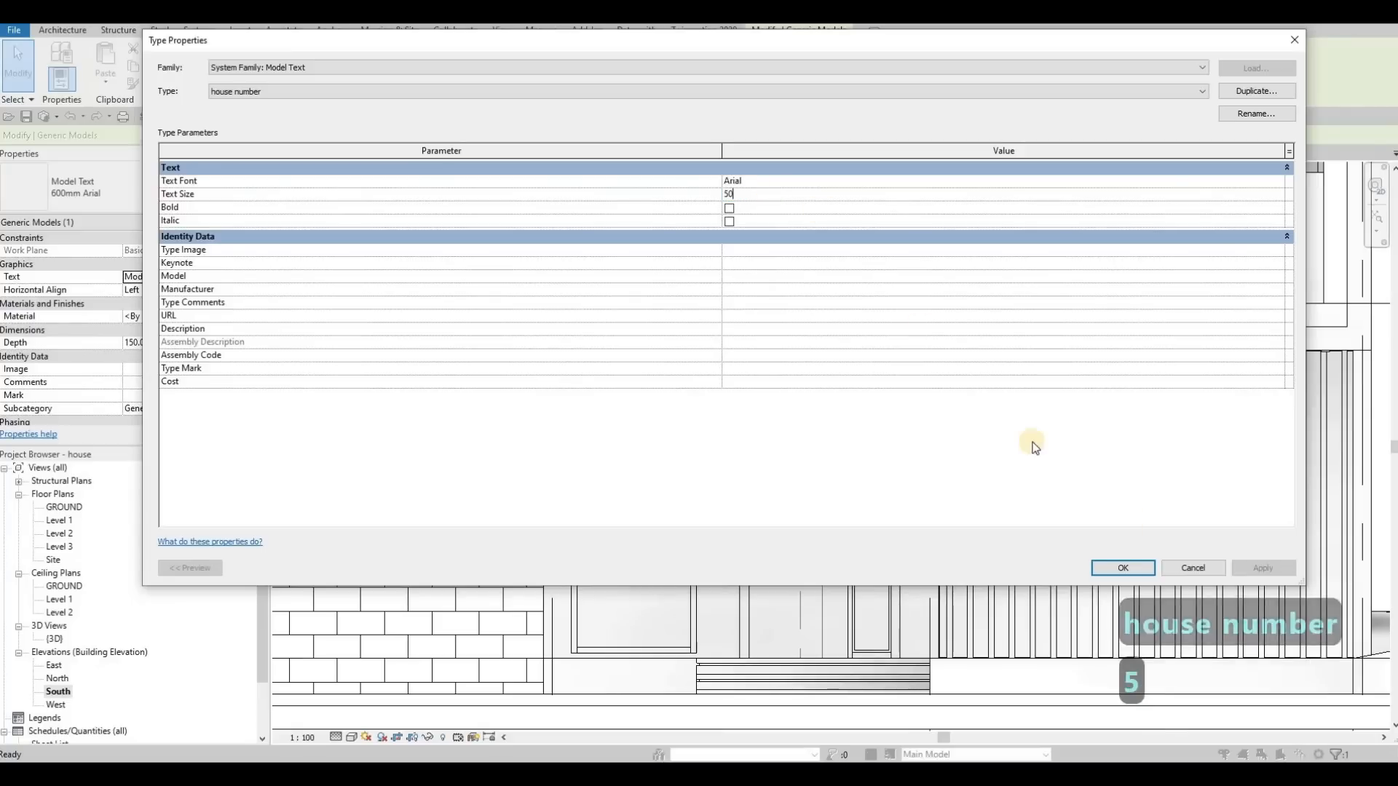
click(1122, 568)
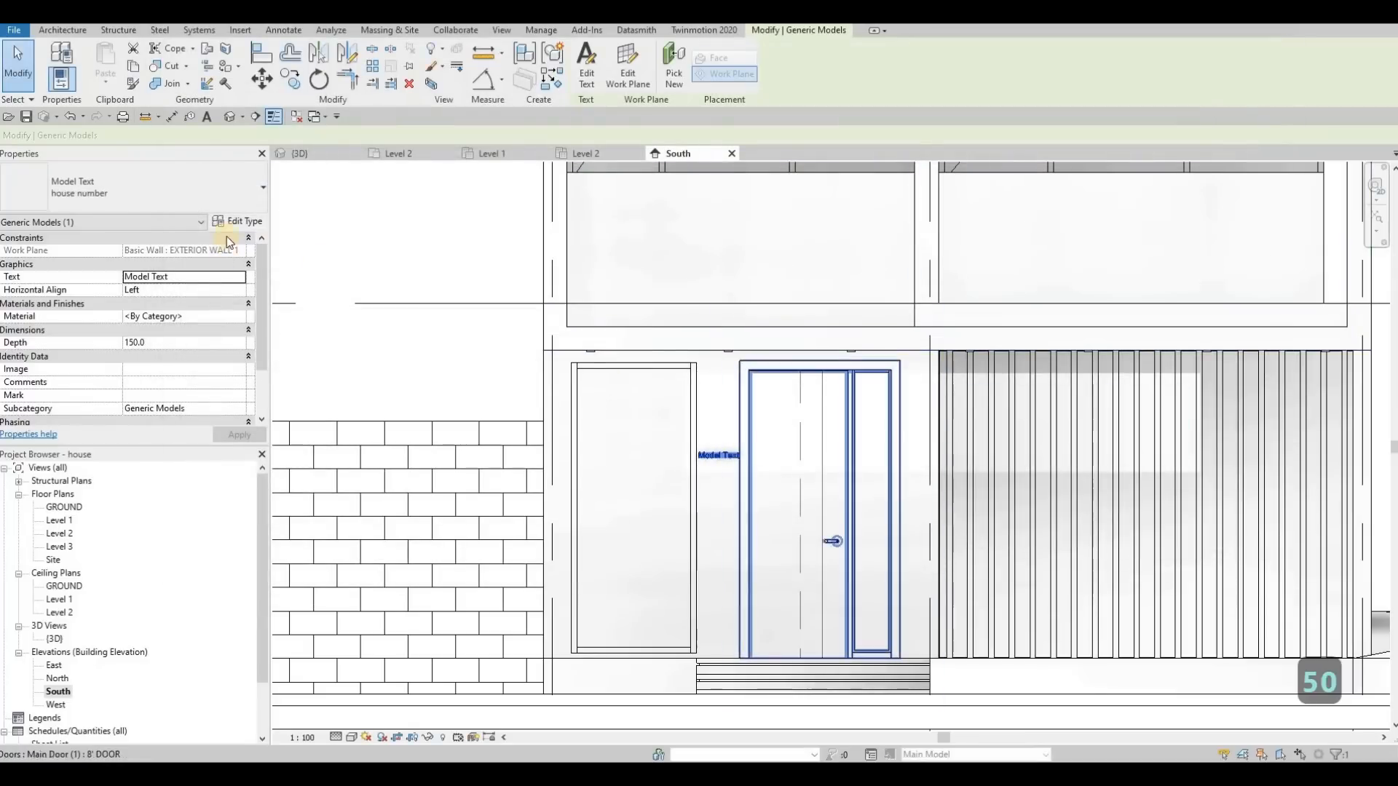
Set the text size of the house number type to 150.
click(238, 221)
click(757, 193)
text(150)
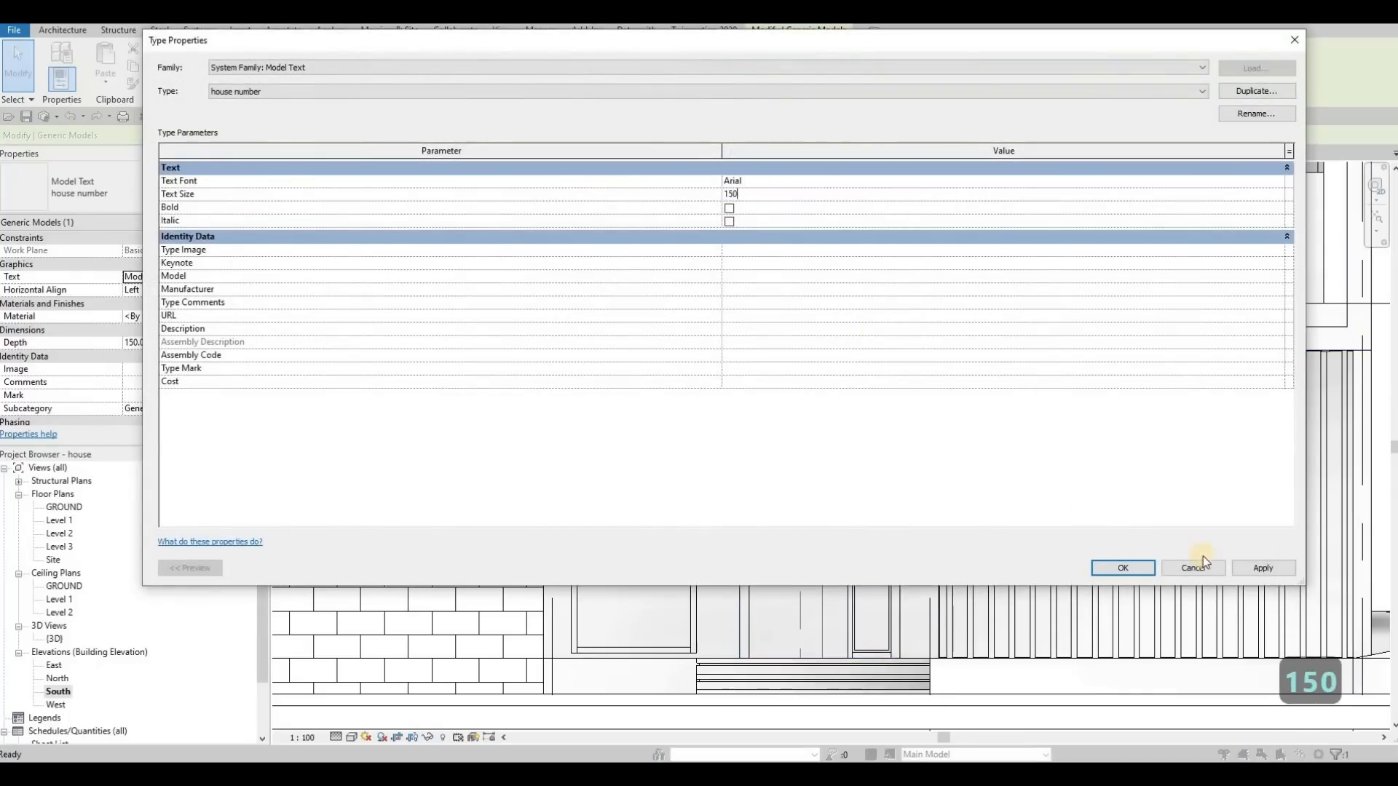
click(1266, 569)
key(Return)
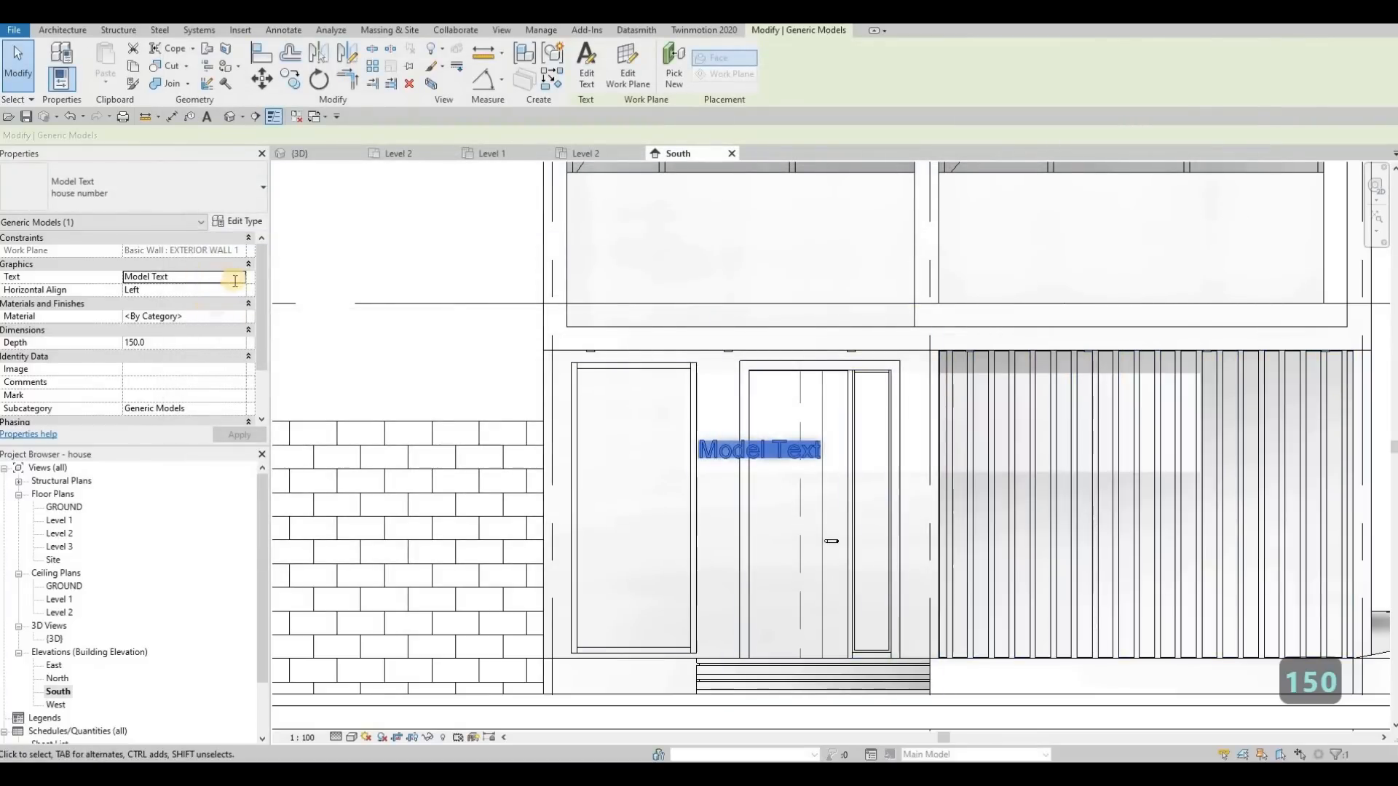
Change the model text's wording to 52 and set its depth to 25.
drag(633, 301, 510, 299)
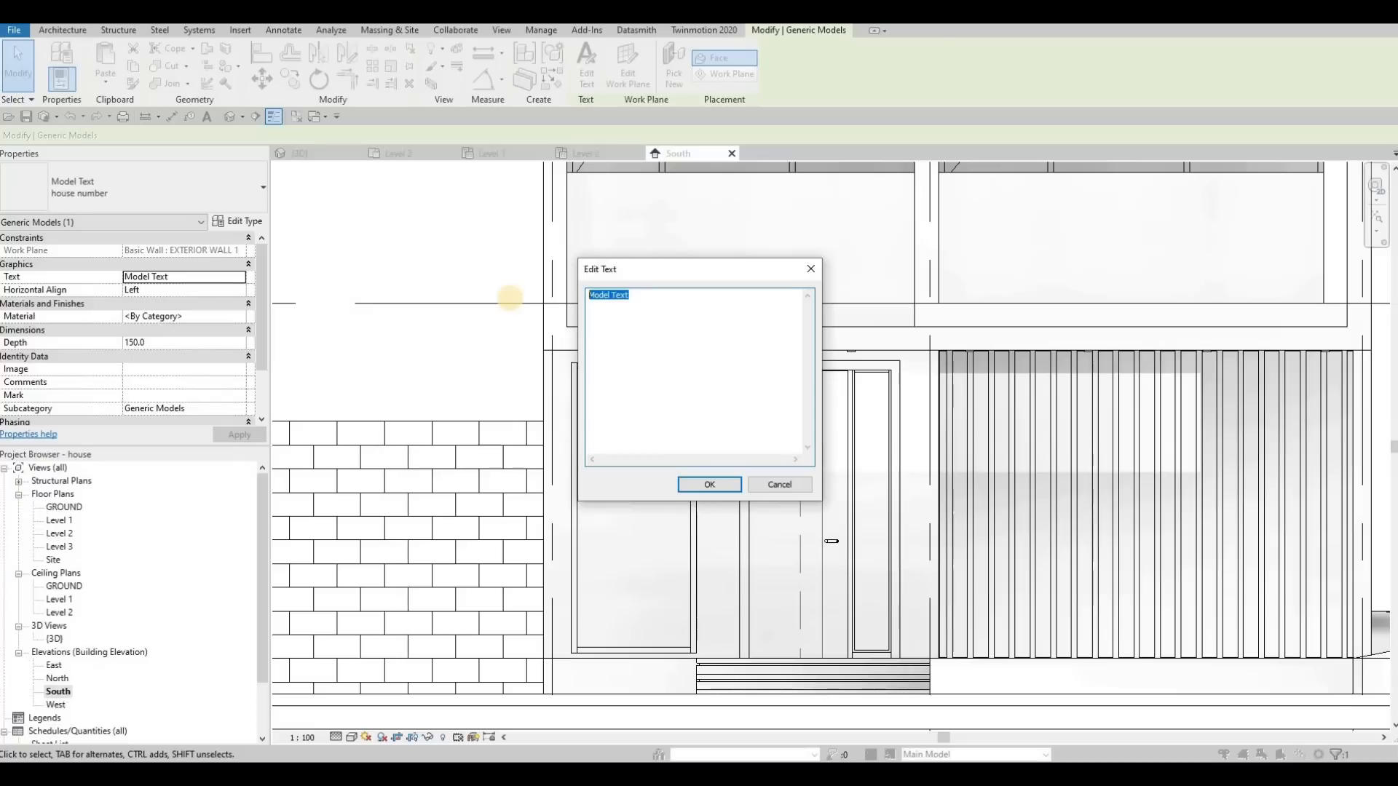
click(707, 484)
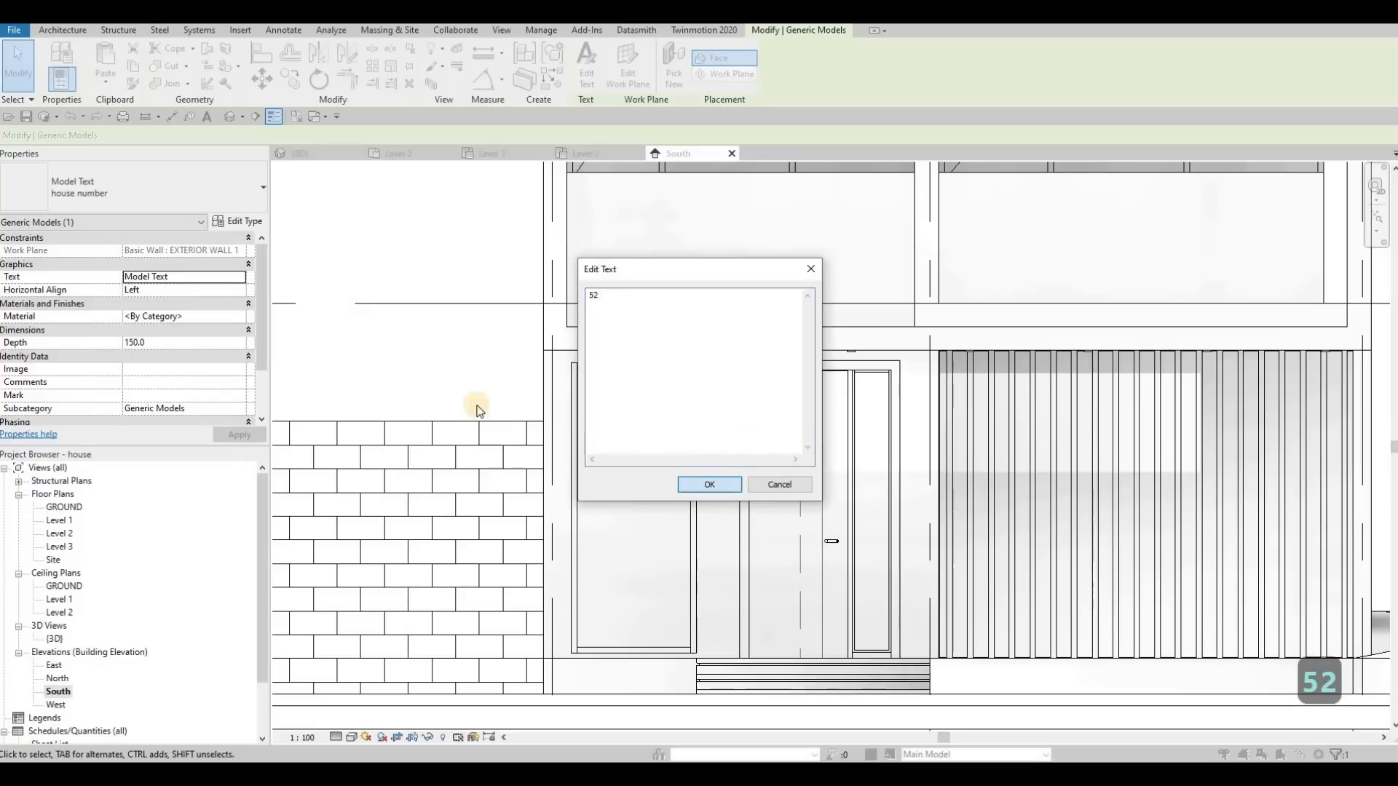
click(188, 343)
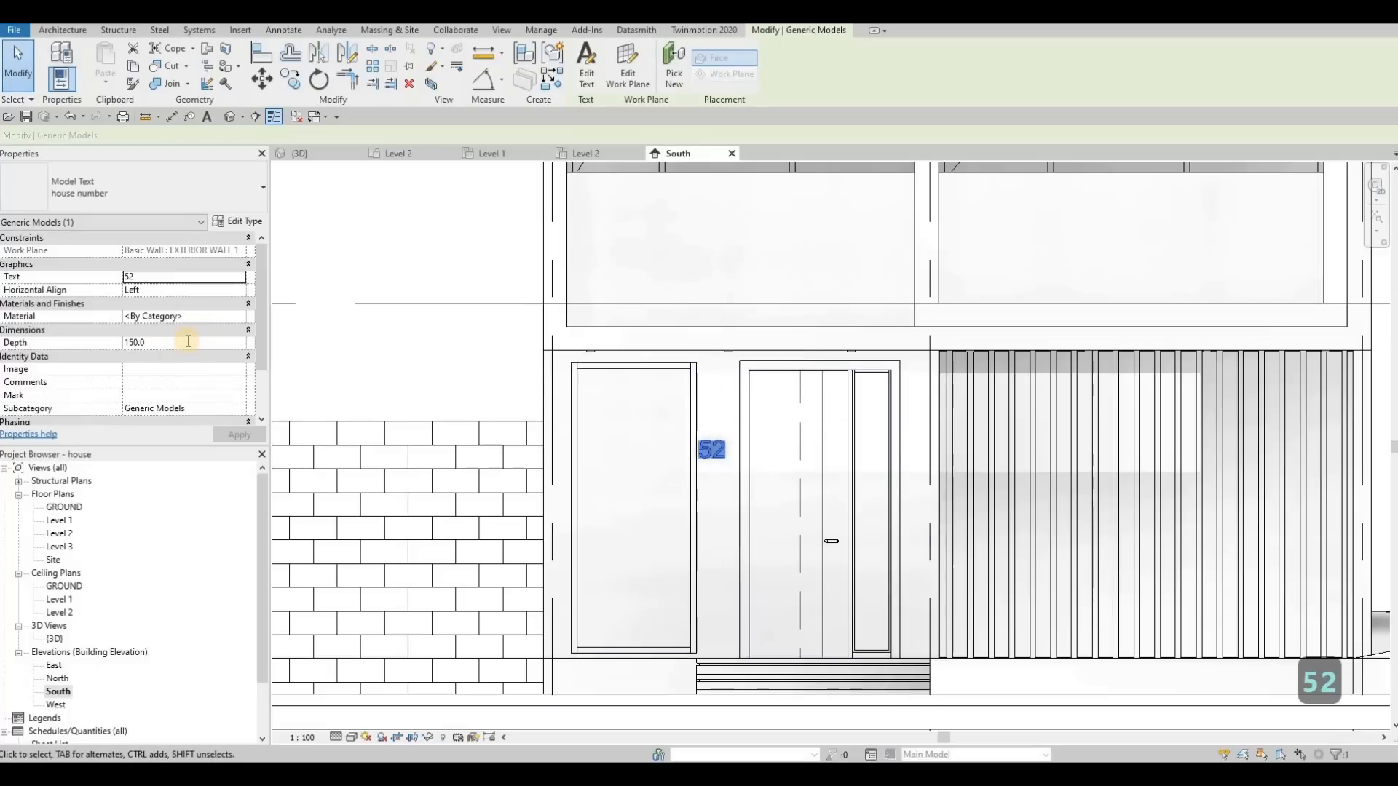
text(25)
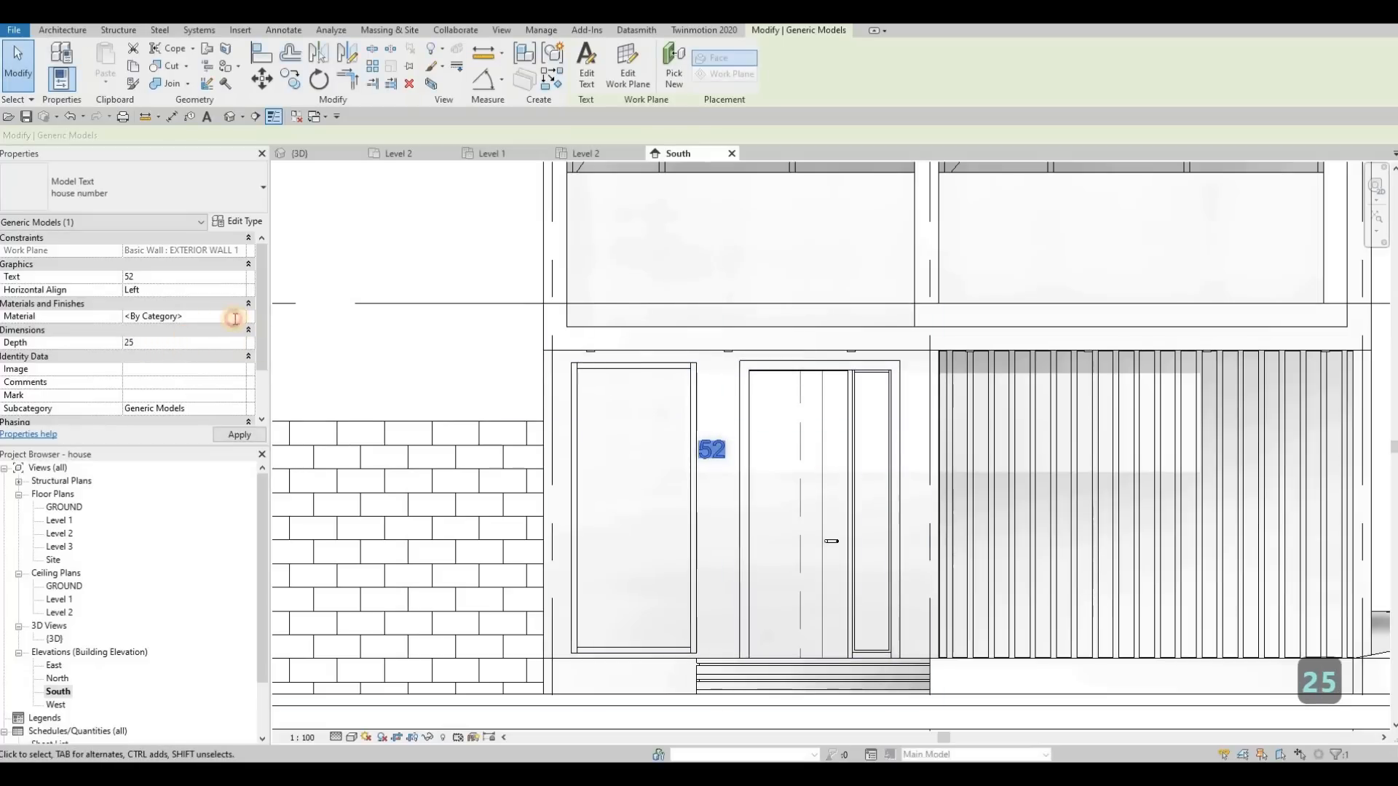
Assign the Aluminum 1100-O material from the AEC Materials Metal library to the model text.
click(241, 318)
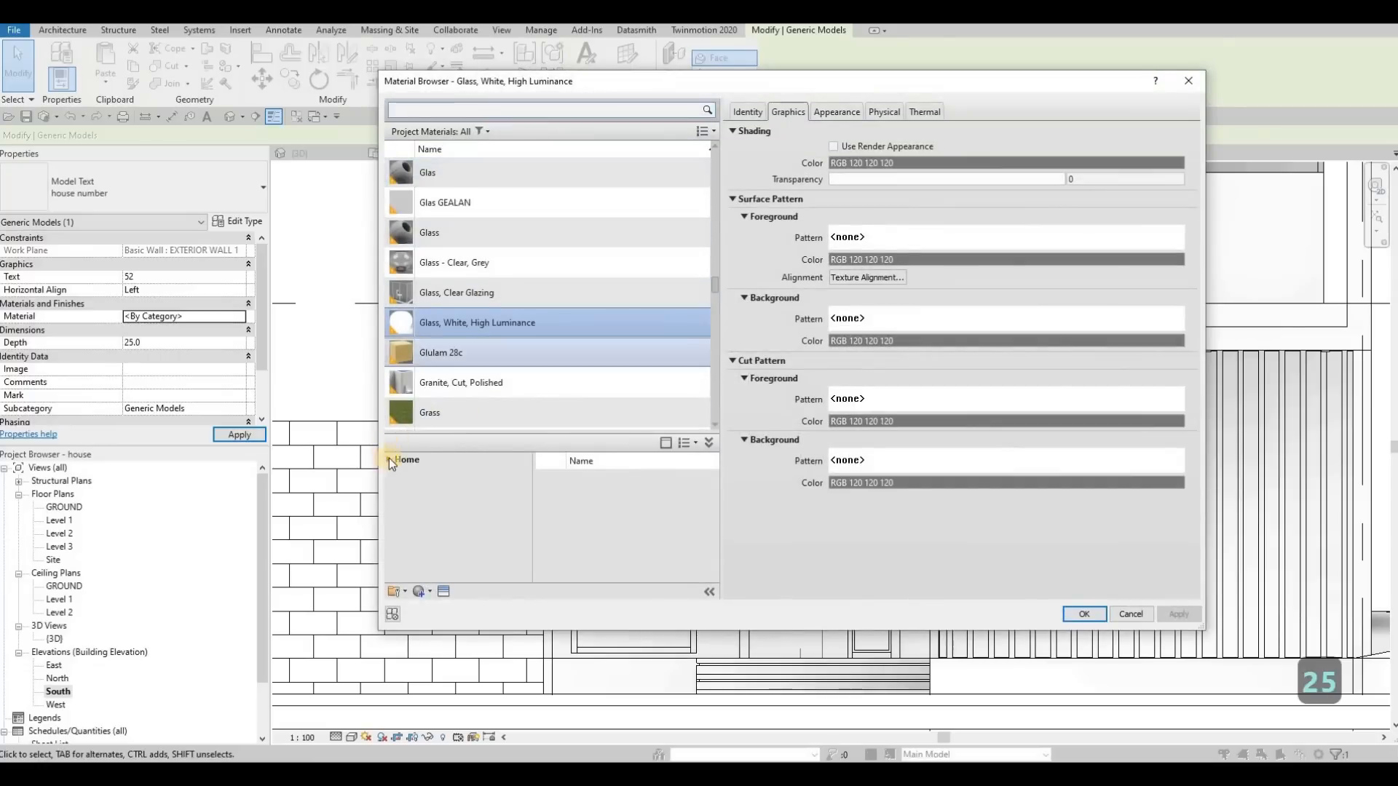
click(389, 460)
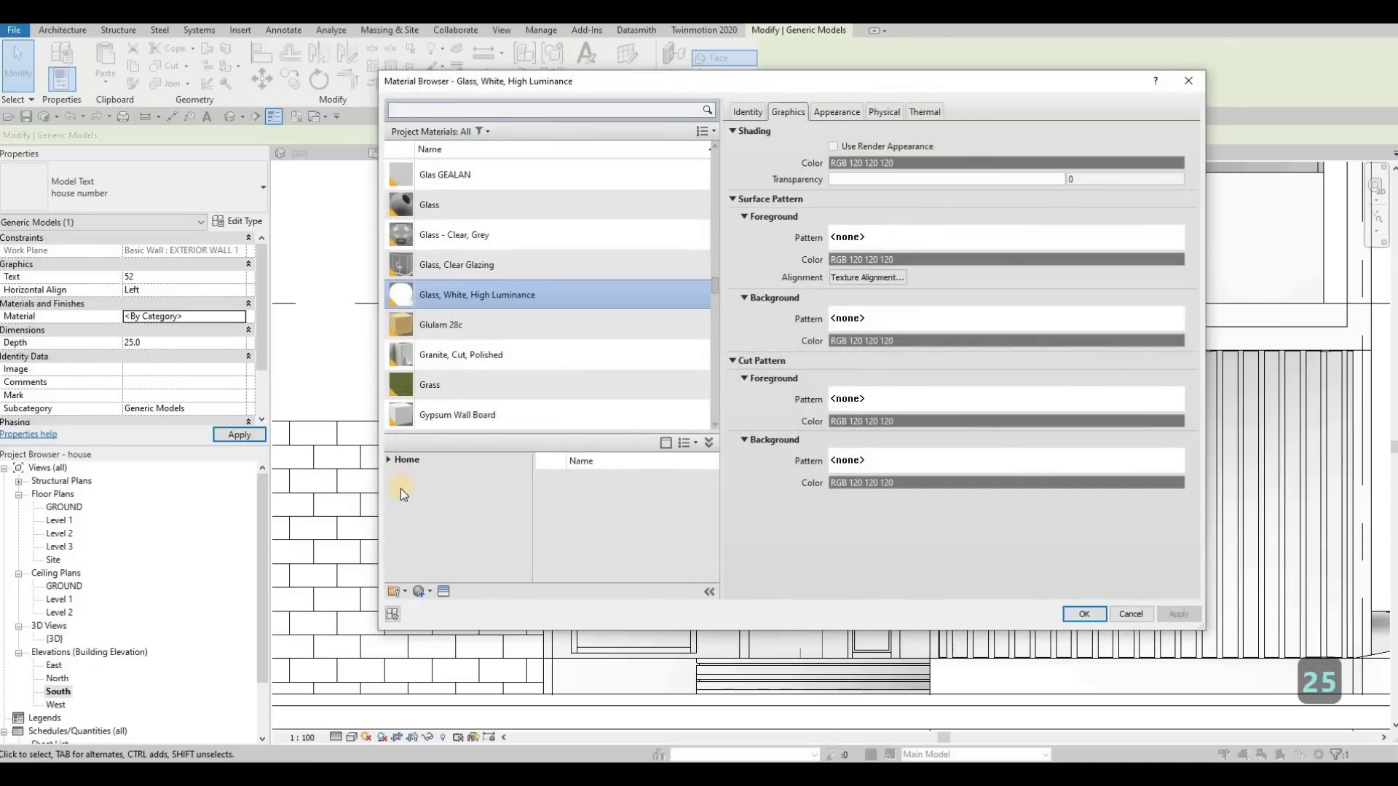
click(396, 487)
click(443, 532)
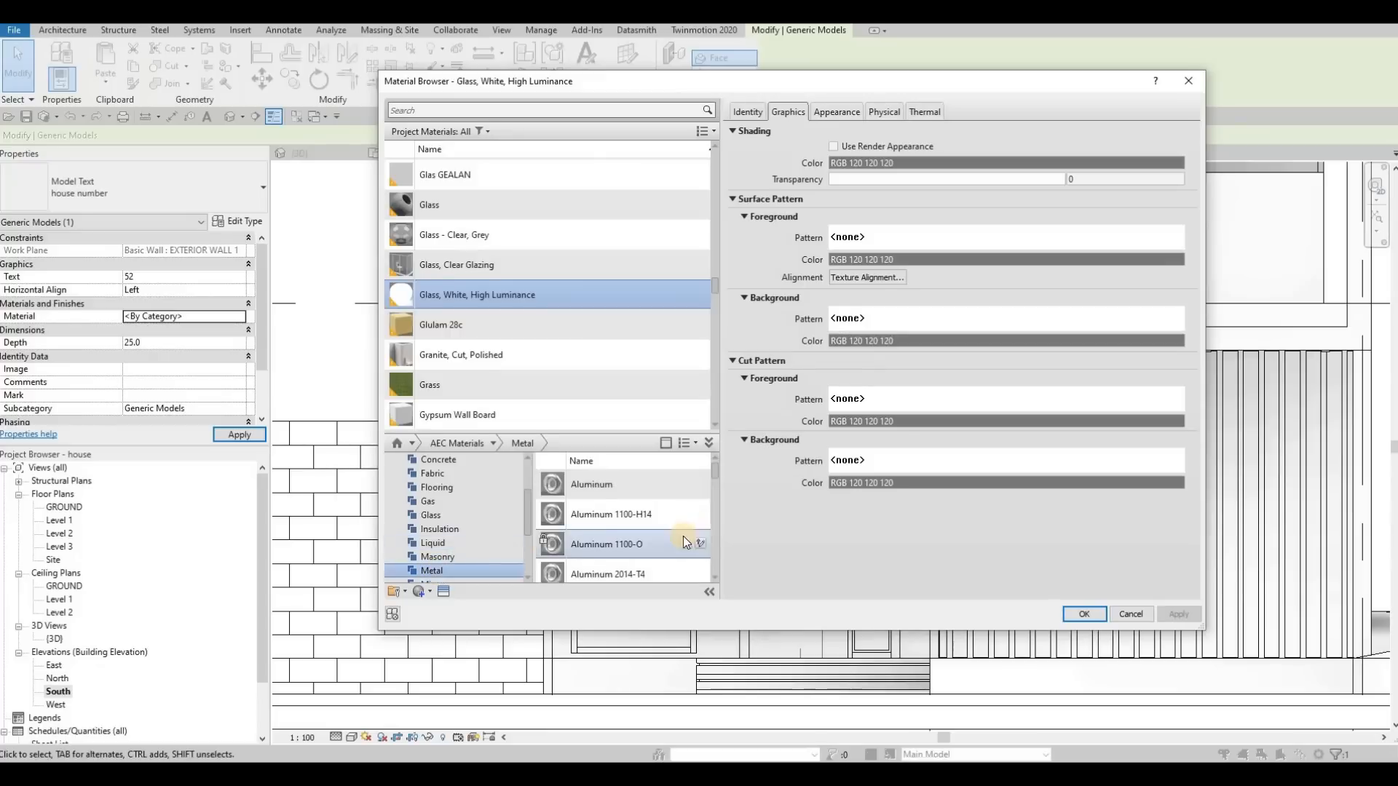
click(685, 543)
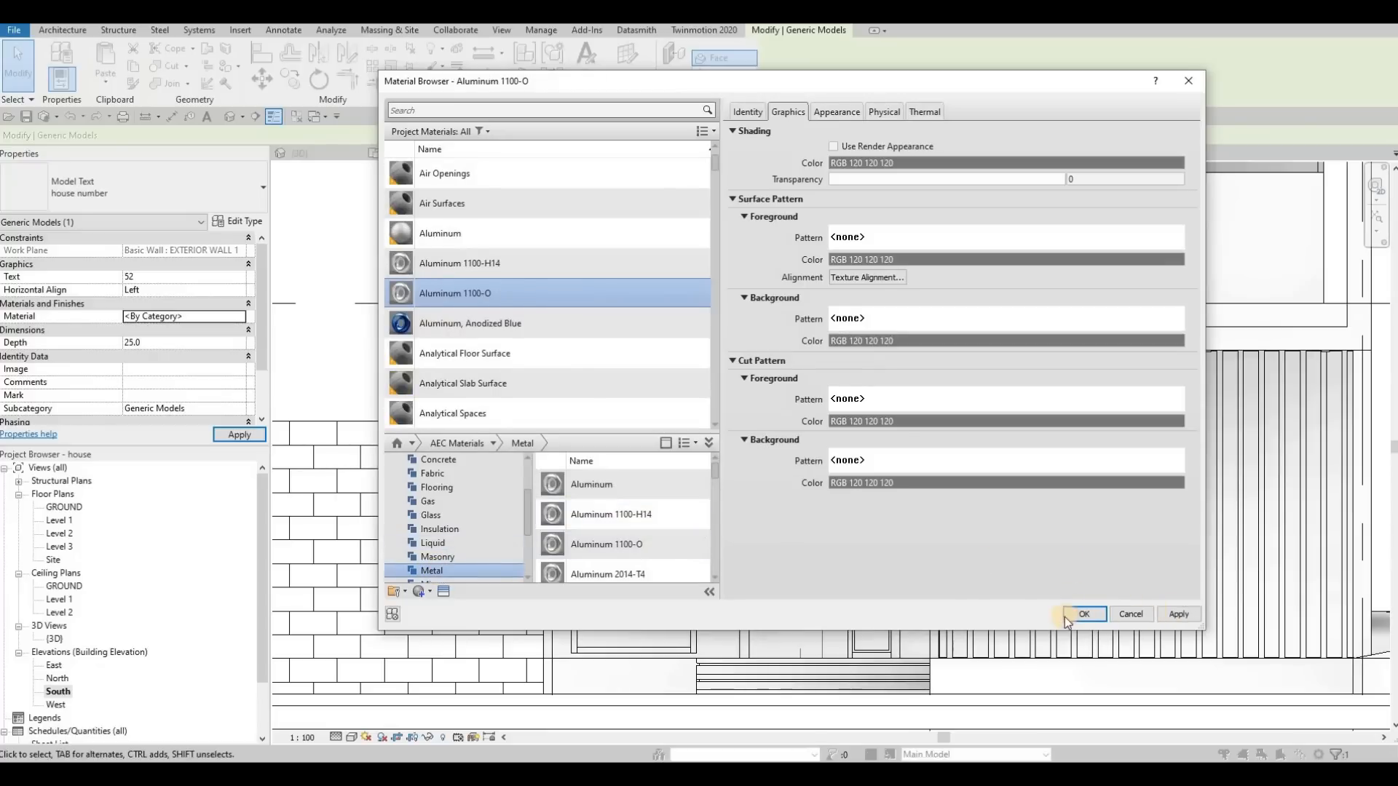
key(Return)
Move the 52 slightly up and towards the middle of the wall strip between the window and the main door.
scroll(753, 407, up, 3)
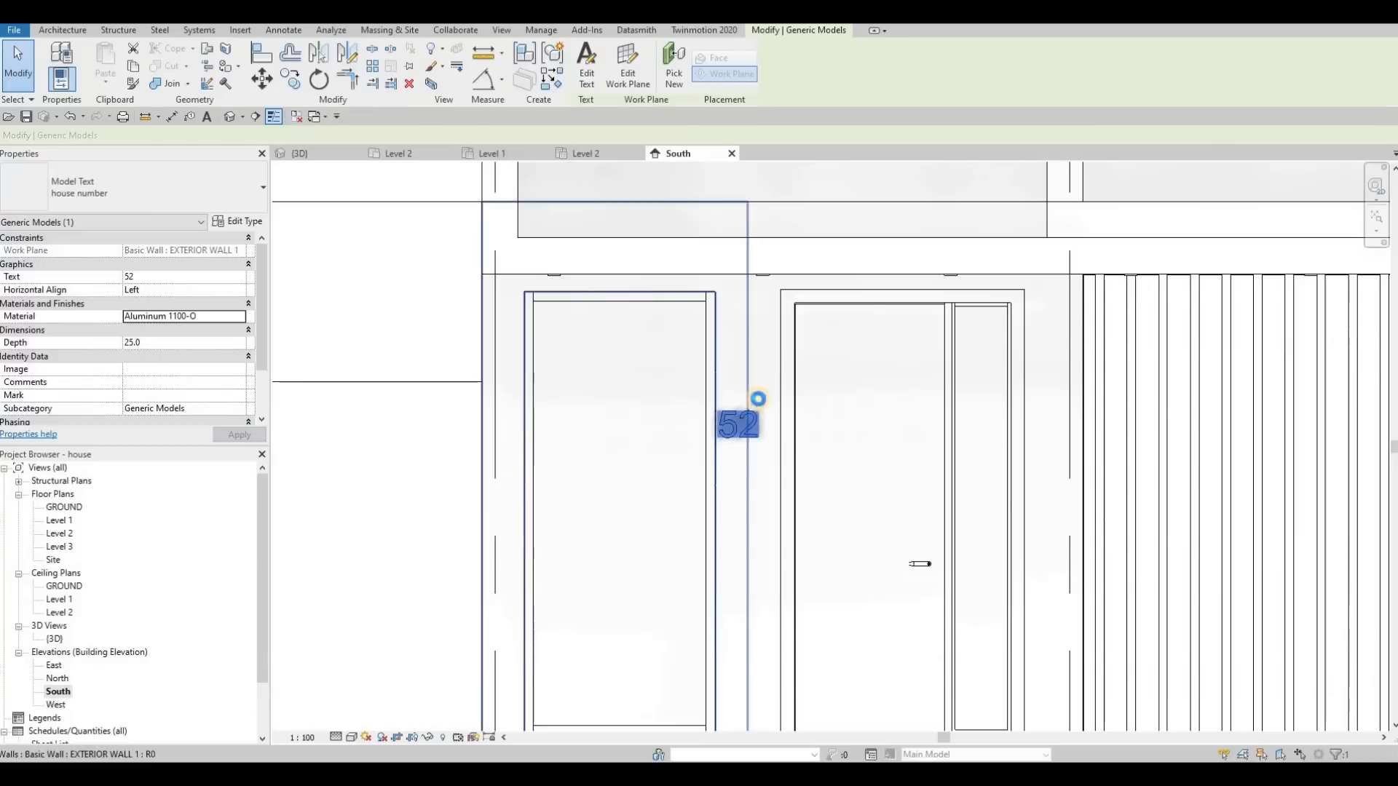
drag(750, 400, 749, 403)
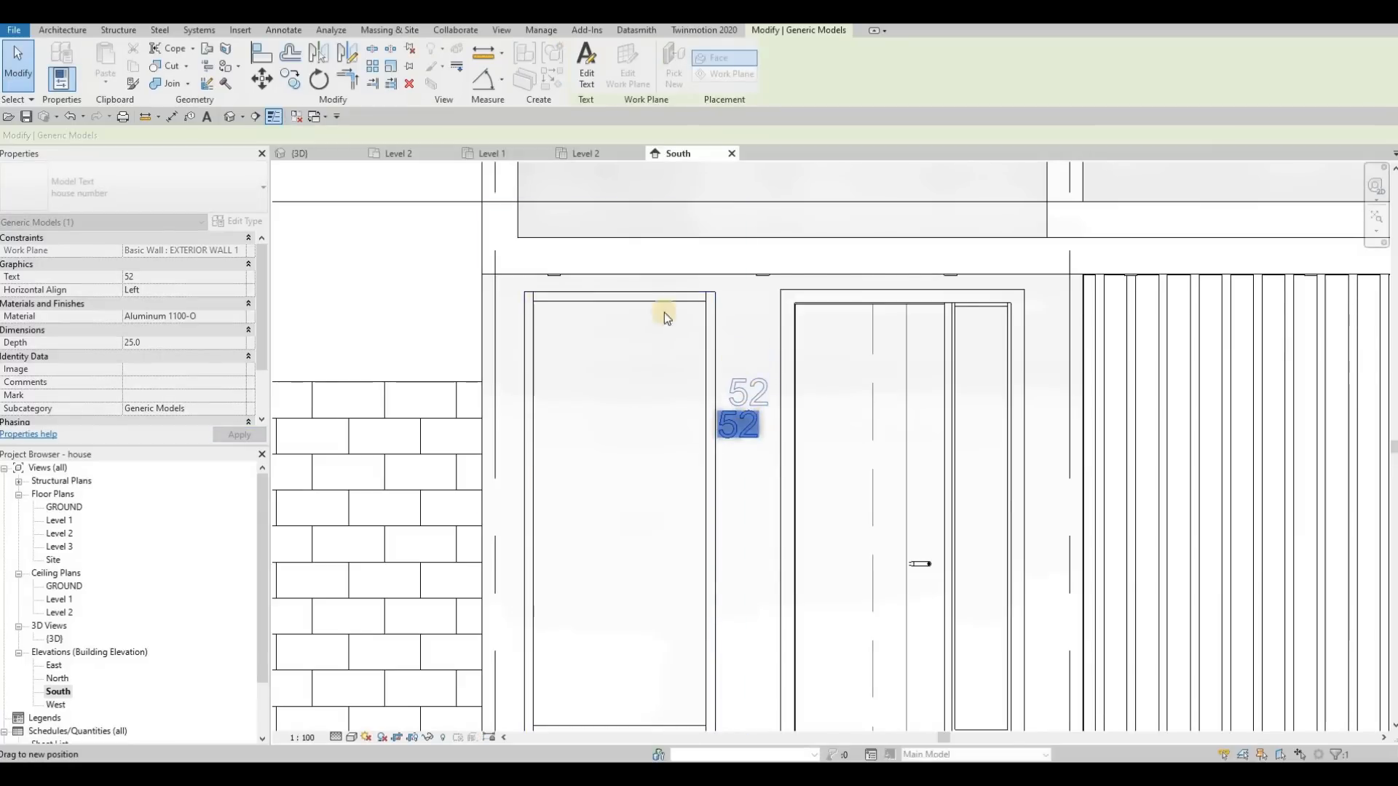
key(Escape)
Examine the 52 house number beside the main door up close and from several angles in the 3D view.
click(298, 153)
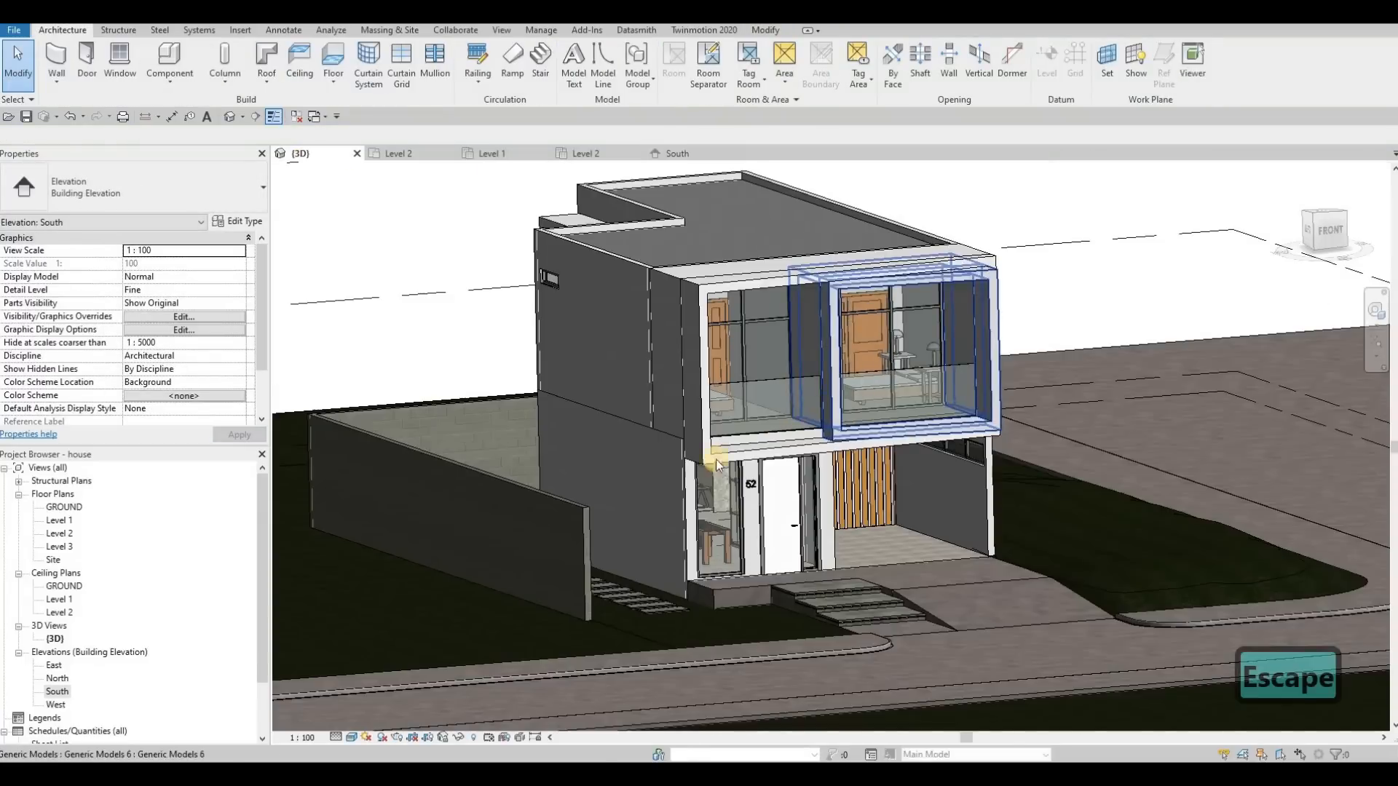
scroll(771, 503, up, 5)
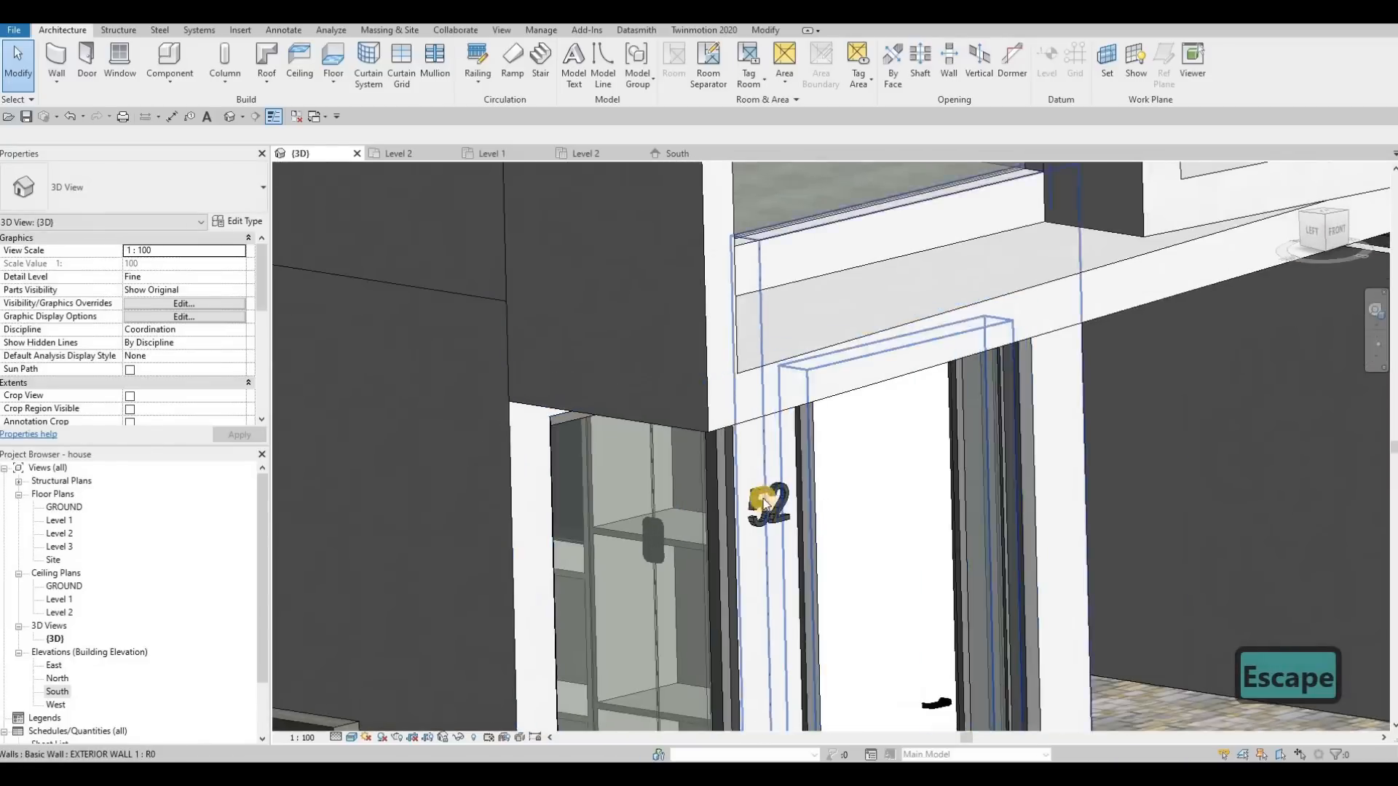
scroll(765, 502, up, 2)
scroll(768, 532, down, 5)
shift+middle_drag(768, 532, 712, 444)
scroll(717, 451, up, 3)
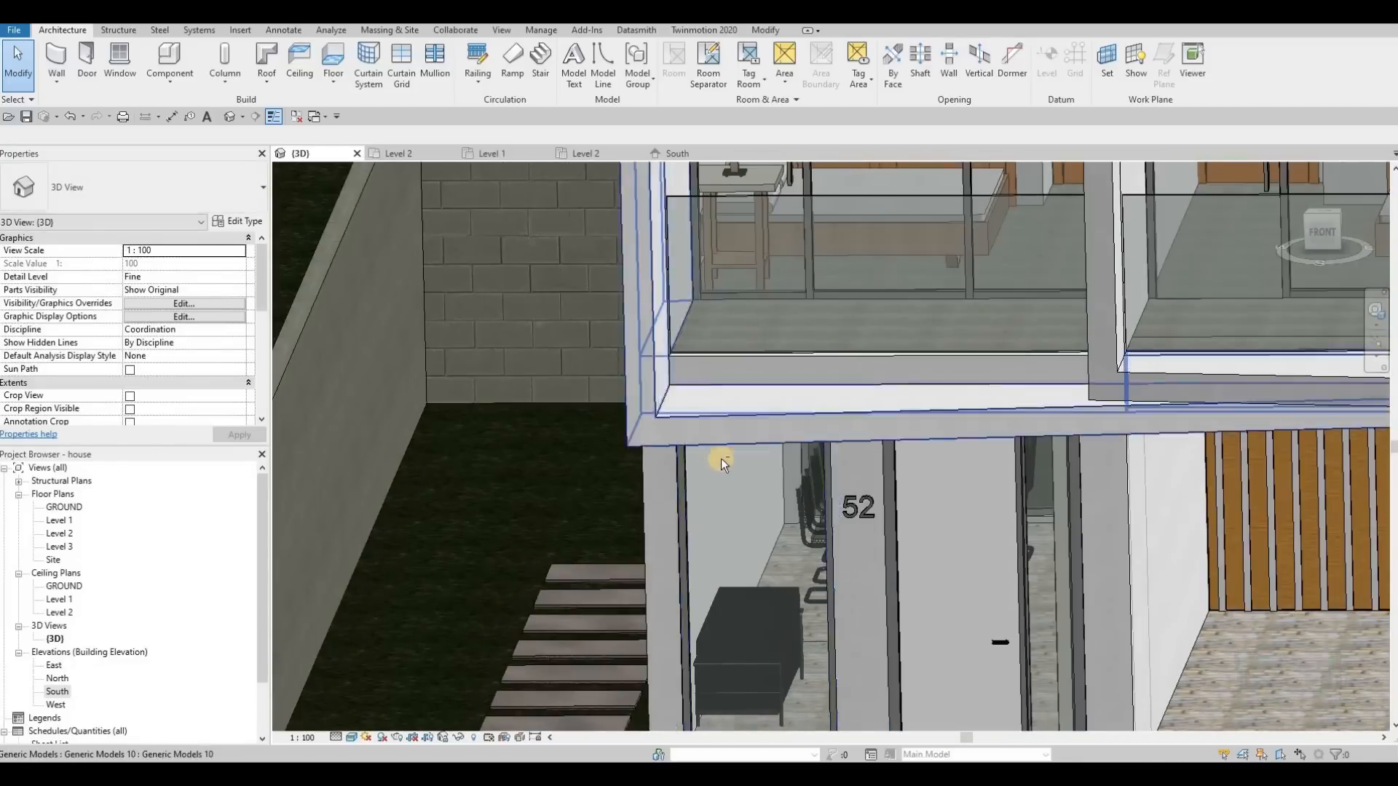
scroll(721, 457, down, 6)
scroll(677, 504, up, 3)
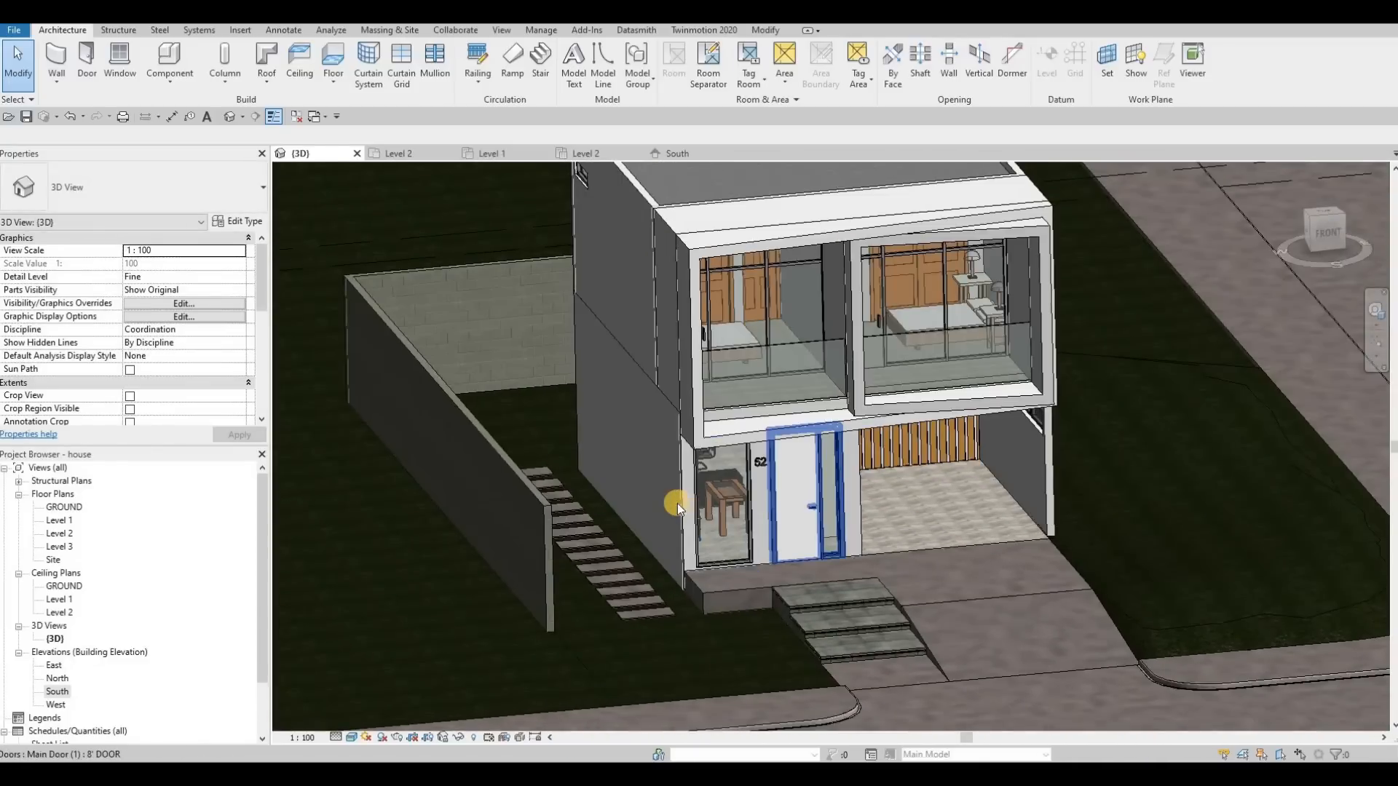
scroll(699, 492, down, 3)
shift+middle_drag(722, 478, 727, 465)
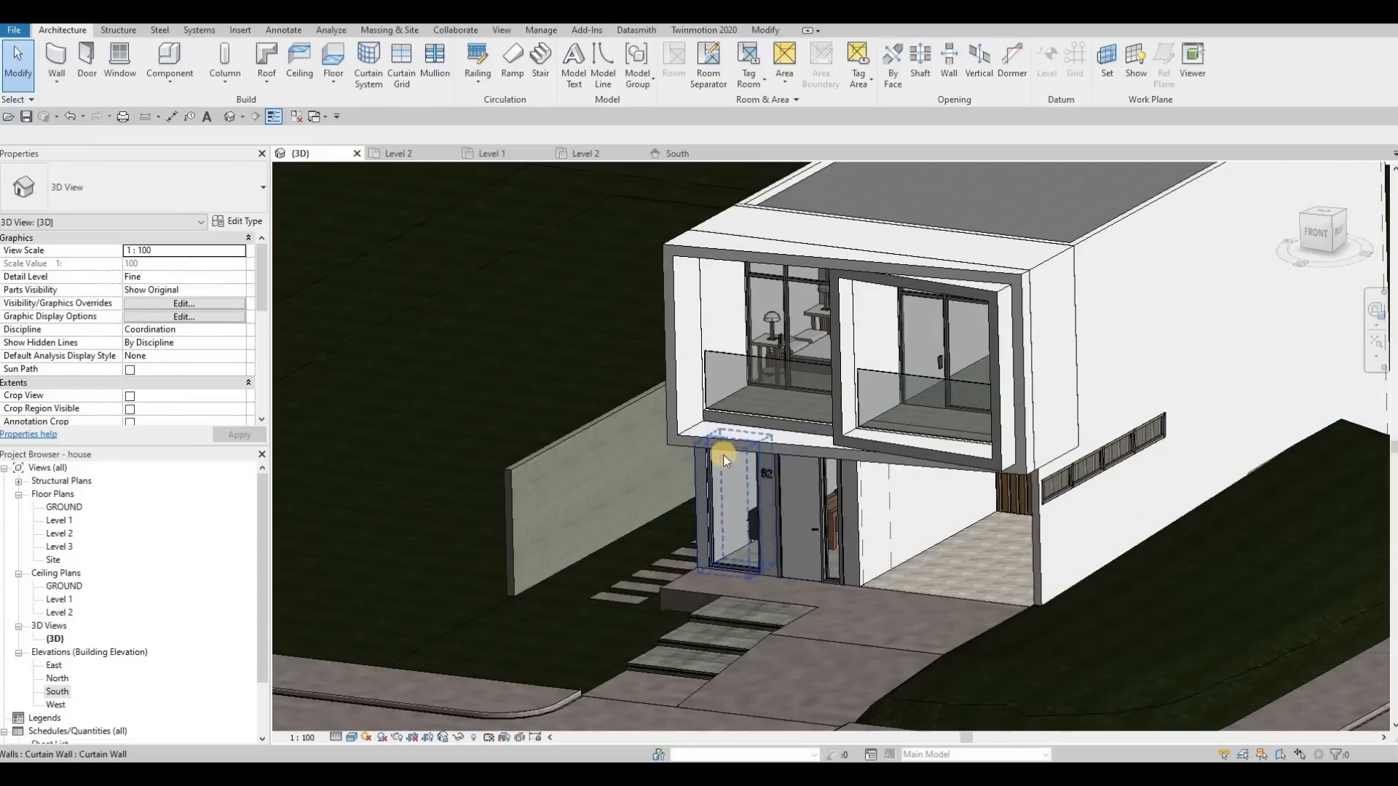
Examine the house's side wall and boundary wall in the 3D view, going around towards the rear garden.
scroll(721, 458, down, 3)
shift+middle_drag(723, 478, 1039, 553)
scroll(835, 470, up, 4)
scroll(835, 470, down, 3)
scroll(732, 494, up, 3)
scroll(732, 495, up, 4)
scroll(801, 510, down, 3)
scroll(821, 560, up, 4)
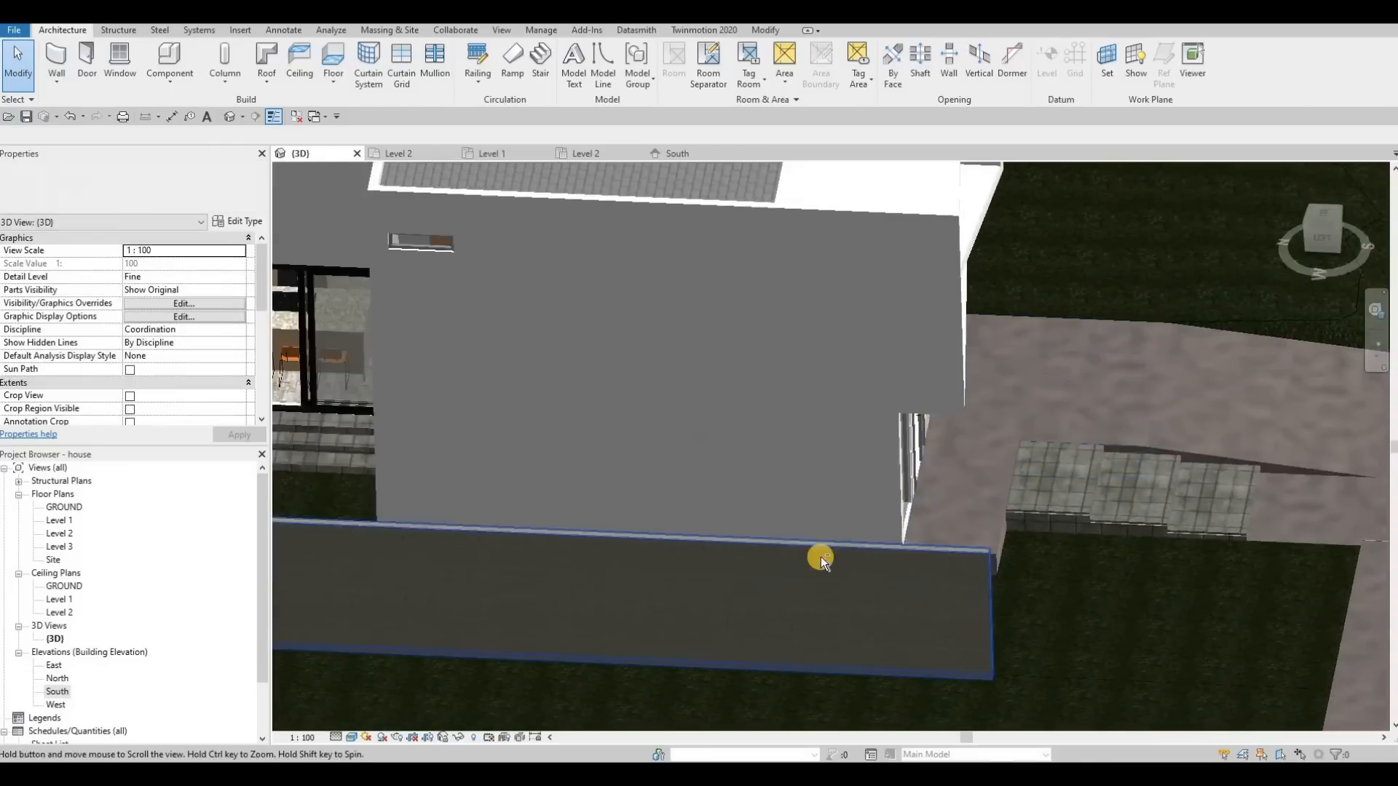
scroll(821, 560, down, 3)
shift+middle_drag(873, 665, 801, 490)
scroll(797, 492, up, 4)
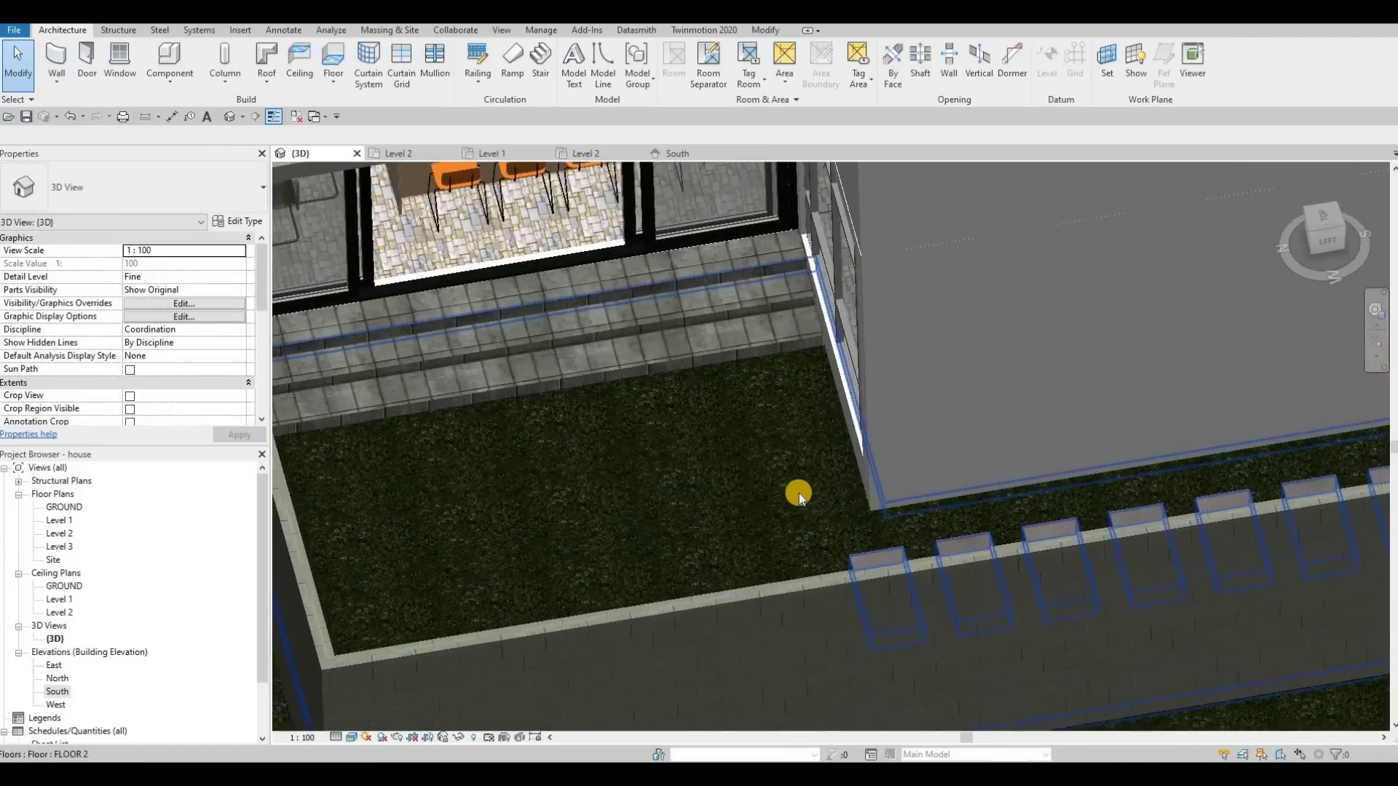
Open the generic-model steps below the rear sliding door for in-place editing.
shift+middle_drag(553, 355, 747, 388)
middle_drag(746, 321, 736, 469)
middle_drag(712, 252, 722, 377)
scroll(736, 337, up, 2)
click(711, 370)
scroll(728, 382, down, 2)
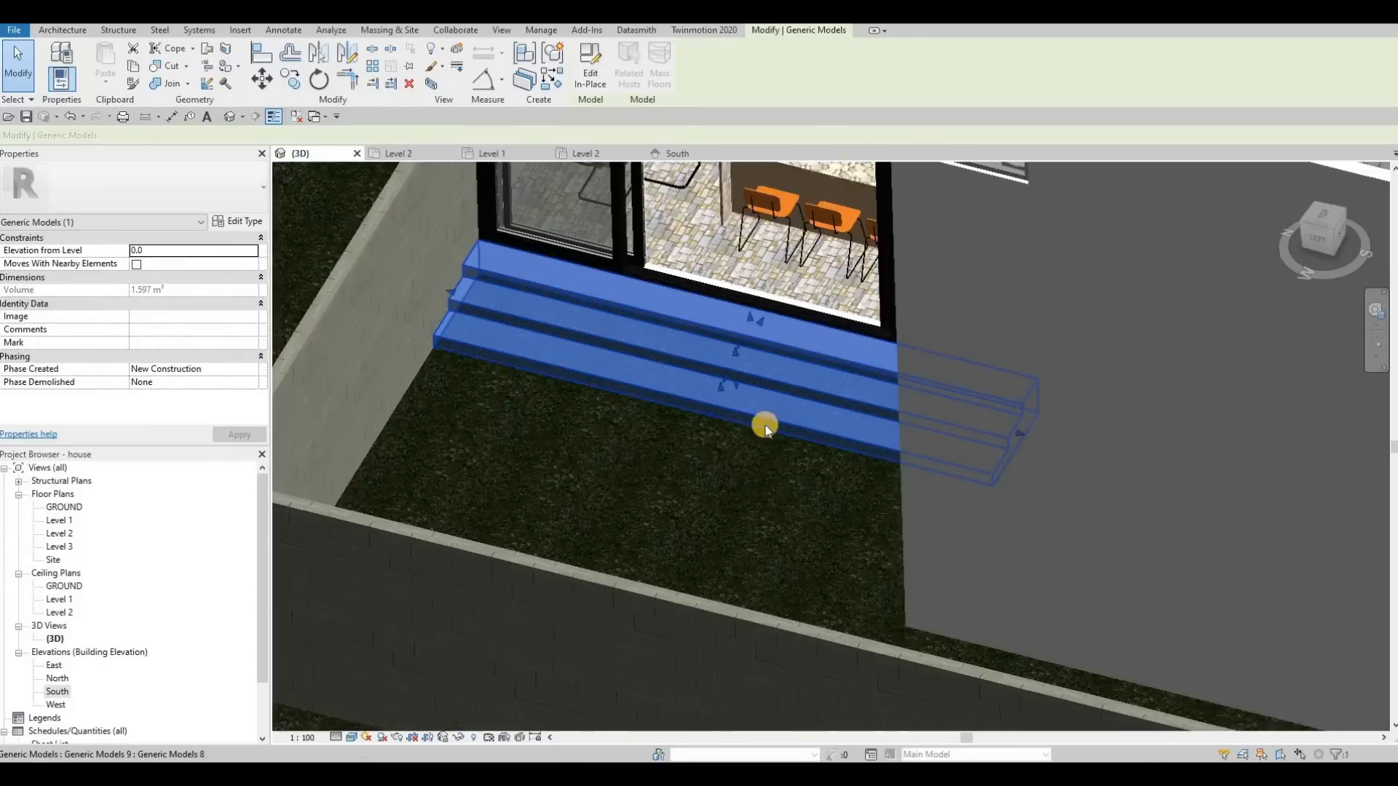
scroll(764, 428, down, 3)
middle_drag(1210, 536, 1111, 518)
scroll(1111, 517, up, 3)
middle_drag(517, 424, 976, 444)
middle_drag(364, 286, 694, 352)
scroll(695, 352, up, 2)
click(591, 86)
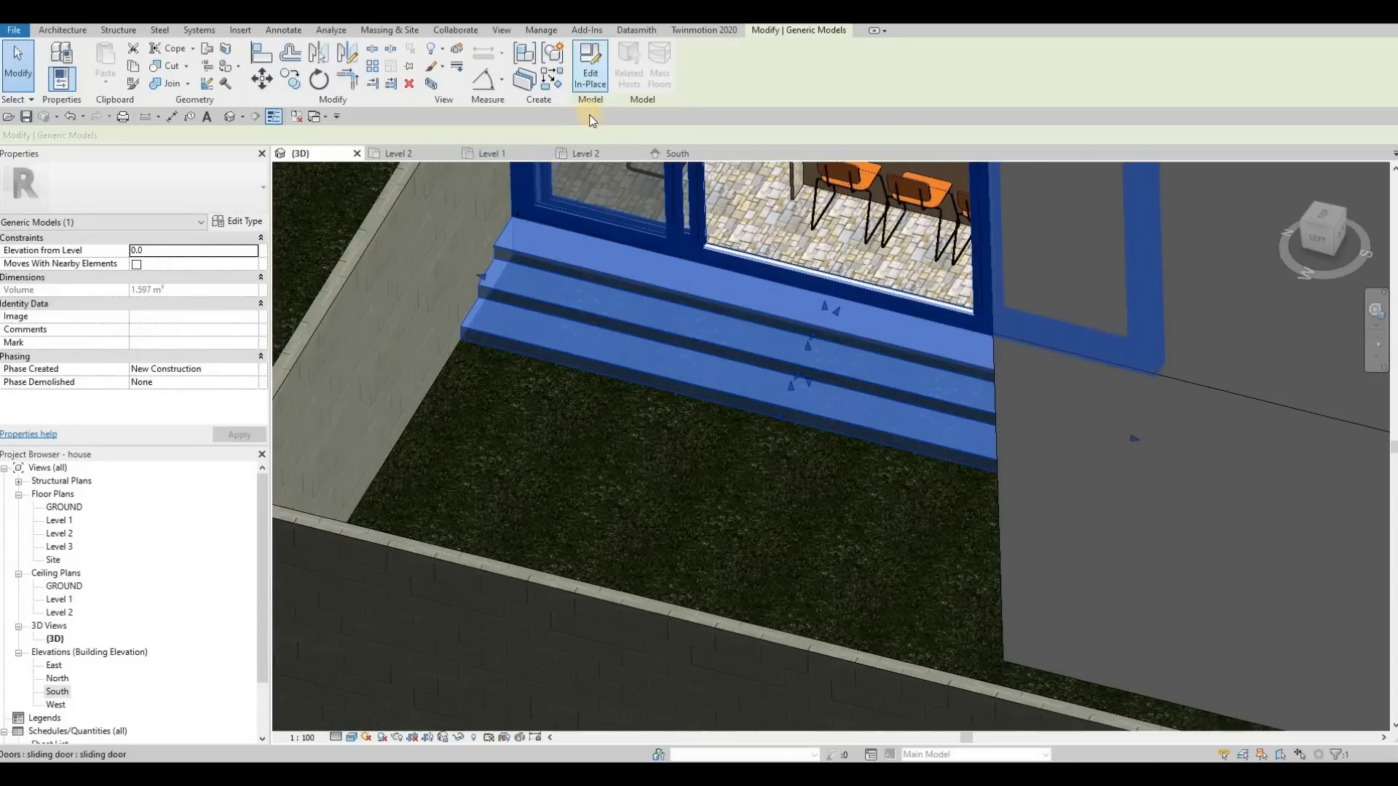
shift+middle_drag(664, 392, 675, 375)
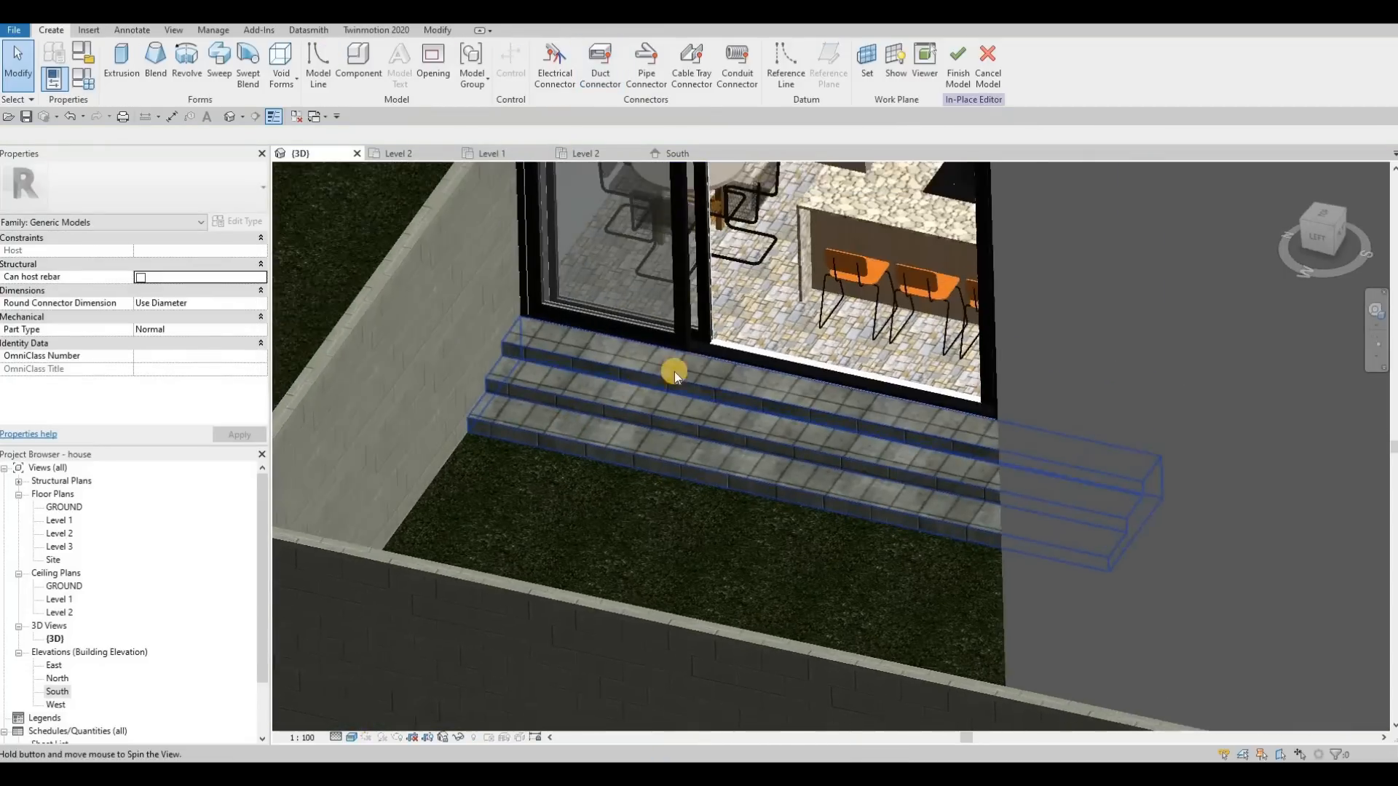
scroll(724, 303, up, 5)
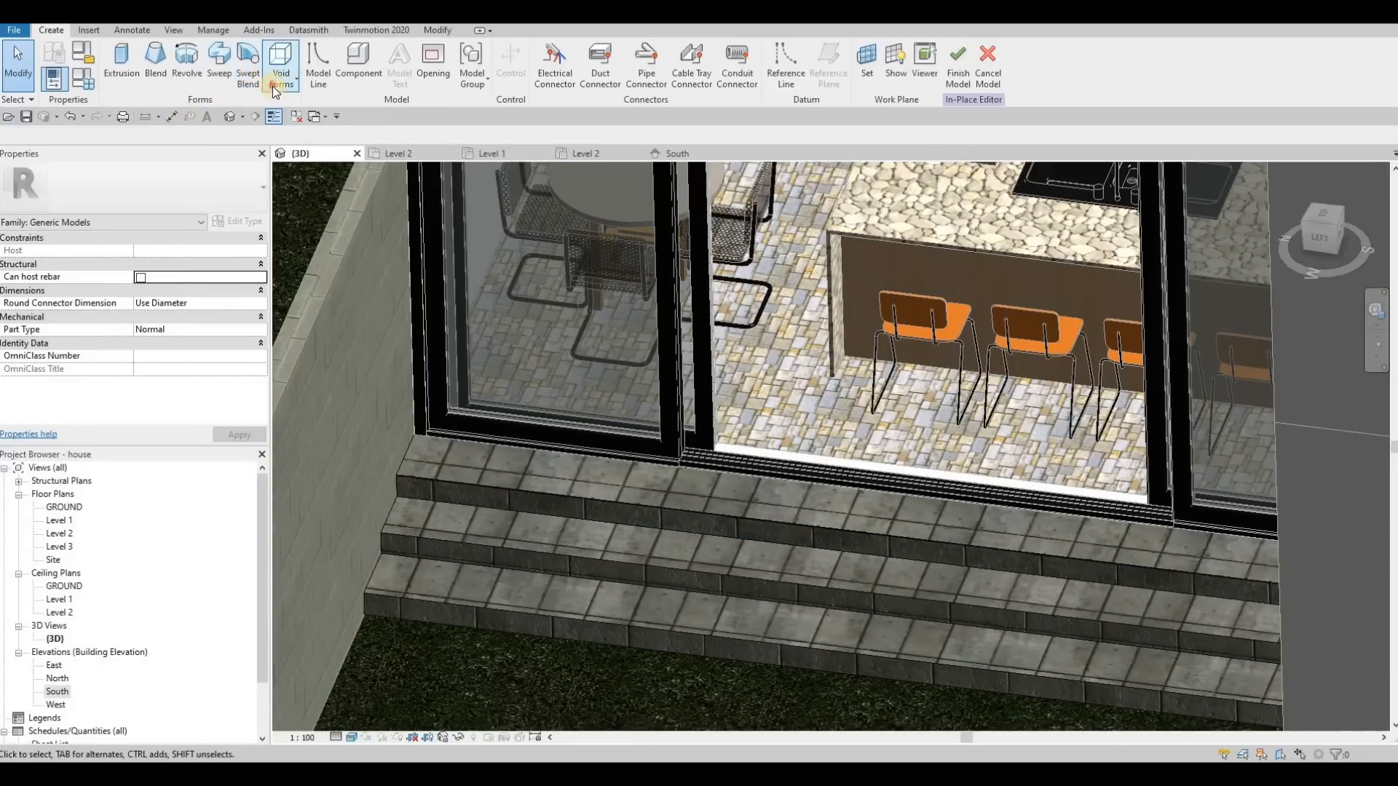
click(277, 86)
click(313, 108)
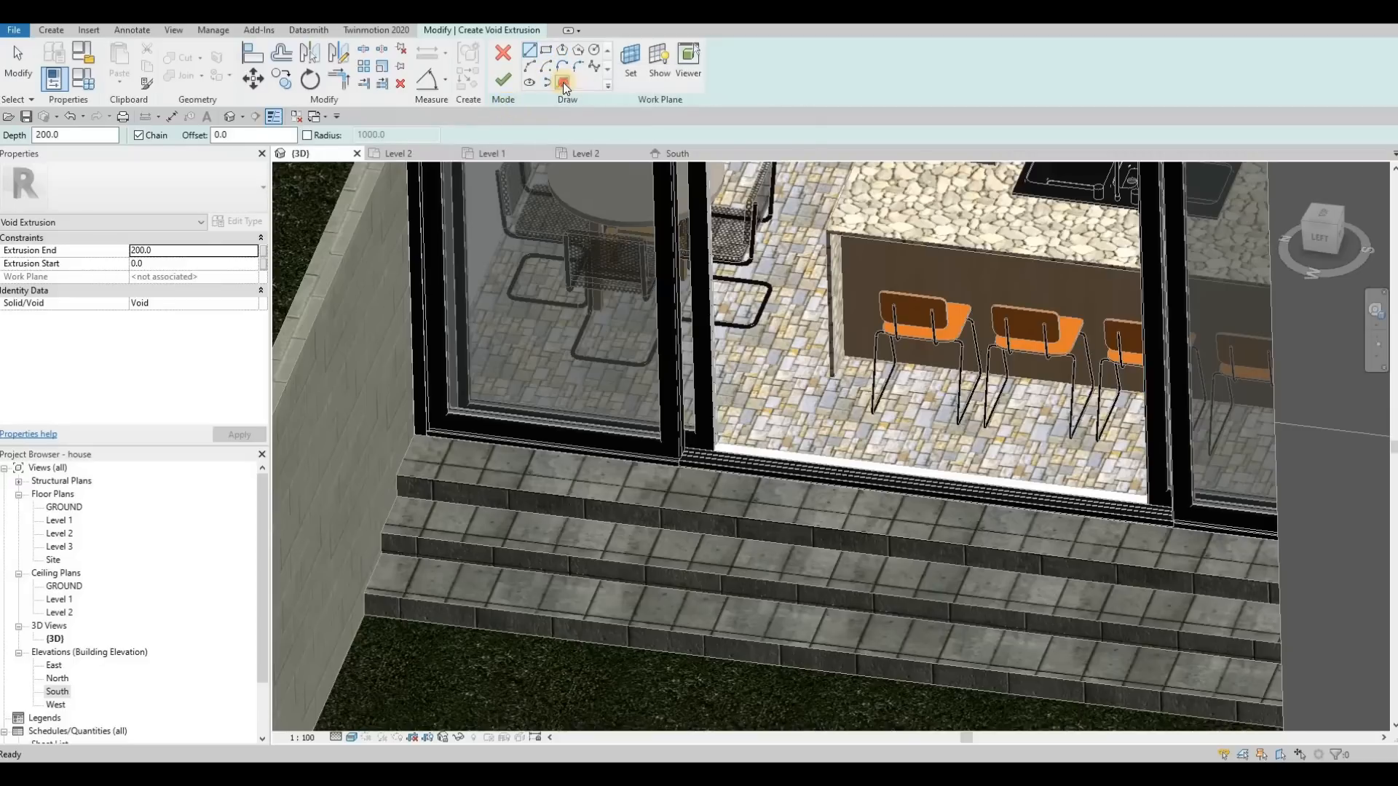
click(562, 82)
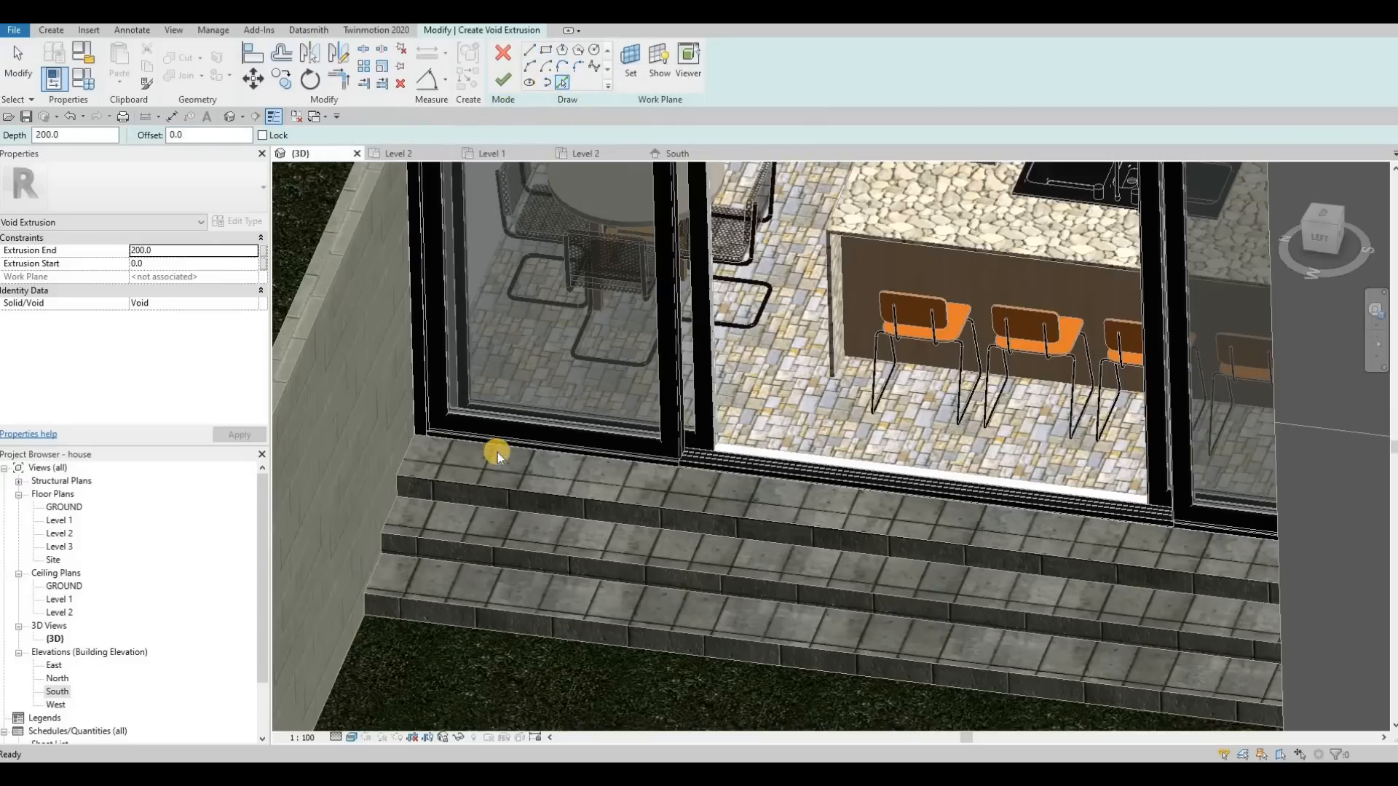
click(499, 484)
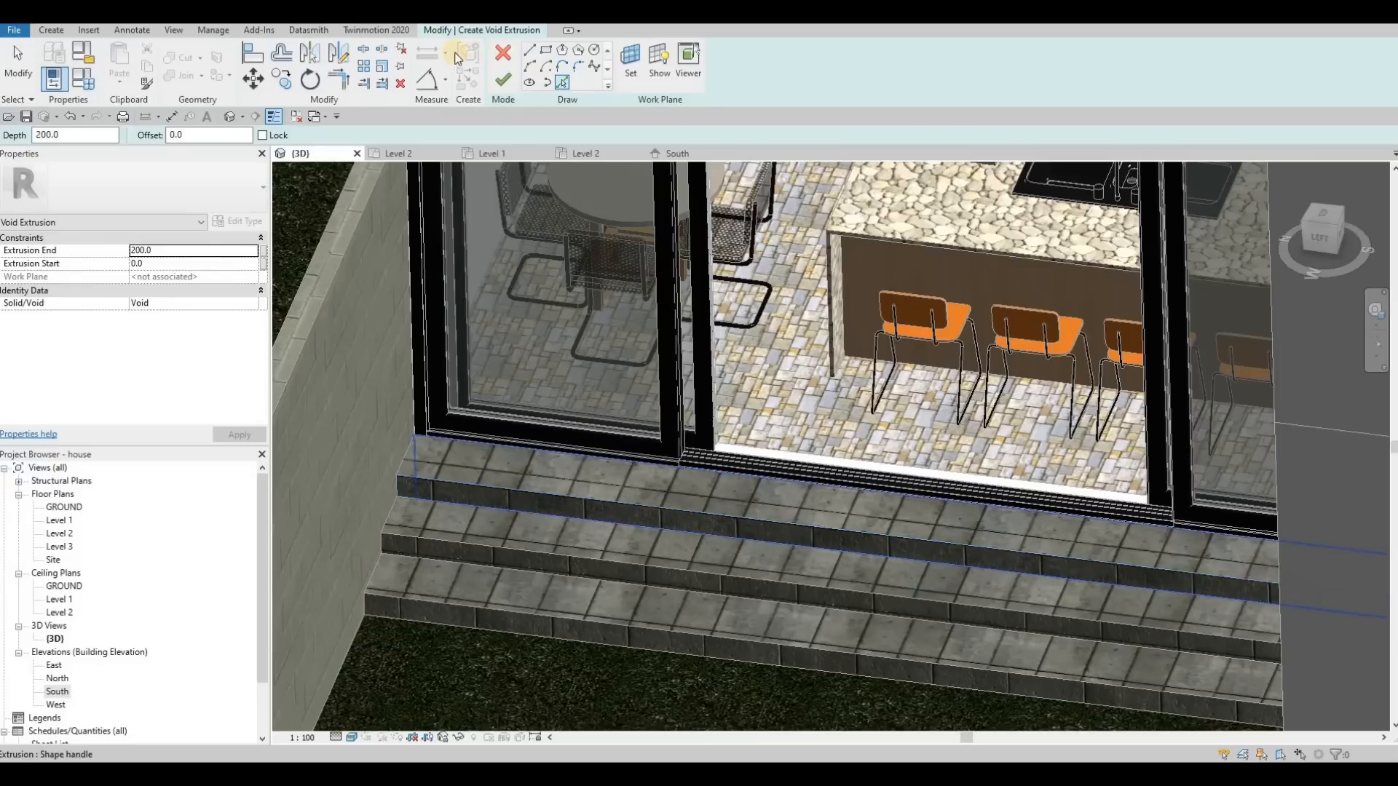
click(504, 55)
Start a void sweep on the garden steps and pick the top step's upper front edge as its path.
click(61, 33)
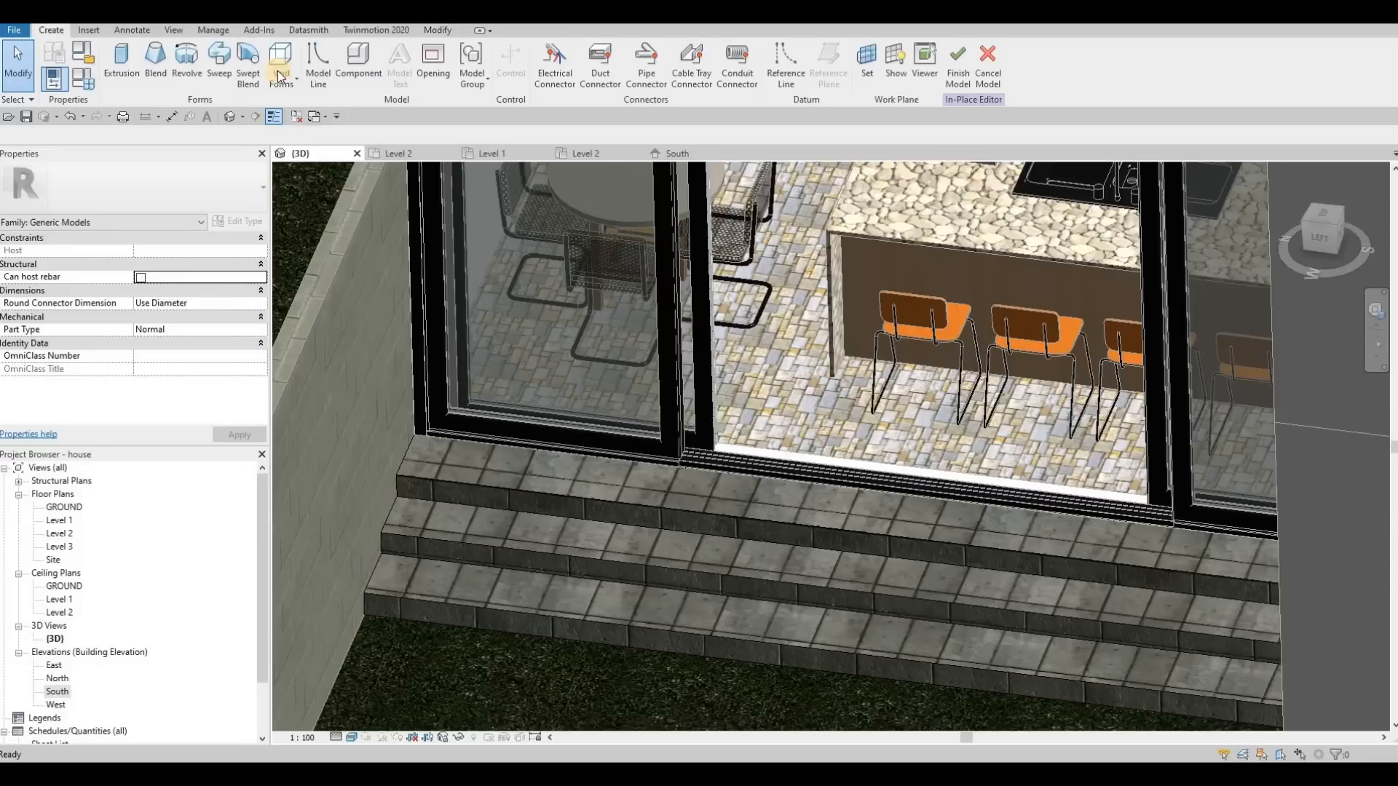
click(276, 77)
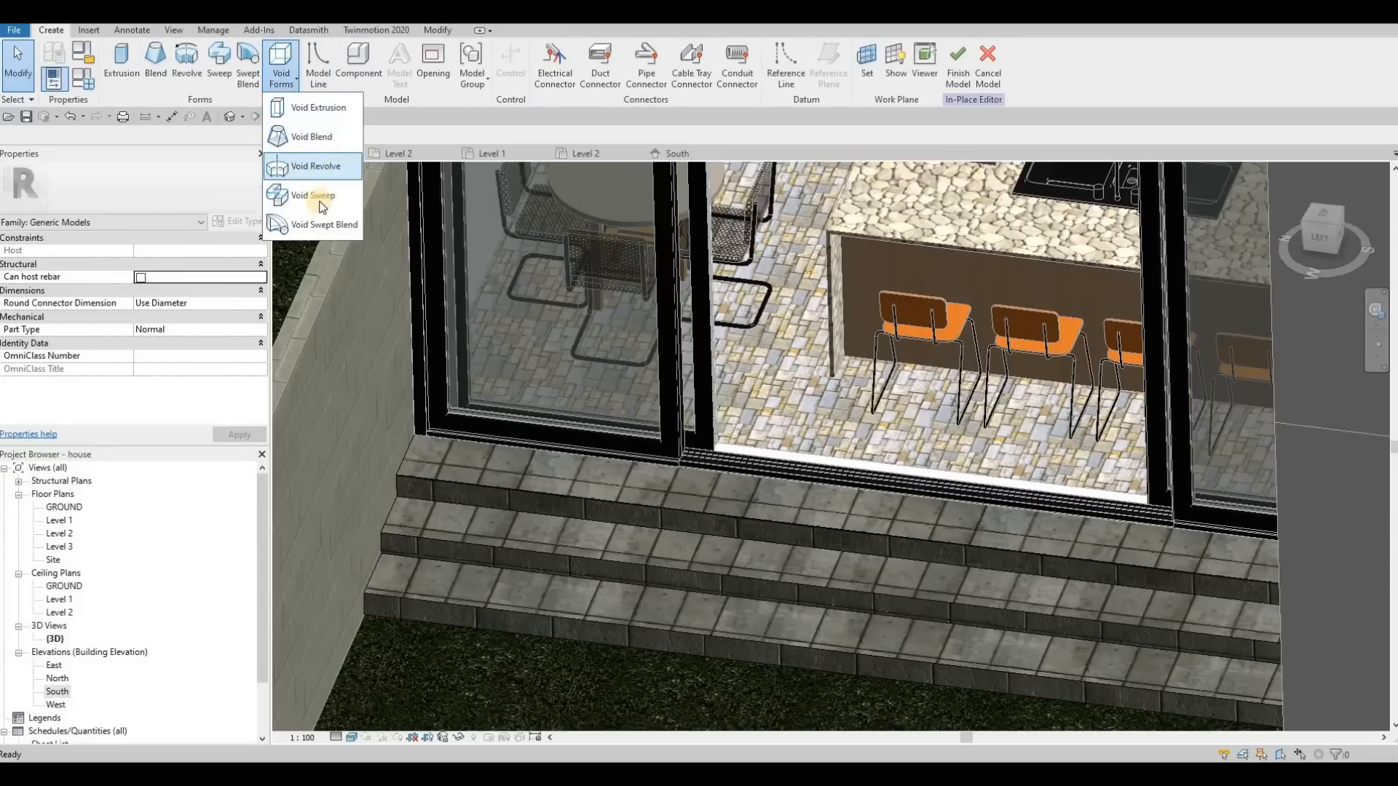
click(313, 195)
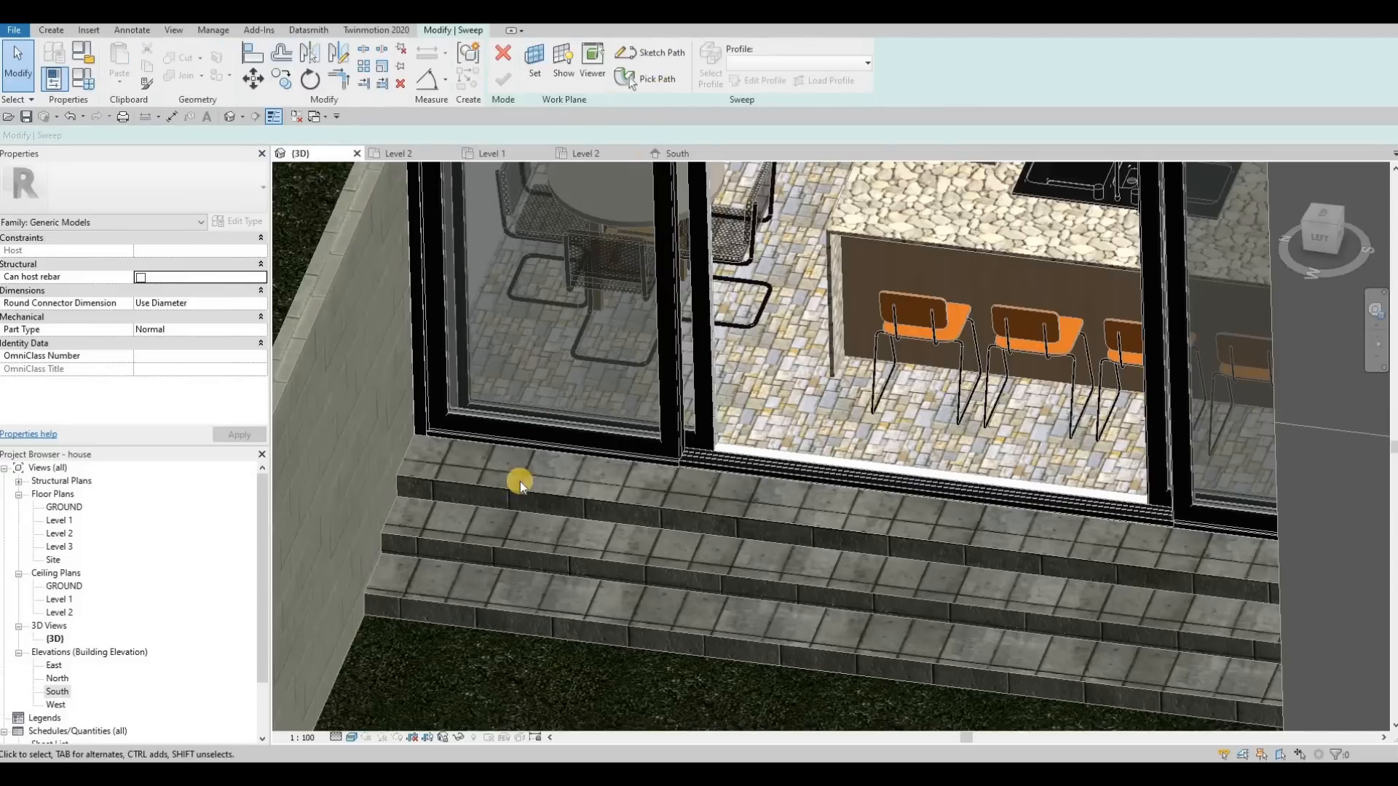
click(630, 78)
shift+middle_drag(584, 478, 707, 391)
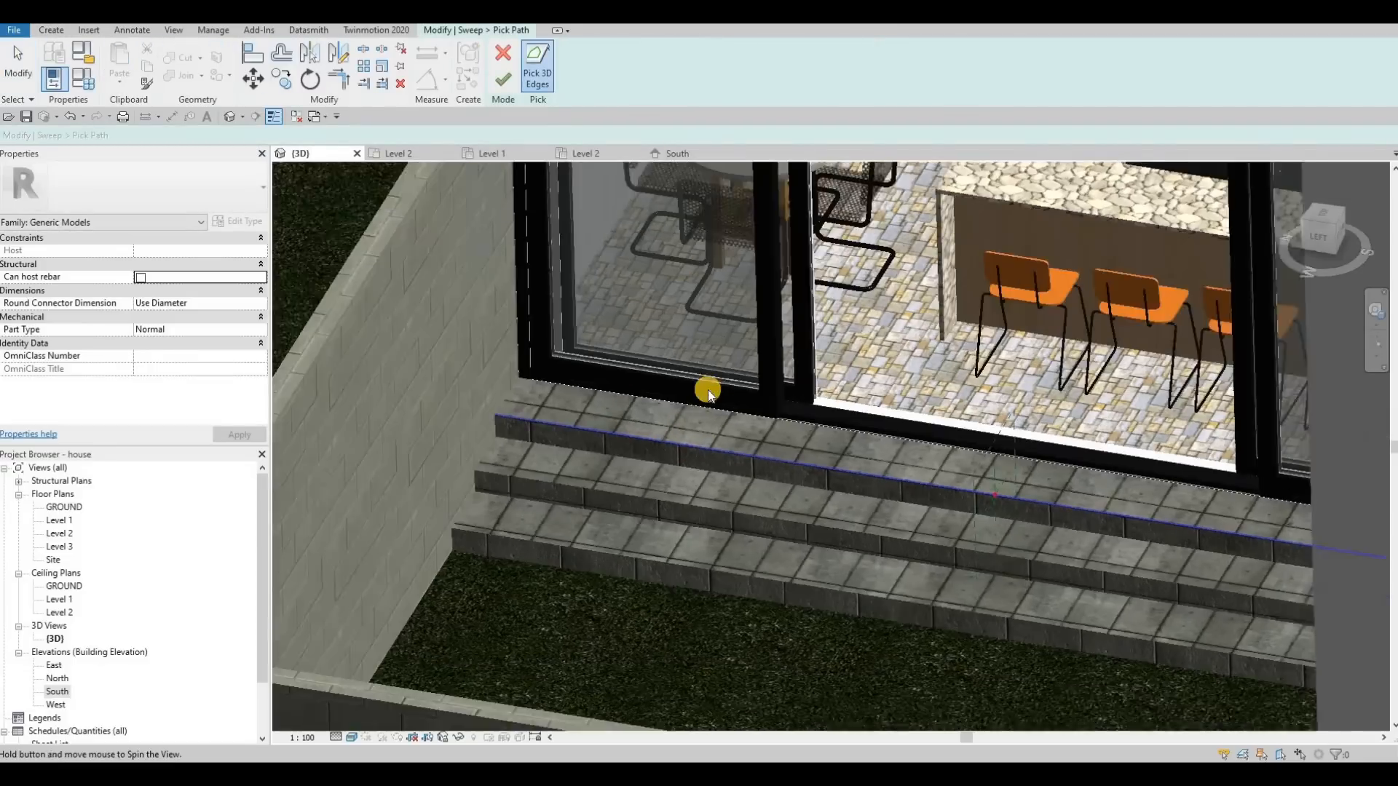
scroll(500, 359, up, 6)
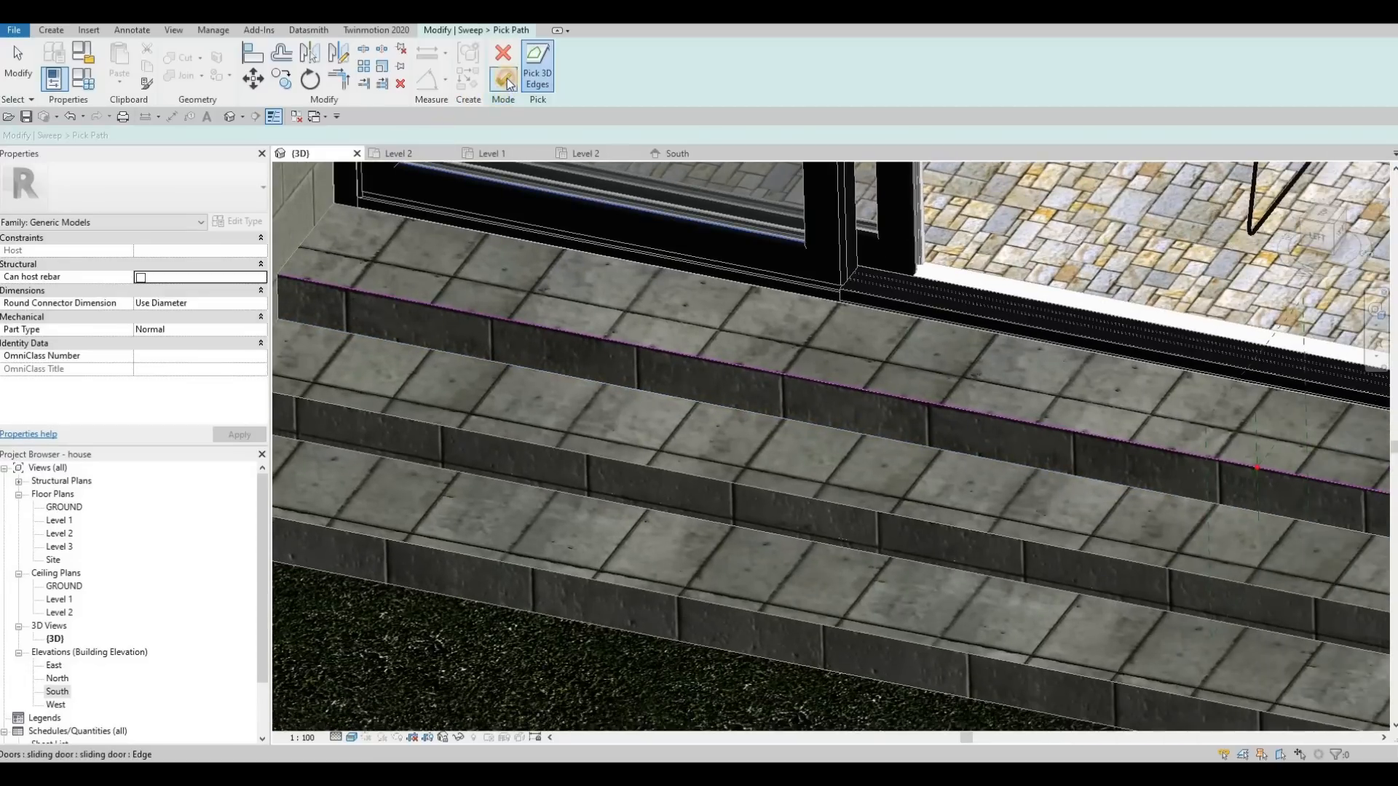
click(504, 78)
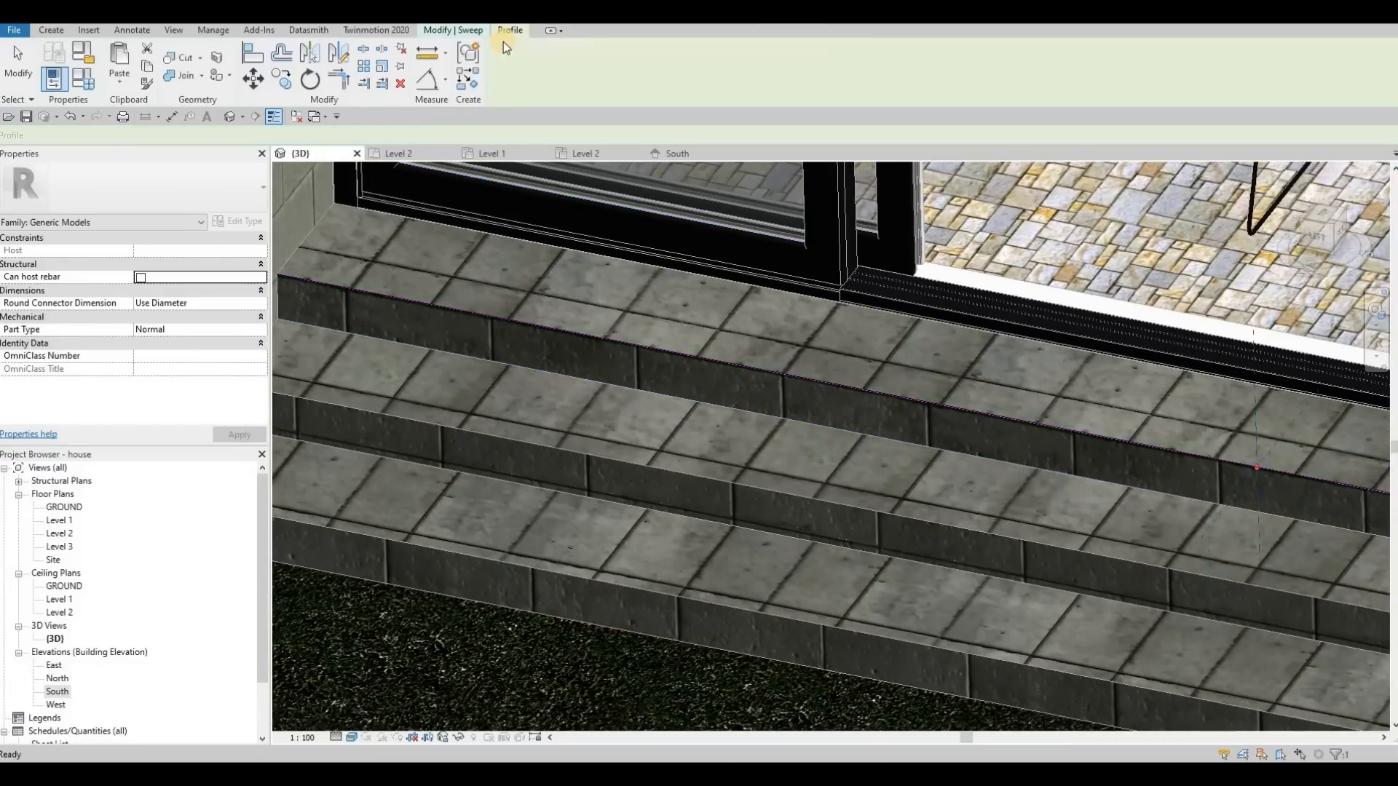
Sketch a rectangular sweep profile about 40 mm wide behind the top step's riser, just below the path edge.
click(756, 80)
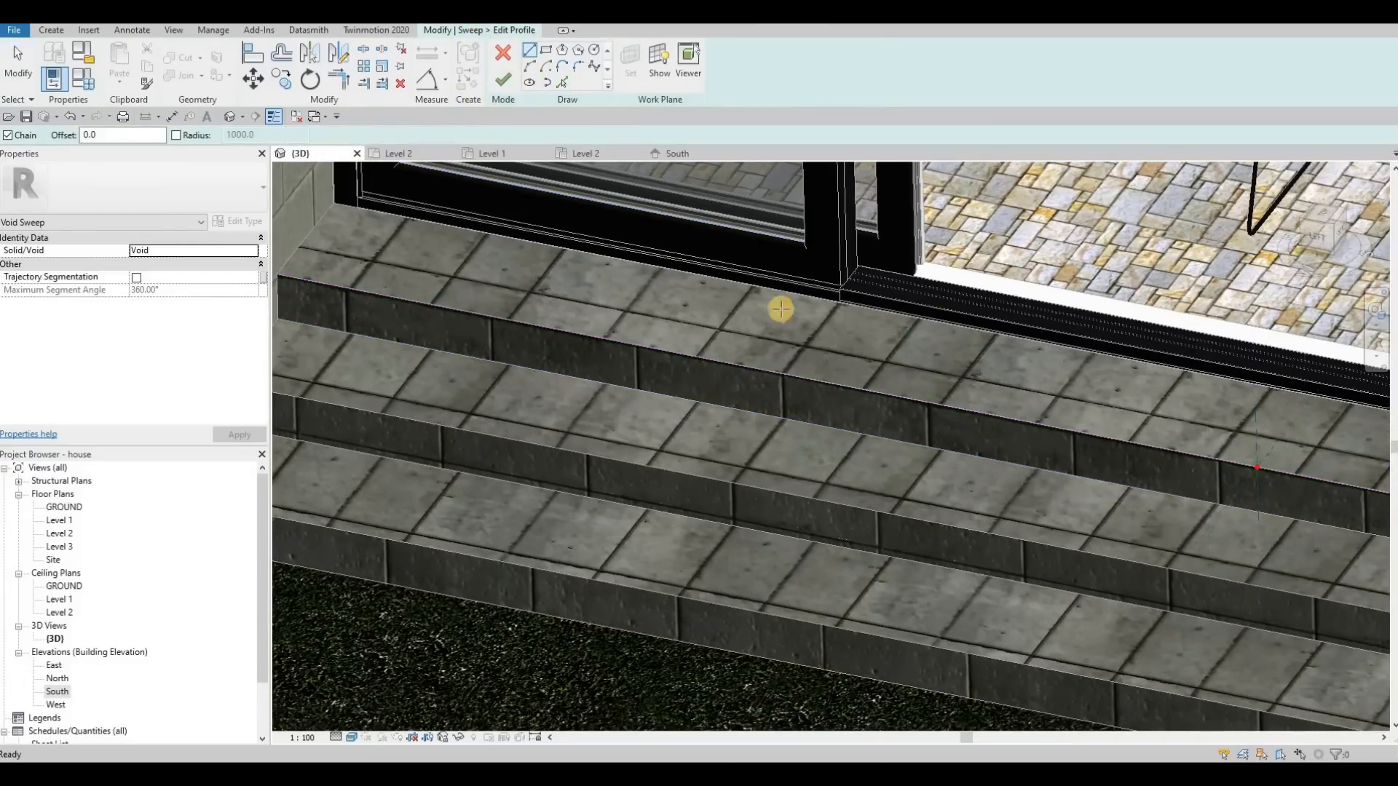
shift+middle_drag(822, 364, 958, 483)
middle_drag(939, 633, 964, 500)
scroll(962, 499, up, 5)
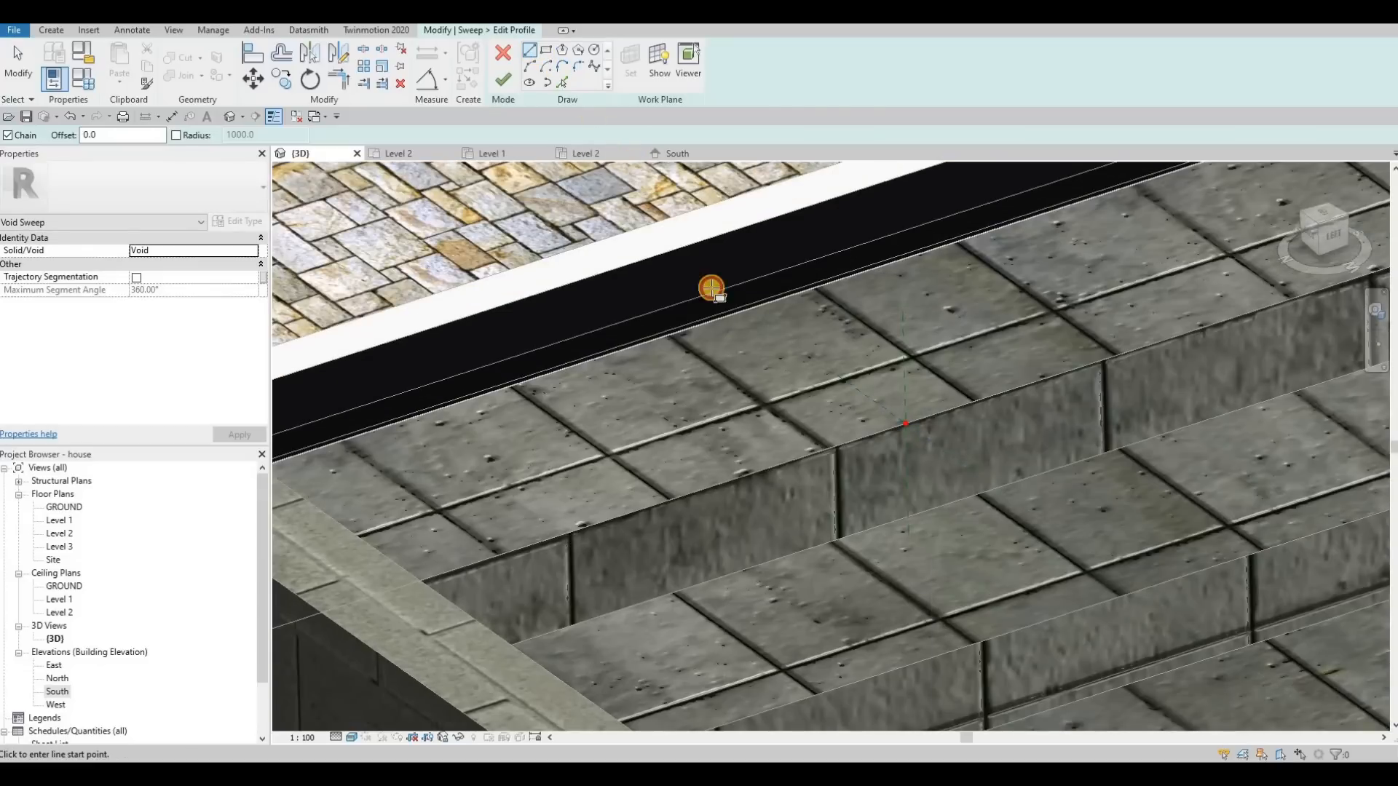
scroll(888, 418, up, 2)
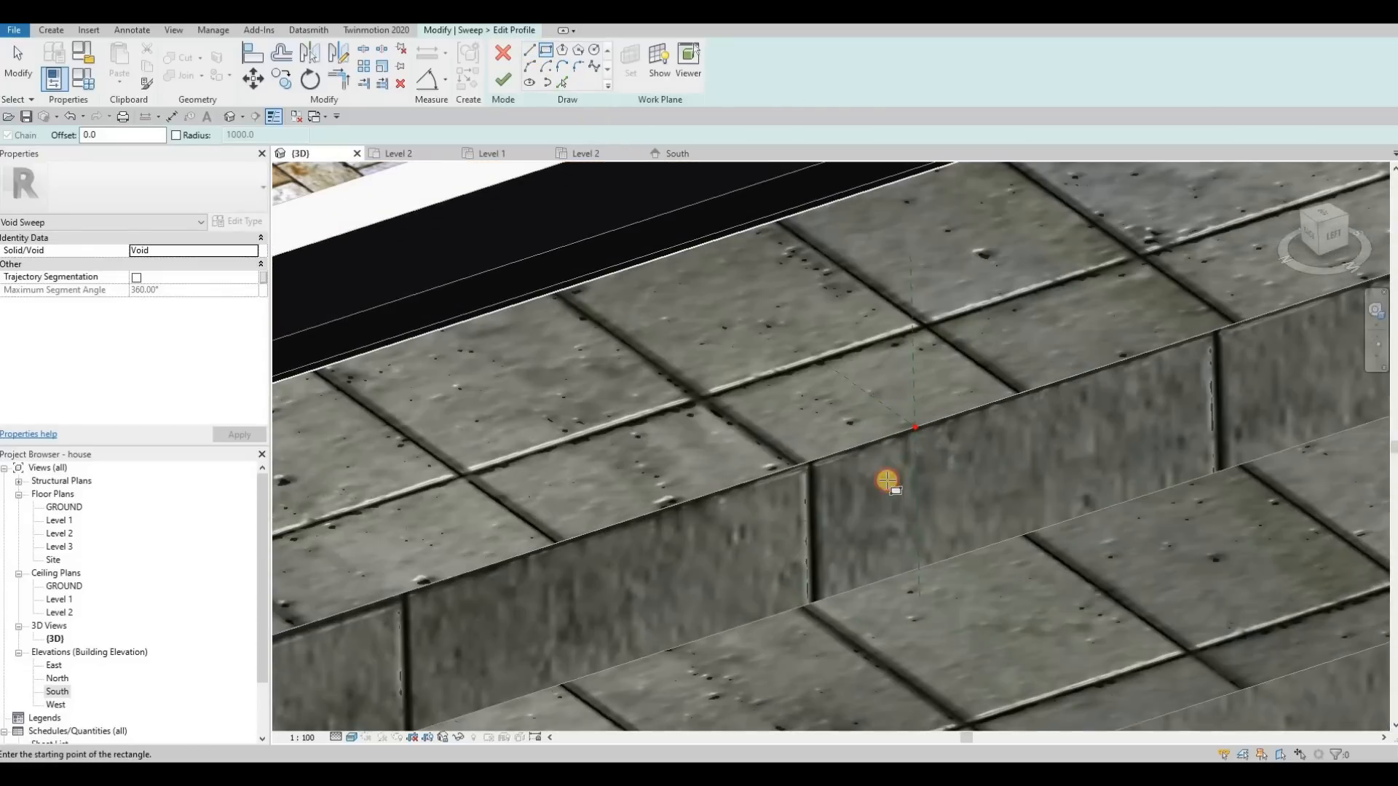
key(Escape)
key(Escape)
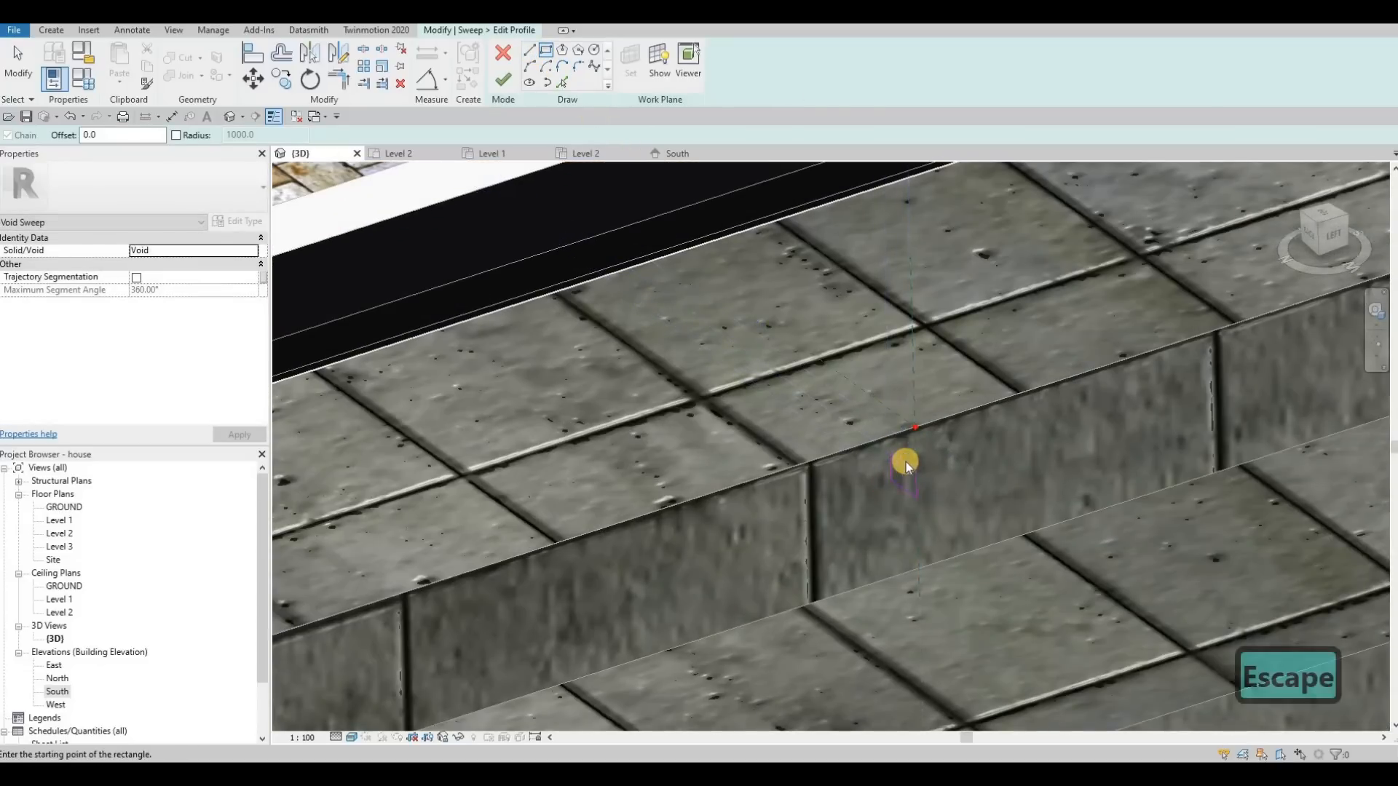
Set the distance from the profile's bottom line to the reference below it to 20 mm.
scroll(901, 479, up, 2)
click(888, 475)
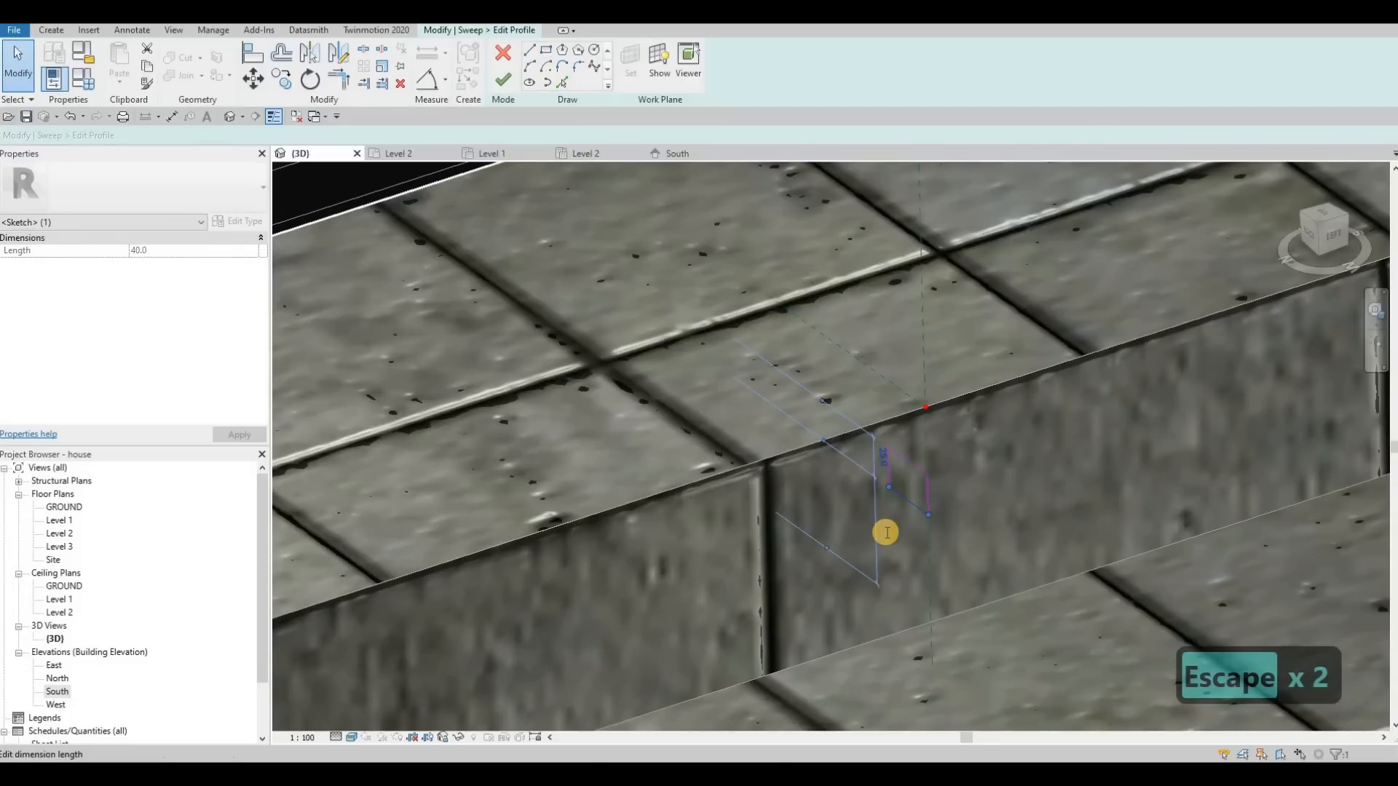
text(20)
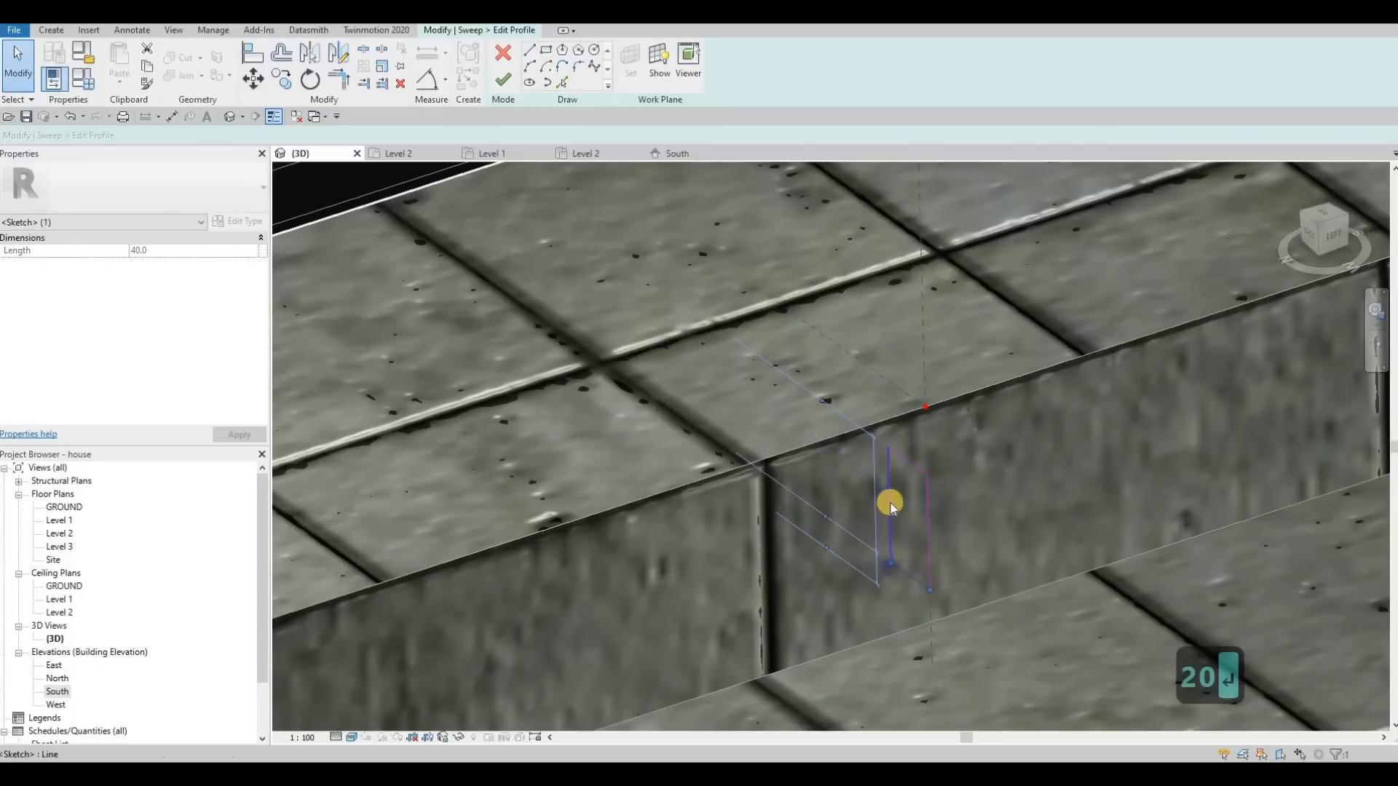
key(Return)
click(910, 470)
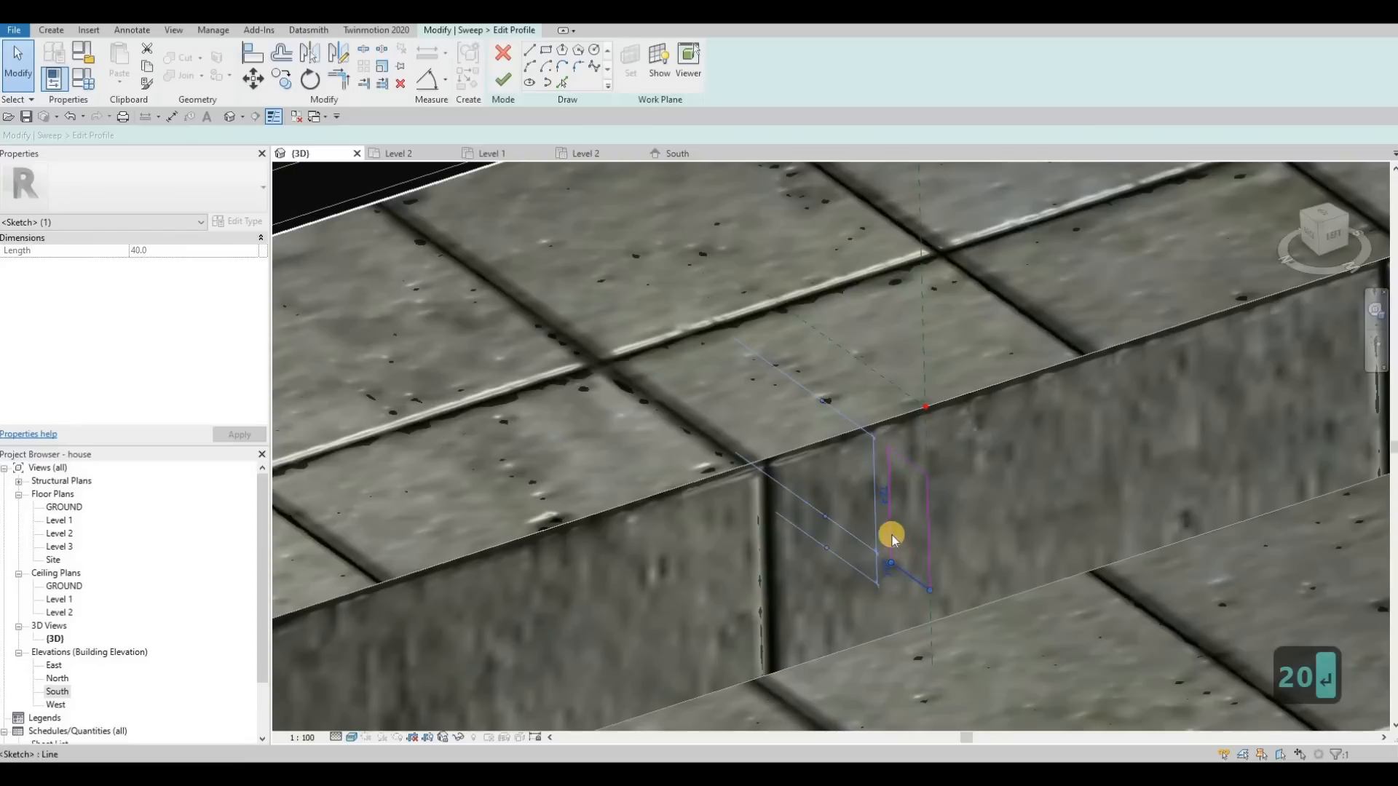
click(907, 559)
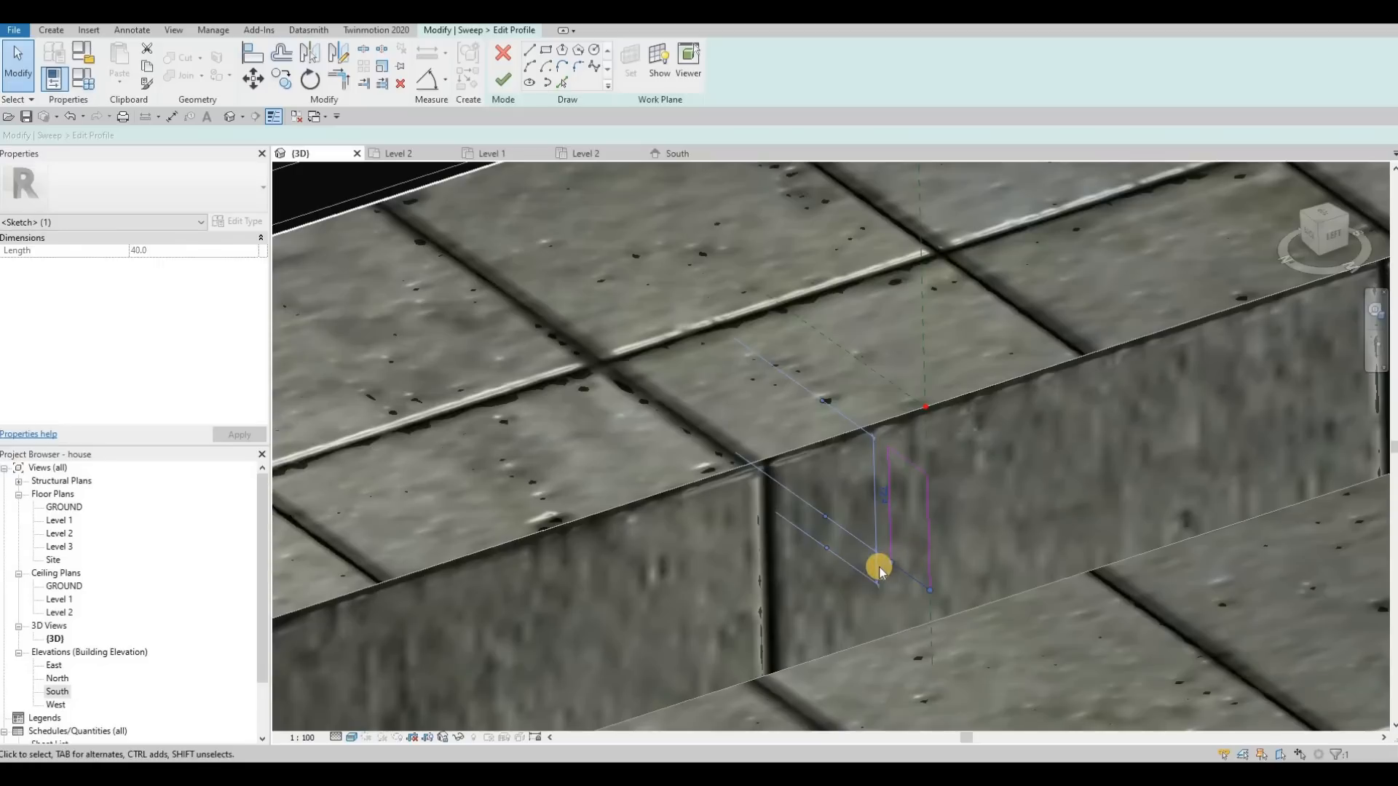
drag(884, 571, 886, 565)
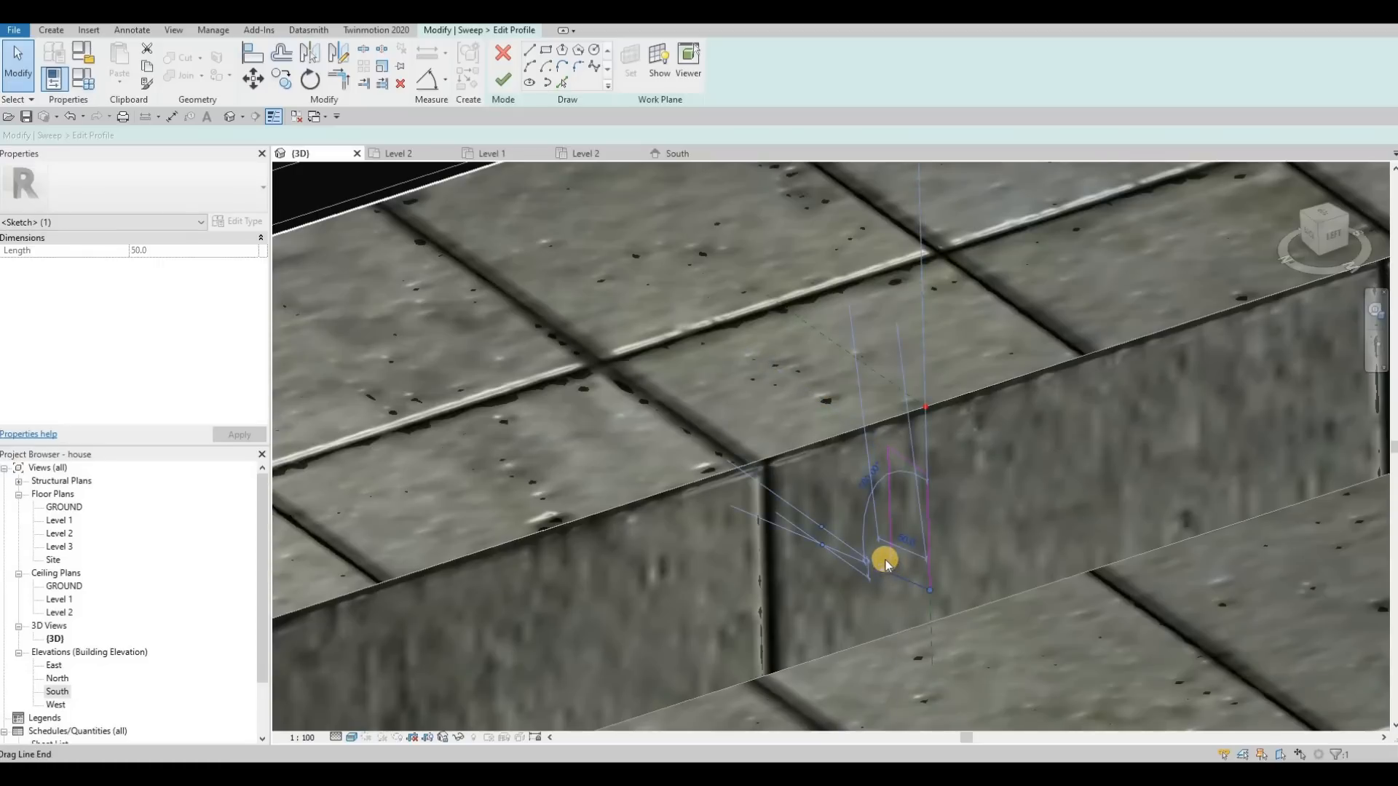
scroll(884, 565, up, 3)
key(ctrl+z)
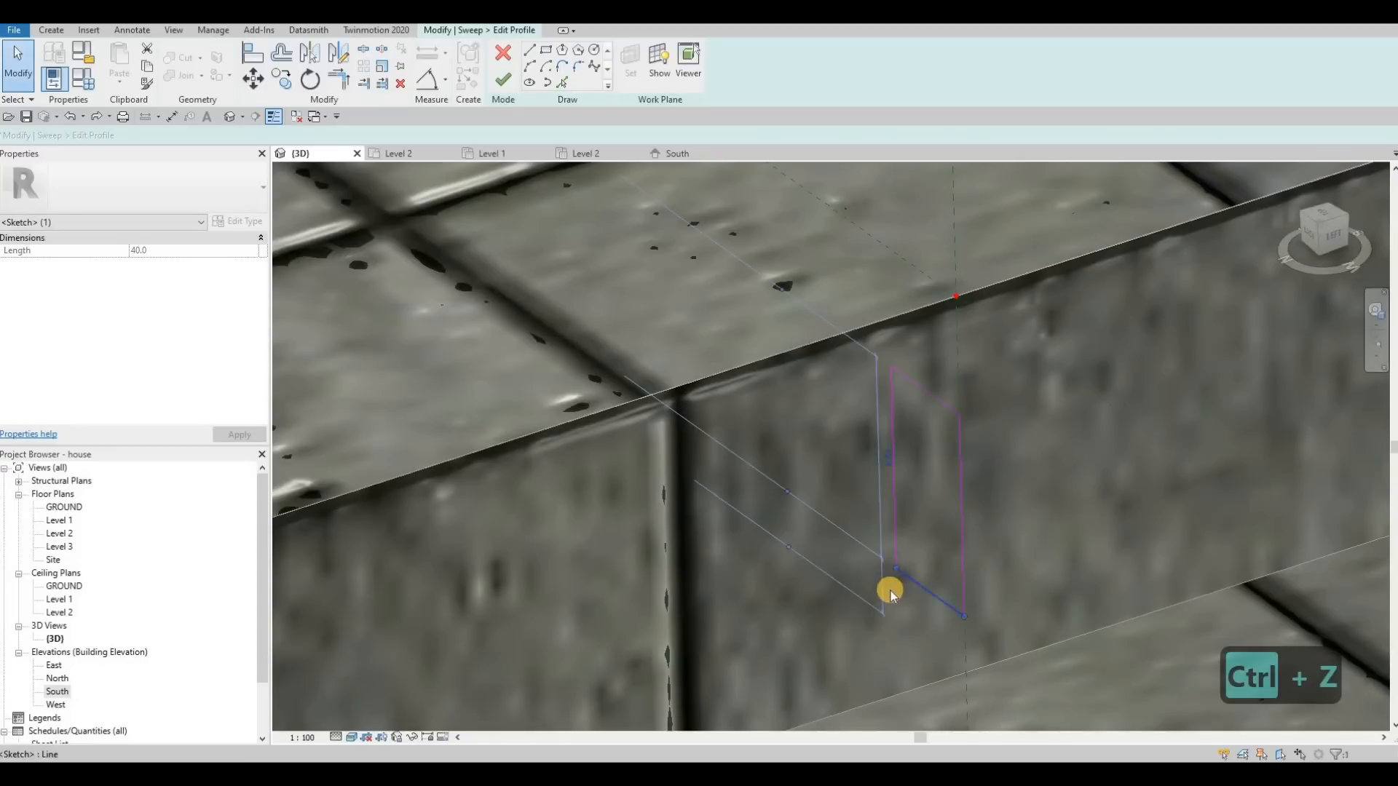
Set the profile's bottom line 5 mm from the reference below it.
scroll(890, 588, up, 2)
click(891, 590)
text(5)
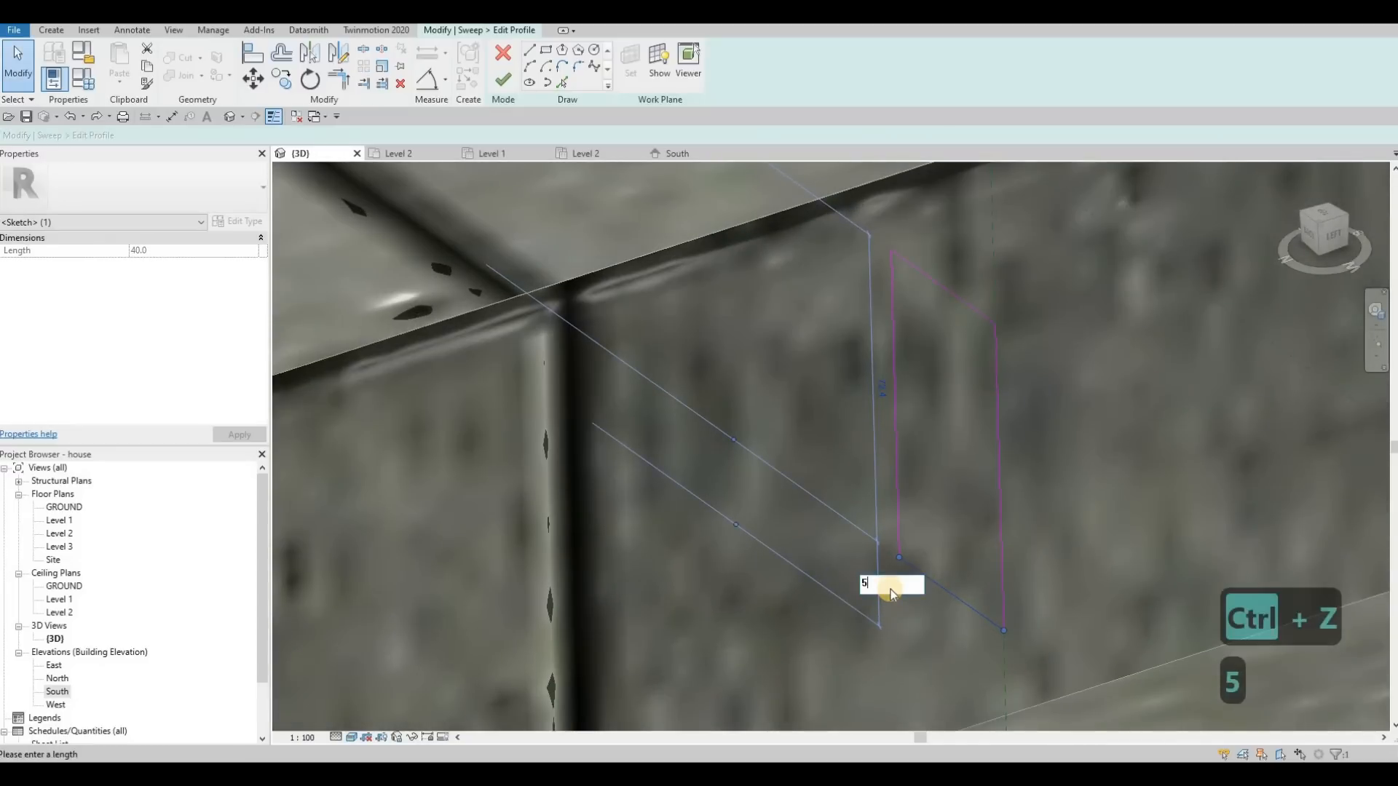
key(Return)
Set the profile rectangle's height to 20 mm by moving its bottom line relative to the top line.
click(936, 285)
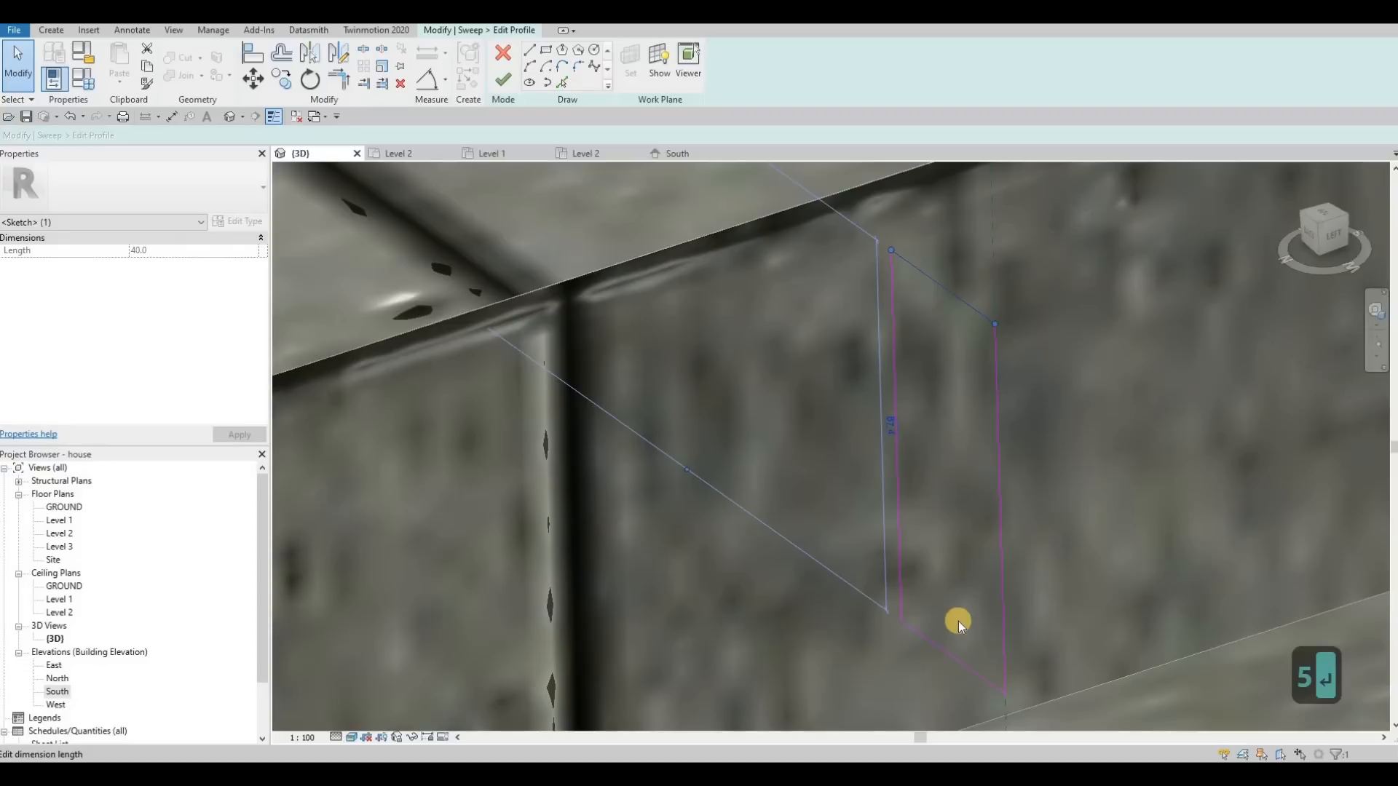
key(Escape)
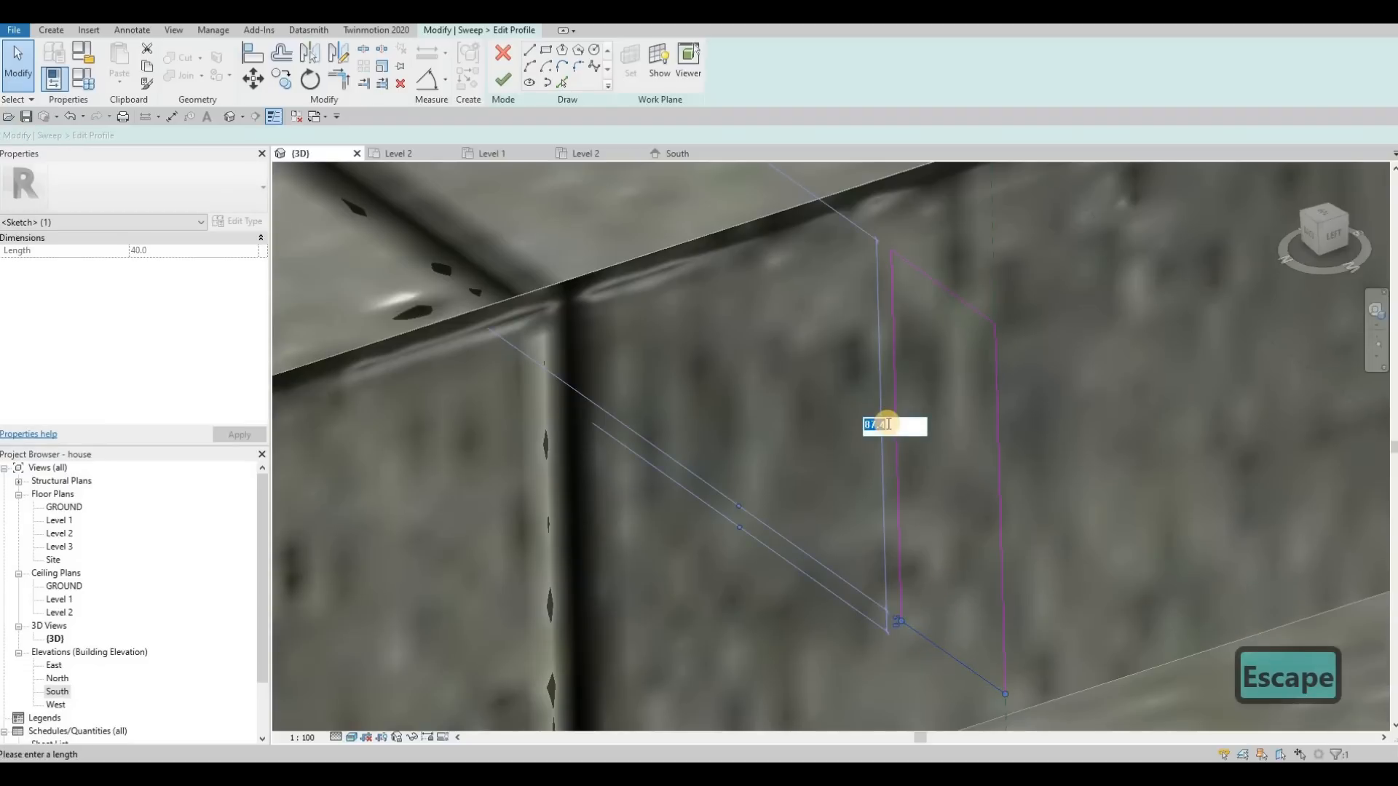
text(5)
key(Return)
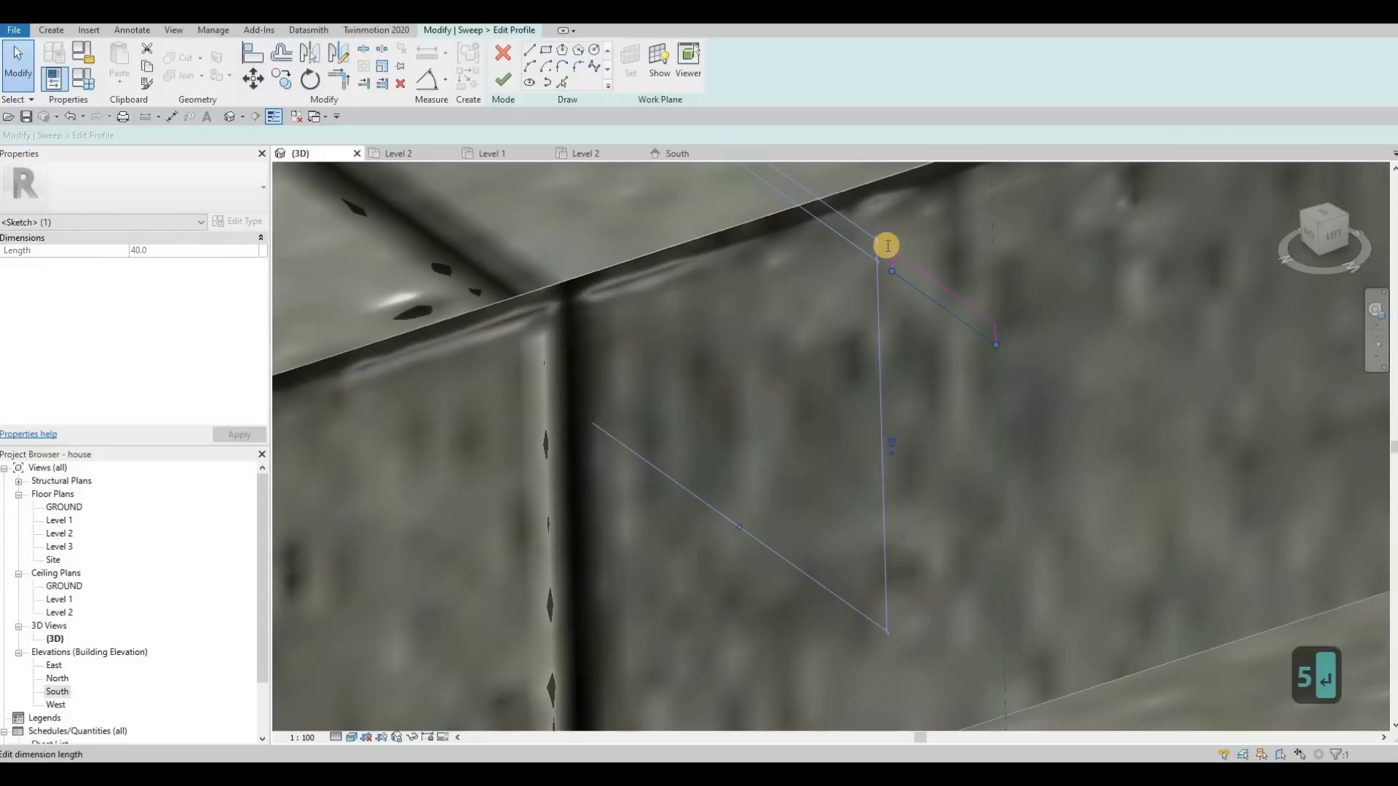
text(20)
key(Return)
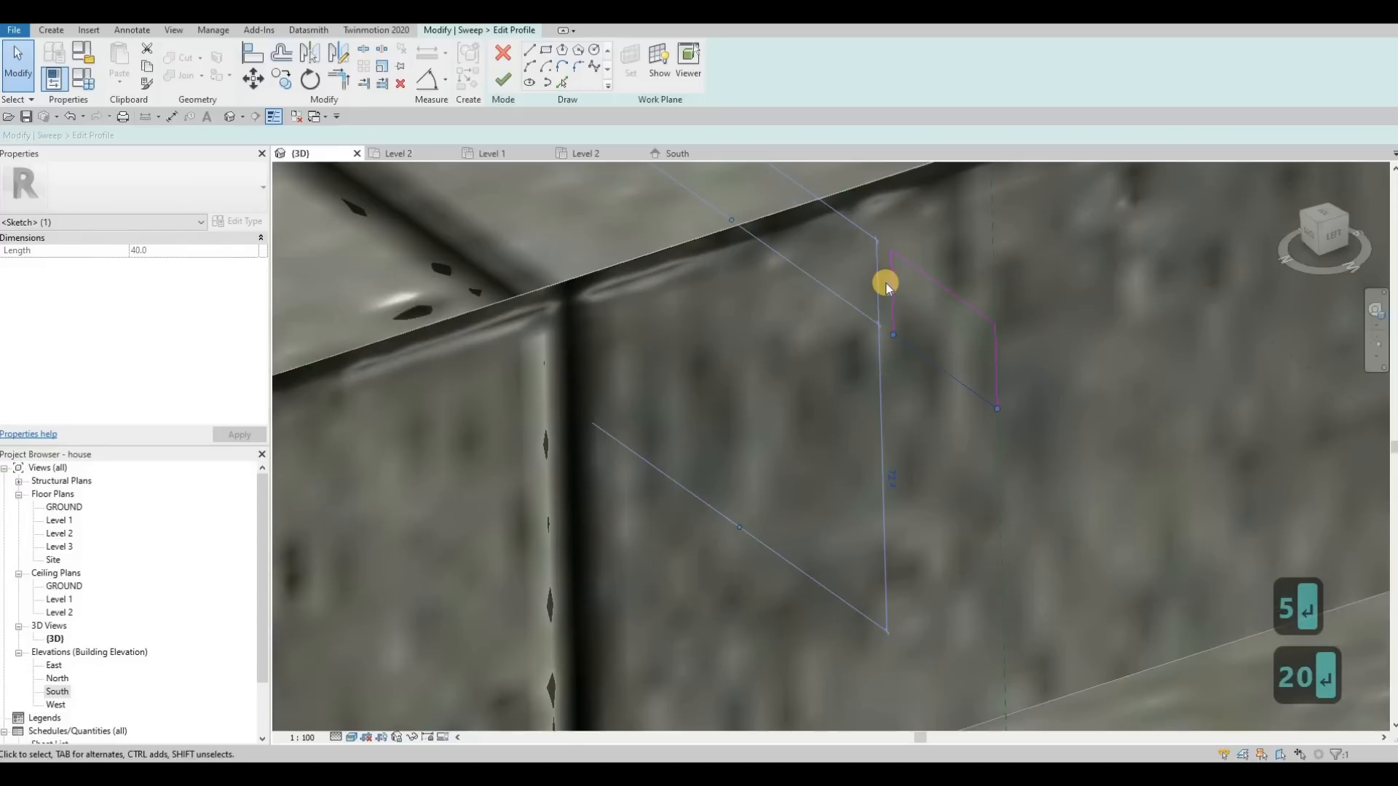
click(883, 289)
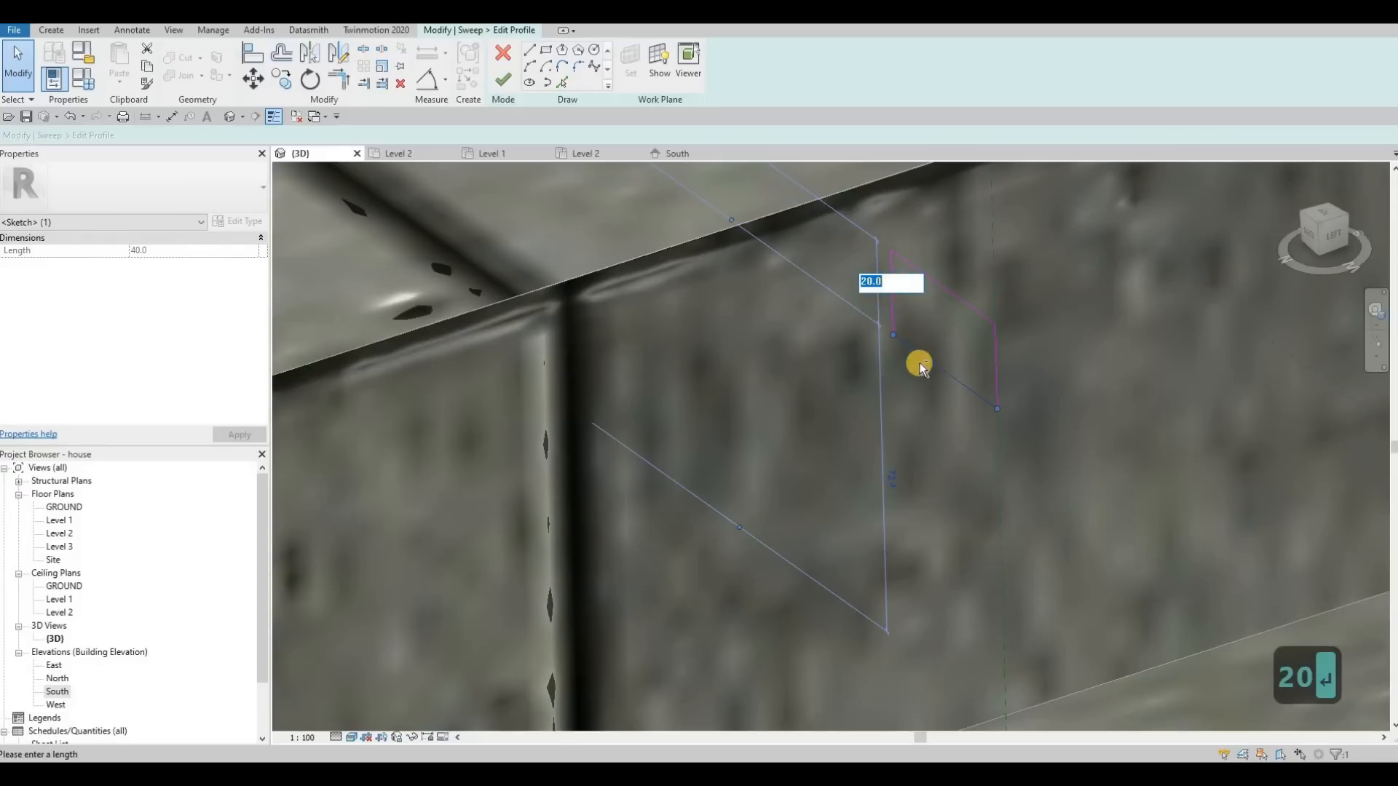
key(Escape)
scroll(919, 362, down, 3)
mouse_move(1000, 346)
shift+middle_down()
mouse_move(961, 380)
mouse_move(932, 326)
mouse_move(938, 291)
shift+middle_up()
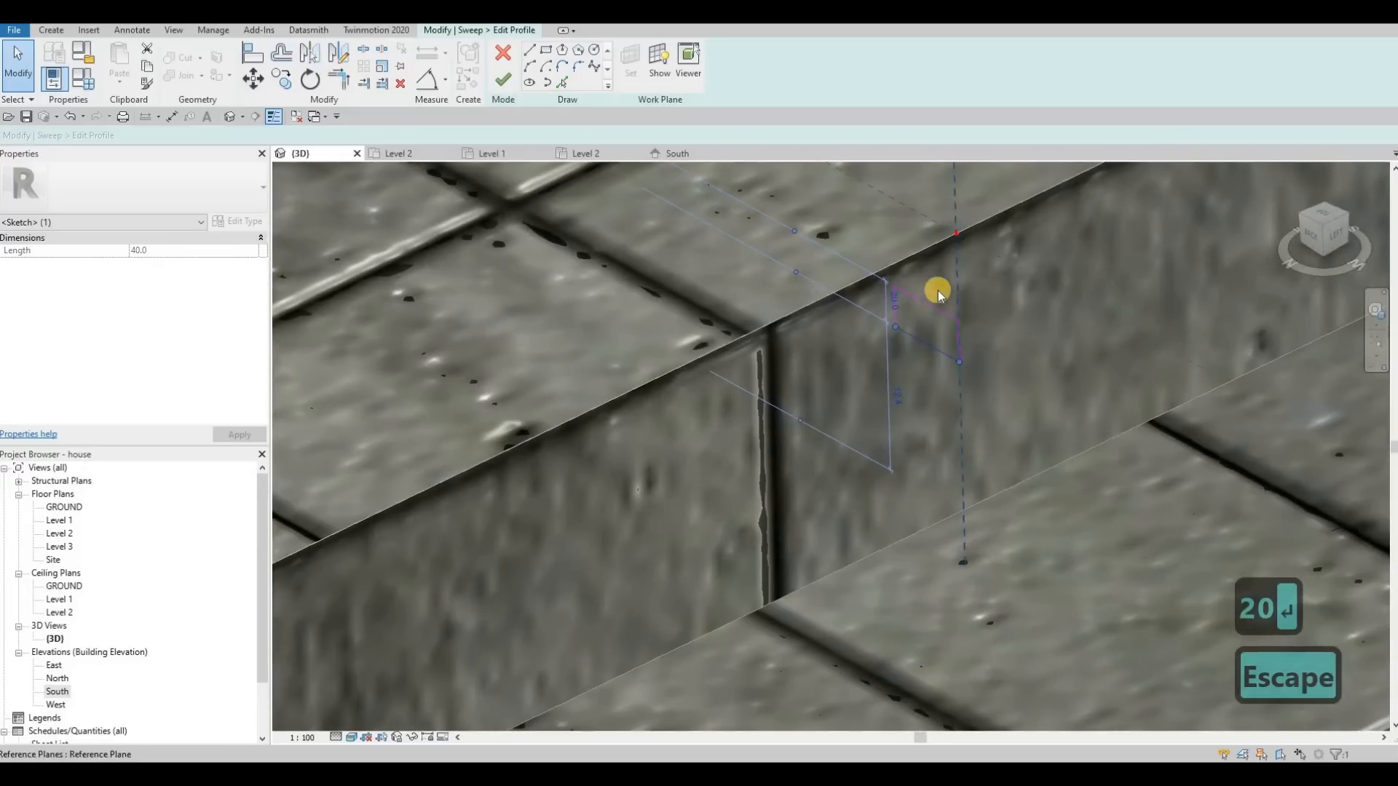
scroll(937, 290, up, 2)
click(921, 289)
scroll(896, 299, down, 3)
middle_drag(895, 299, 877, 319)
click(903, 225)
key(l)
key(i)
click(924, 341)
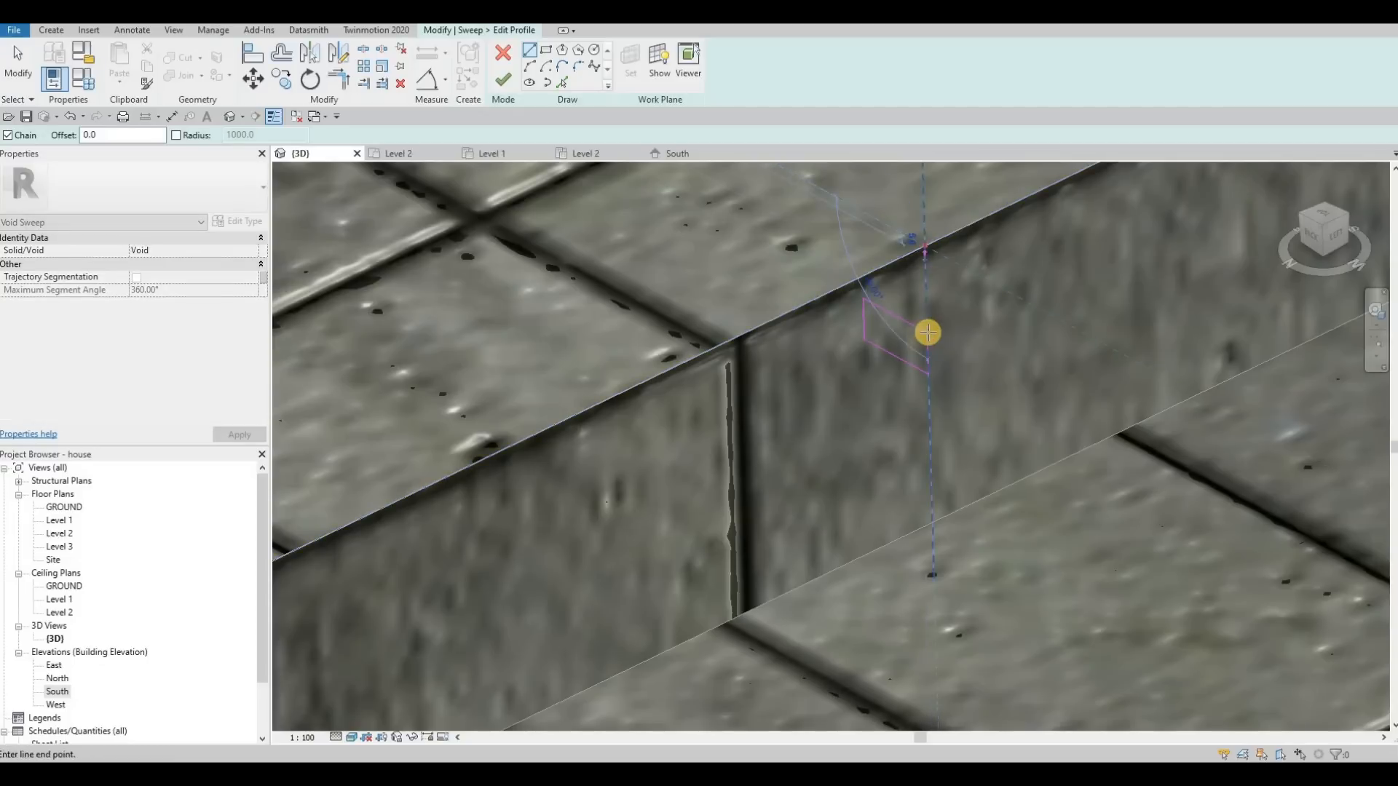
key(Escape)
key(Escape)
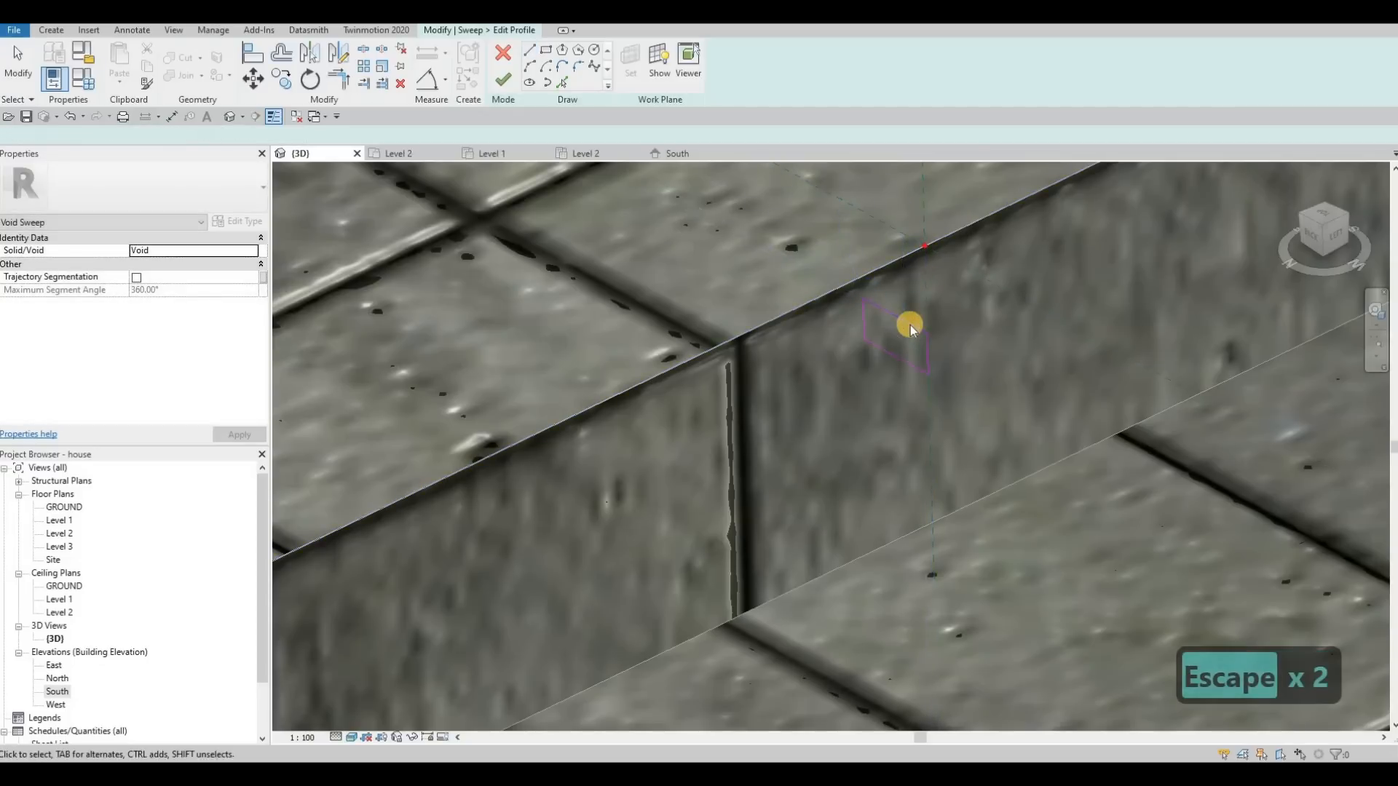
key(Tab)
click(906, 324)
key(Escape)
scroll(910, 323, down, 1)
mouse_move(910, 337)
shift+middle_down()
mouse_move(886, 343)
mouse_move(918, 348)
shift+middle_up()
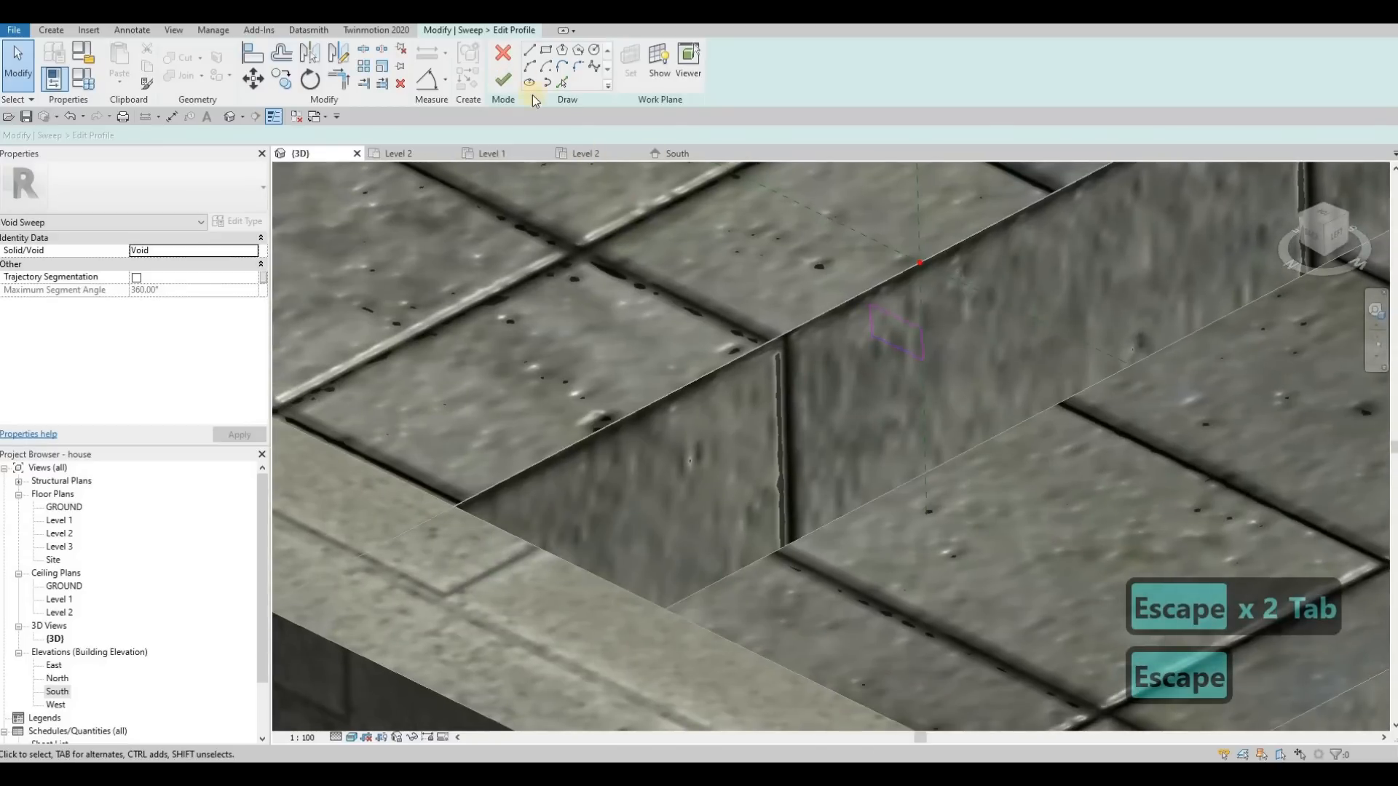
Draw a vertical guide line from the path point on the step edge down to the profile rectangle.
click(527, 51)
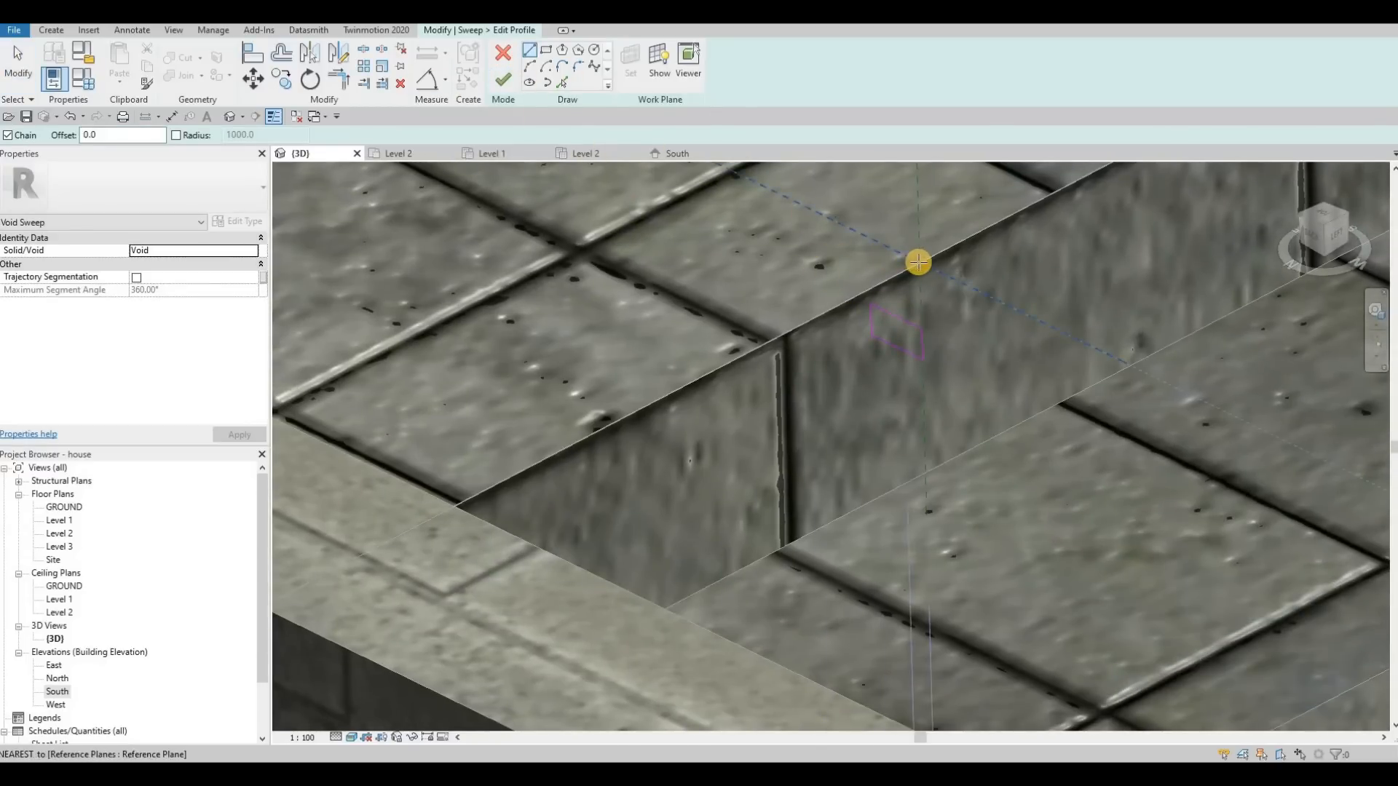
click(921, 306)
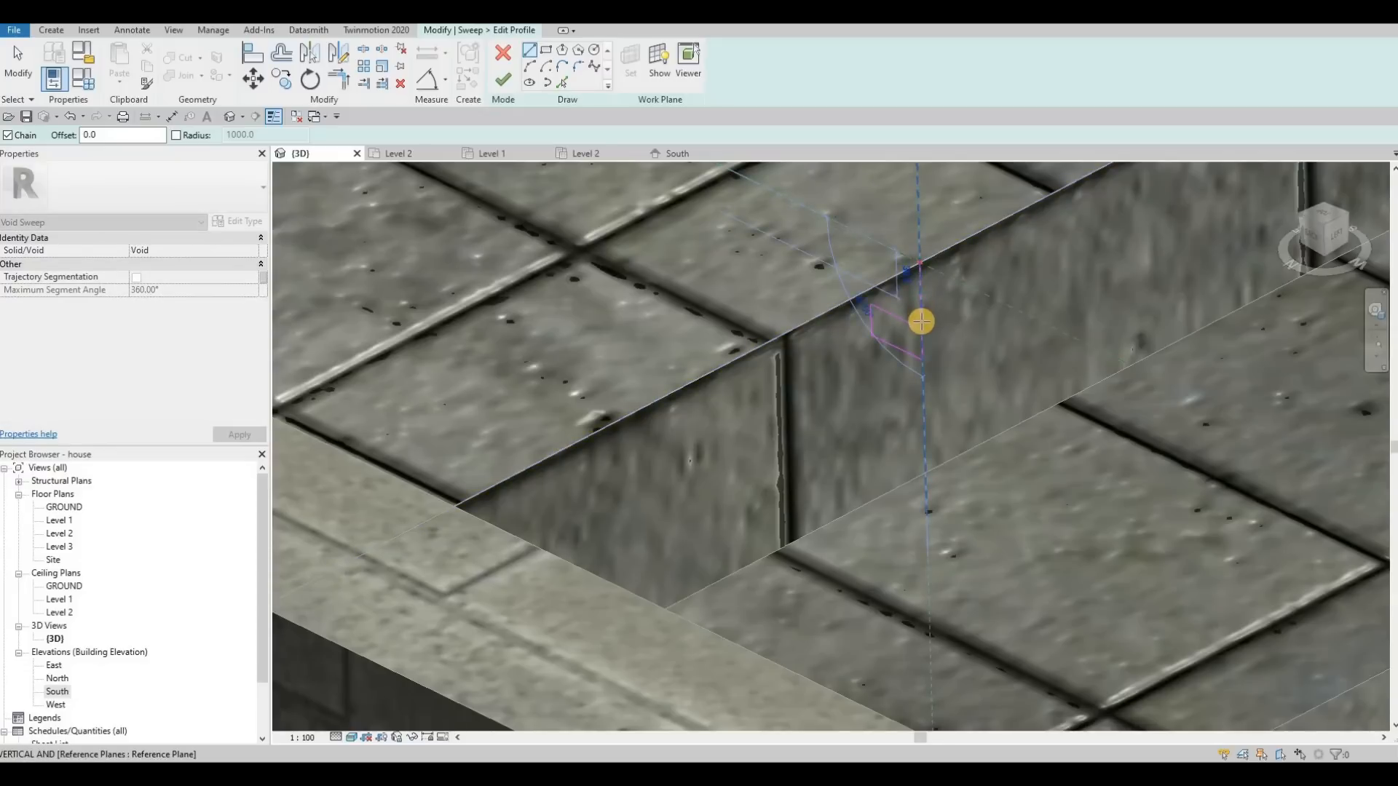
key(Escape)
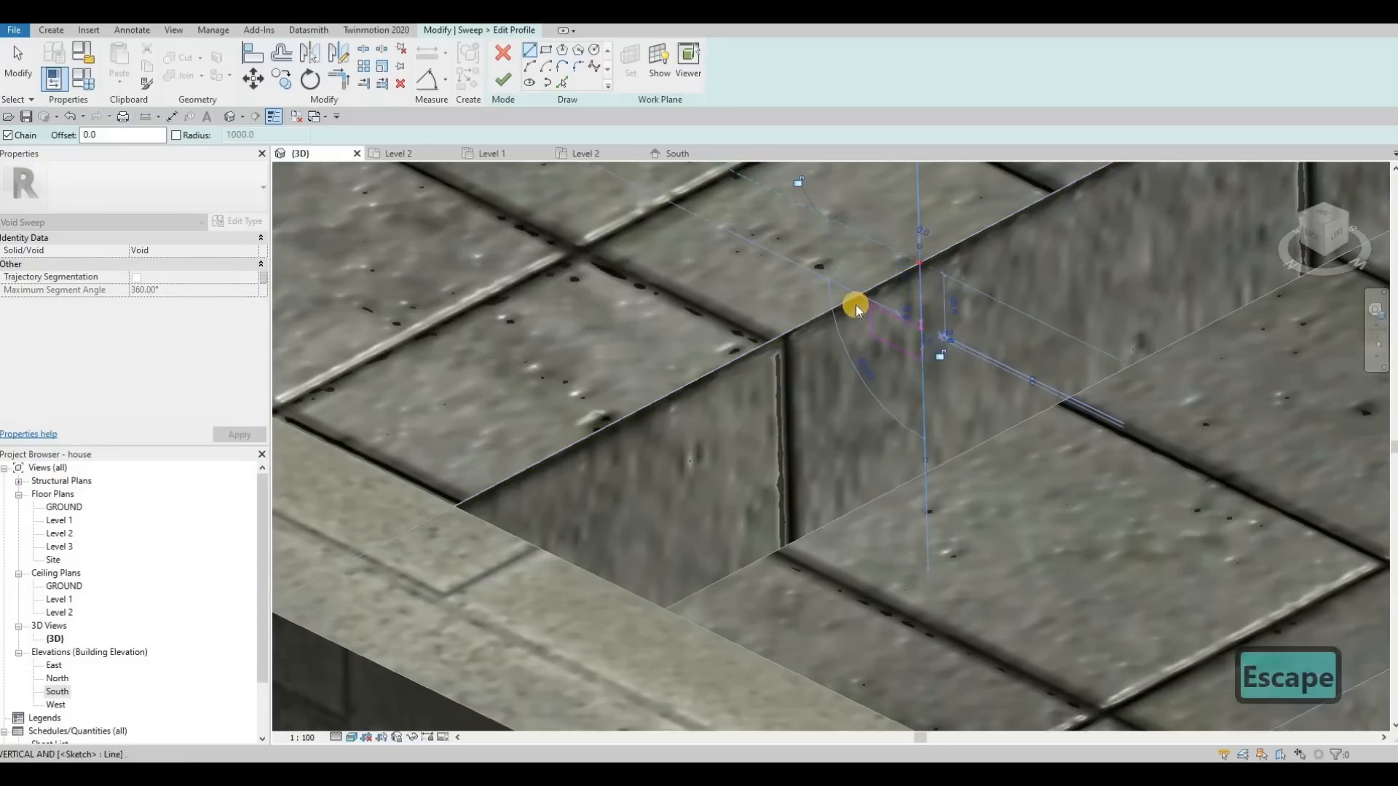
scroll(863, 301, up, 3)
key(Escape)
key(Tab)
click(871, 299)
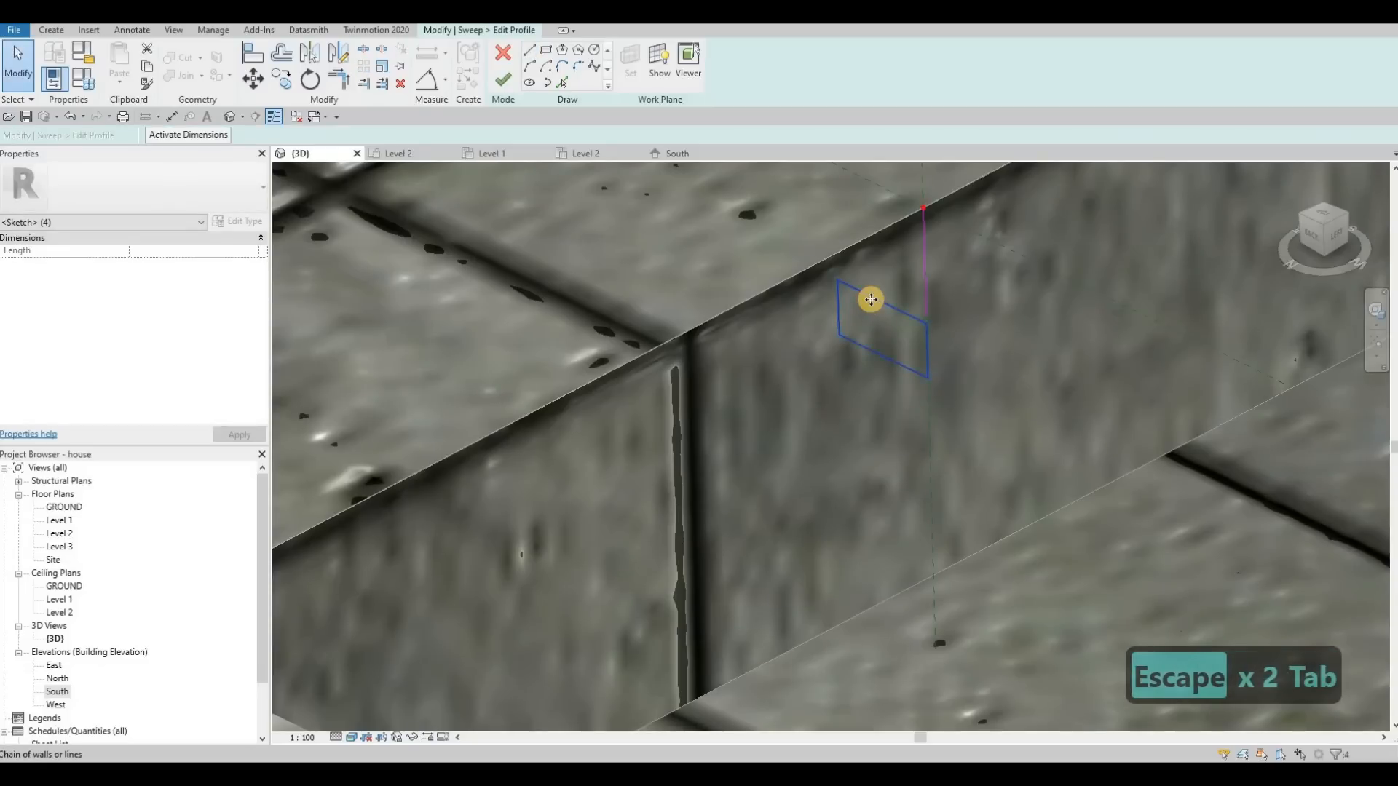
key(m)
key(v)
click(925, 325)
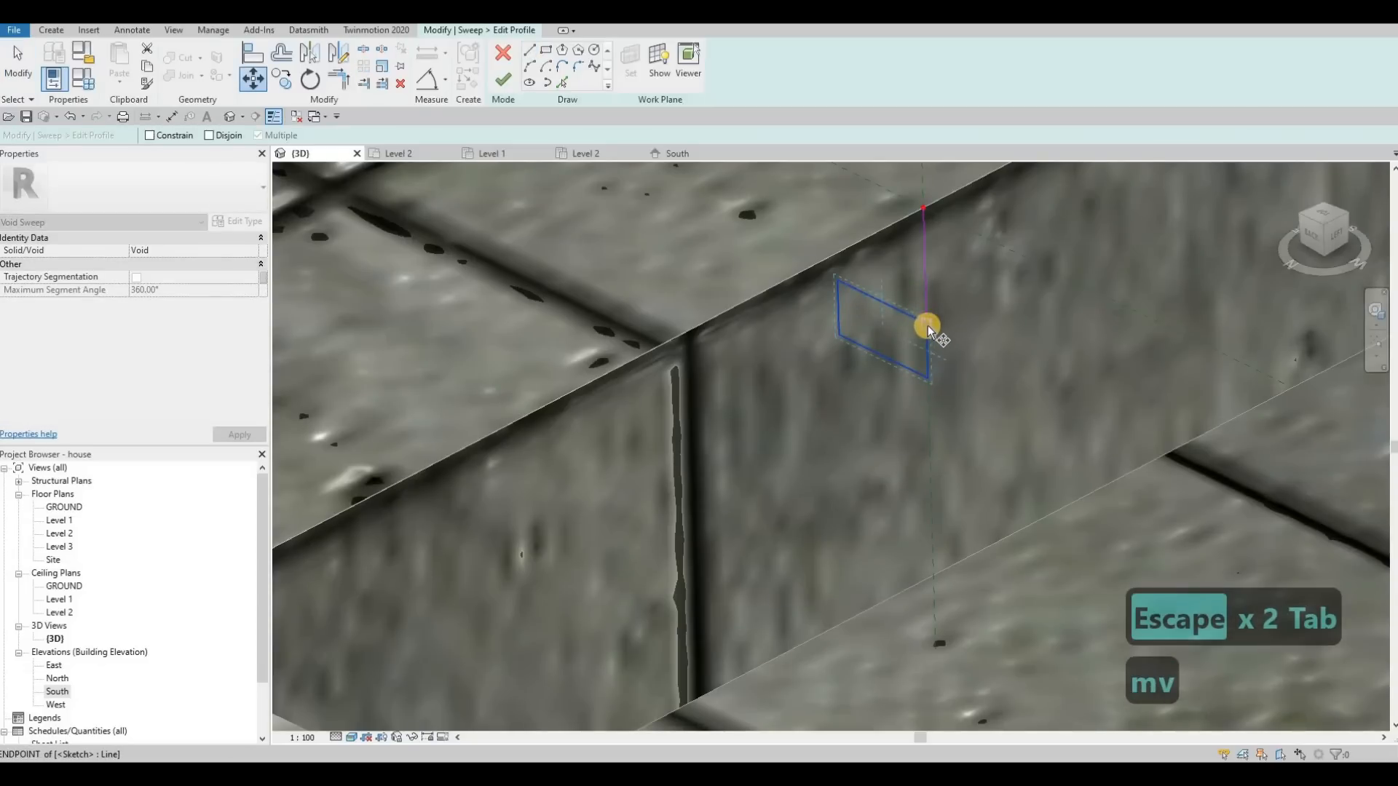
scroll(927, 324, up, 2)
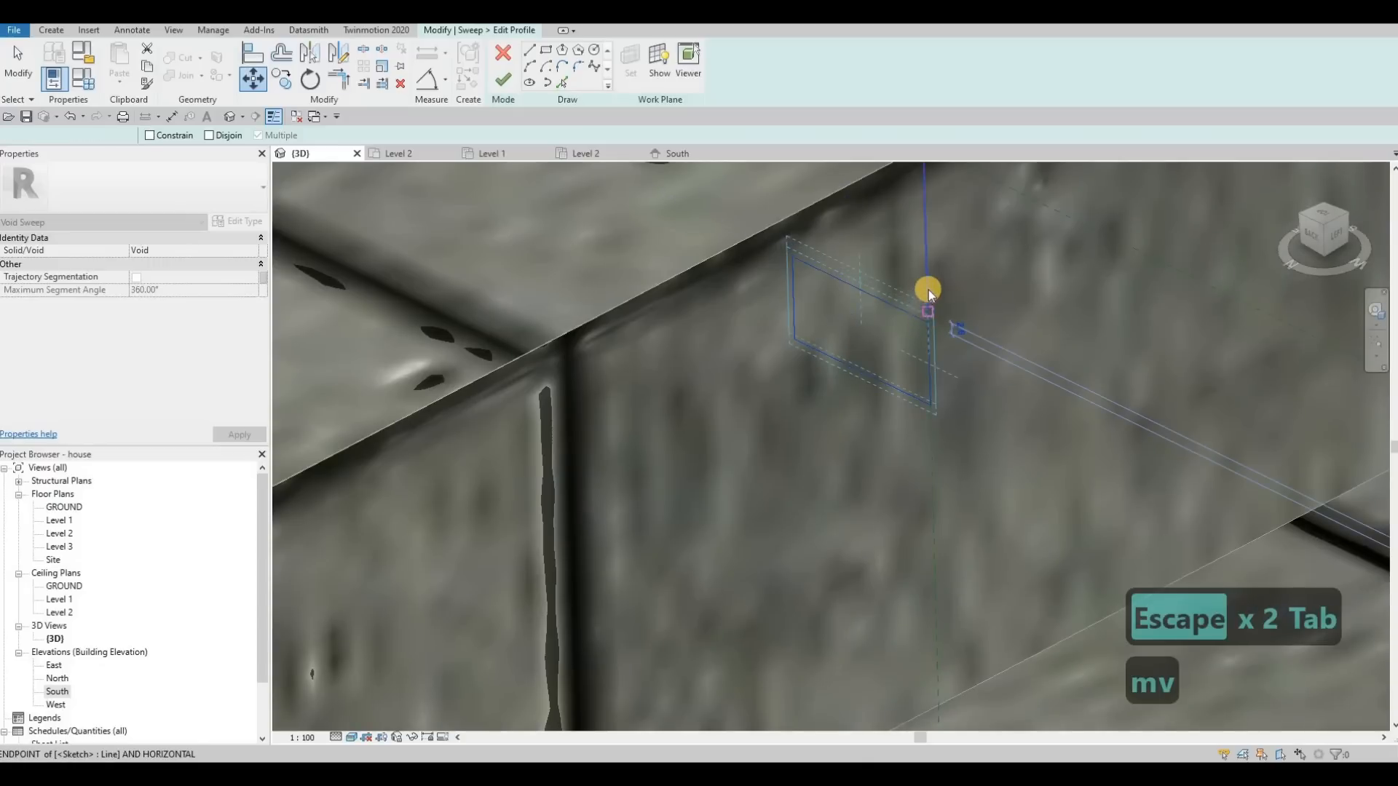
key(Escape)
key(Escape)
Delete the vertical guide line above the profile rectangle and finish the sweep's profile sketch.
click(916, 290)
key(Delete)
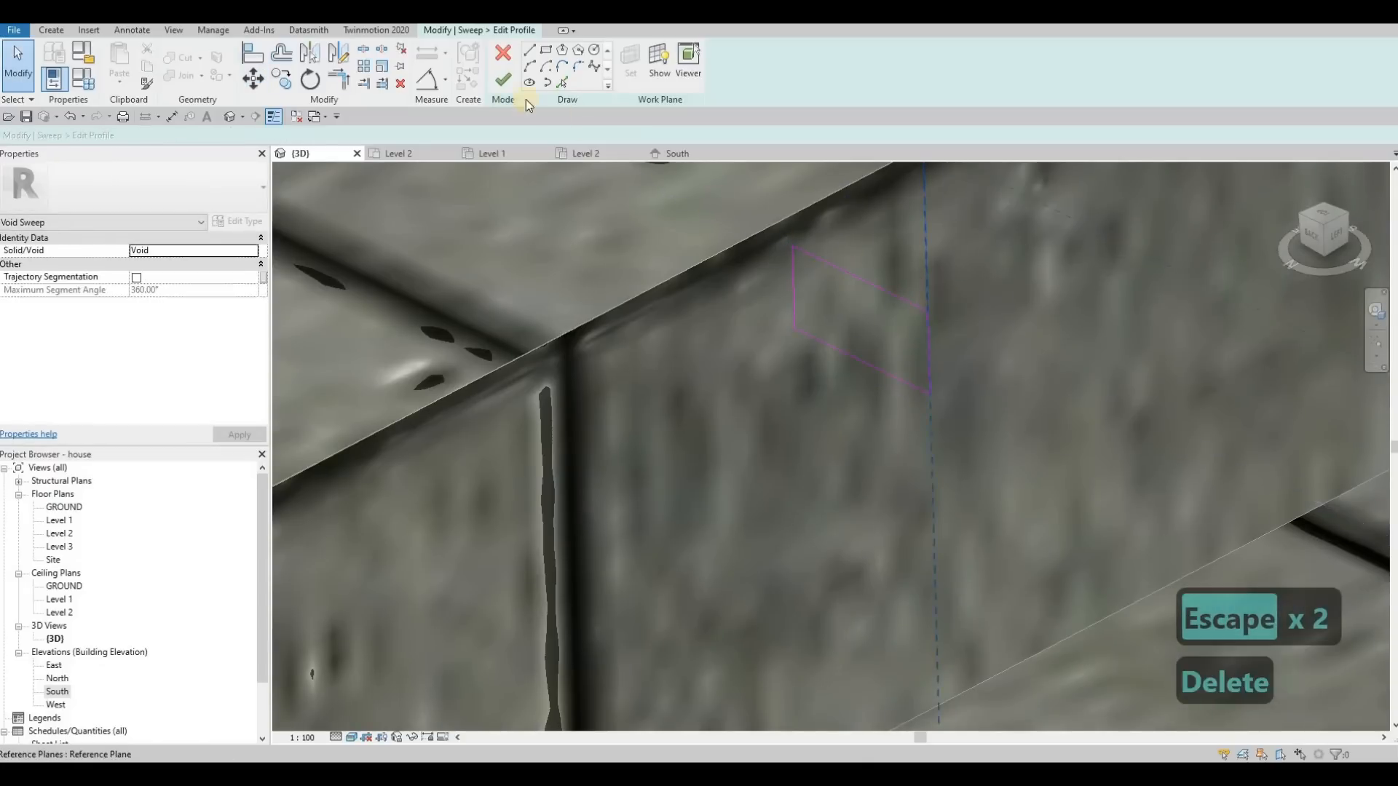
click(503, 78)
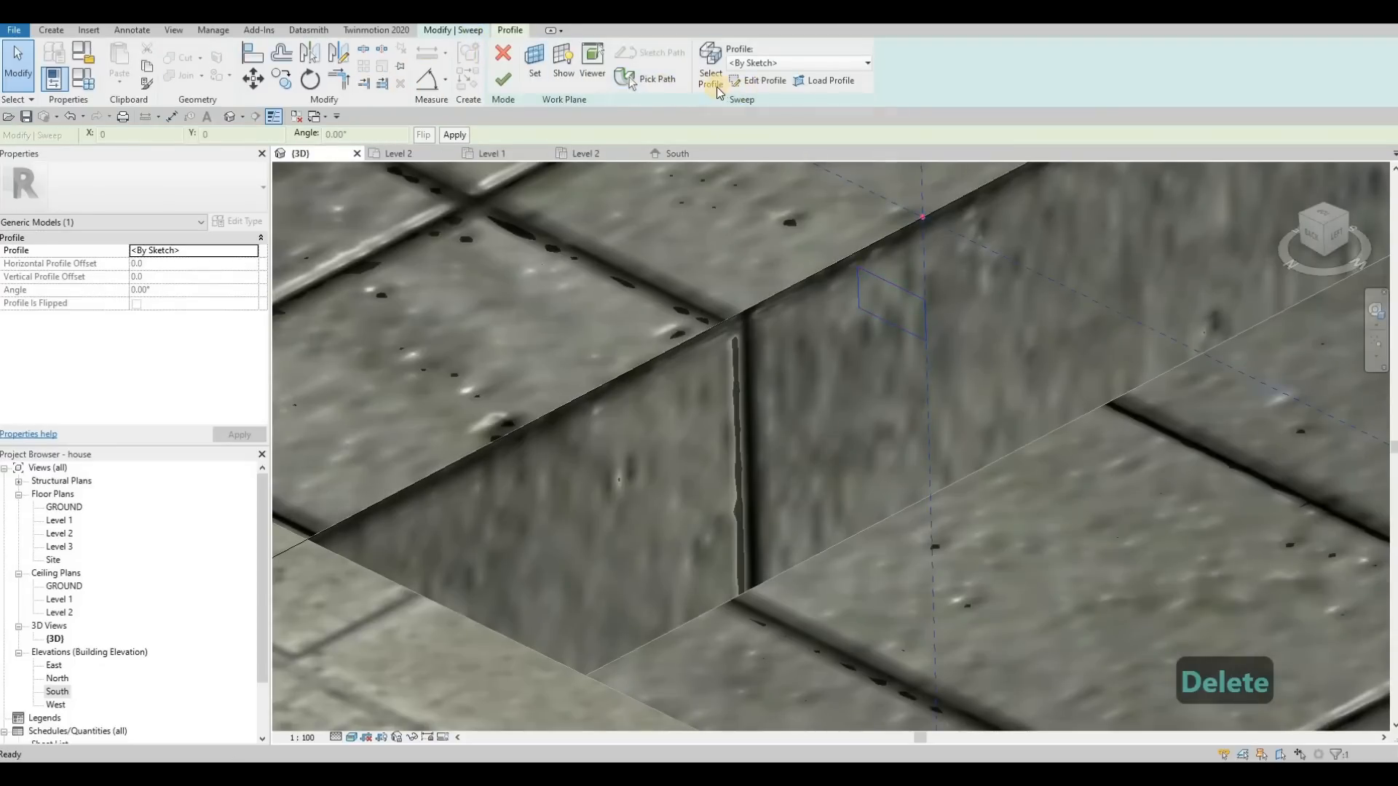
click(626, 80)
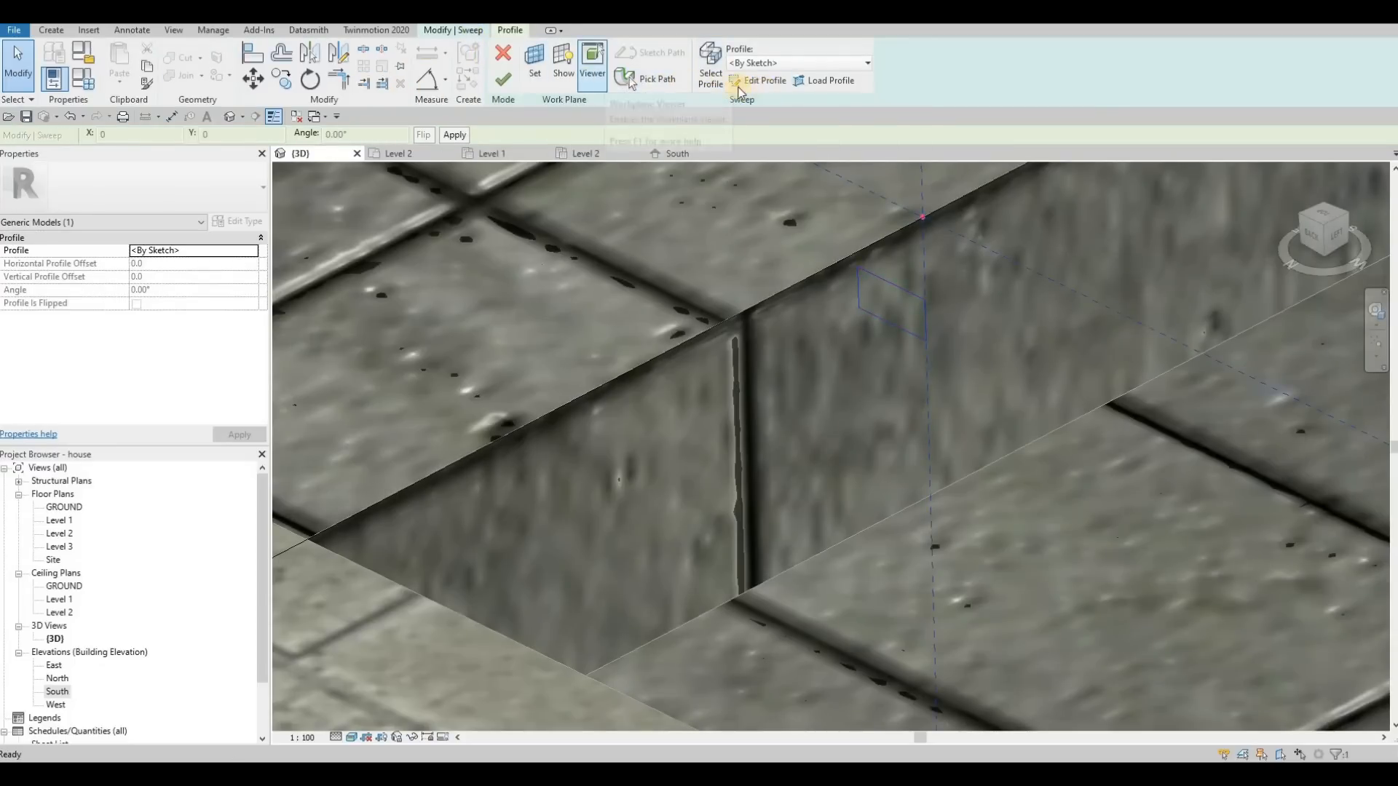
Finish the void sweep and cut its groove out of the solid upper garden step.
click(504, 76)
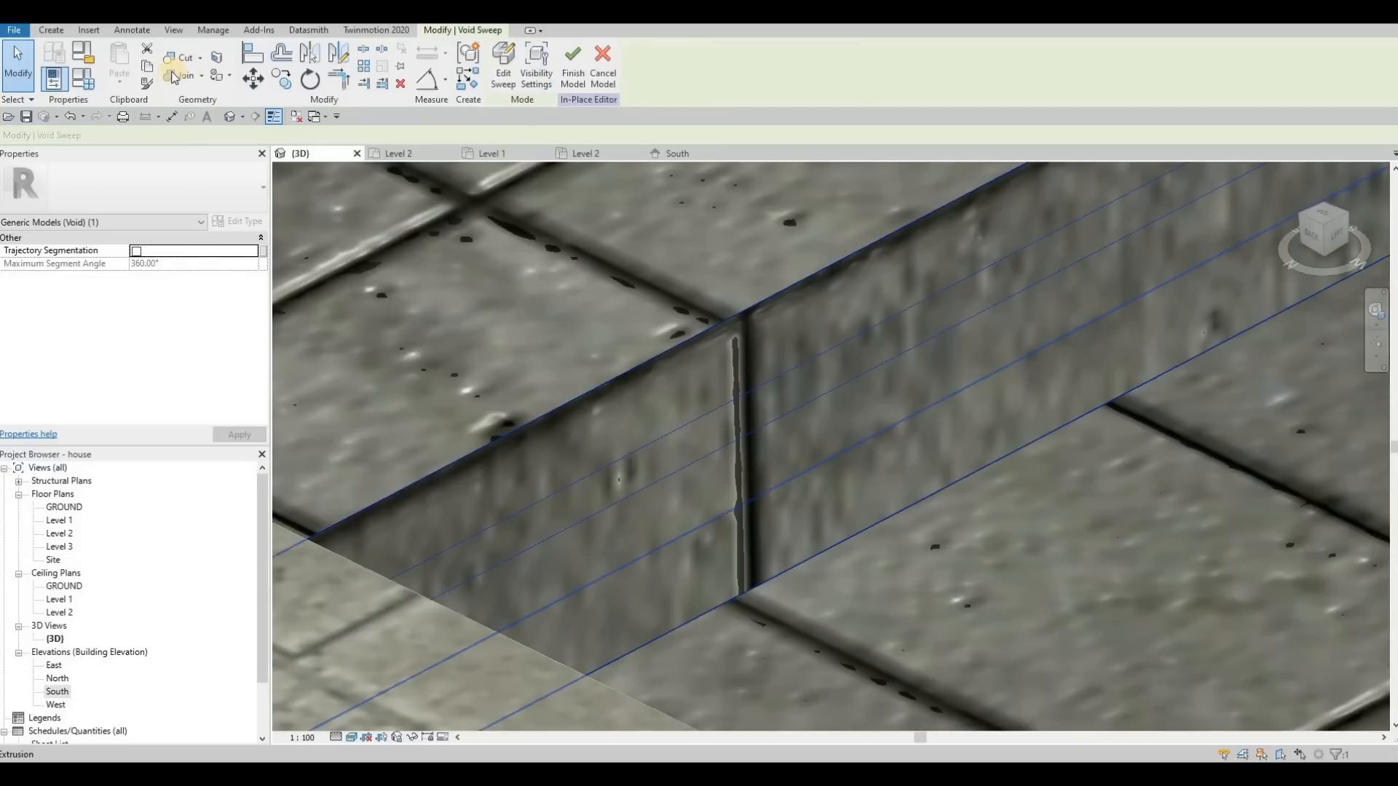
click(183, 59)
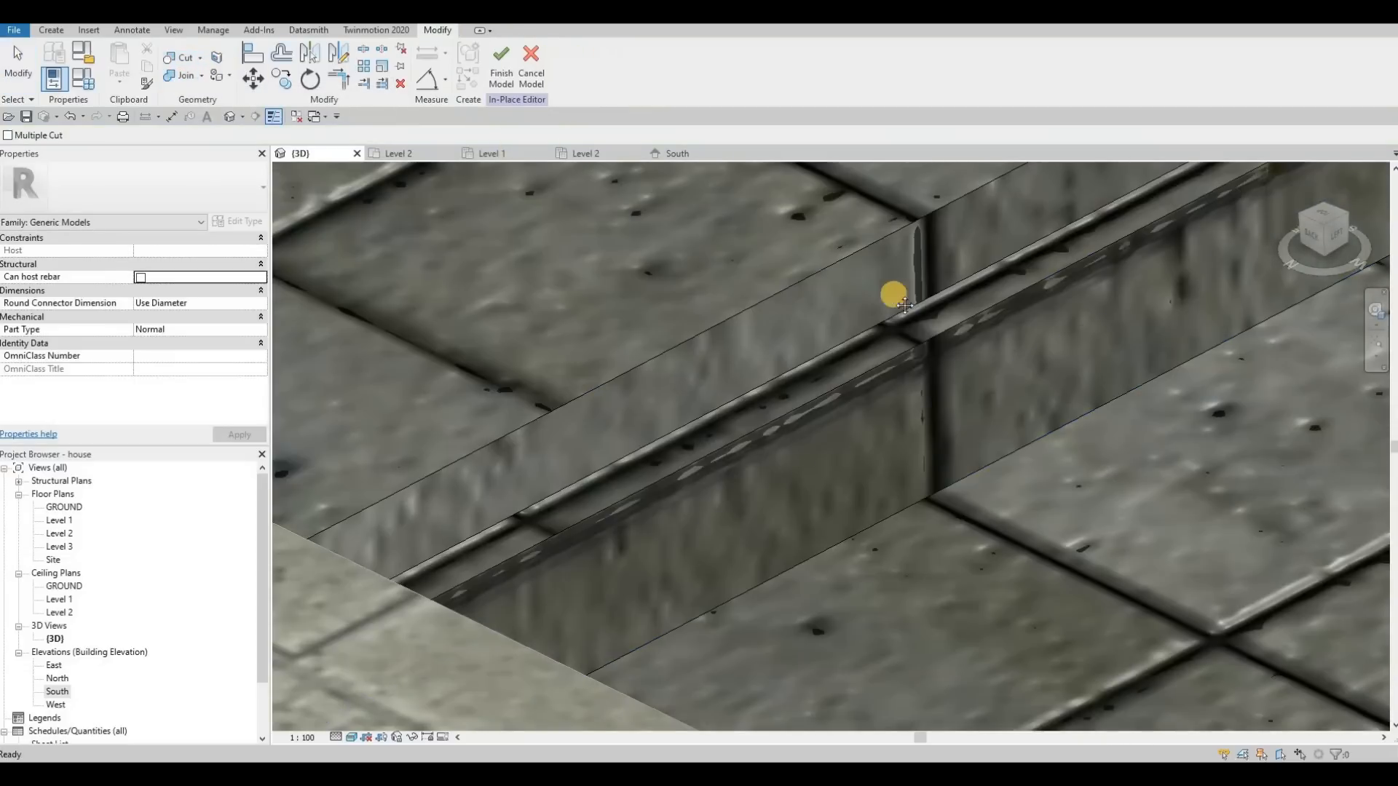
Start another void sweep and pick the top front edge of the middle garden step as its finished path.
scroll(796, 294, down, 5)
middle_drag(848, 303, 489, 263)
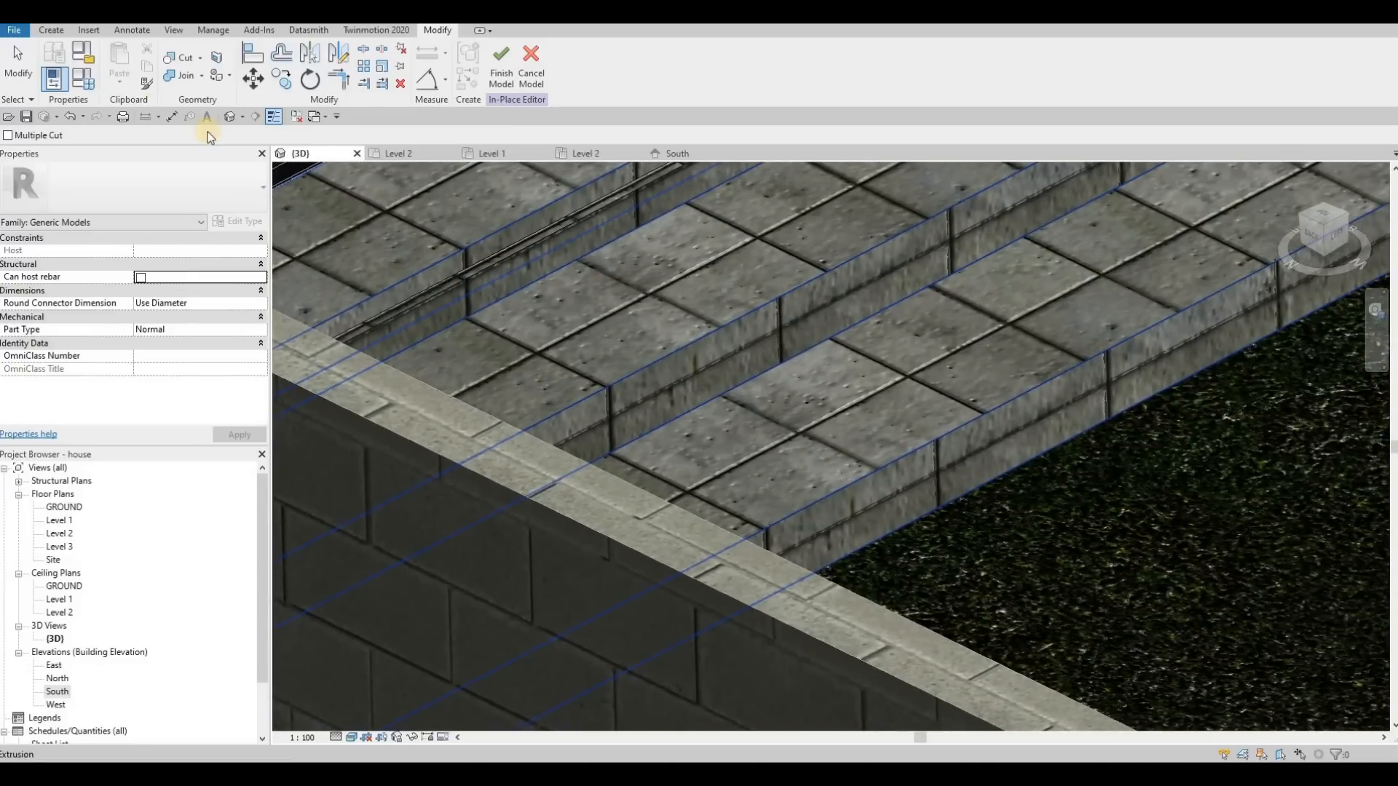
click(51, 30)
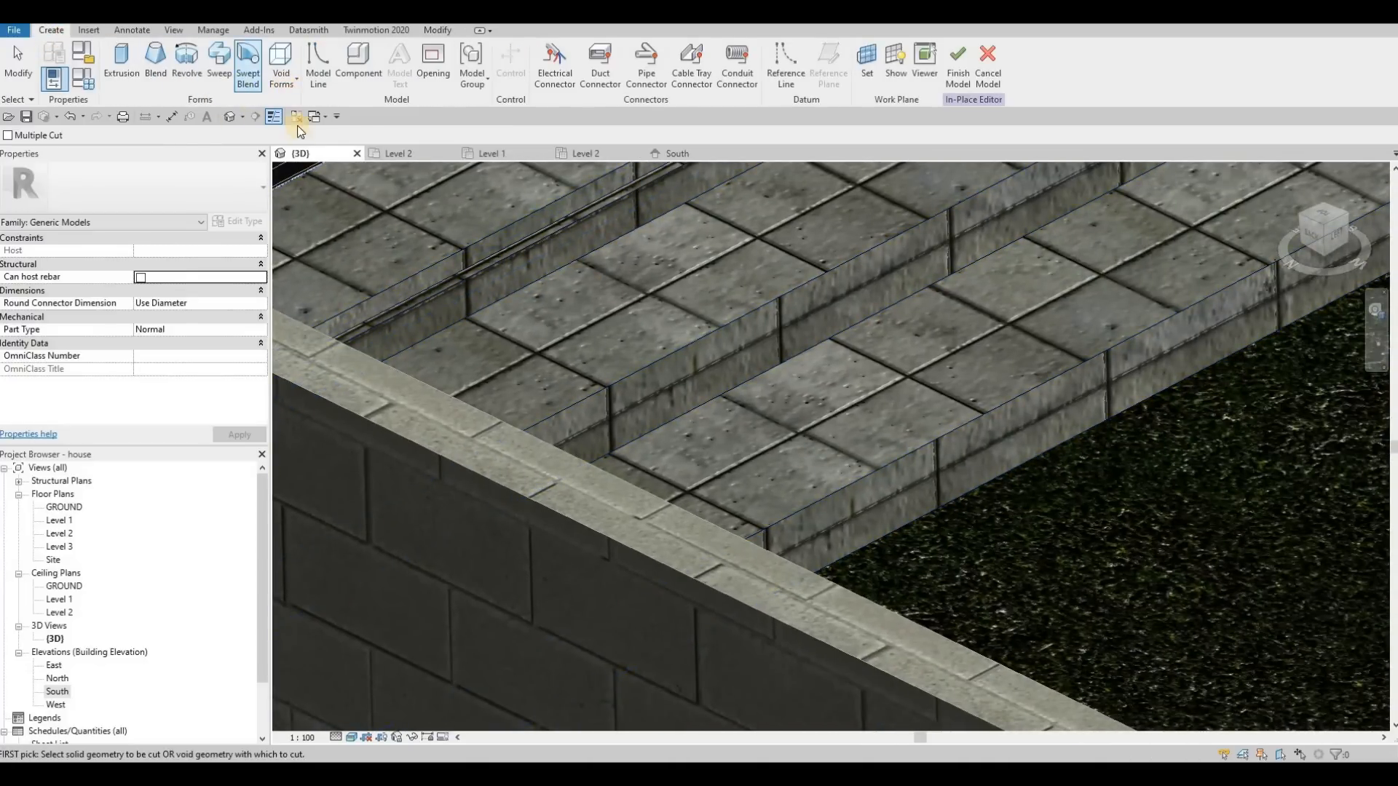
click(282, 79)
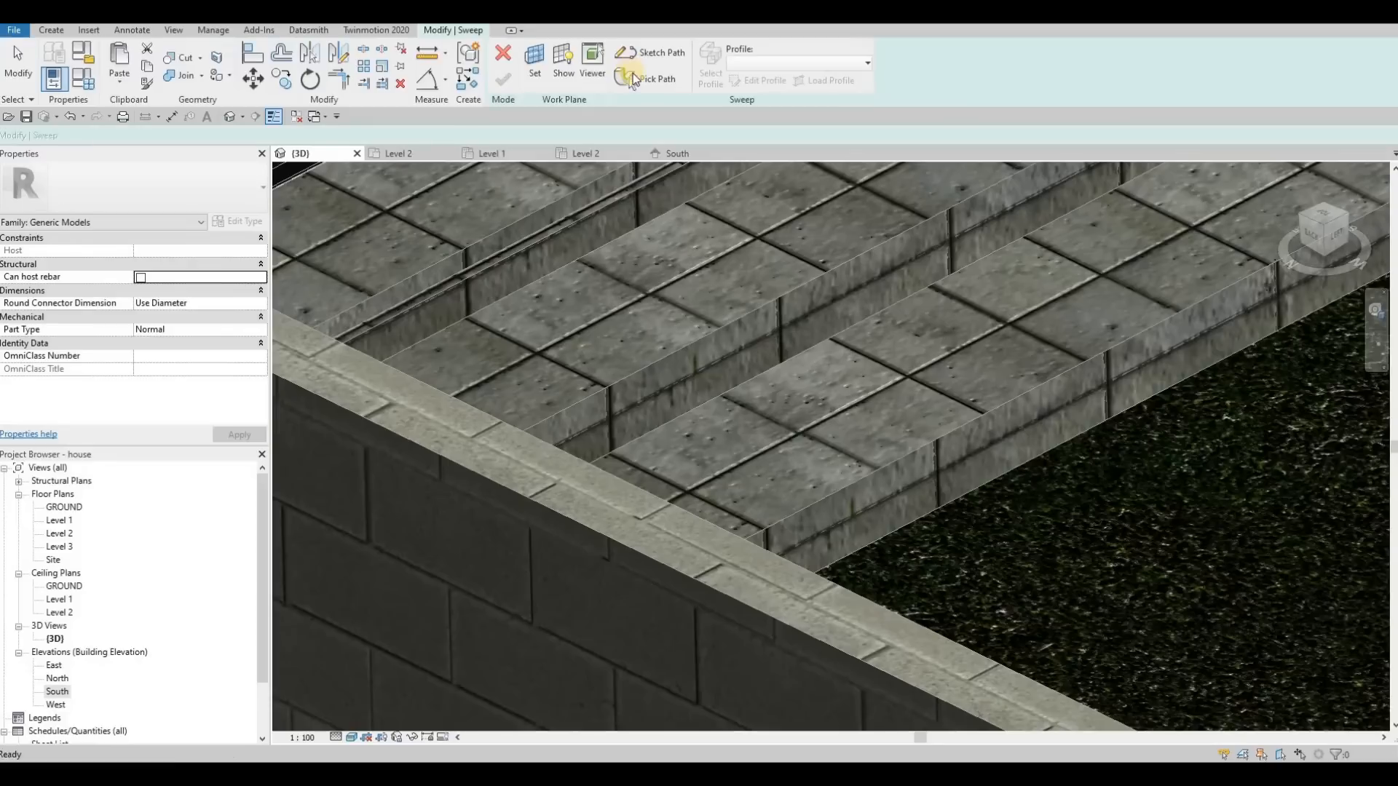
click(629, 79)
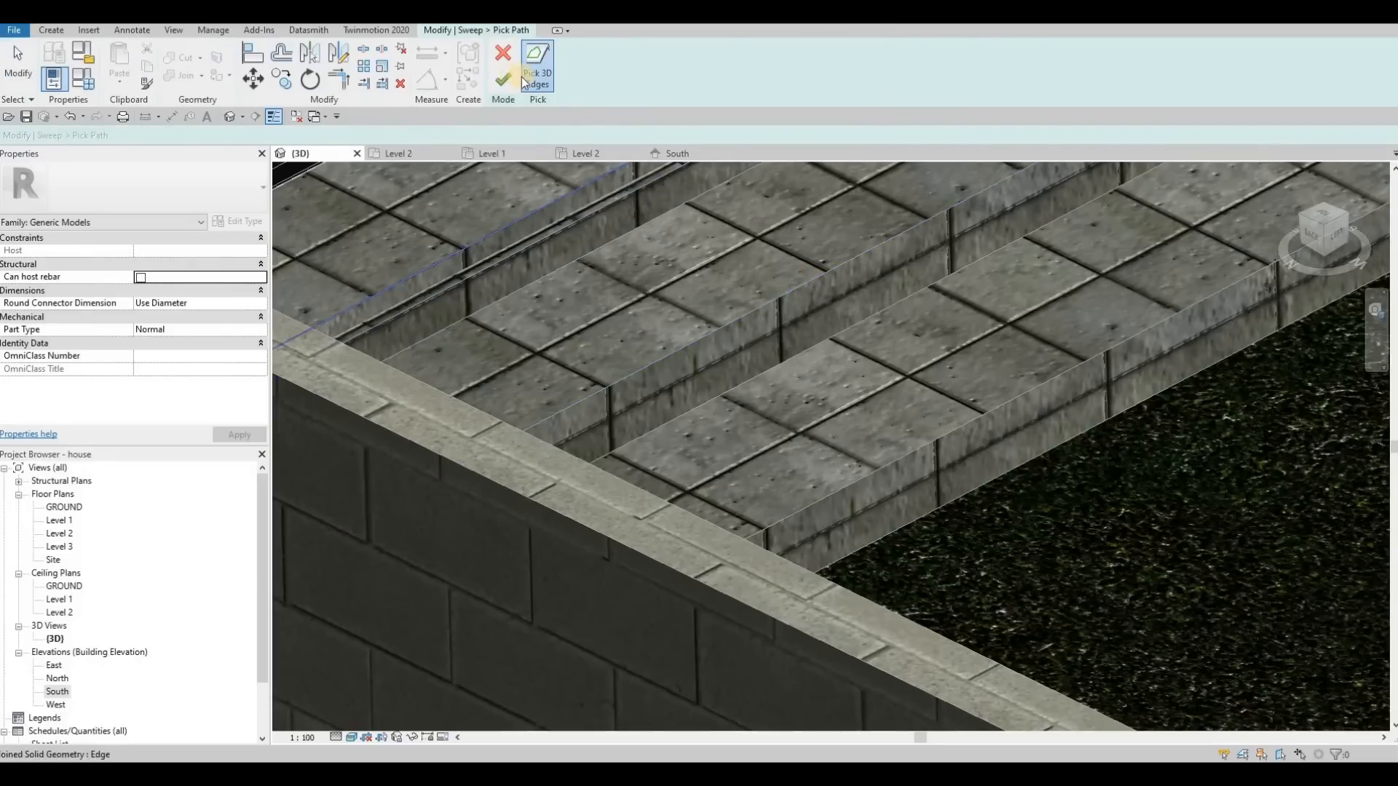
click(850, 269)
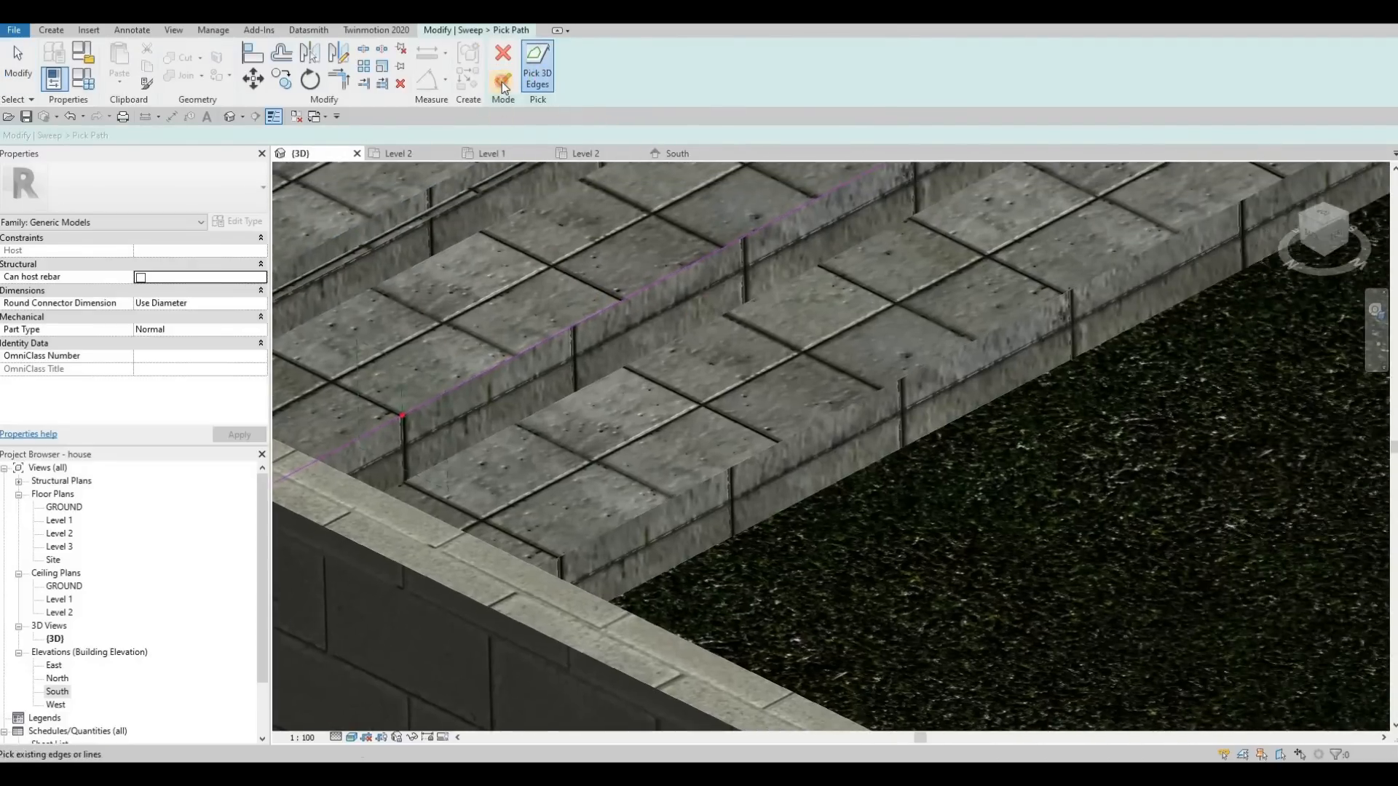
click(502, 80)
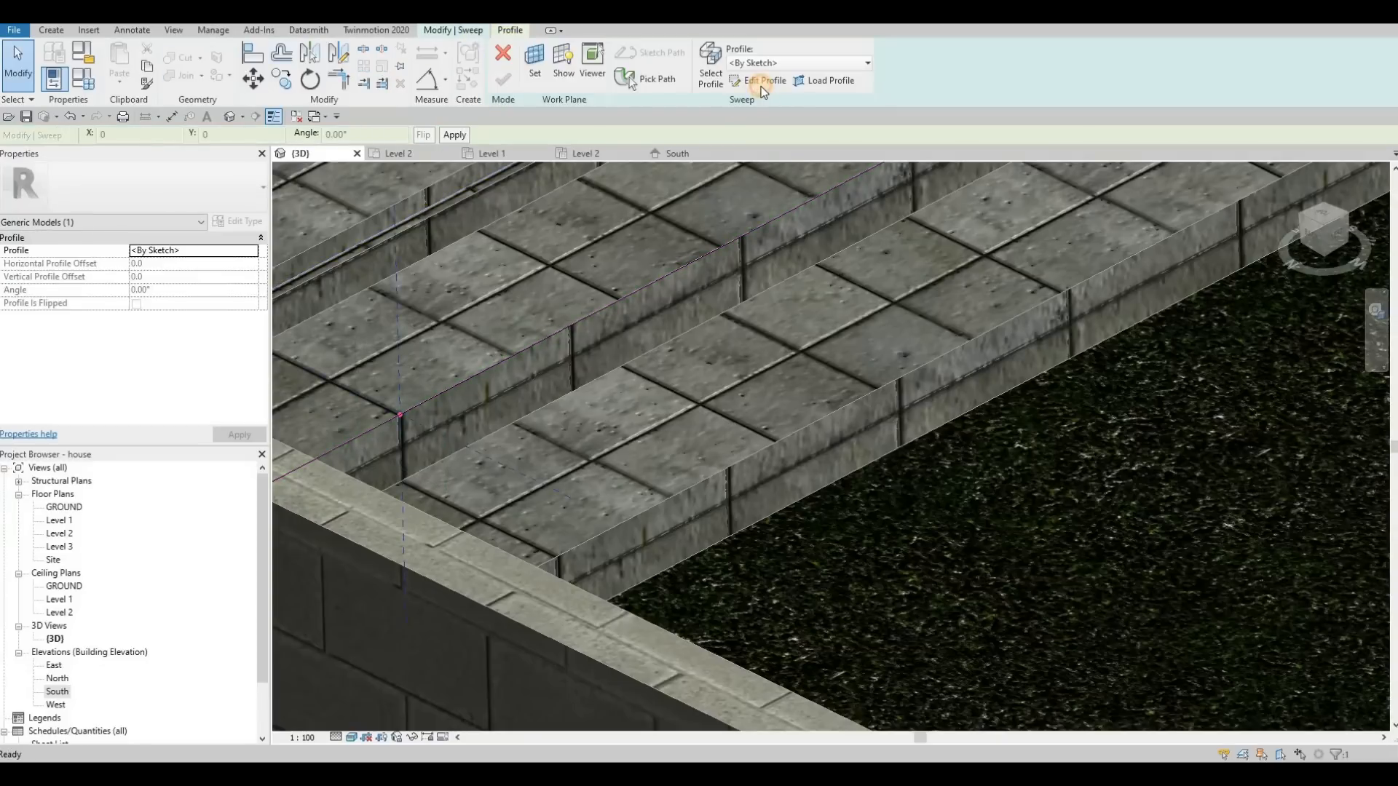
Begin the middle step's sweep profile with a 40 mm vertical guide line straight down from the path point.
click(758, 80)
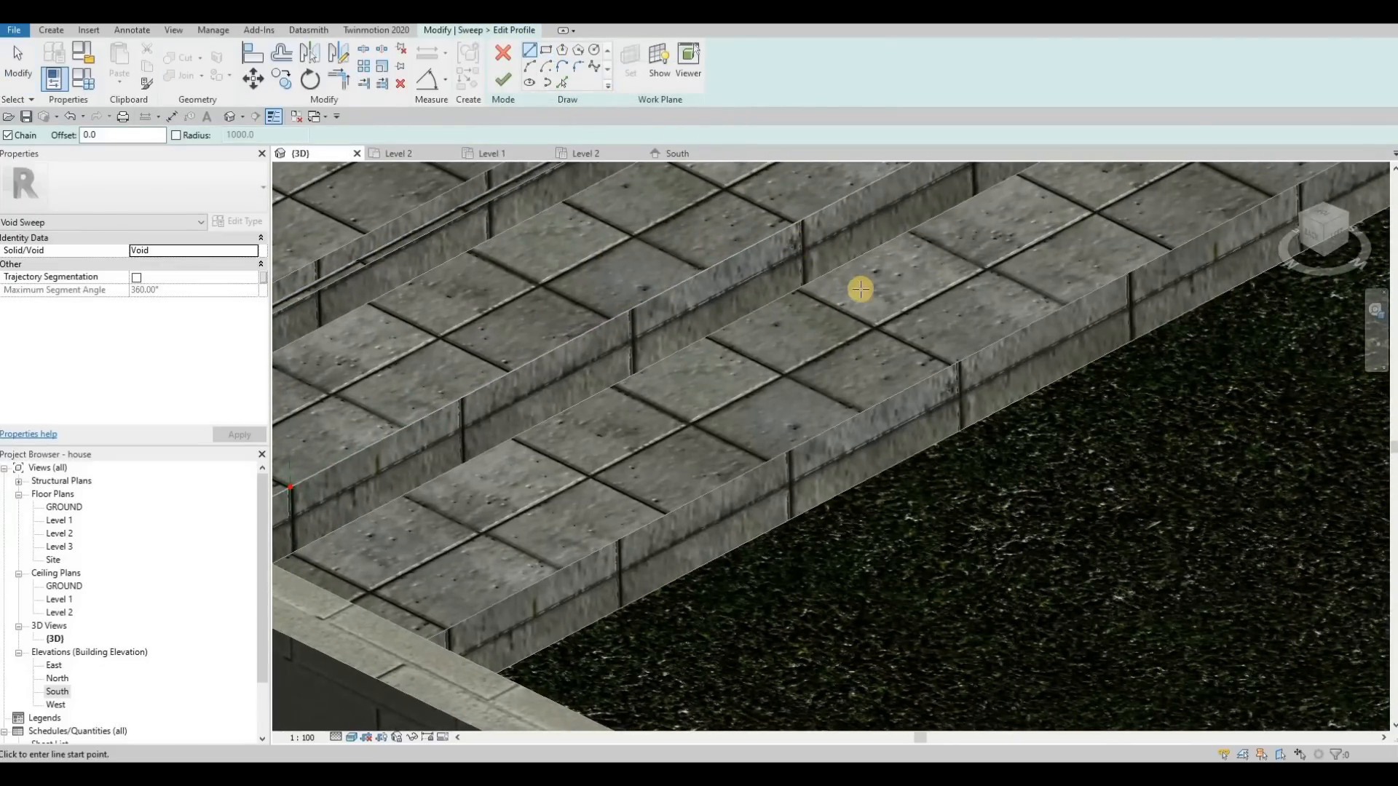
middle_drag(858, 287, 739, 375)
scroll(739, 375, down, 2)
middle_drag(811, 295, 873, 193)
scroll(723, 315, up, 5)
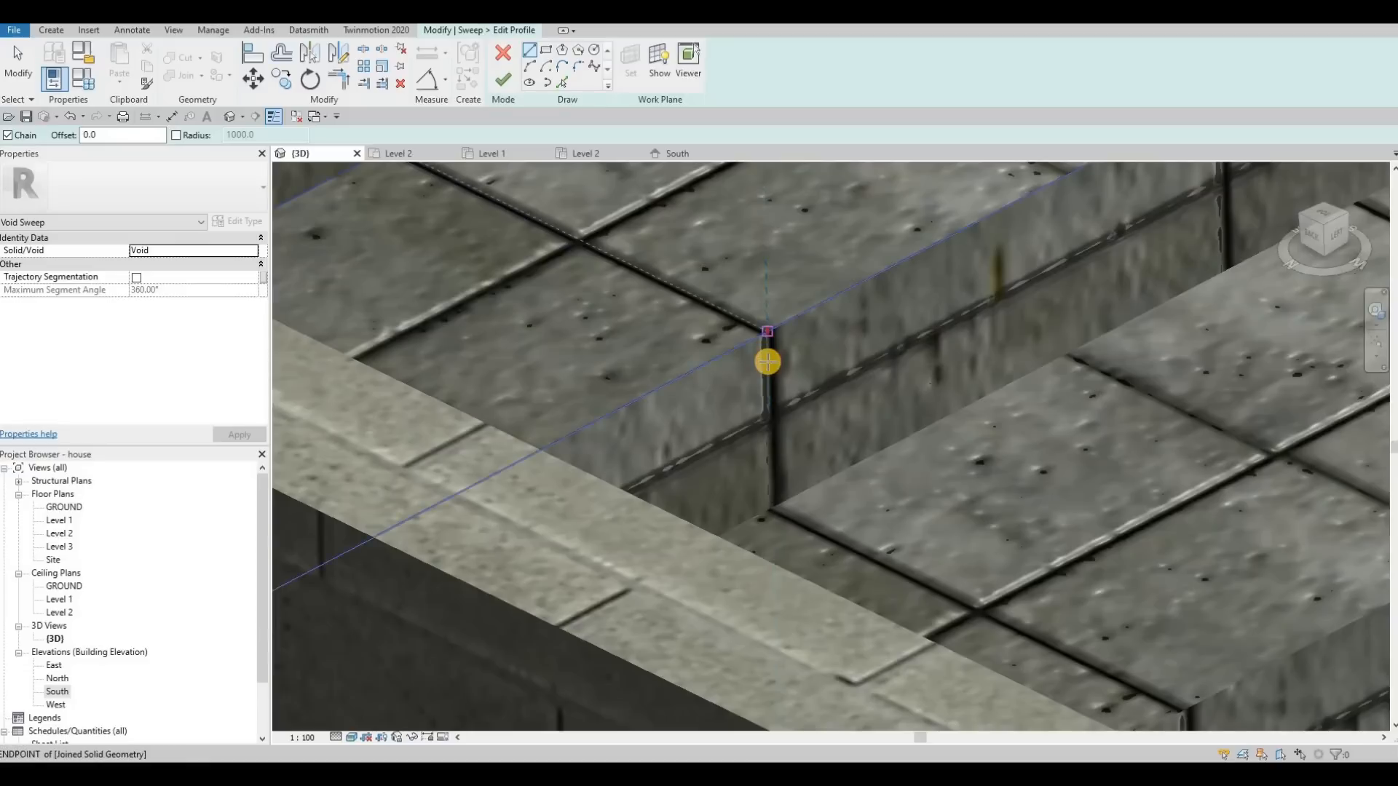
click(768, 366)
text(40)
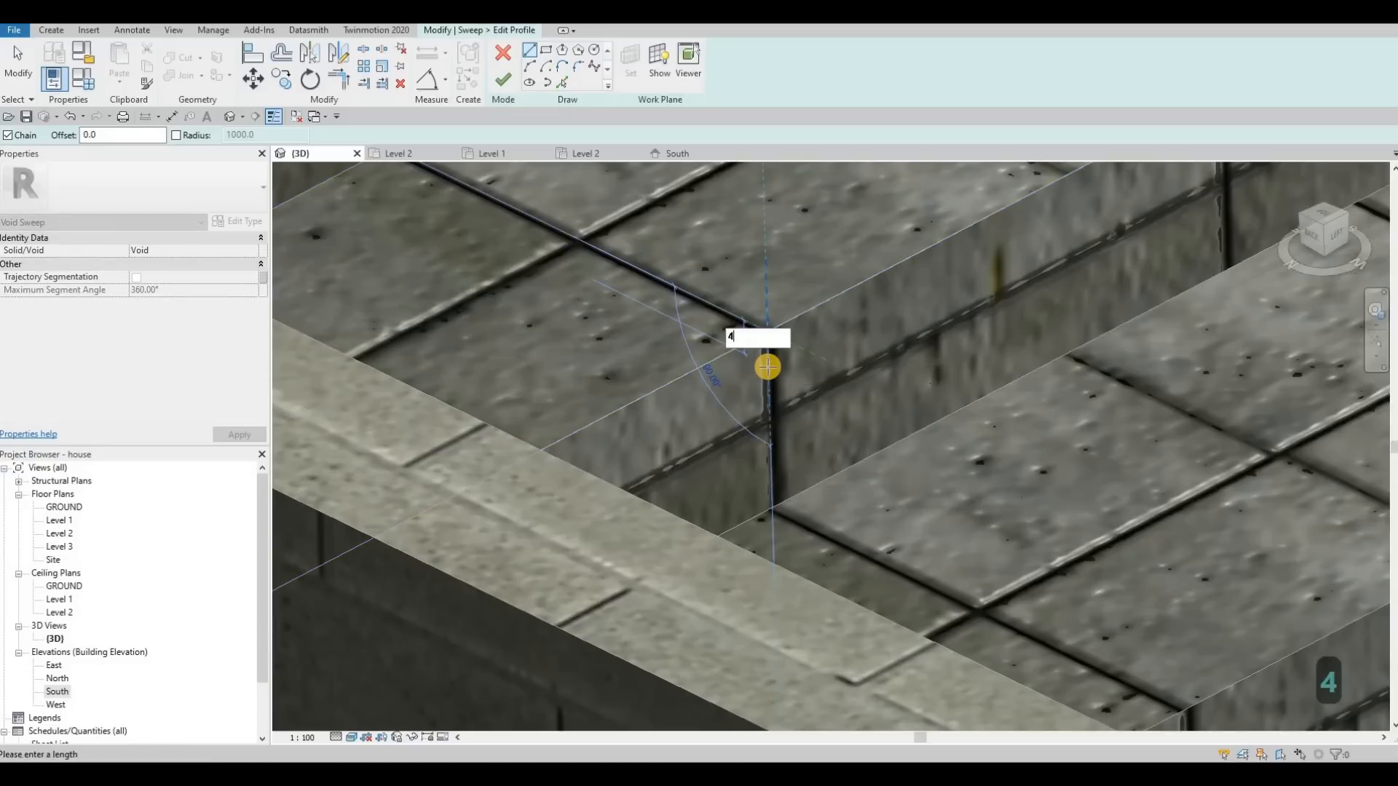
key(Return)
Draw a profile rectangle about 25 mm high, starting at the lower end of the guide line on the middle step.
click(551, 54)
scroll(795, 371, up, 2)
key(Escape)
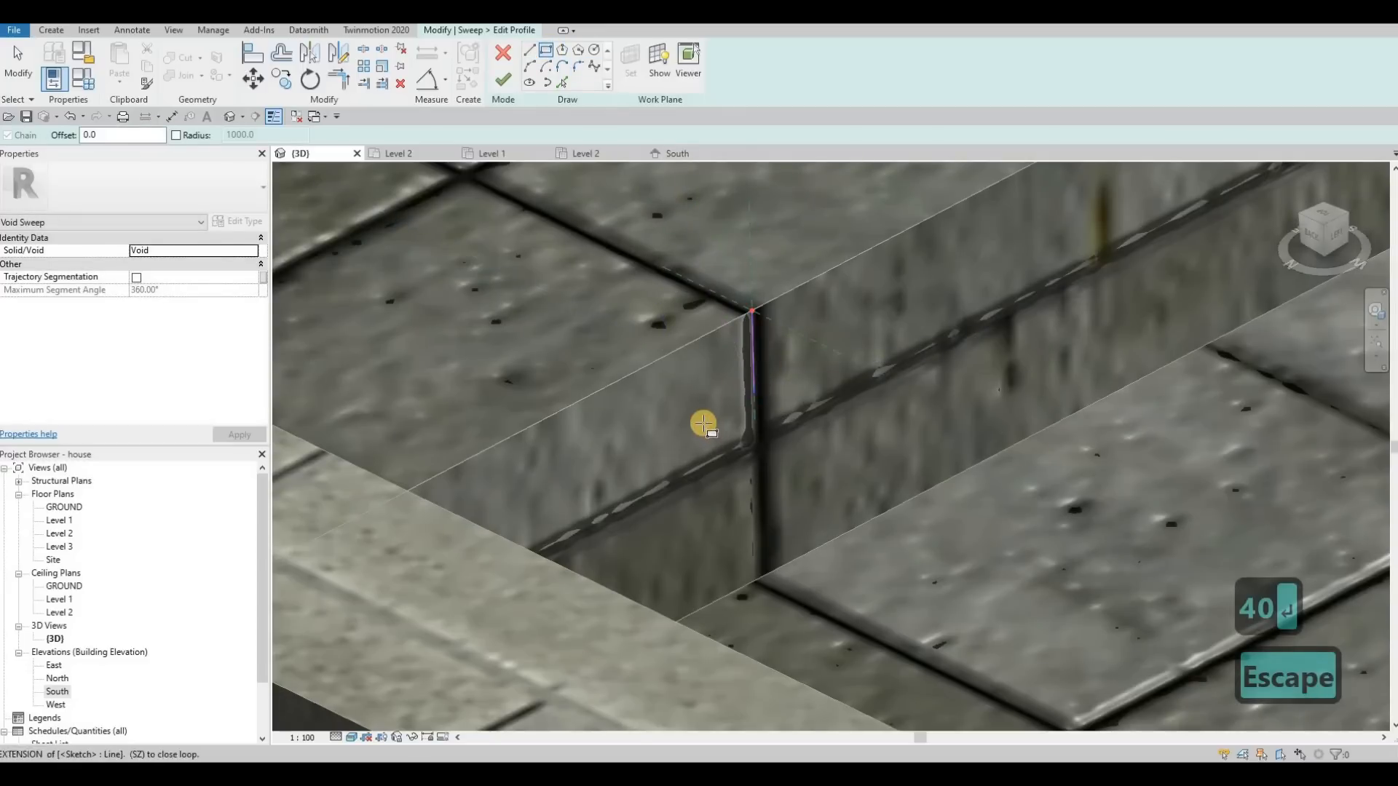
key(Escape)
key(Escape)
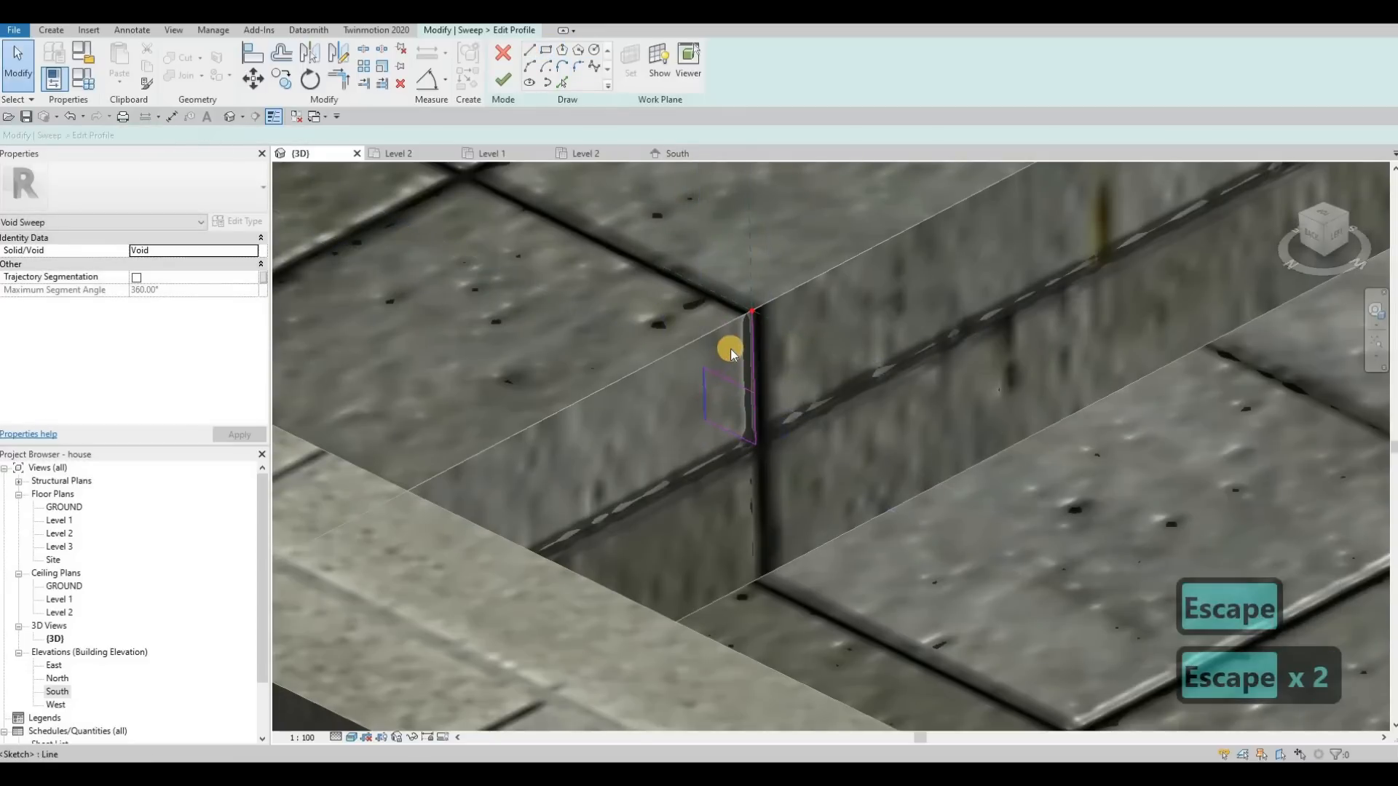
Set the middle step's profile rectangle to 20 mm wide and 20 mm high.
click(730, 348)
click(728, 353)
text(20)
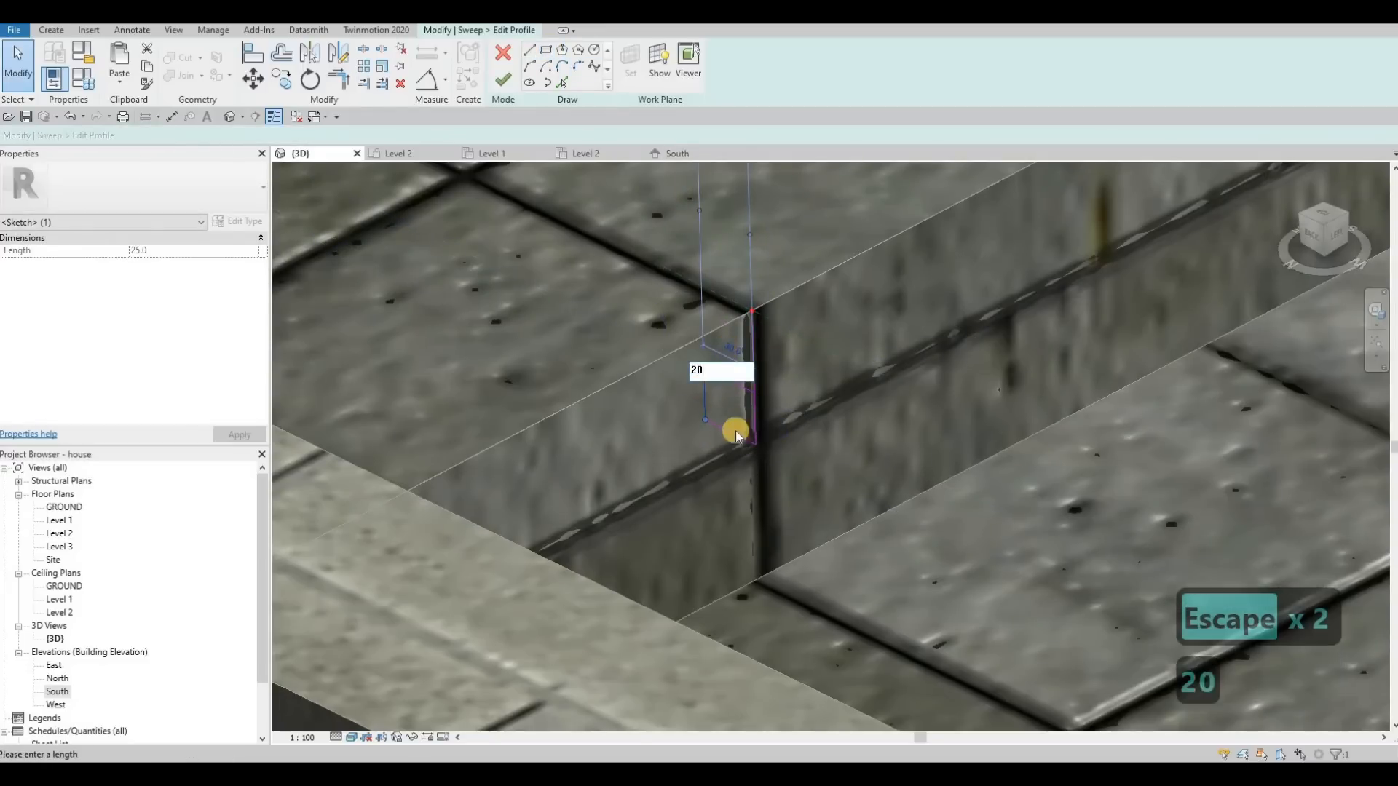
key(Return)
key(Escape)
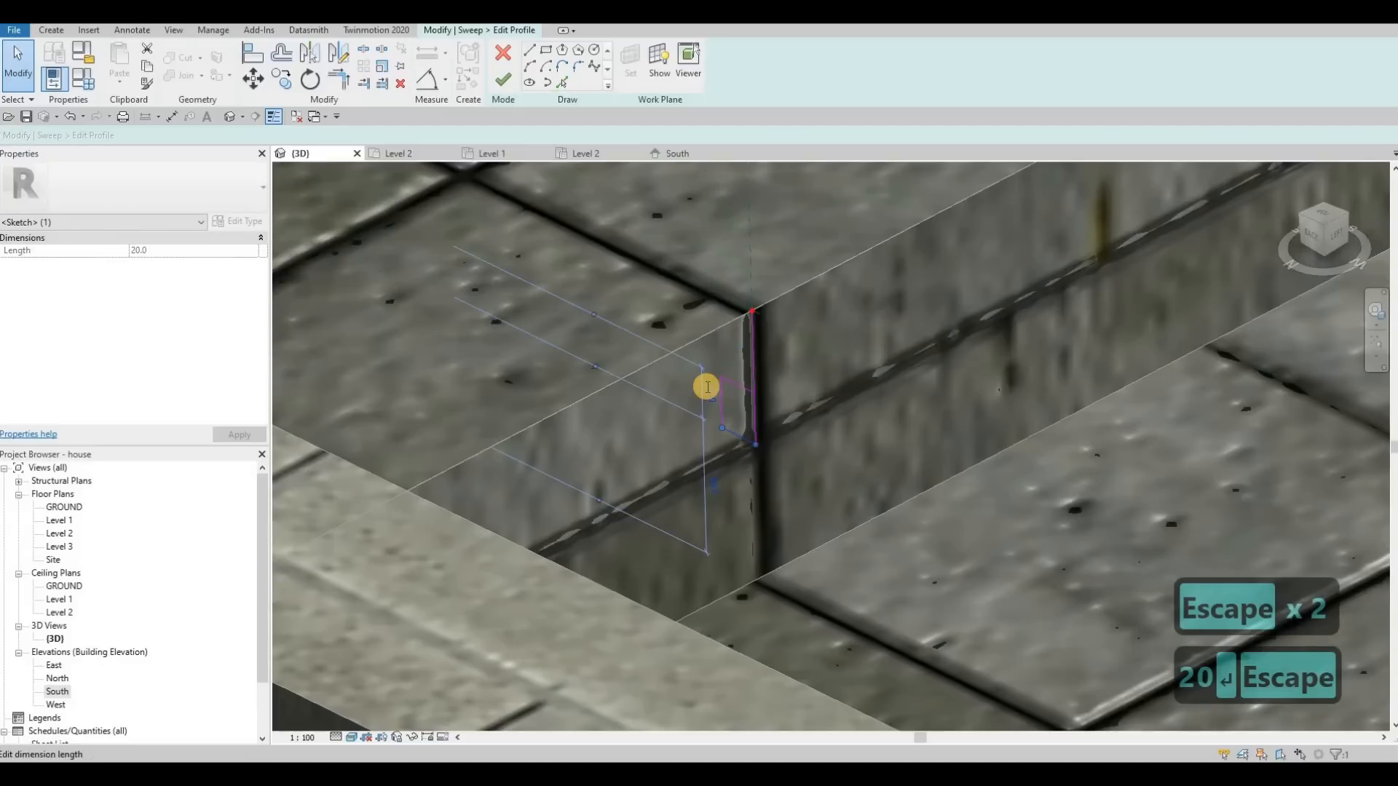
text(20)
key(Return)
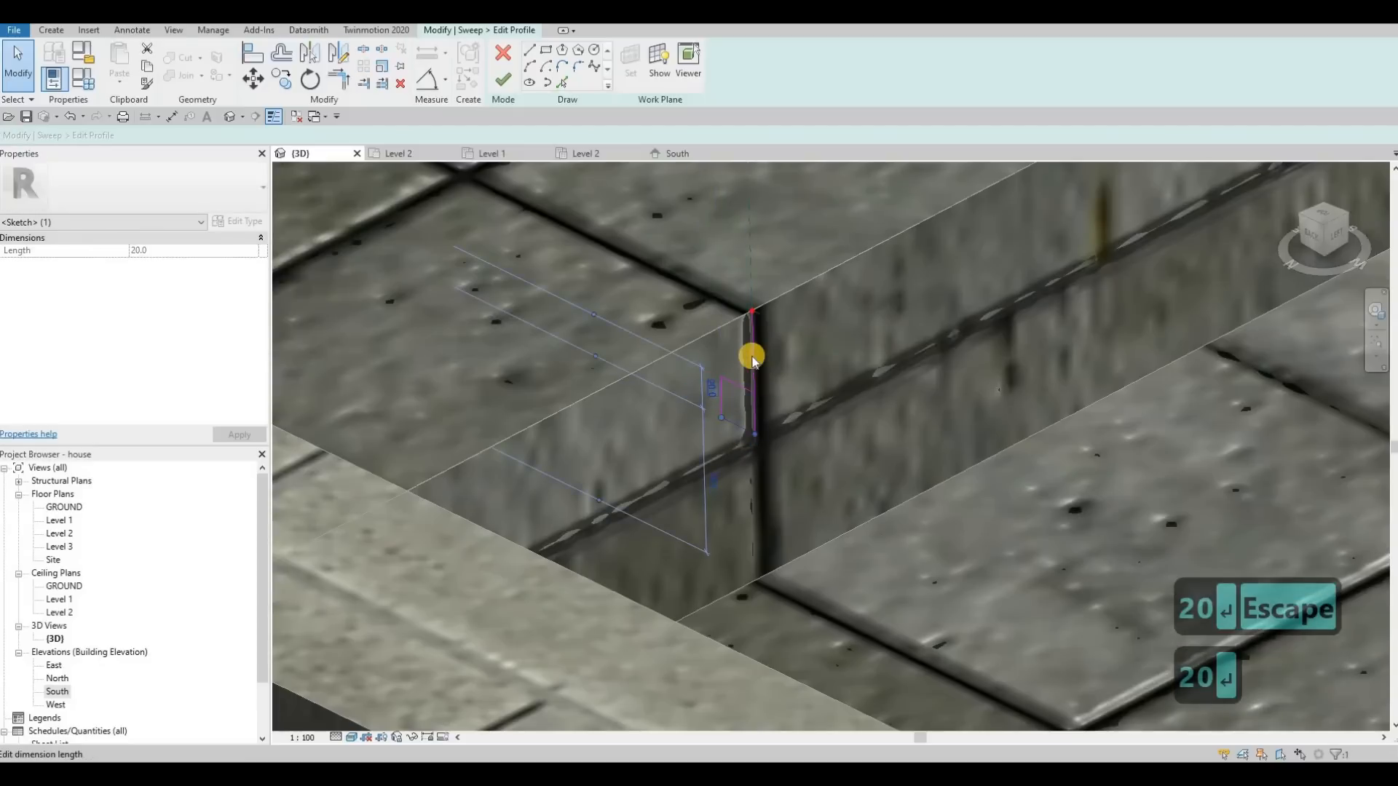
Delete the vertical guide line above the middle step's profile rectangle.
key(Escape)
key(Escape)
key(Delete)
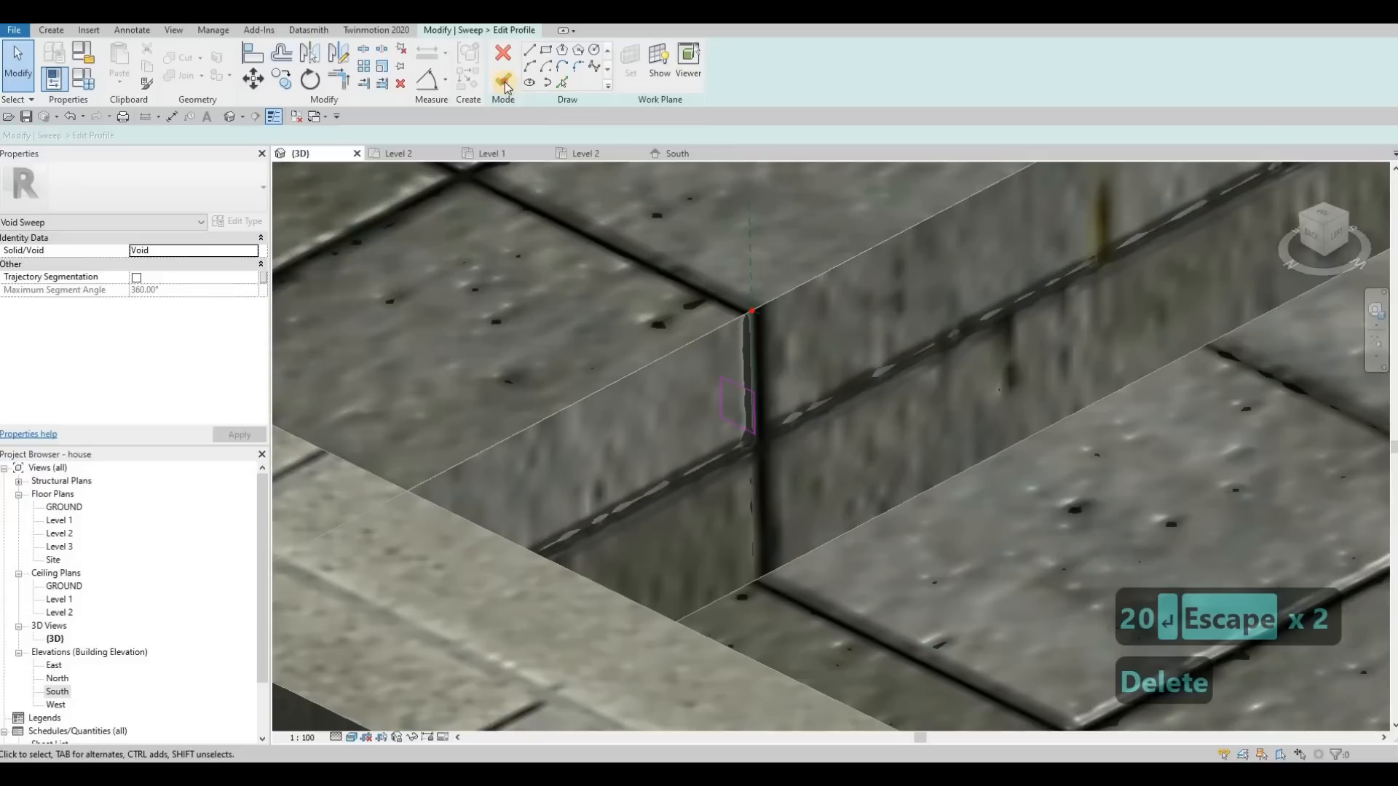
Finish the profile and its void sweep, cutting the groove out of the middle garden step.
click(502, 93)
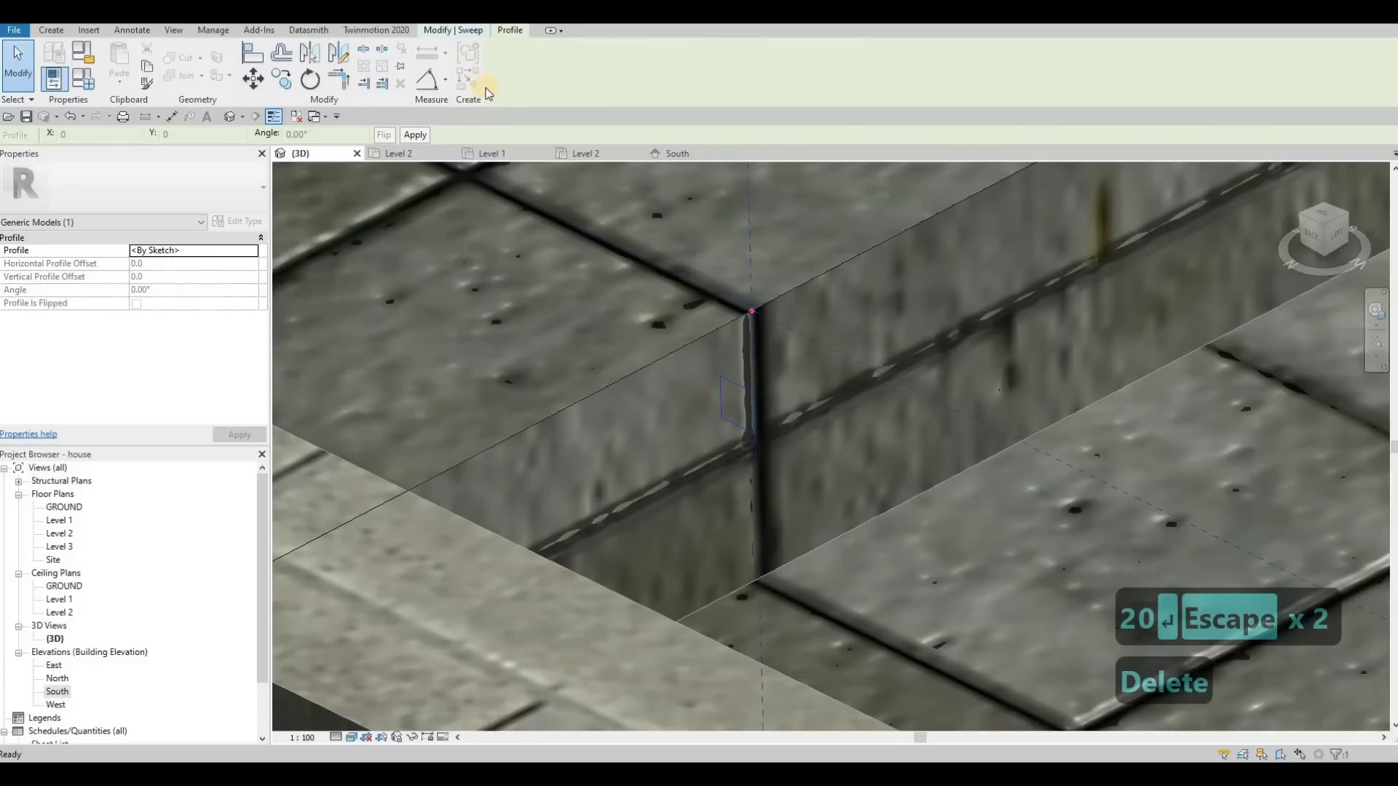
click(503, 79)
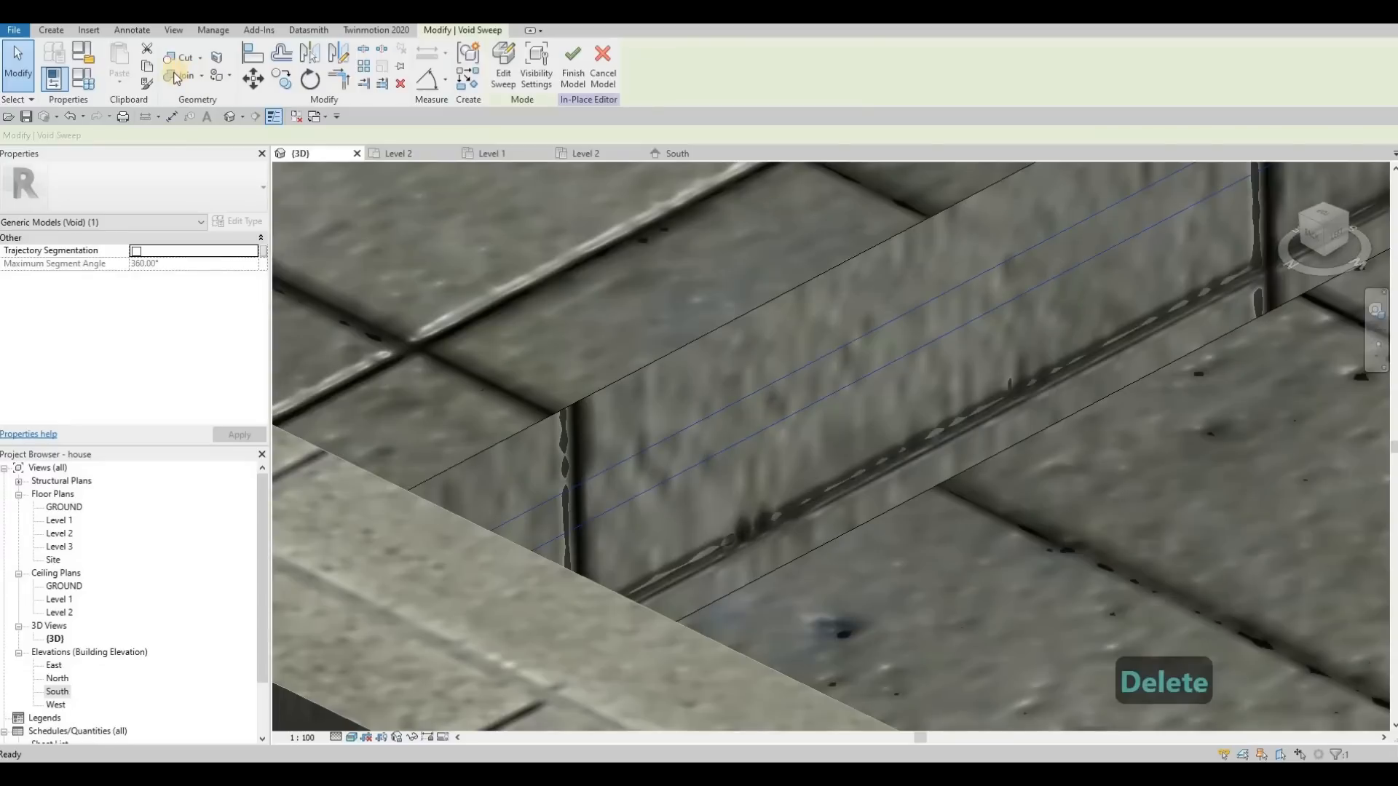
click(190, 60)
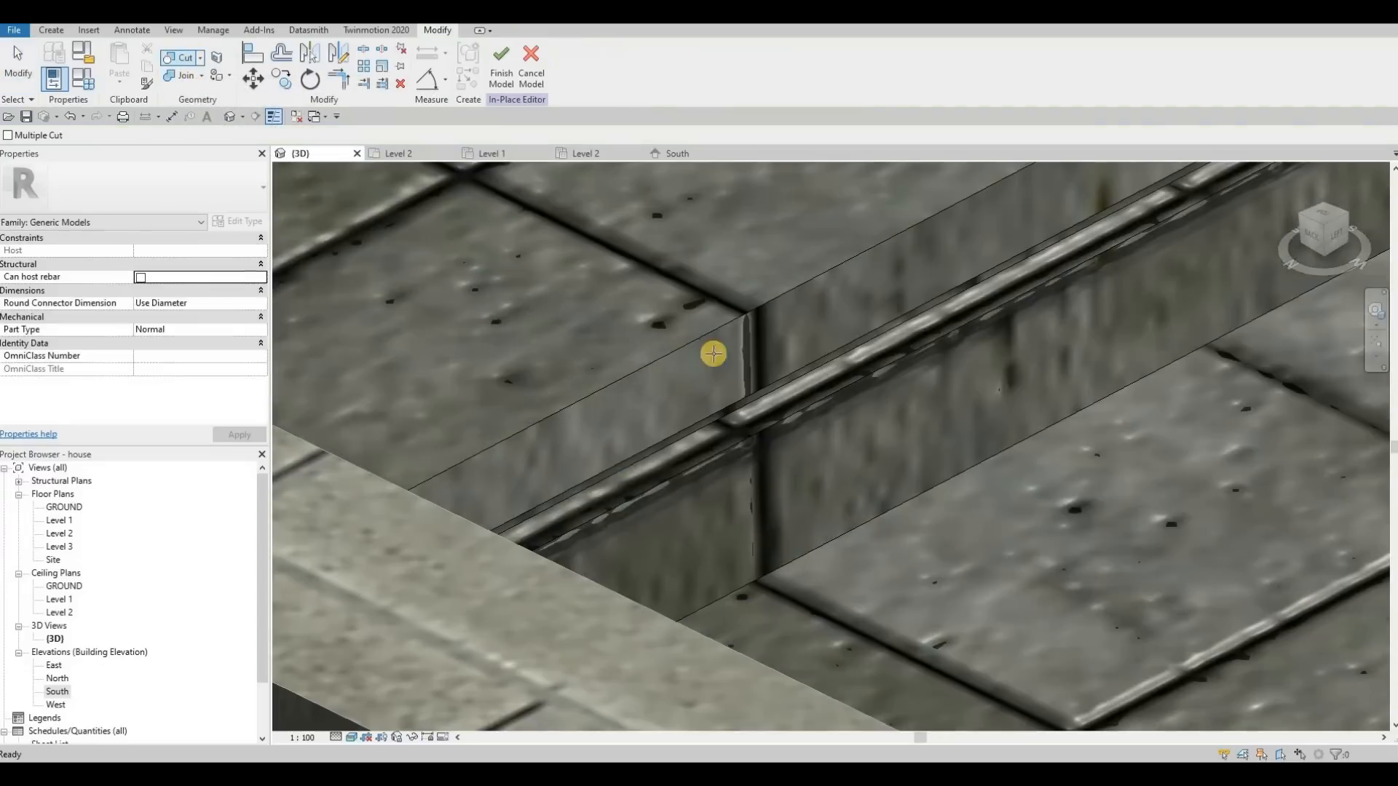
Start a void sweep for the lowest garden step beside the lawn, with its top front edge as the finished path.
scroll(659, 358, down, 2)
middle_drag(686, 364, 507, 361)
scroll(507, 361, down, 1)
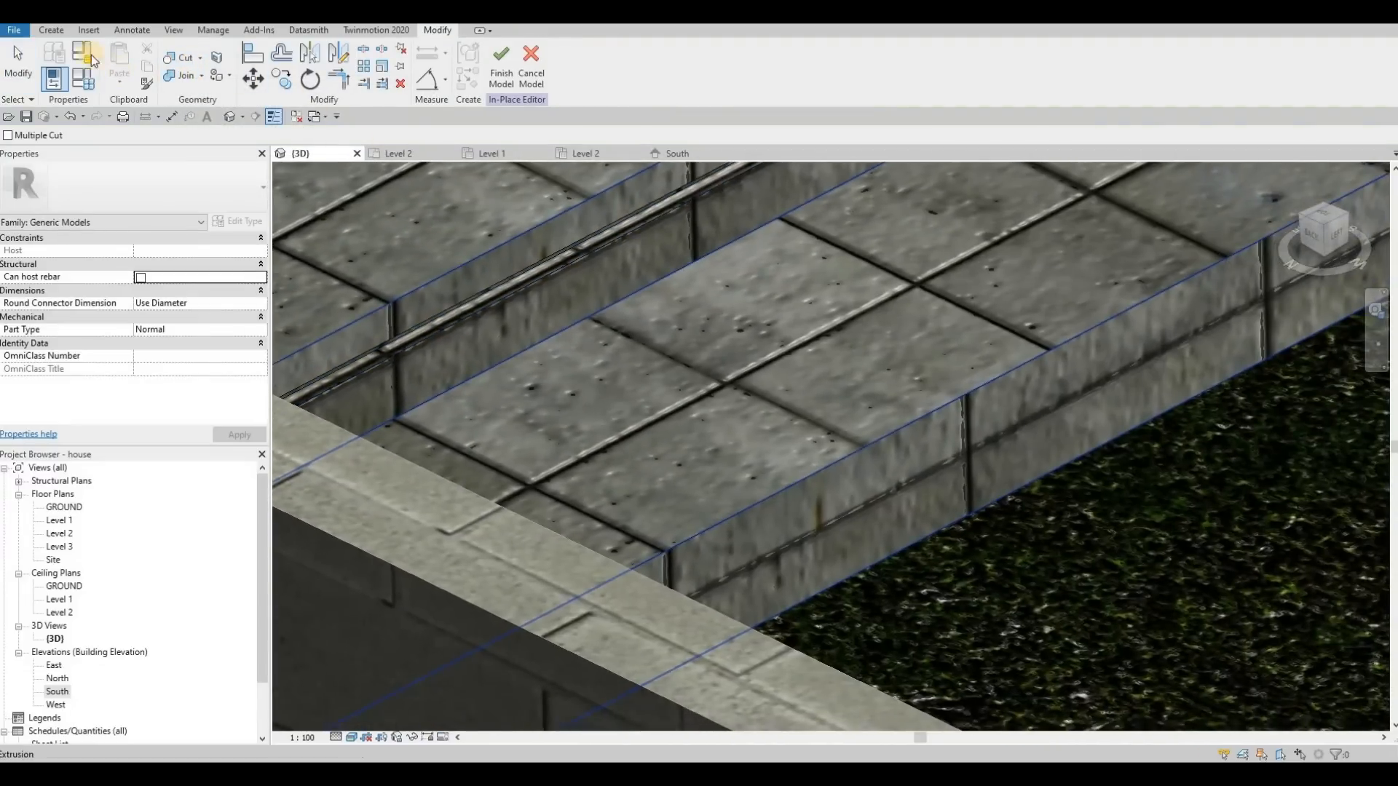
click(51, 29)
click(294, 86)
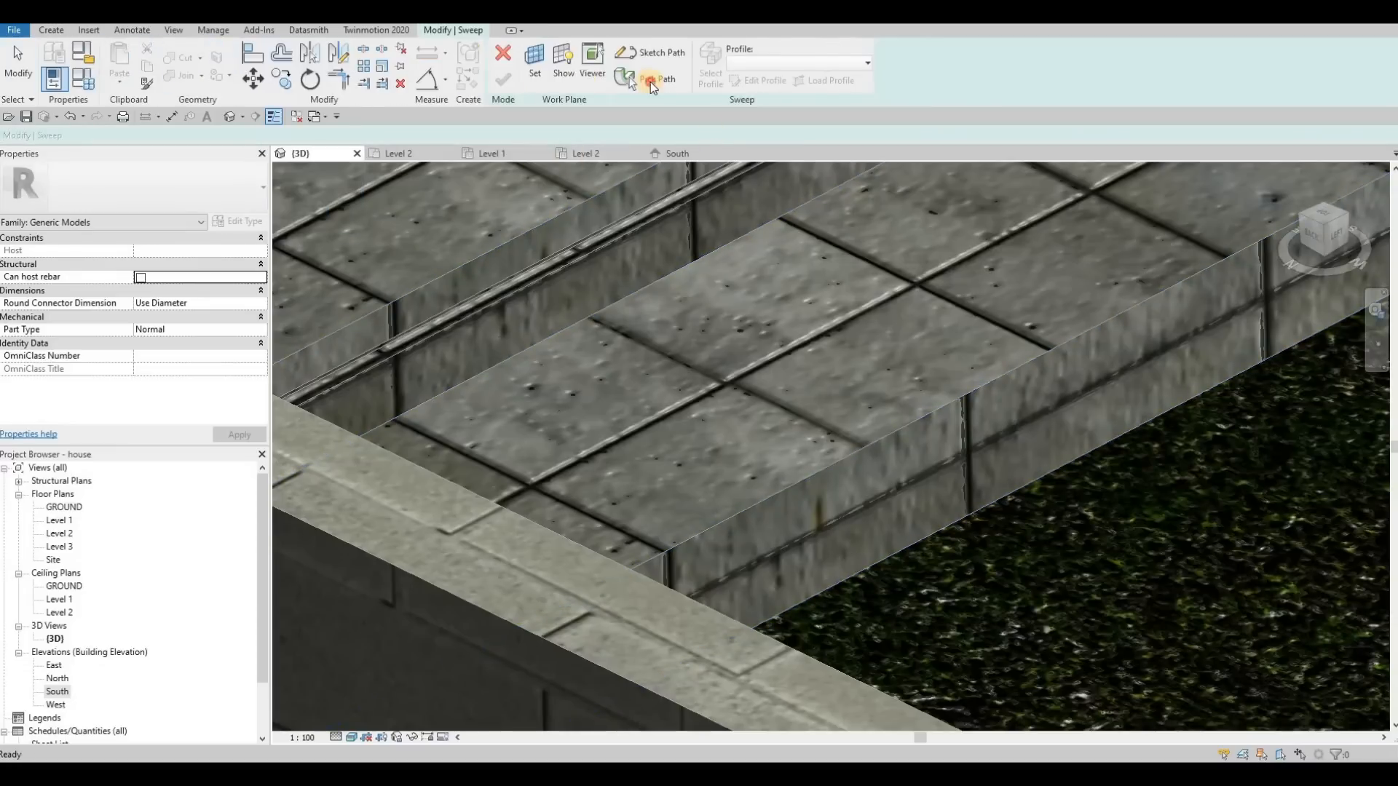
click(649, 81)
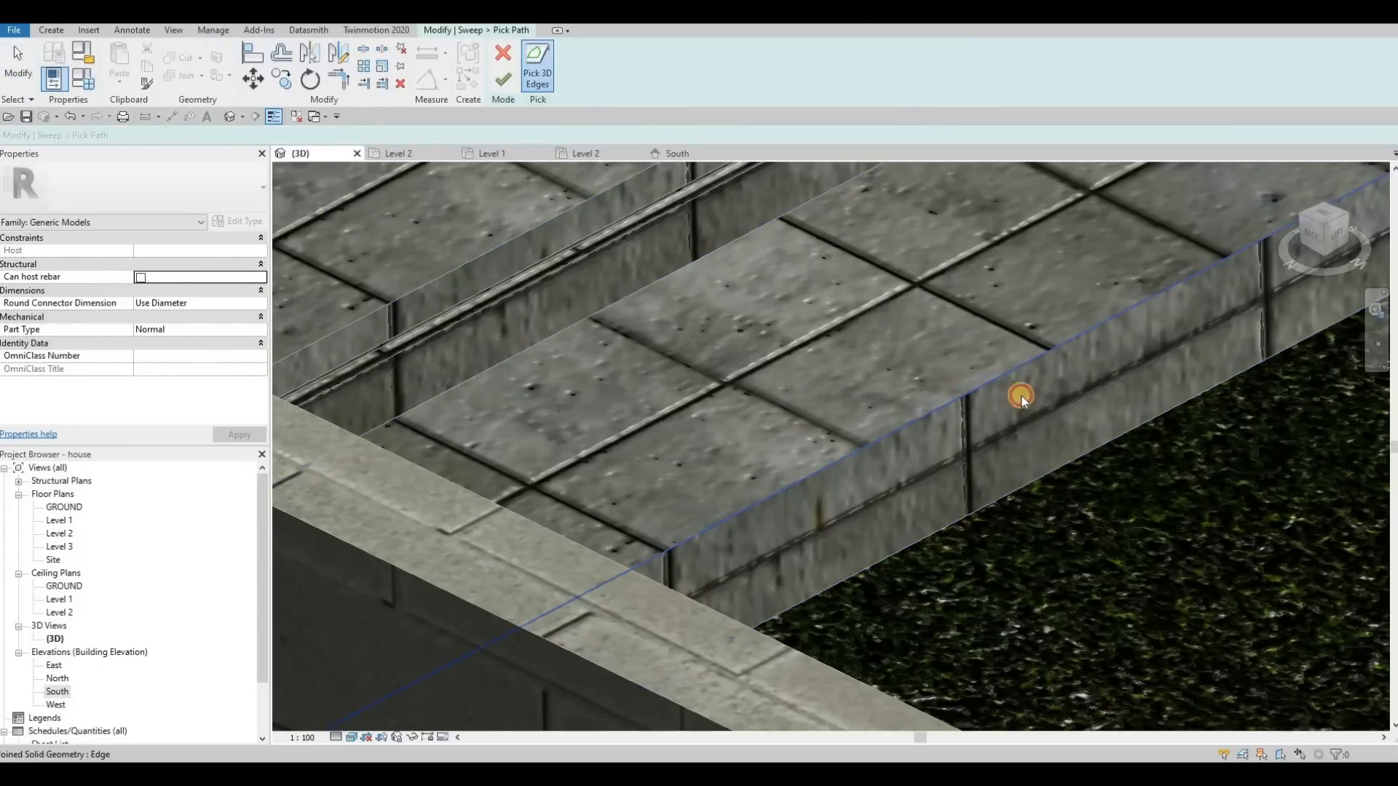
click(745, 440)
scroll(611, 274, down, 2)
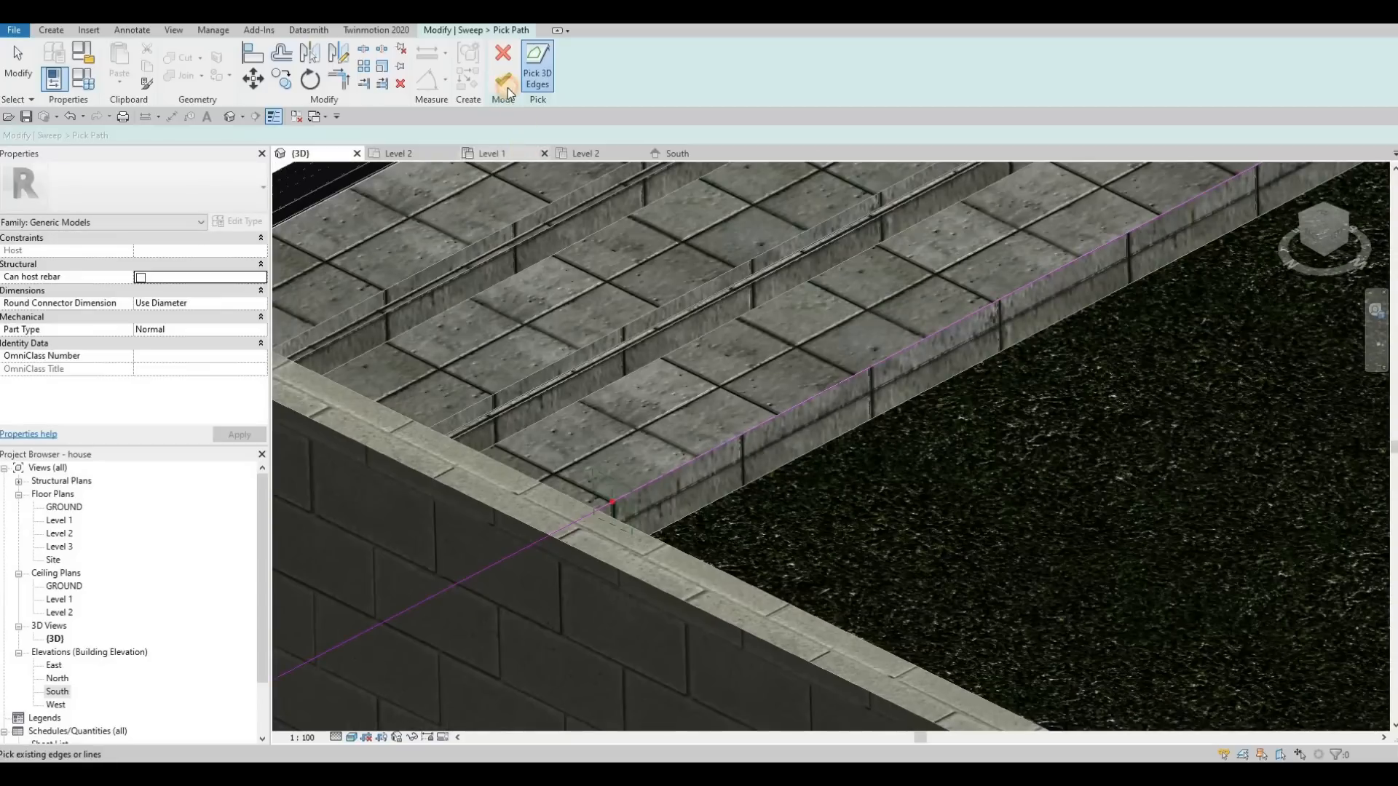
click(502, 79)
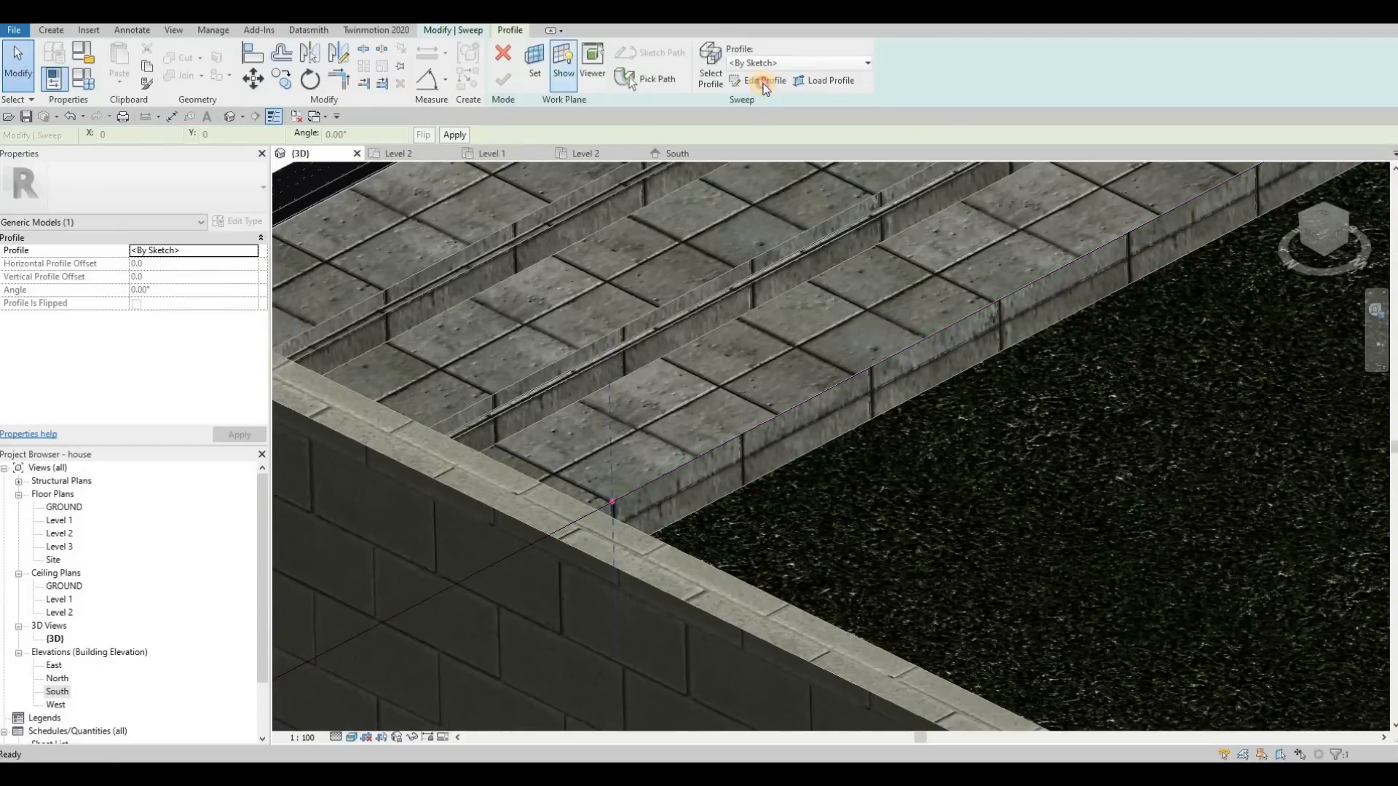
Begin the lowest step's sweep profile with a 40 mm vertical guide line straight down from the path point.
click(757, 81)
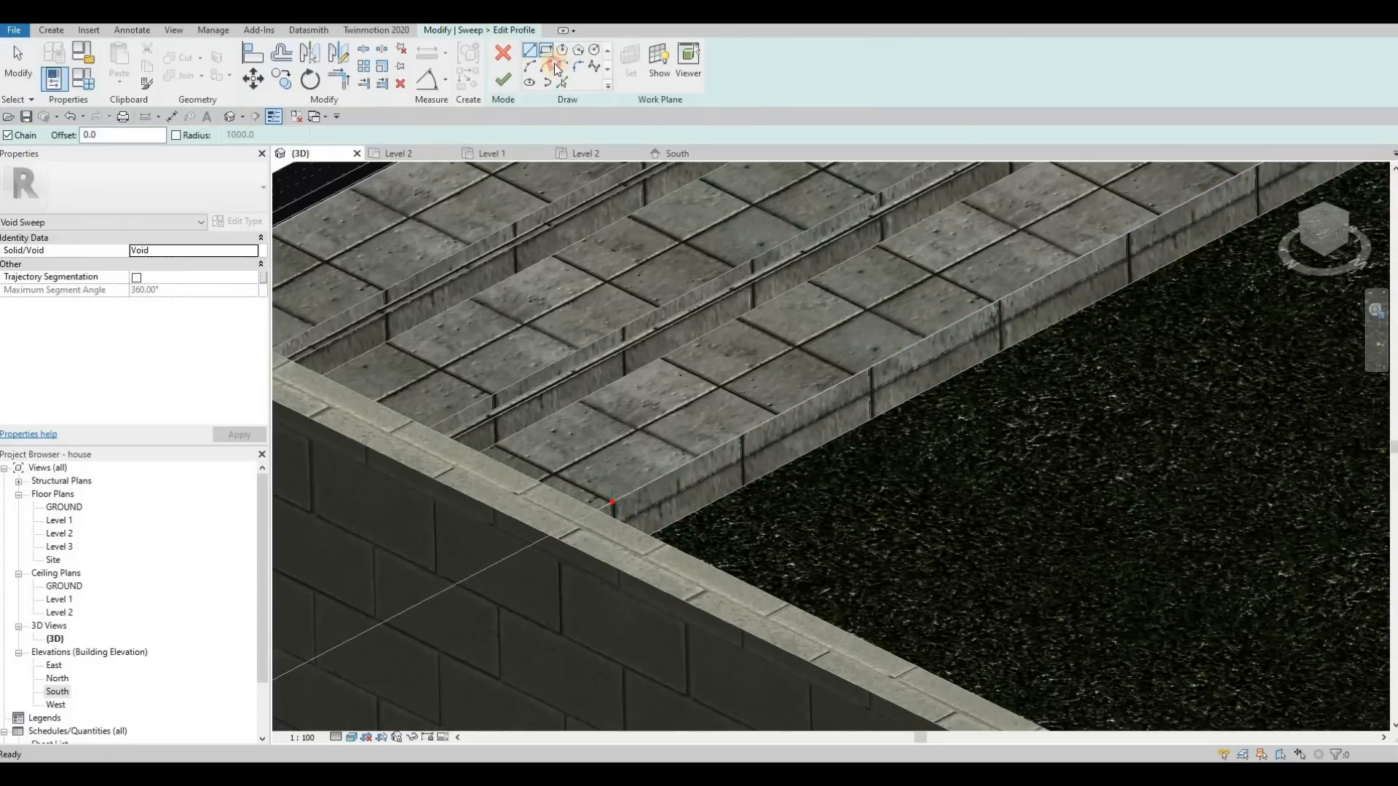
scroll(754, 435, up, 2)
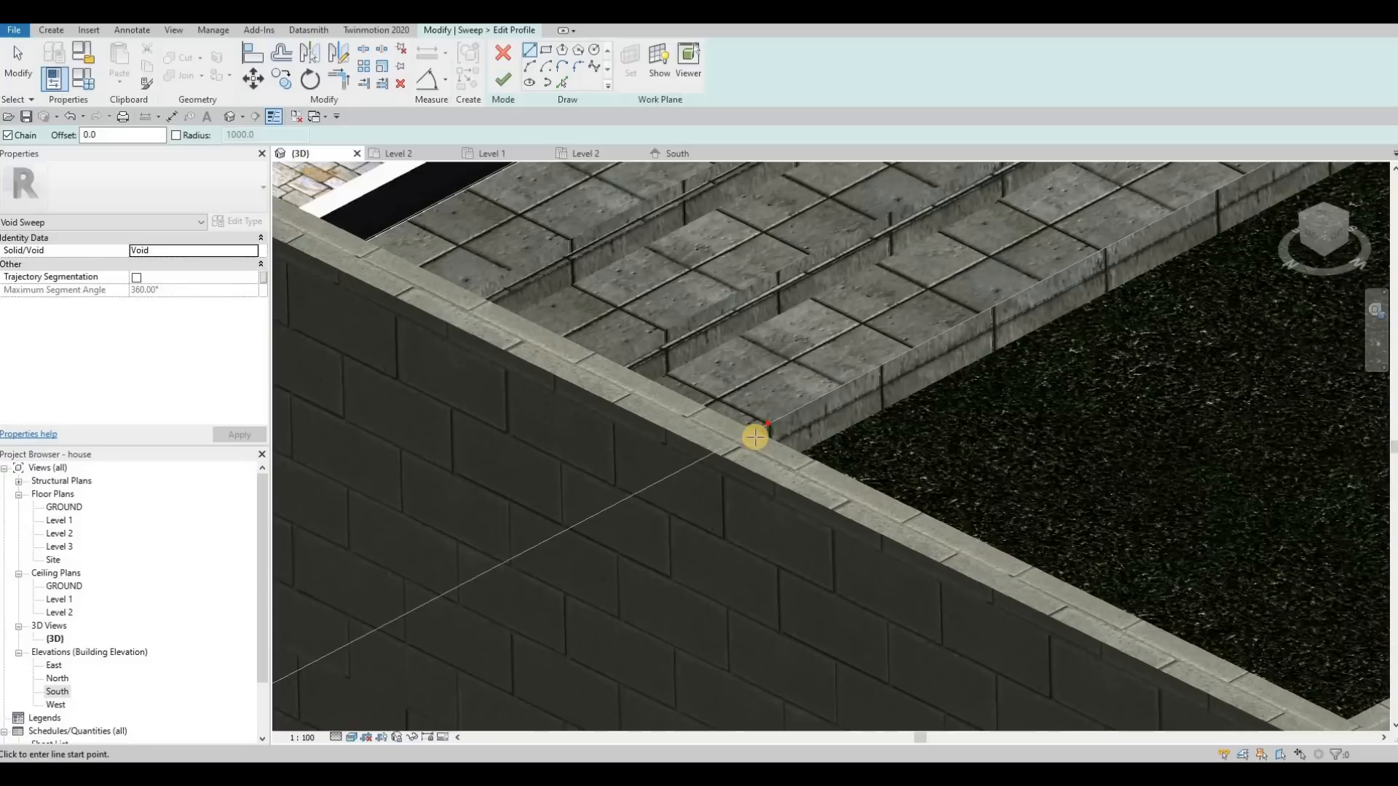
scroll(745, 449, up, 2)
shift+middle_drag(862, 357, 800, 388)
middle_drag(800, 387, 859, 355)
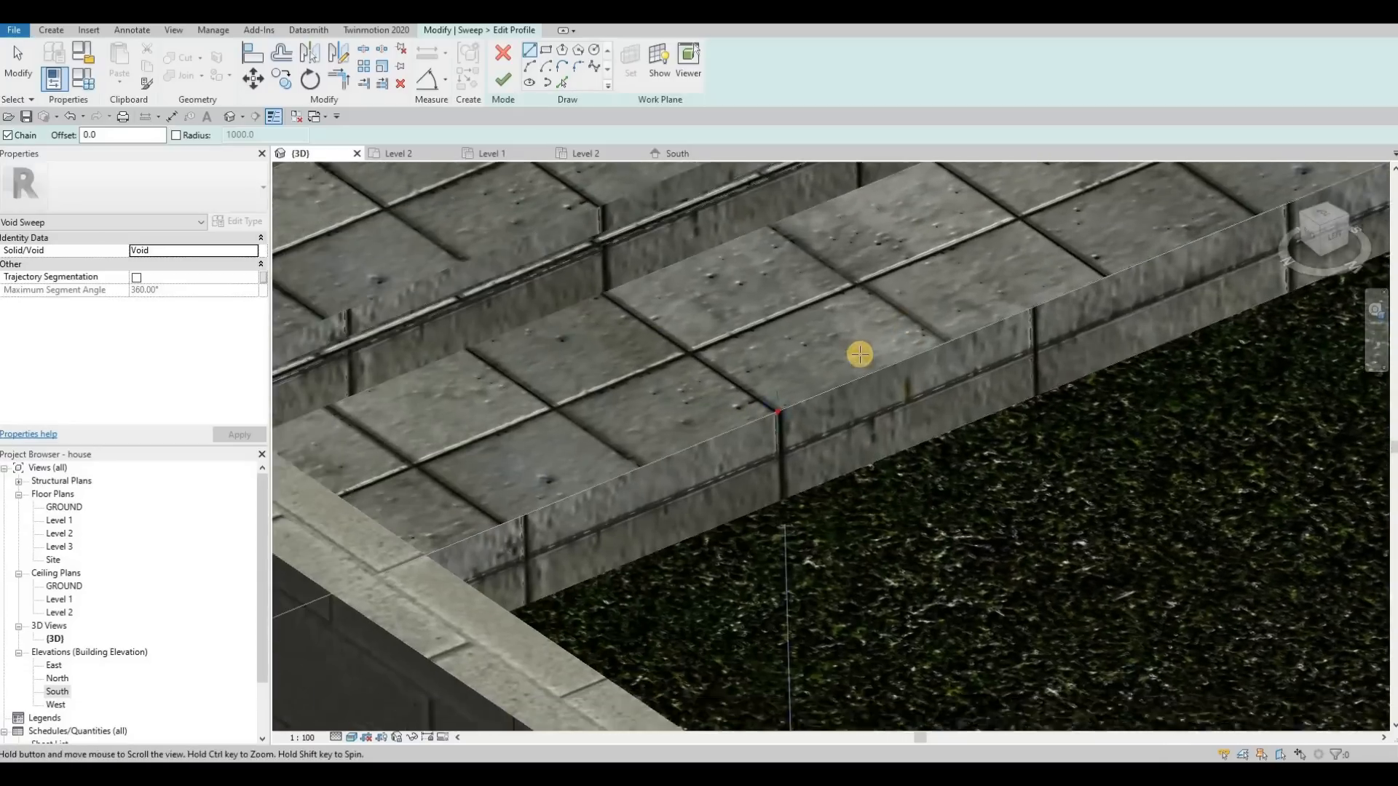
scroll(859, 355, up, 6)
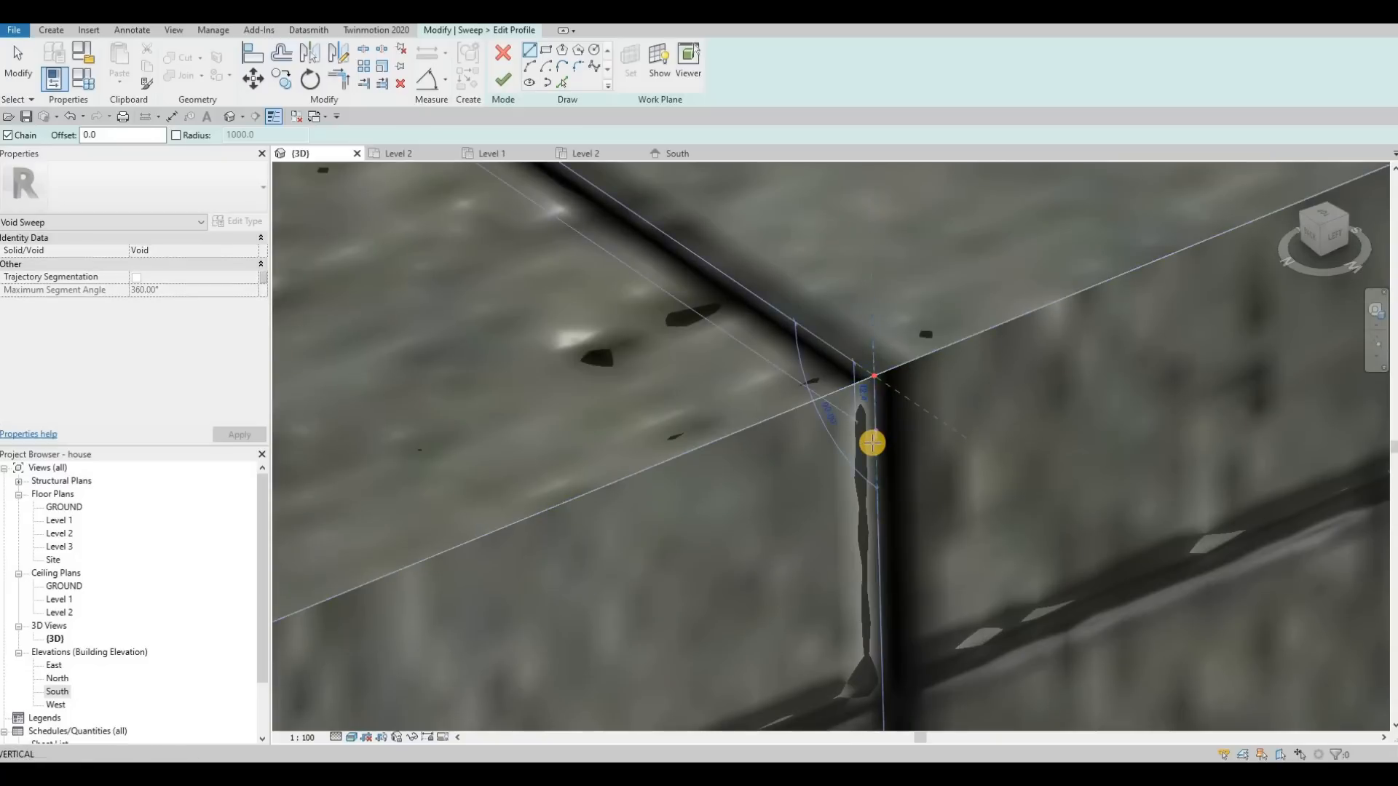
text(40)
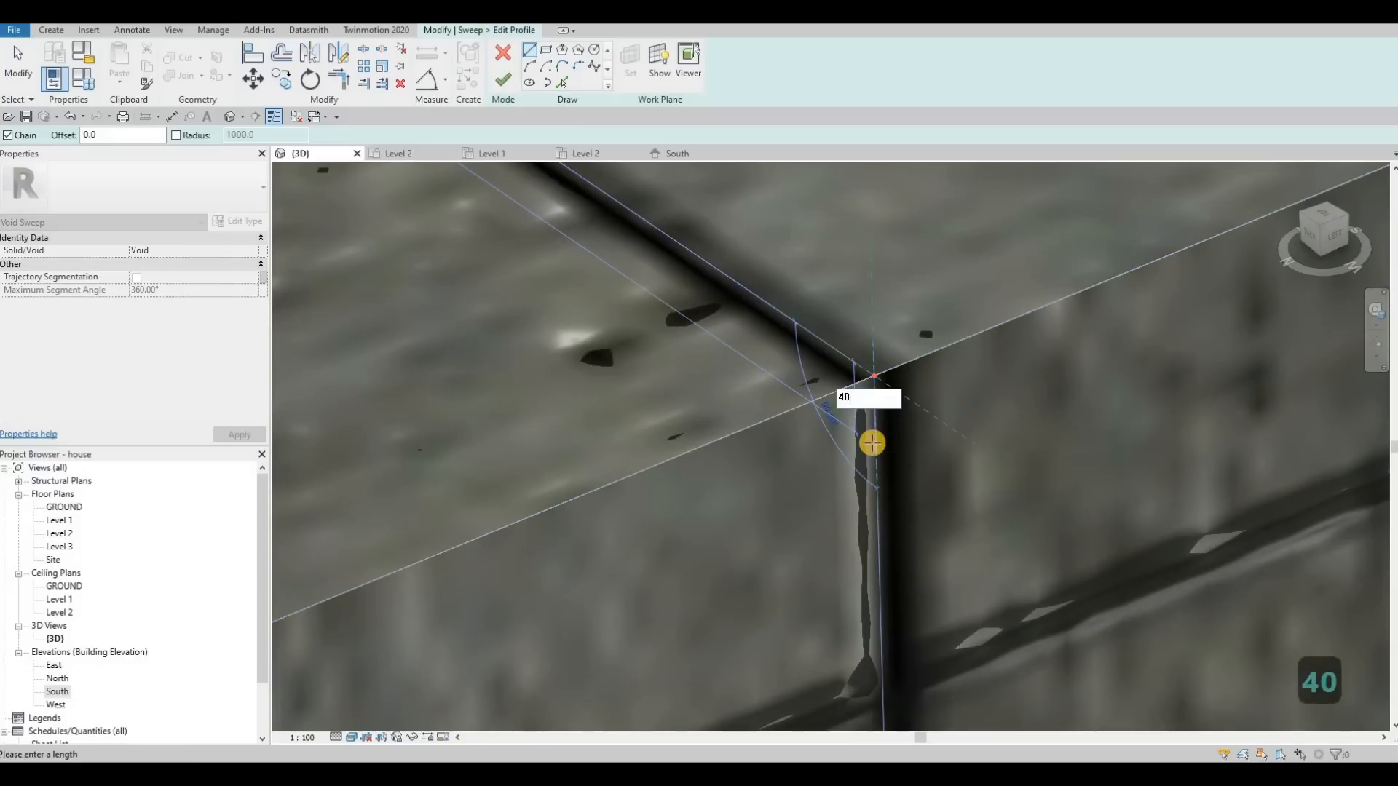
key(Return)
key(Escape)
Draw a profile rectangle about 22 mm wide from the lower end of the guide line on the lowest step.
middle_drag(844, 568, 914, 409)
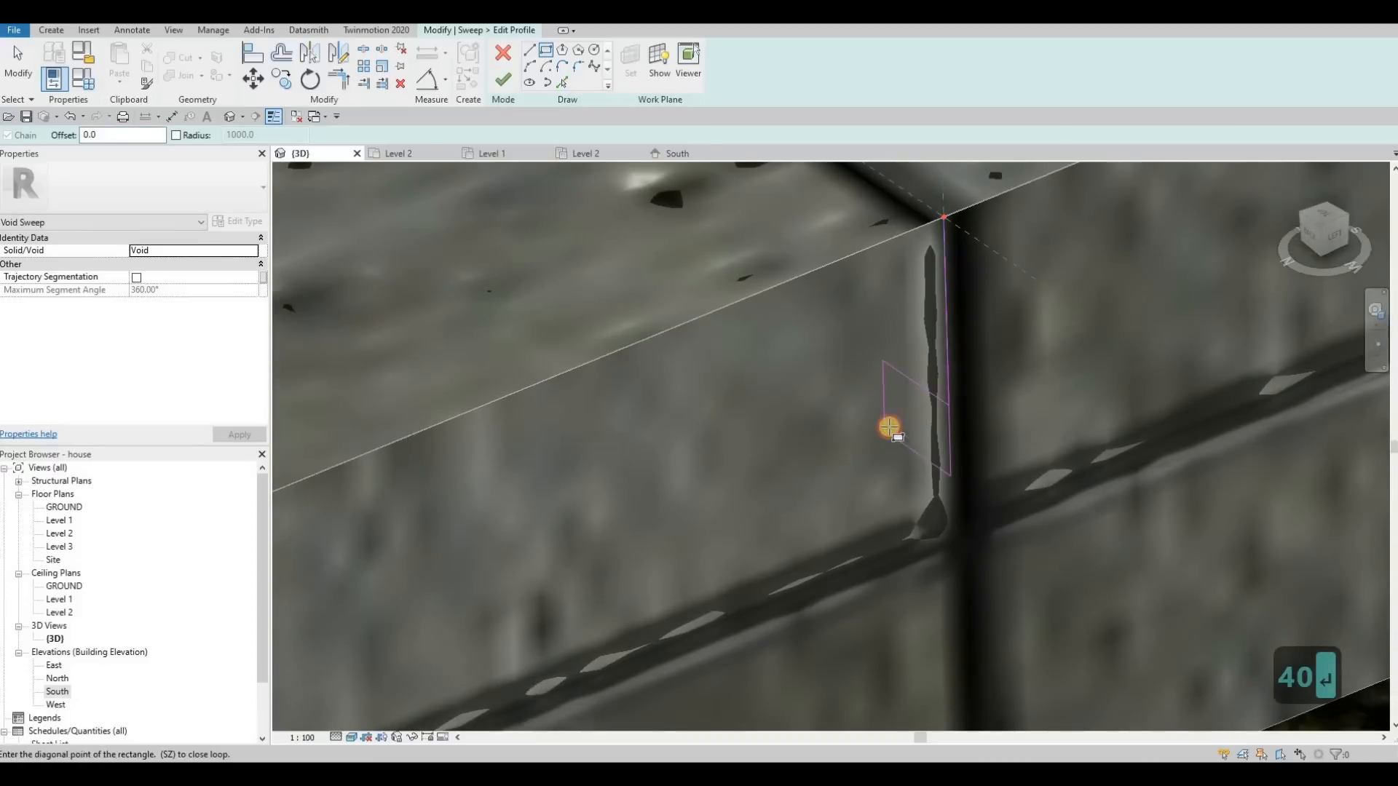
key(Escape)
key(Escape)
Set the lowest step's profile rectangle height to 20 mm by moving its bottom line relative to the top line.
click(906, 377)
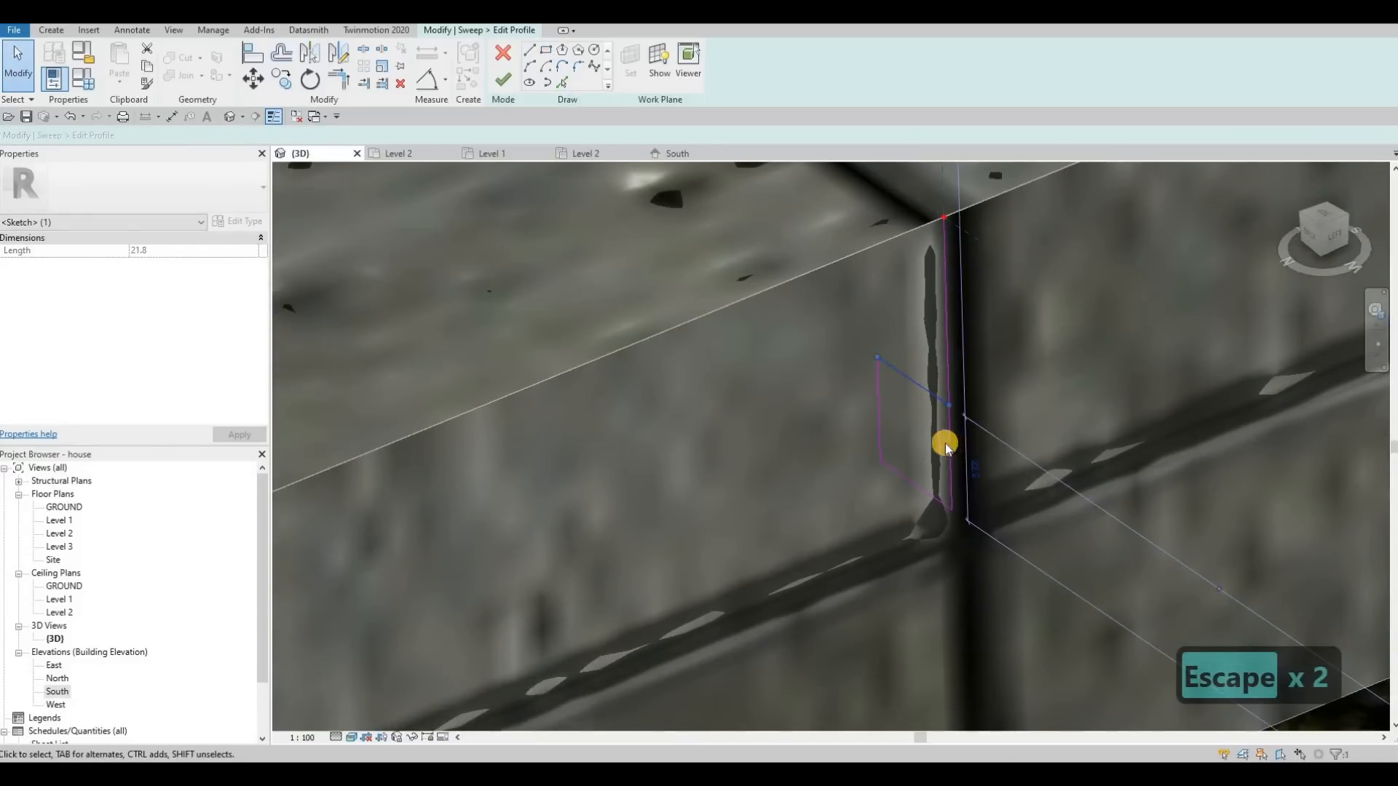
key(Escape)
click(971, 464)
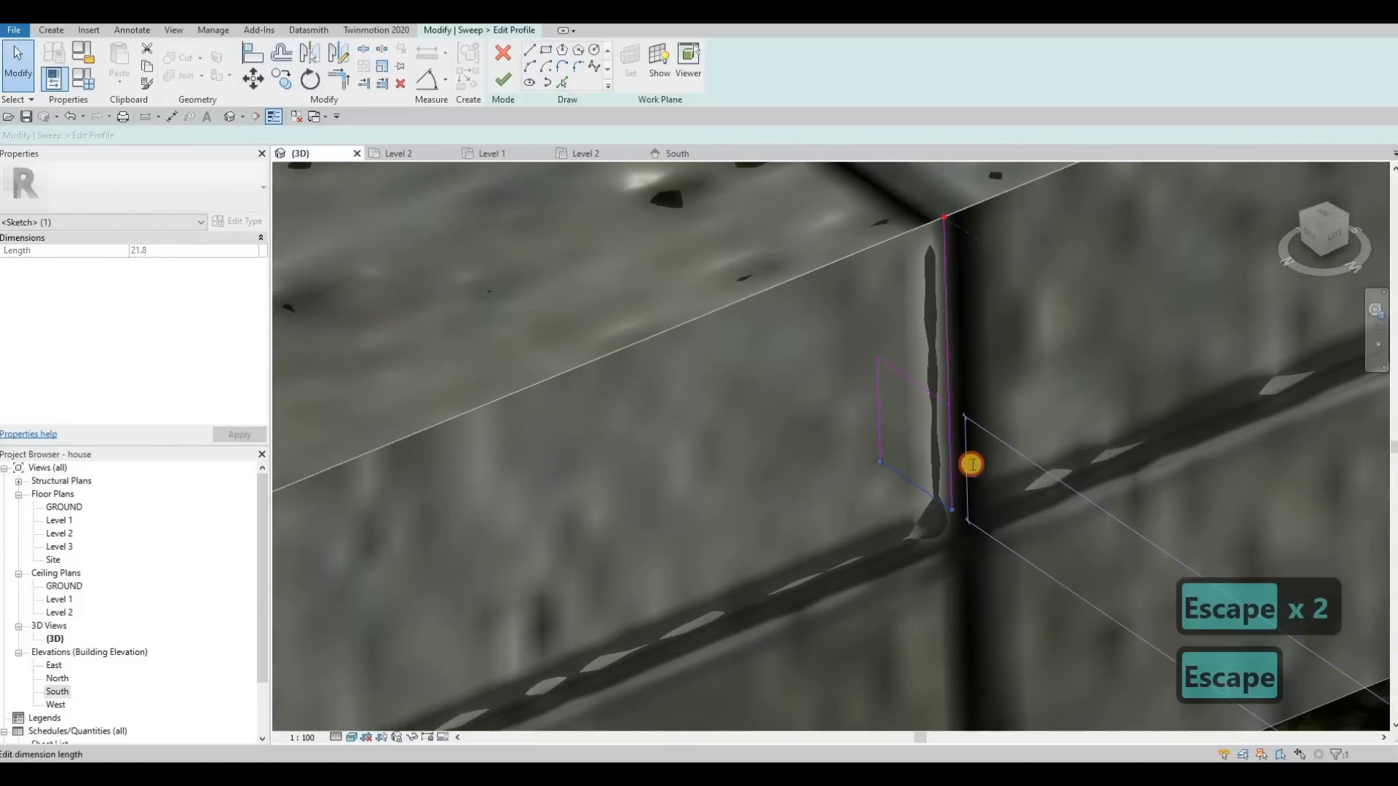
text(20)
key(Return)
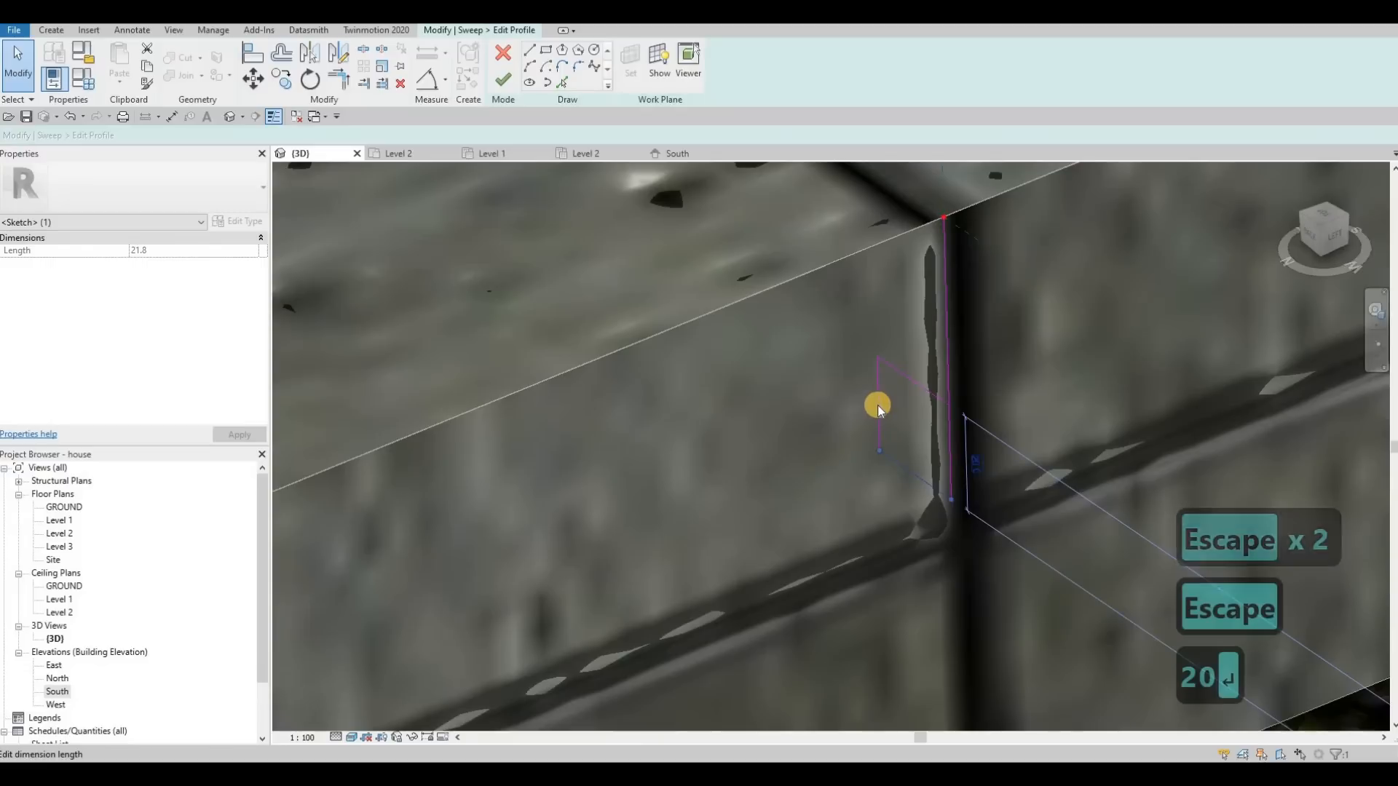
key(Escape)
Set the lowest step's profile rectangle width to 20 mm.
click(919, 355)
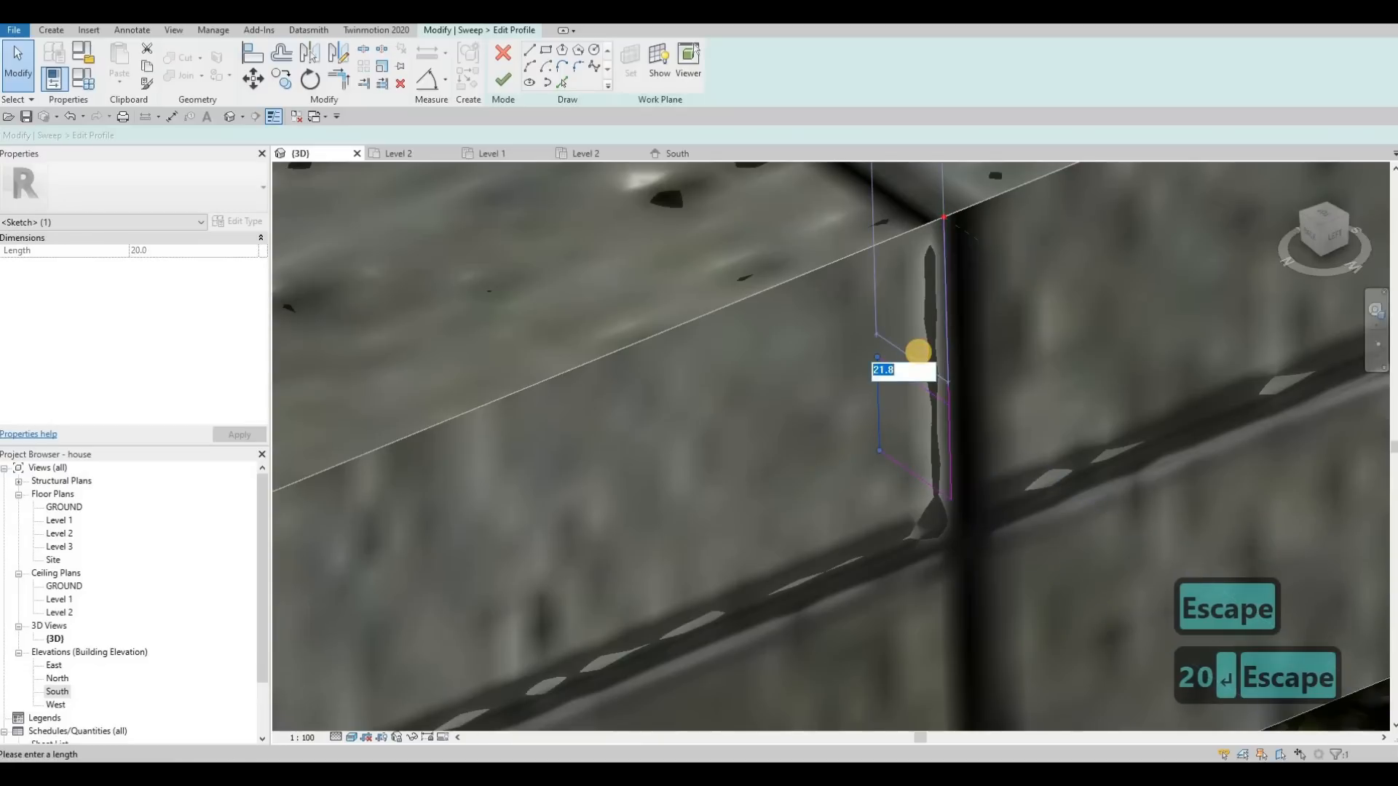
text(20)
key(Return)
key(Escape)
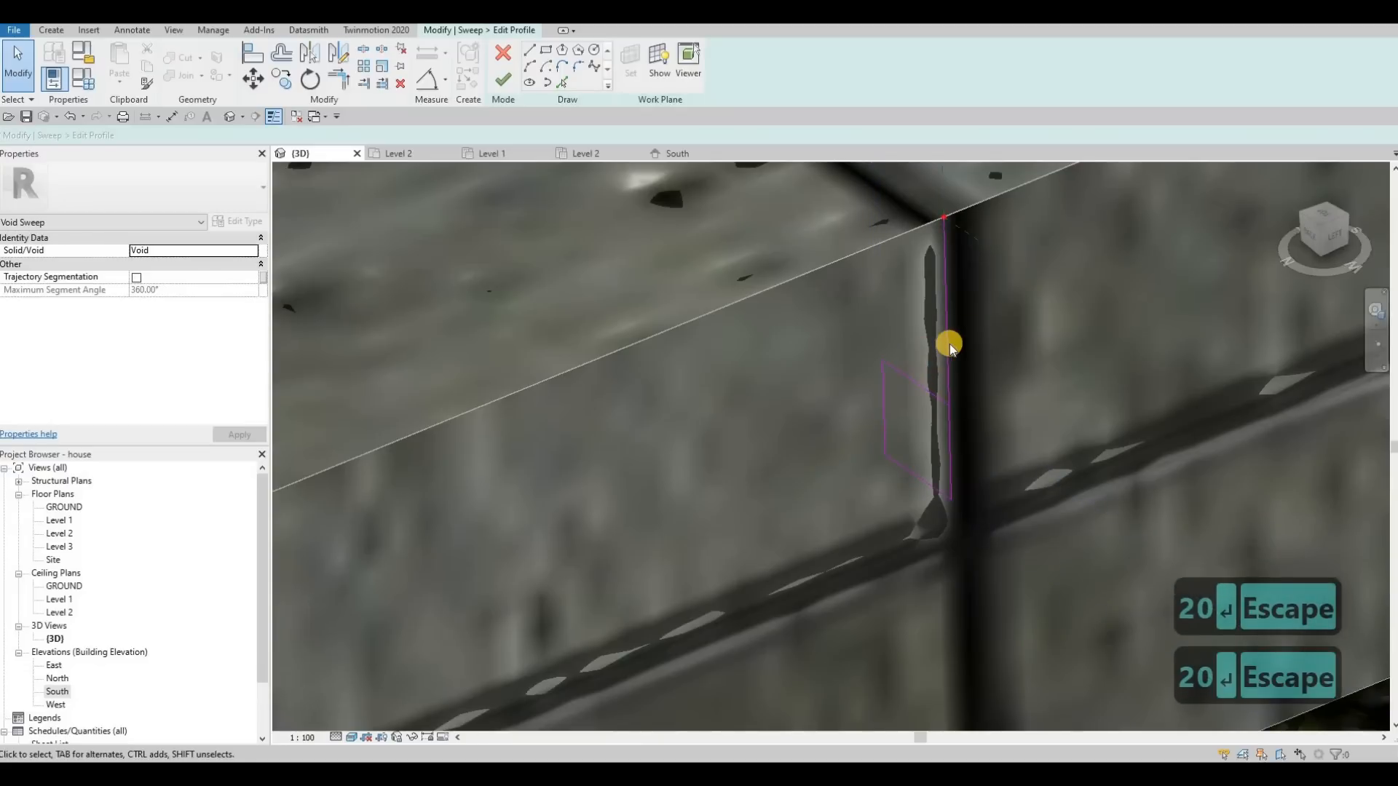
Delete the vertical guide line and finish the lowest step's profile and void sweep.
key(Escape)
click(948, 351)
key(Delete)
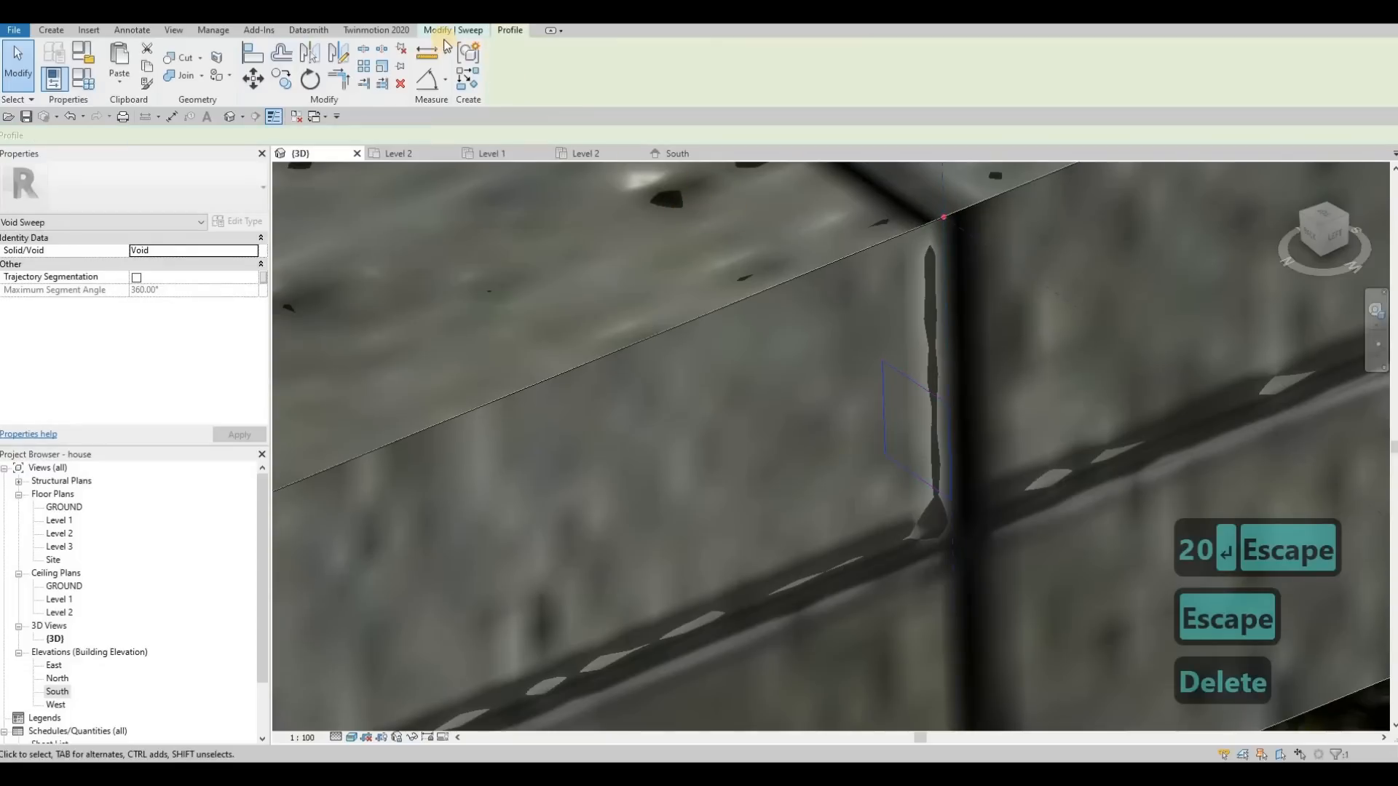
click(502, 78)
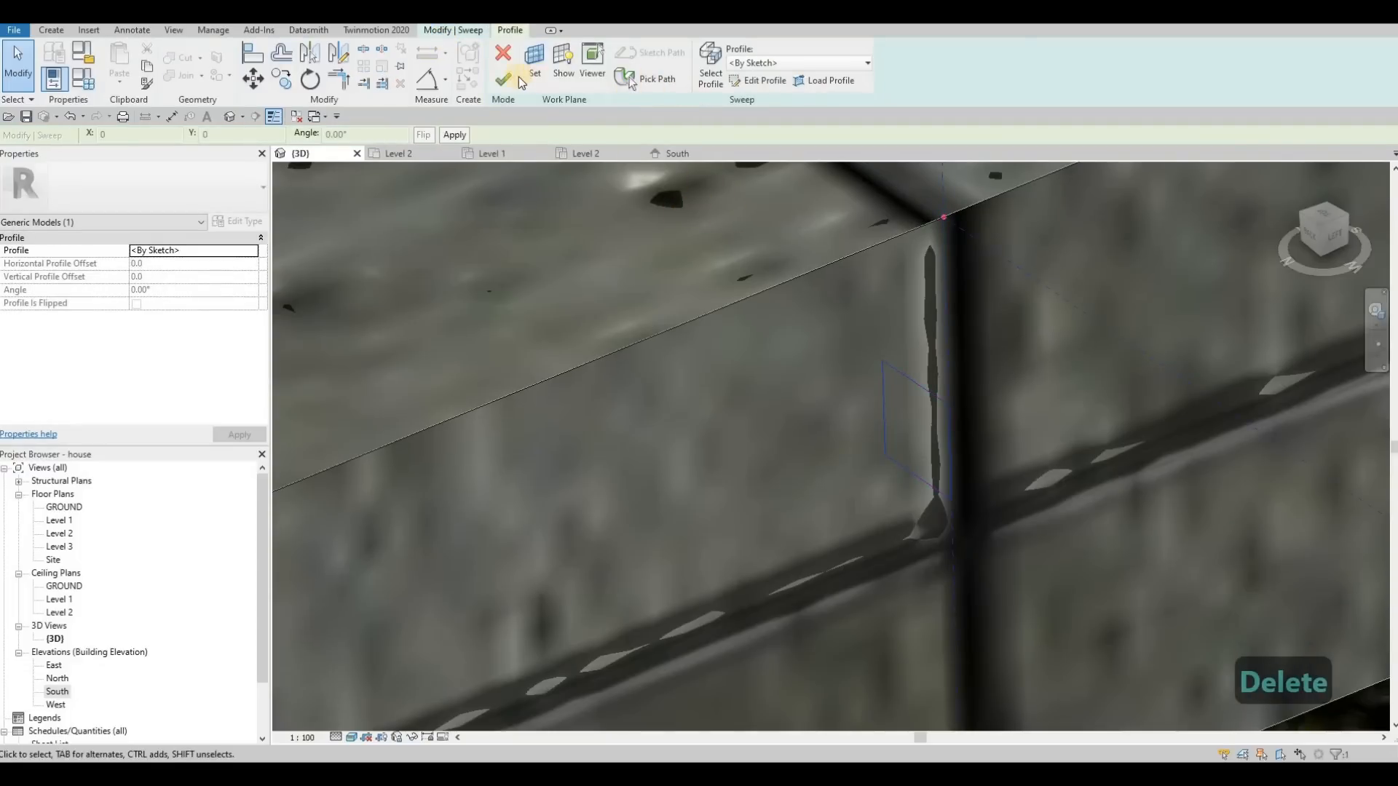
click(507, 78)
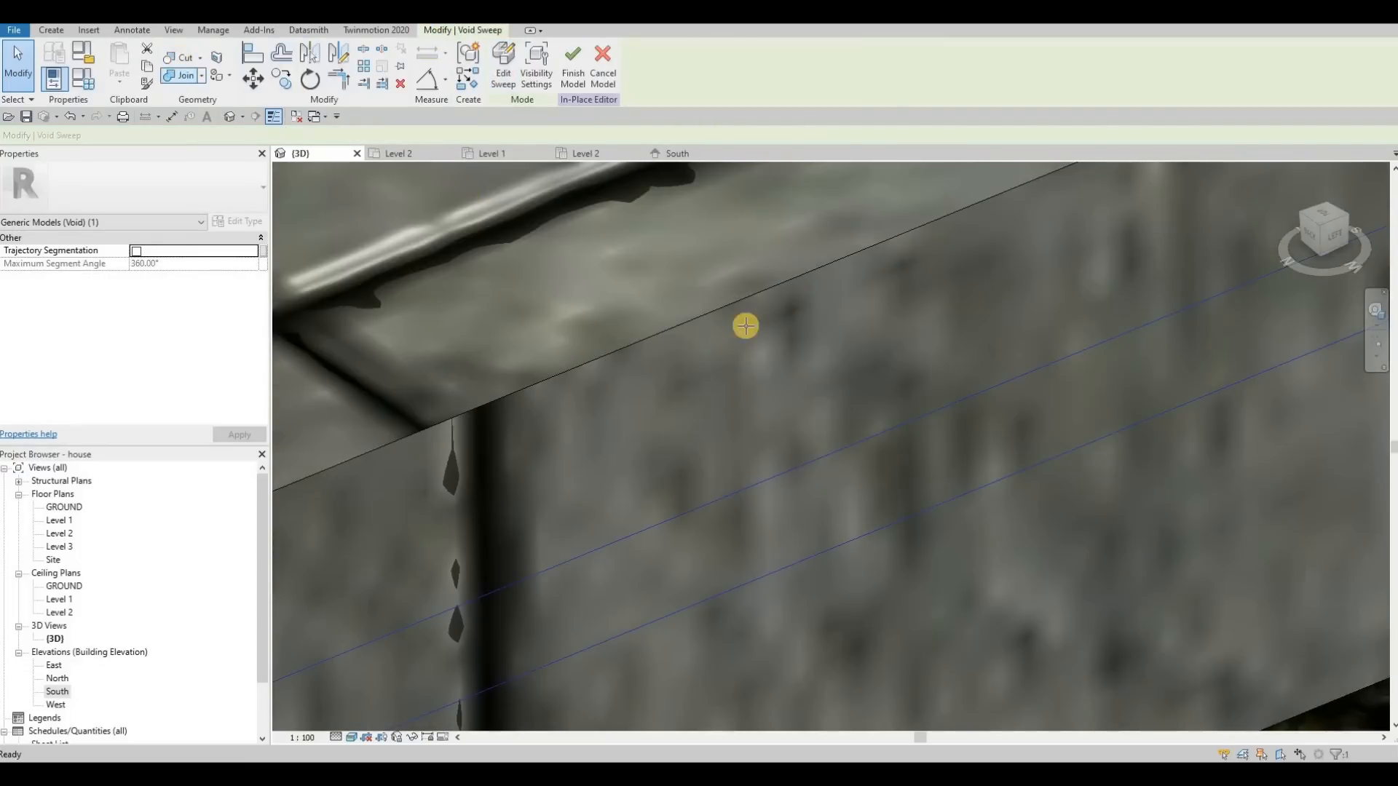
click(871, 407)
Try to paint the groove faces beneath the garden step nosings with the Glass, White, High Luminance material.
scroll(850, 398, down, 3)
click(55, 31)
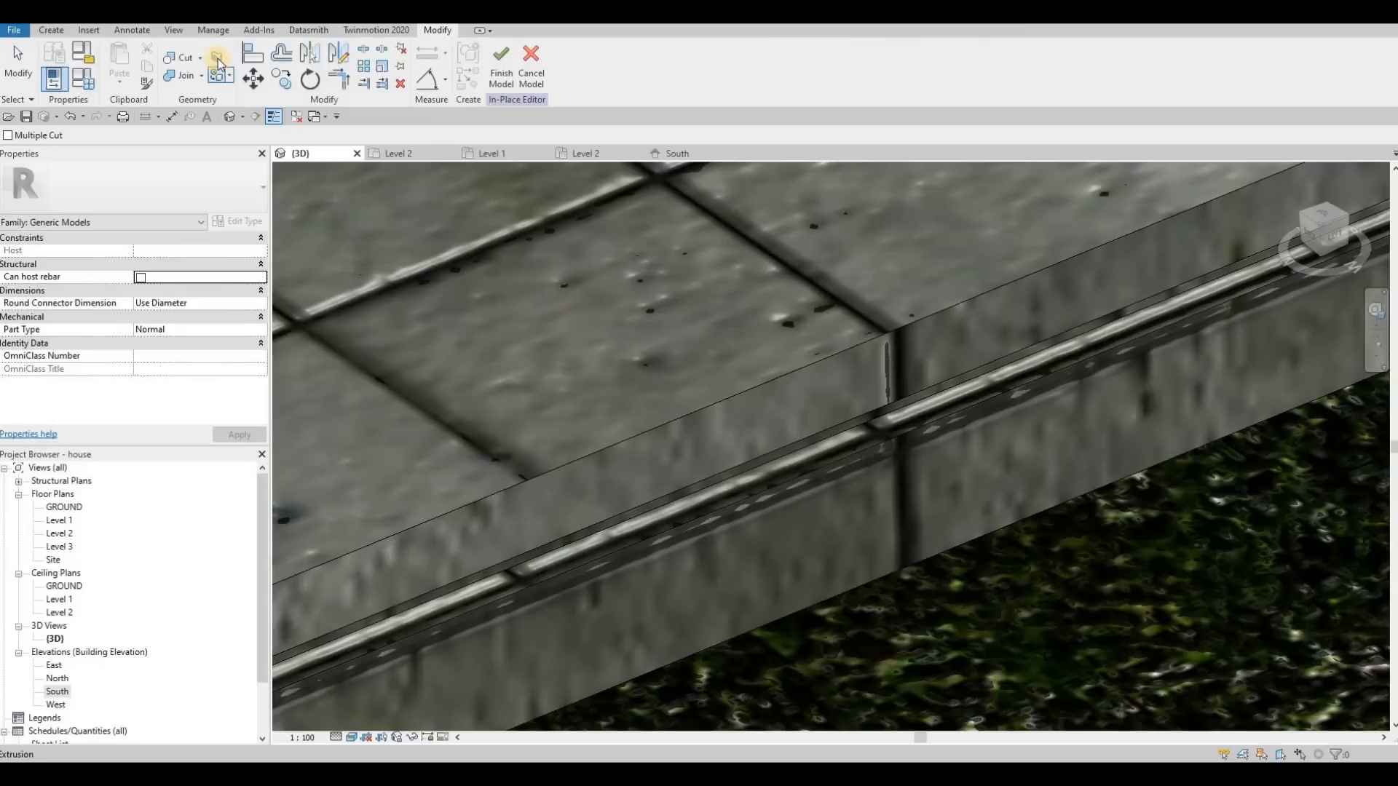
click(217, 76)
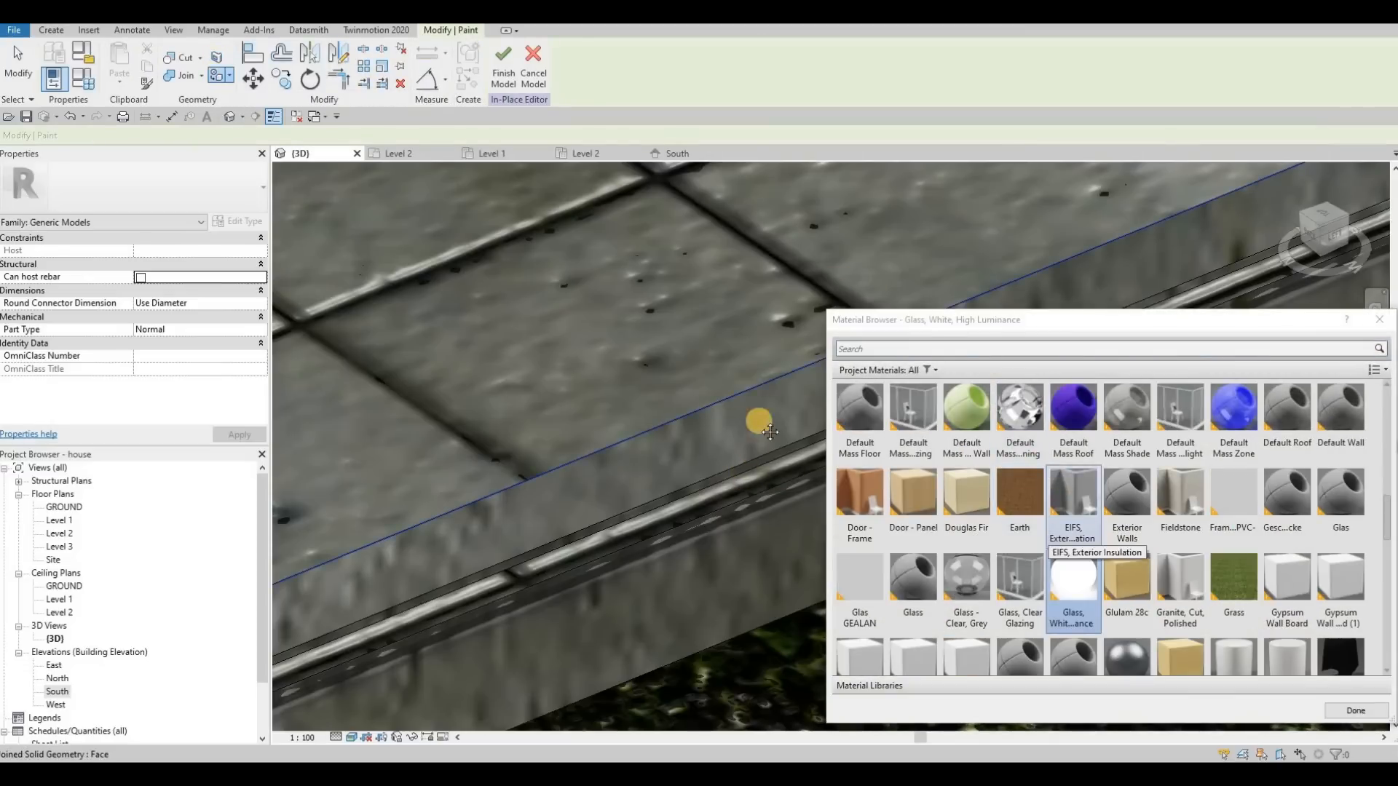
shift+middle_drag(745, 445, 684, 338)
click(684, 338)
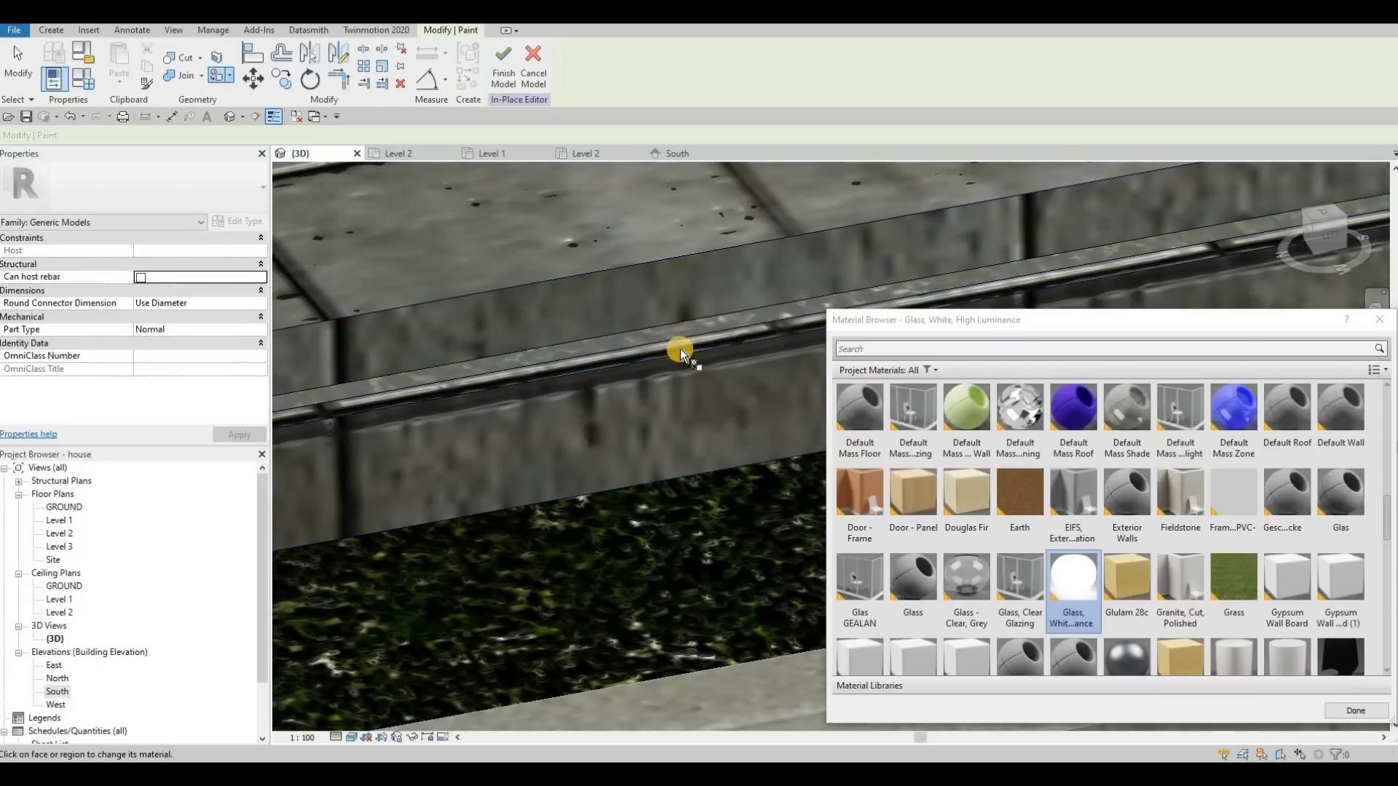
shift+middle_drag(729, 455, 626, 240)
key(Tab)
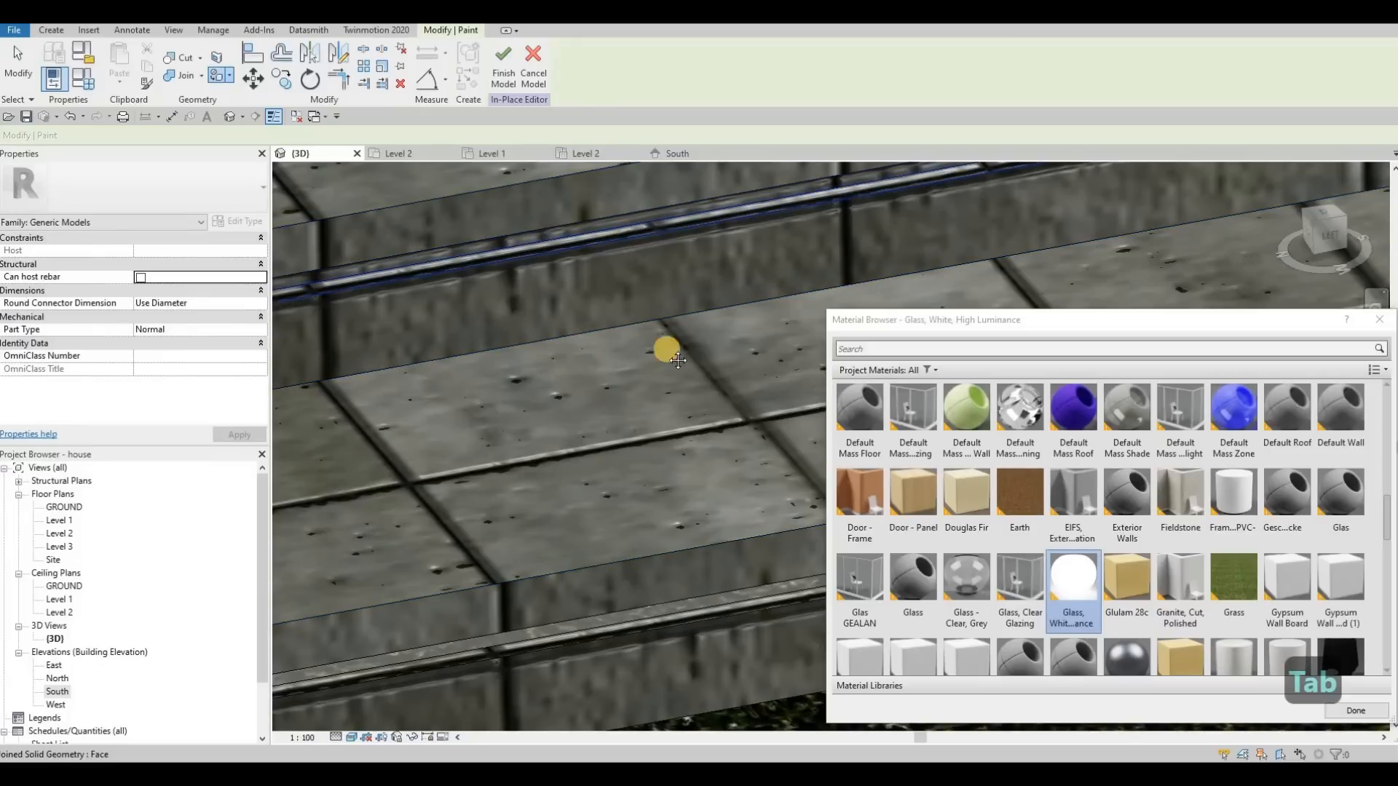
shift+middle_drag(663, 336, 609, 281)
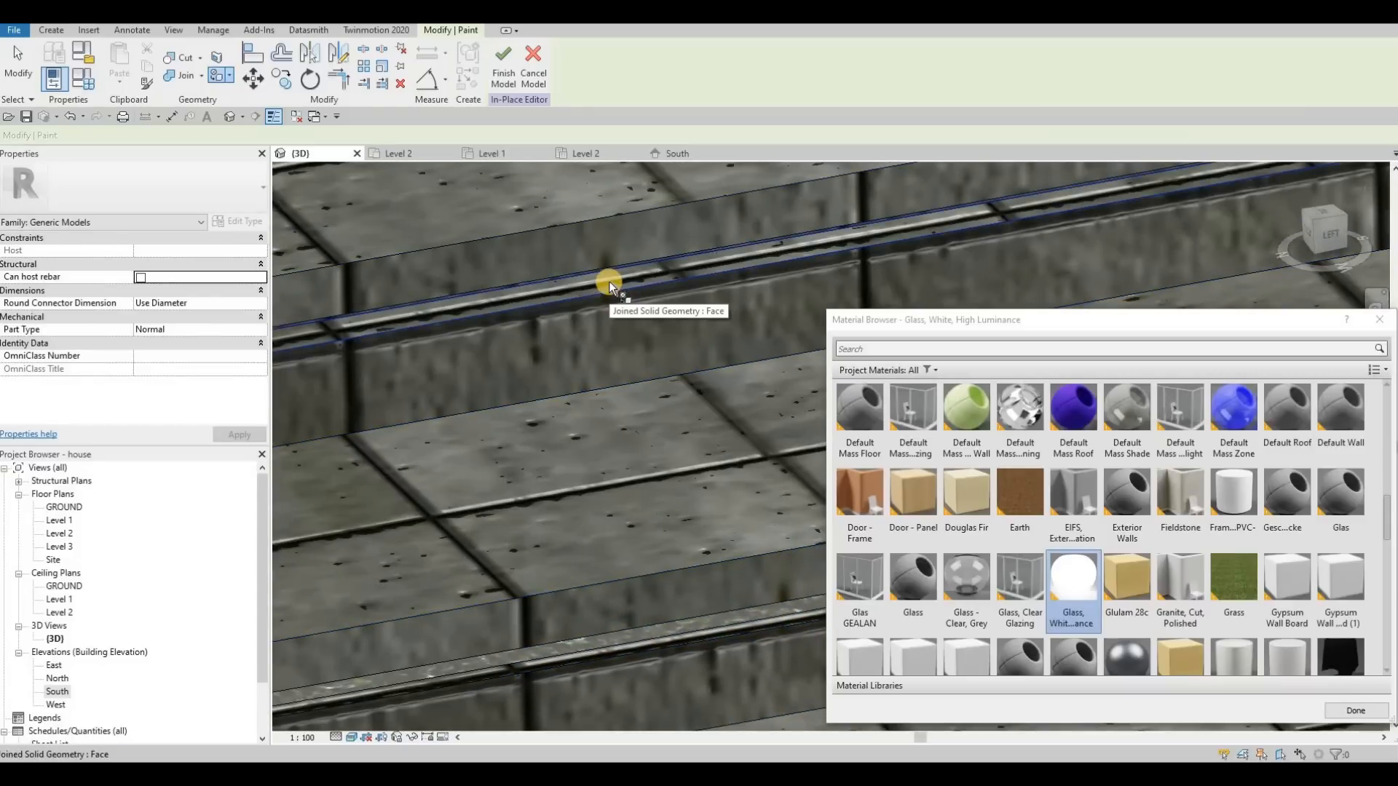
key(Tab)
key(Tab)
key(Tab)
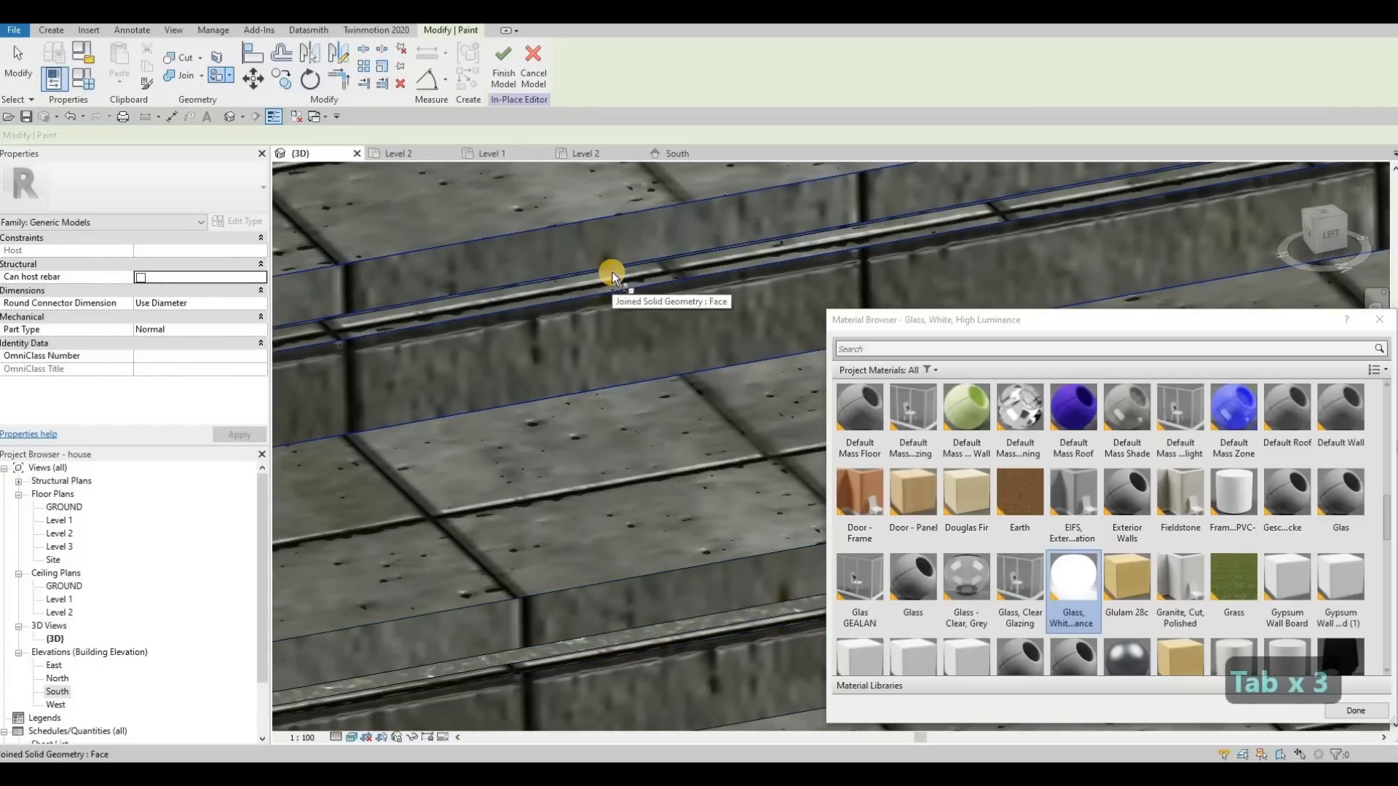
shift+middle_drag(612, 274, 544, 169)
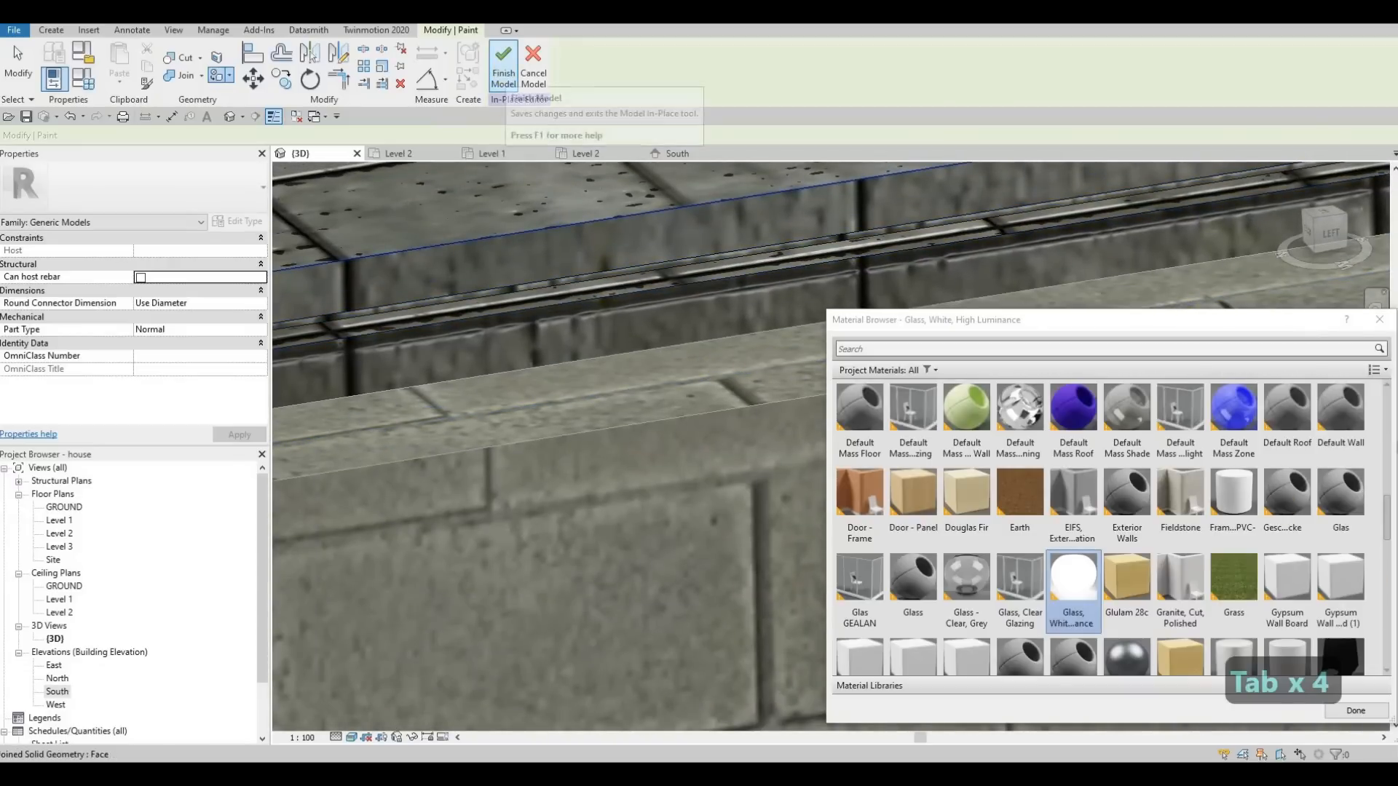
Leave the Paint tool and finish the in-place model of the garden steps.
key(Escape)
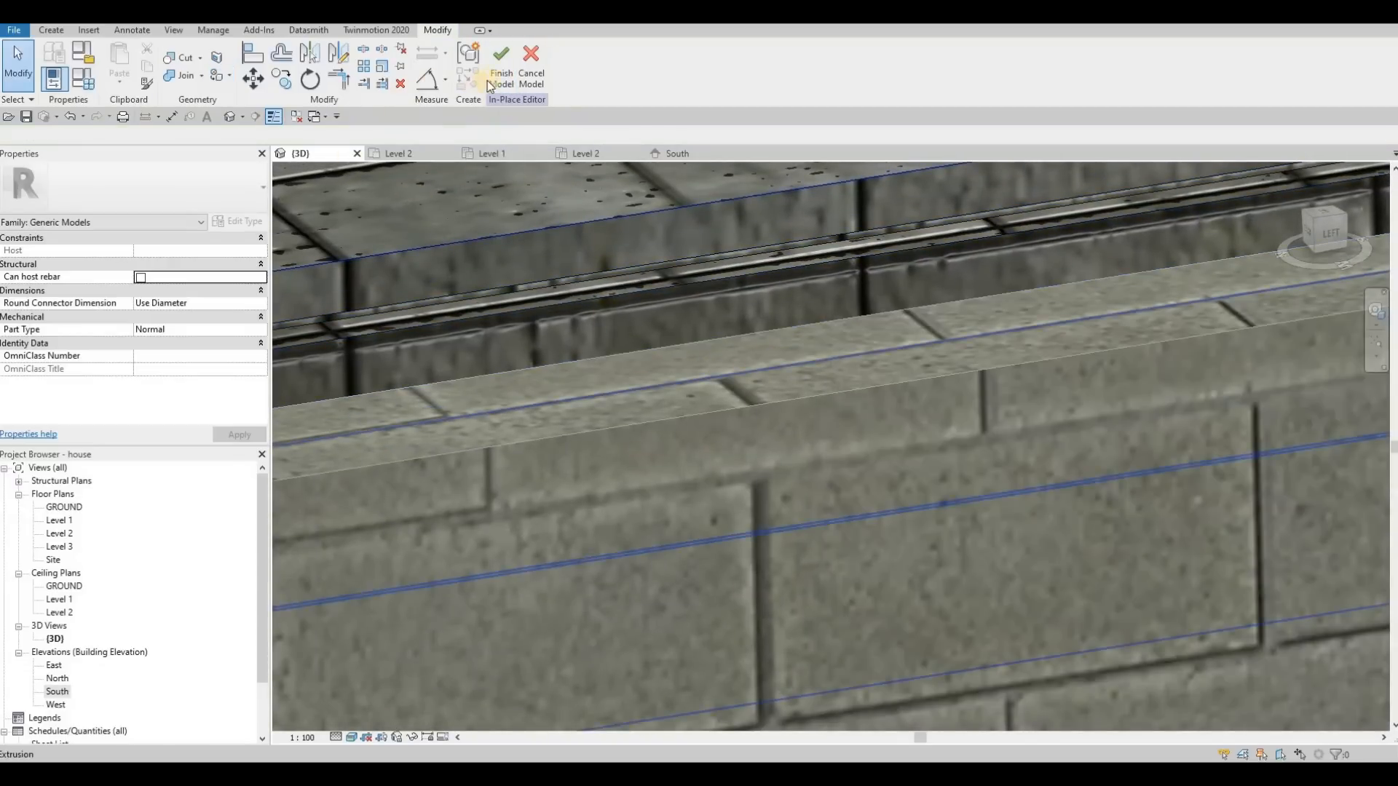
click(497, 78)
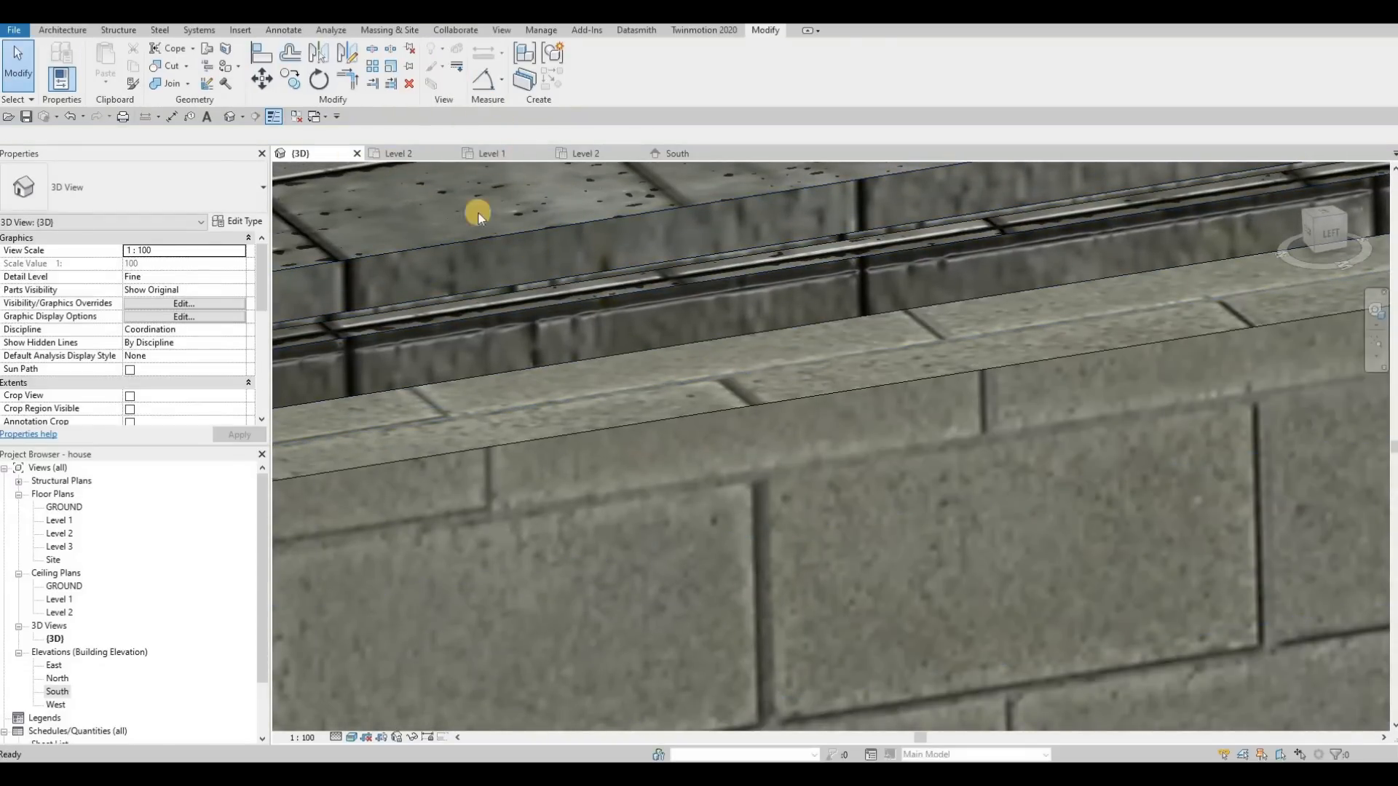
Examine the front entrance and the border wall beside the stepping stones in the 3D view.
scroll(531, 273, down, 6)
shift+middle_drag(623, 337, 719, 345)
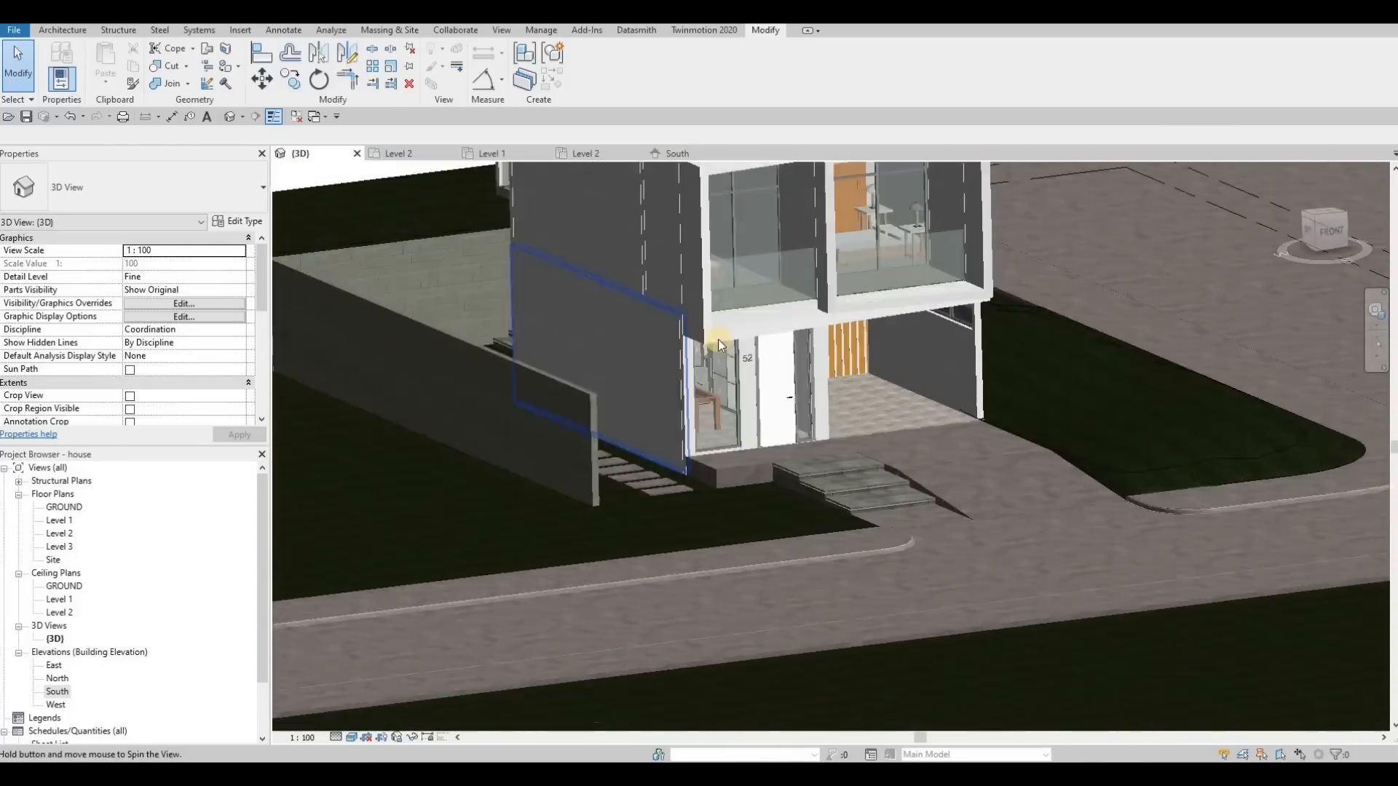
scroll(718, 345, down, 2)
scroll(797, 348, up, 6)
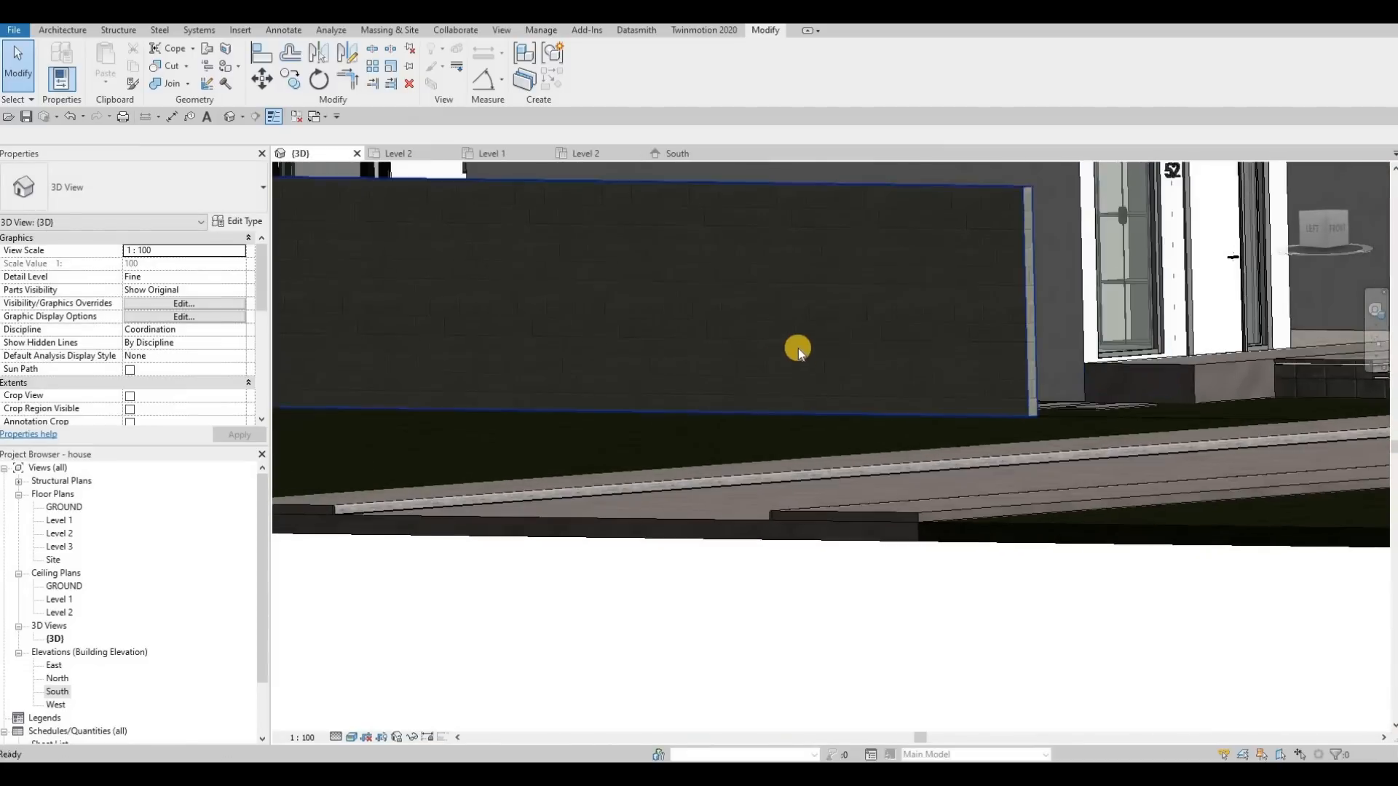
middle_drag(1158, 280, 985, 438)
scroll(986, 339, down, 1)
scroll(986, 340, up, 2)
scroll(988, 360, down, 1)
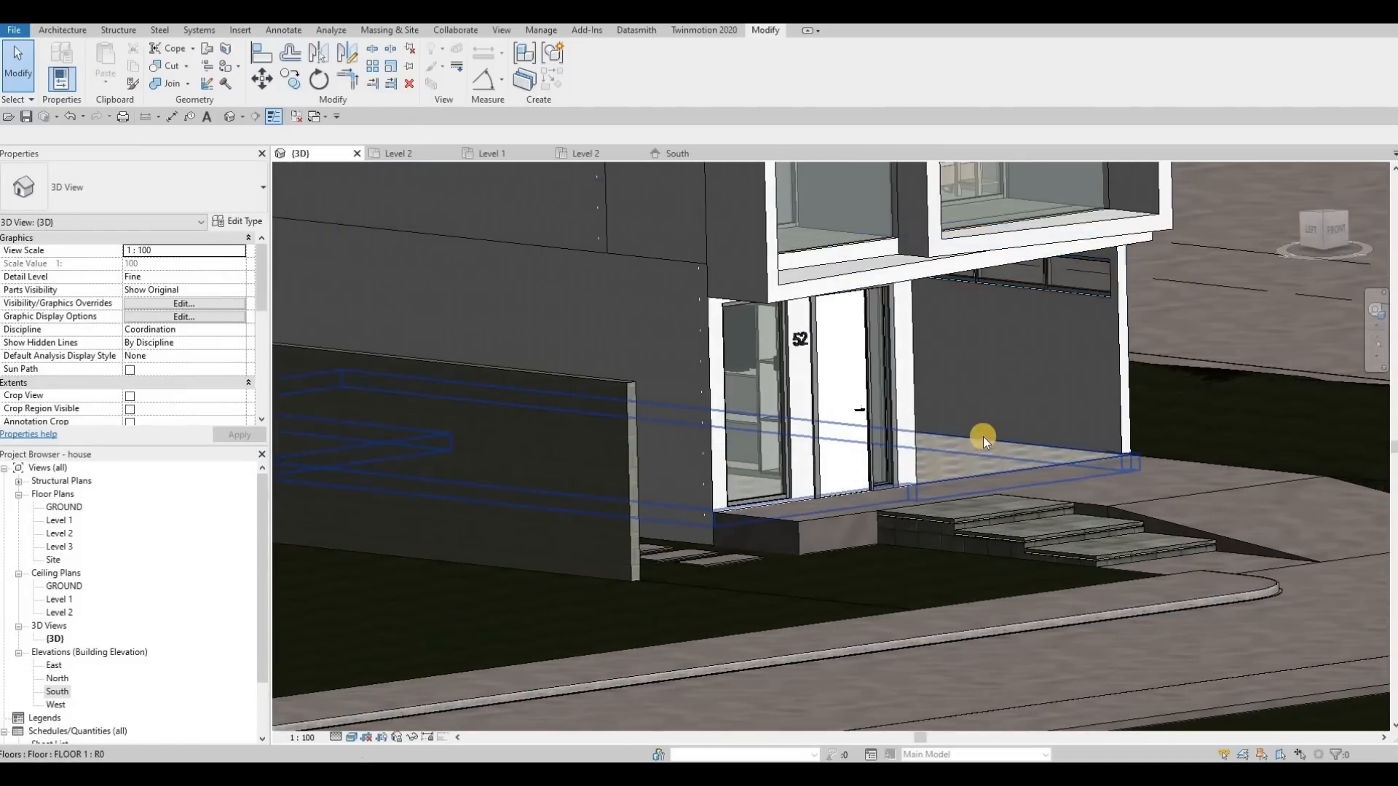
shift+middle_drag(1263, 454, 867, 465)
middle_drag(451, 438, 1325, 412)
scroll(827, 439, down, 1)
shift+middle_drag(553, 466, 755, 401)
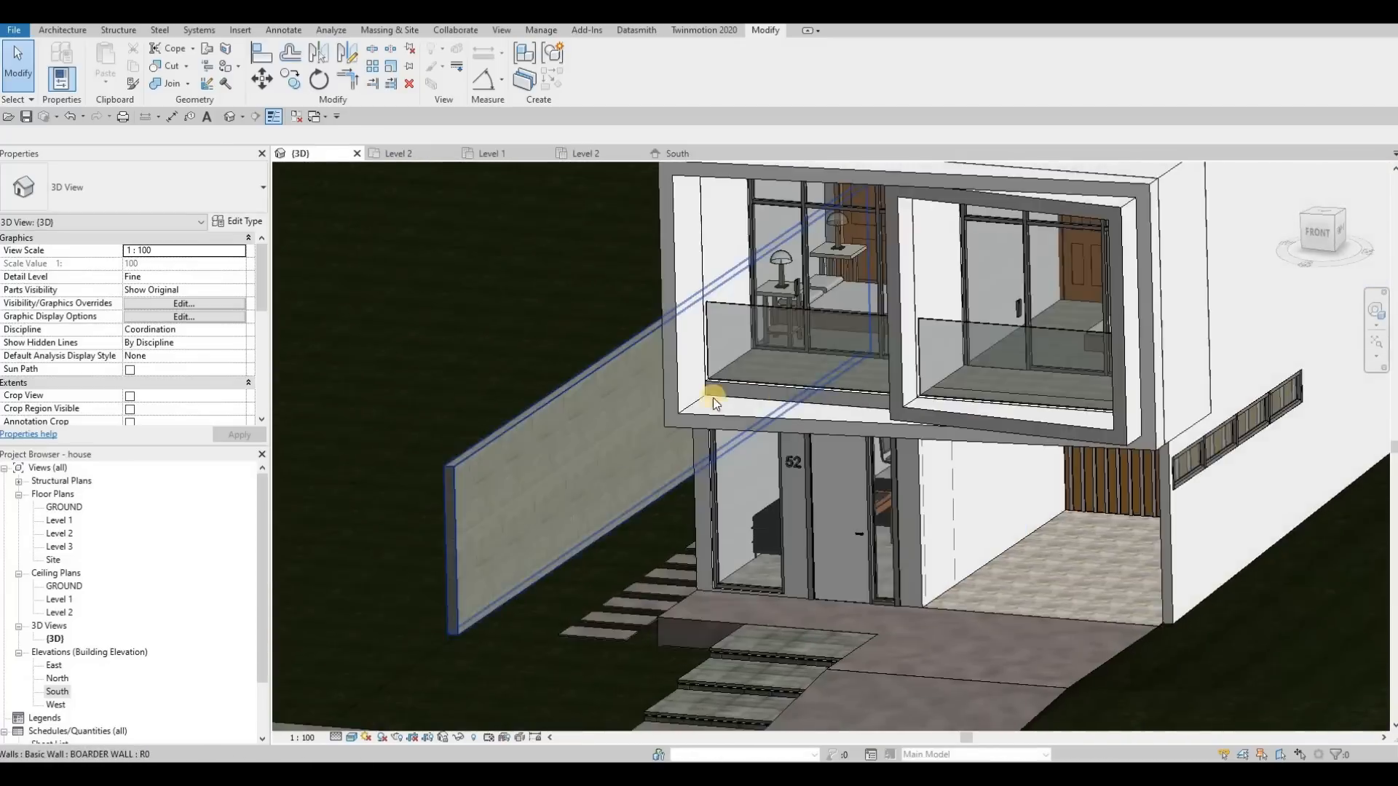
scroll(689, 455, up, 3)
middle_drag(306, 495, 564, 444)
scroll(564, 444, down, 1)
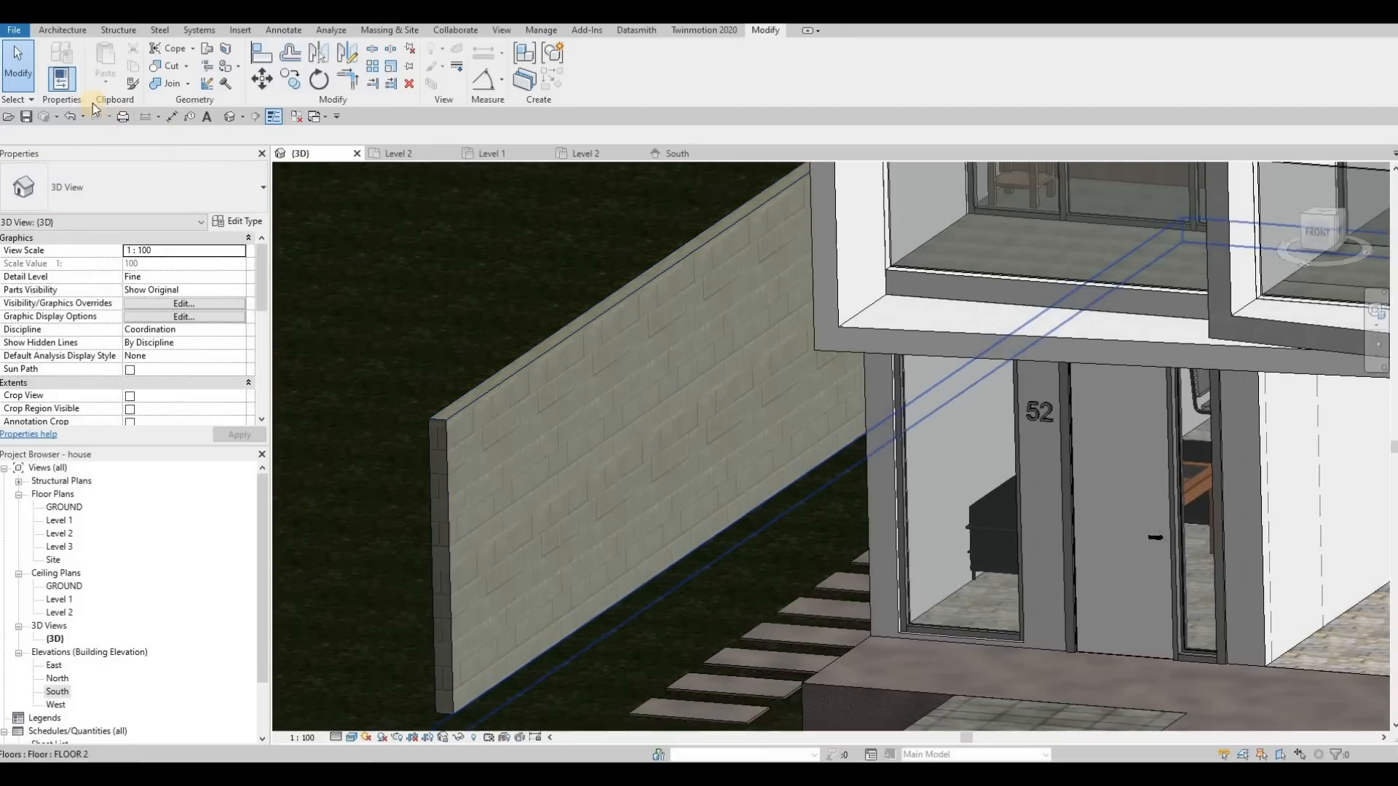
middle_drag(502, 430, 472, 382)
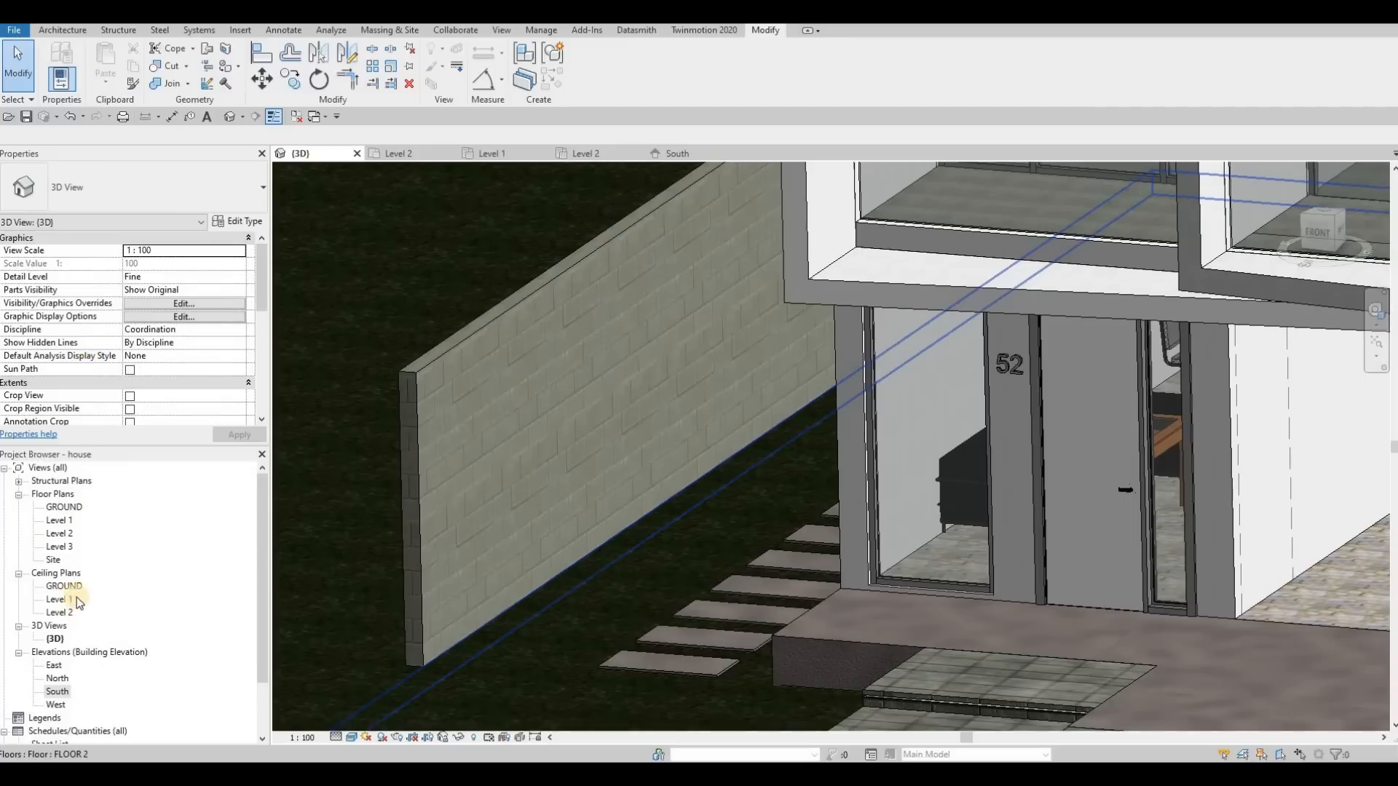
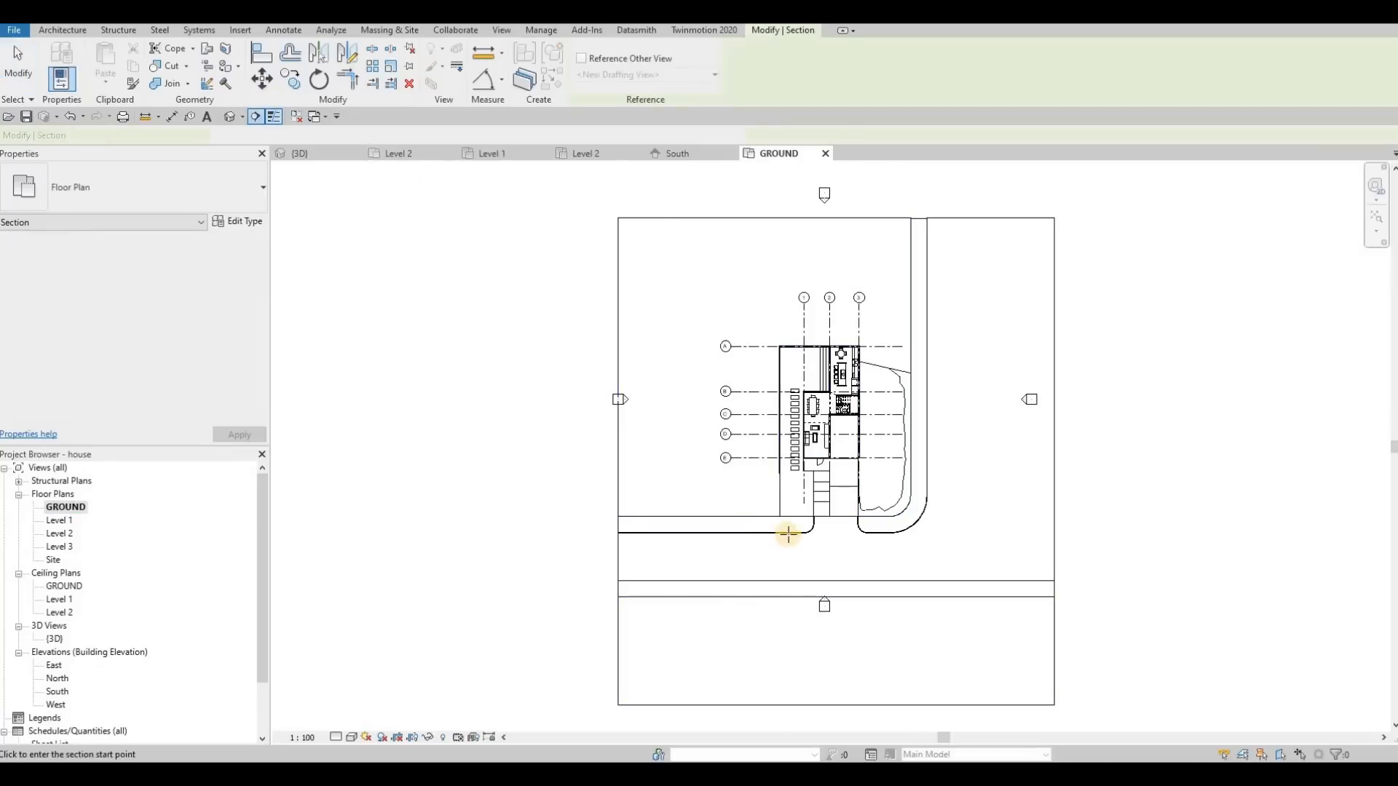
Draw a vertical building section on the GROUND plan between the border wall and the stepping stones, flipped to face the wall.
click(789, 322)
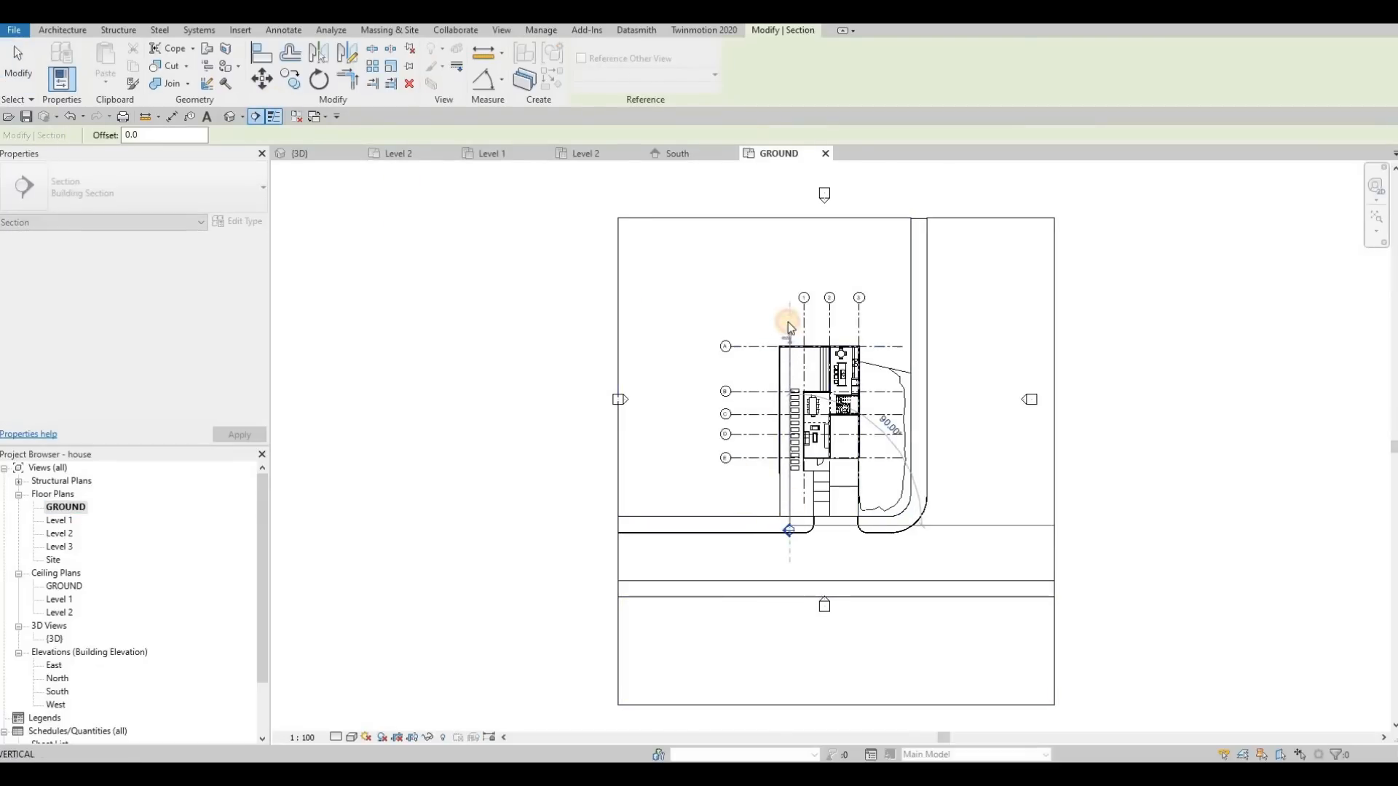
key(Escape)
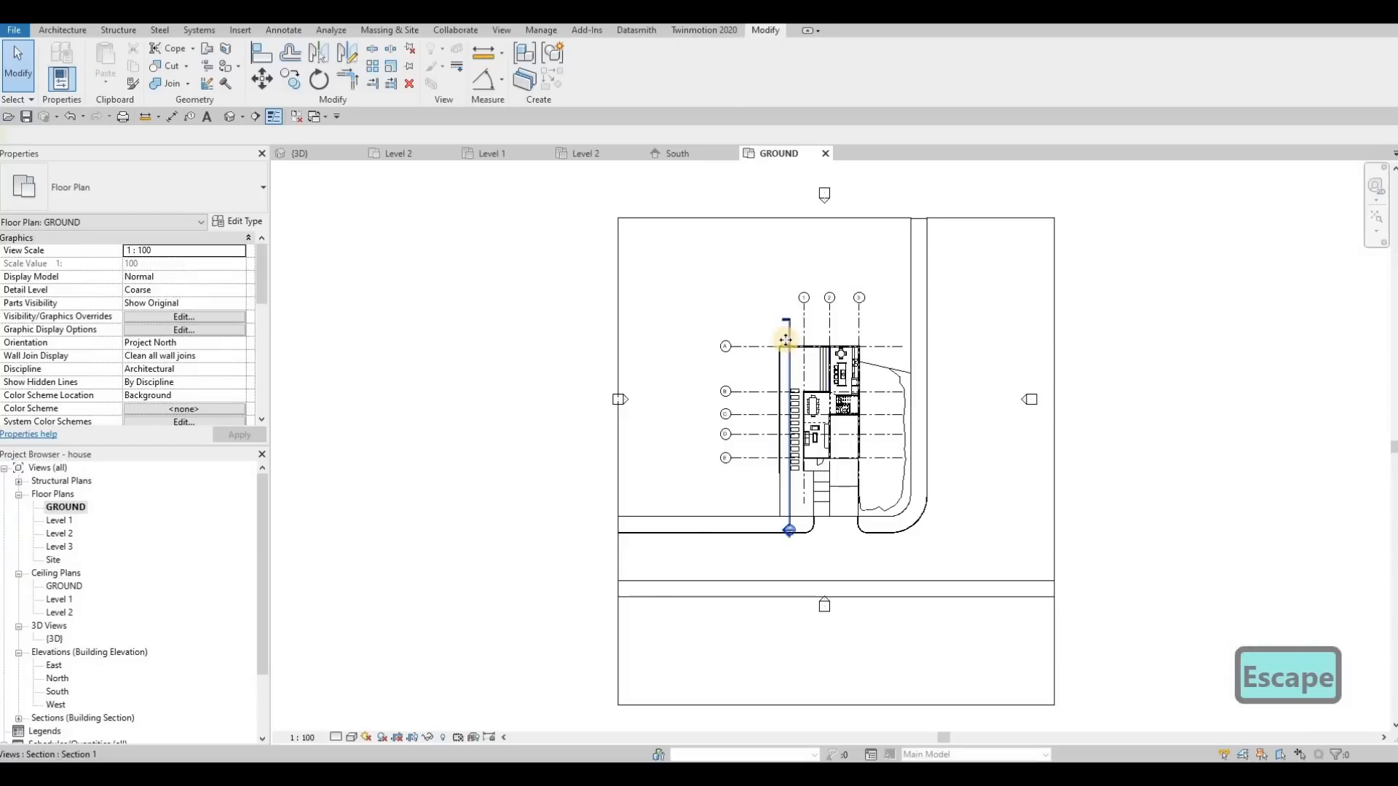
click(791, 510)
click(787, 528)
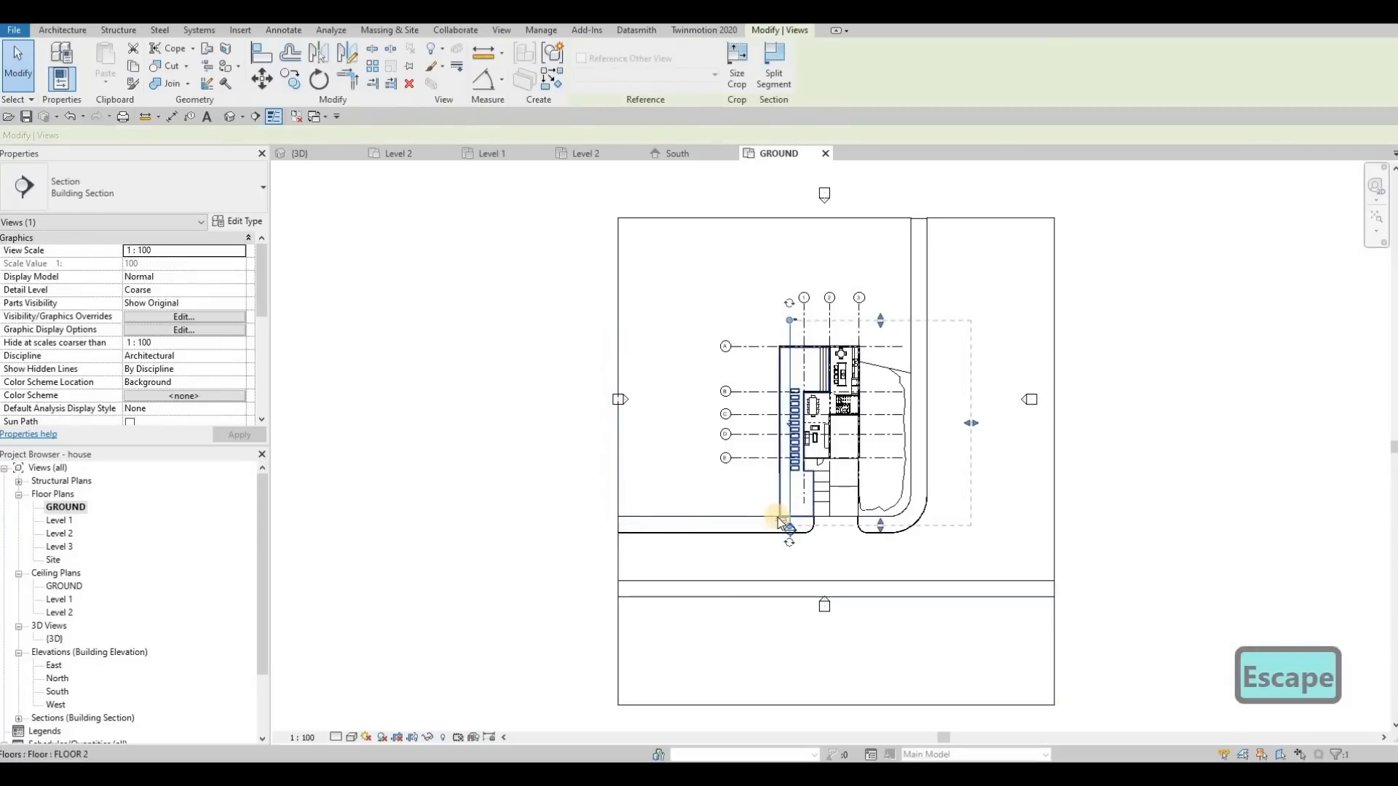
scroll(781, 522, up, 7)
click(781, 520)
scroll(575, 375, down, 5)
middle_drag(562, 342, 669, 385)
key(Escape)
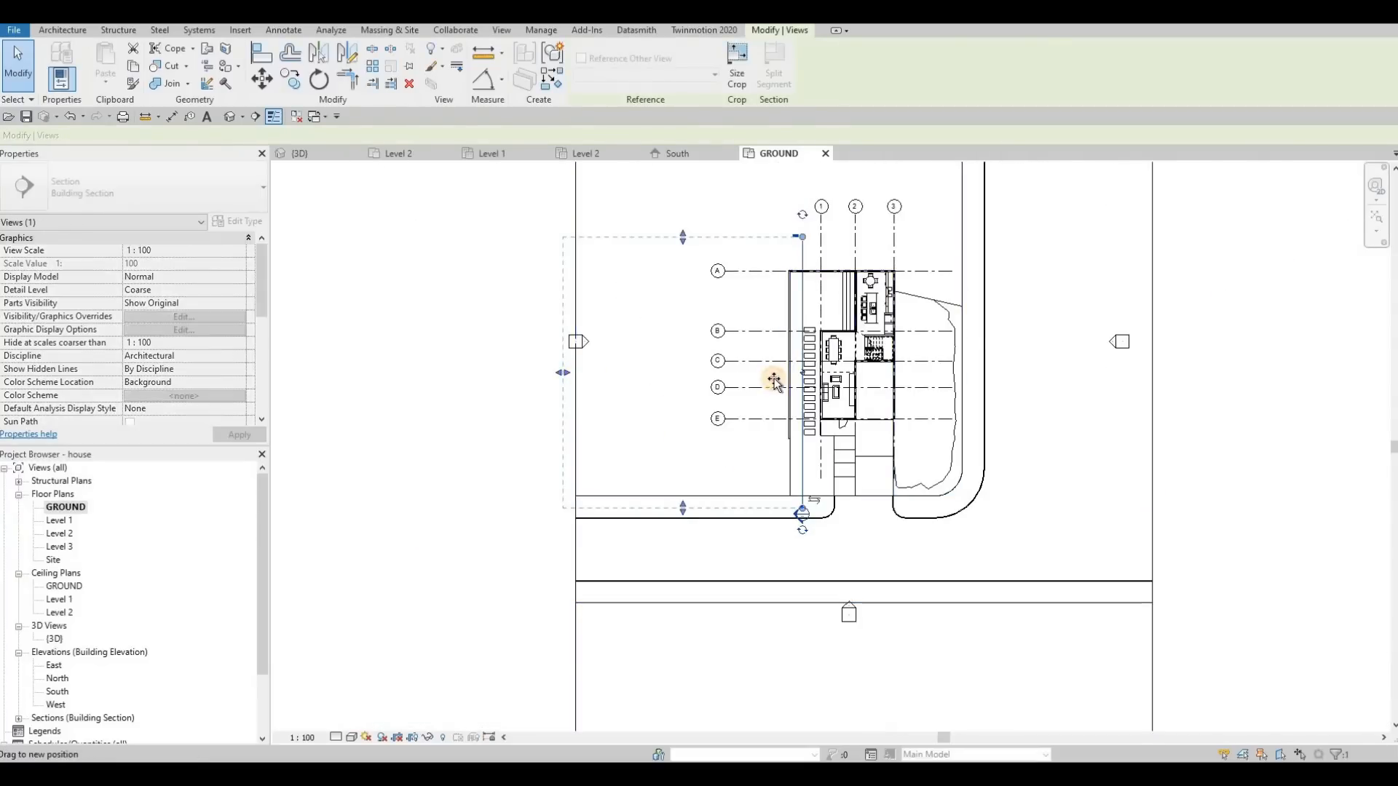
key(Escape)
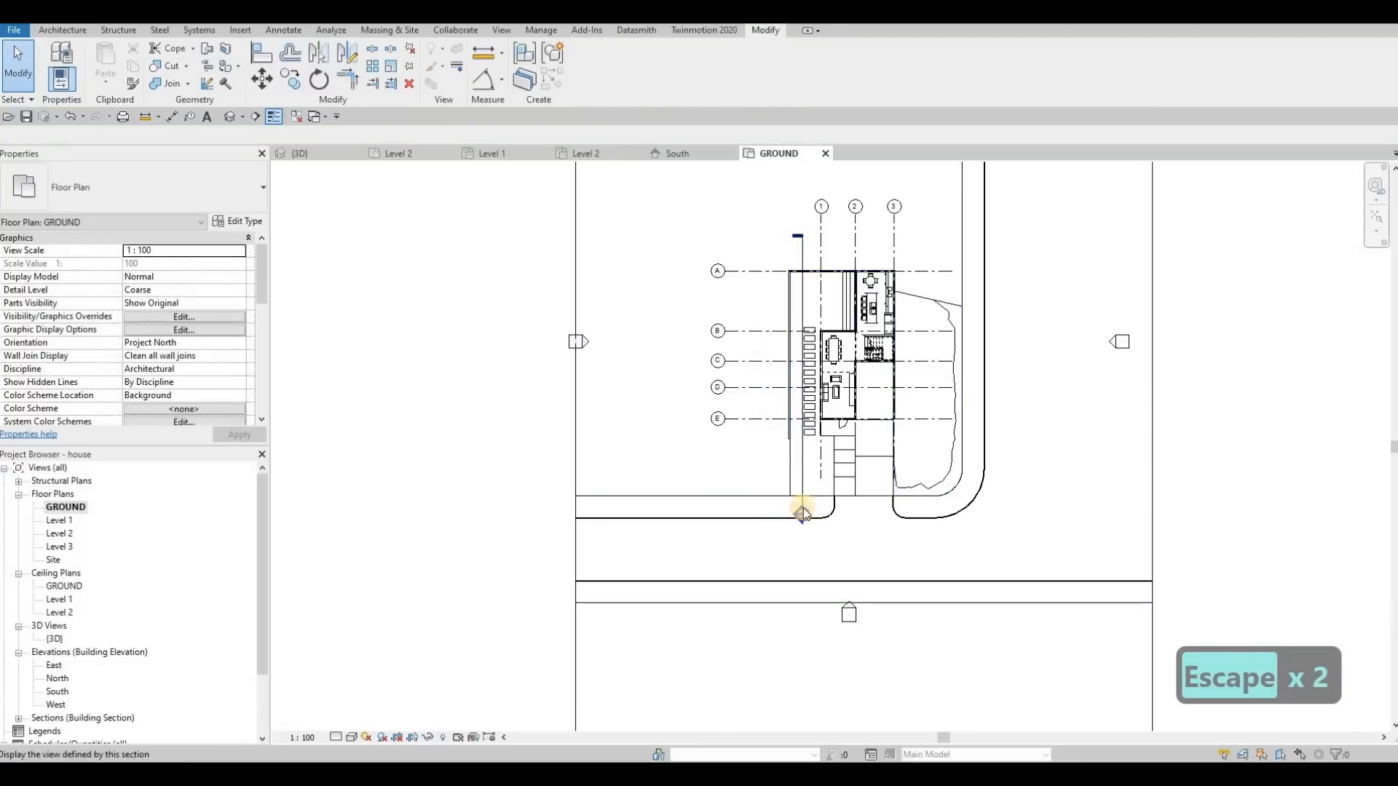
Open the new section's view and start an in-place model in the Generic Models category with the default name.
double_click(799, 518)
scroll(575, 493, up, 4)
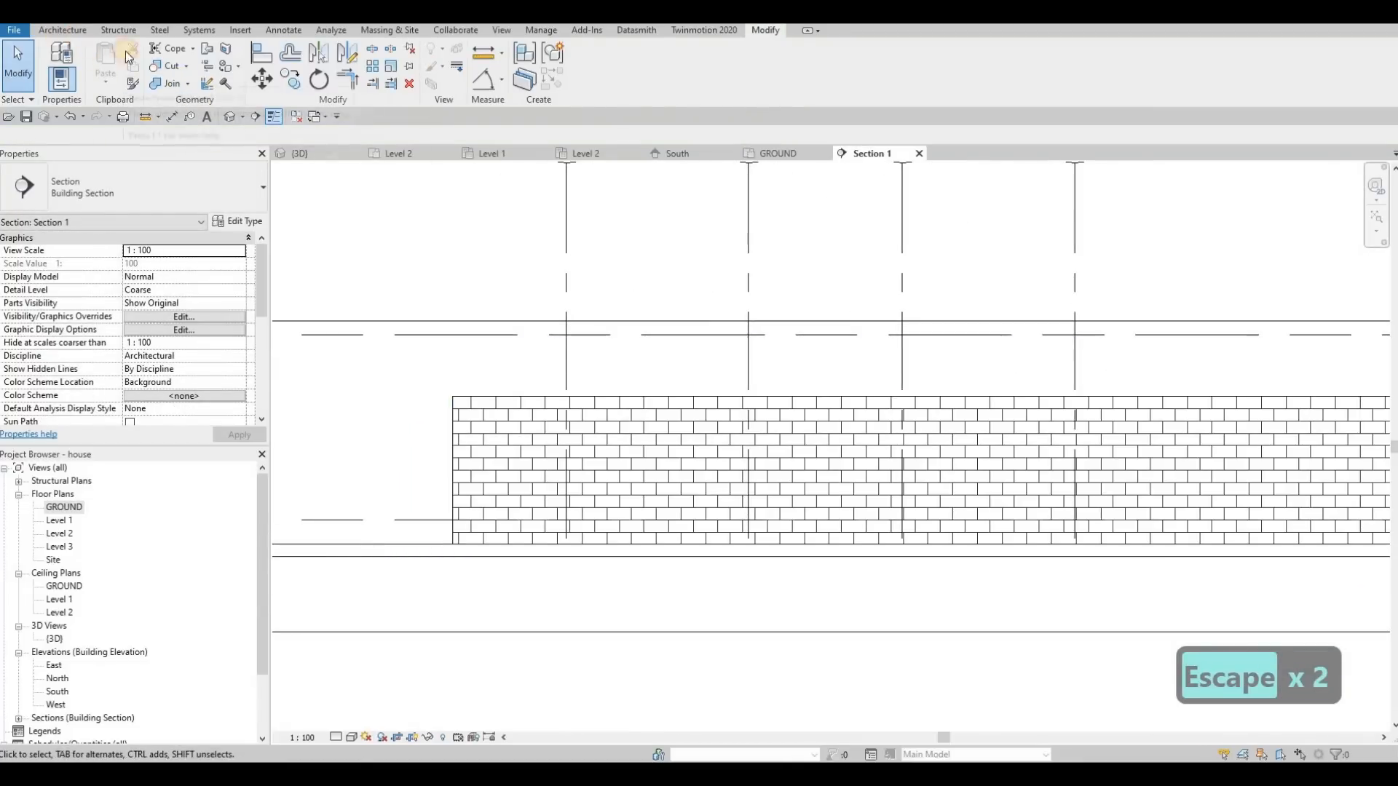
click(62, 30)
click(169, 73)
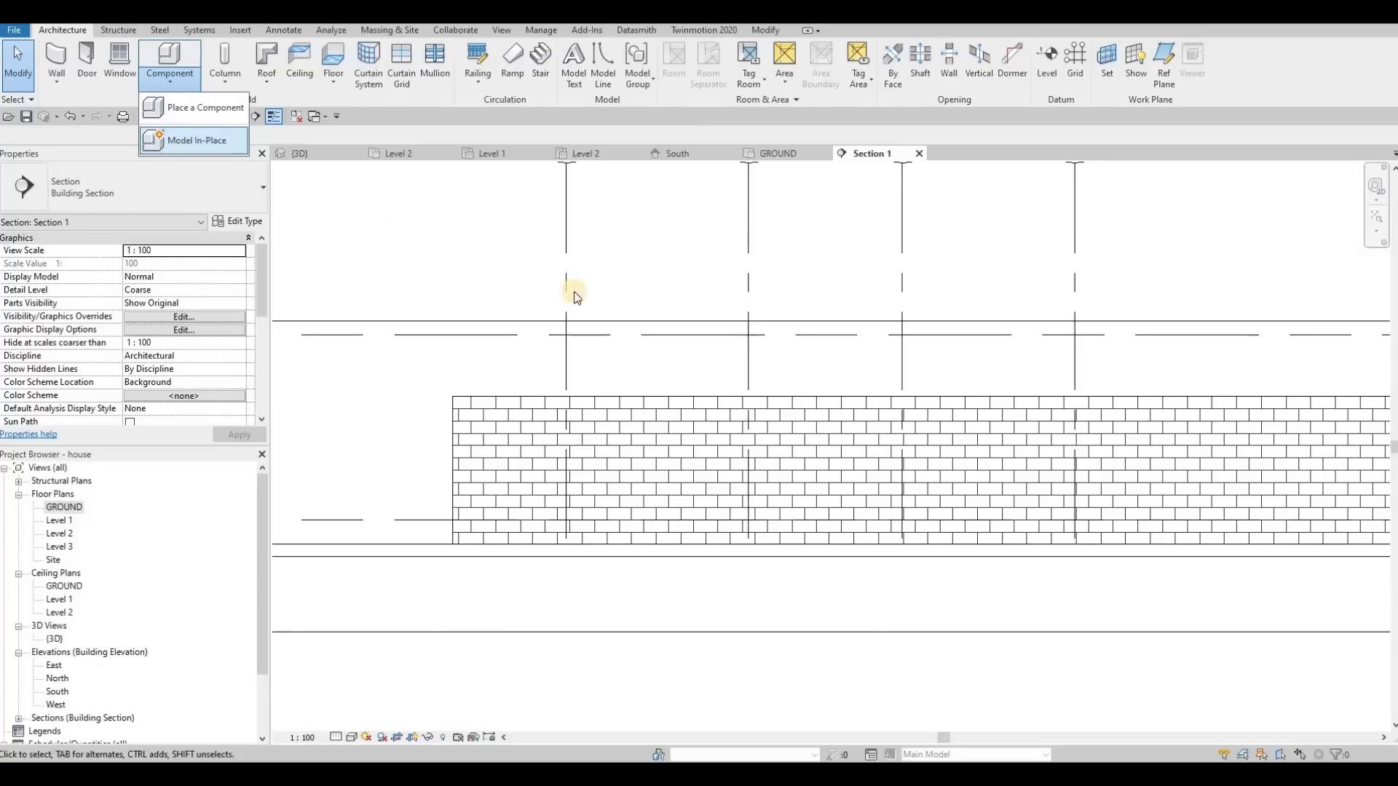
click(185, 134)
scroll(844, 291, down, 4)
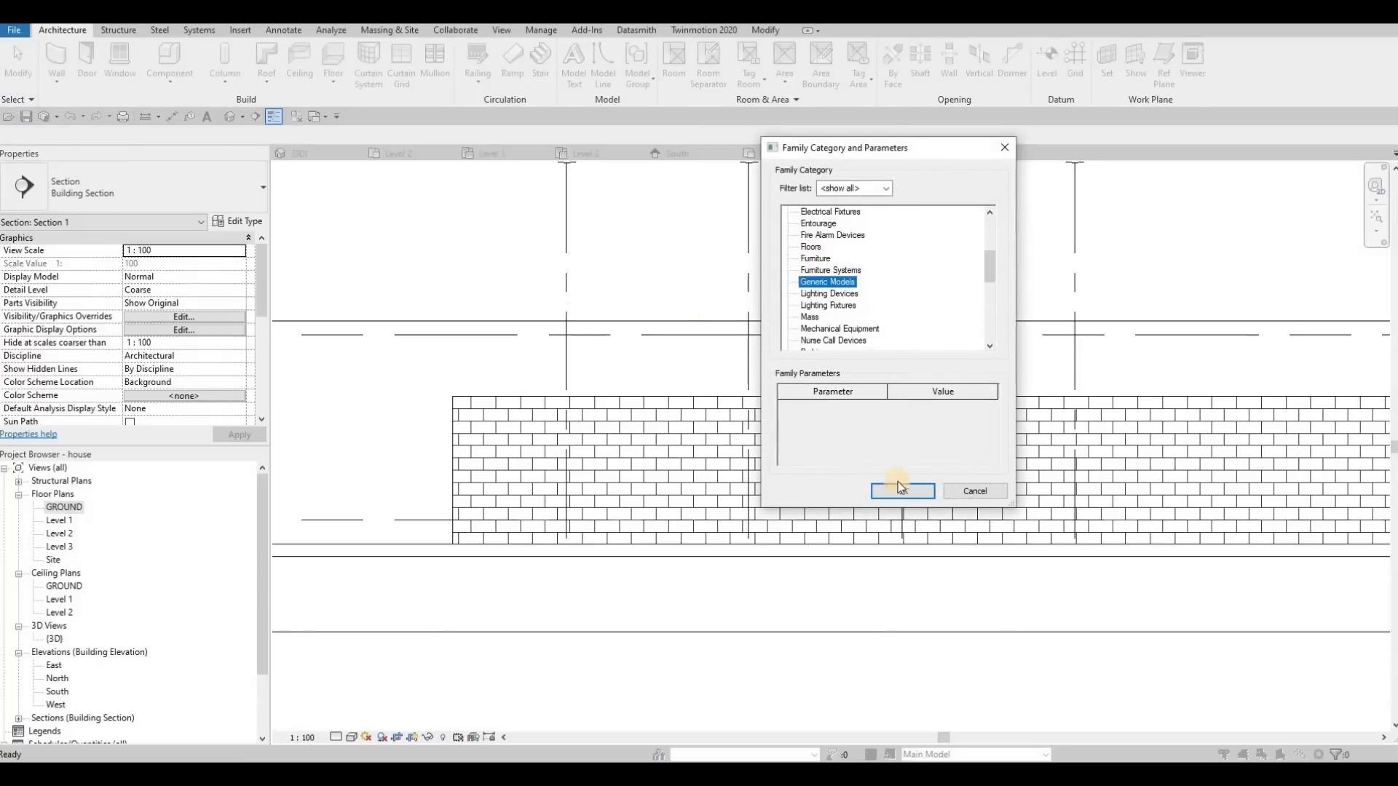
key(Return)
key(Return)
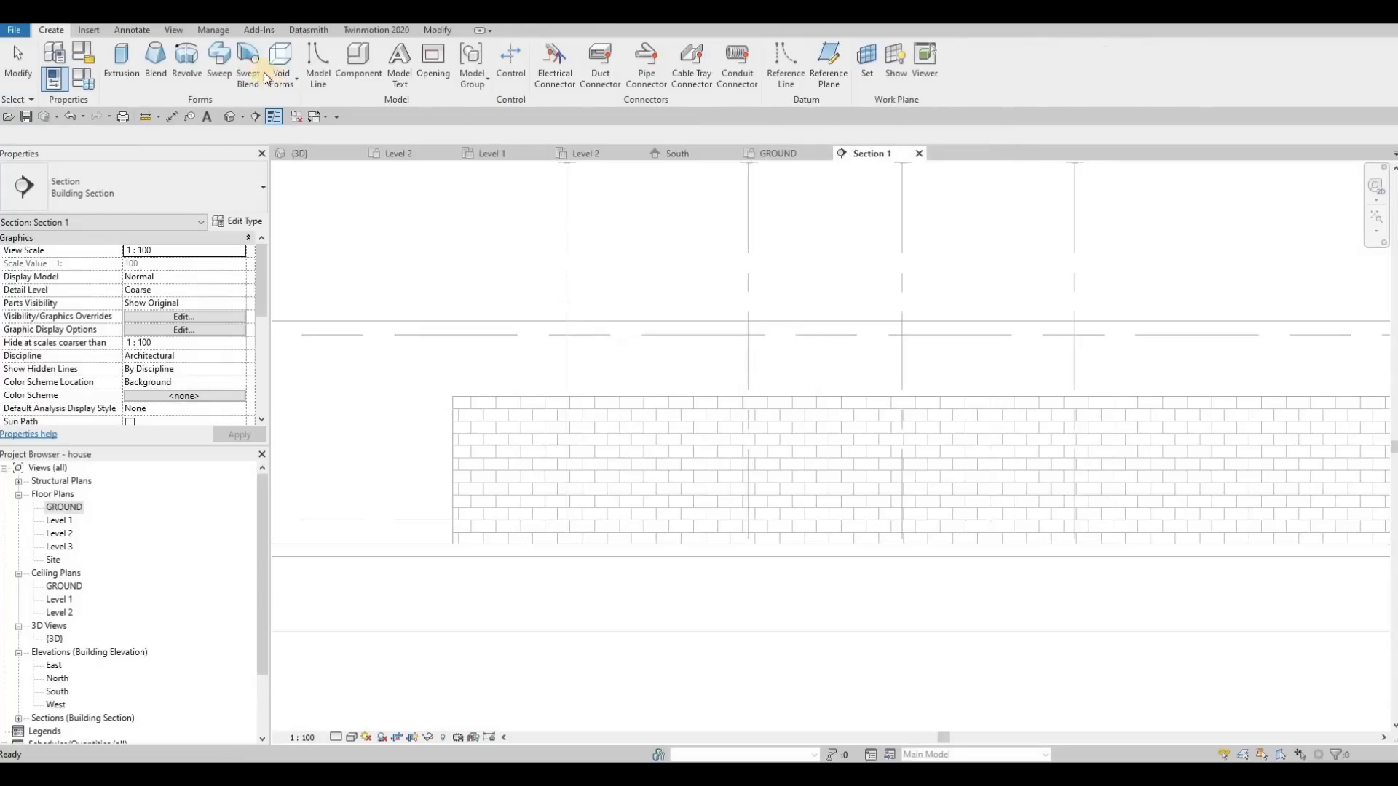
Start a blend on the border wall's face and draw its base rectangle about 166 by 145 mm at the wall's bottom edge.
click(155, 66)
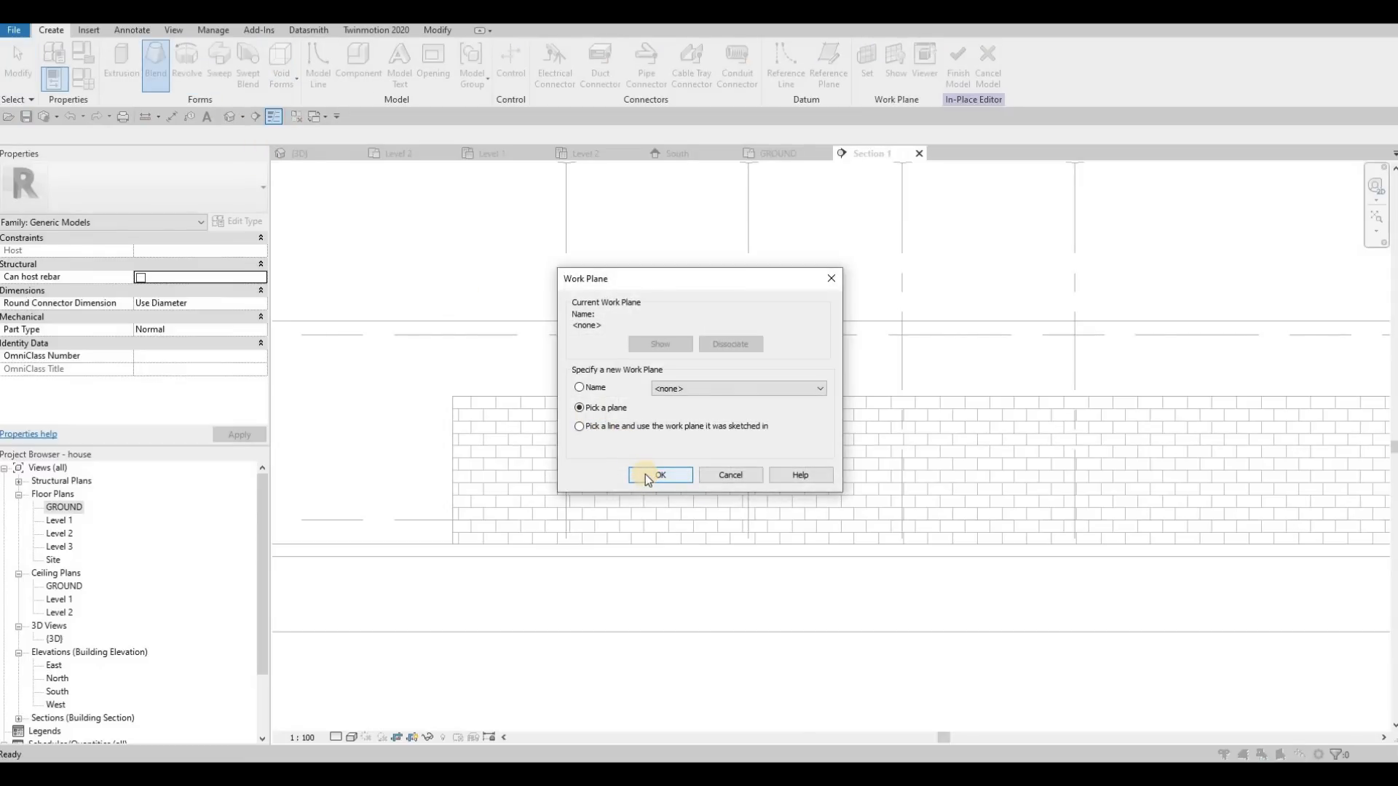
click(645, 474)
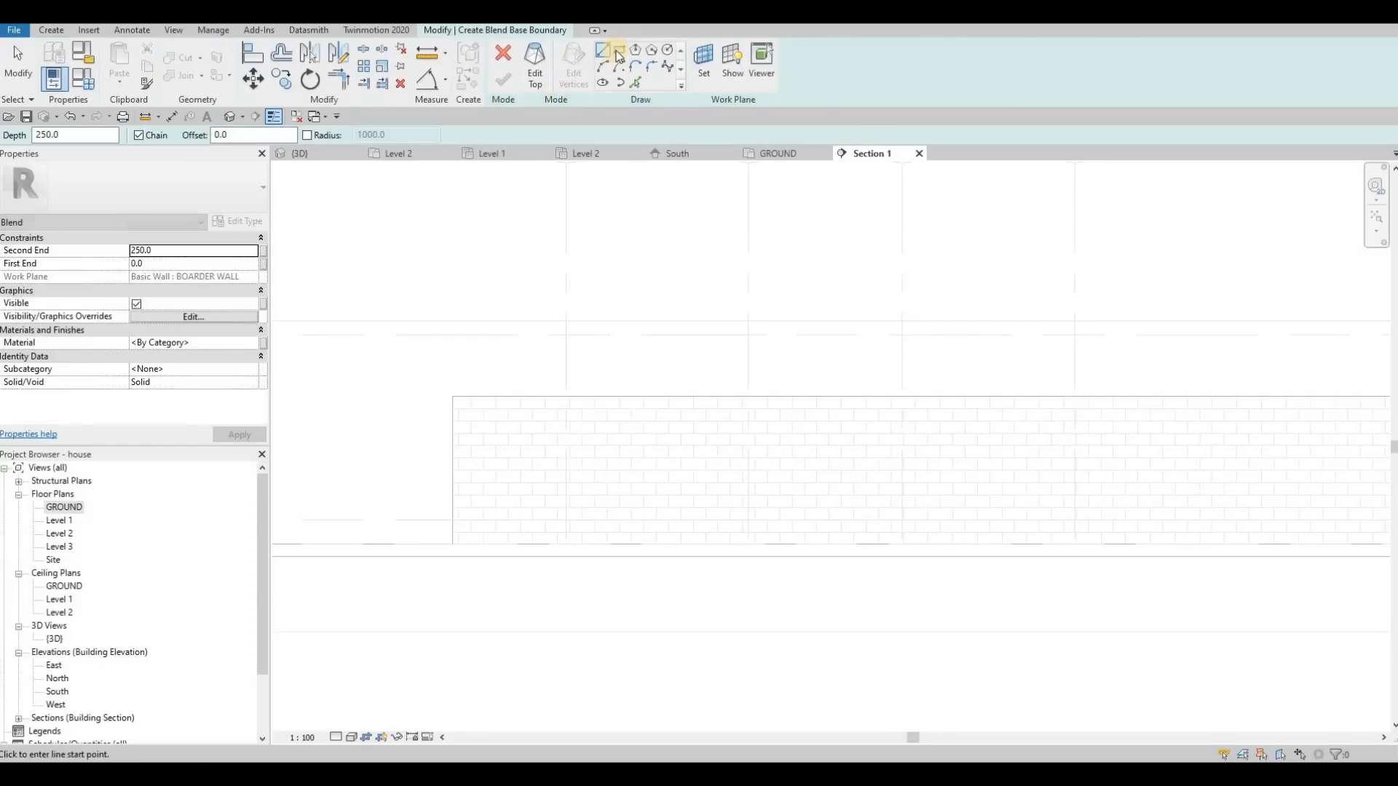
click(618, 52)
scroll(585, 521, up, 2)
scroll(489, 526, up, 2)
middle_drag(489, 525, 584, 508)
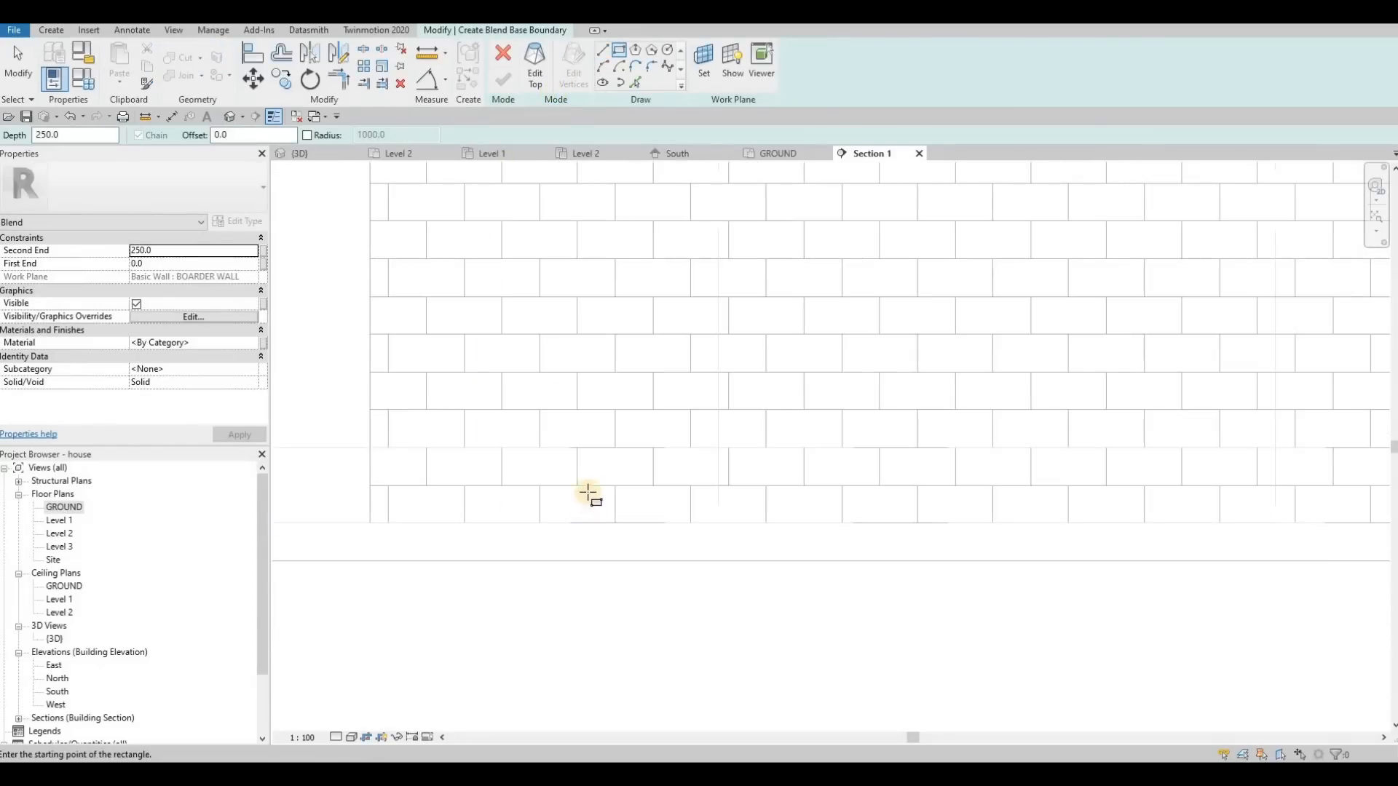
scroll(587, 477, down, 1)
scroll(580, 483, up, 2)
click(617, 517)
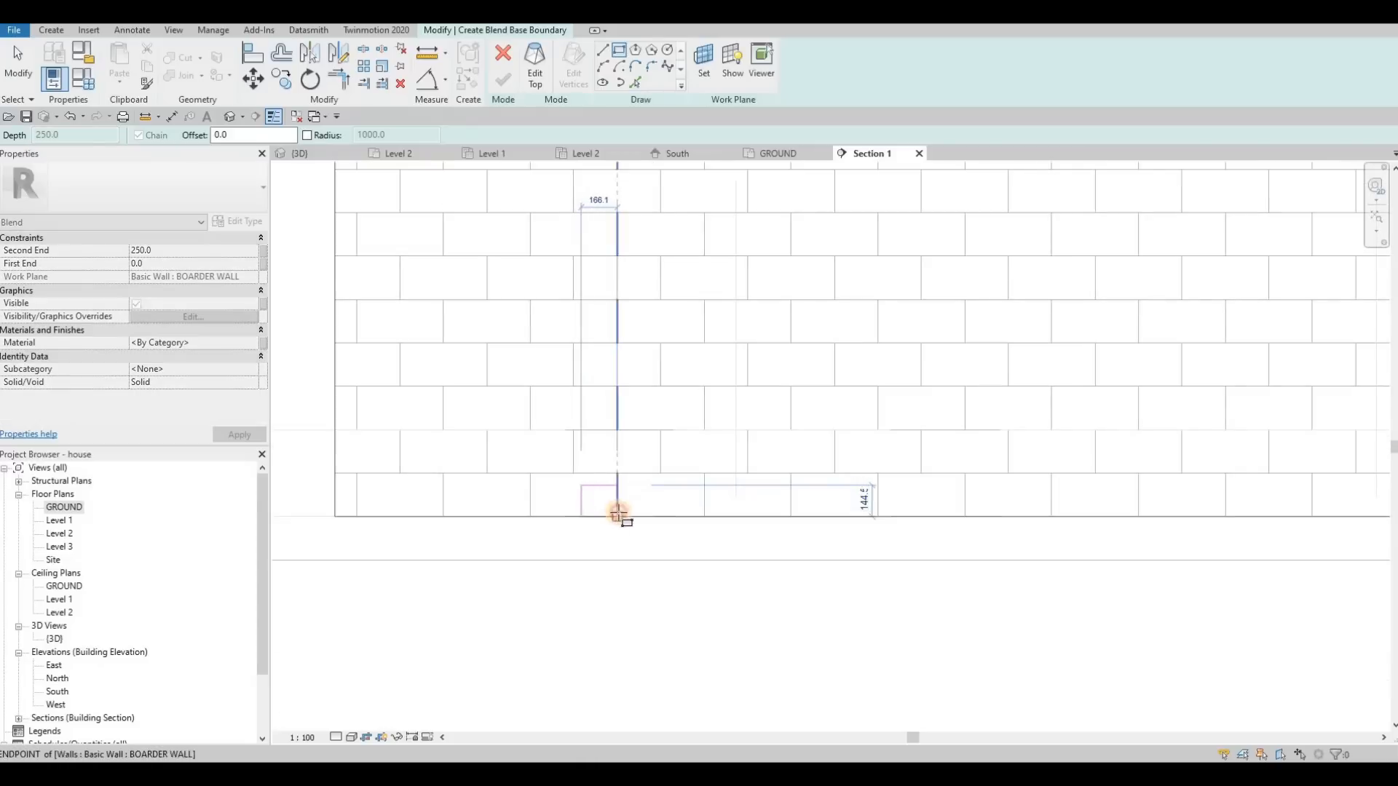
click(581, 485)
scroll(539, 438, up, 1)
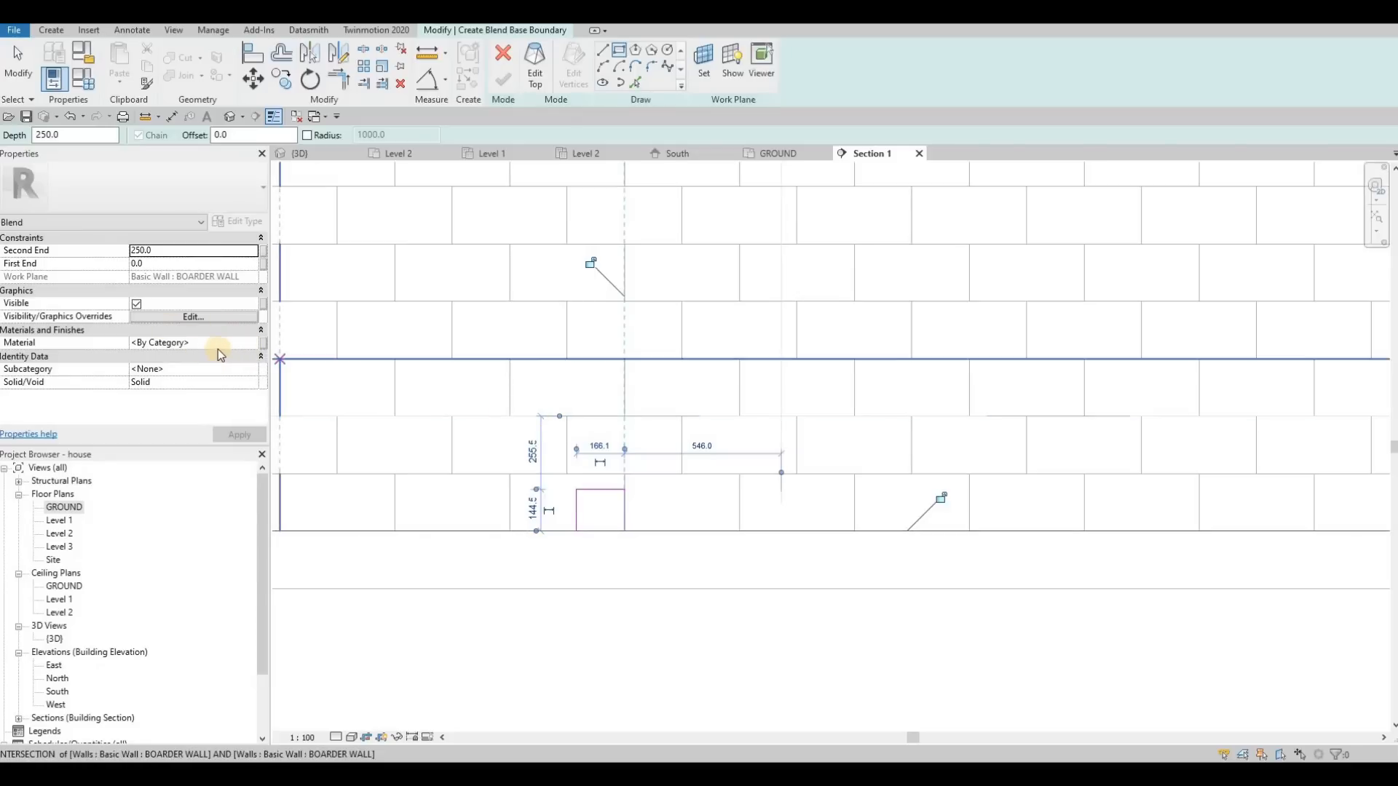
Assign a duplicate of the Aluminum 1100-O material to the blend.
click(252, 343)
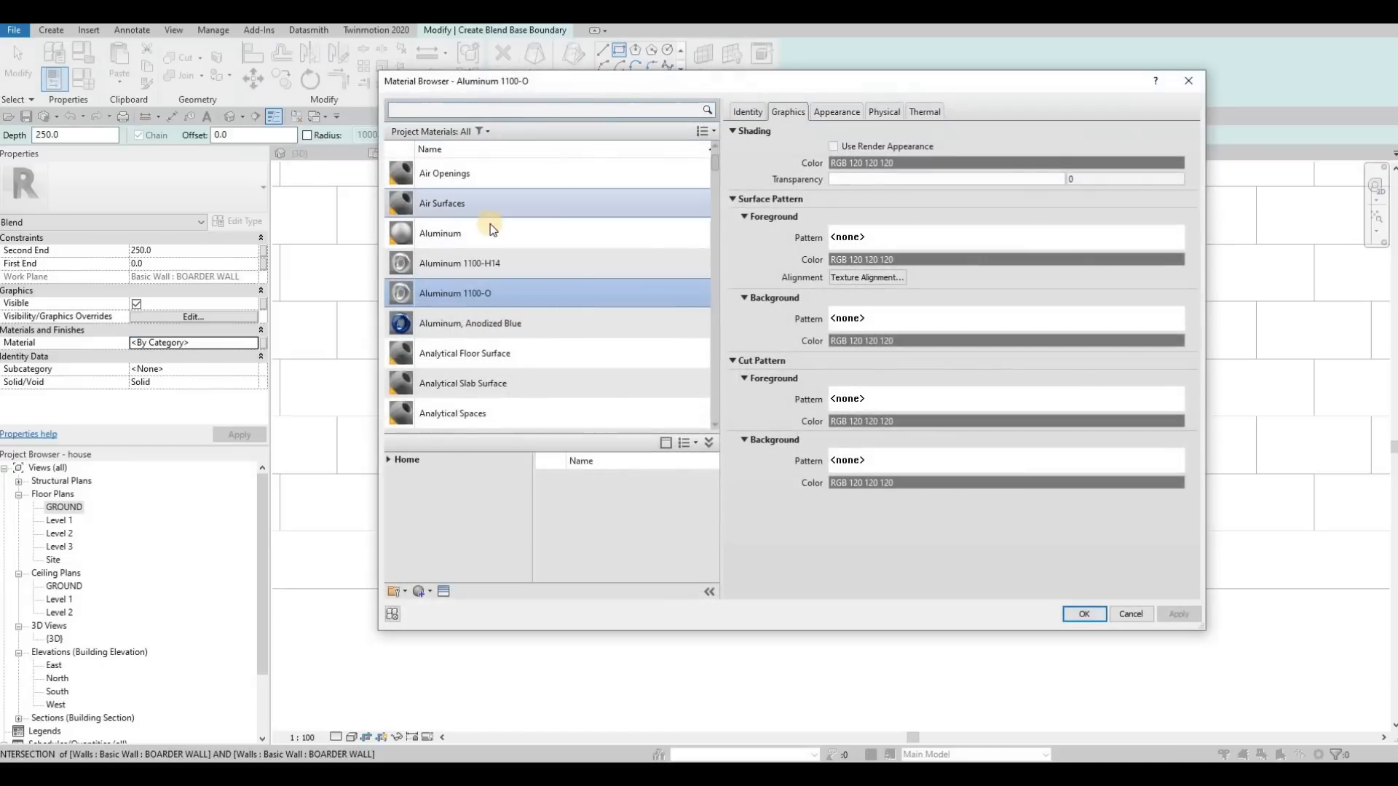
click(491, 115)
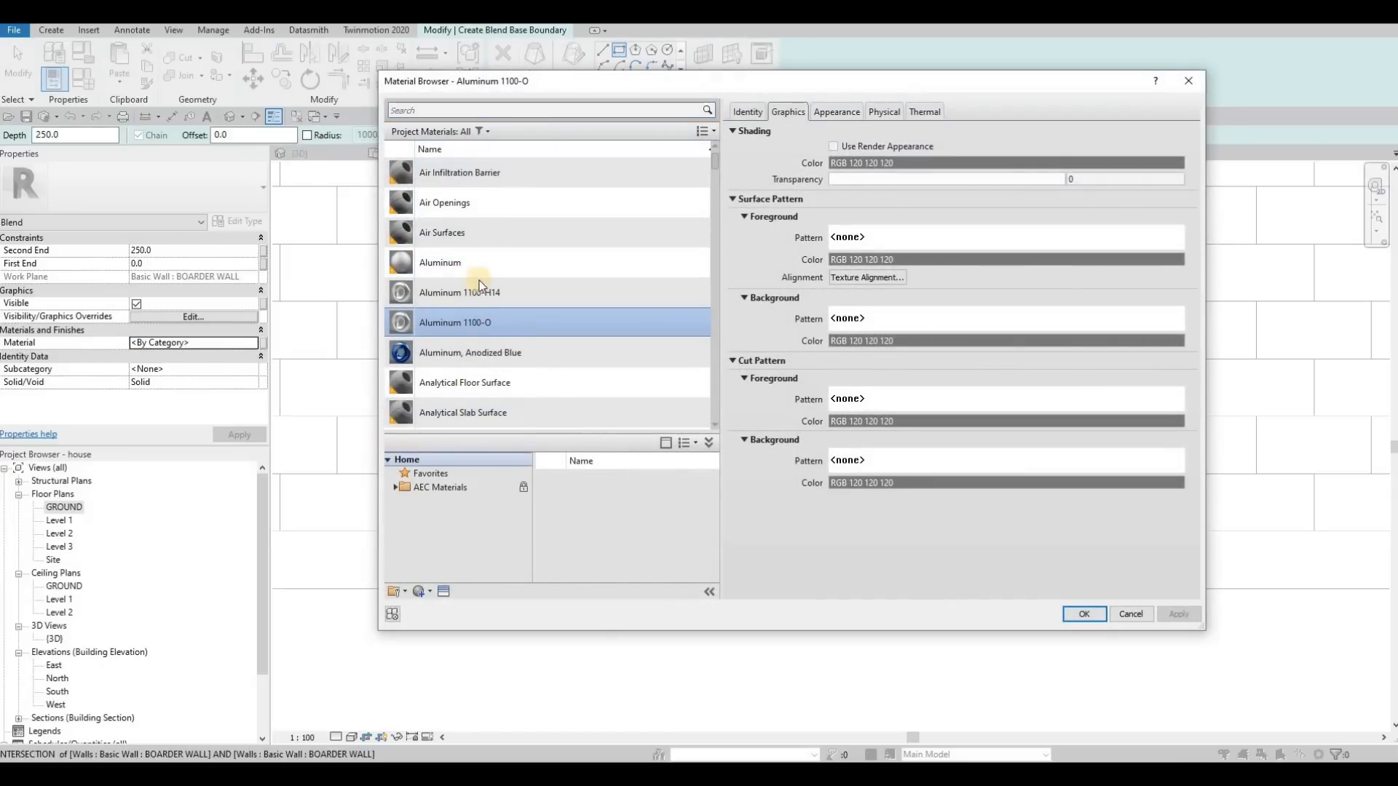
scroll(479, 282, down, 1)
click(429, 592)
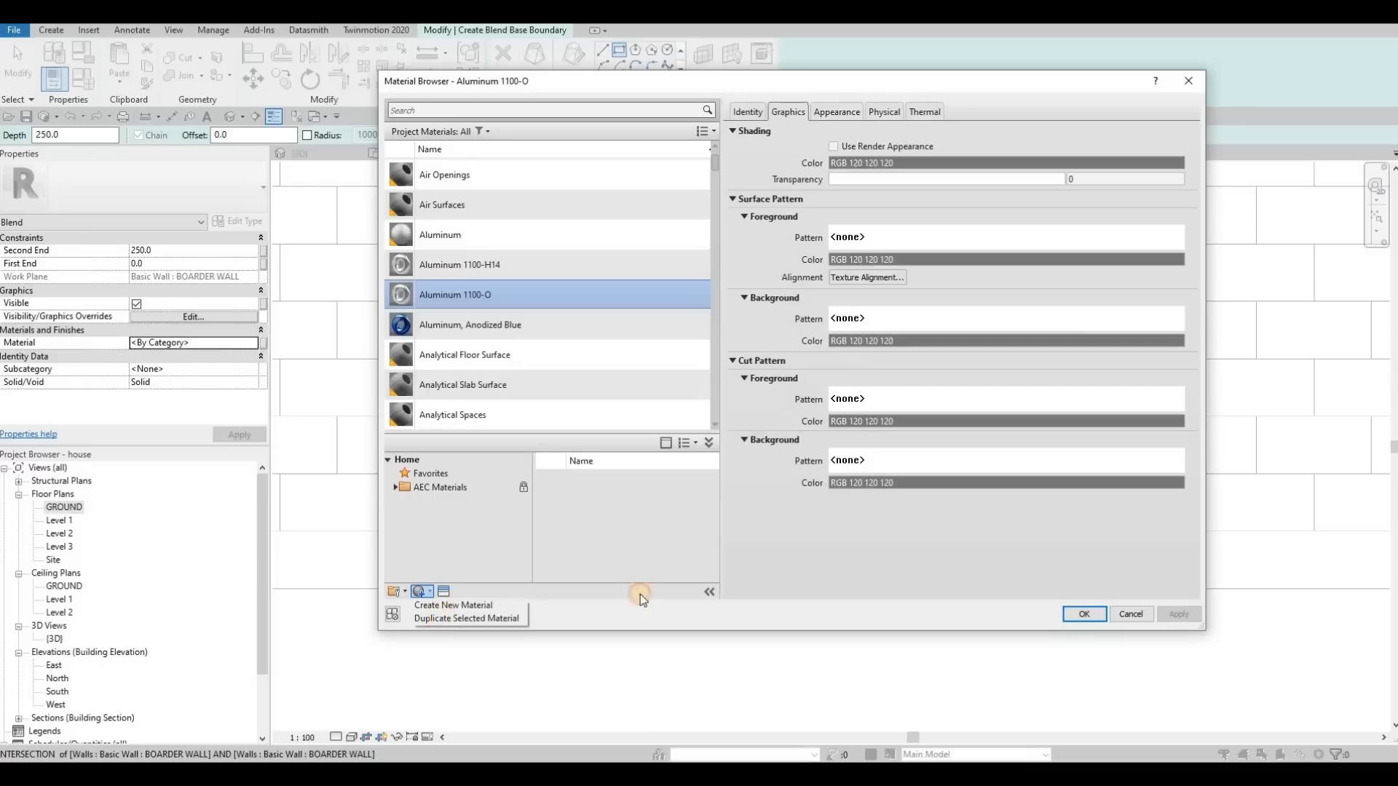
click(499, 618)
click(775, 504)
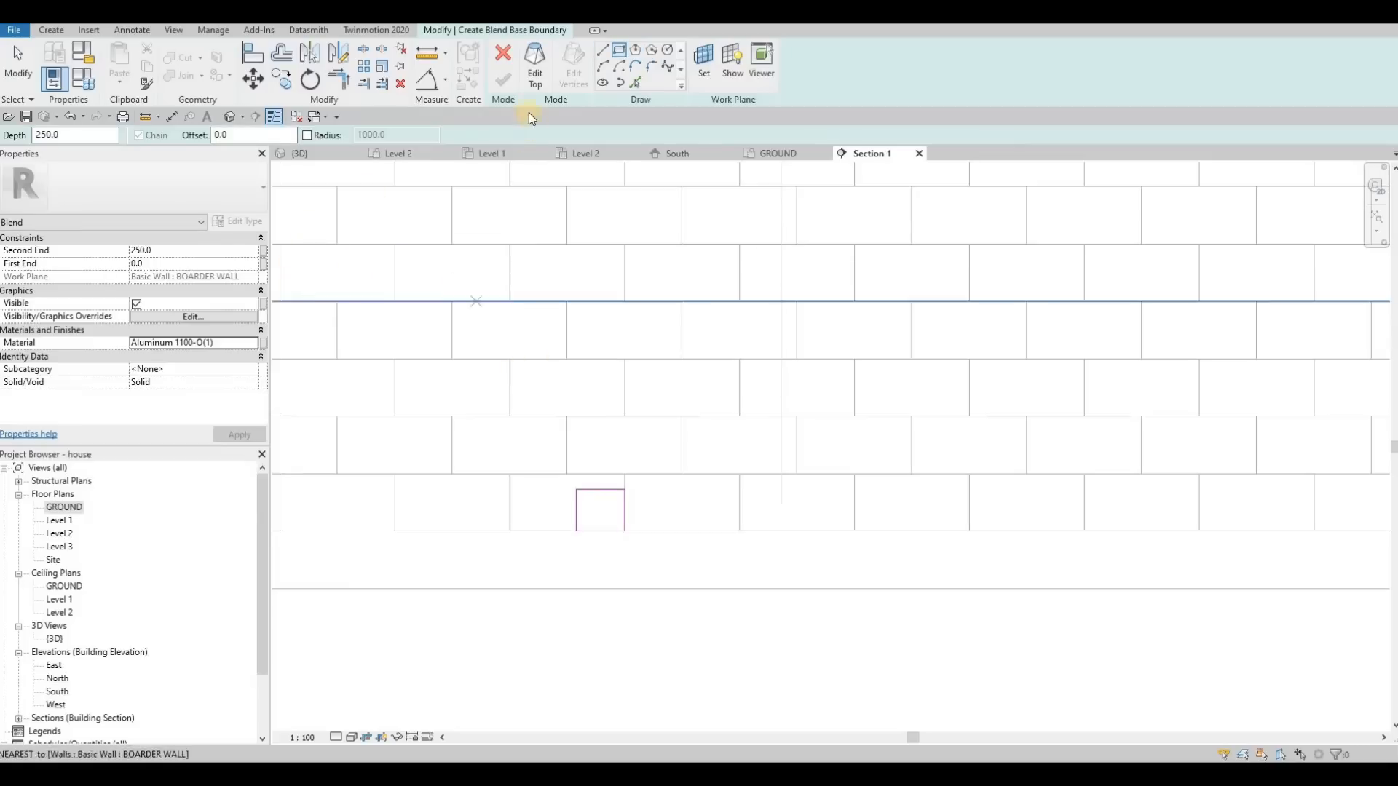
Discard the blend sketch and start a rectangular extrusion on the border wall's face instead.
click(504, 62)
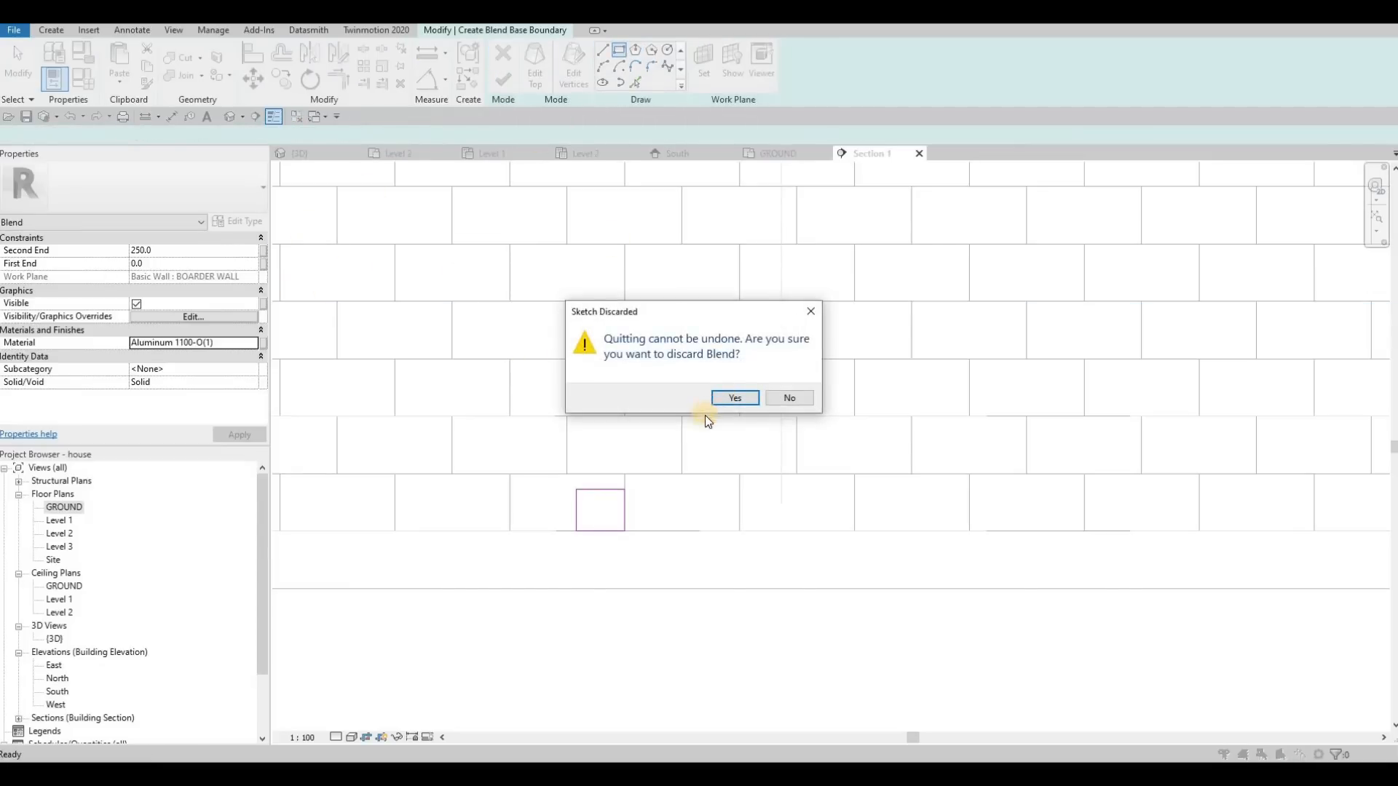
key(Return)
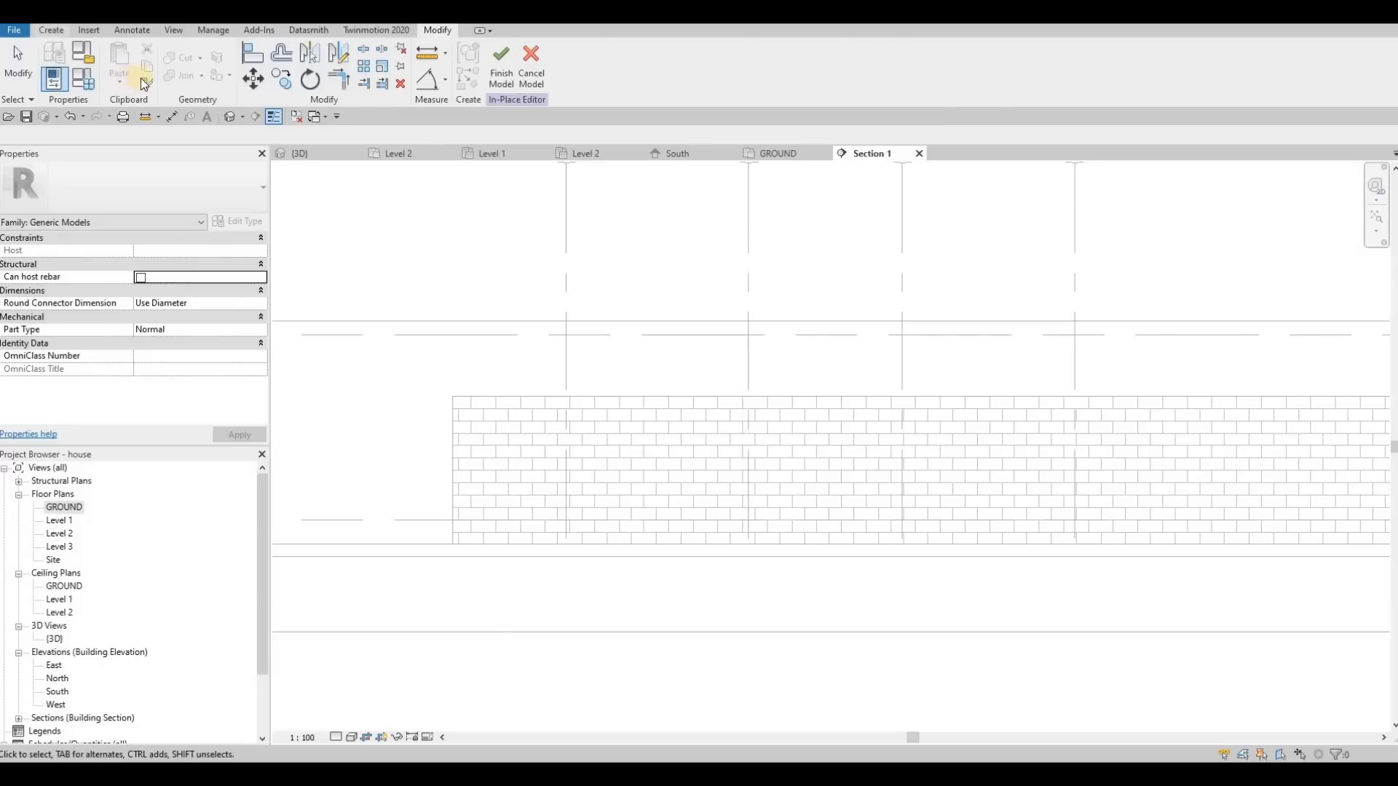
click(55, 32)
click(120, 69)
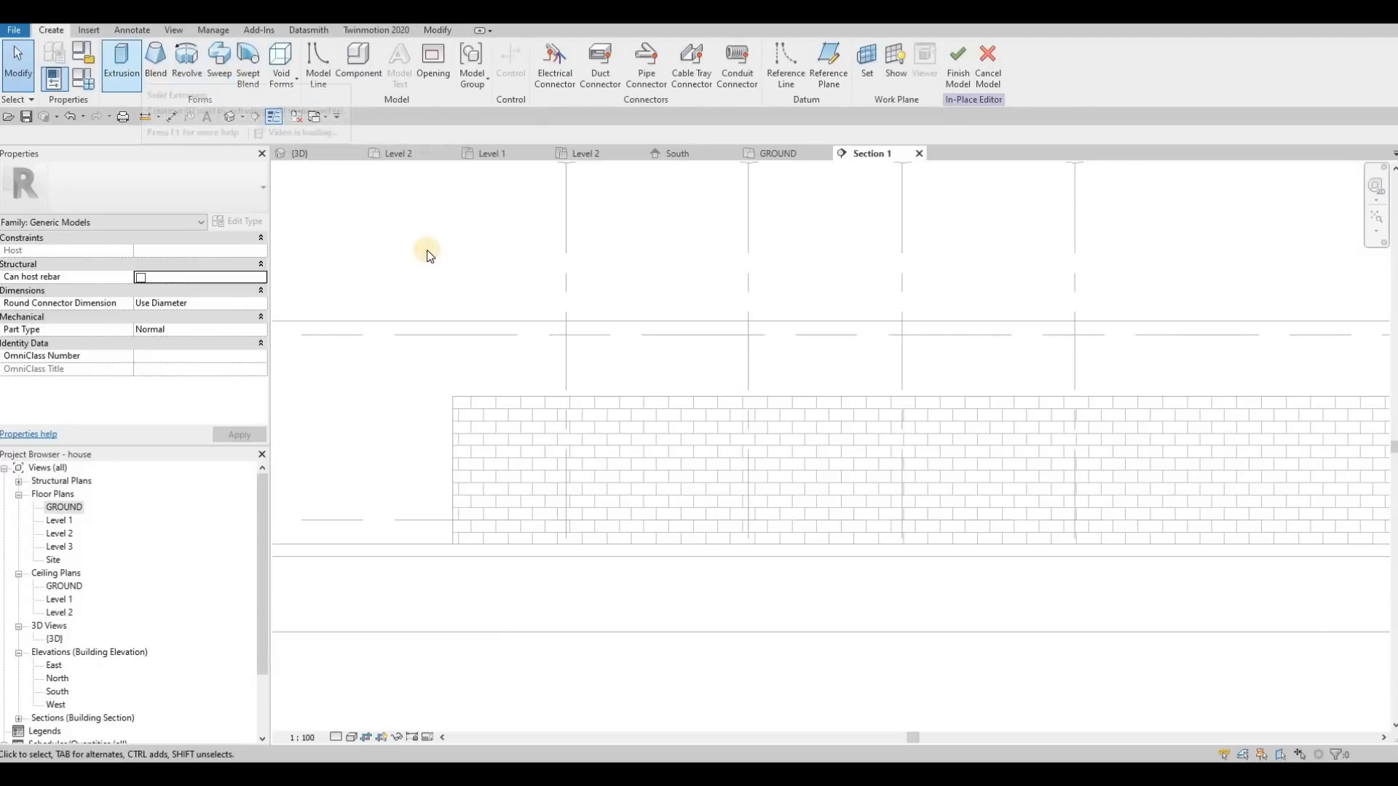
click(538, 508)
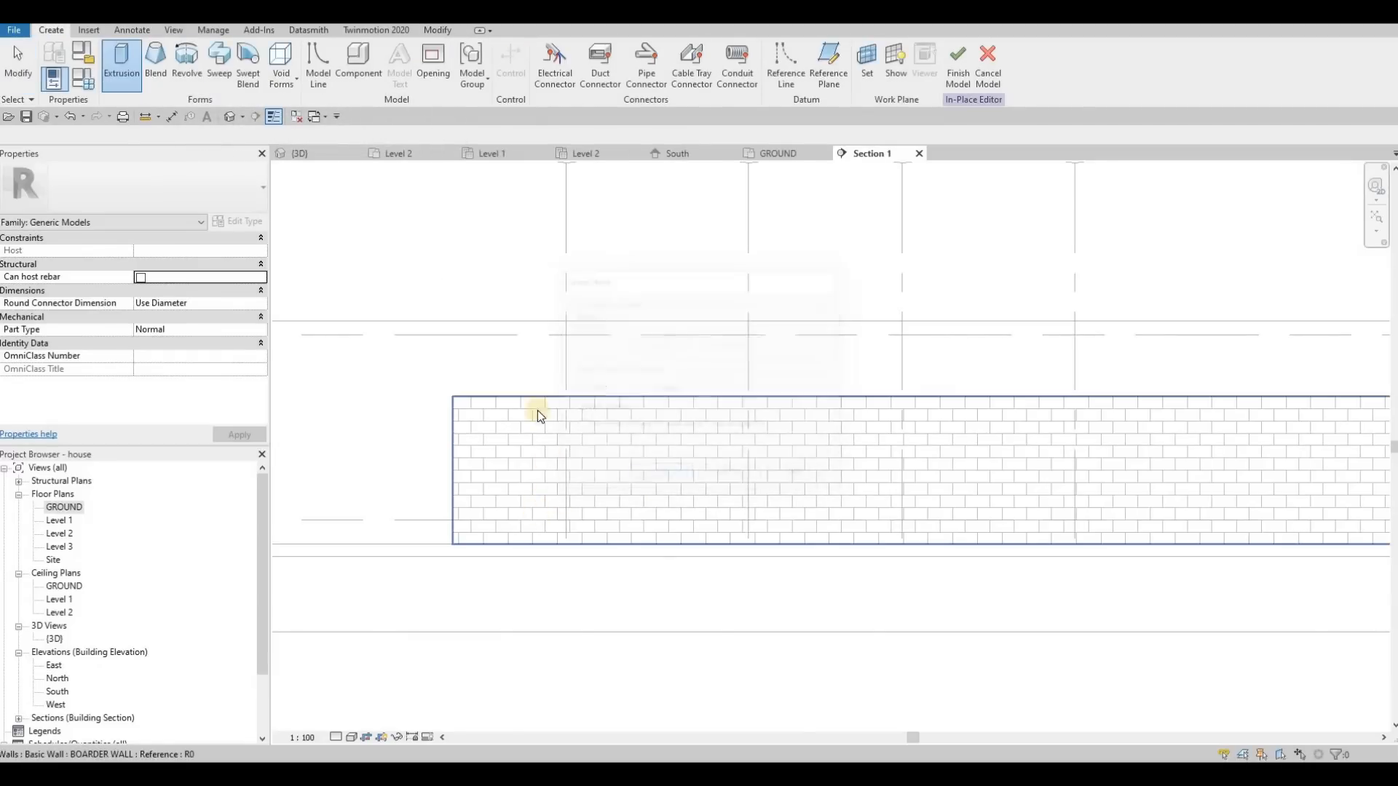
click(547, 51)
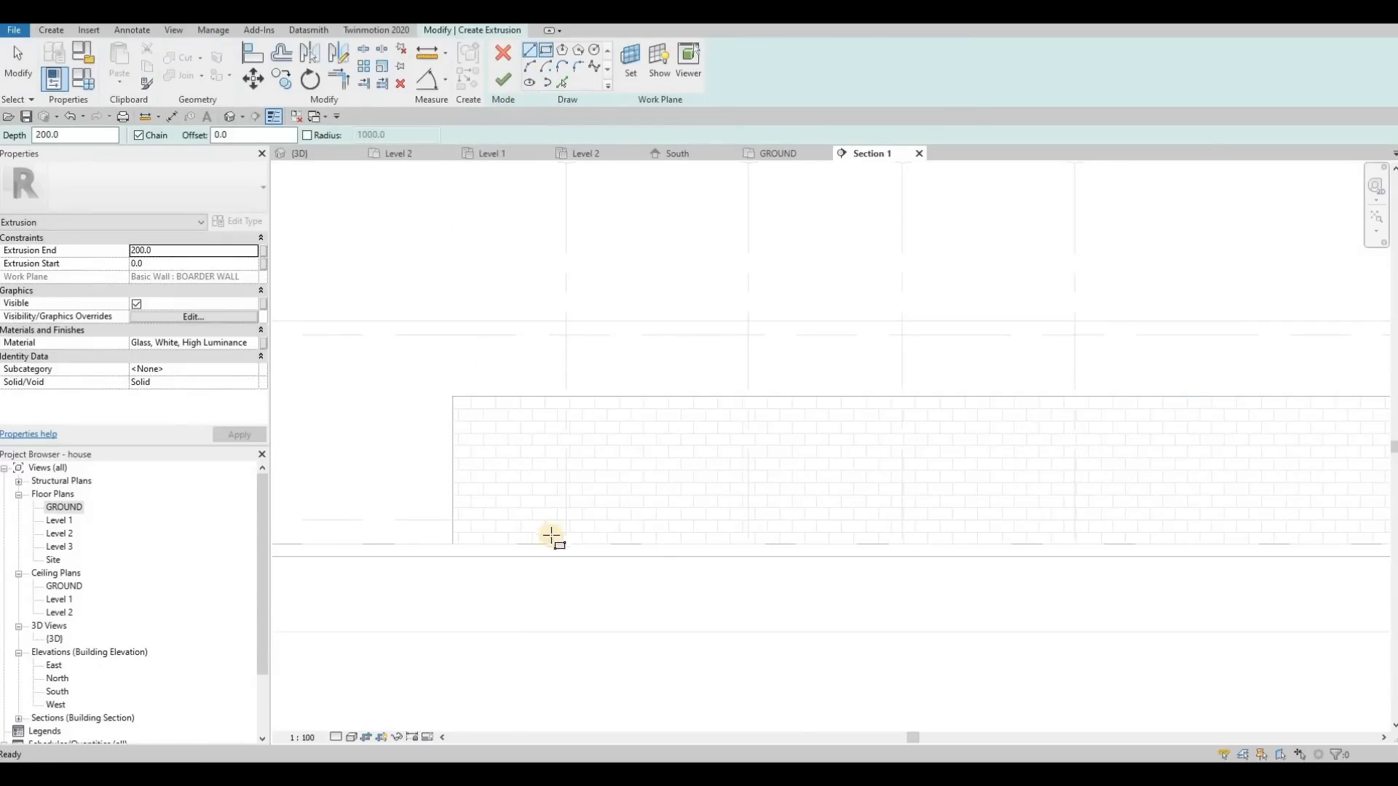
Draw a rectangle about 170 by 80 mm just above the wall's lowest block course and finish it as an extrusion.
scroll(510, 528, up, 4)
middle_drag(609, 509, 693, 467)
scroll(598, 495, up, 2)
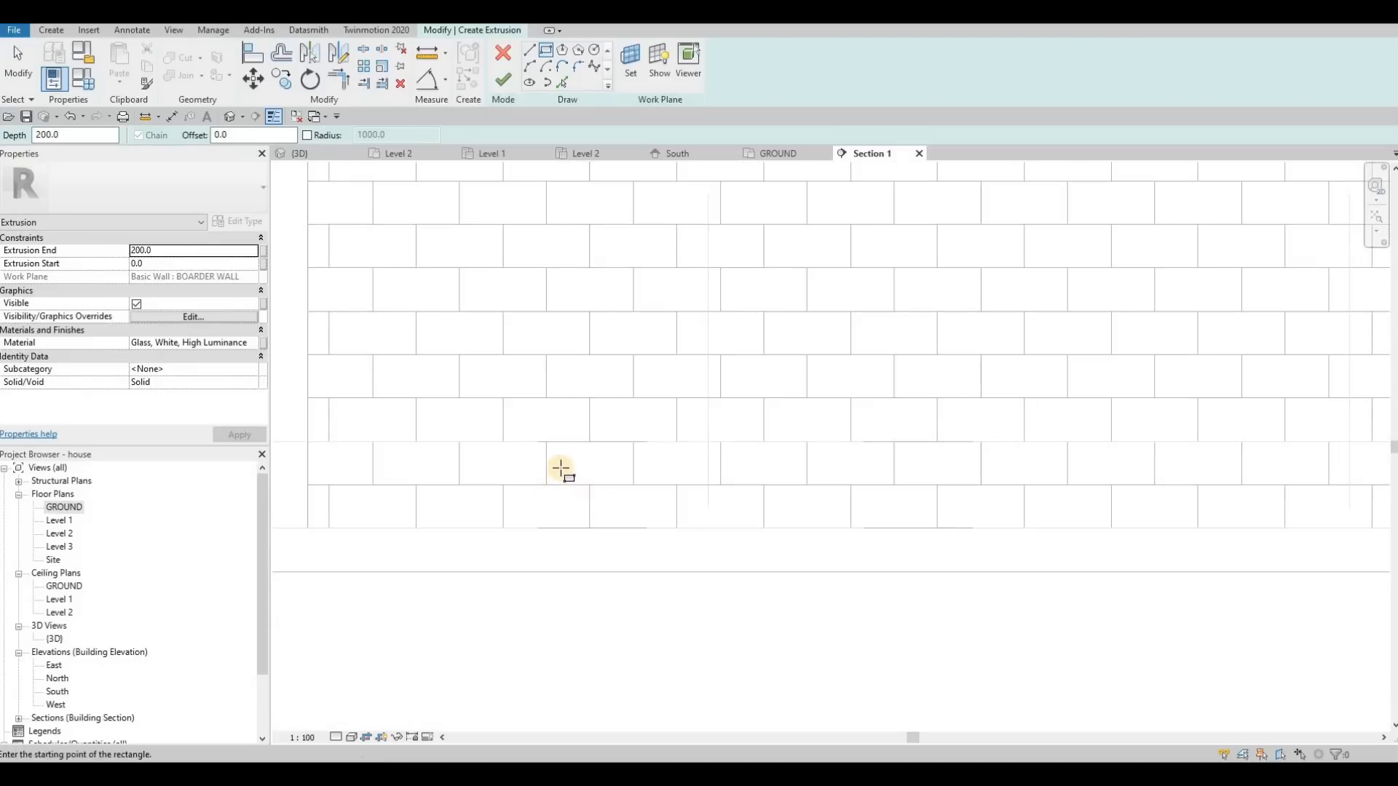
click(589, 484)
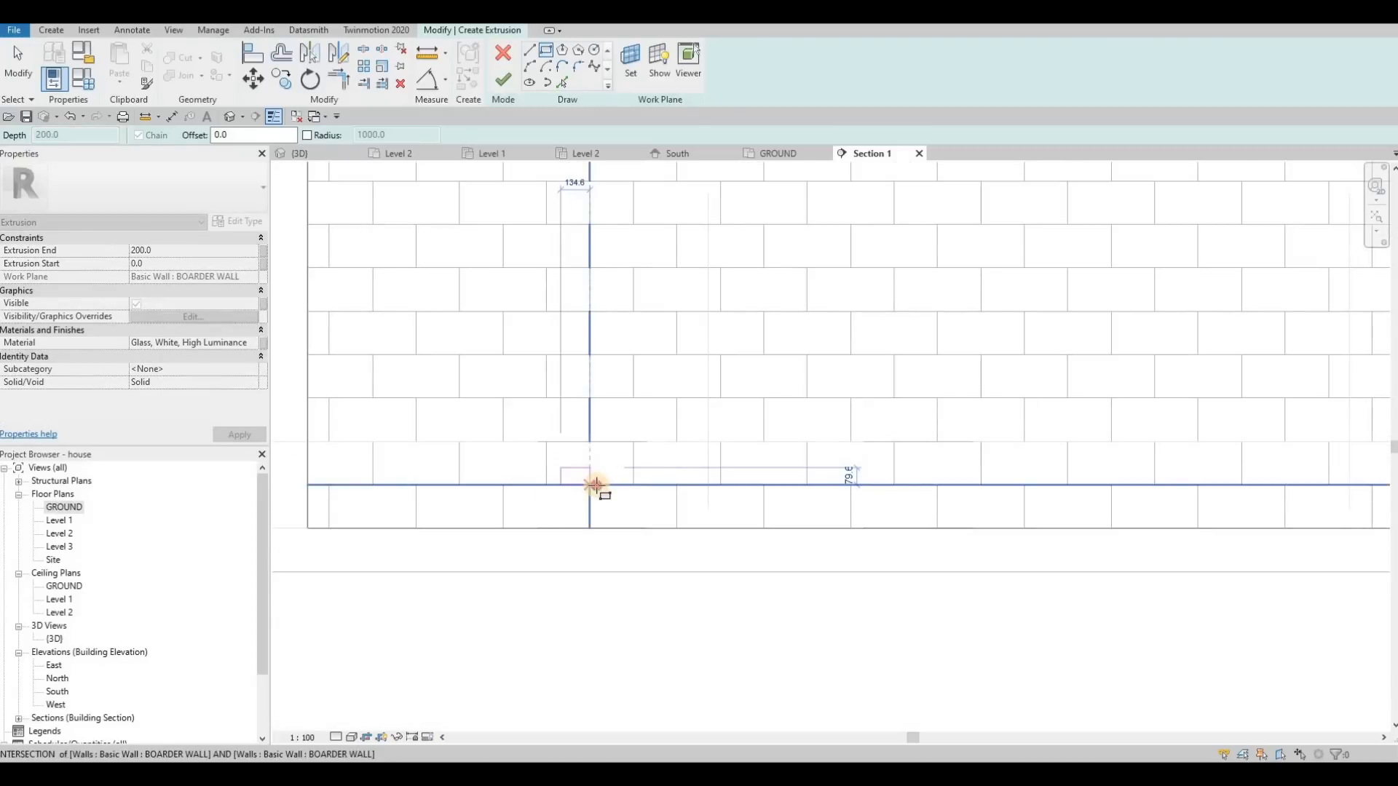
click(597, 485)
click(503, 79)
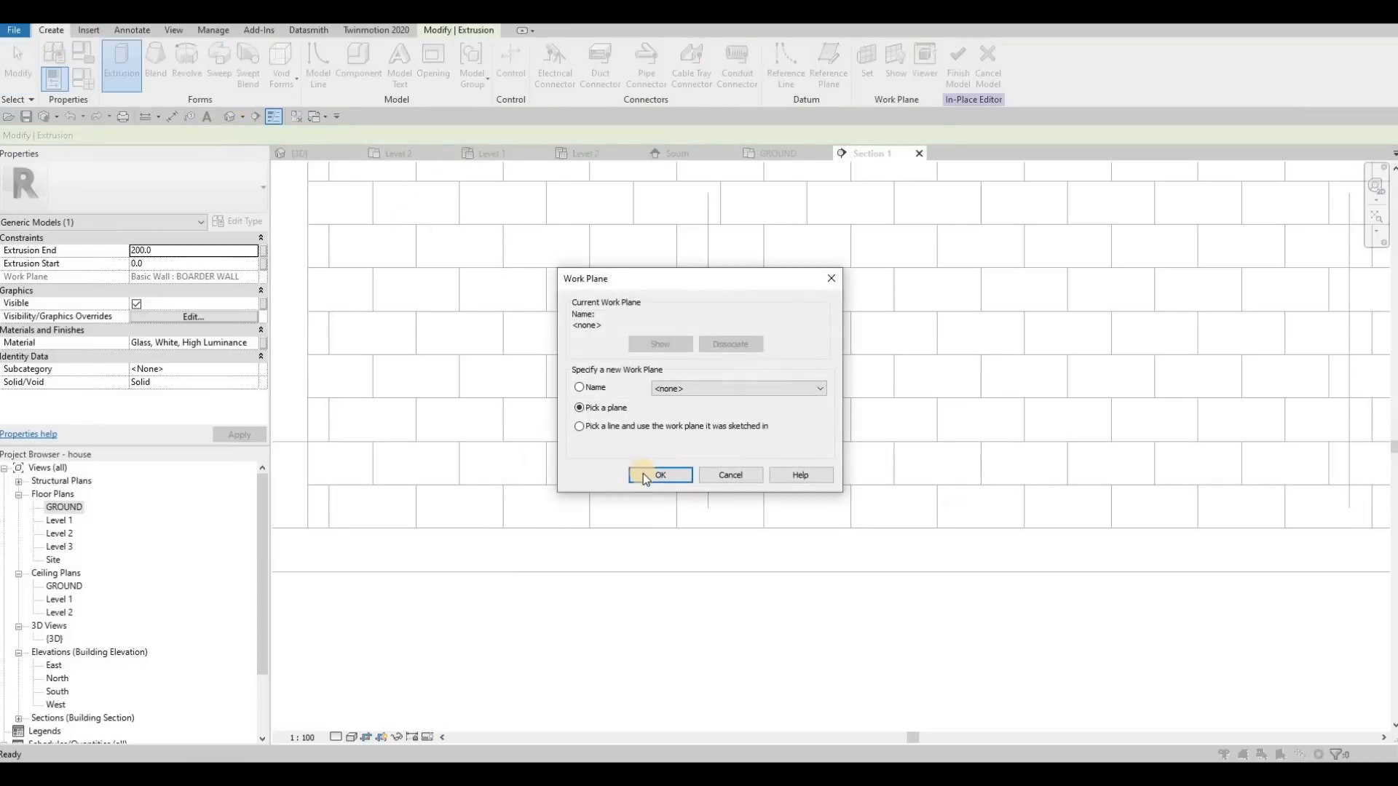
Start a second extrusion on the border wall's face and assign it a duplicate of the Aluminum 1100-O material.
click(643, 476)
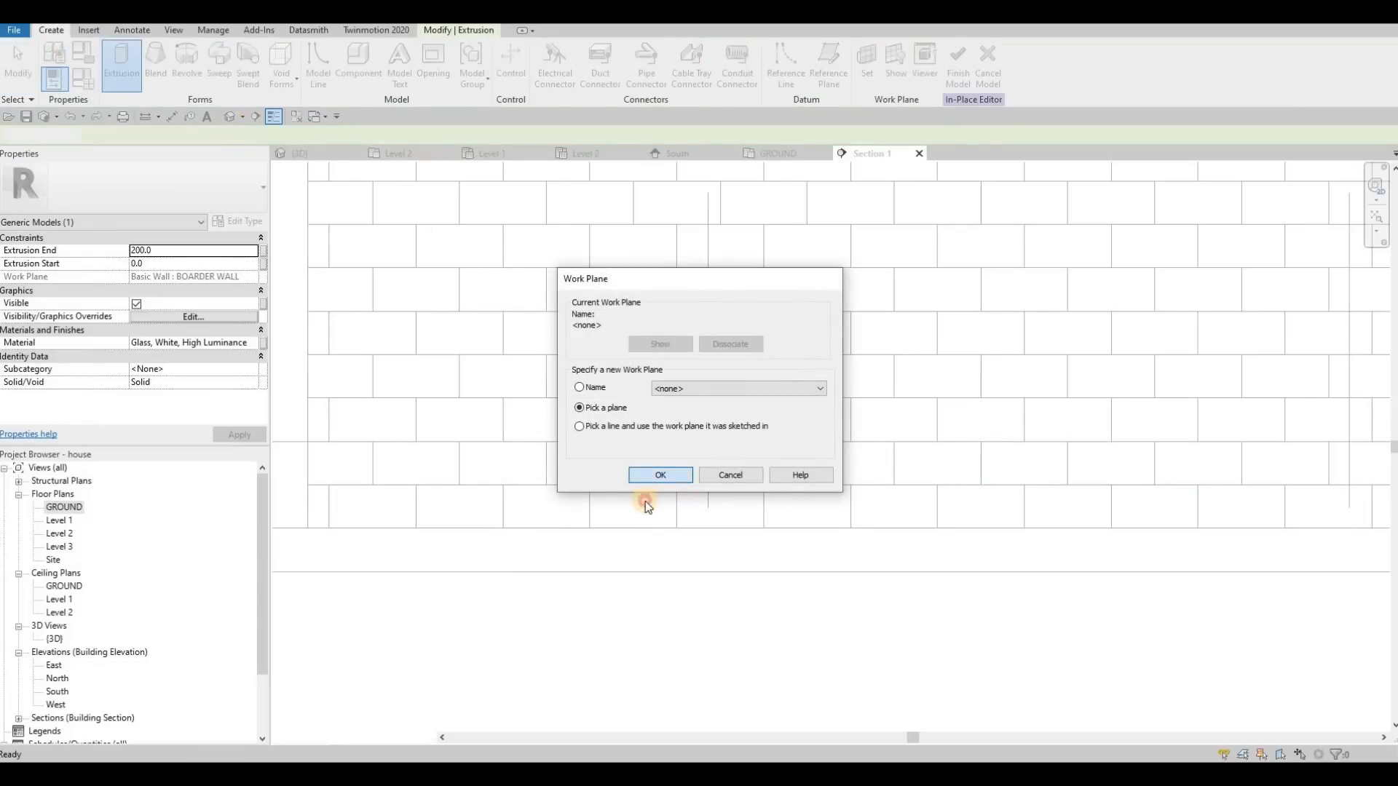
click(290, 353)
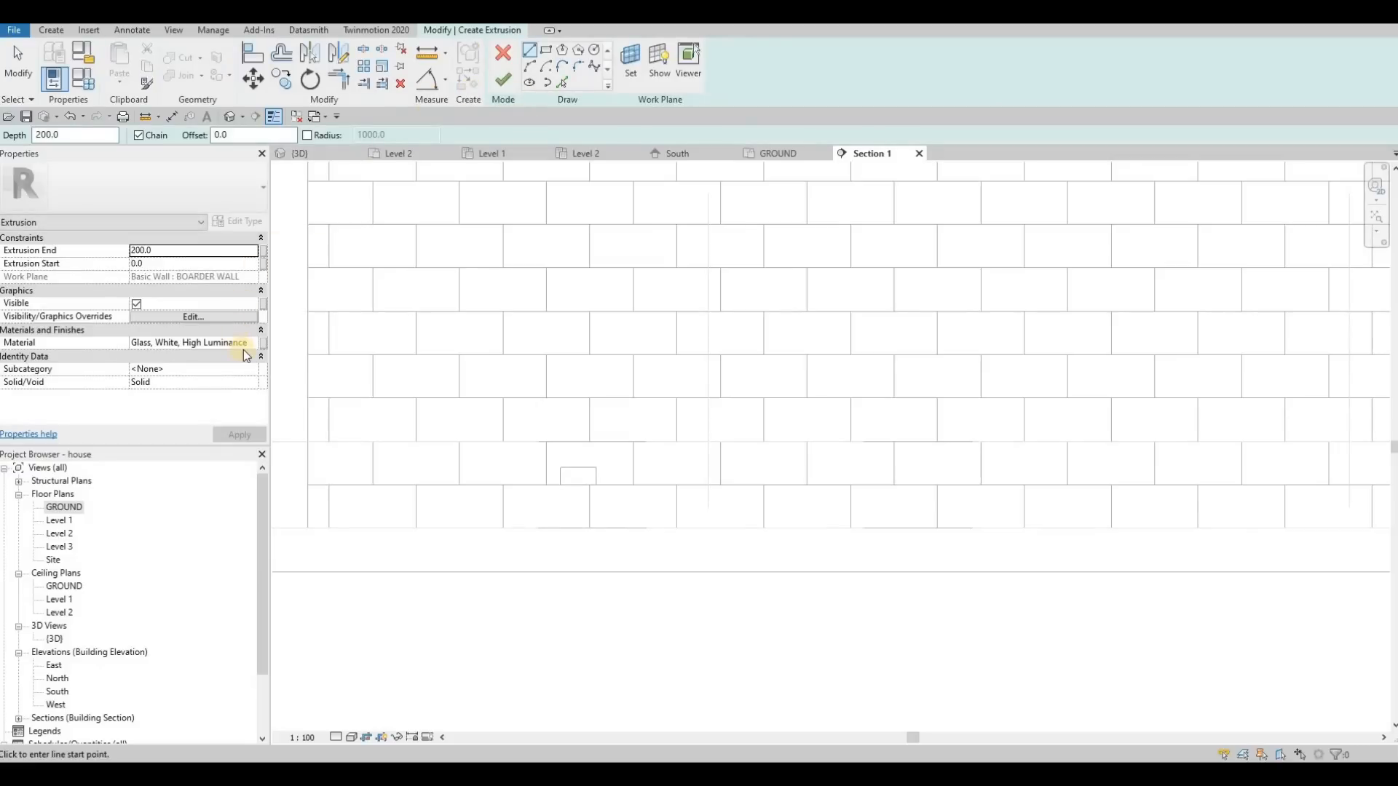
click(250, 342)
click(254, 345)
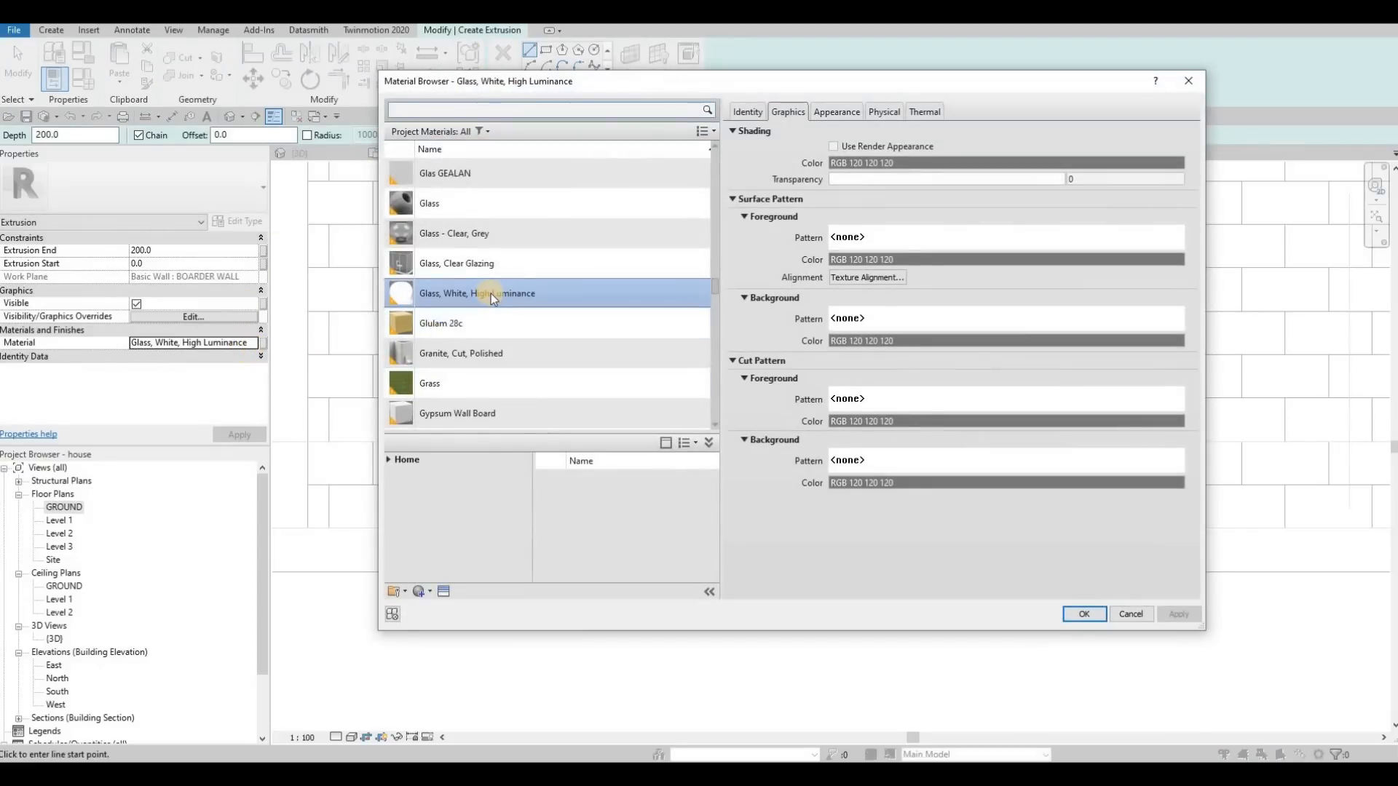
scroll(492, 295, up, 6)
scroll(495, 312, up, 15)
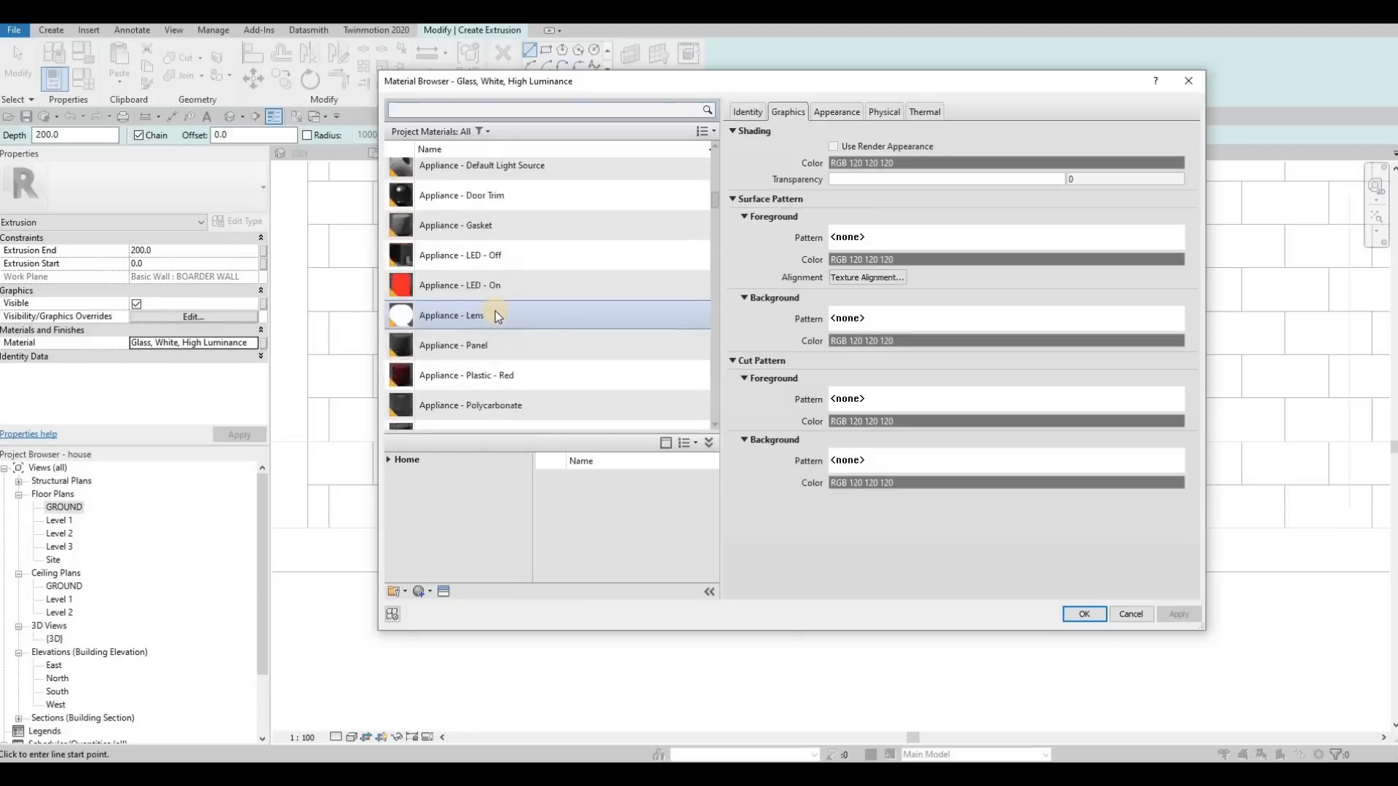
scroll(477, 400, down, 1)
click(522, 357)
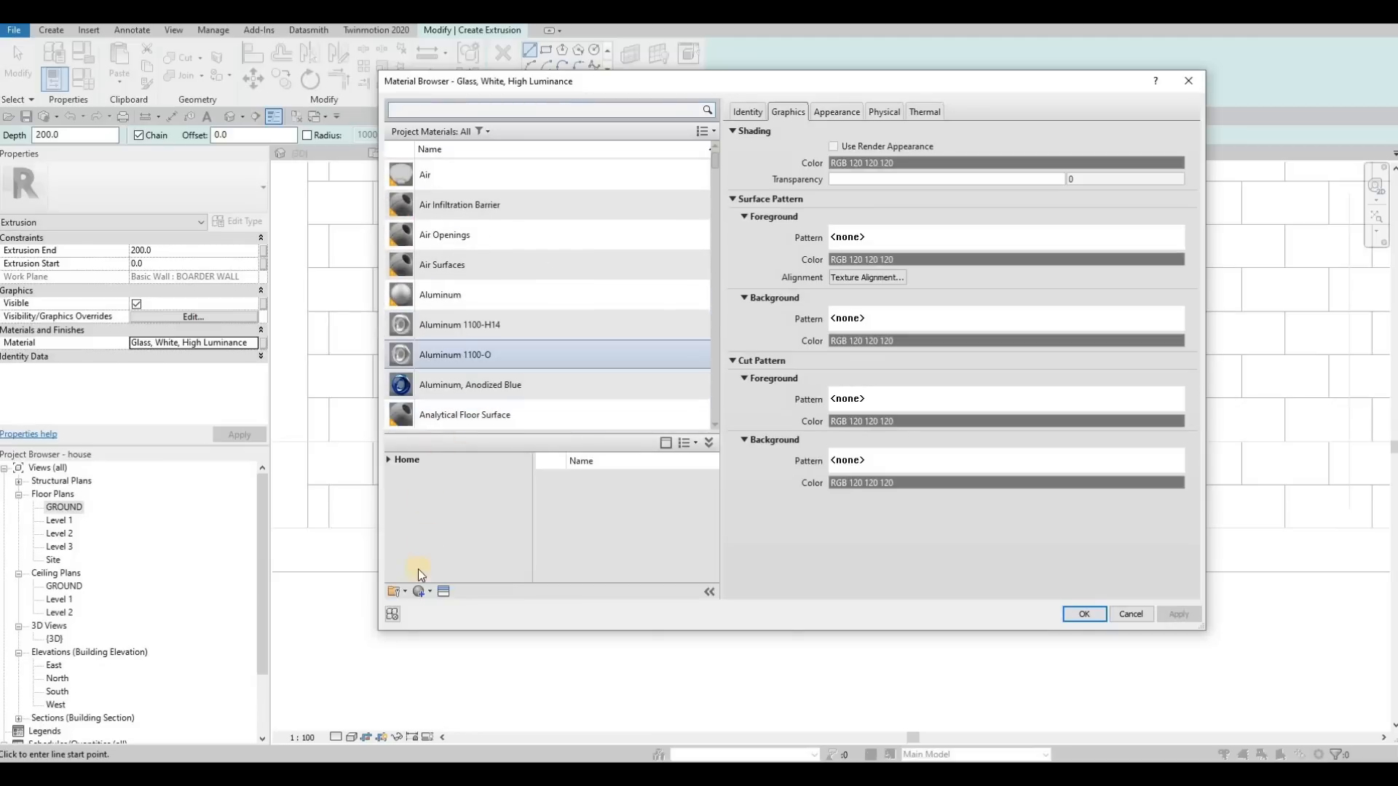
click(423, 591)
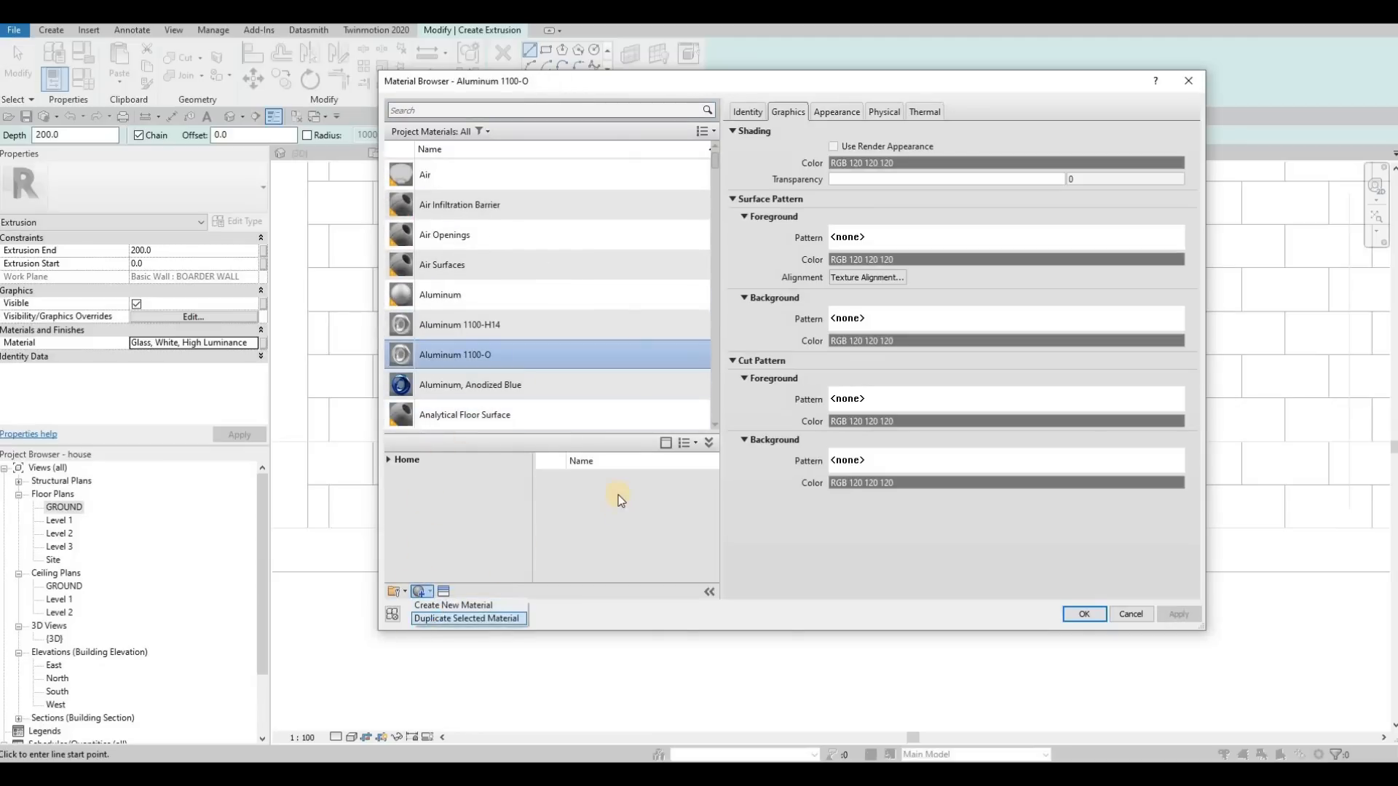
click(480, 620)
click(1089, 617)
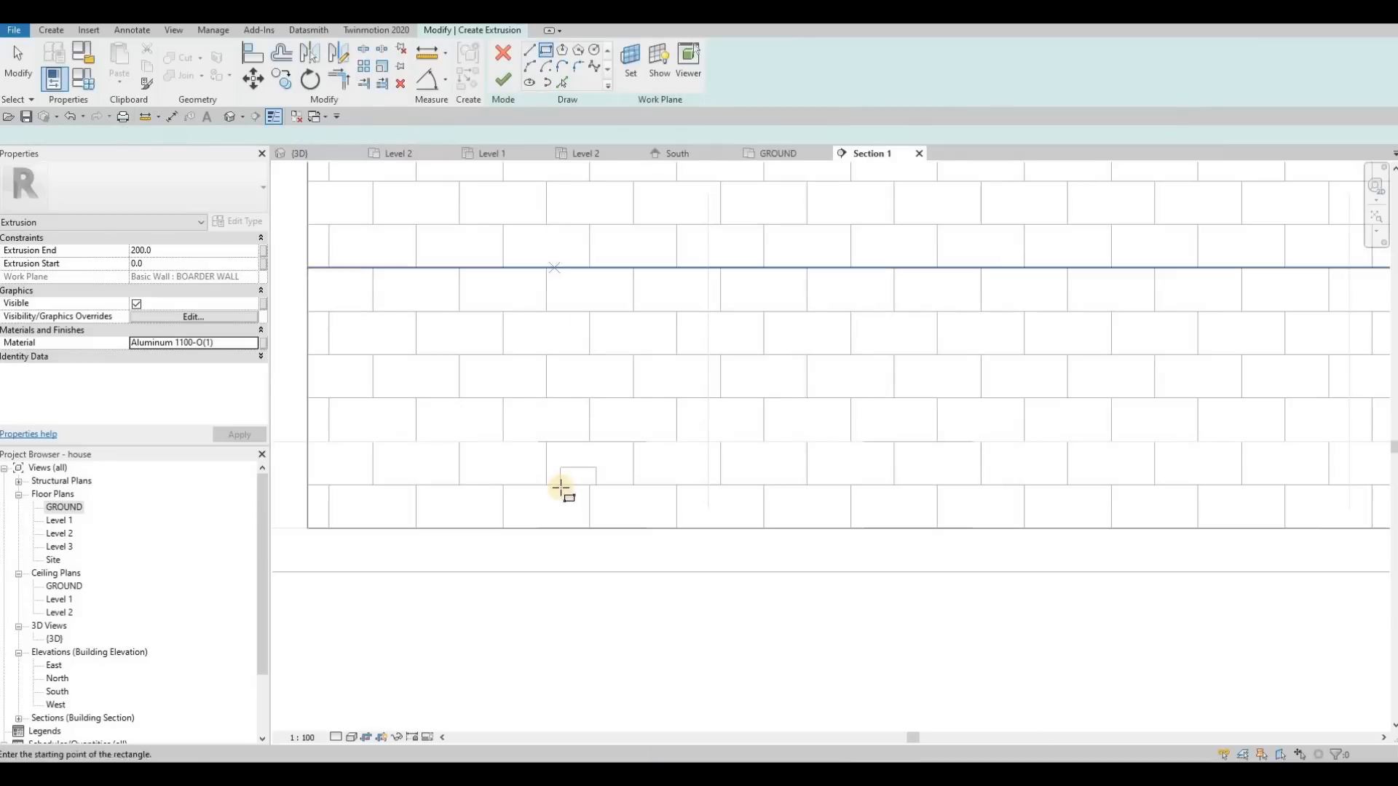
Draw a rectangle about 172 by 200 mm from the glass block down to the wall's foot, finishing the extrusion and the in-place model.
click(596, 527)
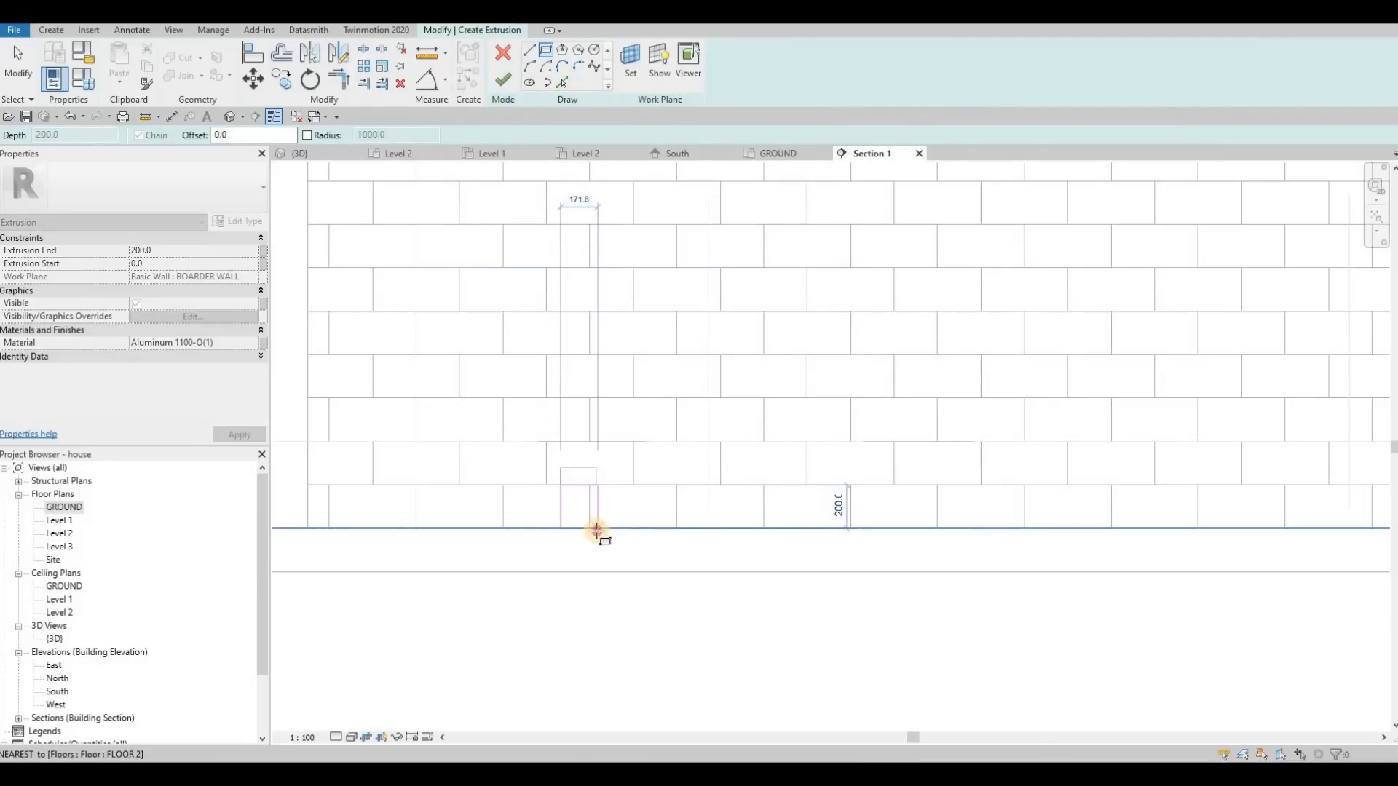
click(597, 527)
scroll(593, 498, up, 5)
click(509, 76)
scroll(587, 487, up, 4)
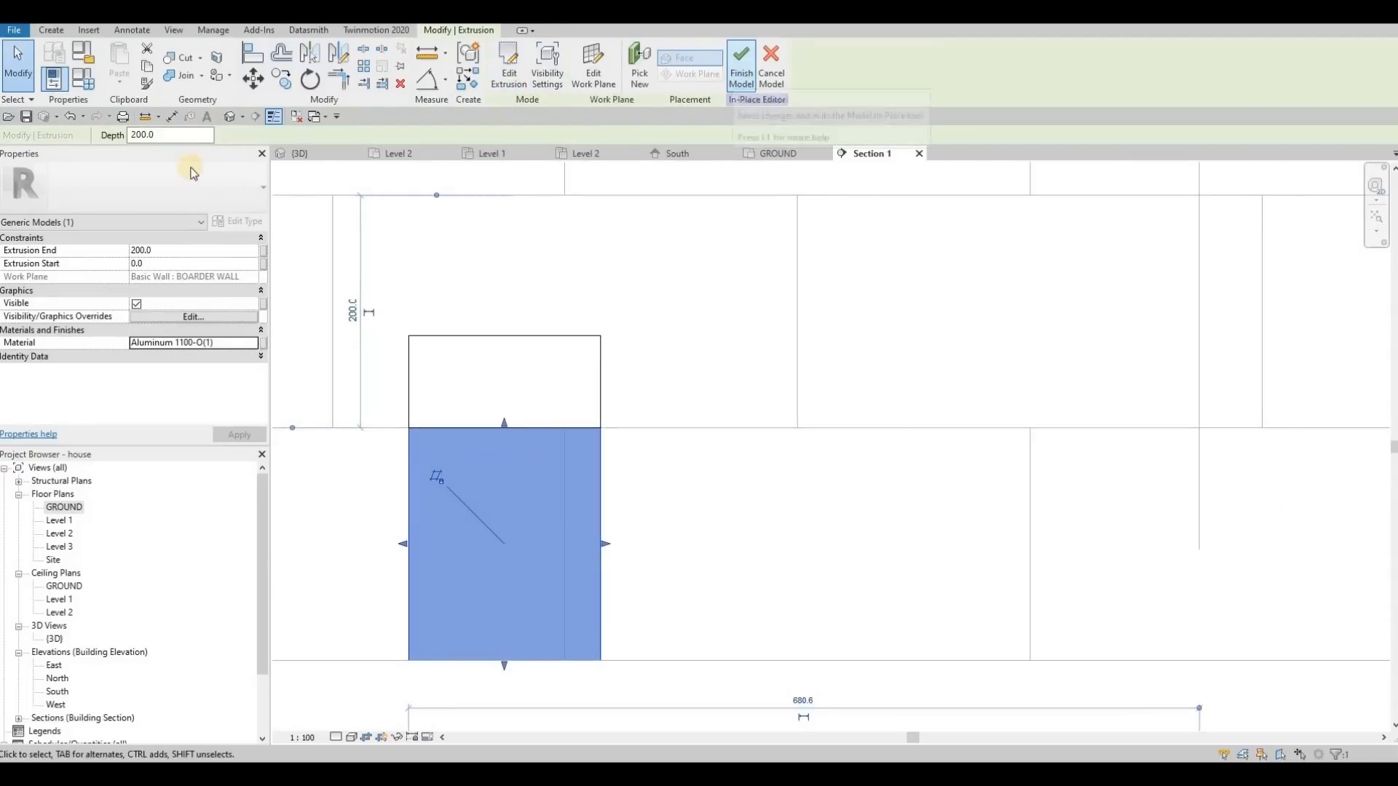
In the 3D view, reduce the lower block's projection from the wall to about 45 mm.
key(ctrl+Tab)
shift+middle_drag(553, 539, 739, 493)
scroll(739, 479, up, 3)
click(742, 473)
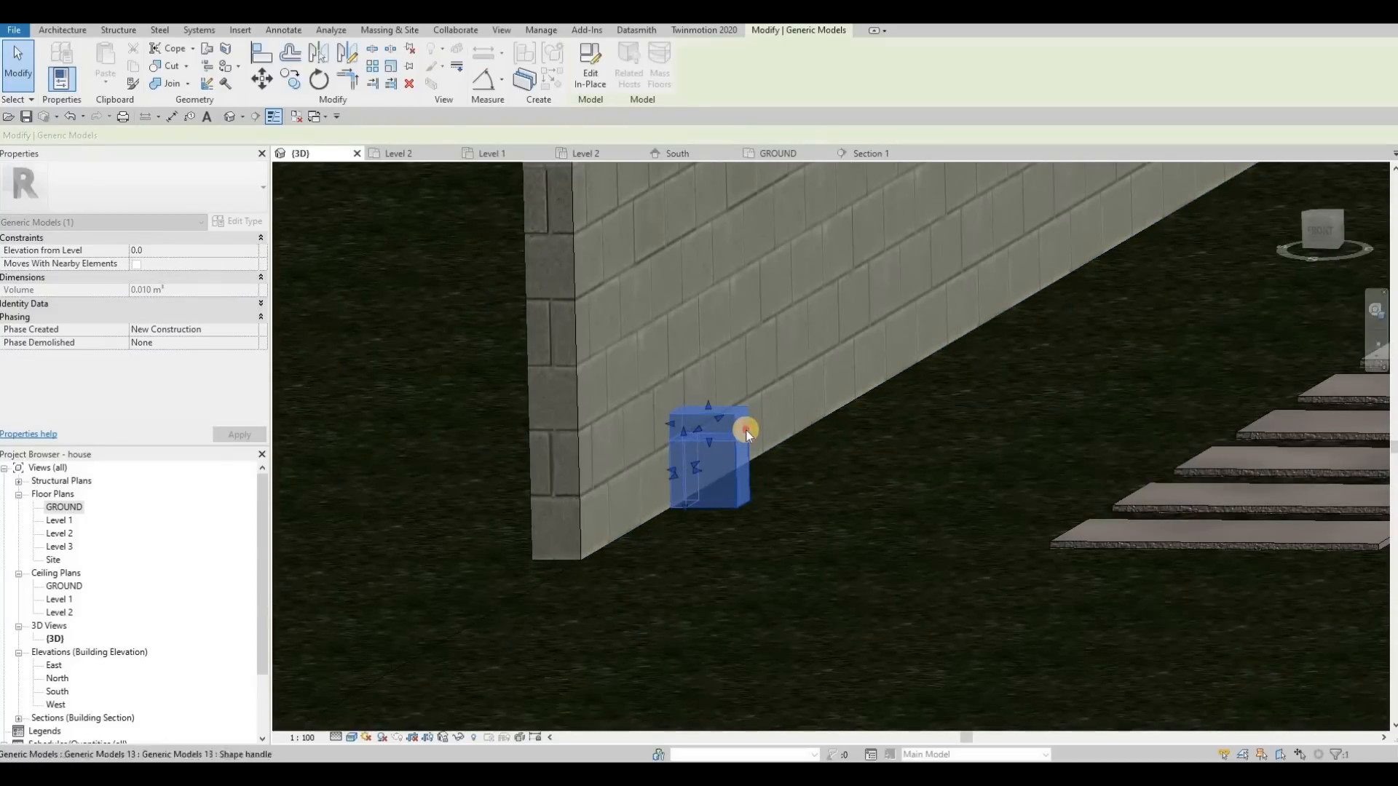
drag(745, 431, 700, 423)
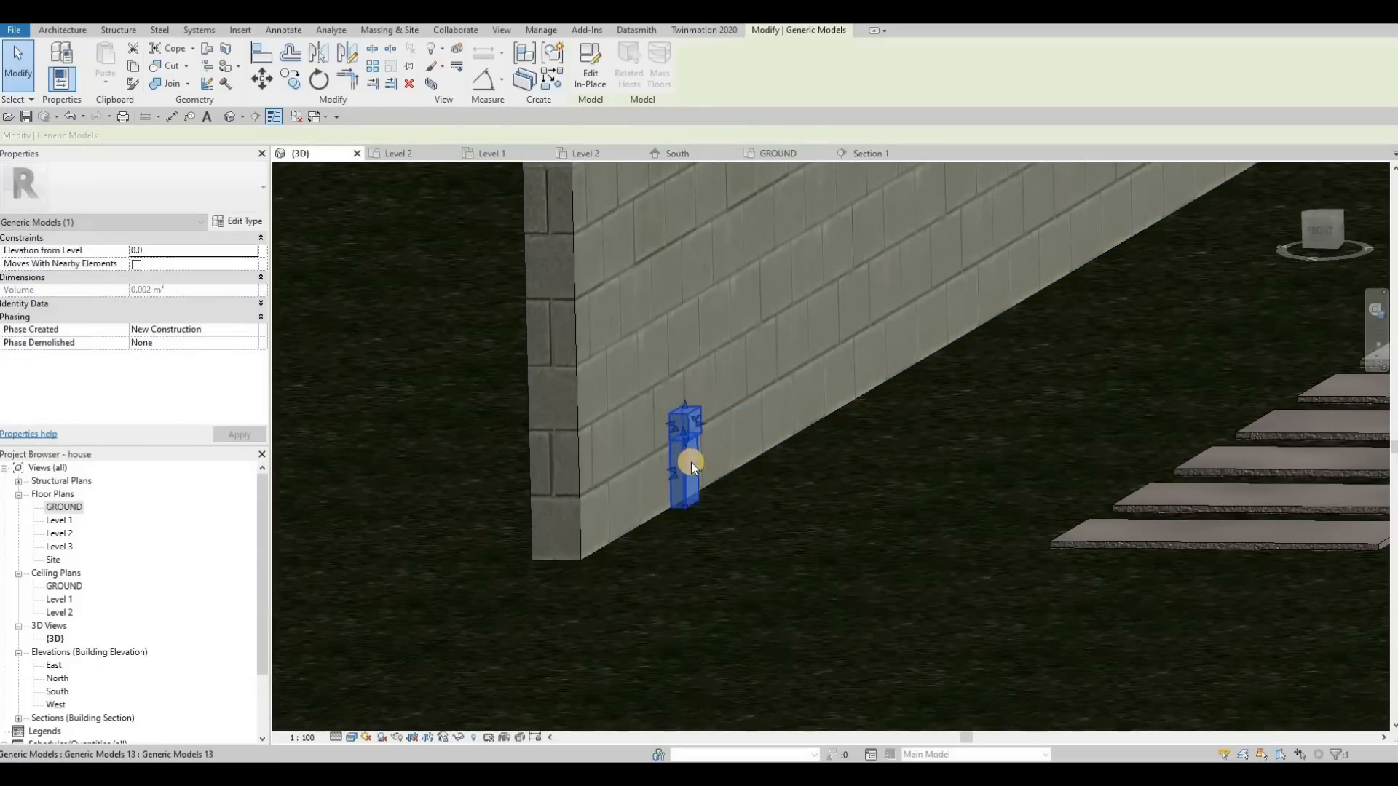
scroll(690, 459, up, 2)
key(Escape)
key(Escape)
Align the upper glass block's outer face with the lower block's outer face.
scroll(691, 461, up, 2)
key(a)
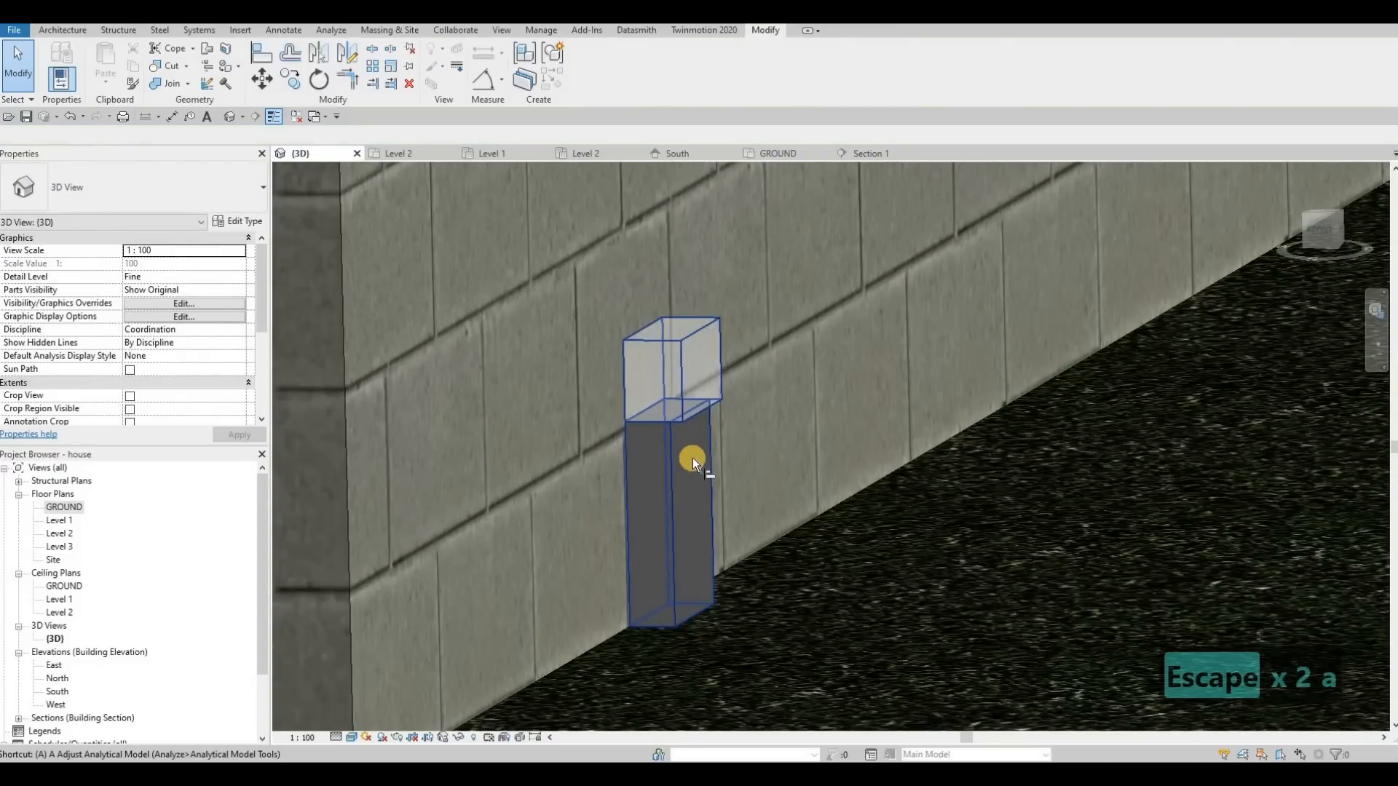
key(l)
scroll(695, 465, up, 1)
click(697, 375)
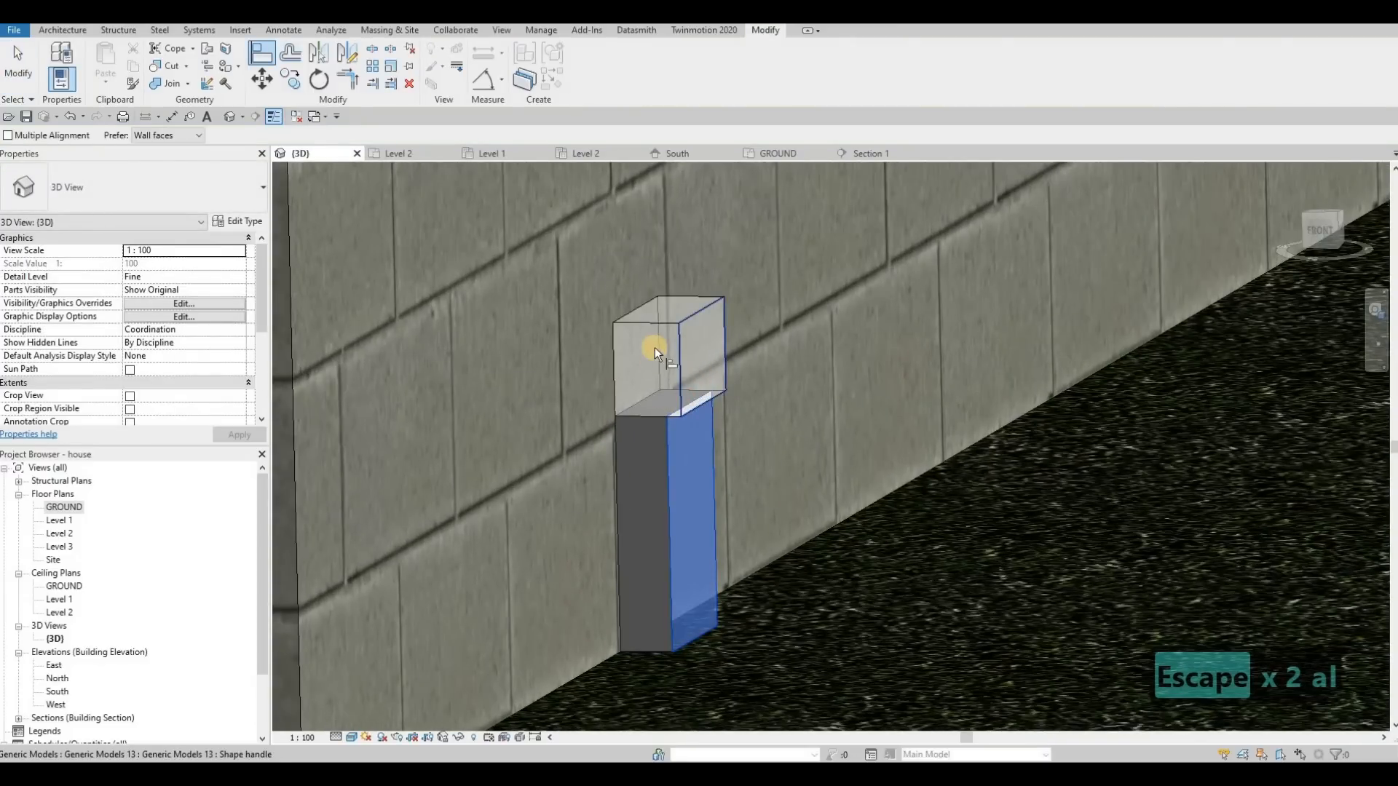
key(Escape)
key(Escape)
Reduce the upper glass block's height to a thin cap and return to the Section 1 view.
click(672, 317)
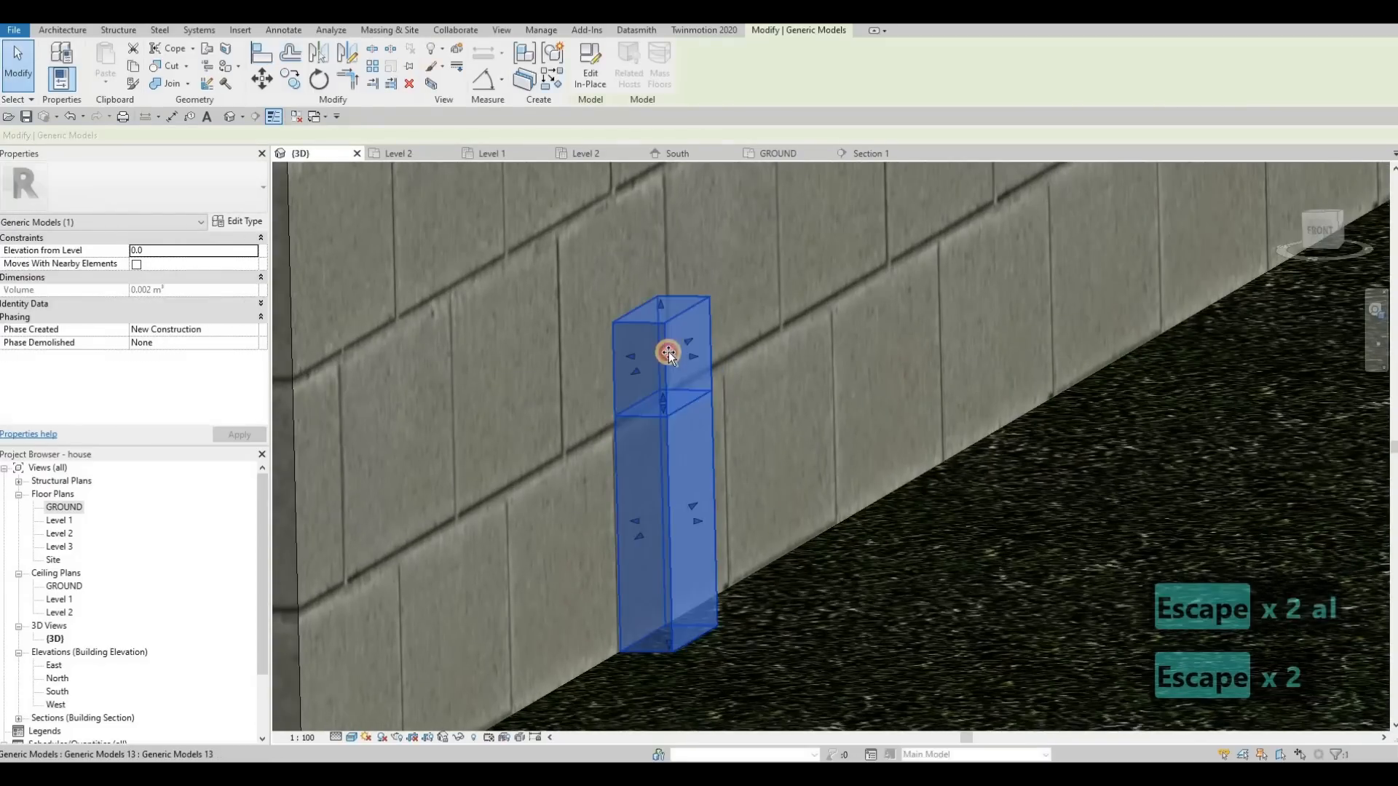
key(Escape)
click(864, 154)
scroll(636, 350, down, 4)
key(Escape)
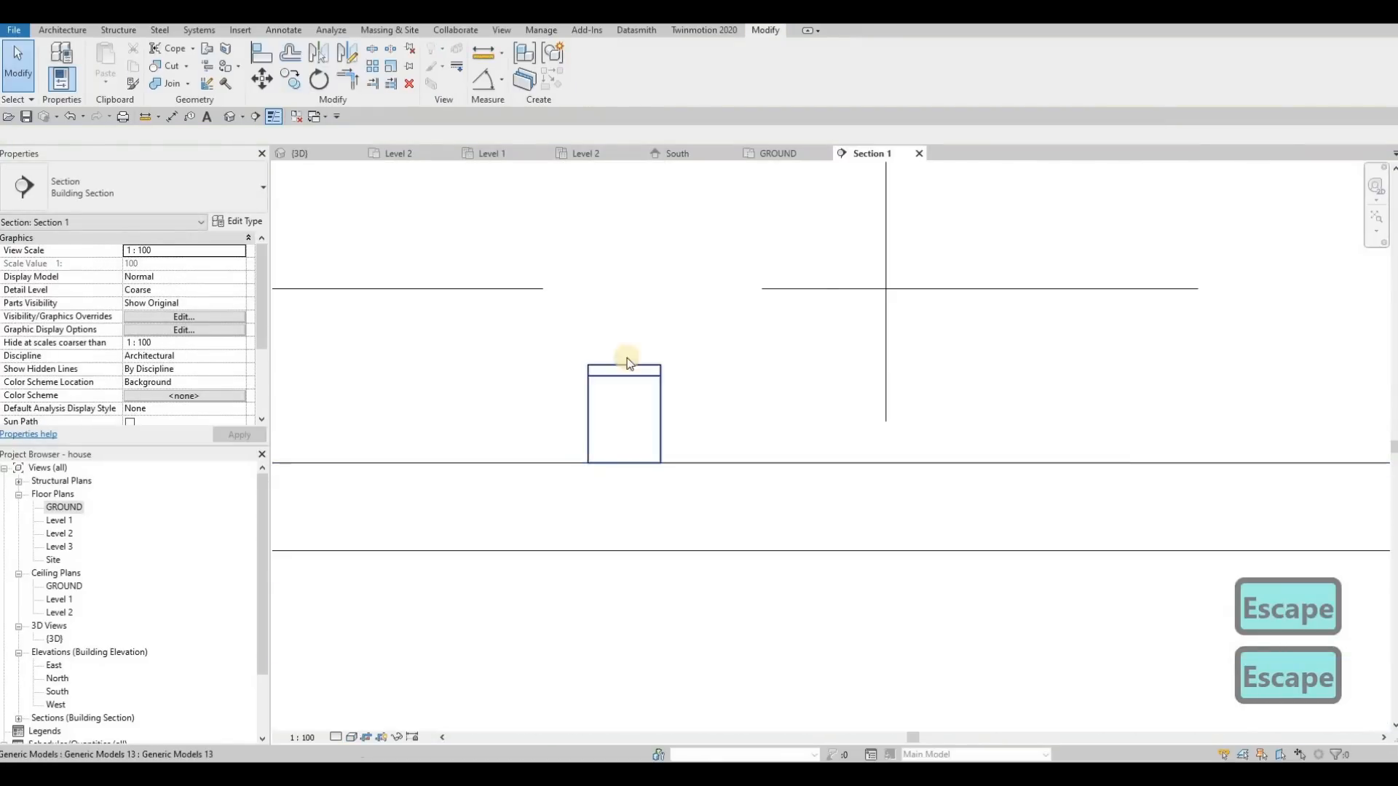
Open the two-block generic model at the wall's foot for in-place editing.
scroll(623, 368, down, 2)
click(634, 368)
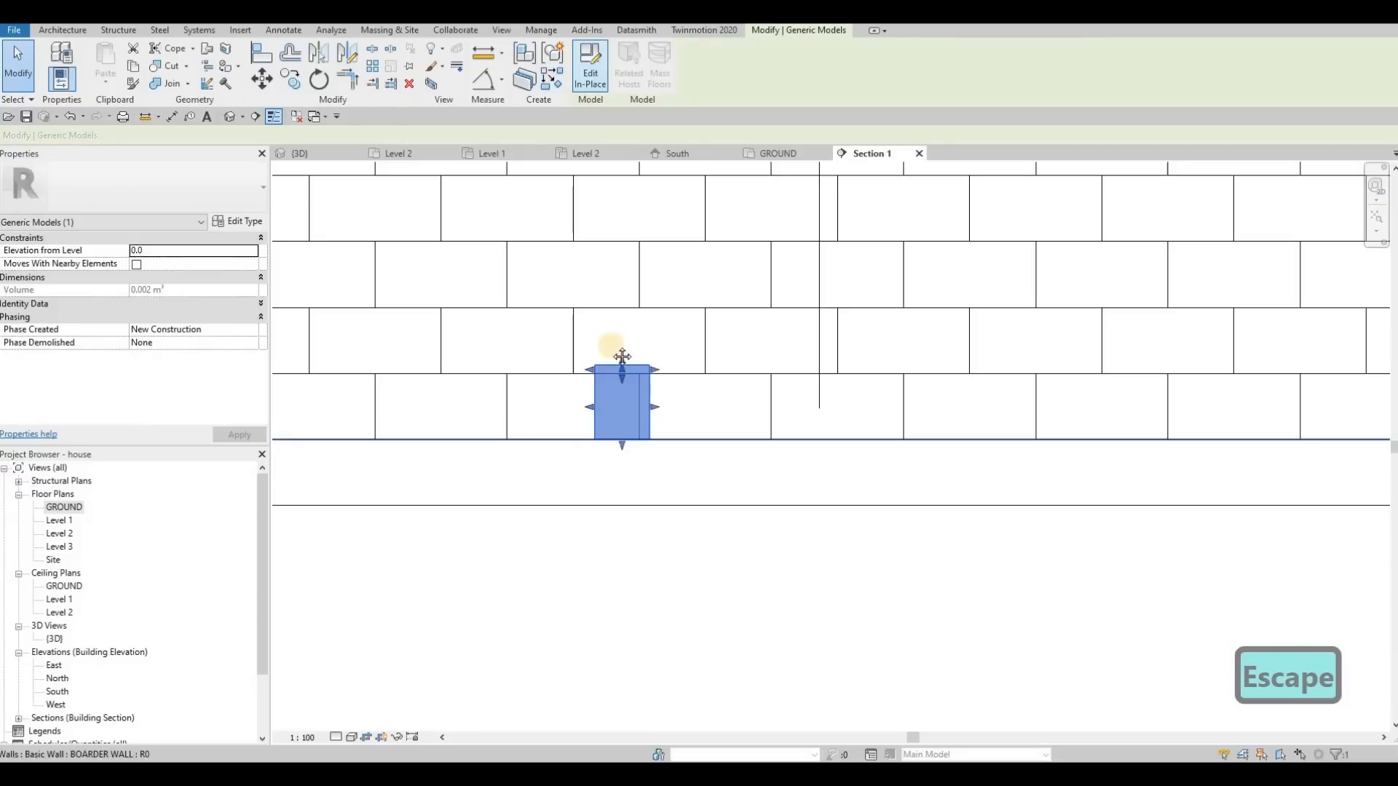
double_click(629, 373)
scroll(567, 368, down, 3)
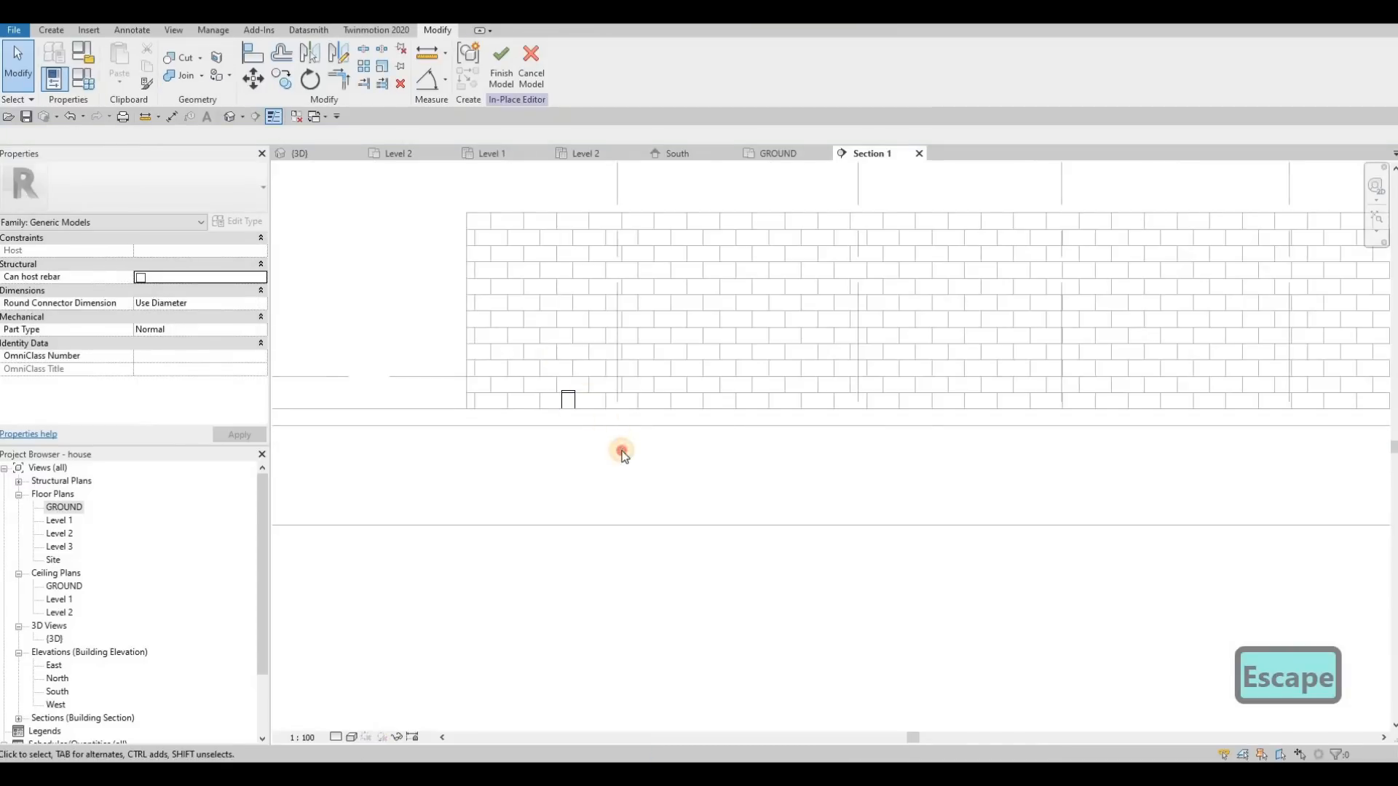
drag(622, 455, 618, 456)
key(c)
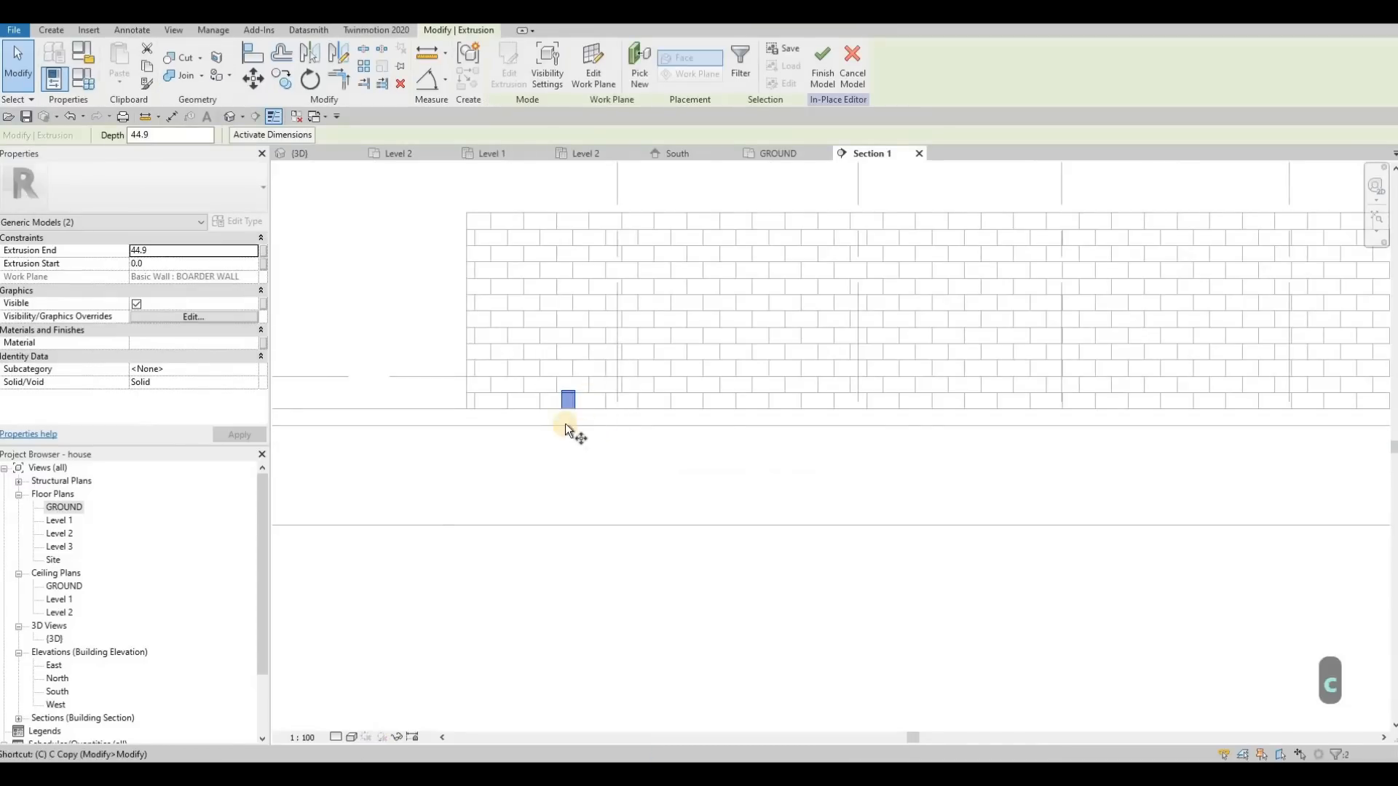
key(o)
click(558, 412)
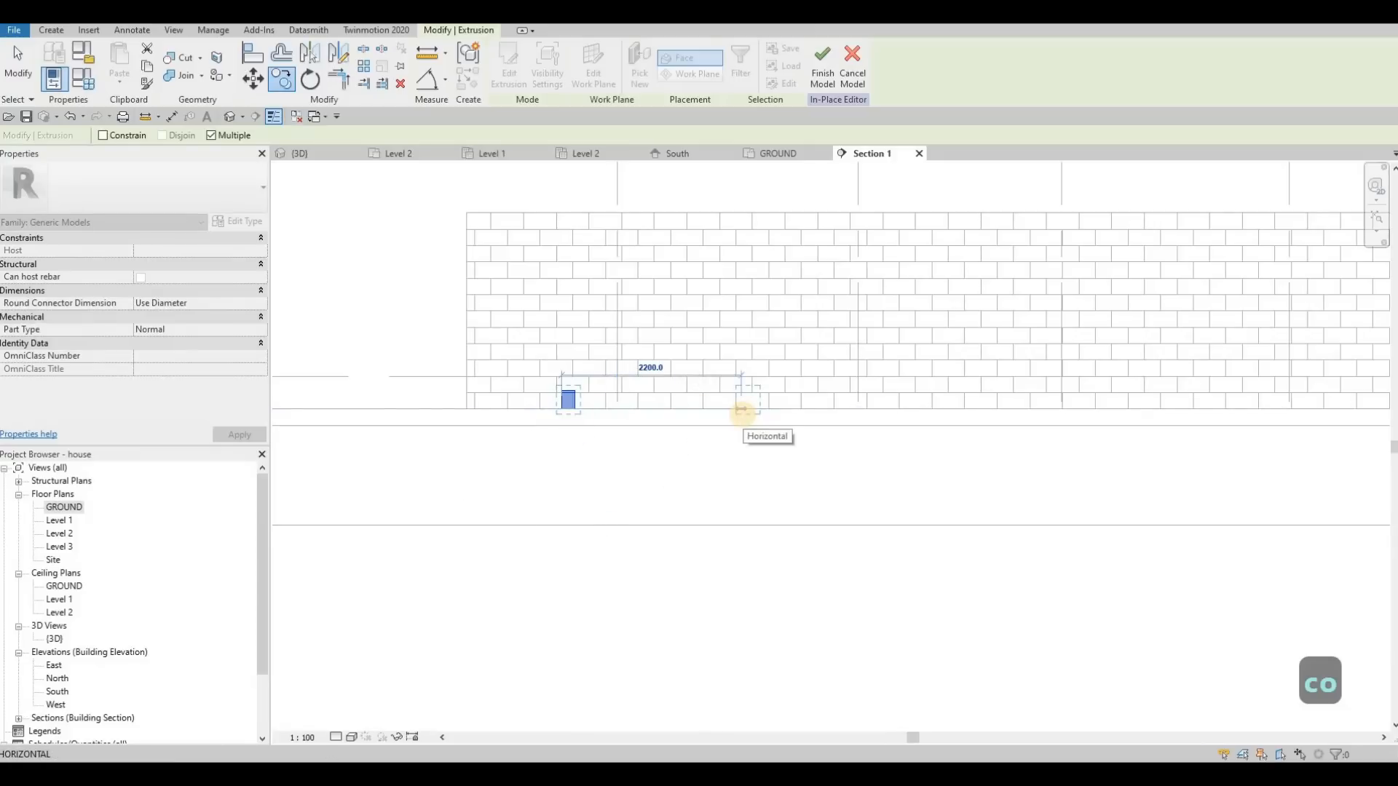
text(2000)
key(Escape)
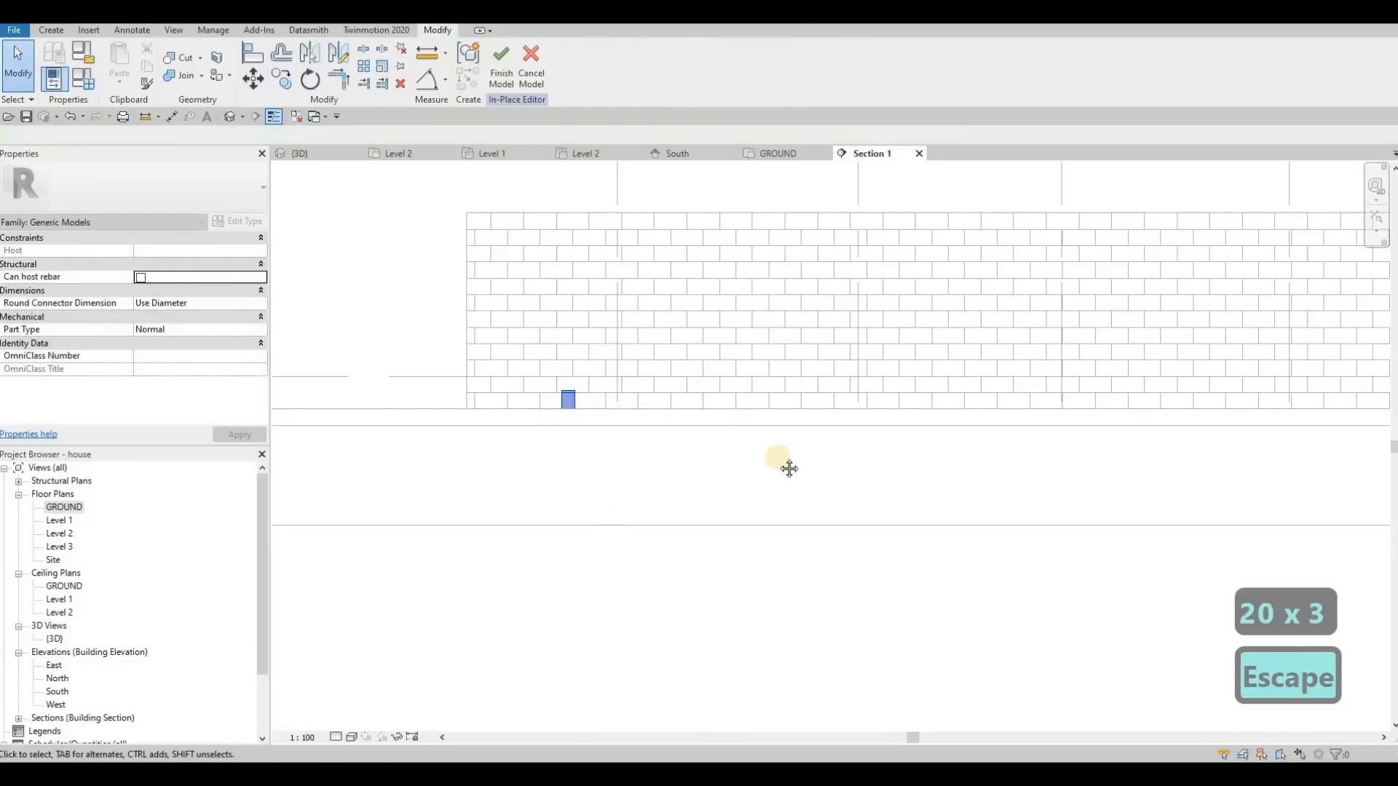
Copy both blocks of the wall light along the foot of the border wall five times at 2000 mm spacing.
scroll(567, 409, down, 3)
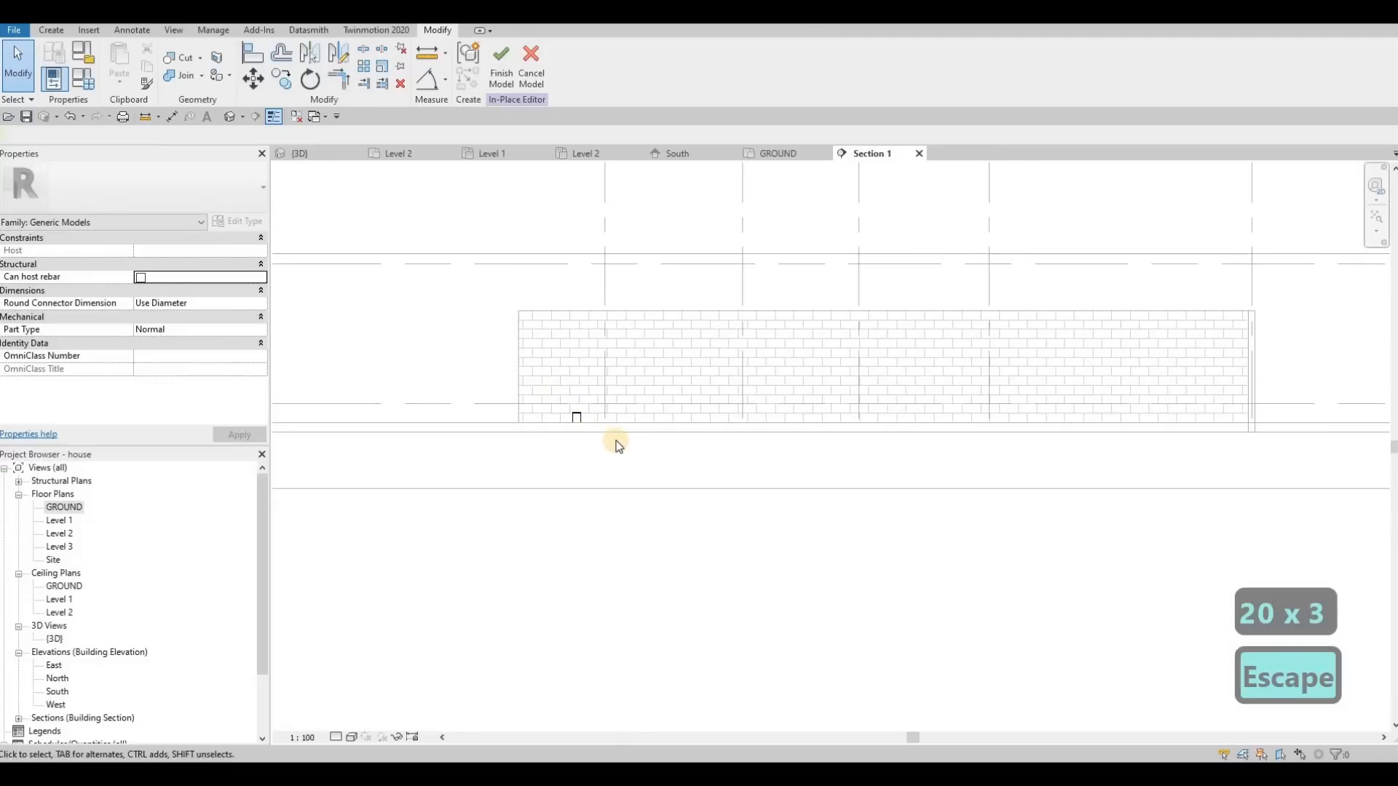
drag(554, 386, 617, 446)
key(c)
key(o)
click(578, 418)
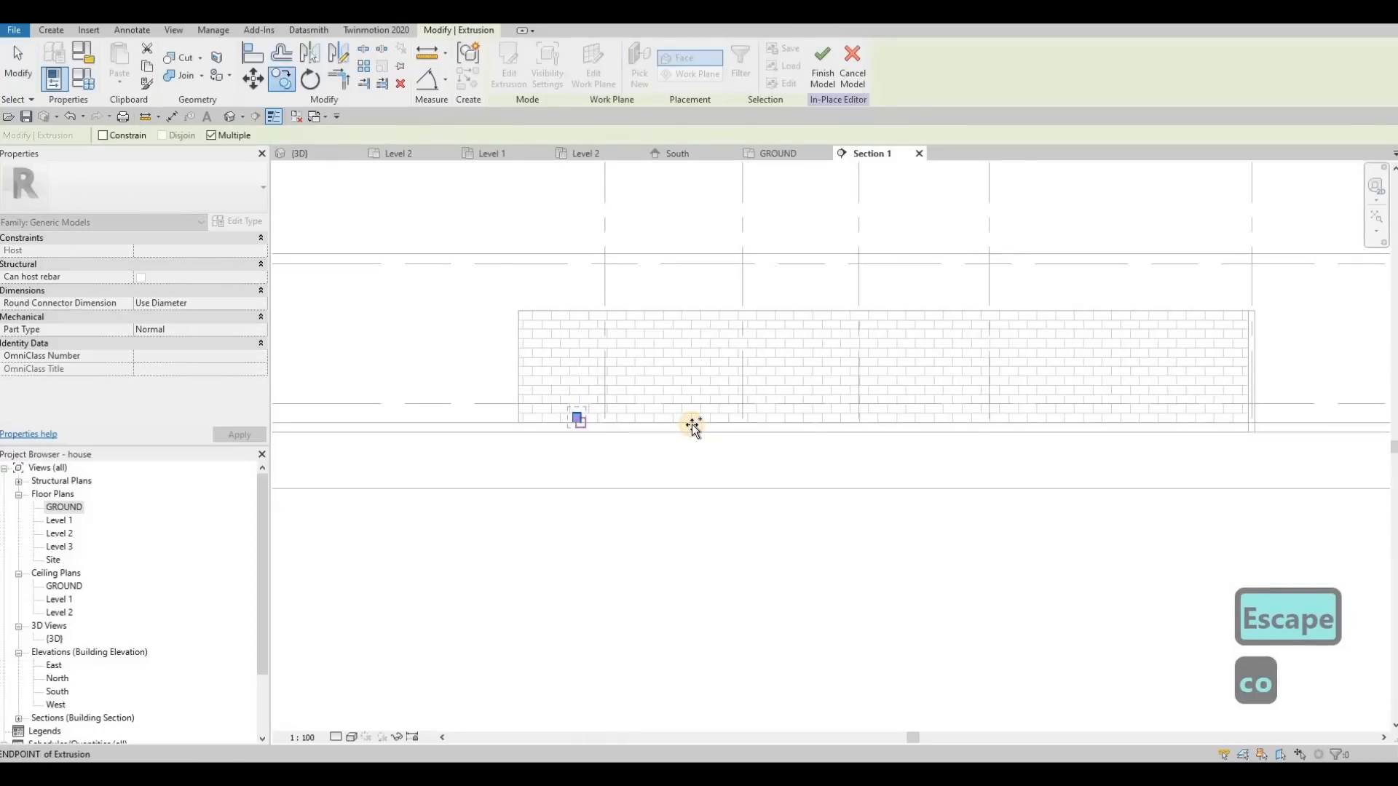
text(2000)
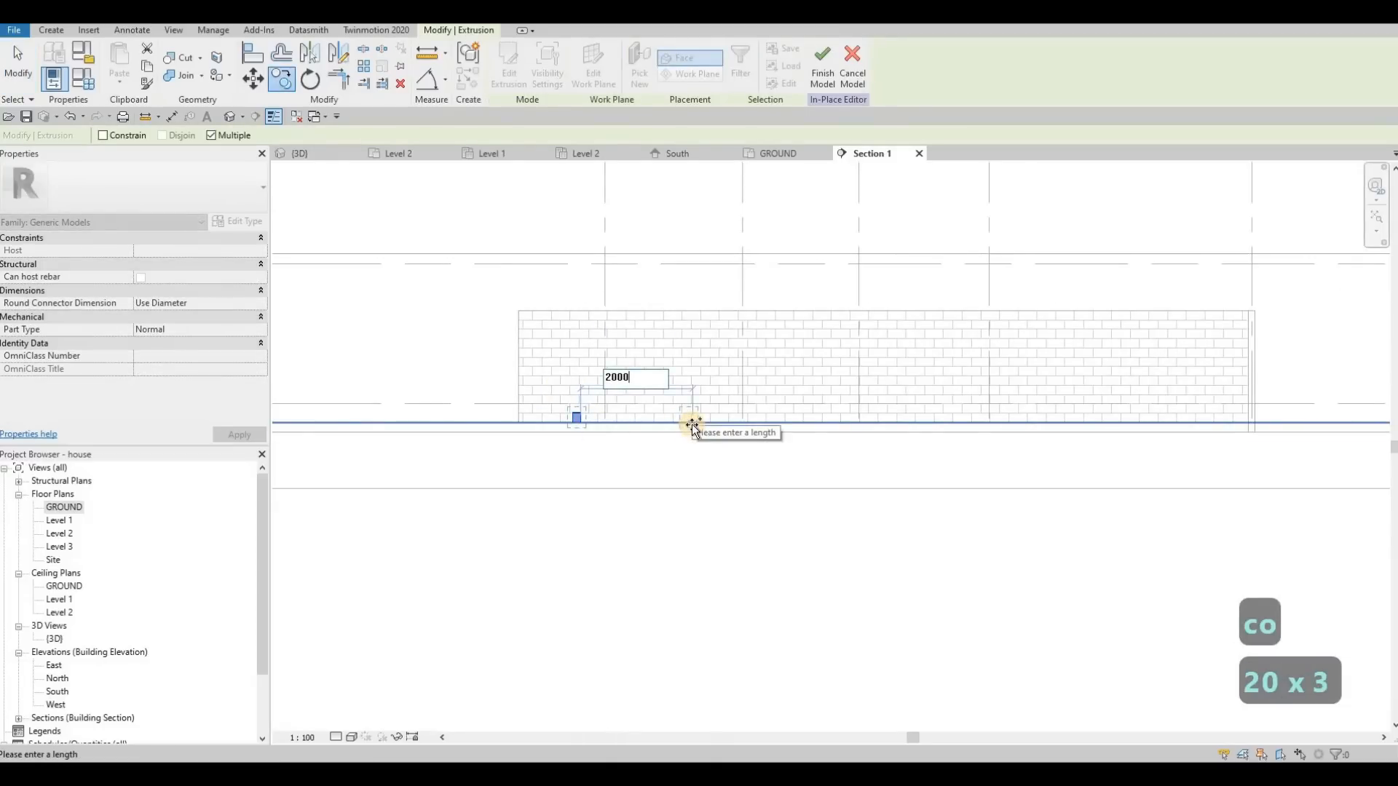
key(Return)
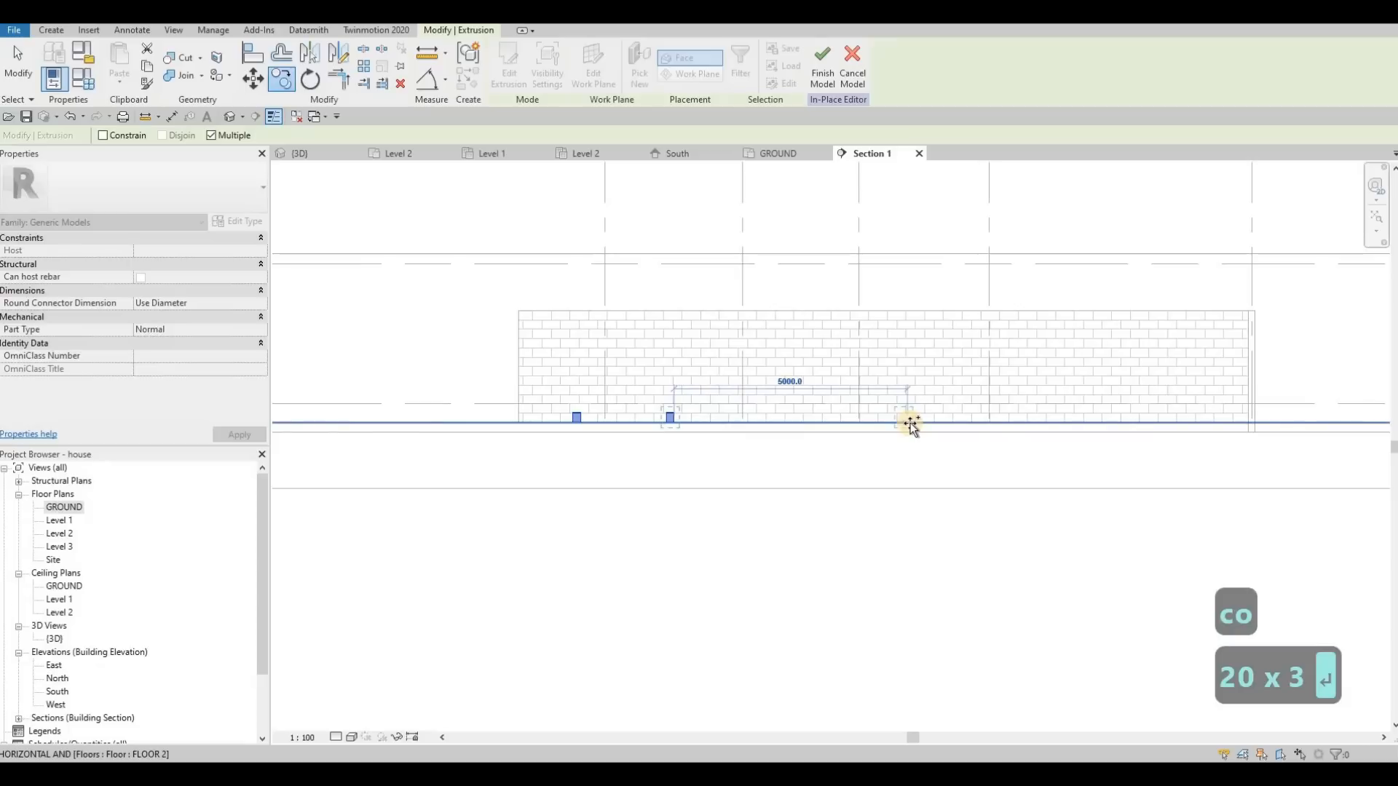
text(2000)
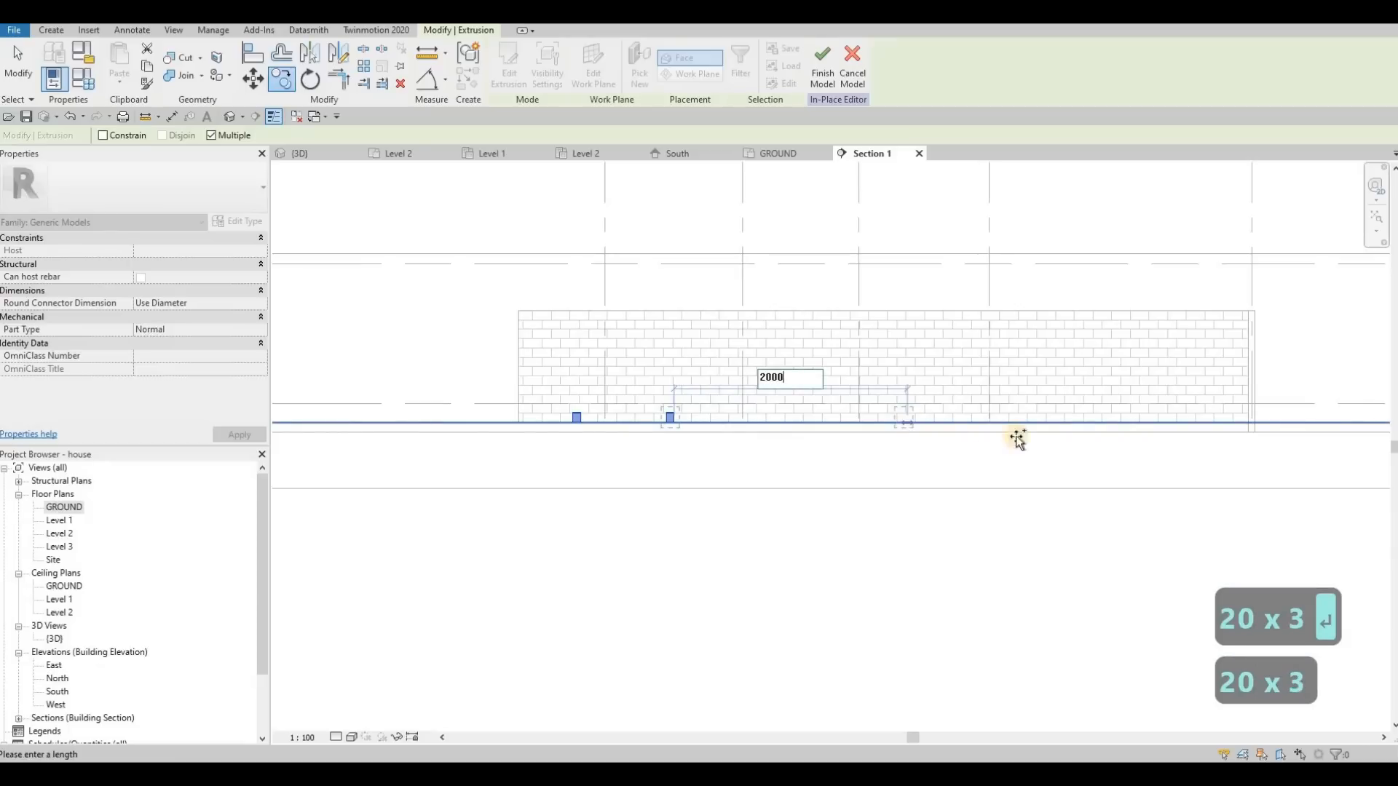
key(Return)
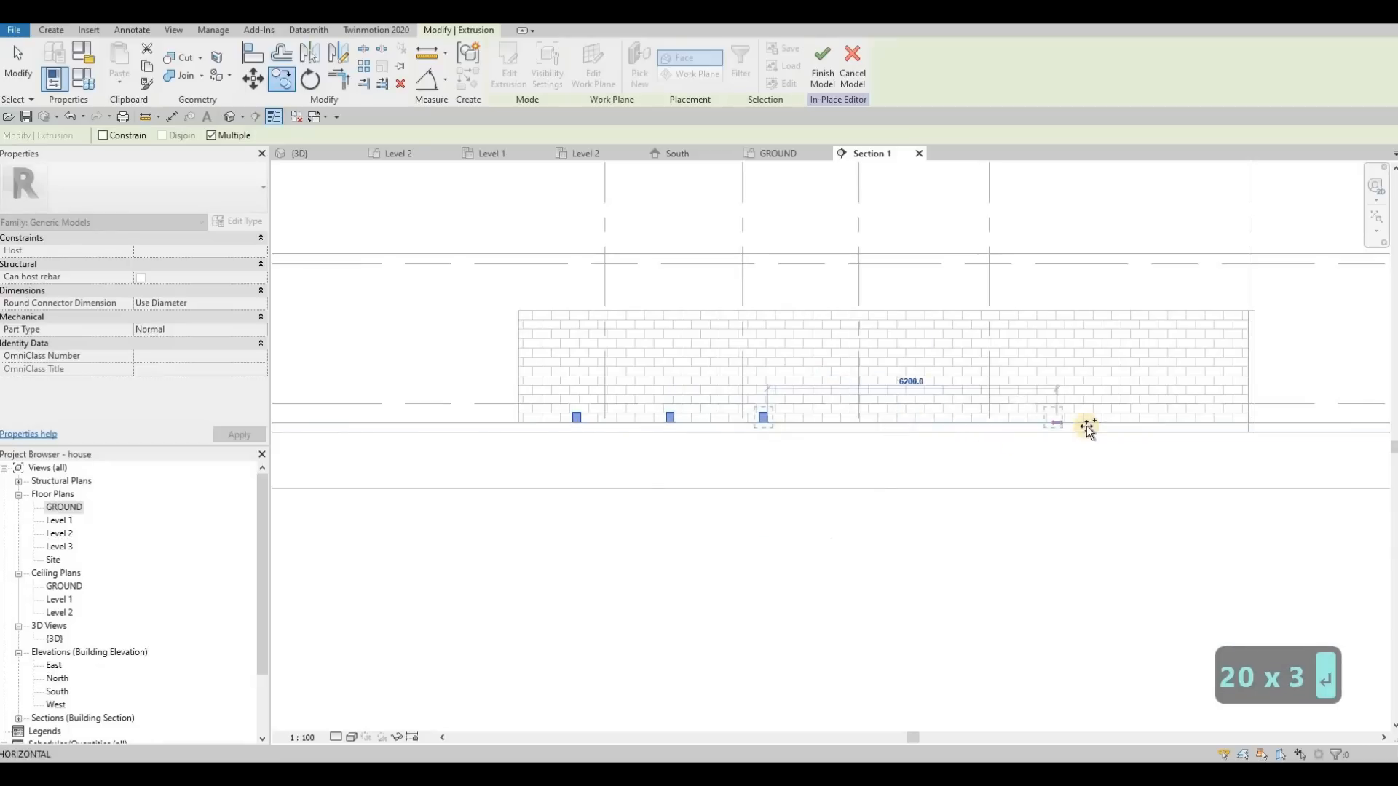
text(2000)
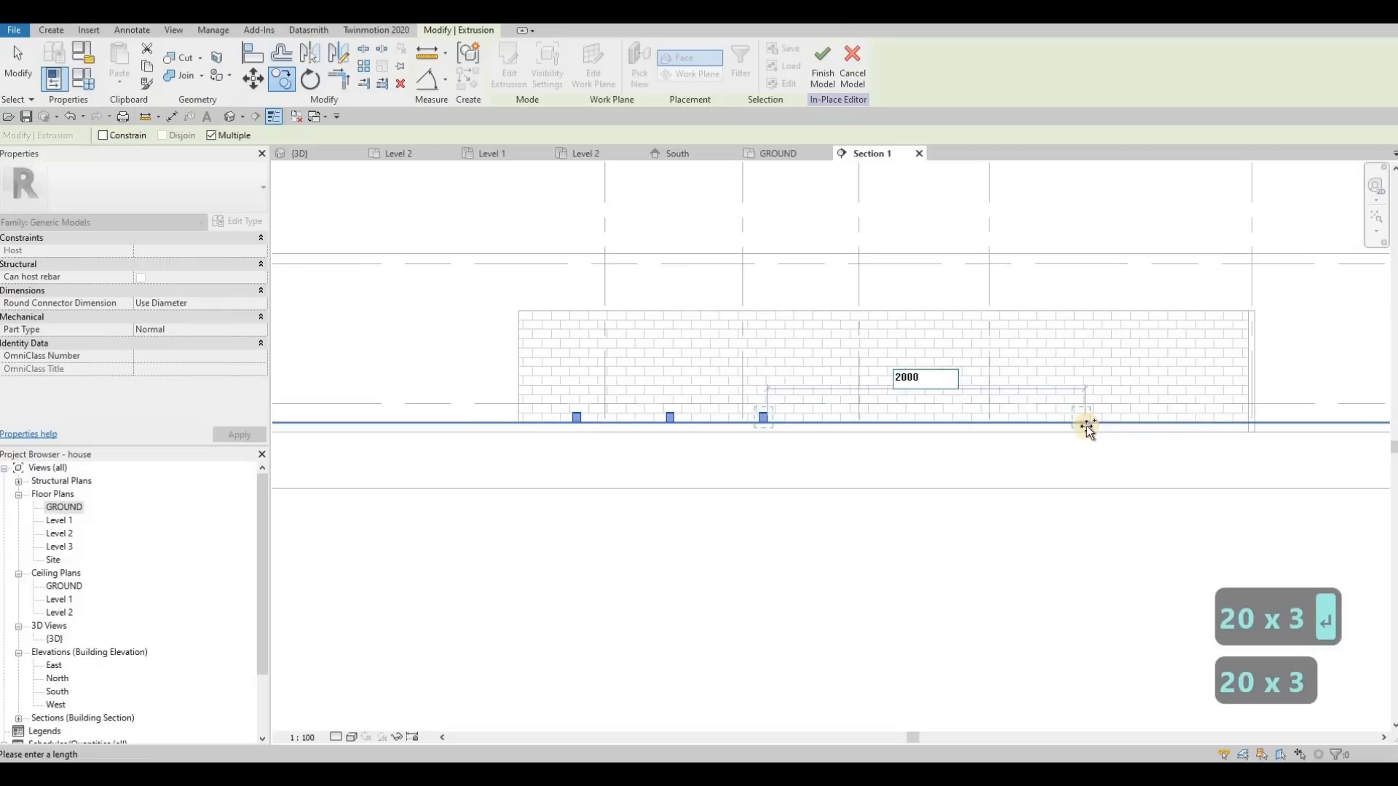
key(Return)
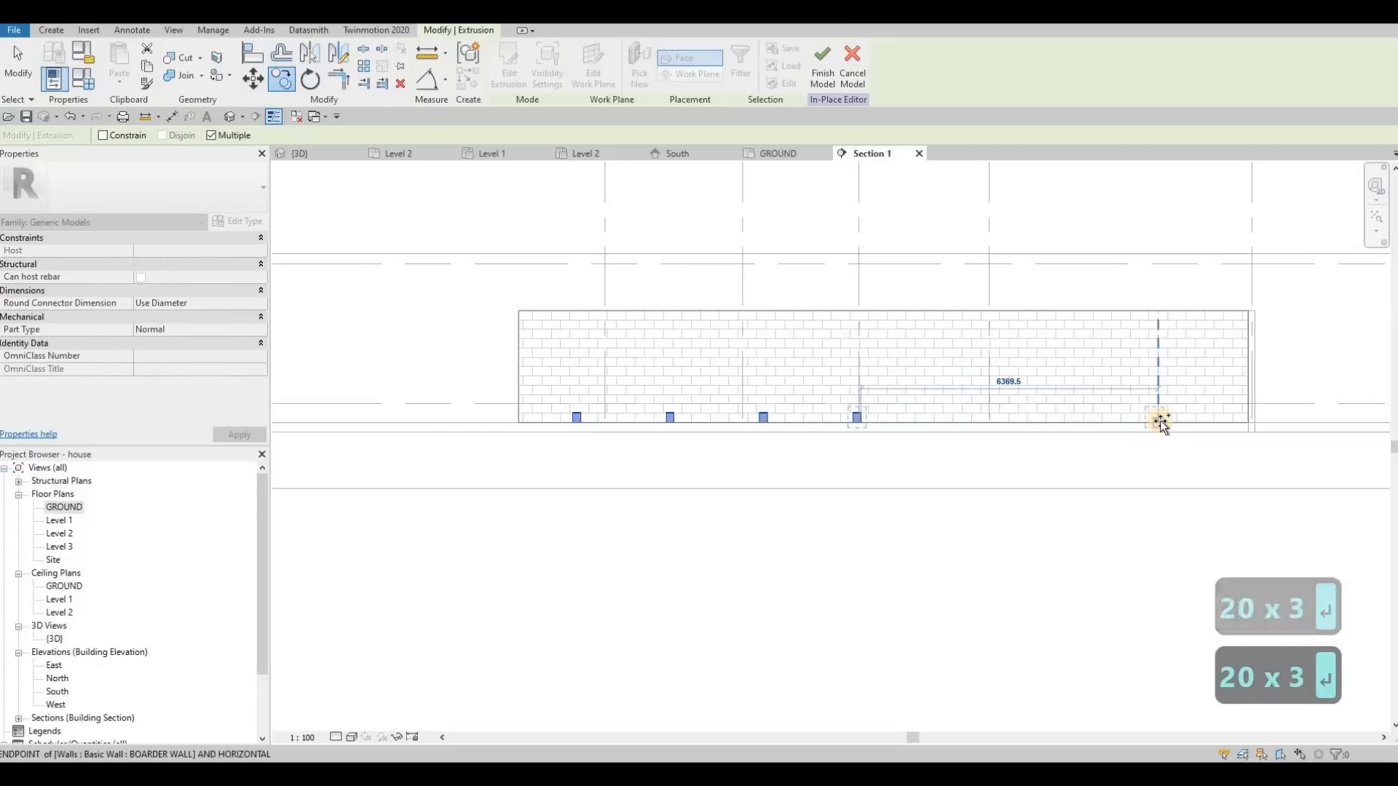
text(2000)
key(Return)
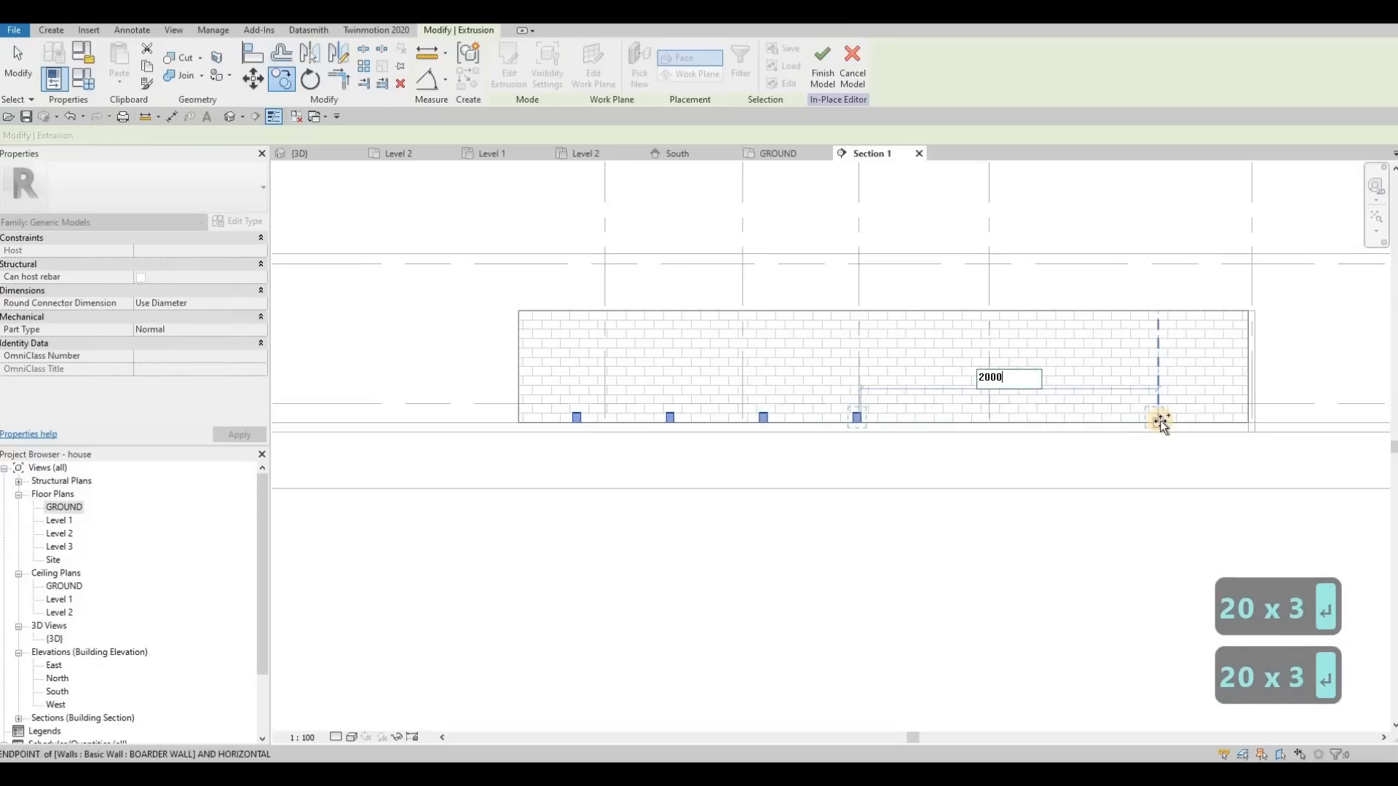
text(2000)
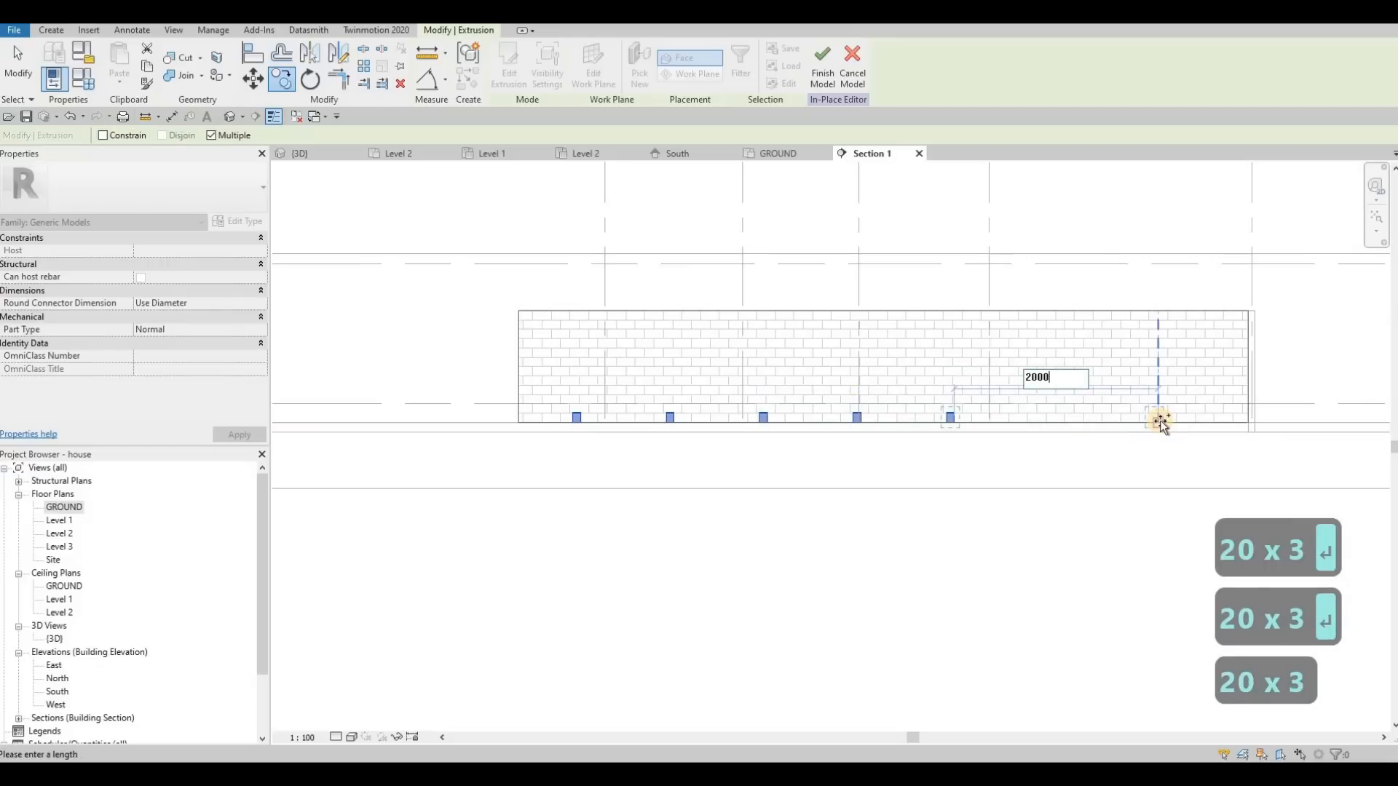
key(Return)
Add two more light copies at 2000 mm spacing towards the far end of the wall and end the copying.
middle_drag(1278, 419, 1102, 429)
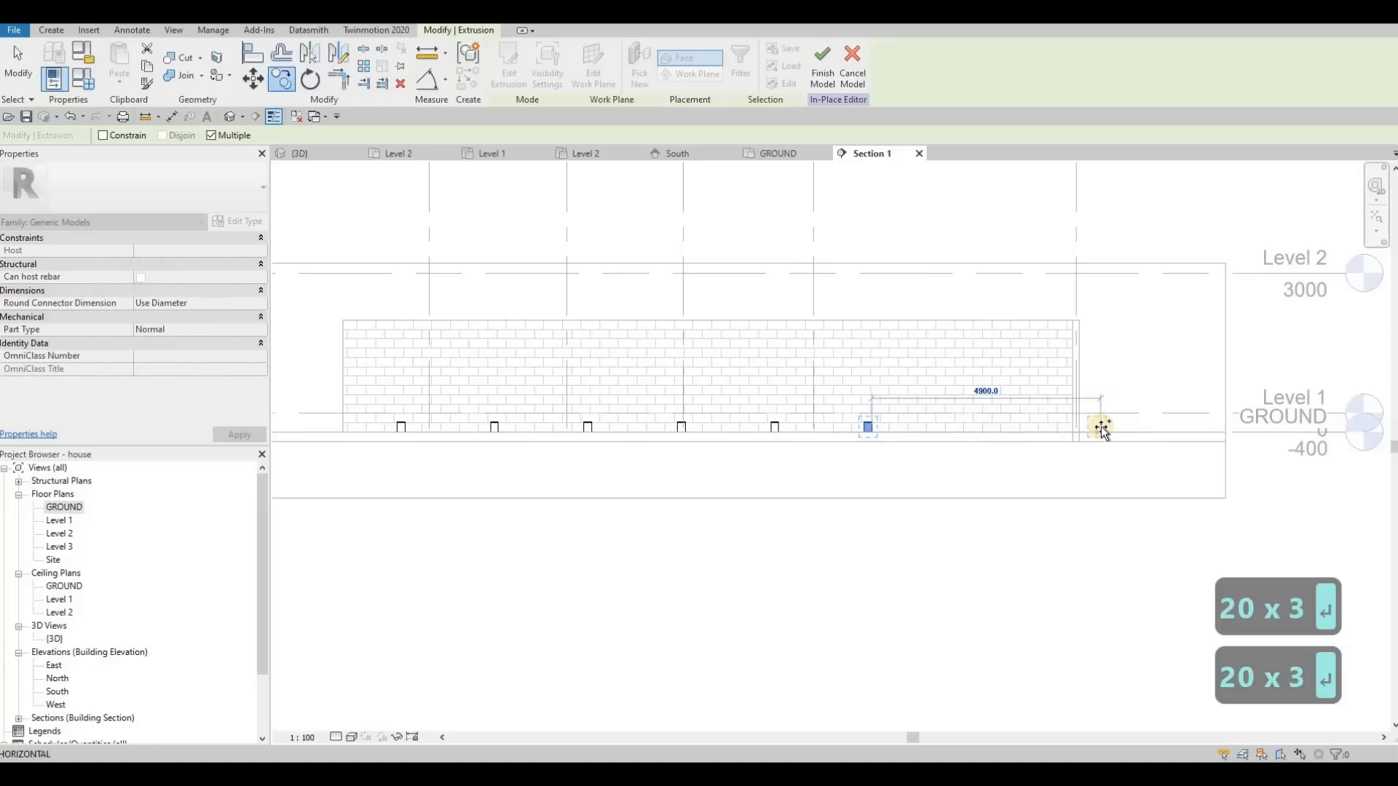
text(2000)
key(Return)
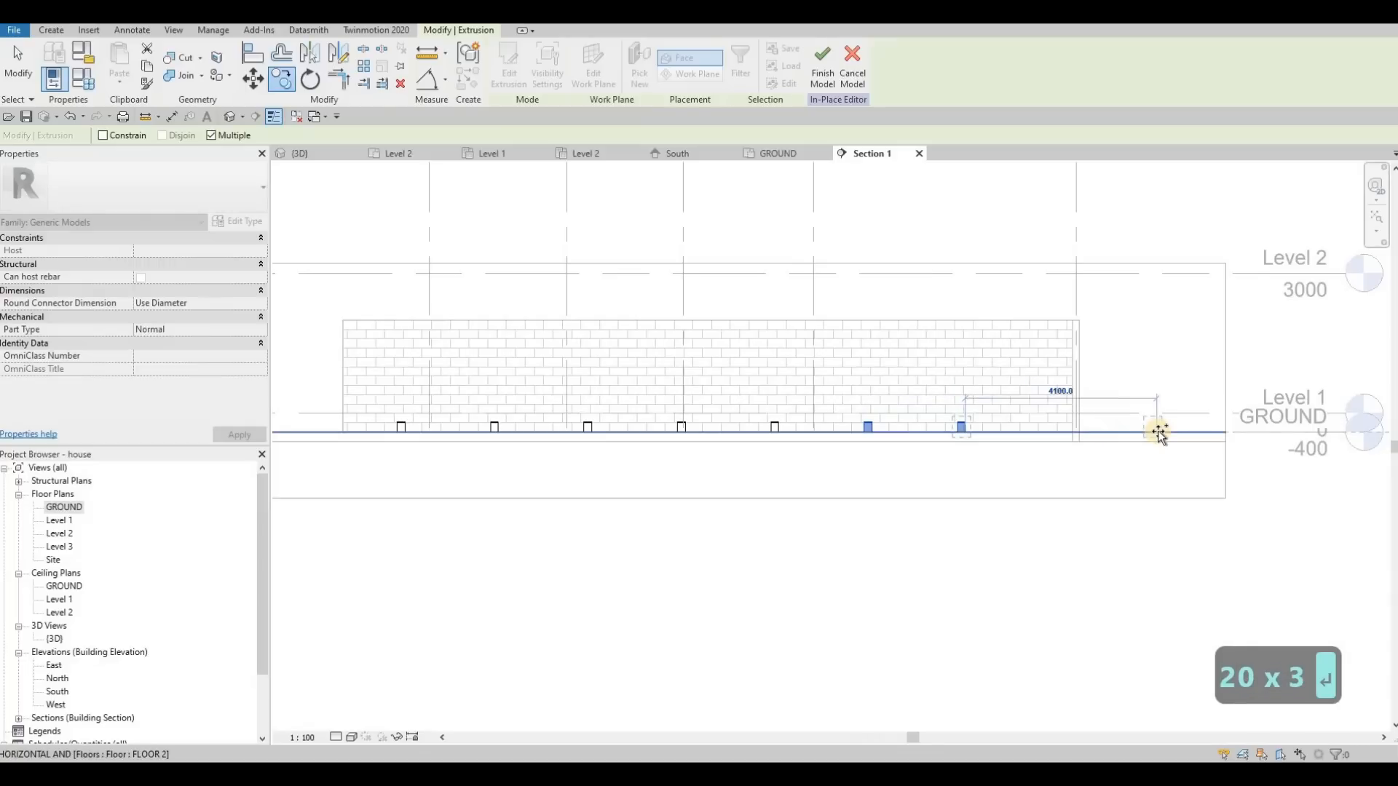
text(2000)
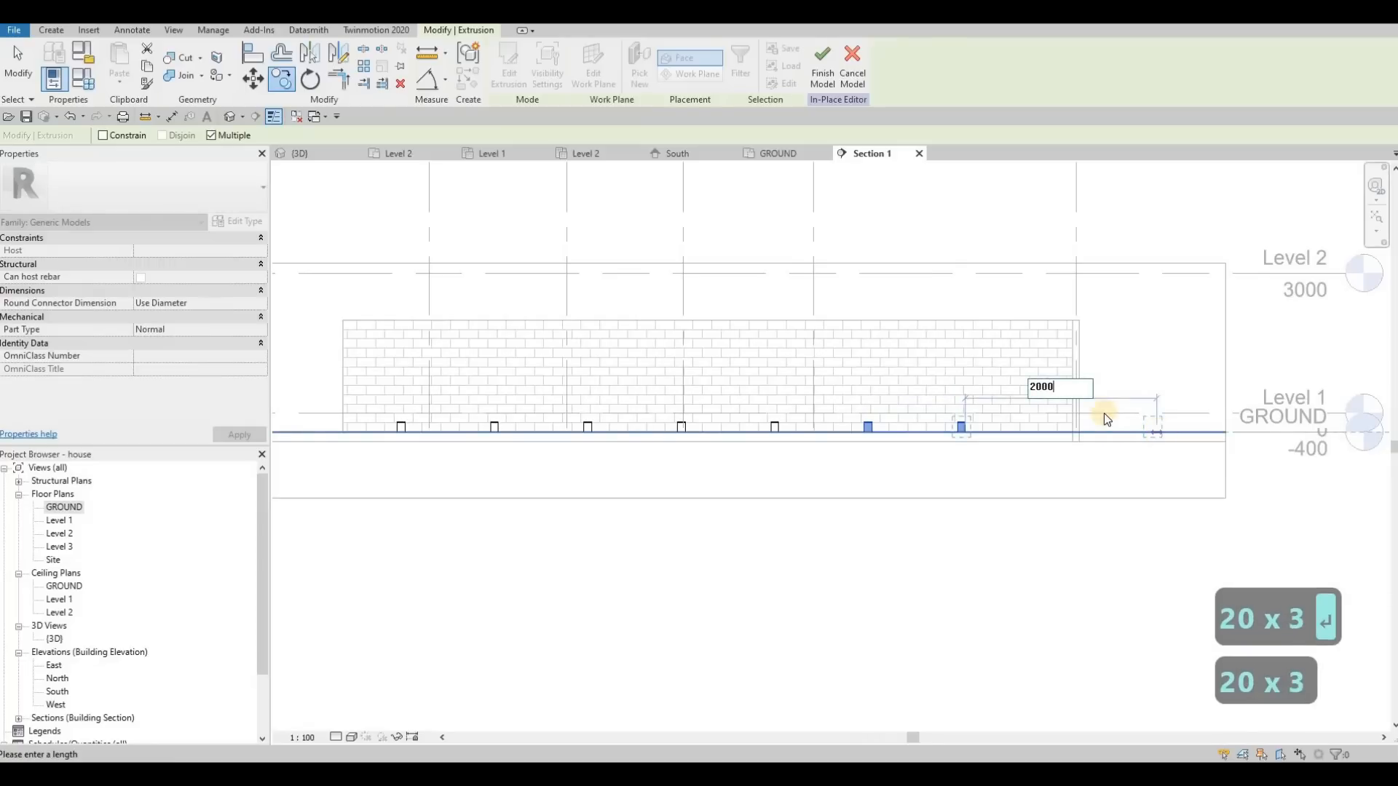
key(Escape)
key(Escape)
key(Escape)
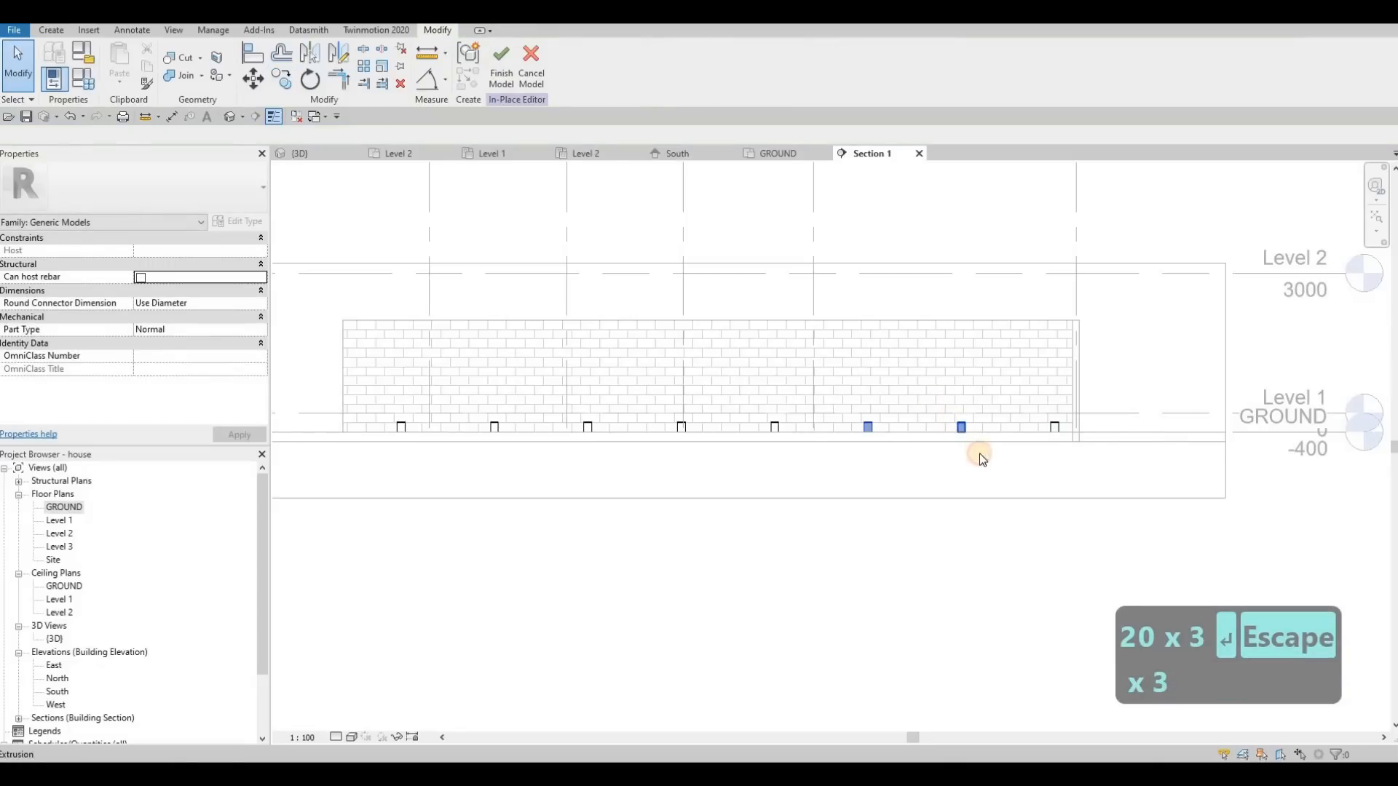
Delete the seventh, fifth and third lights in the row to widen the spacing between the lights.
click(980, 453)
key(Delete)
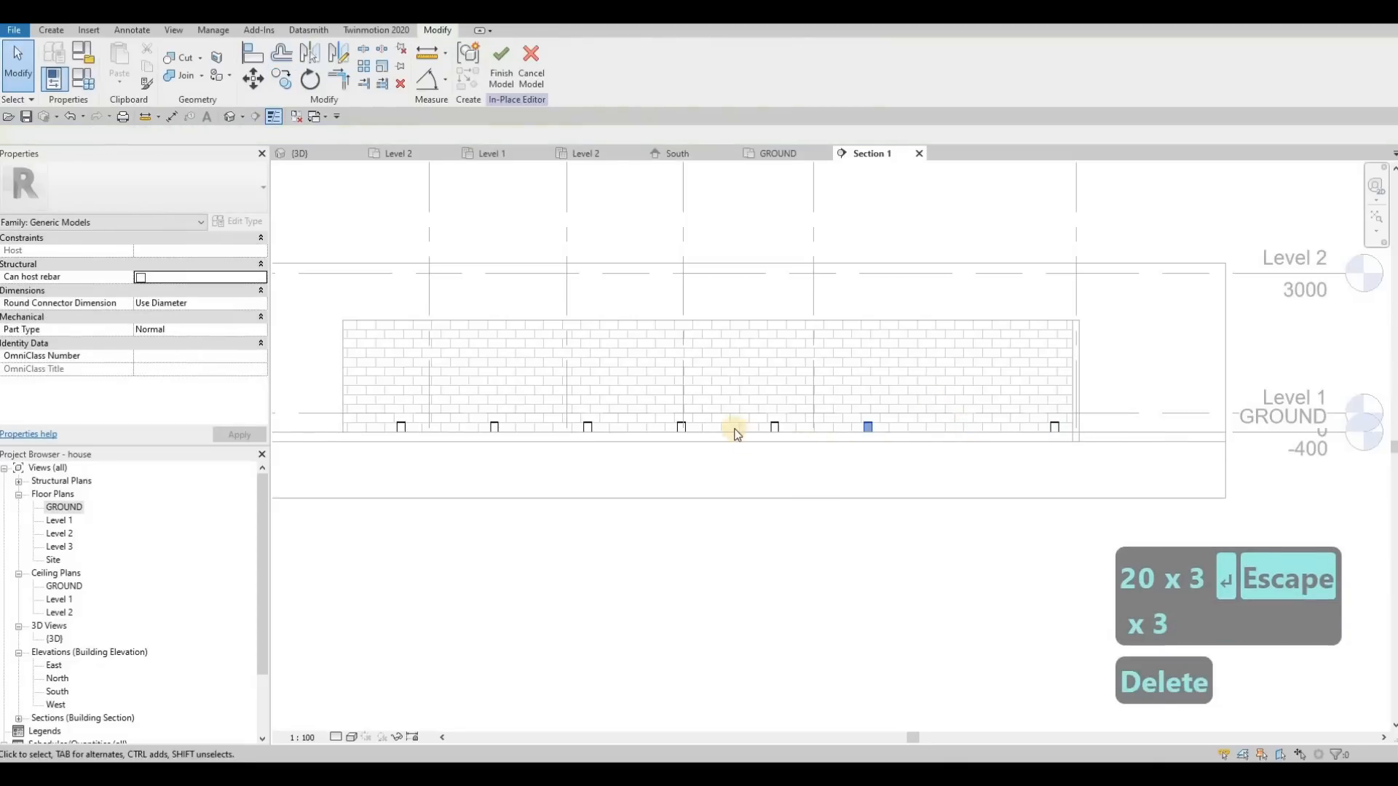
drag(754, 388, 792, 458)
key(Delete)
middle_drag(581, 396, 623, 385)
drag(635, 401, 674, 441)
key(Delete)
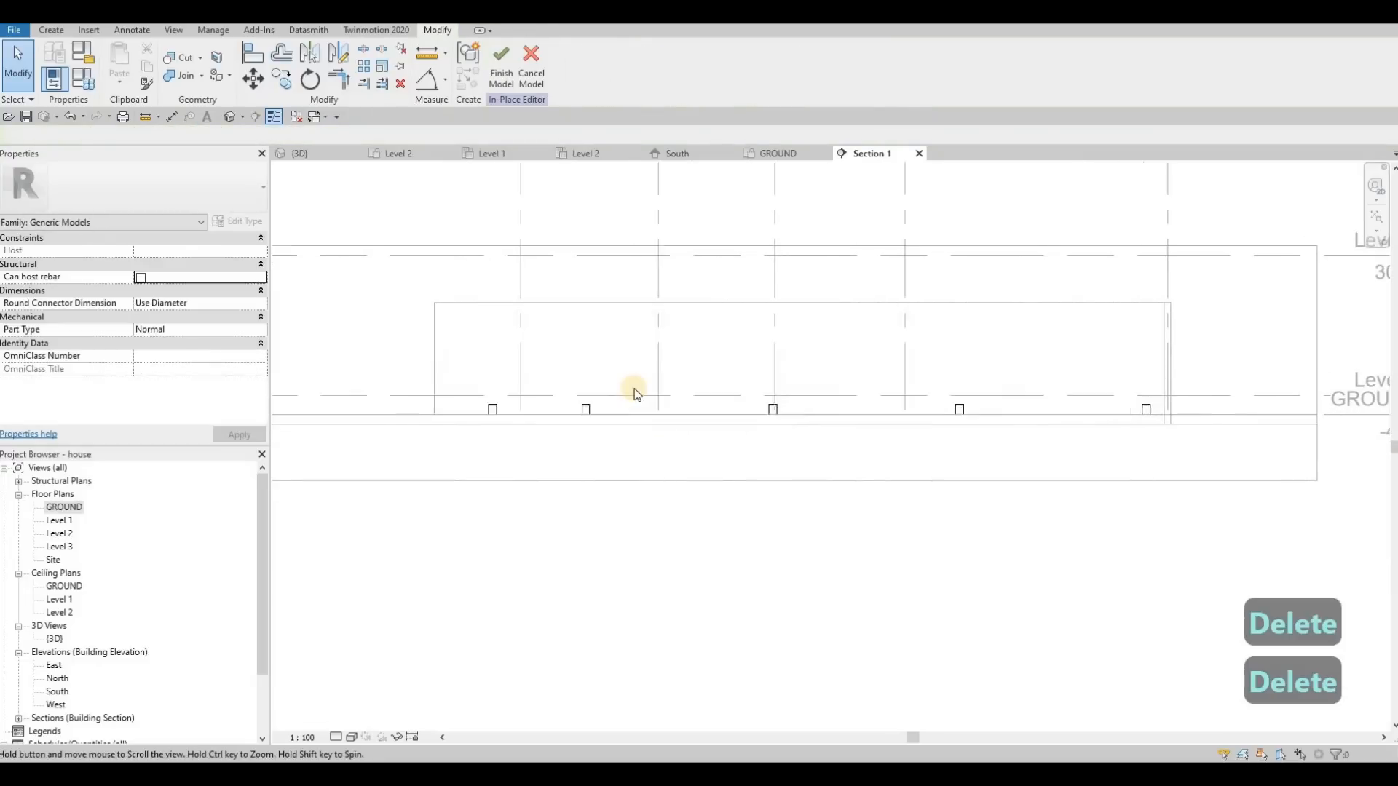
Delete the first light at the start of the wall and finish the in-place model.
middle_drag(630, 426, 641, 428)
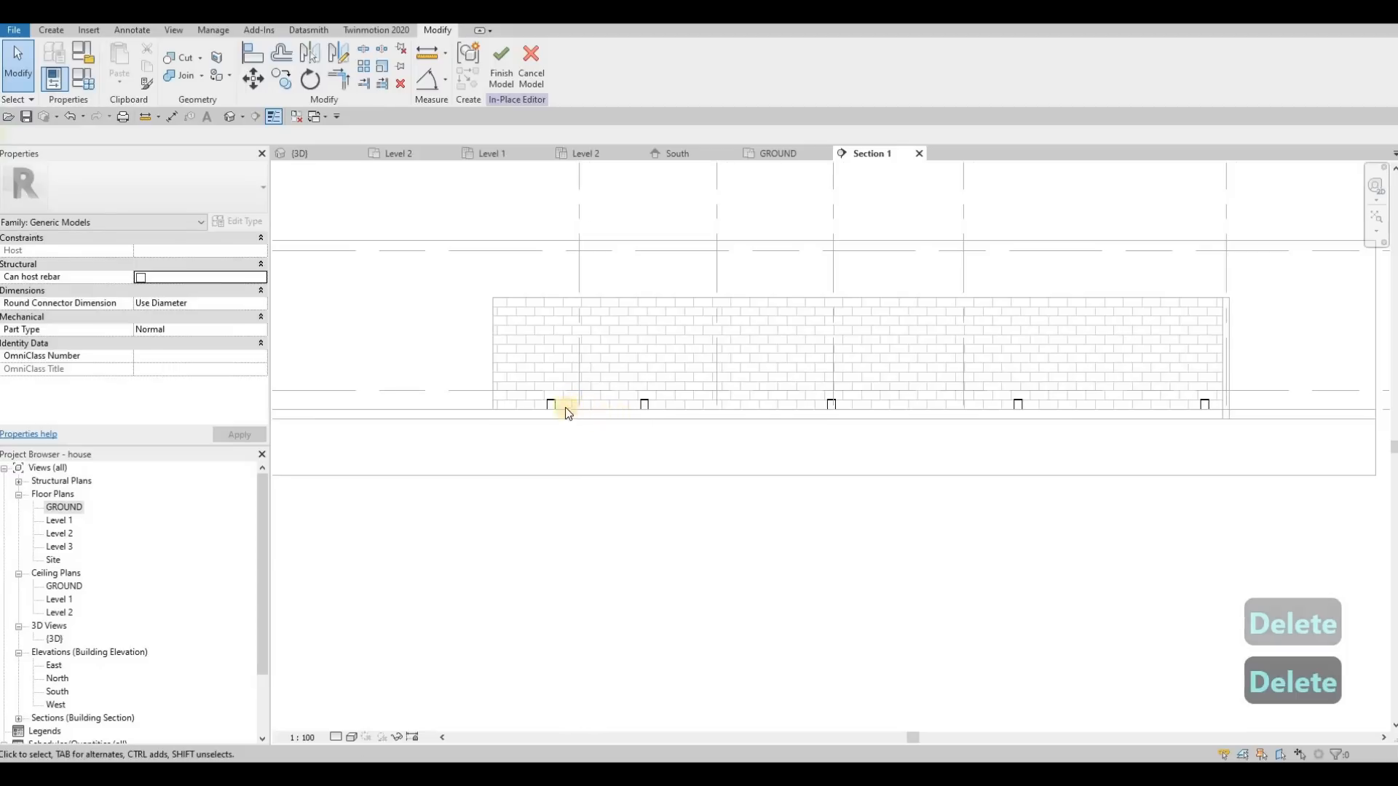
drag(586, 448, 586, 447)
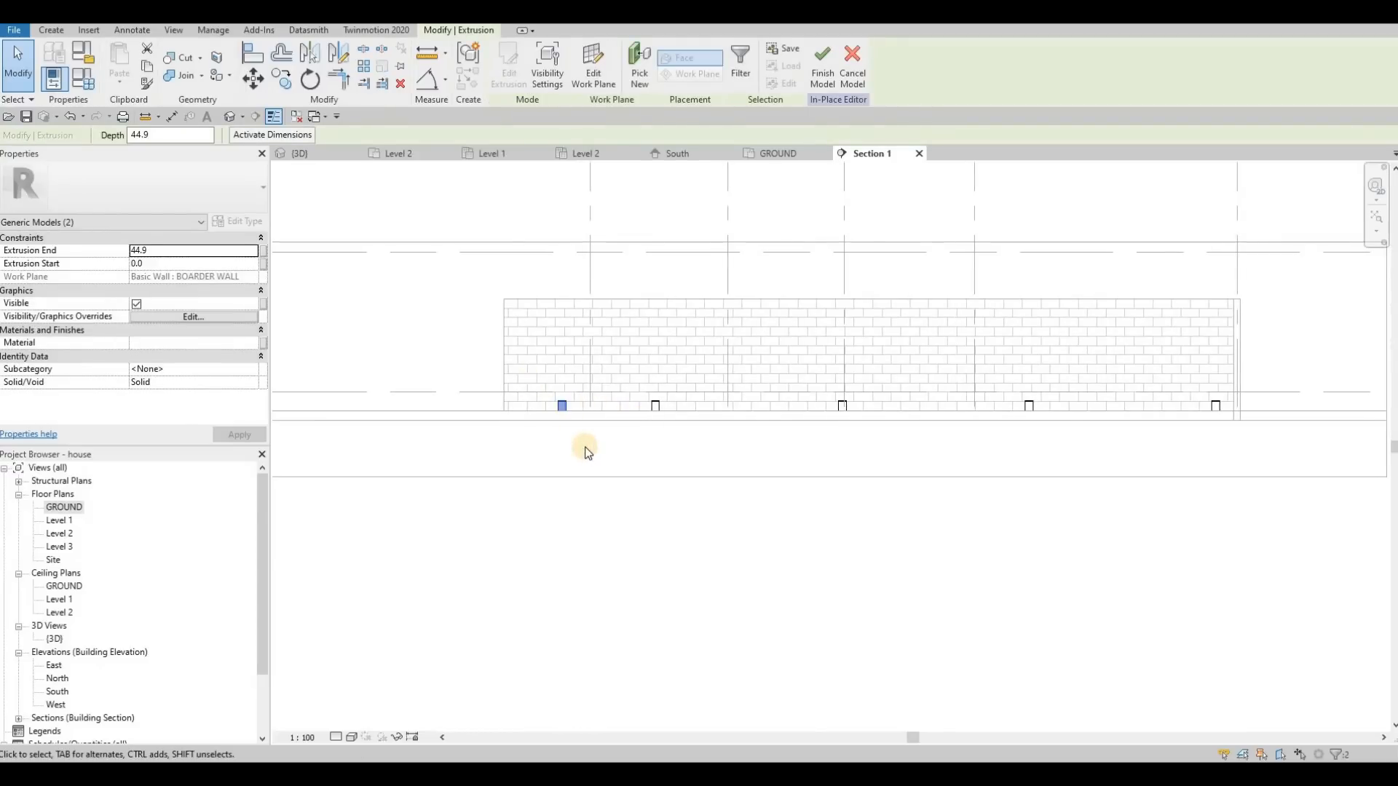
key(Delete)
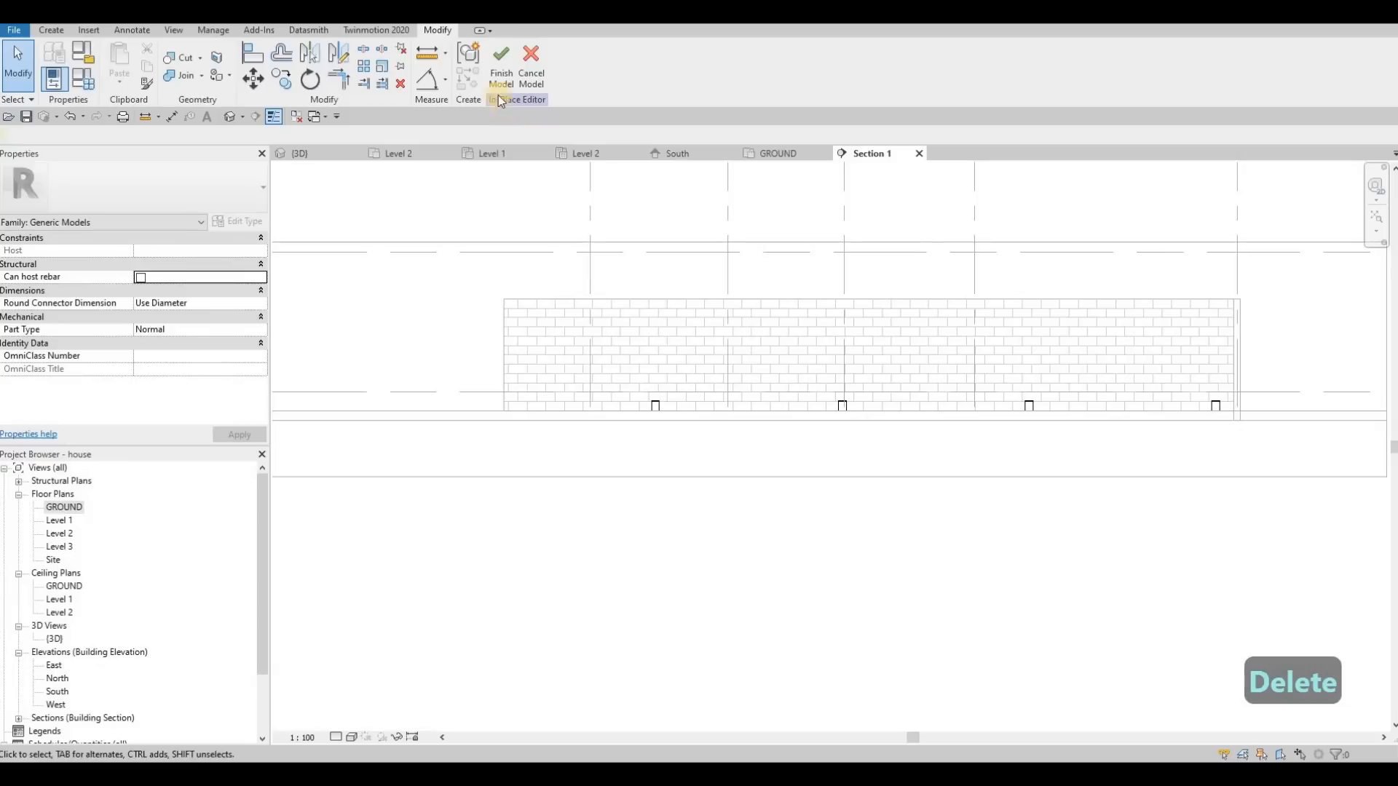
click(501, 67)
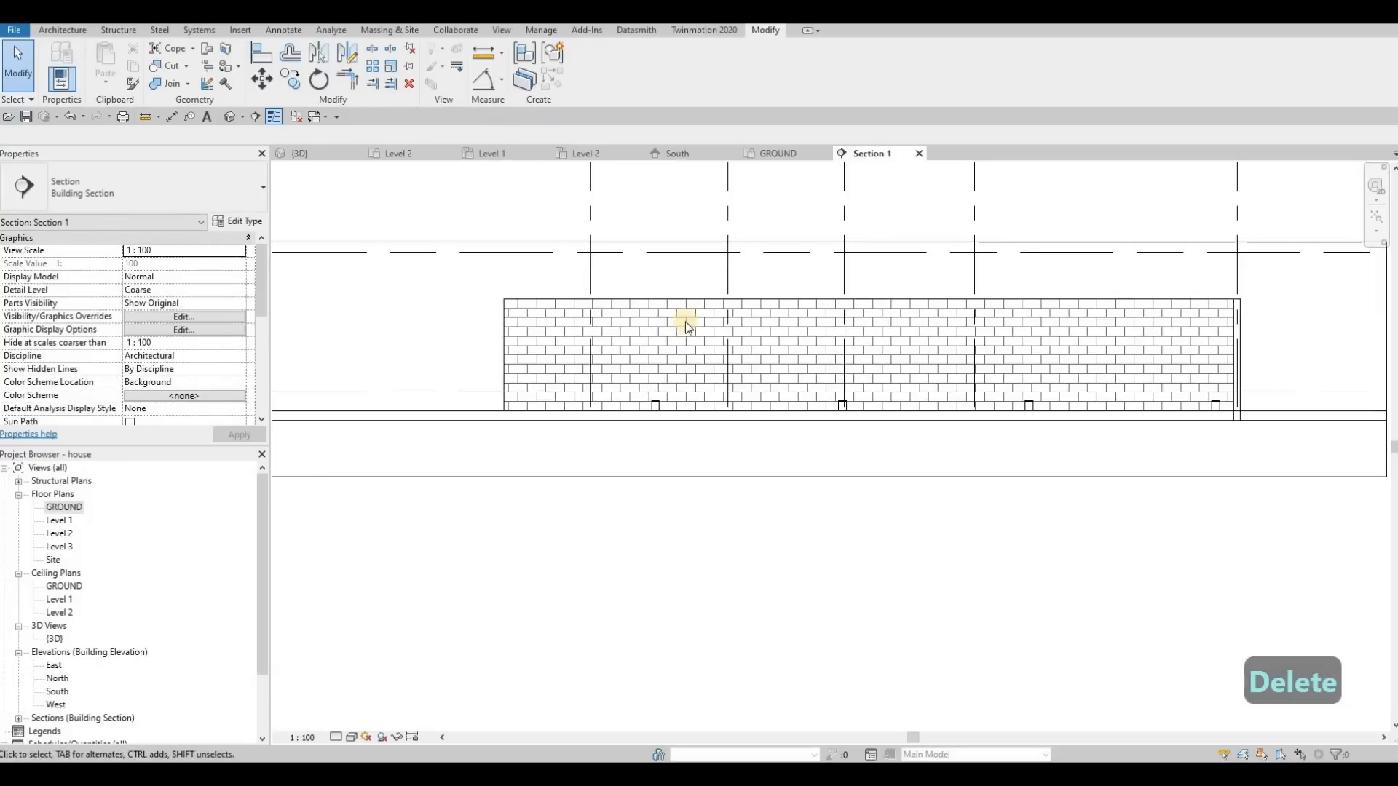
Switch to the 3D view and examine the row of lights along the border wall and the house beside it.
click(305, 153)
scroll(689, 363, down, 7)
shift+middle_drag(817, 428, 761, 340)
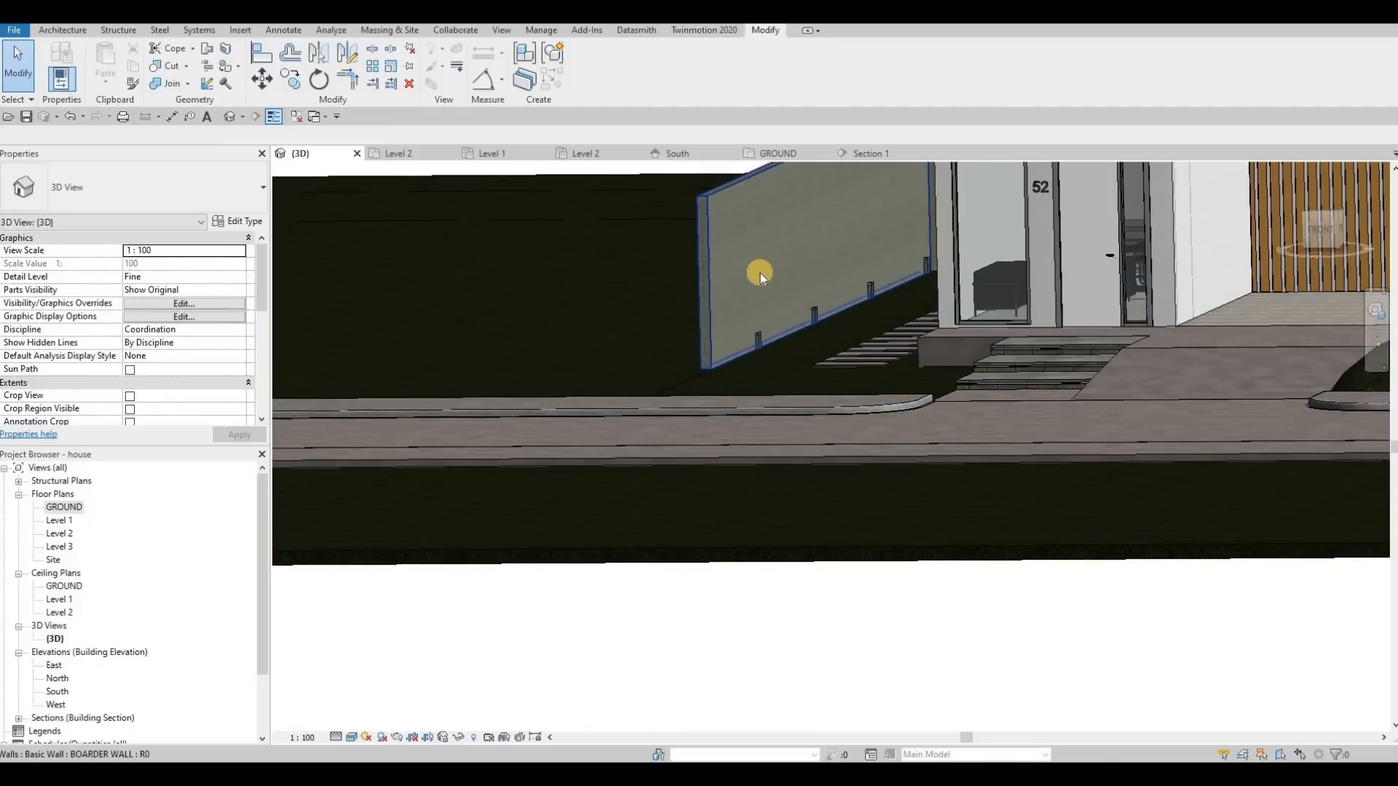
shift+middle_drag(818, 379, 852, 493)
scroll(830, 400, down, 1)
scroll(853, 495, up, 2)
shift+middle_drag(853, 495, 784, 475)
scroll(784, 475, down, 1)
shift+middle_drag(640, 549, 831, 527)
scroll(857, 508, up, 2)
scroll(831, 528, down, 4)
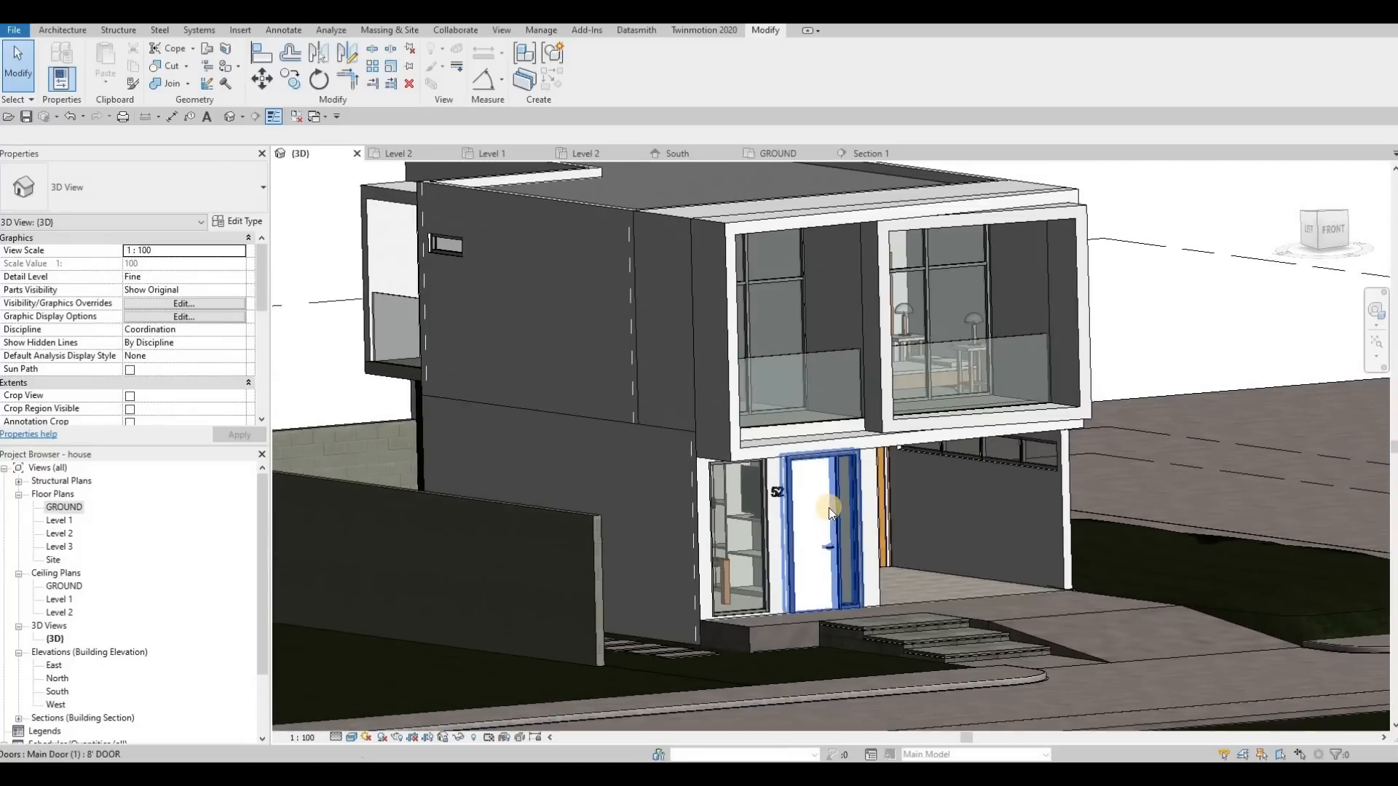
Examine the house's front facade, entrance and carport from several angles in the 3D view.
middle_drag(712, 354, 710, 358)
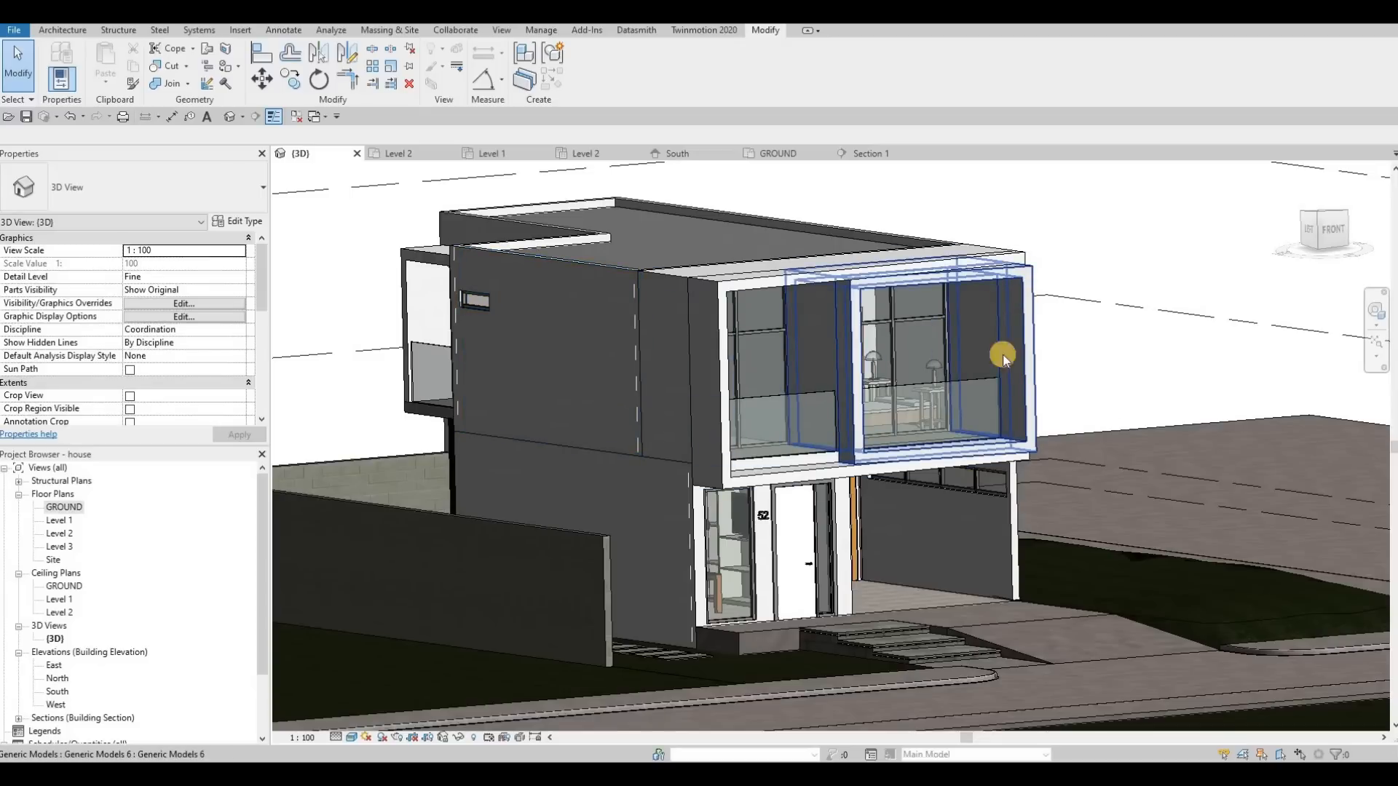
shift+middle_drag(966, 409, 655, 531)
middle_drag(764, 408, 713, 463)
scroll(713, 463, up, 3)
shift+middle_drag(827, 434, 809, 525)
shift+middle_drag(665, 534, 234, 555)
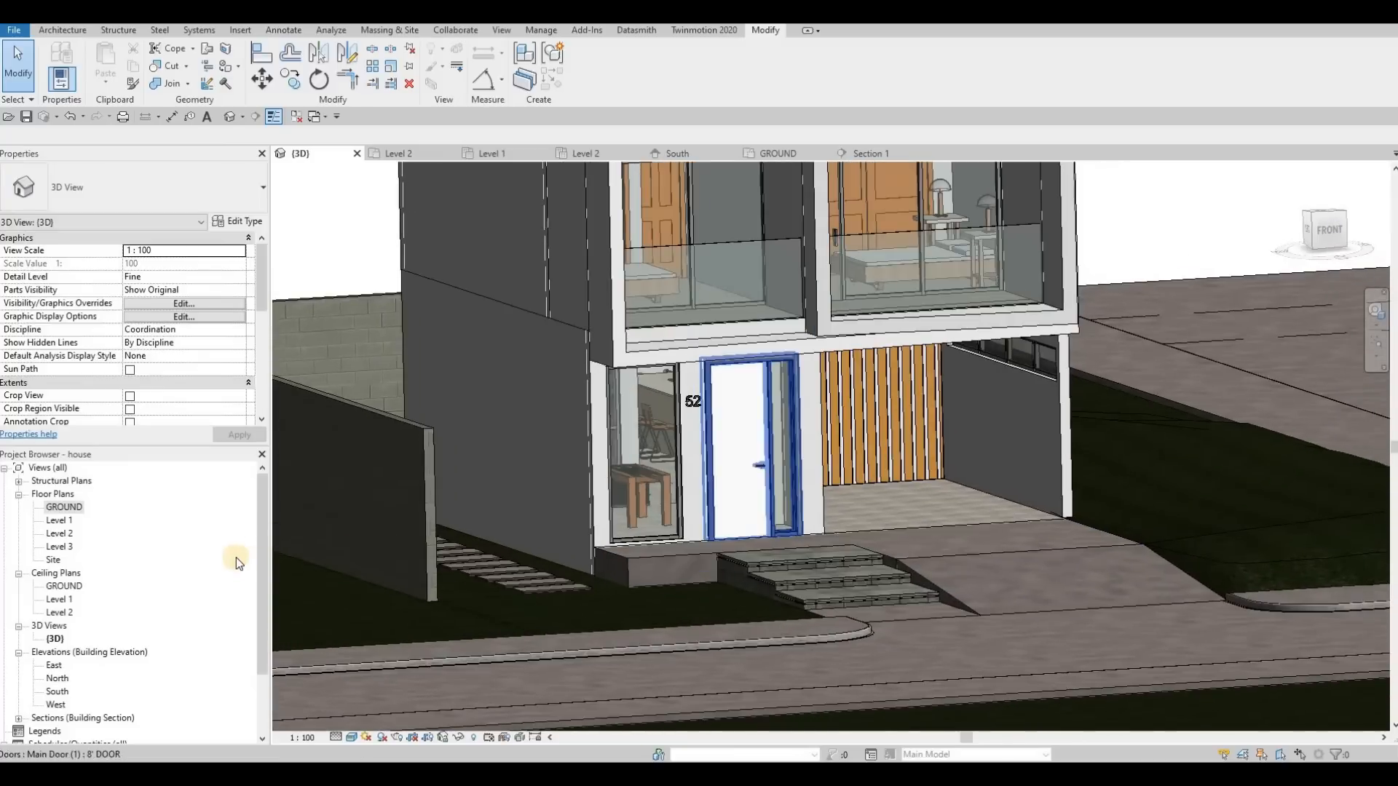
scroll(626, 583, down, 5)
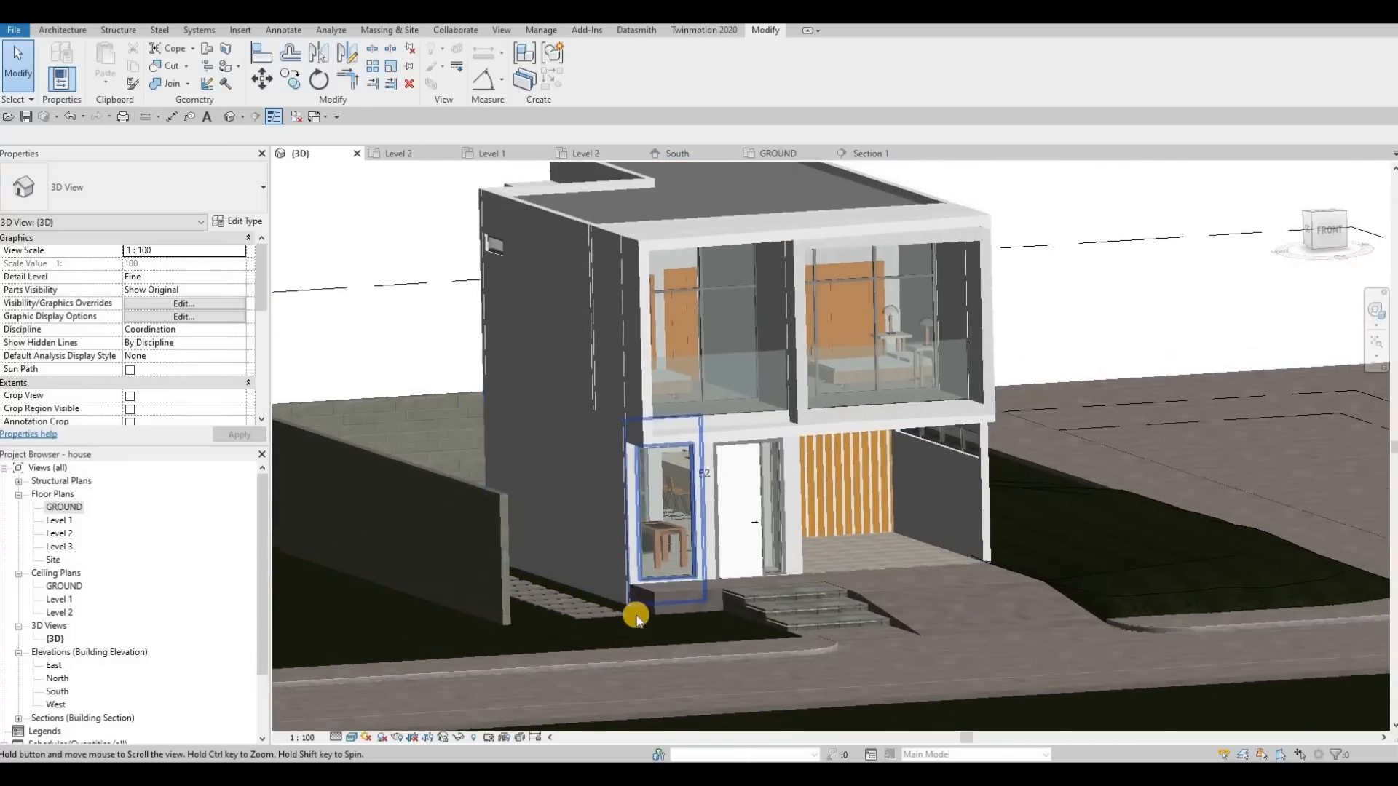
scroll(637, 610, down, 1)
shift+middle_drag(638, 610, 664, 652)
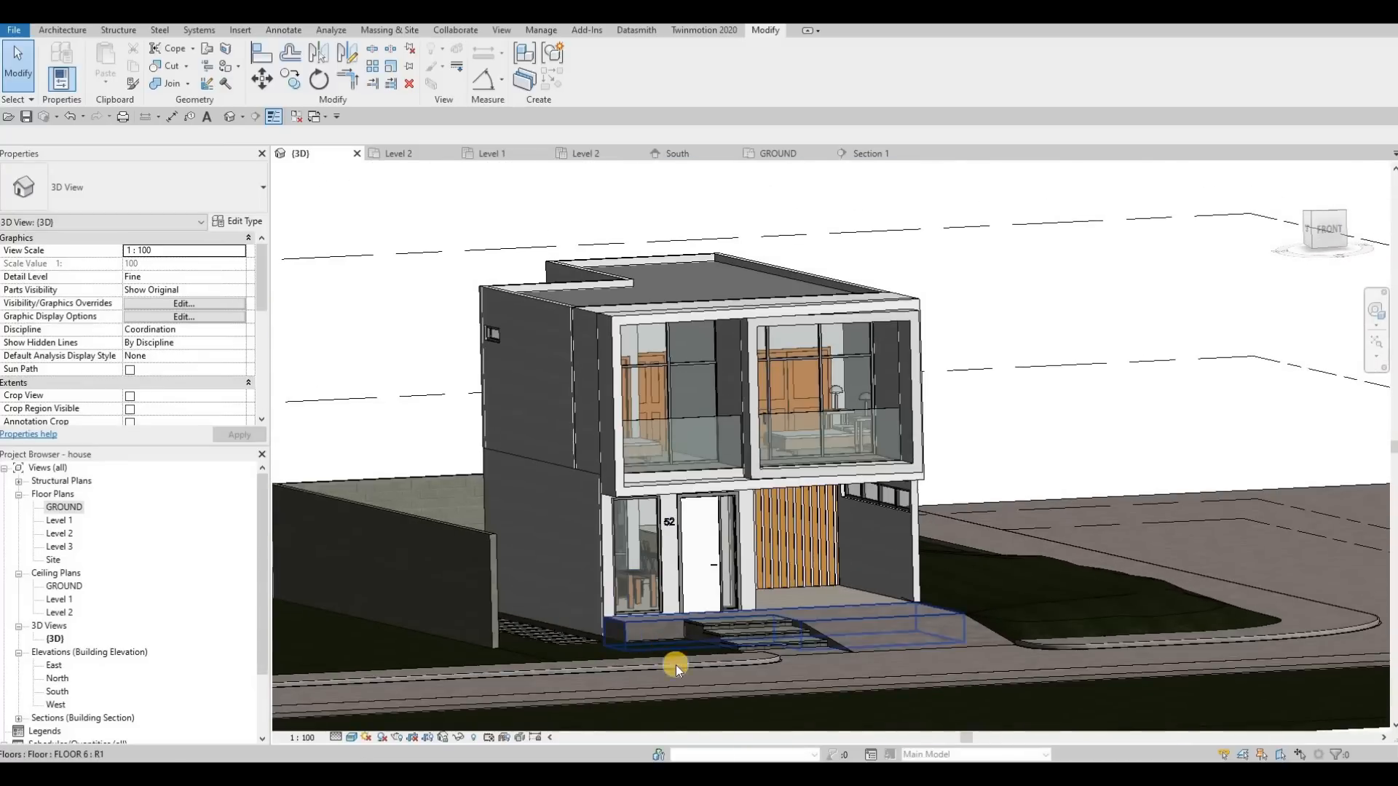